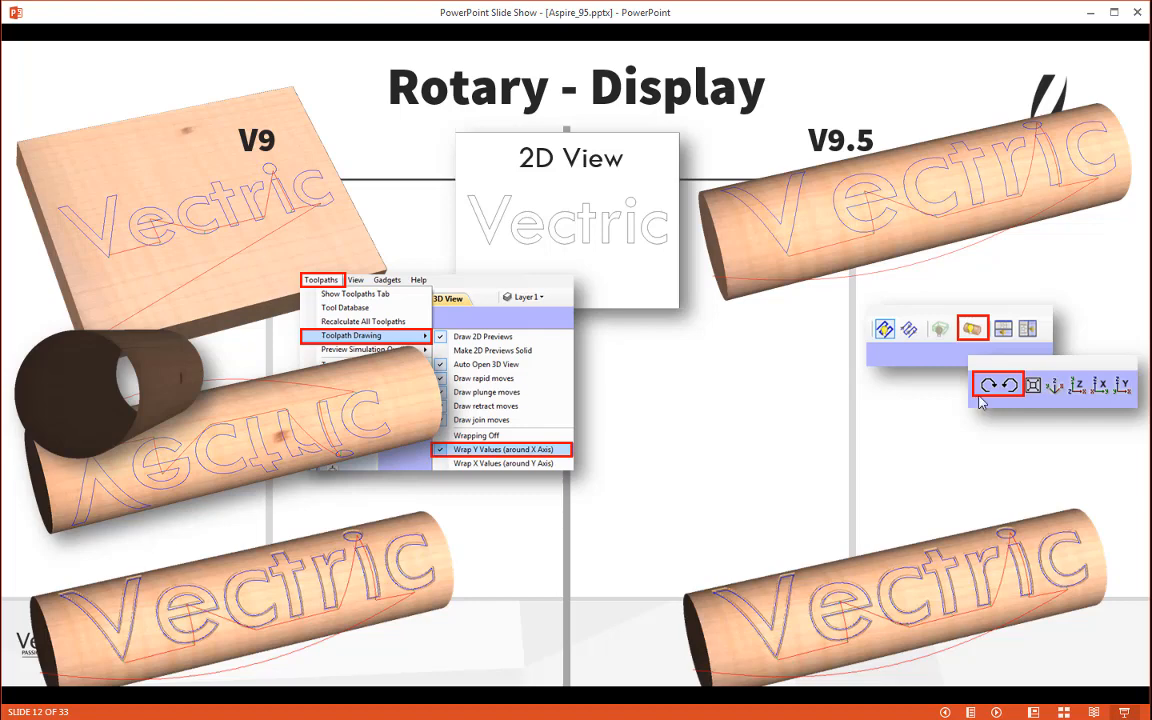
{"action": "left_click", "coordinate": [902, 404]}
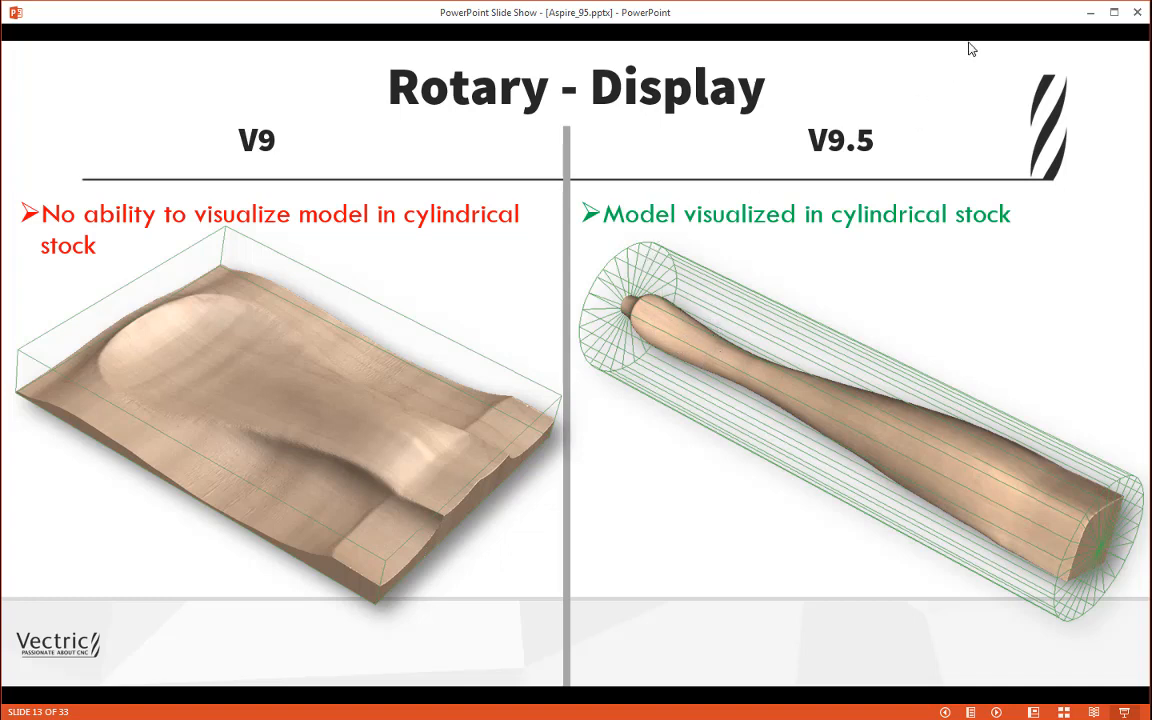
{"action": "left_click", "coordinate": [1031, 67]}
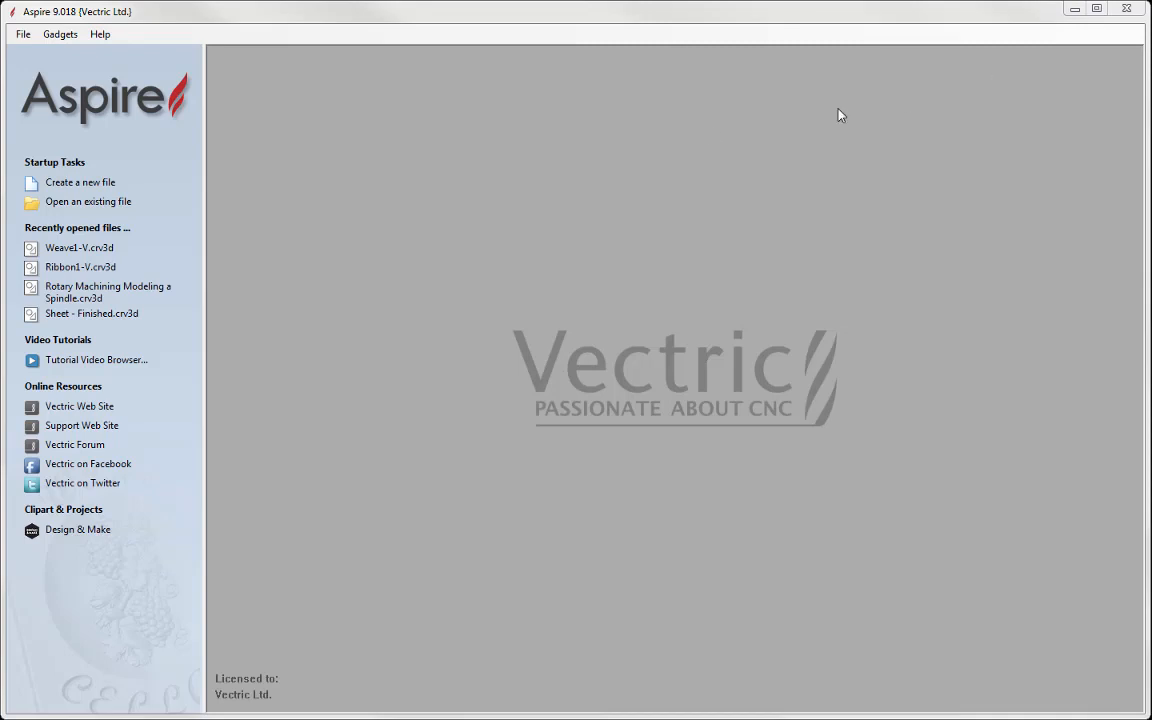
Step: Create a simple cylindrical wrapped job 20 inches long and 3 inches in diameter, oriented along Y with Z origin on the cylinder axis
{"action": "left_click", "coordinate": [54, 37]}
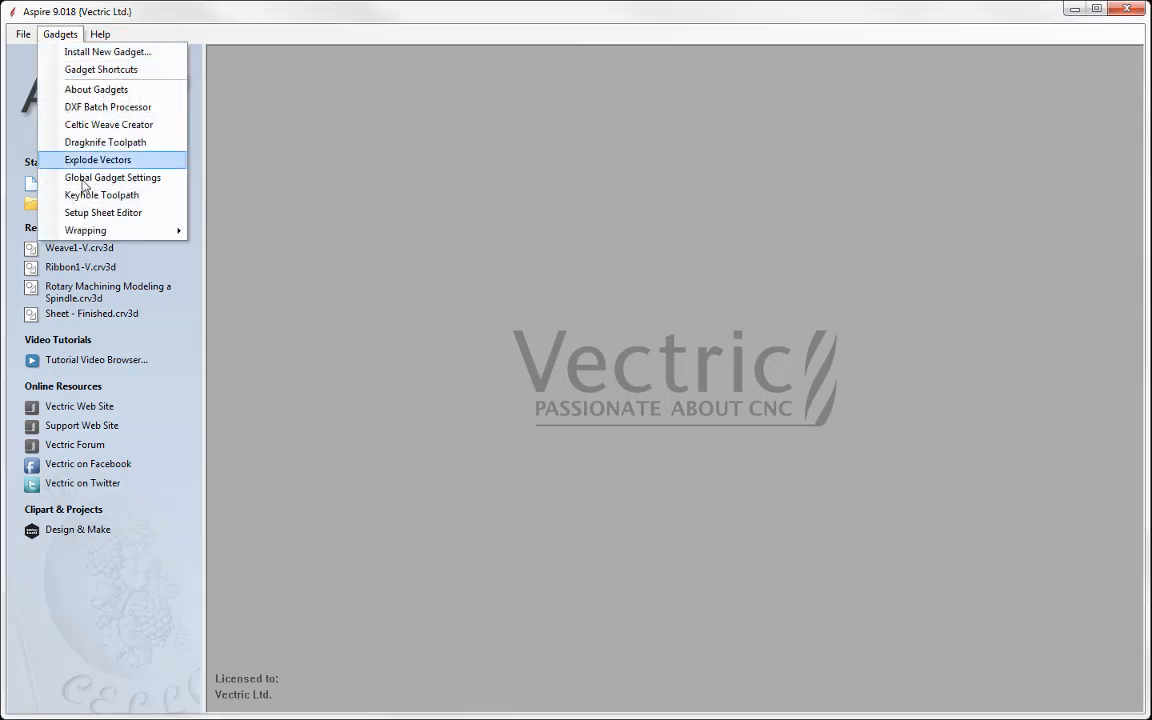
{"action": "mouse_move", "coordinate": [80, 230]}
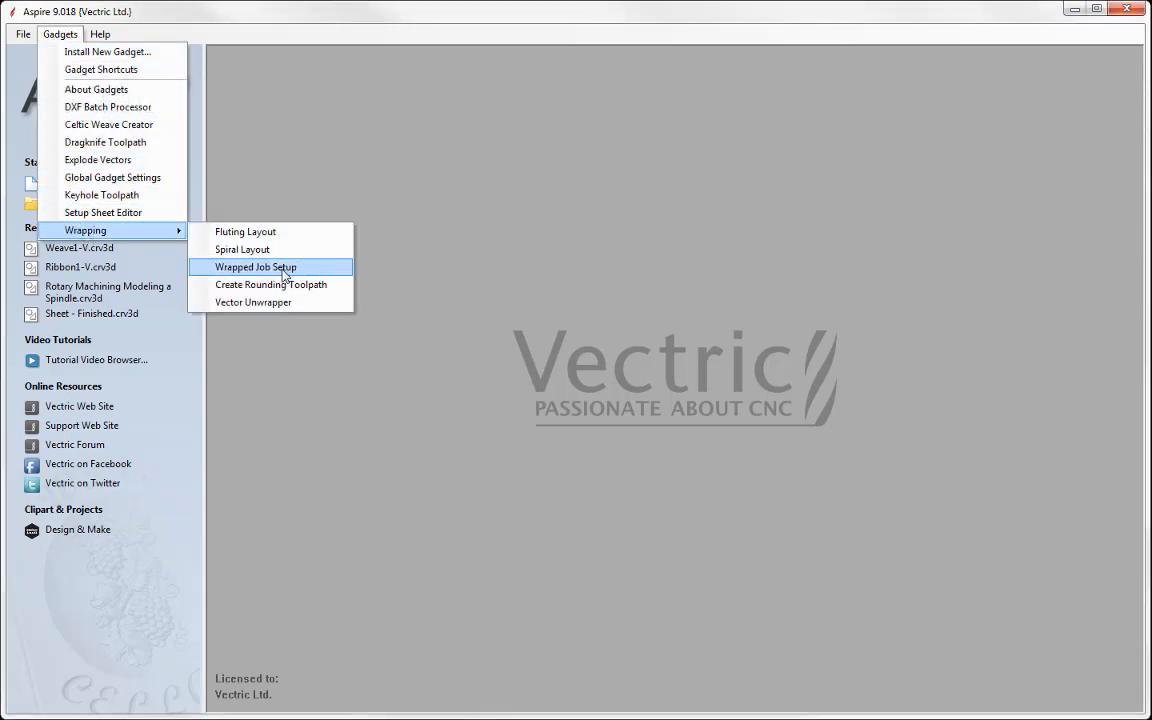
{"action": "left_click", "coordinate": [283, 272]}
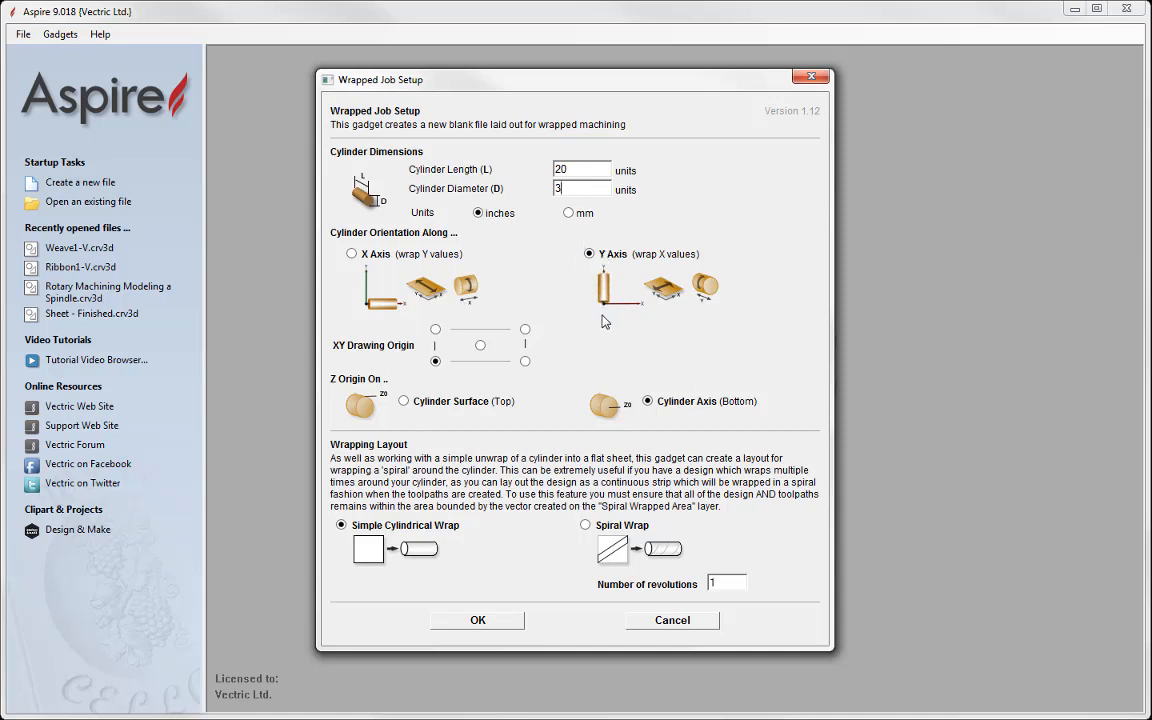
{"action": "left_click", "coordinate": [478, 621]}
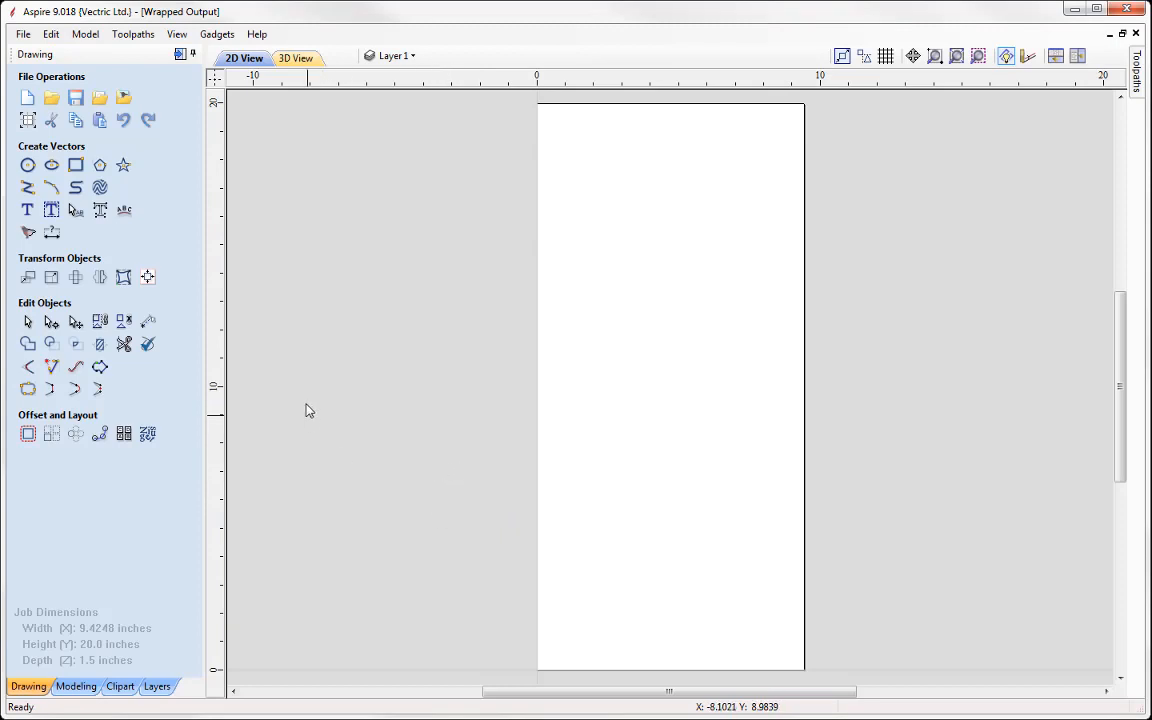
Step: Open the job's size settings, multiply 5 by pi in Calculator, and copy the result
{"action": "left_click", "coordinate": [28, 120]}
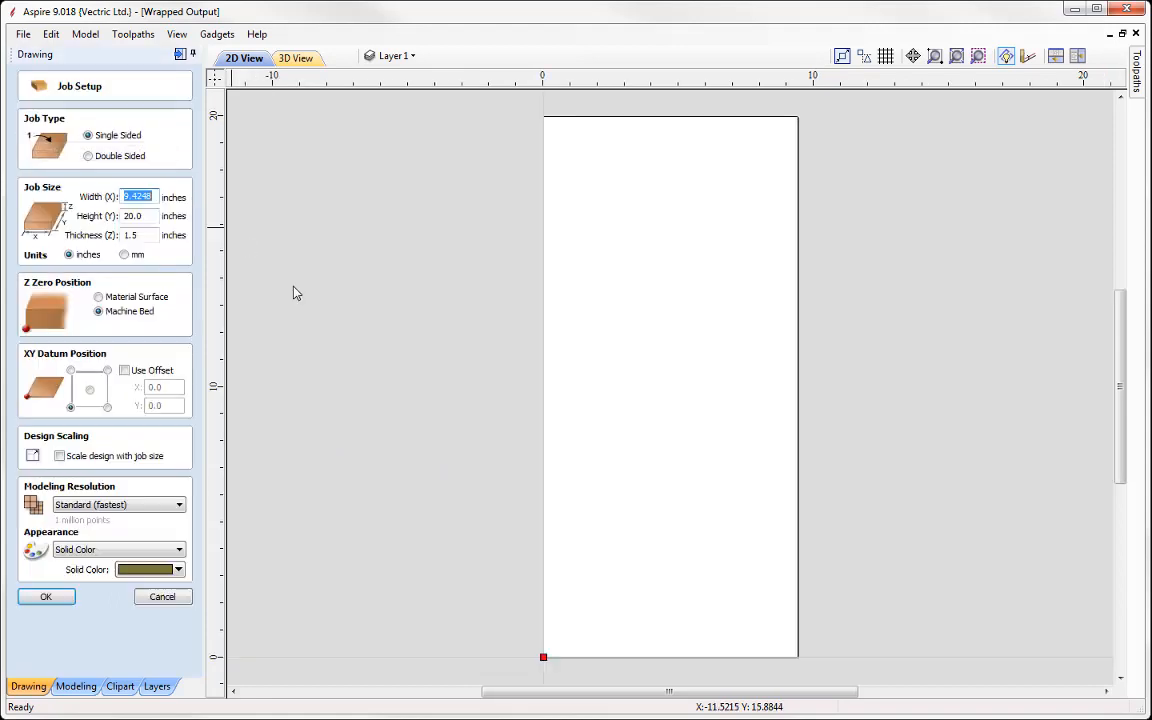
{"action": "left_click", "coordinate": [143, 197]}
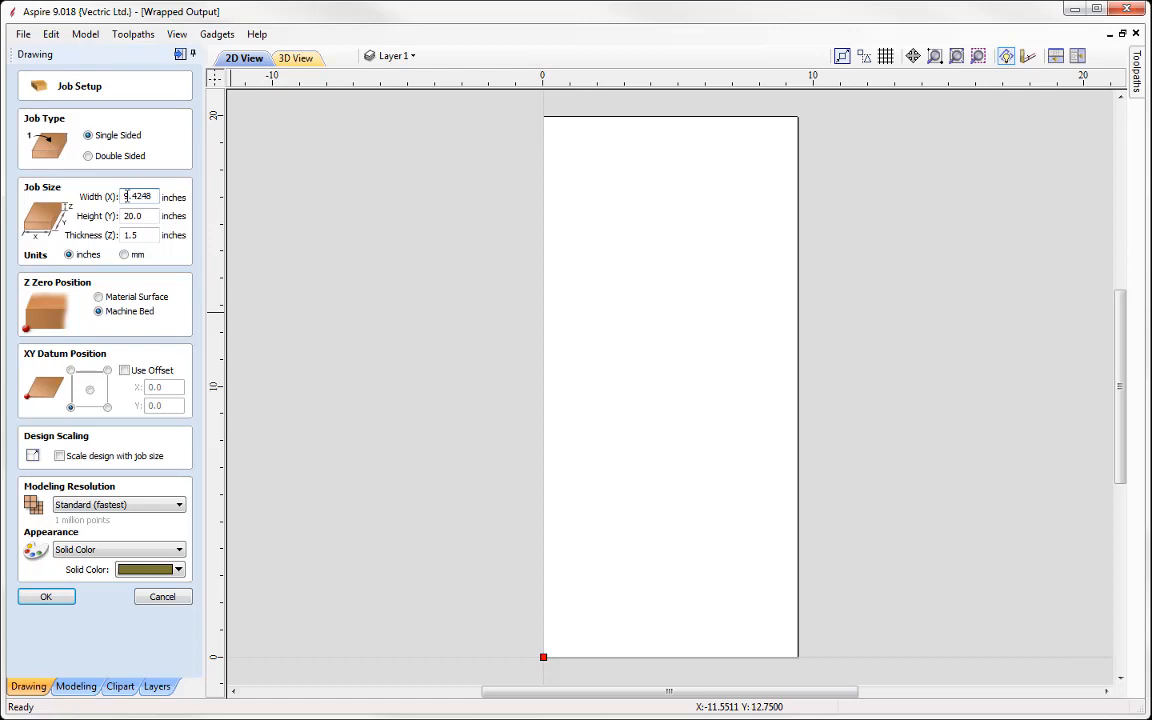
{"action": "left_click_drag", "start_coordinate": [125, 197], "coordinate": [162, 197]}
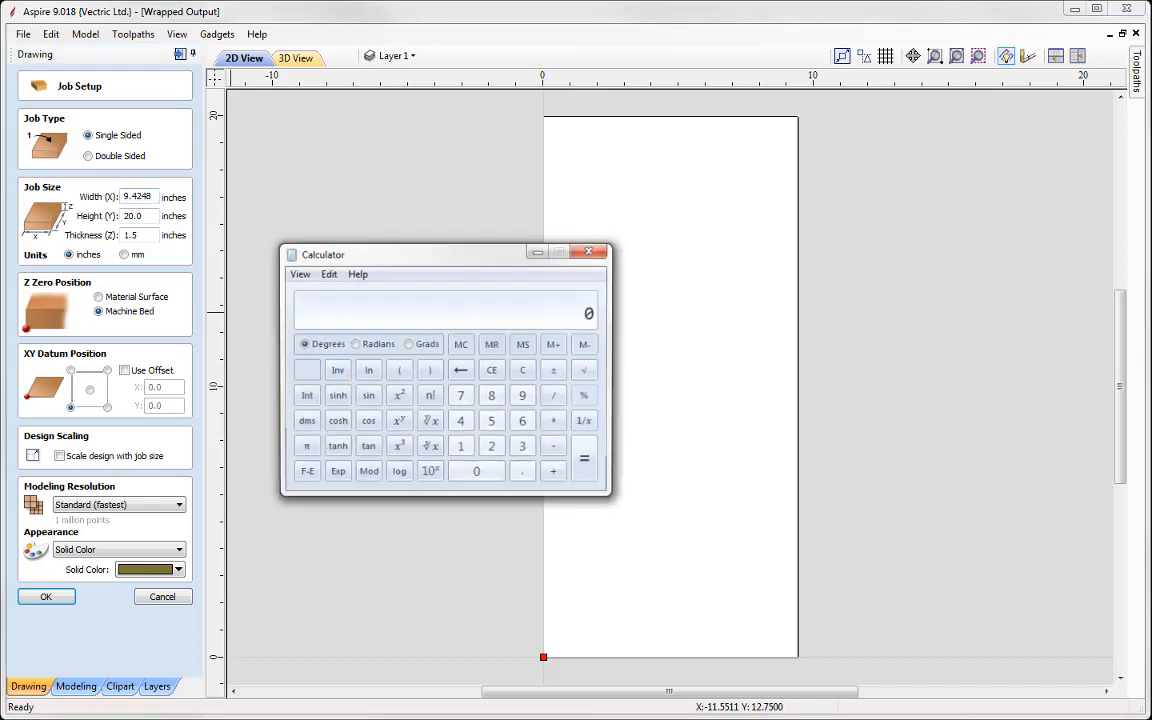
{"action": "left_click", "coordinate": [495, 427]}
{"action": "left_click", "coordinate": [555, 421]}
{"action": "left_click", "coordinate": [308, 450]}
{"action": "left_click", "coordinate": [586, 459]}
{"action": "left_click", "coordinate": [328, 273]}
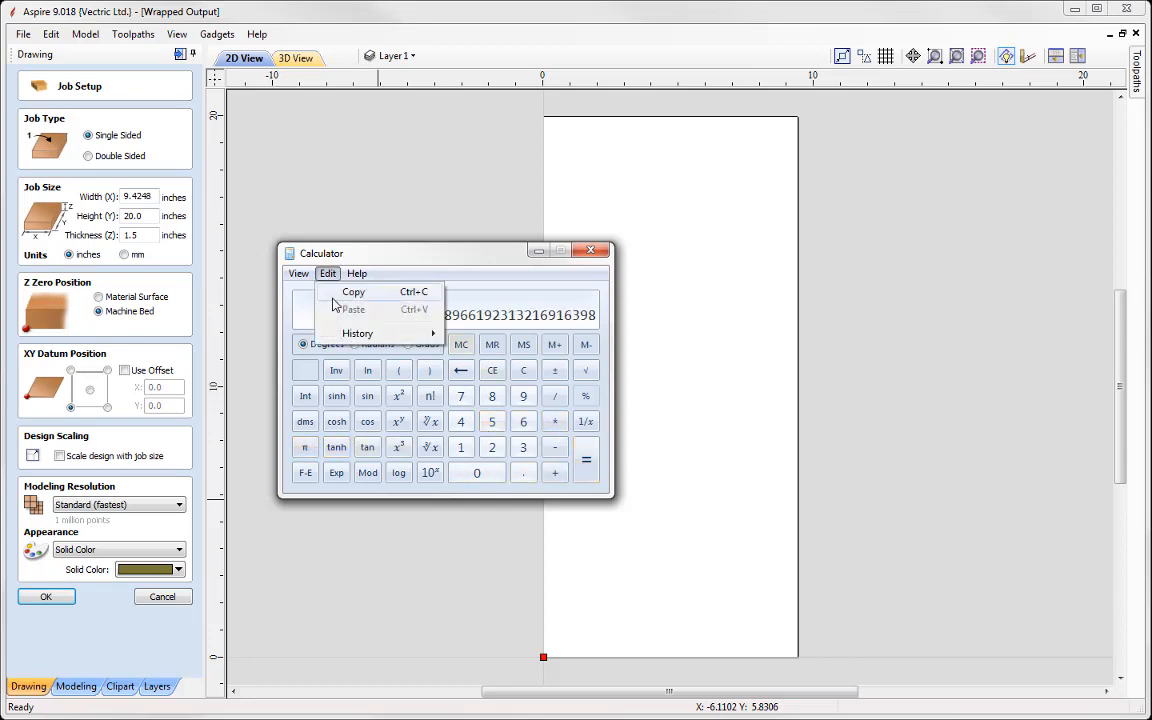
{"action": "left_click", "coordinate": [340, 292]}
{"action": "left_click", "coordinate": [590, 250]}
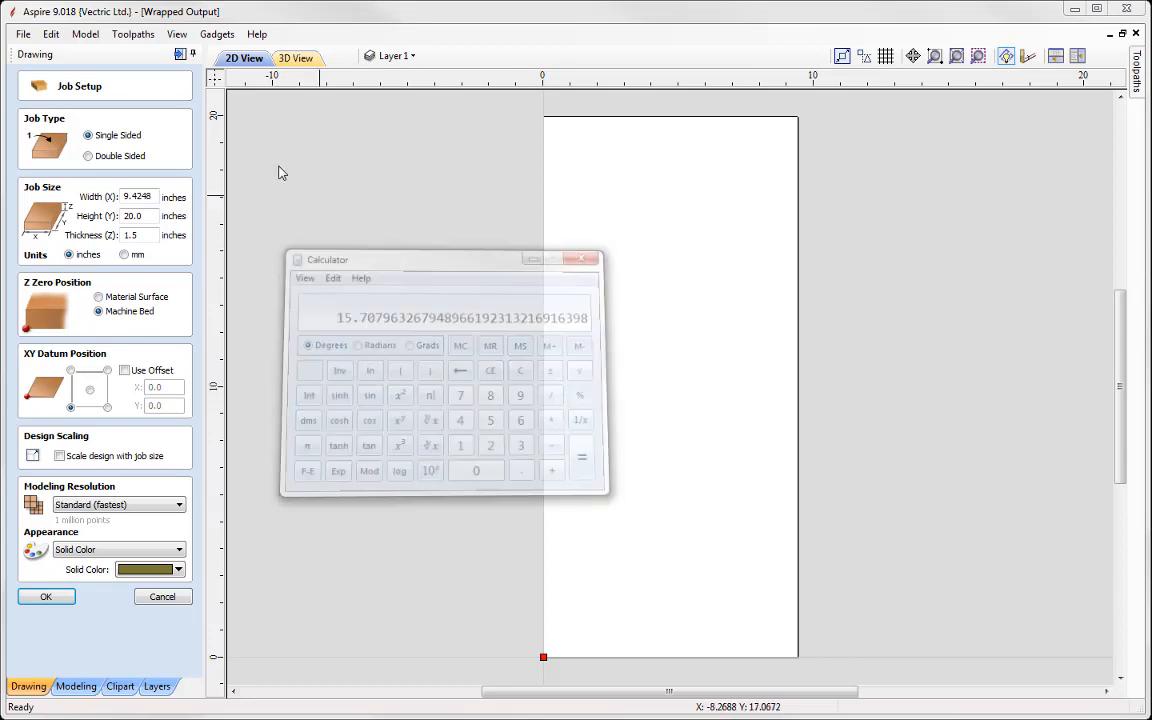
Step: Set the job width to the copied 15.708 inches and apply the new job size
{"action": "double_click", "coordinate": [140, 197]}
{"action": "right_click", "coordinate": [142, 198]}
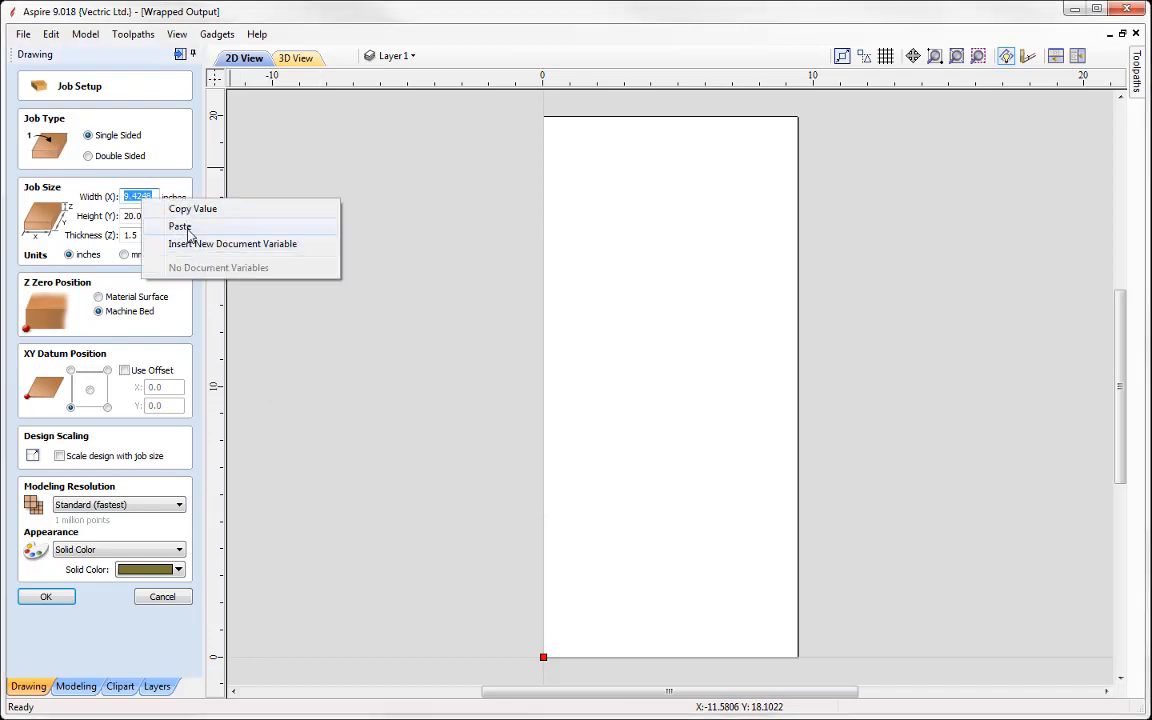
{"action": "left_click", "coordinate": [180, 226]}
{"action": "left_click", "coordinate": [46, 596]}
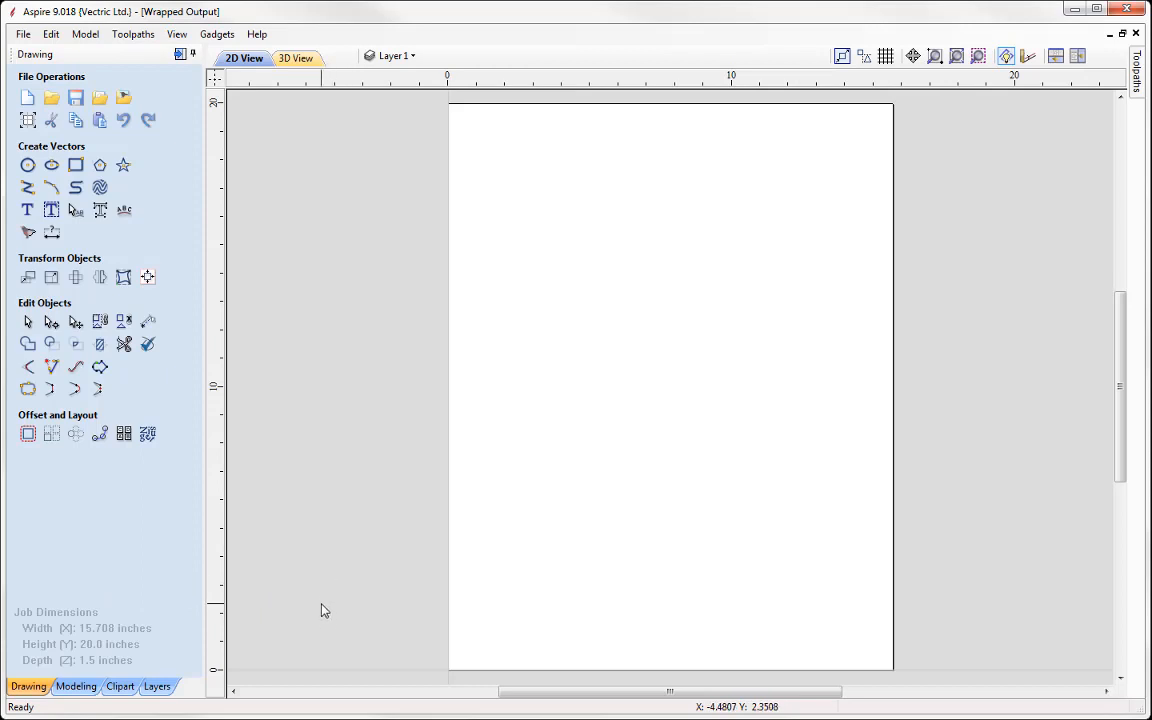
Step: Reopen the job setup and copy the 15.708 inch width value into the job height
{"action": "left_click", "coordinate": [22, 114]}
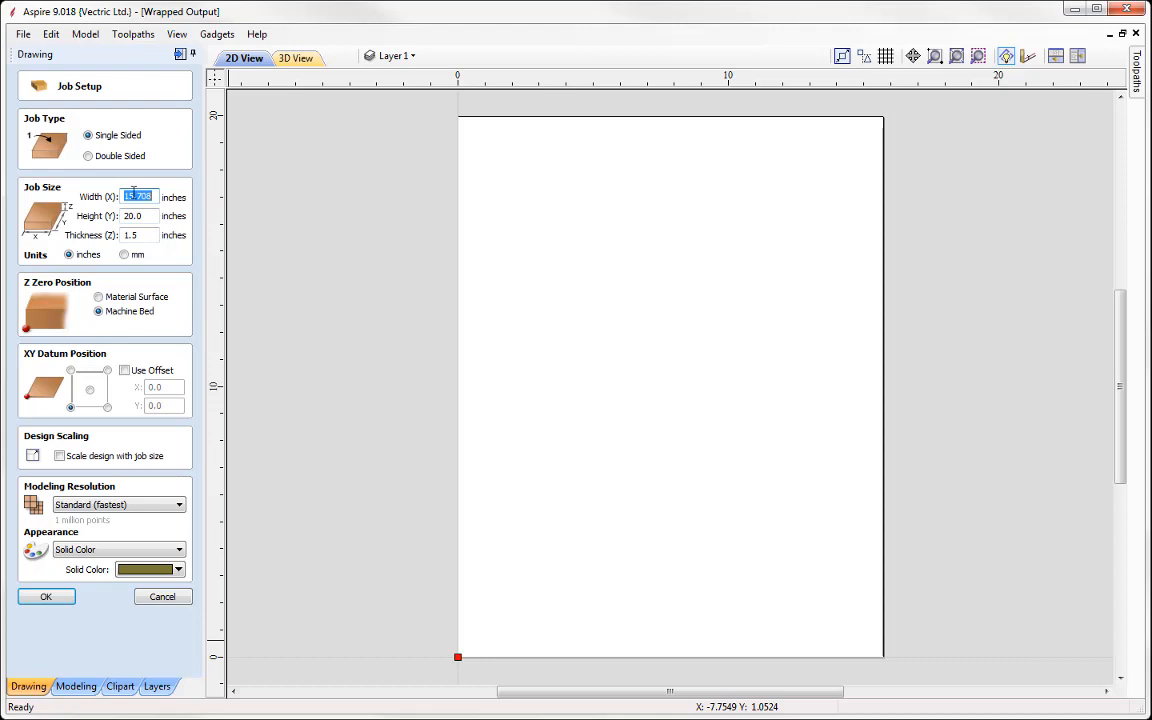
{"action": "right_click", "coordinate": [133, 193]}
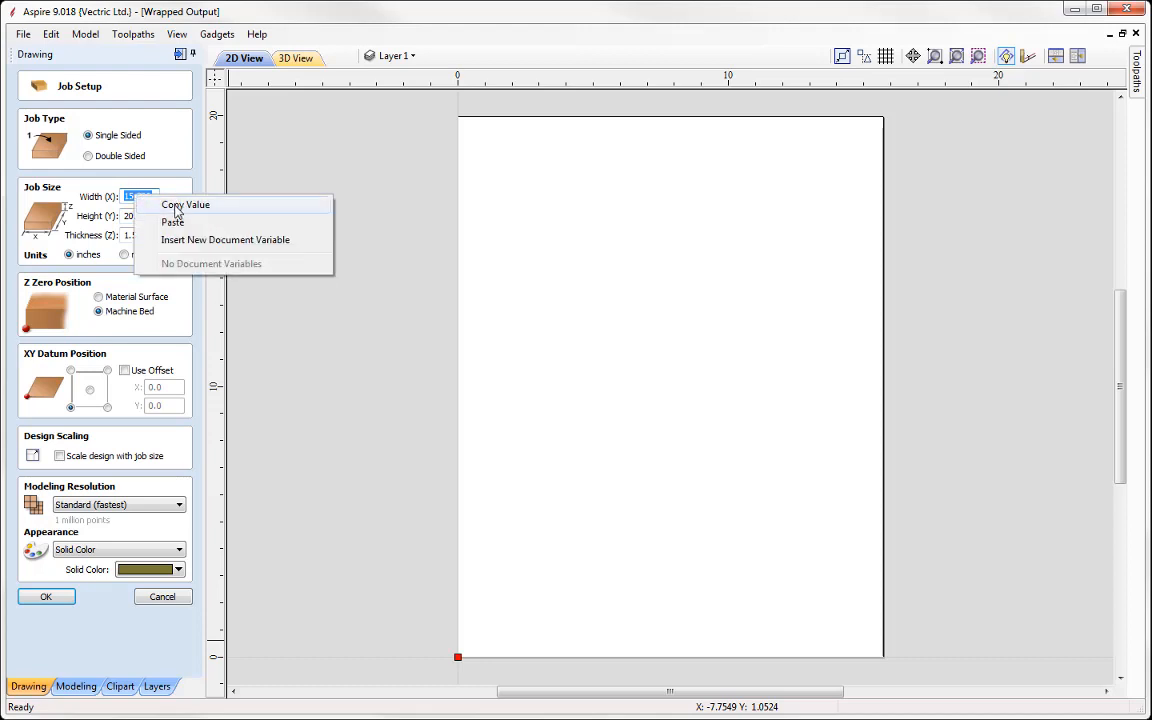
{"action": "left_click", "coordinate": [175, 205]}
{"action": "left_click", "coordinate": [151, 216]}
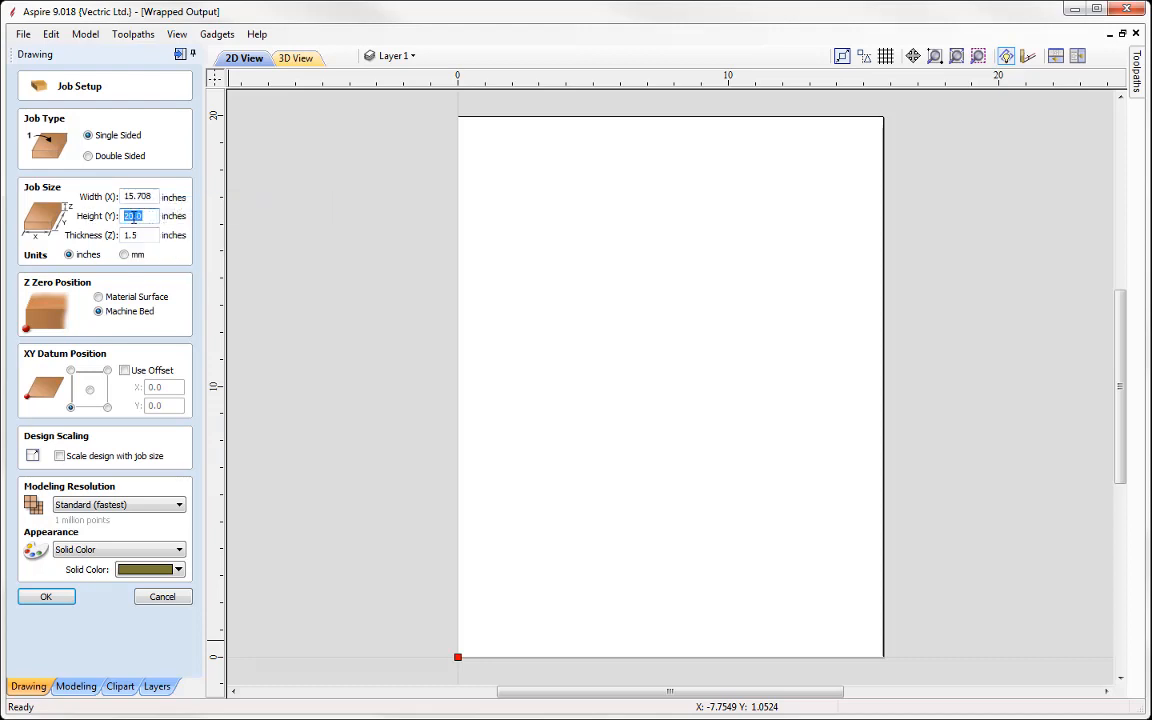
{"action": "right_click", "coordinate": [156, 220]}
{"action": "left_click", "coordinate": [172, 244]}
Step: Set the job width to 20 inches and the material thickness to 2.5 inches
{"action": "left_click", "coordinate": [154, 195]}
{"action": "type", "text": "2"}
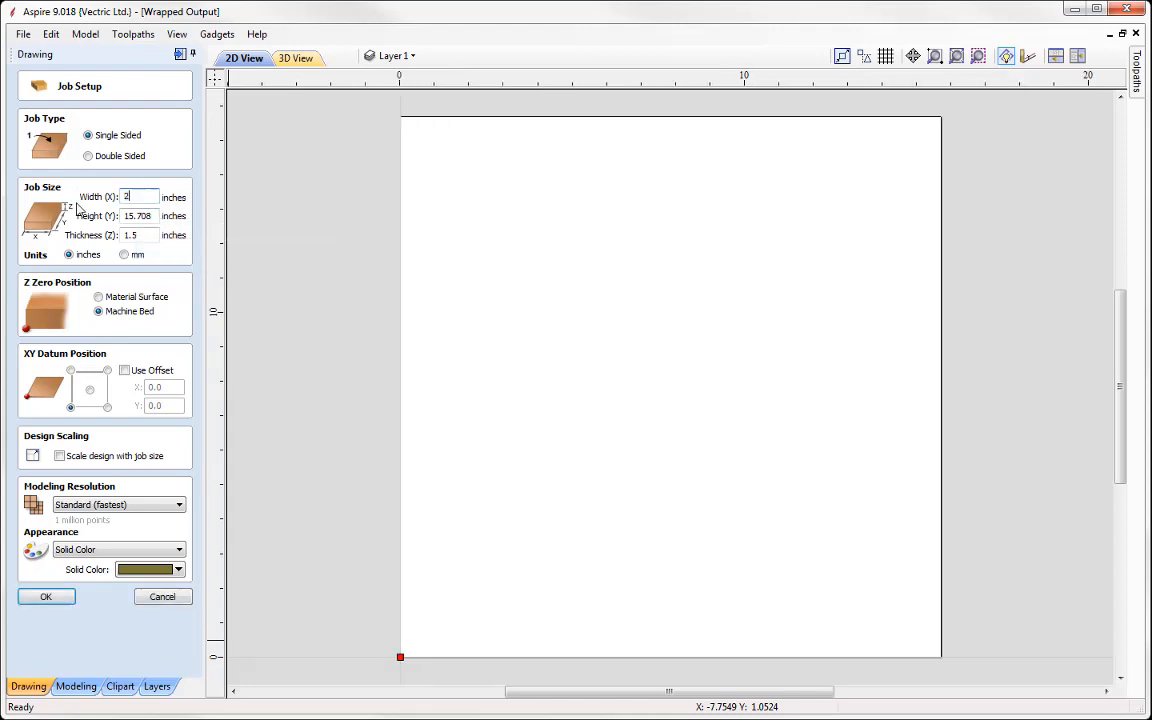
{"action": "type", "text": "0"}
{"action": "key", "text": "Tab"}
{"action": "key", "text": "Tab"}
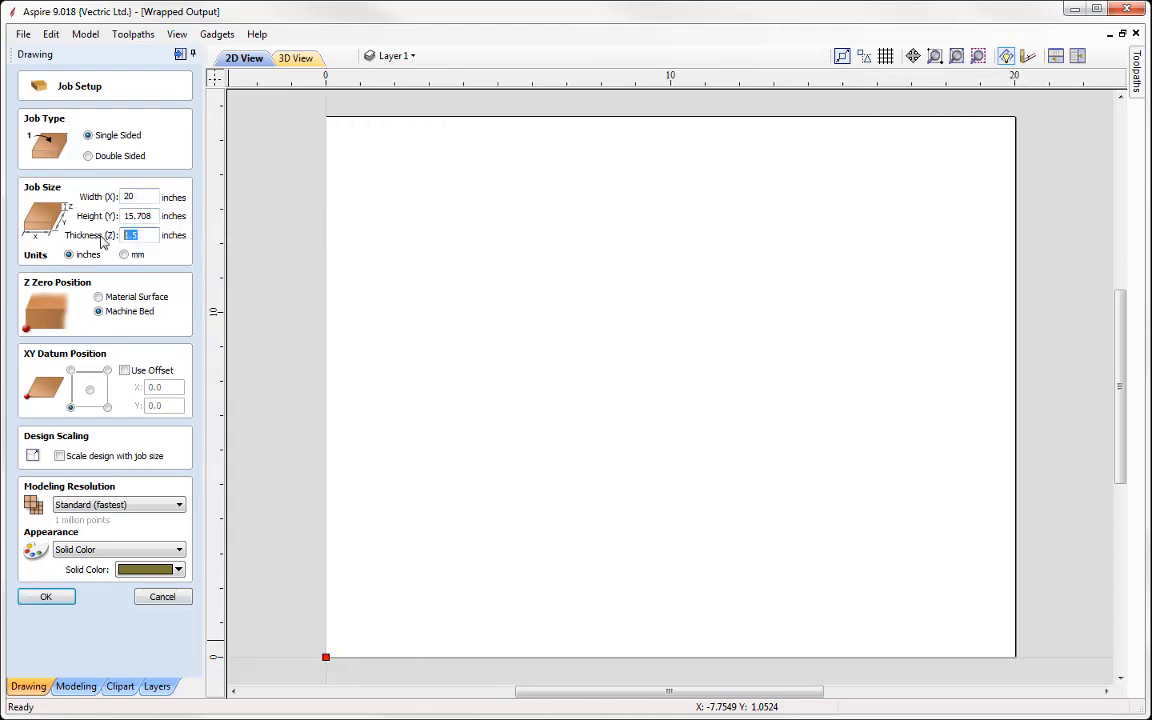
{"action": "type", "text": "2"}
Step: Choose Beech Light as the material appearance and apply the job setup
{"action": "left_click", "coordinate": [150, 550]}
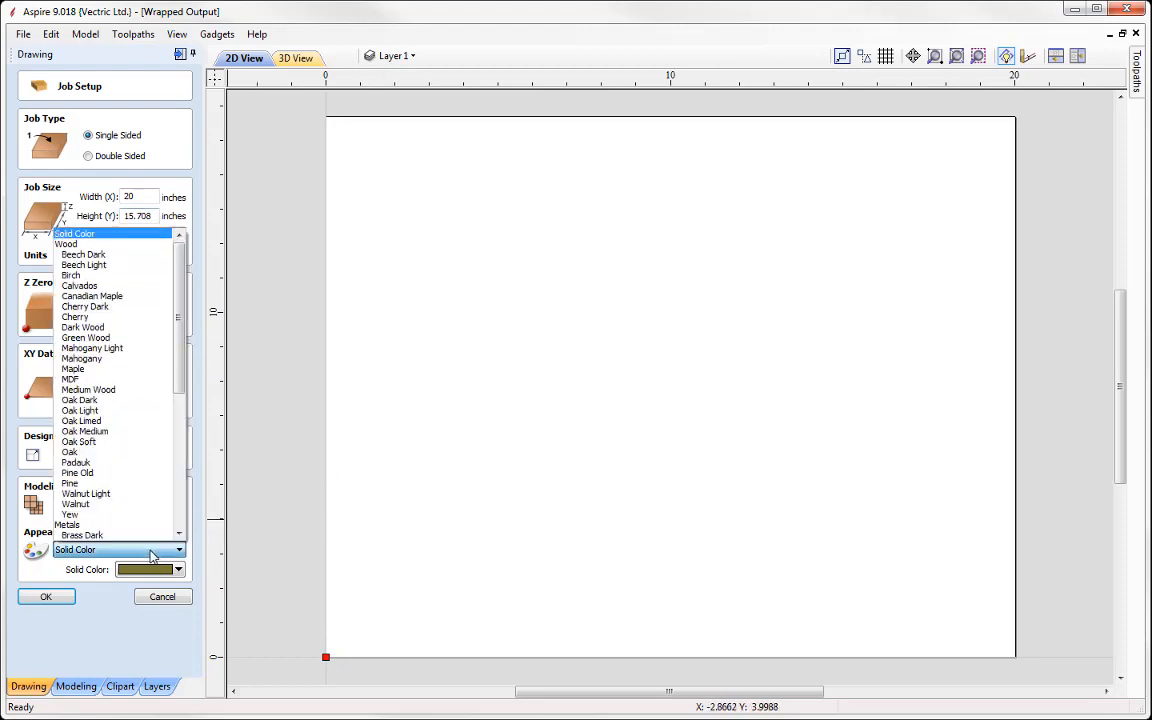
{"action": "left_click", "coordinate": [83, 265]}
{"action": "left_click", "coordinate": [46, 598]}
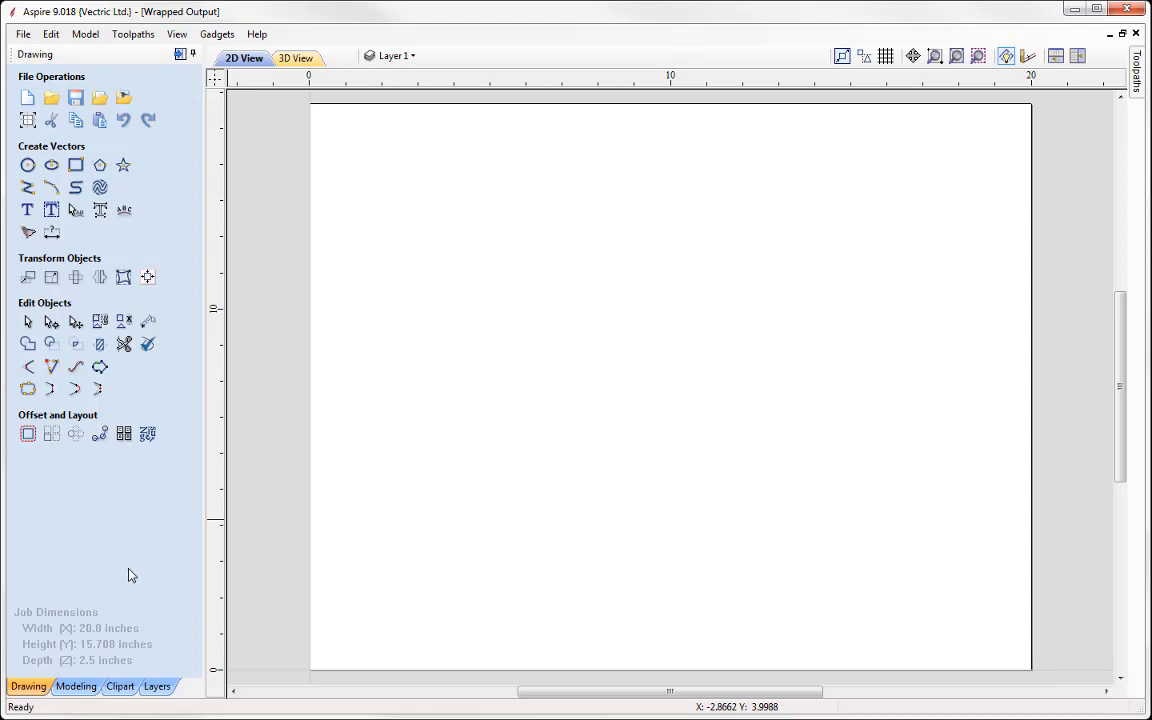
Step: Create the text "Vectric" in Tw Cen MT, 4.25 inches high, left-aligned and anchored at X 0.0, Y 0.0
{"action": "left_click", "coordinate": [28, 211]}
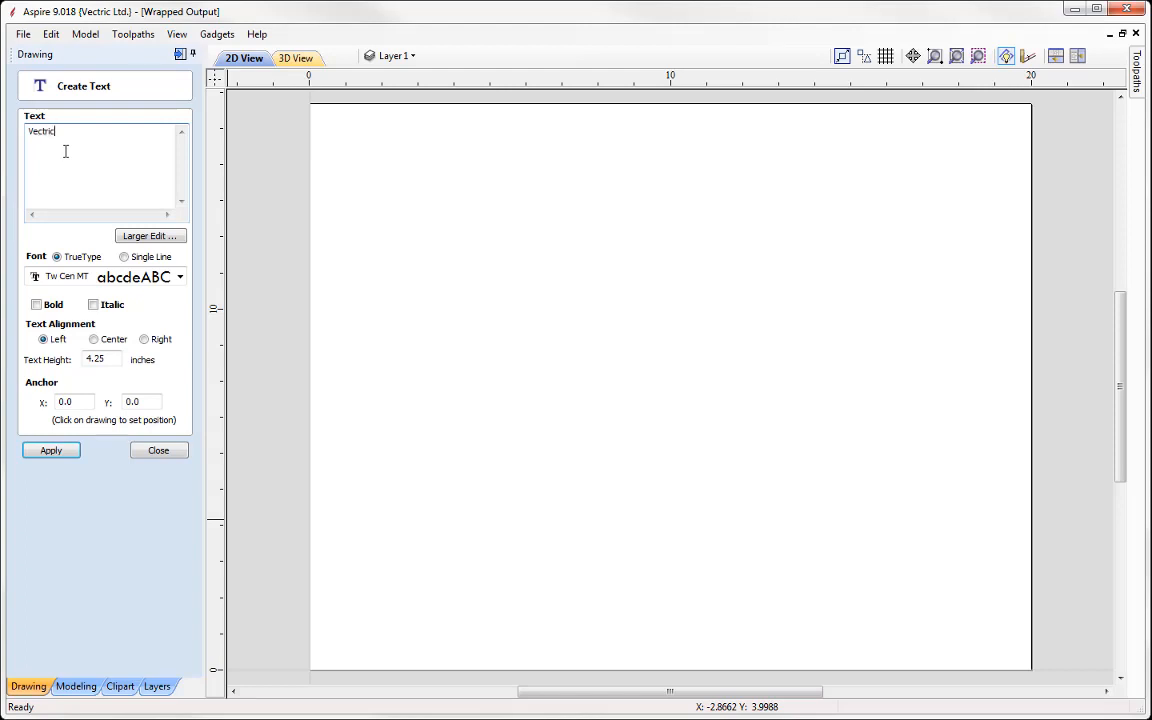
{"action": "left_click", "coordinate": [62, 450]}
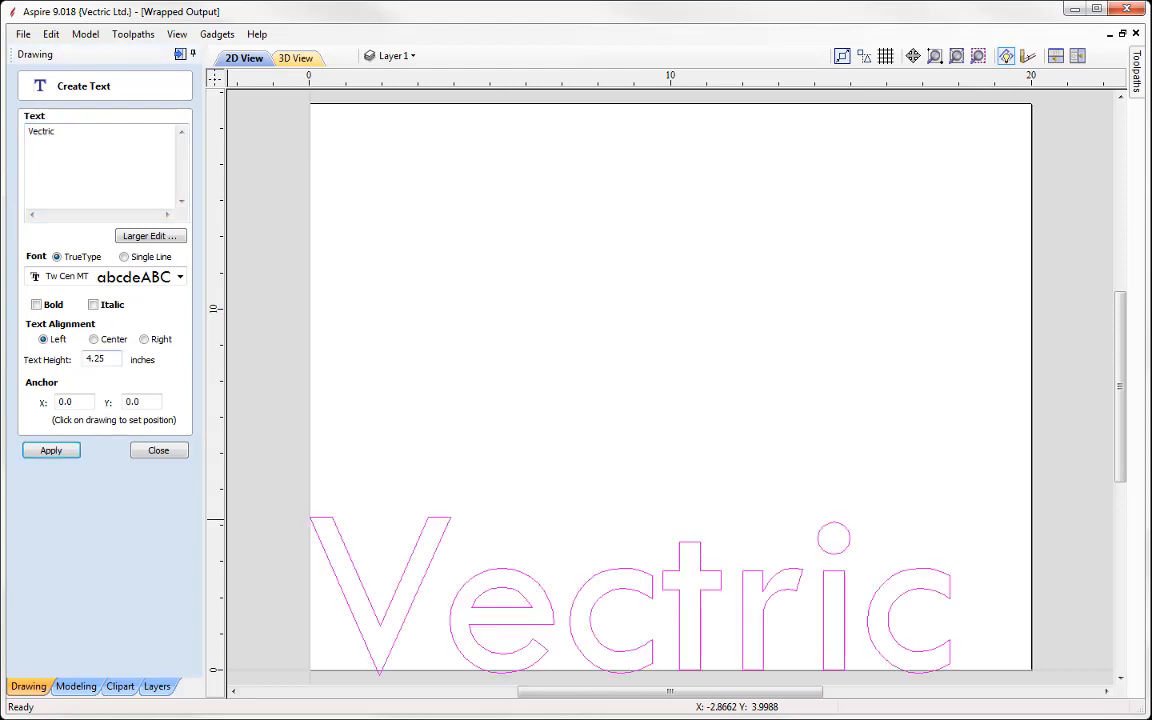
{"action": "left_click", "coordinate": [160, 451]}
Step: Center the Vectric text on the material both horizontally and vertically
{"action": "left_click", "coordinate": [347, 548]}
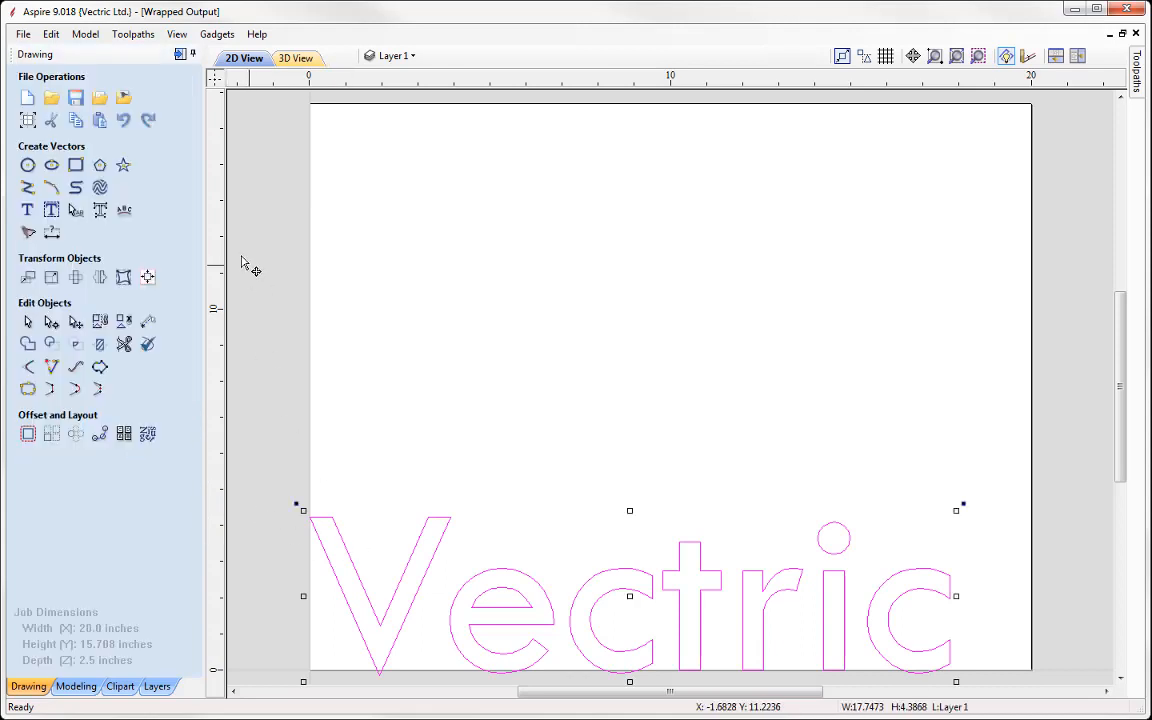
{"action": "left_click", "coordinate": [147, 278]}
{"action": "left_click", "coordinate": [104, 141]}
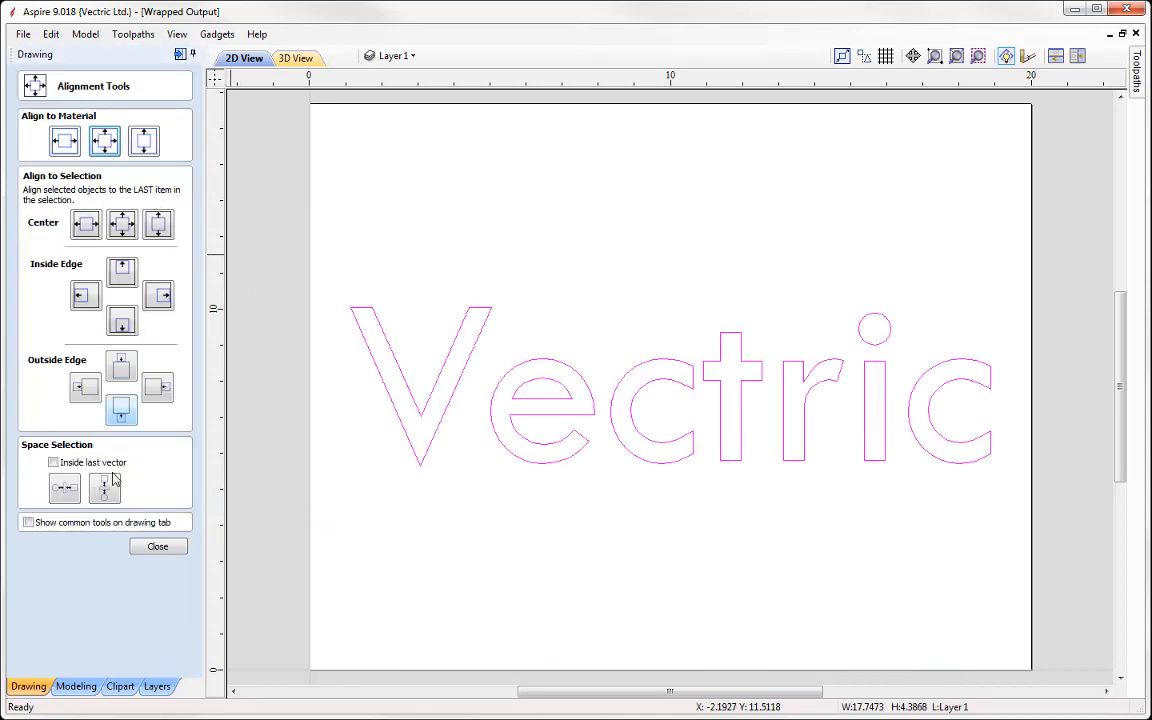
{"action": "left_click", "coordinate": [157, 547]}
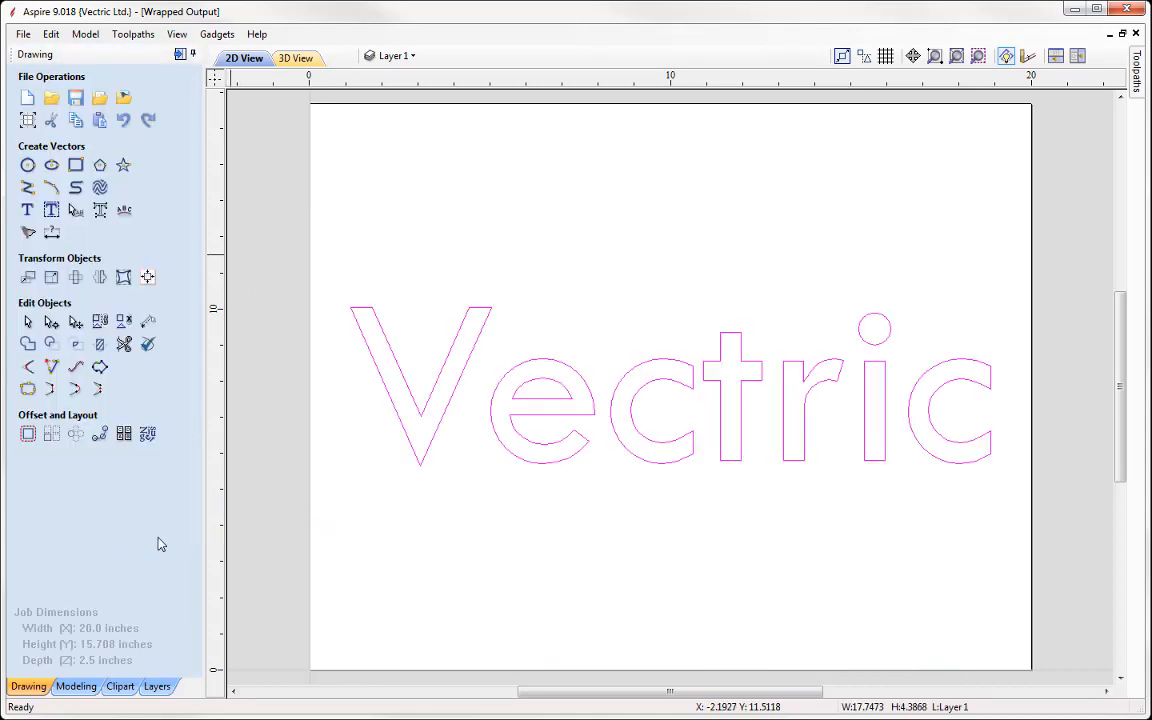
Step: Calculate a 2D profile toolpath on the text vectors with a 0.1 inch cut depth and the 0.25 inch Ball Nose tool
{"action": "left_click", "coordinate": [181, 55]}
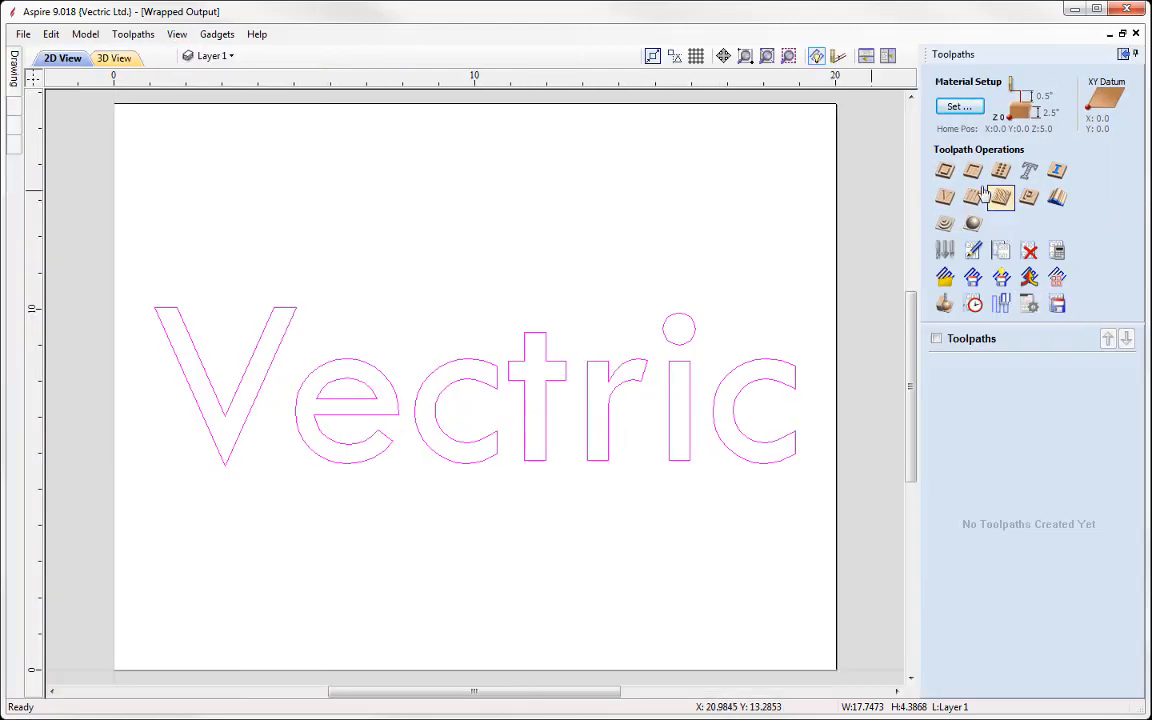
{"action": "left_click", "coordinate": [945, 174]}
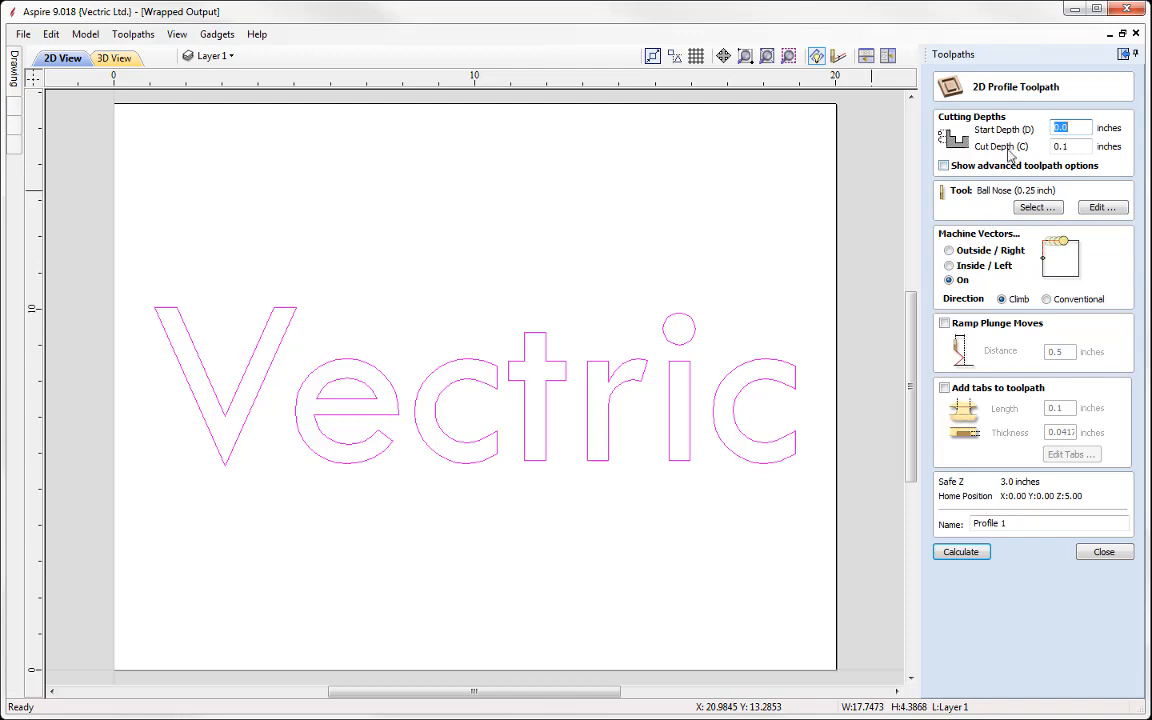
{"action": "left_click", "coordinate": [1081, 147]}
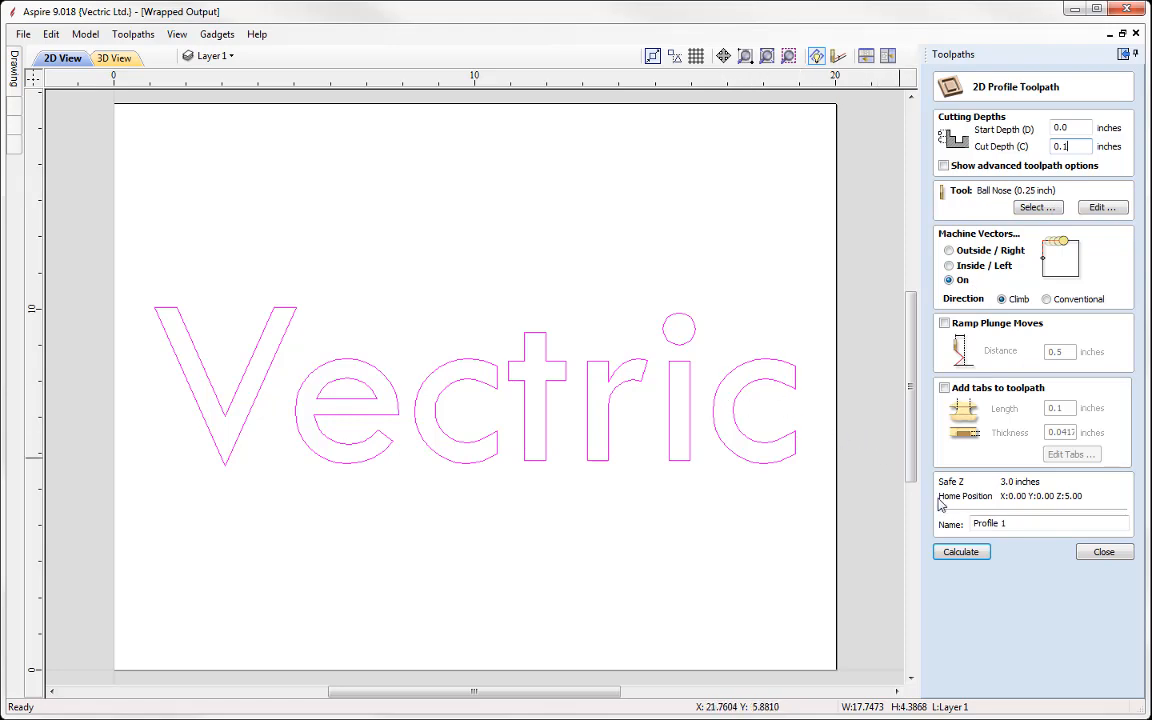
{"action": "left_click", "coordinate": [958, 554]}
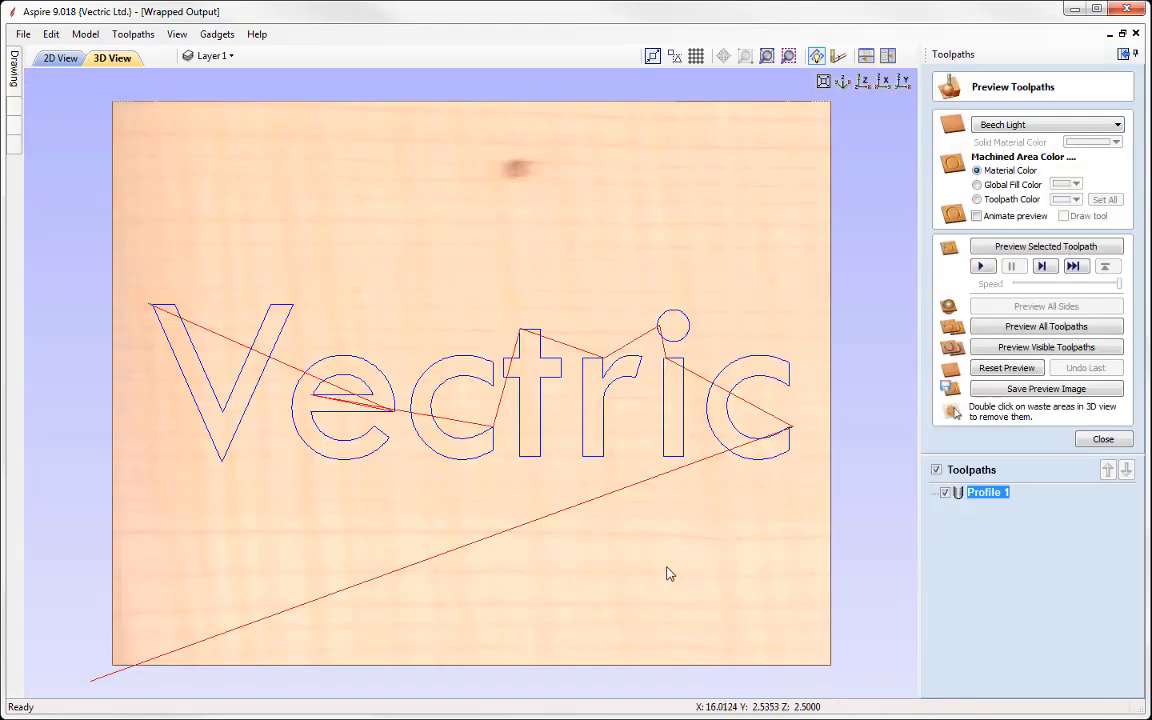
Step: Wrap the toolpath drawing's Y values around the X axis and inspect the cylindrical preview from several angles
{"action": "left_click_drag", "start_coordinate": [535, 548], "coordinate": [540, 414]}
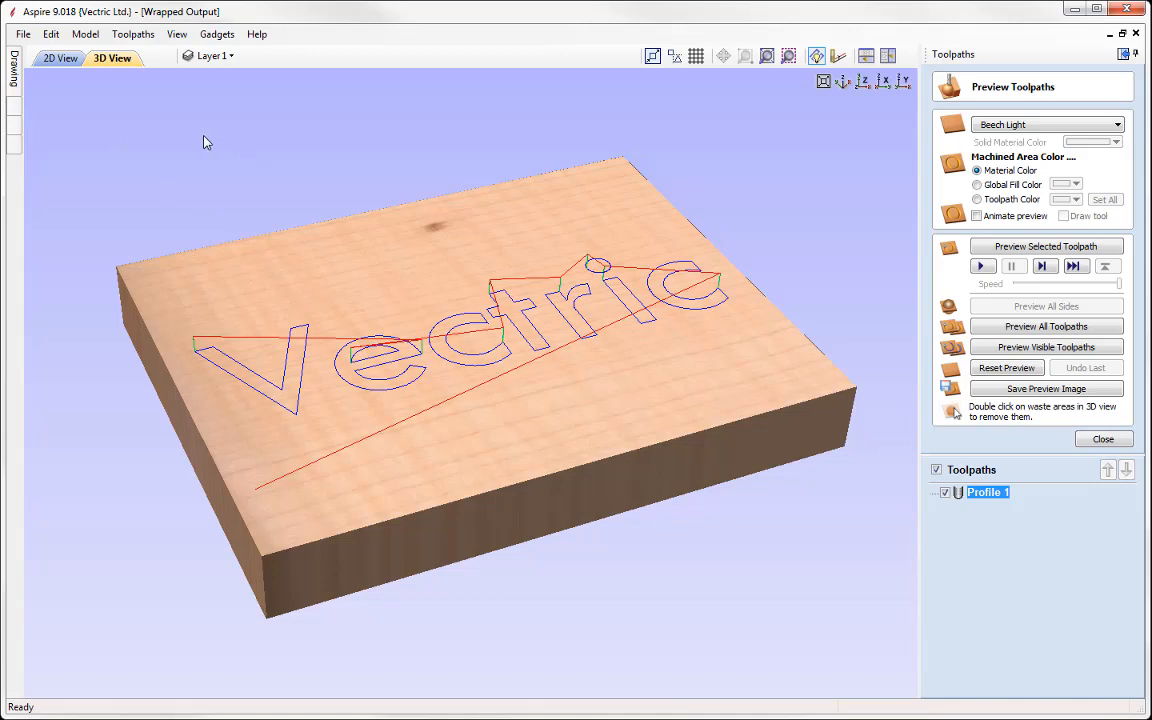
{"action": "left_click", "coordinate": [128, 36]}
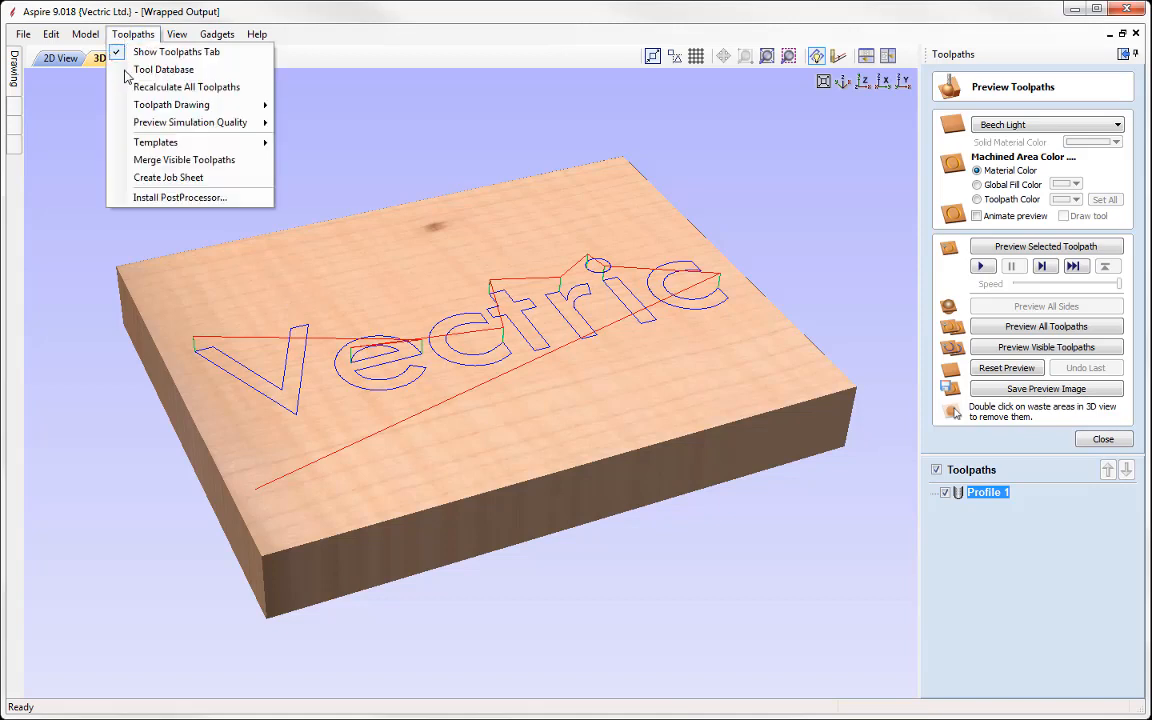
{"action": "mouse_move", "coordinate": [132, 102]}
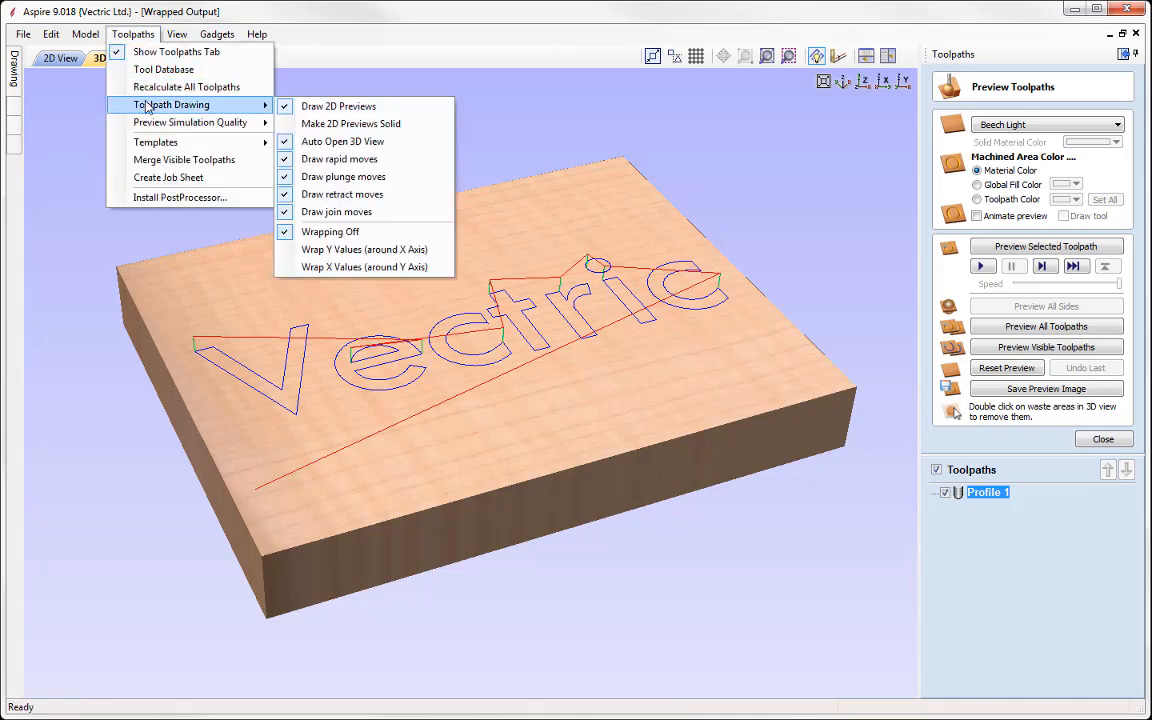
{"action": "left_click", "coordinate": [404, 251]}
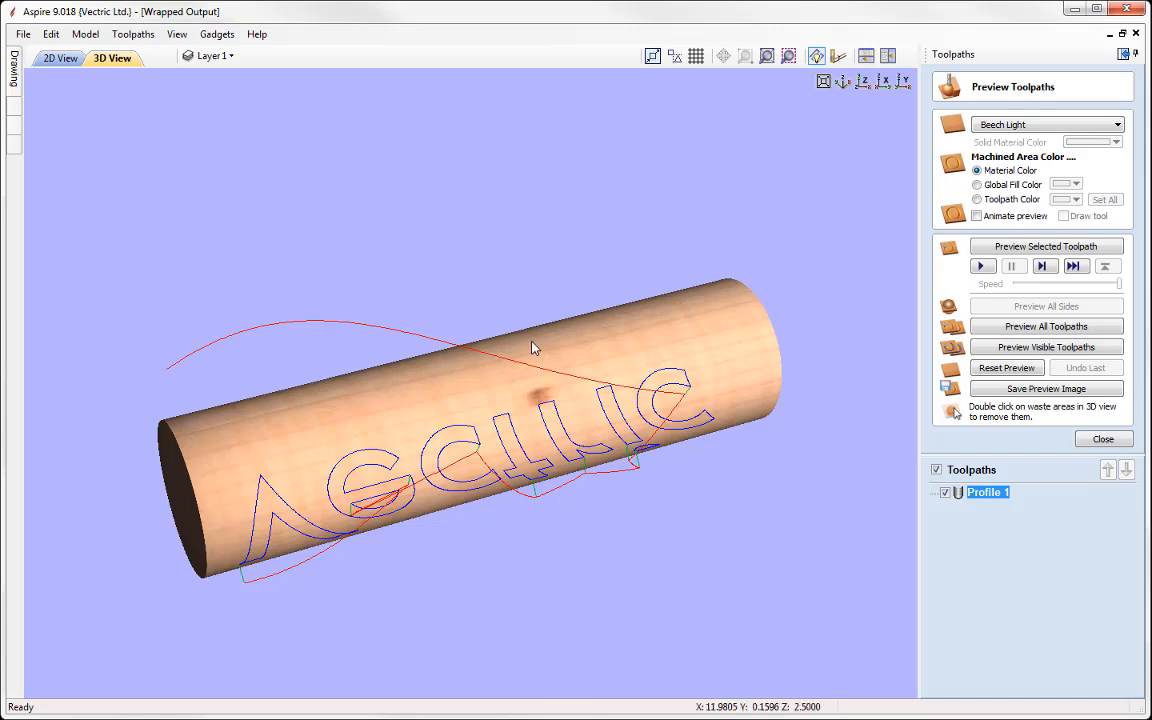
{"action": "left_click_drag", "start_coordinate": [513, 428], "coordinate": [494, 472]}
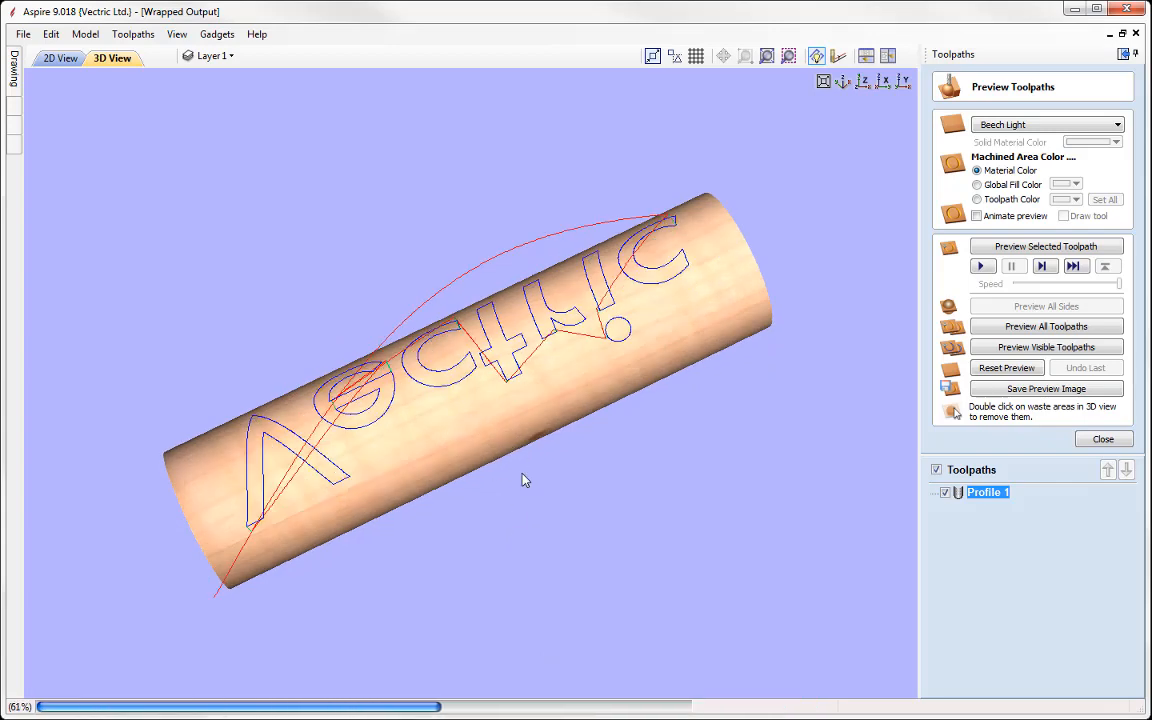
{"action": "left_click_drag", "start_coordinate": [504, 461], "coordinate": [419, 473]}
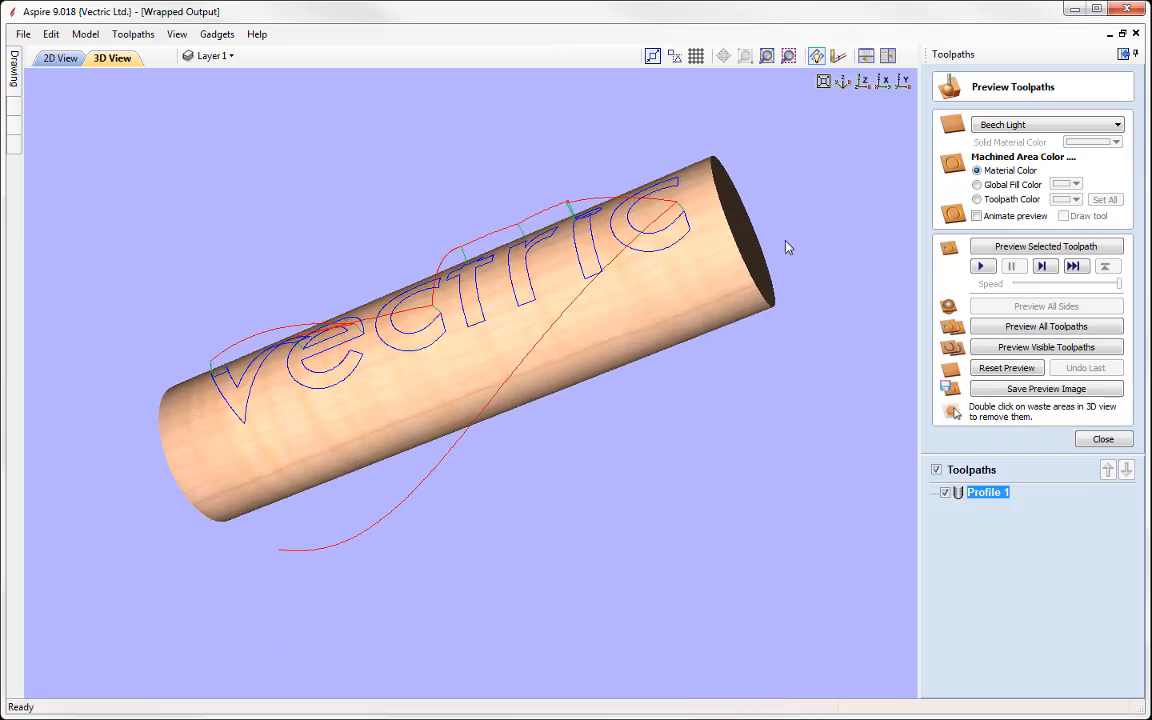
Step: Preview the cut of the Vectric profile toolpath on the wrapped cylinder and redisplay the toolpath lines over it
{"action": "left_click_drag", "start_coordinate": [787, 242], "coordinate": [900, 239]}
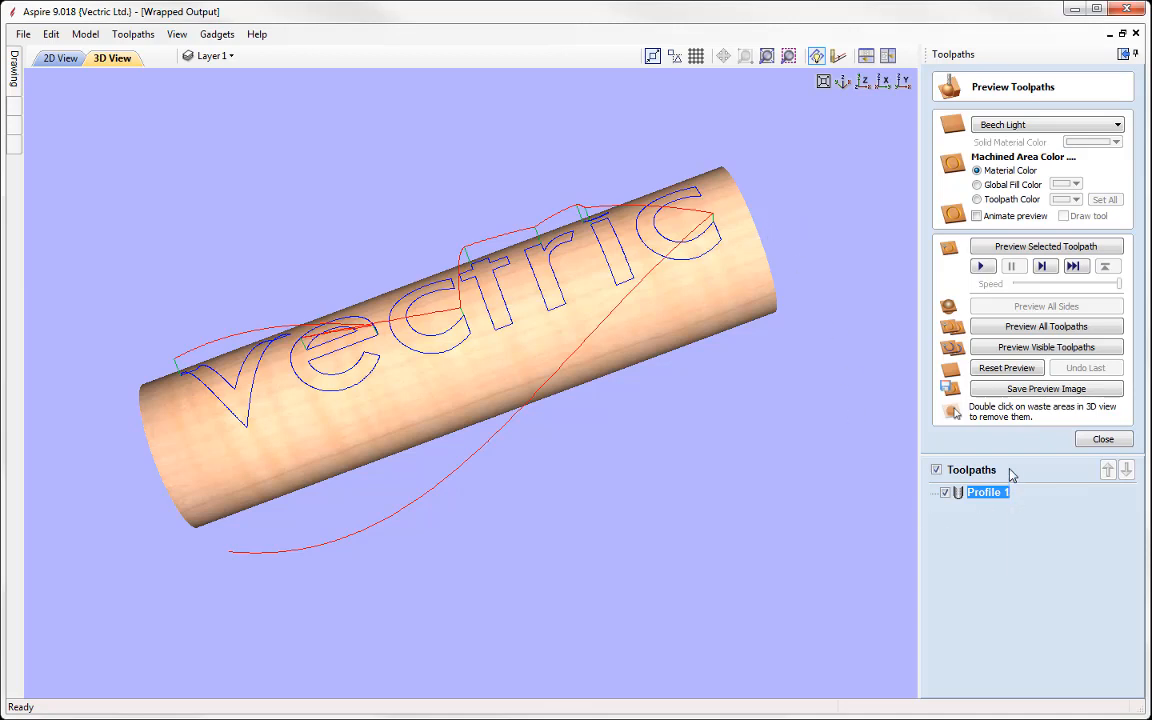
{"action": "left_click", "coordinate": [982, 266]}
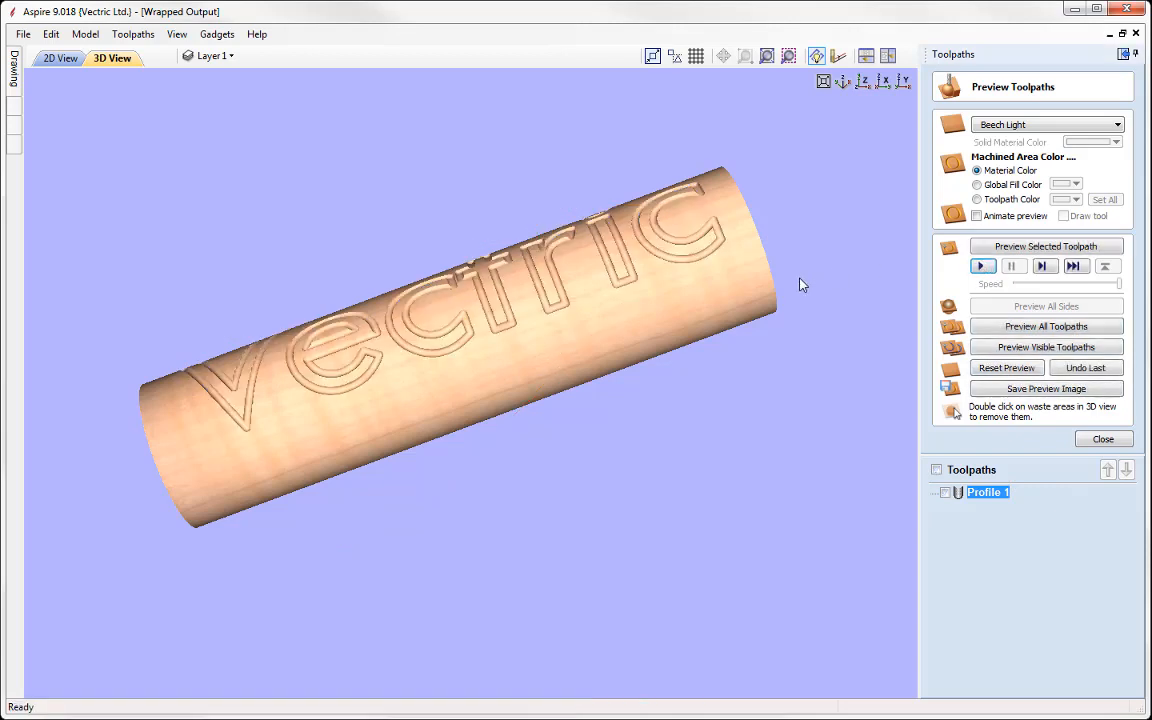
{"action": "left_click", "coordinate": [945, 492]}
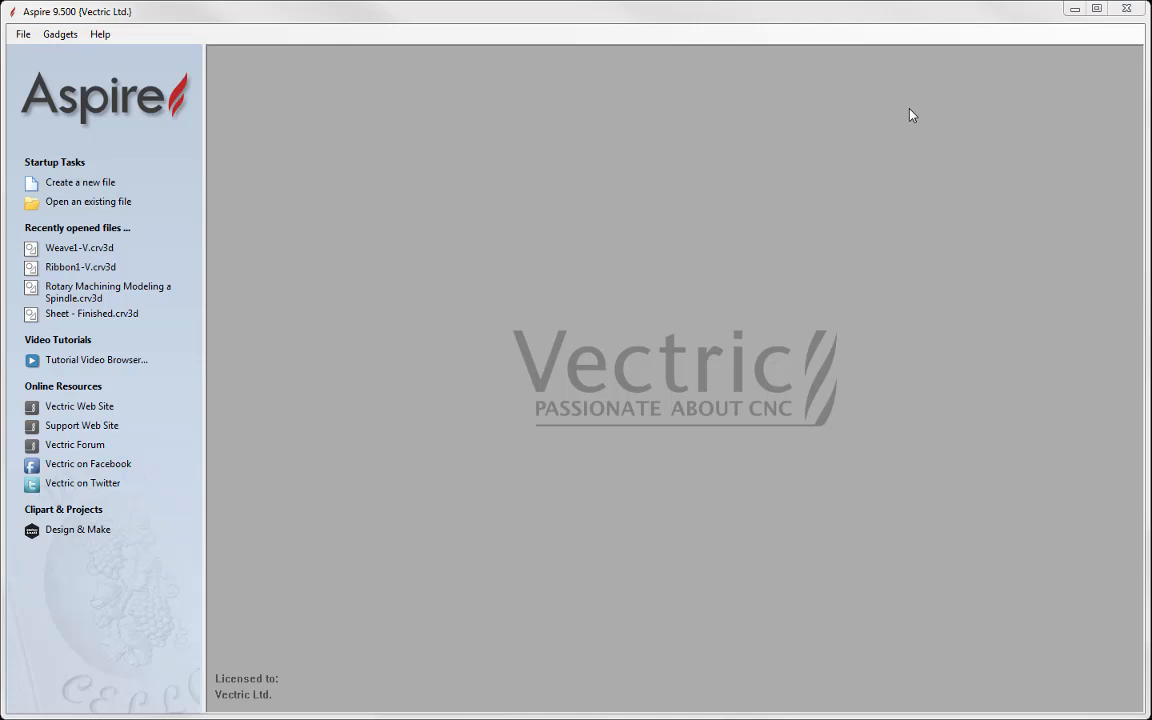
Step: In Aspire 9.500, create a rotary job 20 inches long and 3 inches in diameter along the Y axis, with Standard (fastest) modeling resolution
{"action": "left_click", "coordinate": [78, 184]}
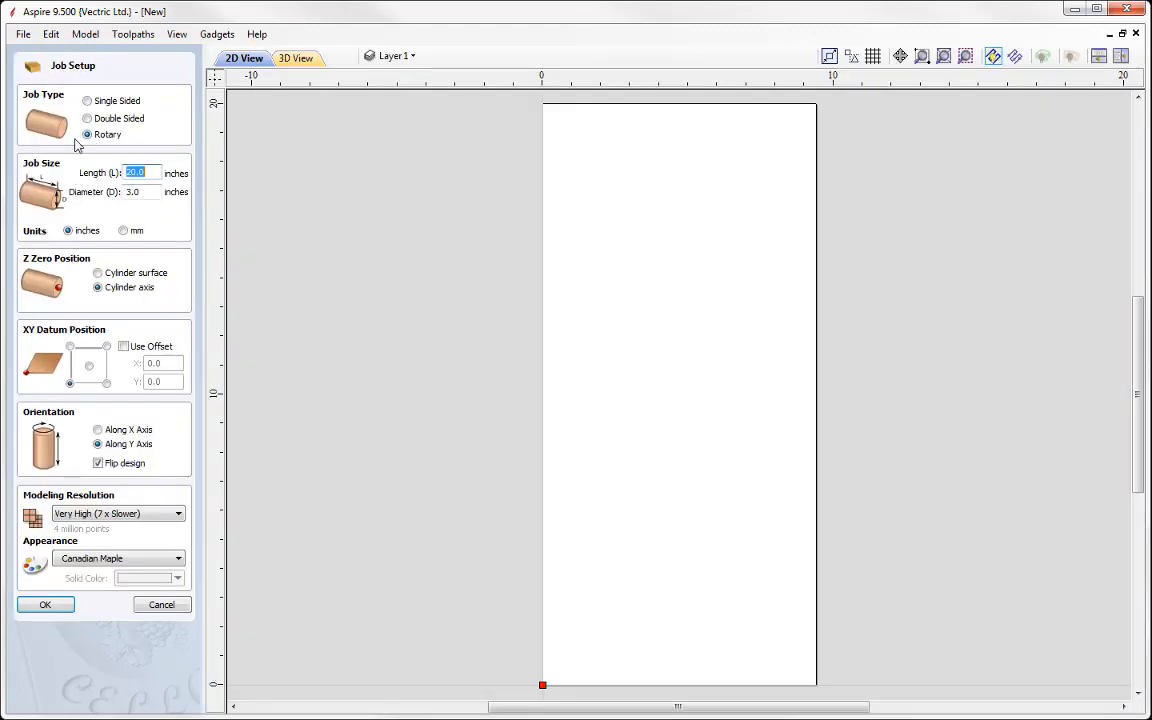
{"action": "left_click", "coordinate": [145, 172]}
{"action": "left_click", "coordinate": [143, 193]}
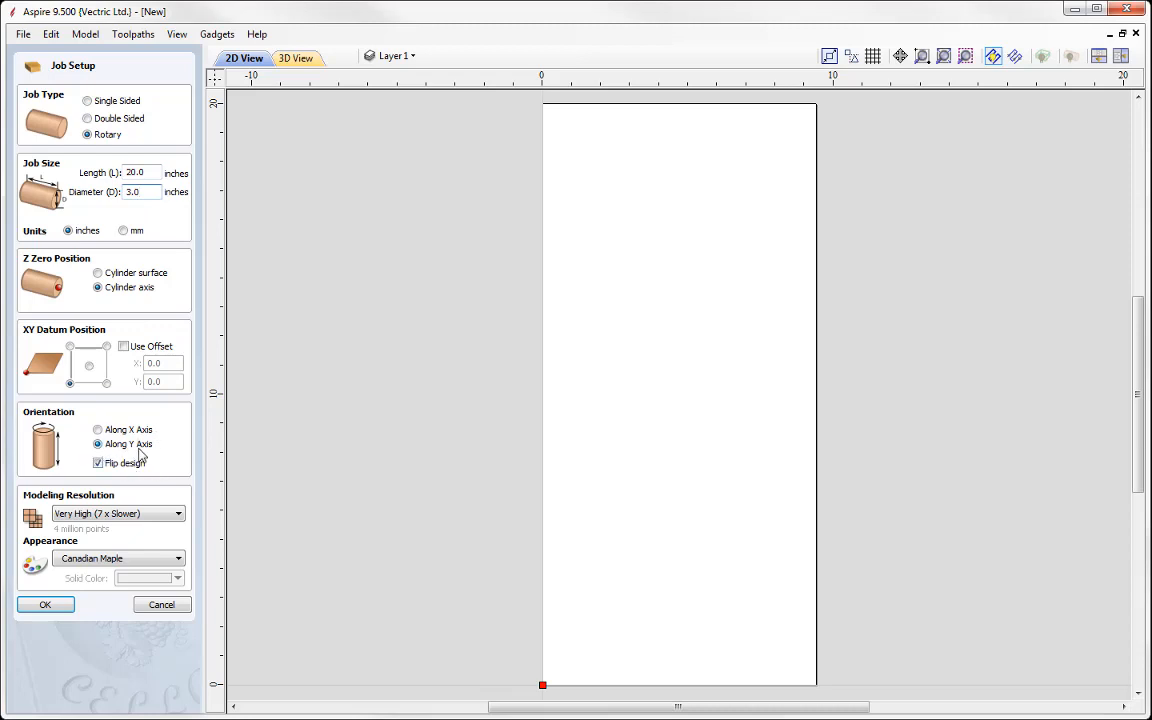
{"action": "left_click", "coordinate": [148, 514]}
{"action": "left_click", "coordinate": [88, 529]}
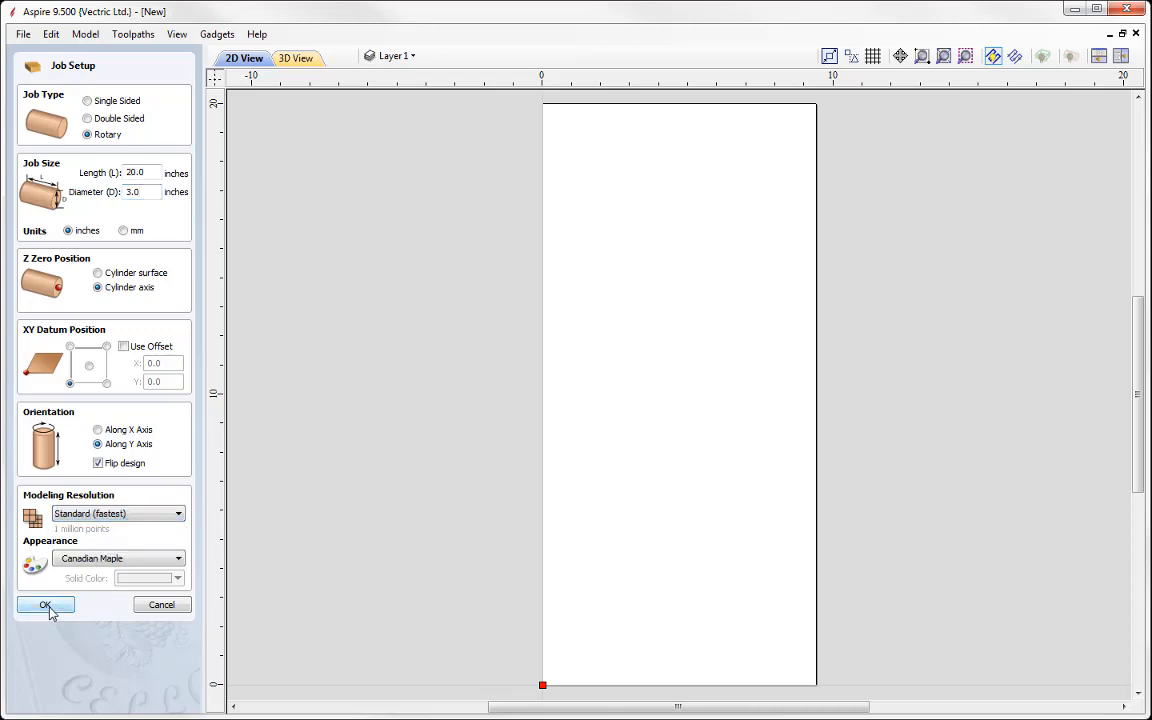
{"action": "left_click", "coordinate": [47, 606]}
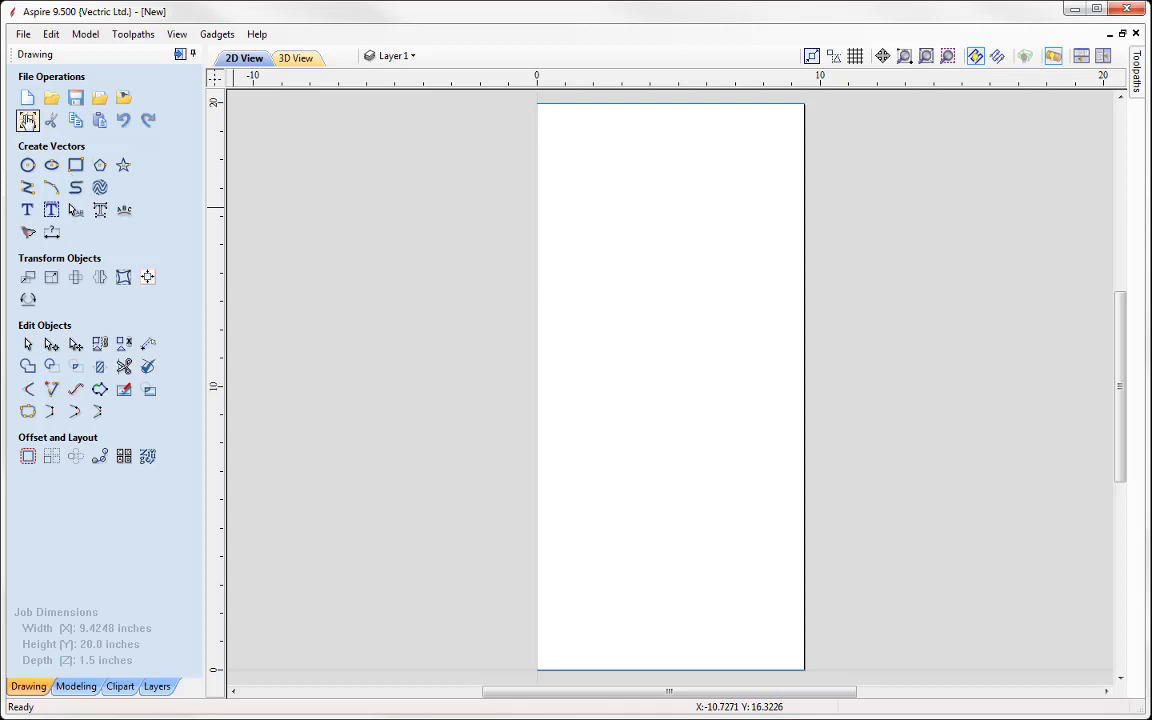
Step: Edit the job setup to a 5 inch cylinder diameter and orient the cylinder along the X axis
{"action": "left_click", "coordinate": [27, 120]}
{"action": "key", "text": "Tab"}
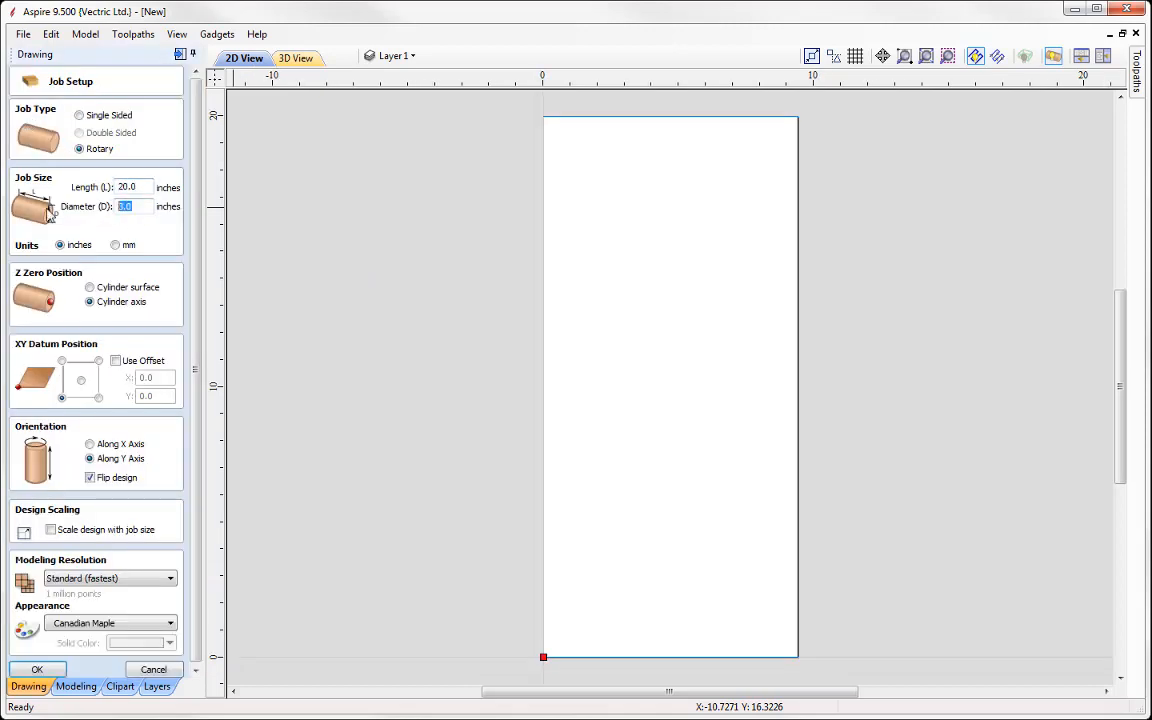
{"action": "type", "text": "5"}
{"action": "left_click", "coordinate": [57, 669]}
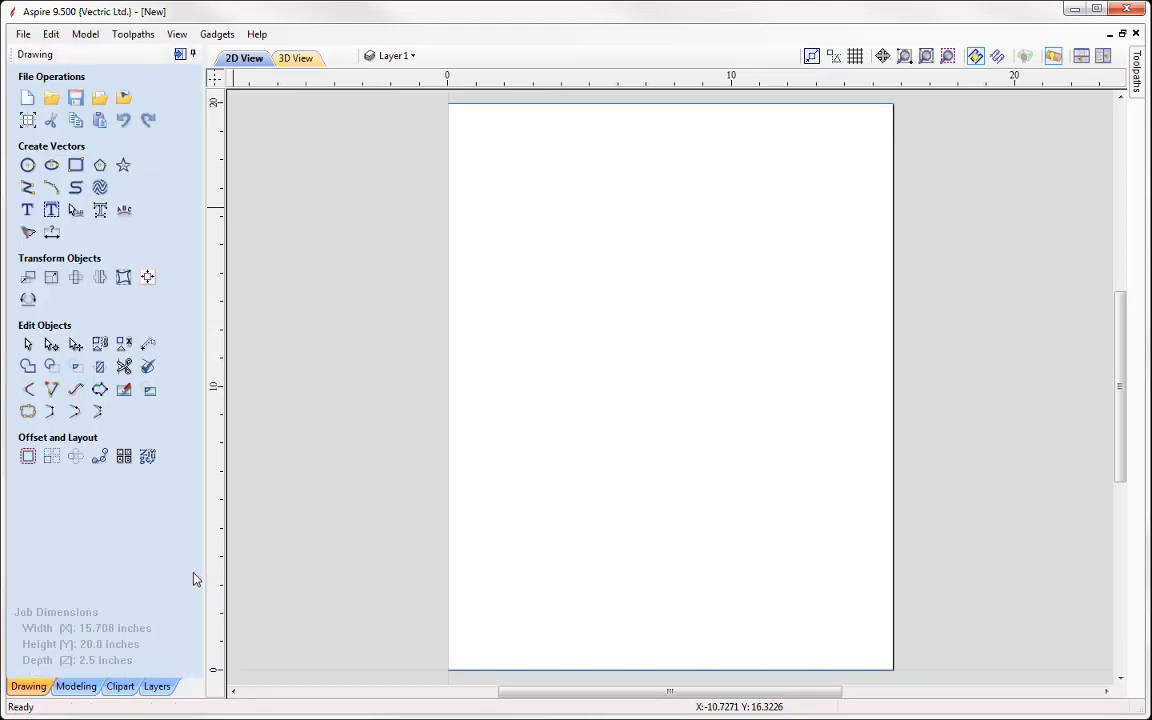
{"action": "left_click", "coordinate": [27, 119]}
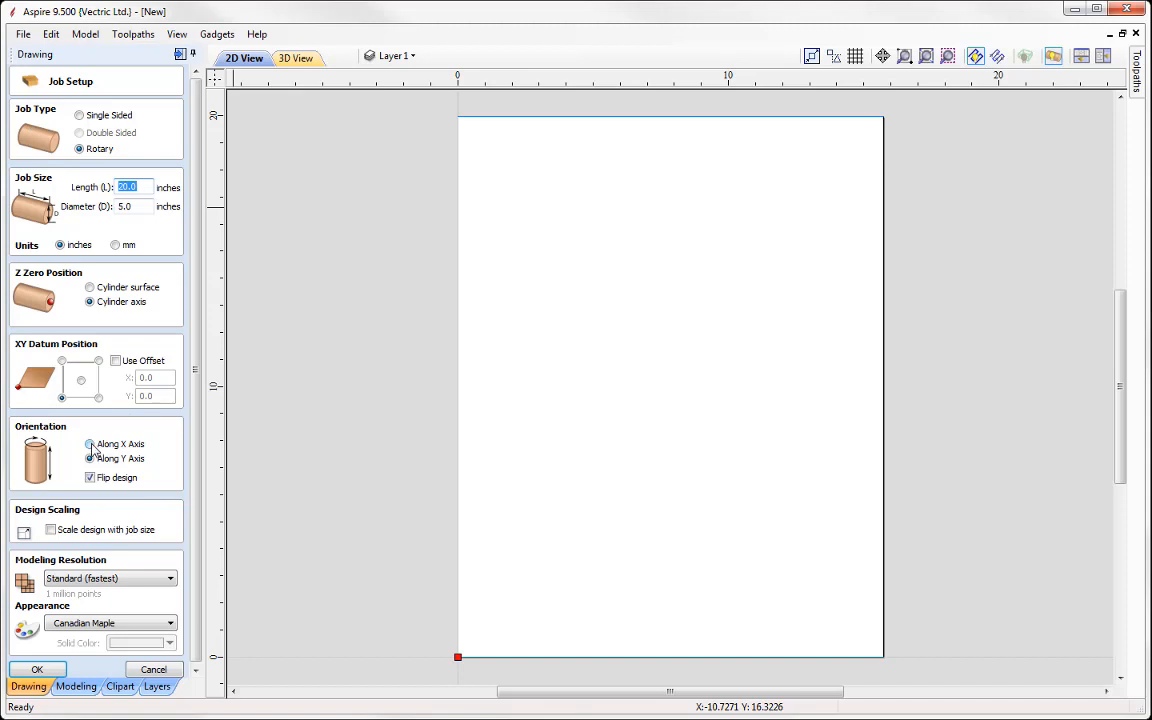
{"action": "left_click", "coordinate": [95, 447]}
{"action": "left_click", "coordinate": [36, 670]}
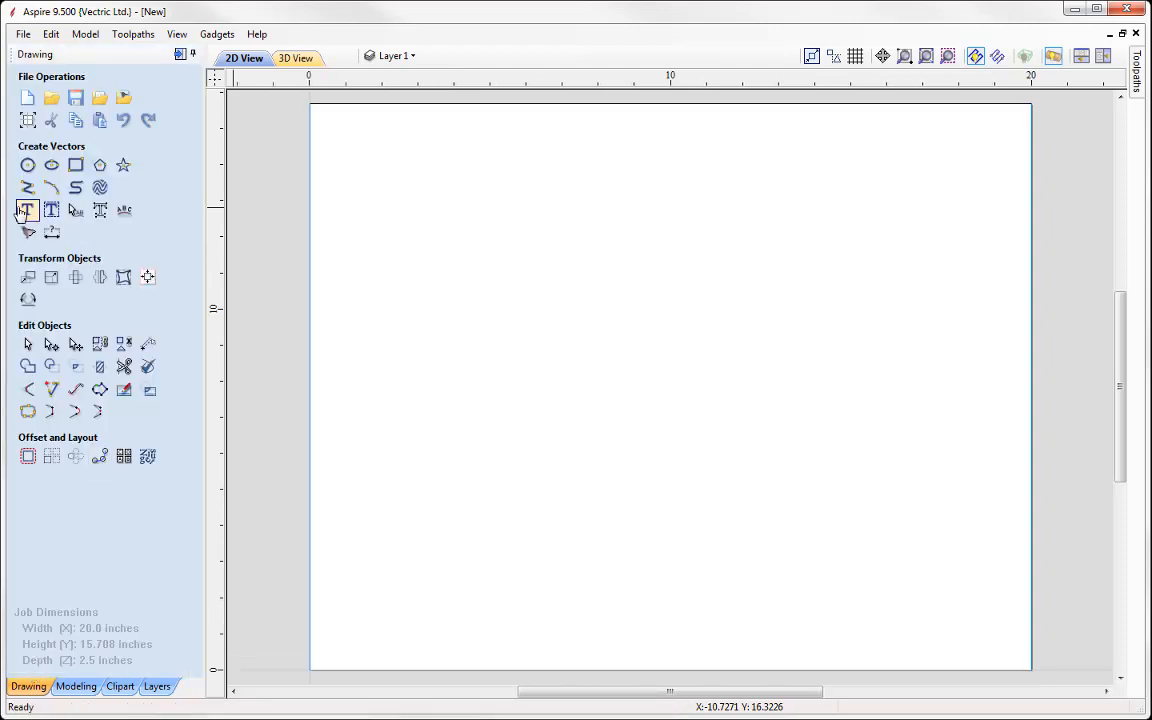
Step: Create the text "Vectric" in Tw Cen MT, 4.25 inches high, and center it on the material both horizontally and vertically
{"action": "left_click", "coordinate": [27, 210]}
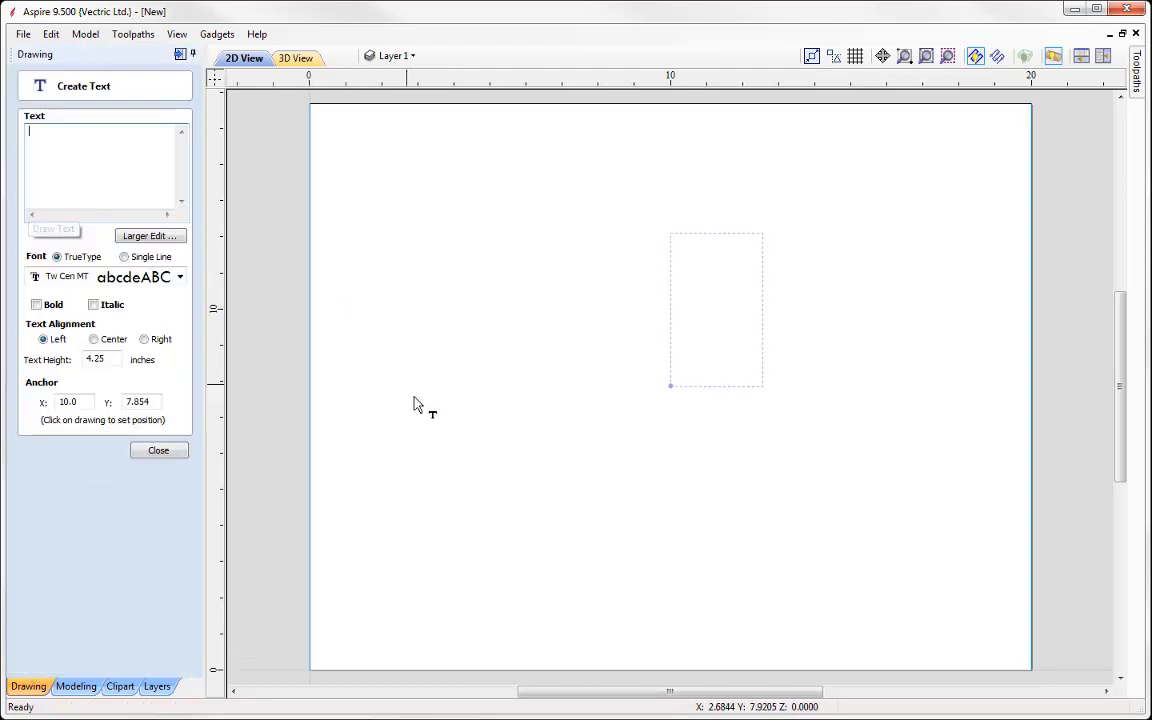
{"action": "left_click", "coordinate": [393, 405]}
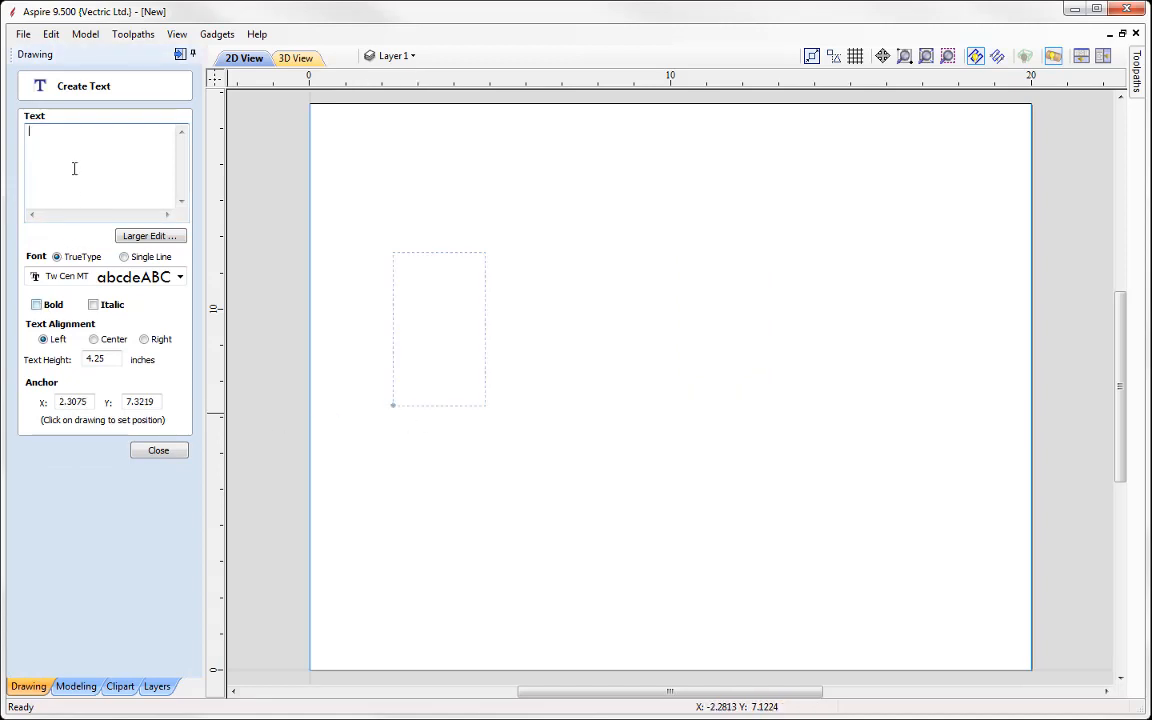
{"action": "type", "text": "Vectric"}
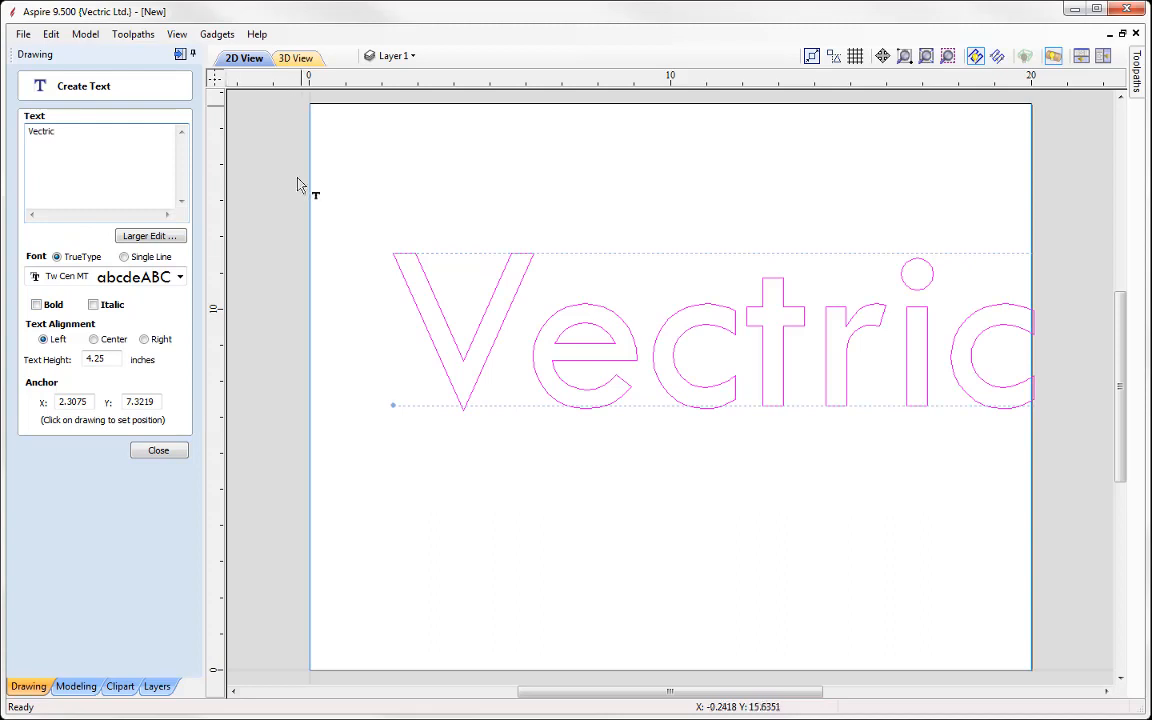
{"action": "left_click", "coordinate": [159, 451]}
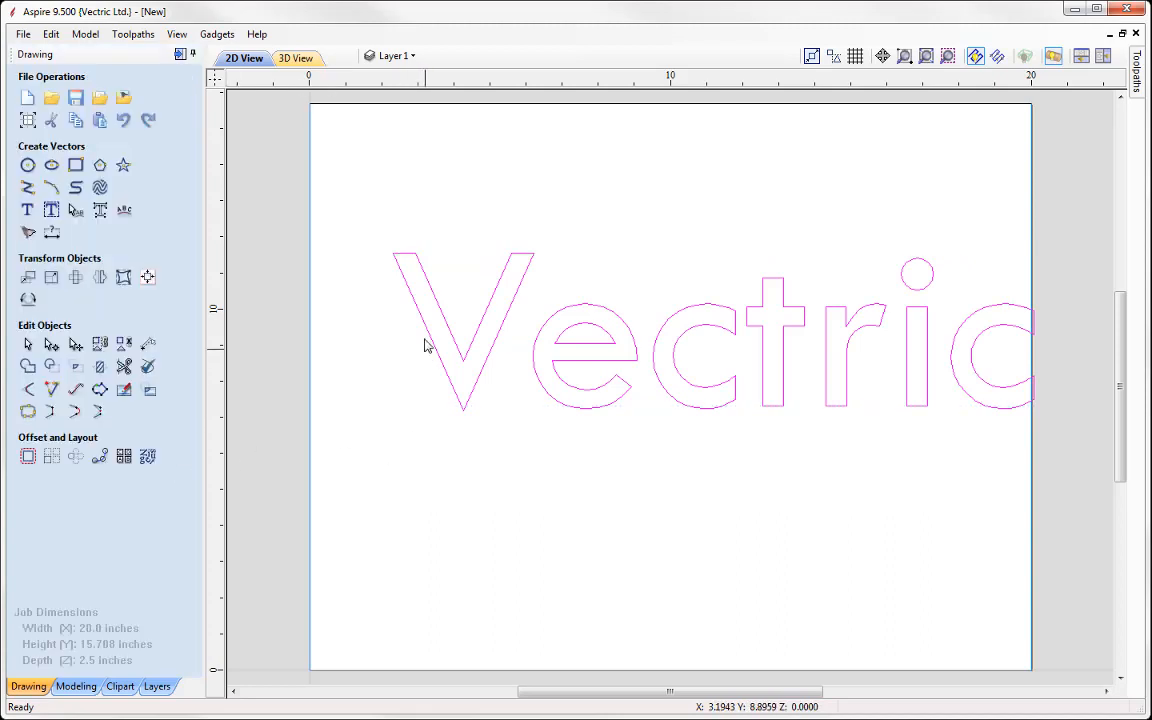
{"action": "left_click", "coordinate": [147, 273]}
{"action": "left_click", "coordinate": [107, 143]}
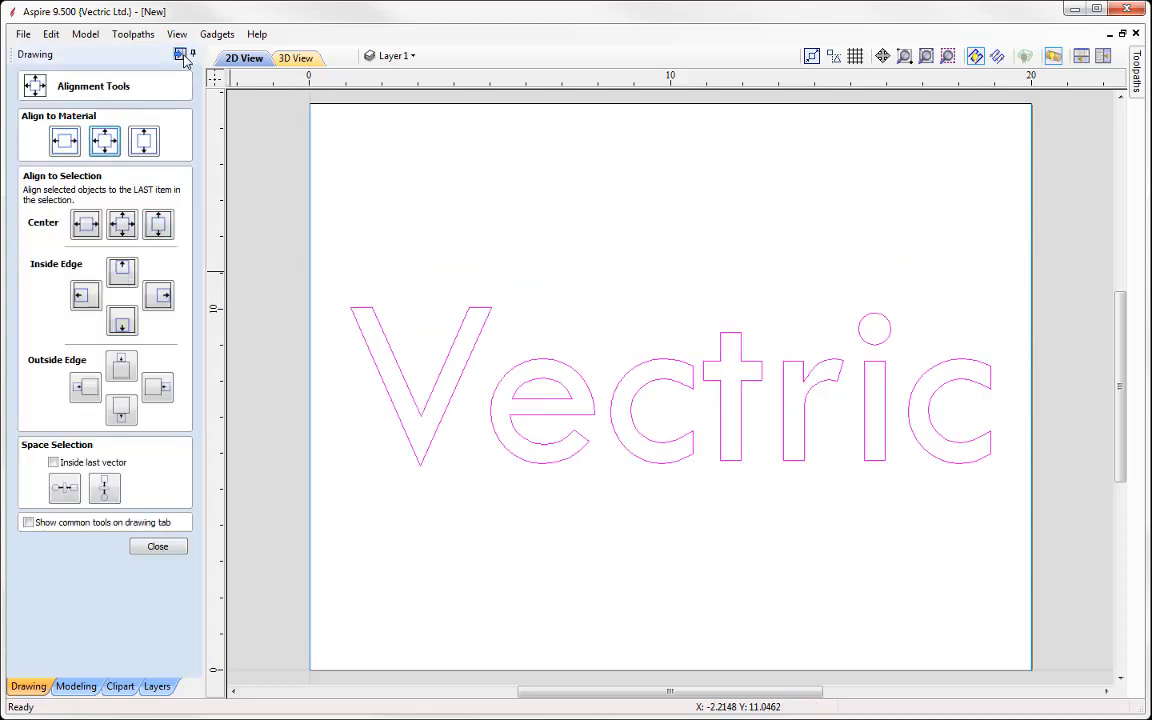
Step: Calculate a 2D profile toolpath on the text vectors with a 0.1 inch cut depth and the 0.25 inch Ball Nose tool
{"action": "left_click", "coordinate": [180, 54]}
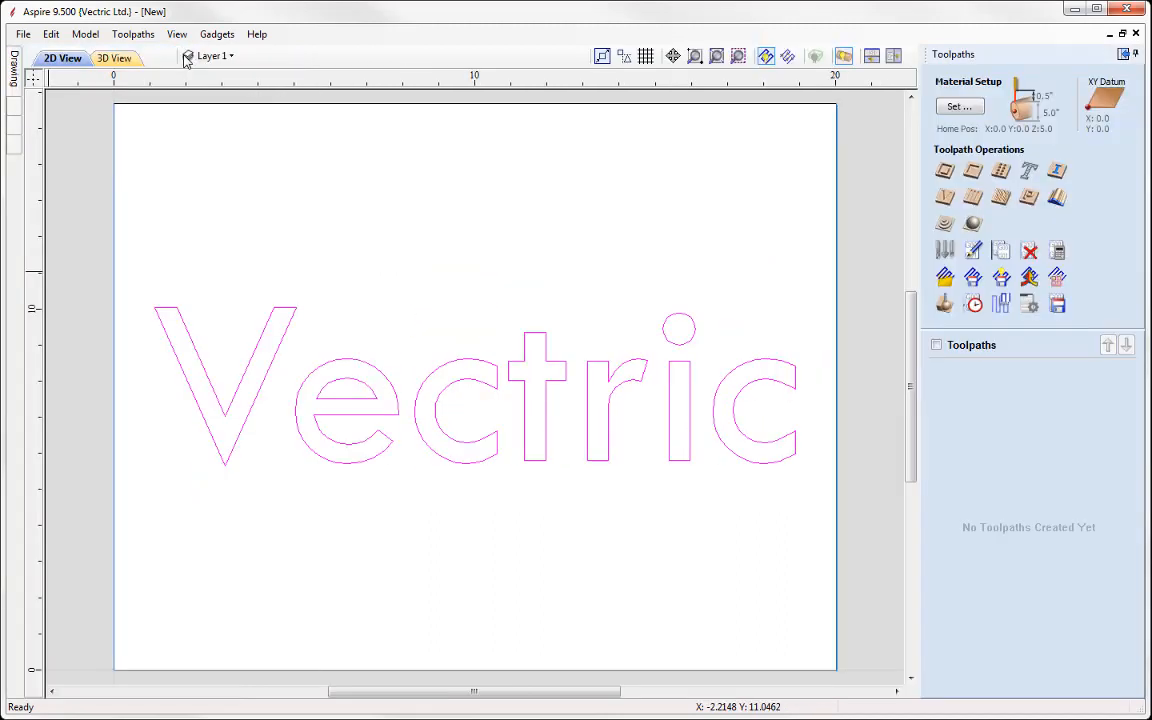
{"action": "left_click", "coordinate": [944, 170]}
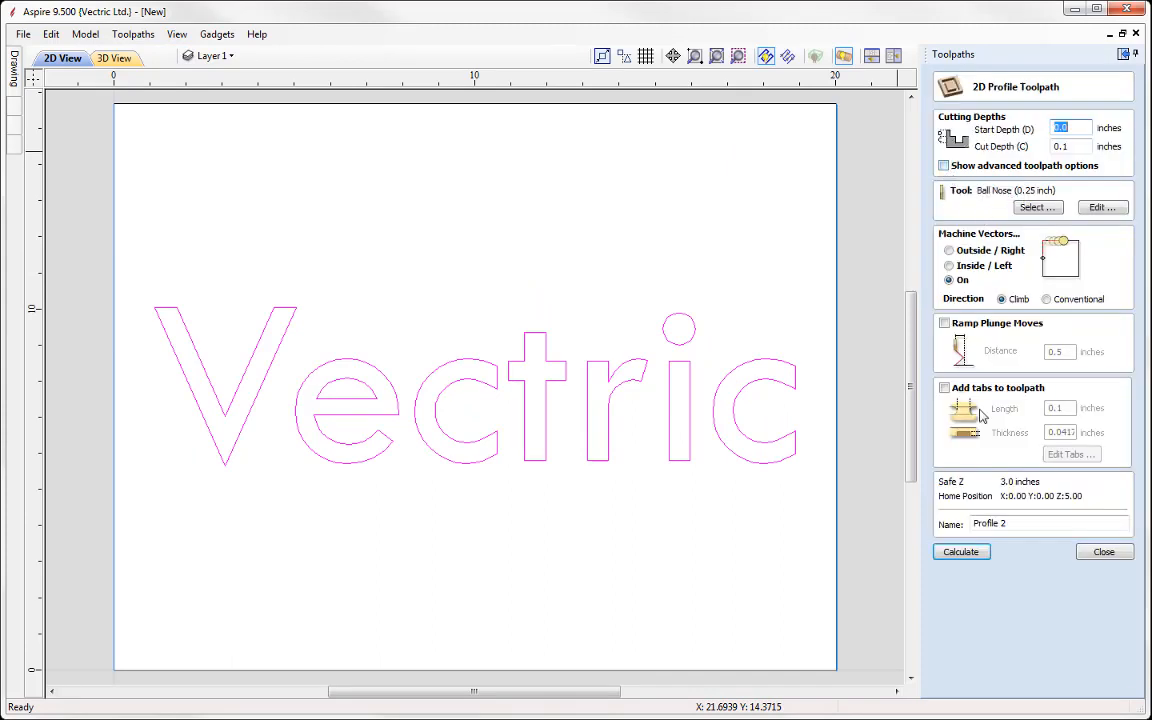
{"action": "left_click", "coordinate": [964, 553]}
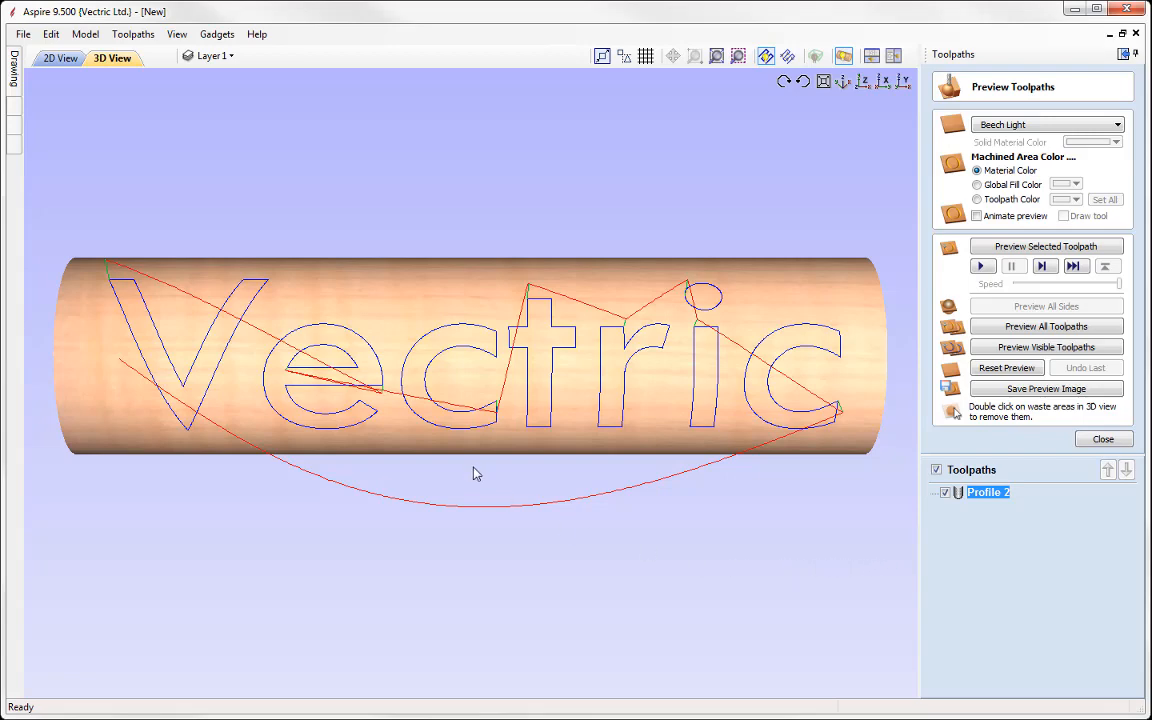
Step: Preview the profile cut on the rotary cylinder, inspect the carved text, and redisplay the toolpath lines over it
{"action": "left_click_drag", "start_coordinate": [255, 362], "coordinate": [581, 525]}
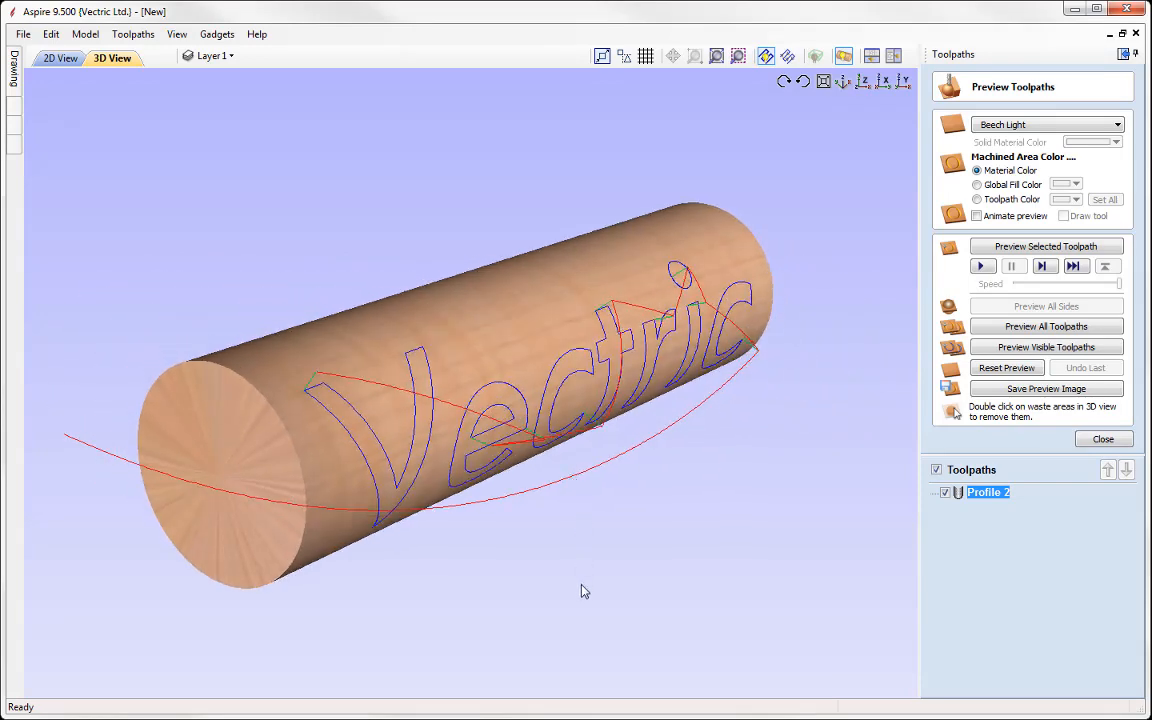
{"action": "left_click", "coordinate": [981, 266]}
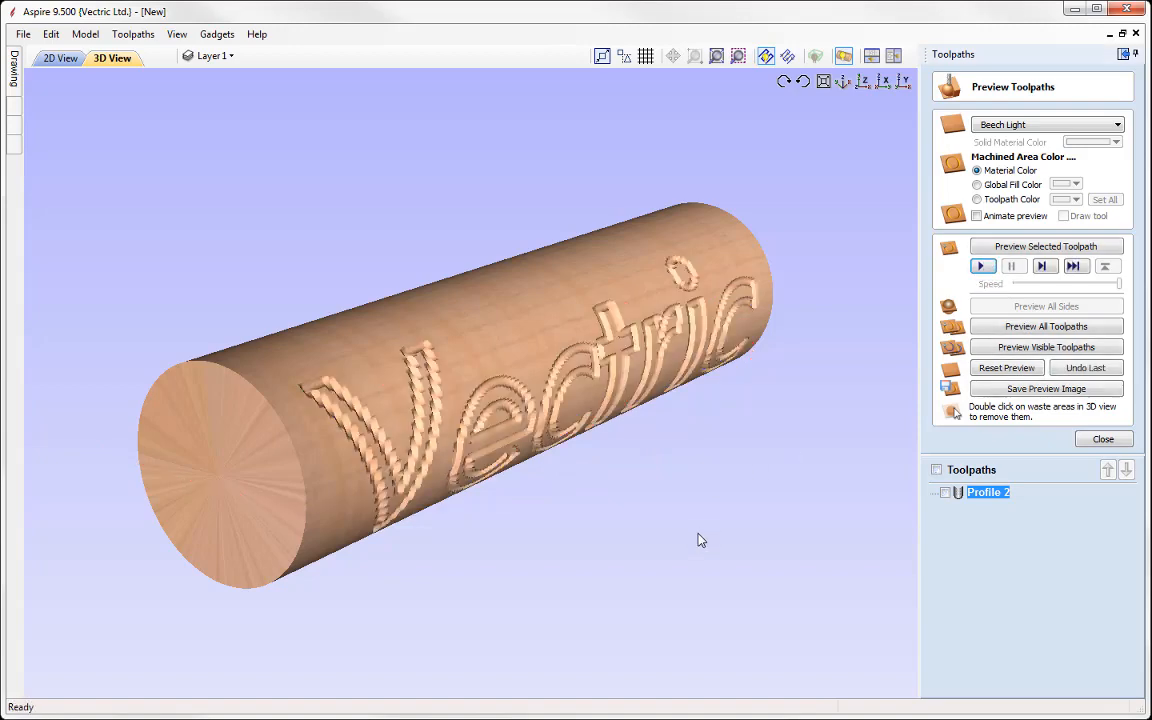
{"action": "left_click_drag", "start_coordinate": [744, 461], "coordinate": [777, 525]}
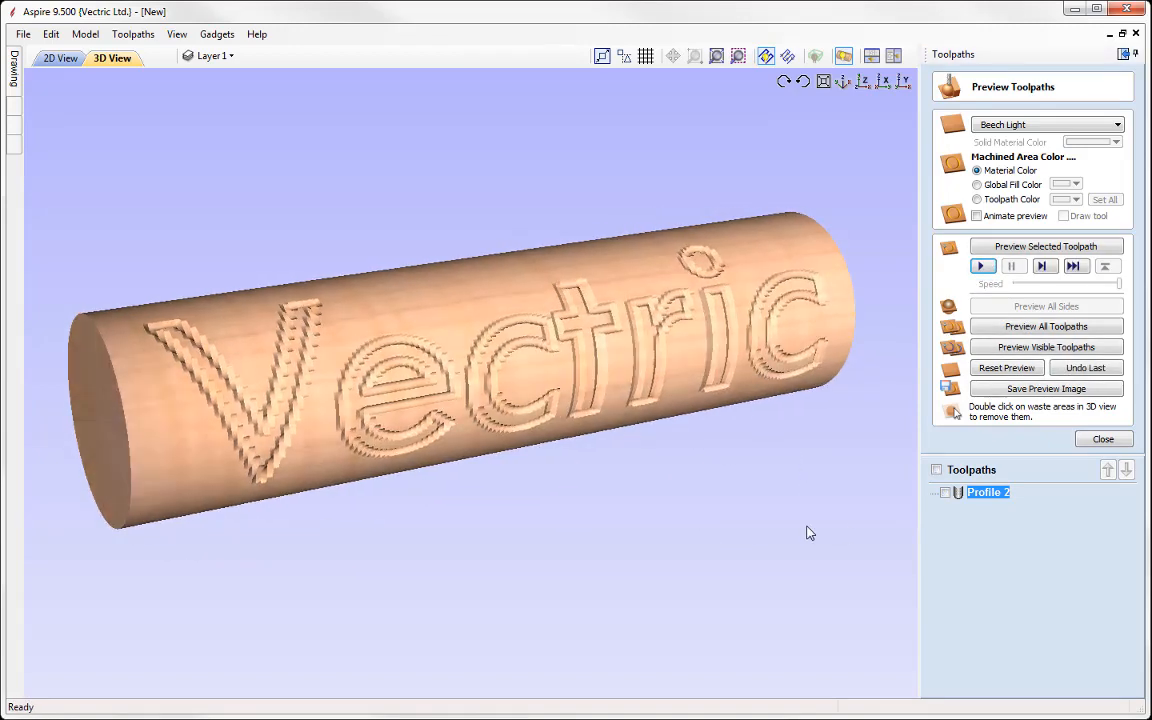
{"action": "left_click", "coordinate": [947, 493]}
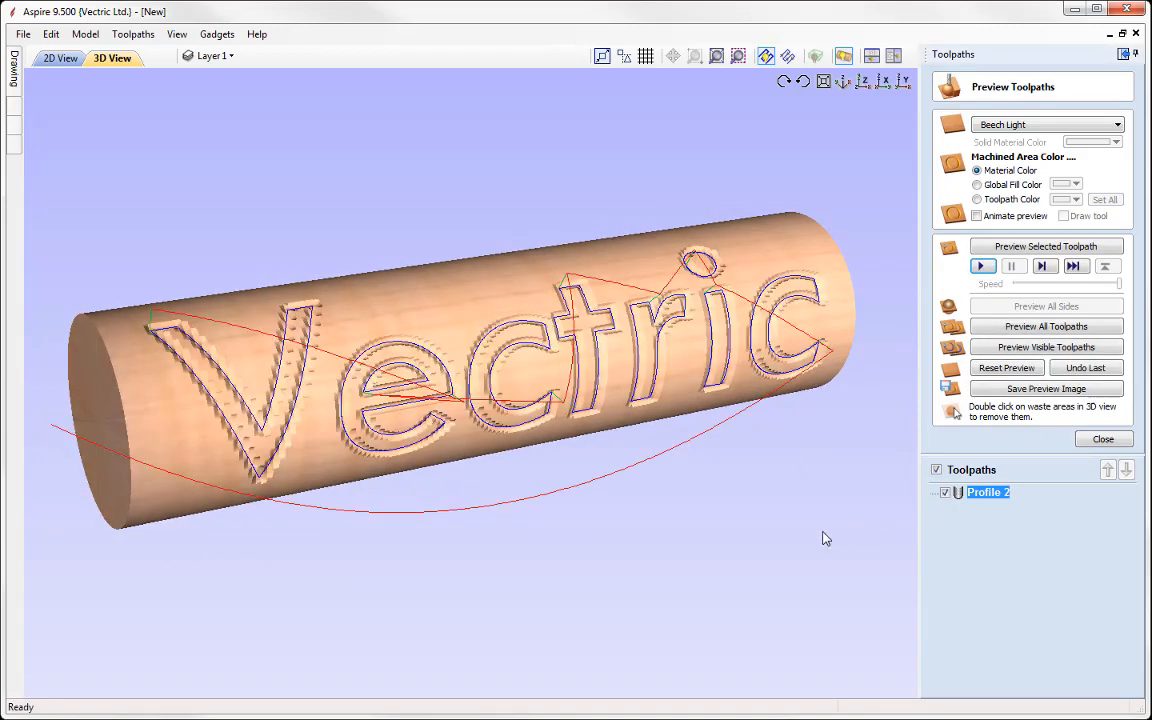
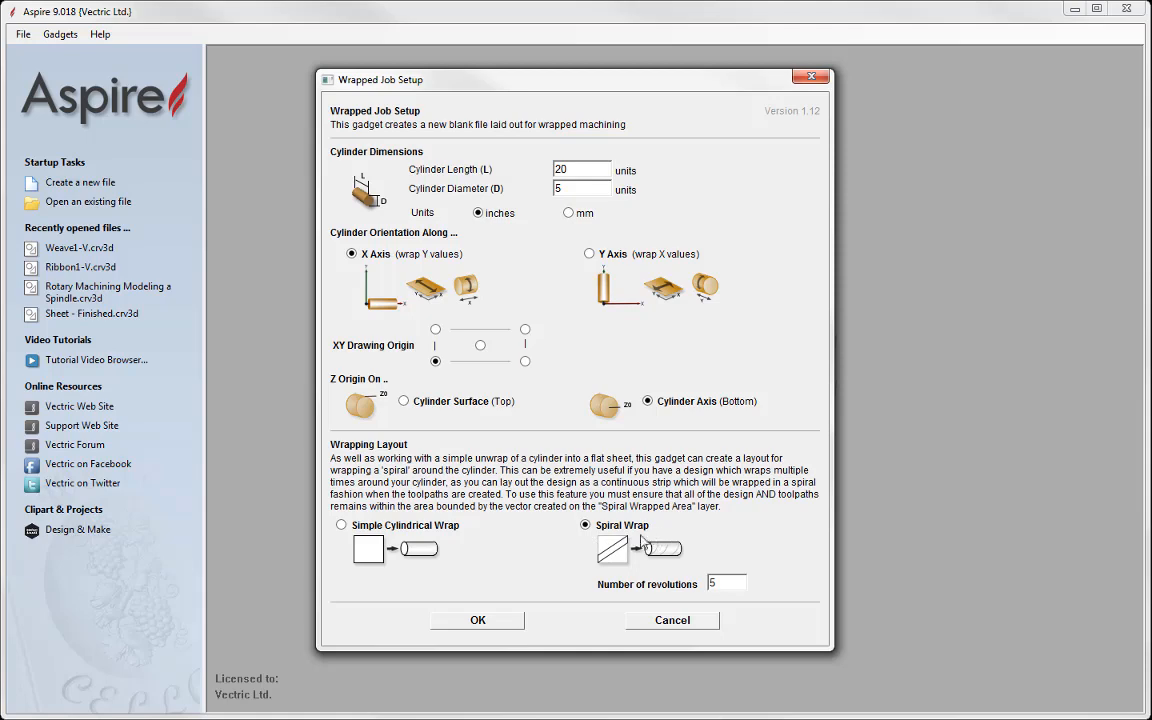
Step: In Aspire 9.018, create a spiral wrapped job with 5 revolutions for a cylinder 20 inches long and 5 inches in diameter along the X axis
{"action": "left_click", "coordinate": [493, 621]}
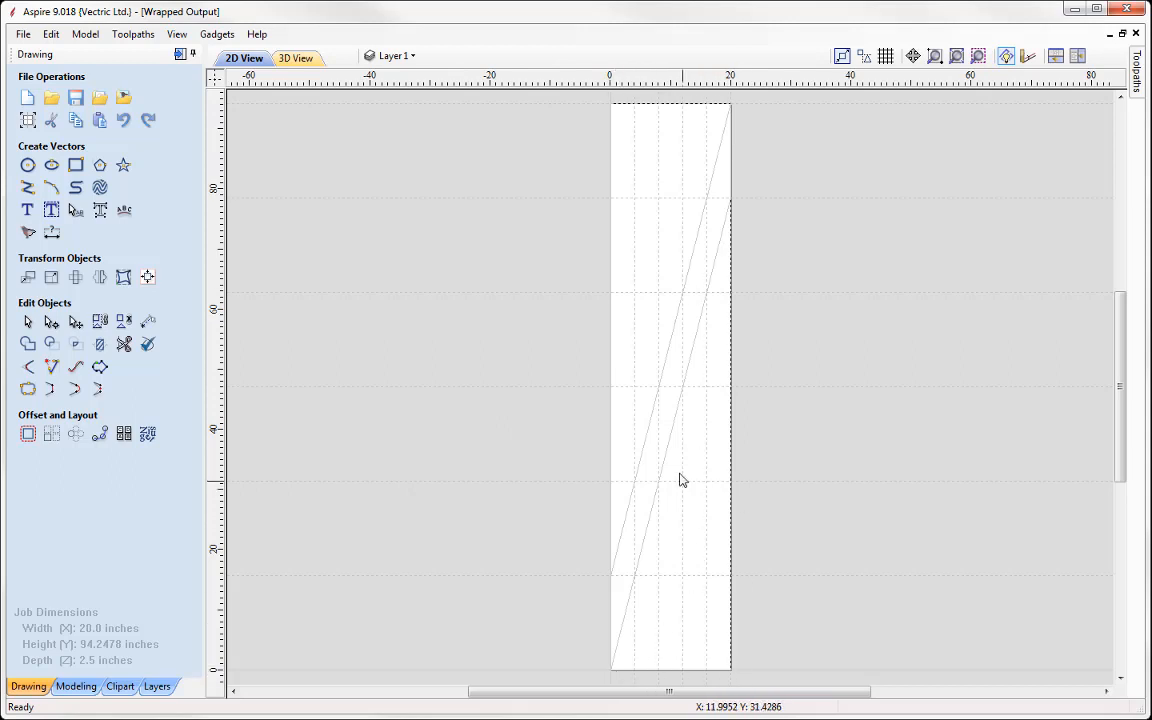
{"action": "left_click", "coordinate": [672, 437]}
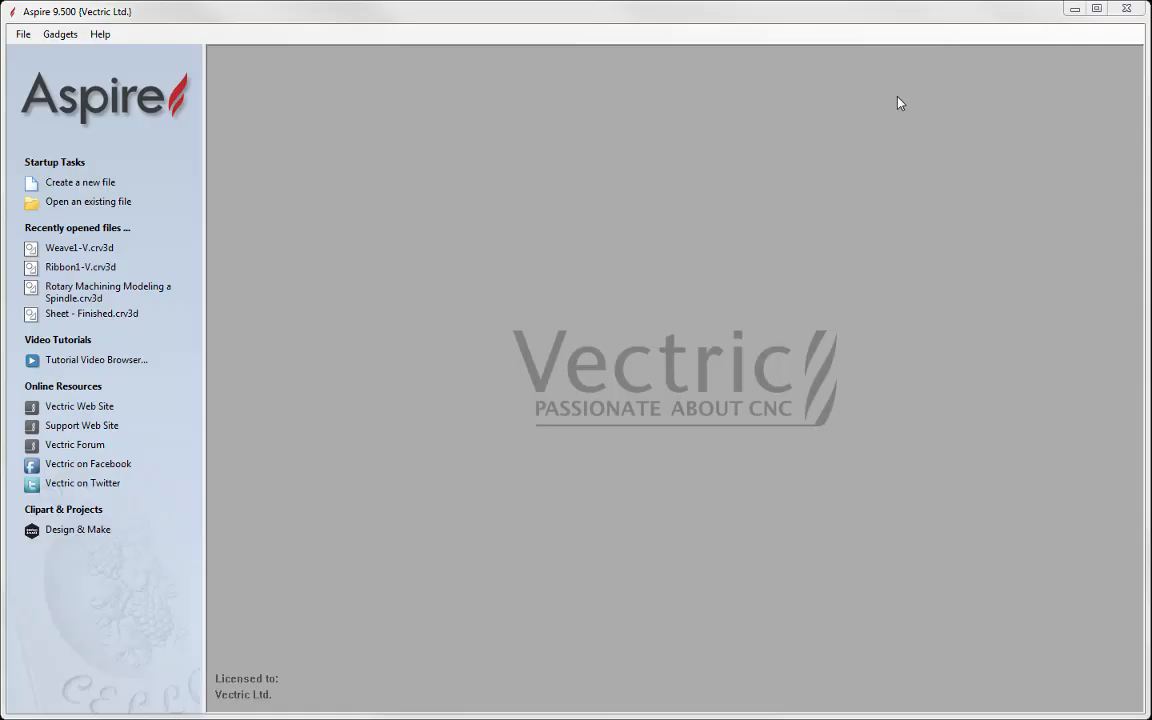
Step: In Aspire 9.500, create a new rotary job 20 inches long and 5 inches in diameter along the X axis
{"action": "left_click", "coordinate": [84, 188]}
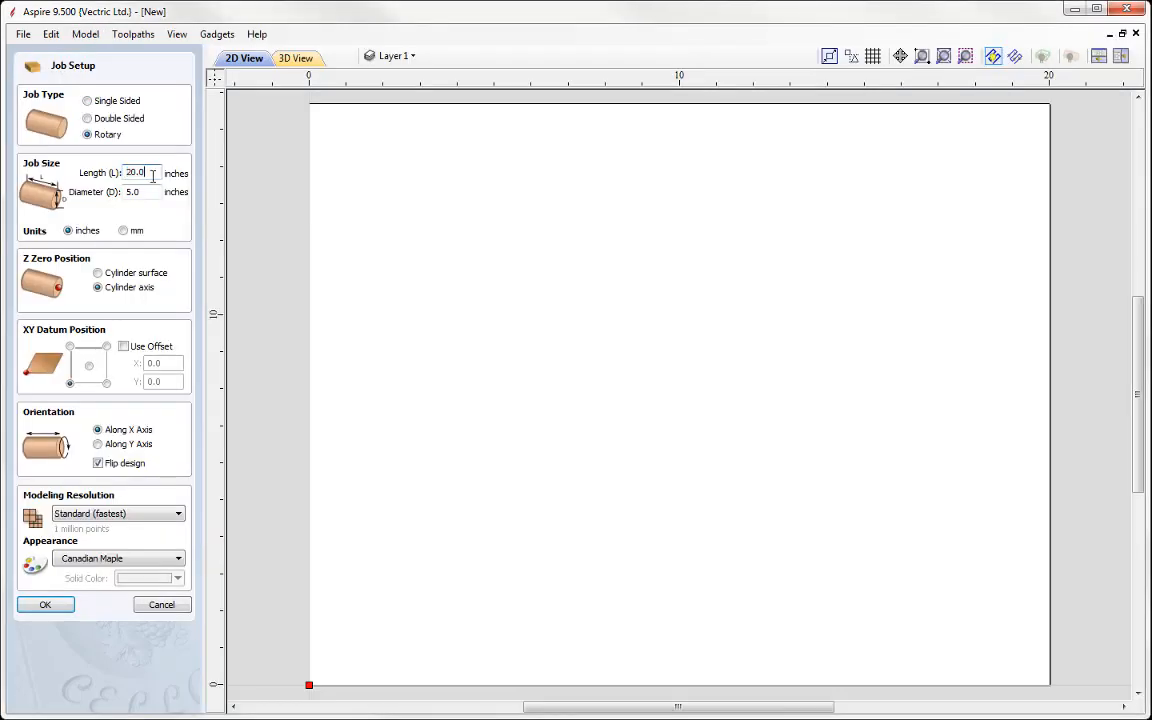
{"action": "left_click", "coordinate": [45, 604]}
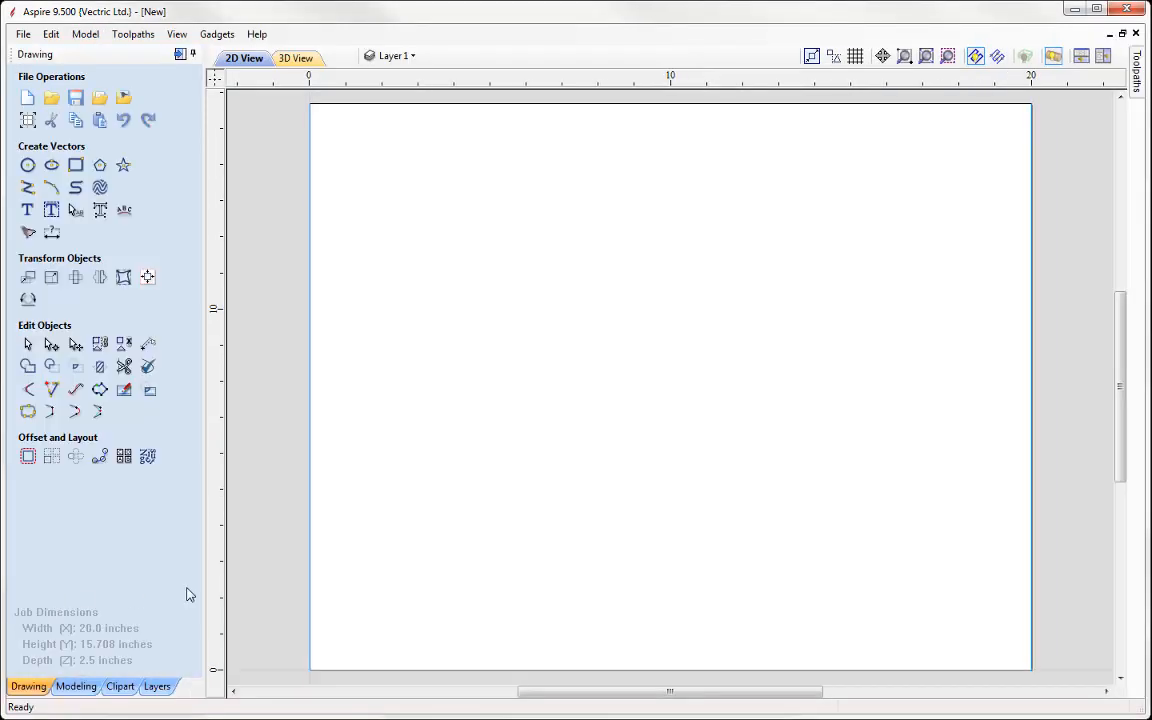
Step: Place a horizontal weave strip from the Weaves clipart near the material's lower-left corner and accept automatic adjustment of the modeling plane
{"action": "left_click", "coordinate": [120, 686]}
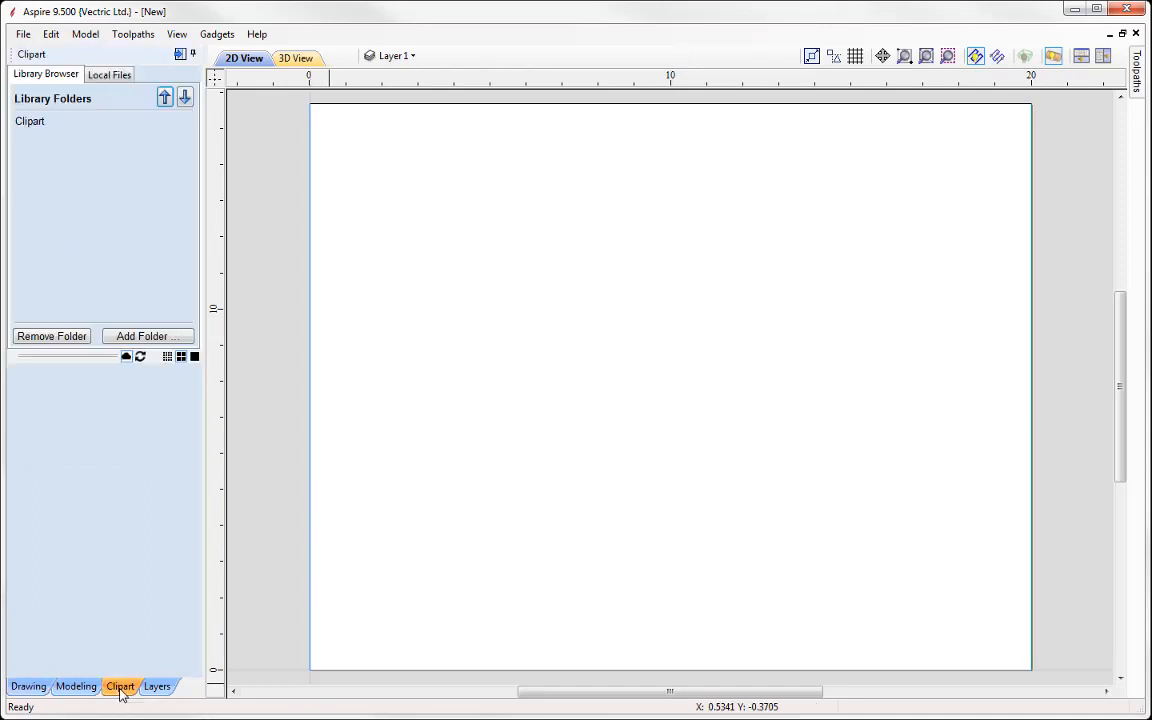
{"action": "left_click", "coordinate": [28, 122]}
{"action": "left_click", "coordinate": [42, 314]}
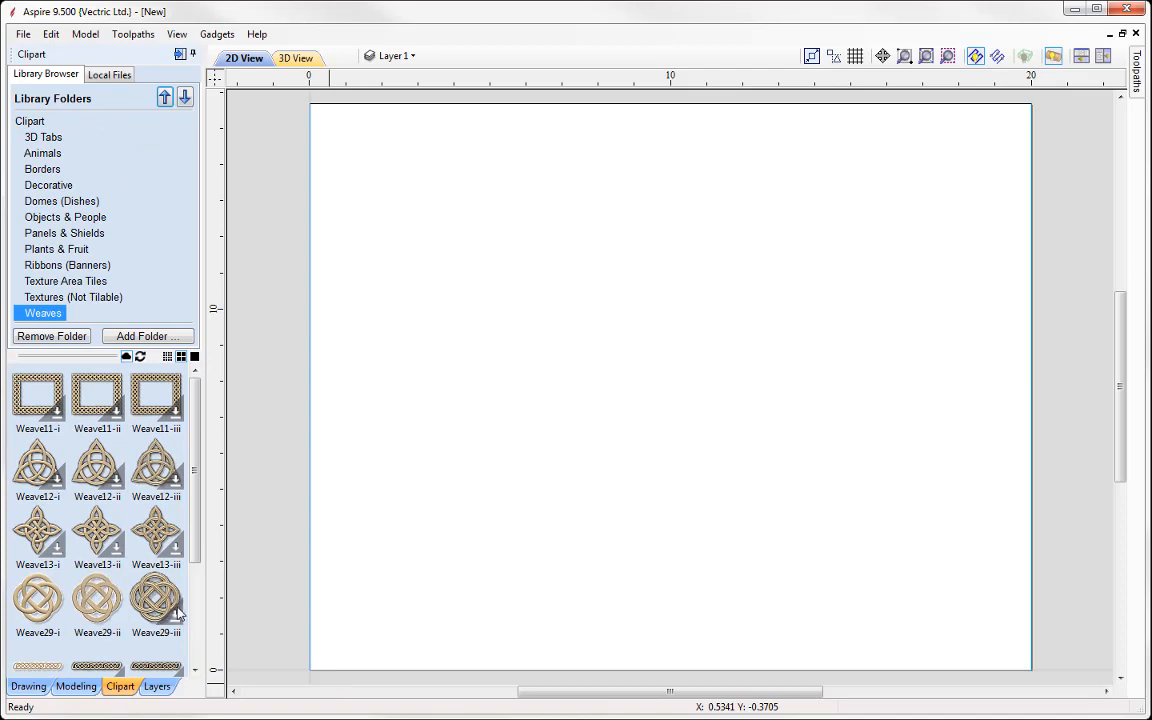
{"action": "left_click_drag", "start_coordinate": [52, 603], "coordinate": [440, 462]}
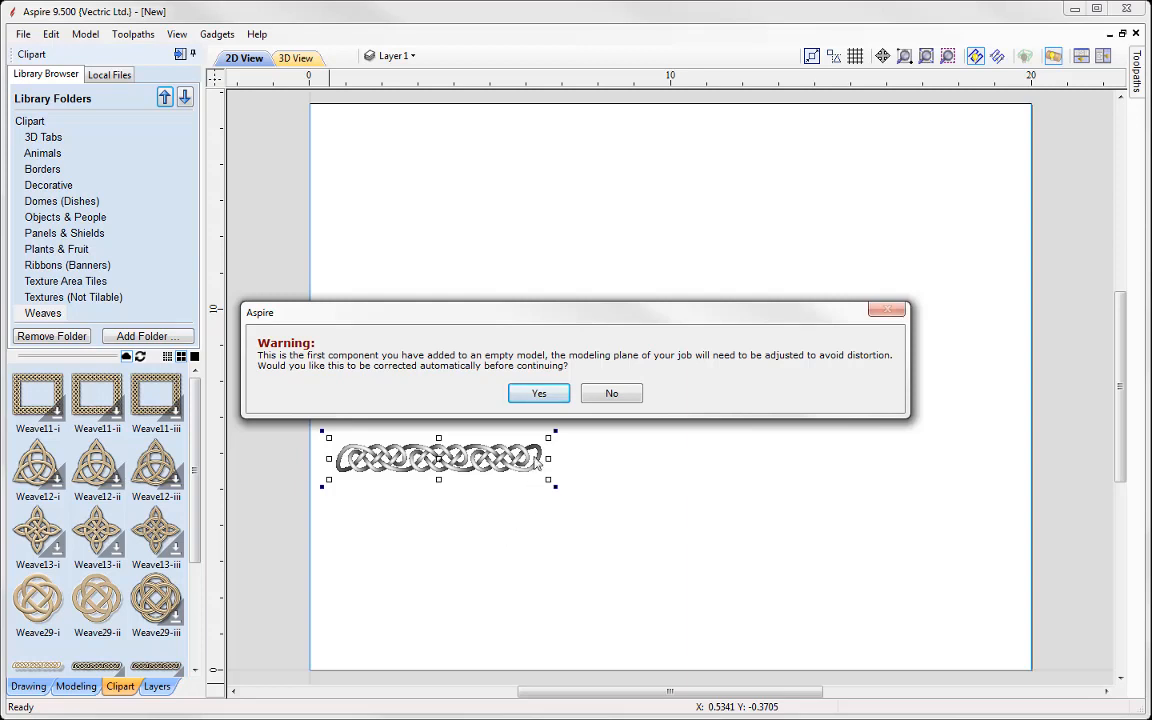
{"action": "left_click", "coordinate": [538, 395]}
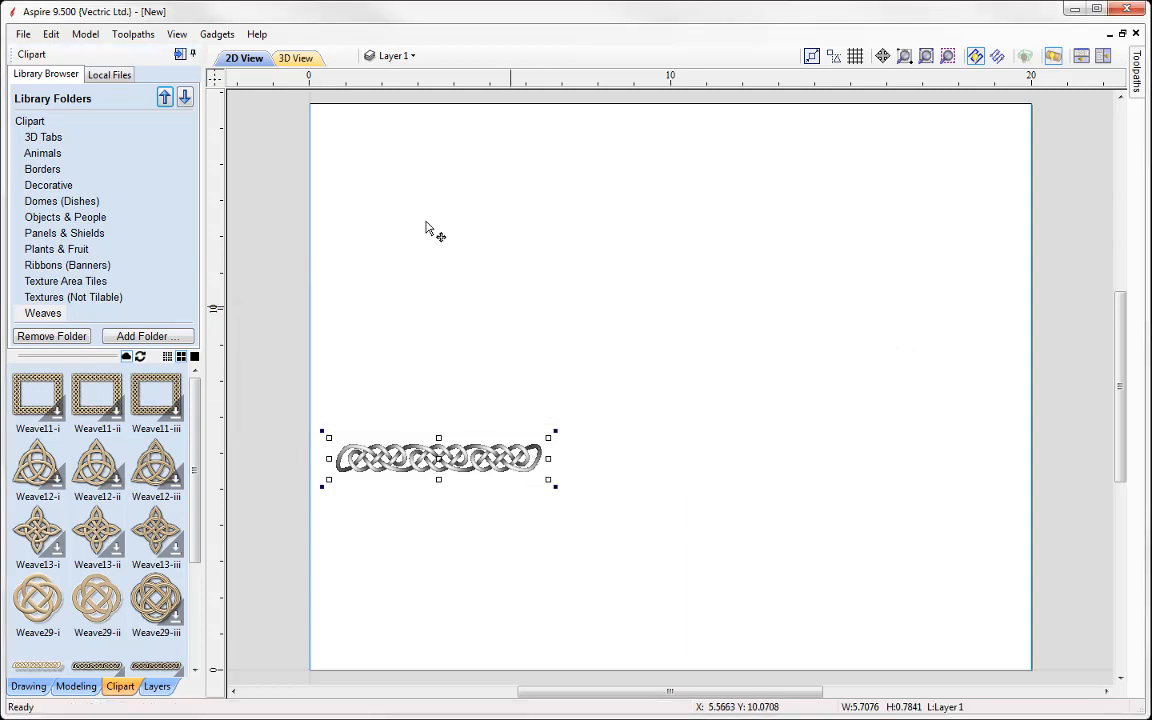
Step: Inspect the weave wrapped on the cylinder in 3D and review the material setup's model position without changing it
{"action": "left_click", "coordinate": [296, 58]}
{"action": "left_click_drag", "start_coordinate": [329, 152], "coordinate": [538, 454]}
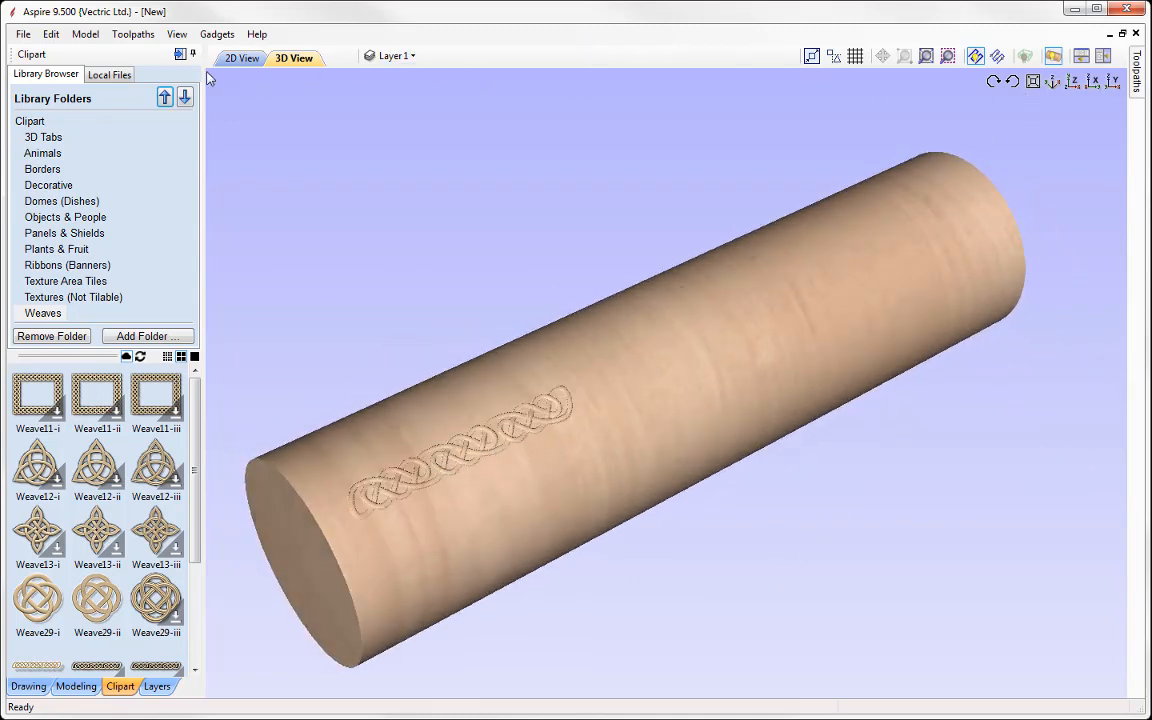
{"action": "left_click", "coordinate": [181, 55]}
{"action": "left_click", "coordinate": [976, 107]}
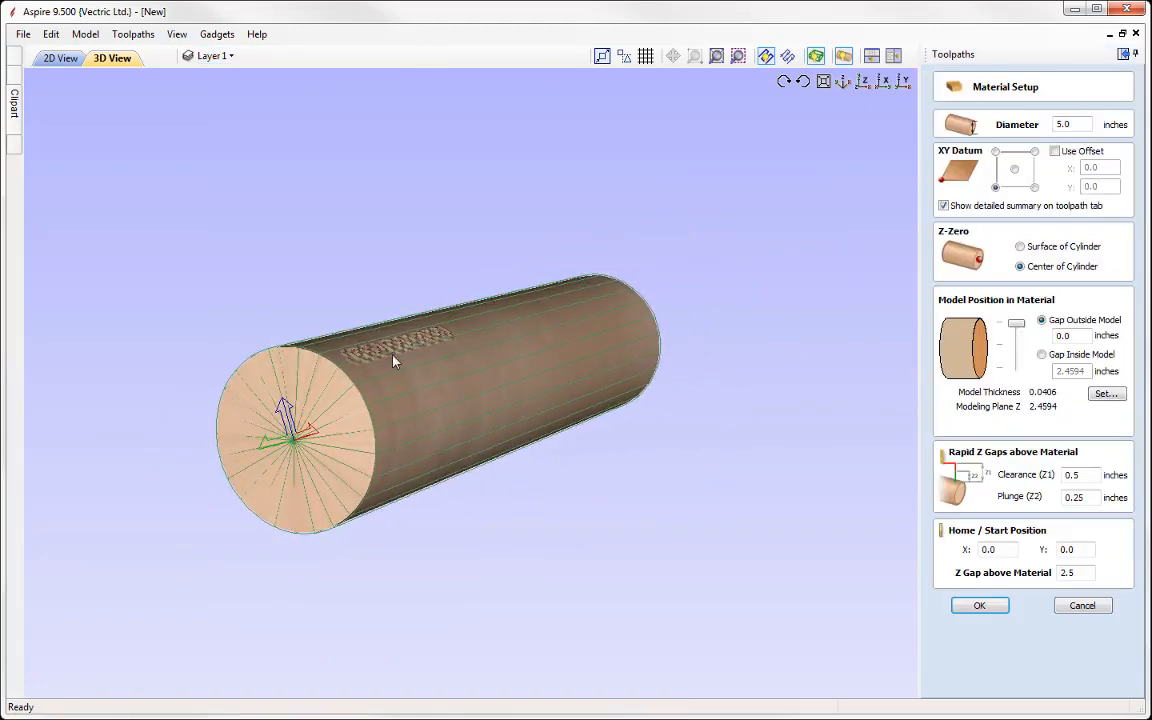
{"action": "scroll", "coordinate": [283, 345], "scroll_direction": "up", "scroll_amount": 2}
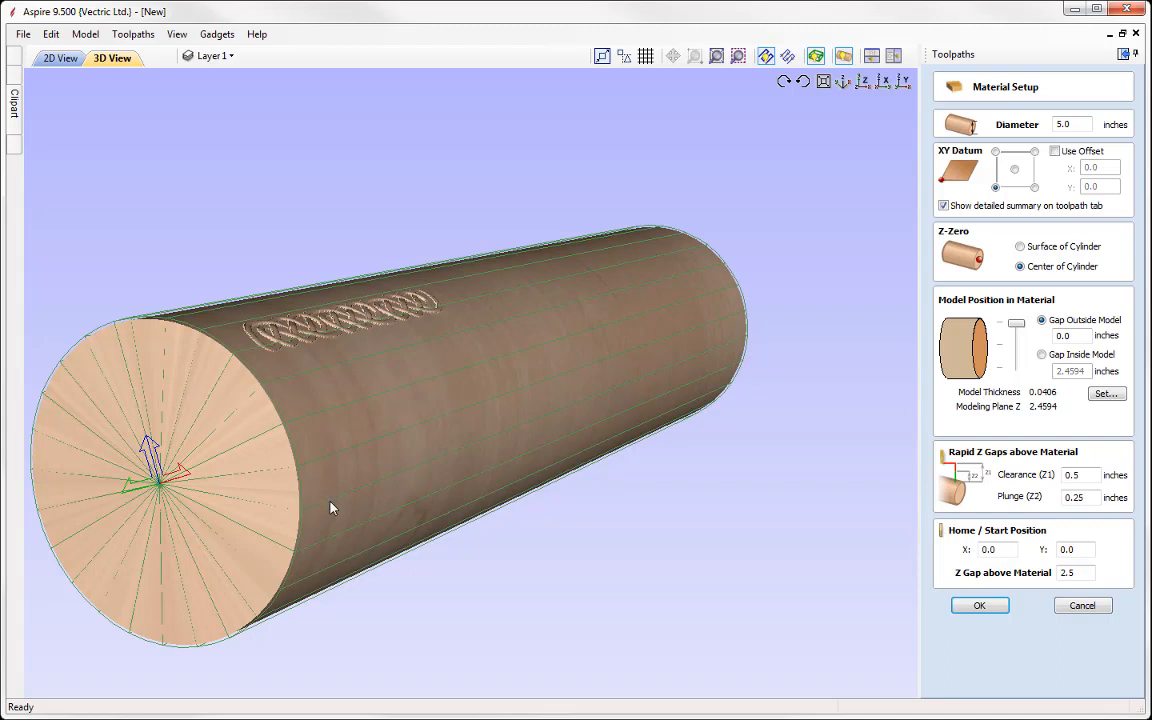
{"action": "left_click", "coordinate": [1083, 607]}
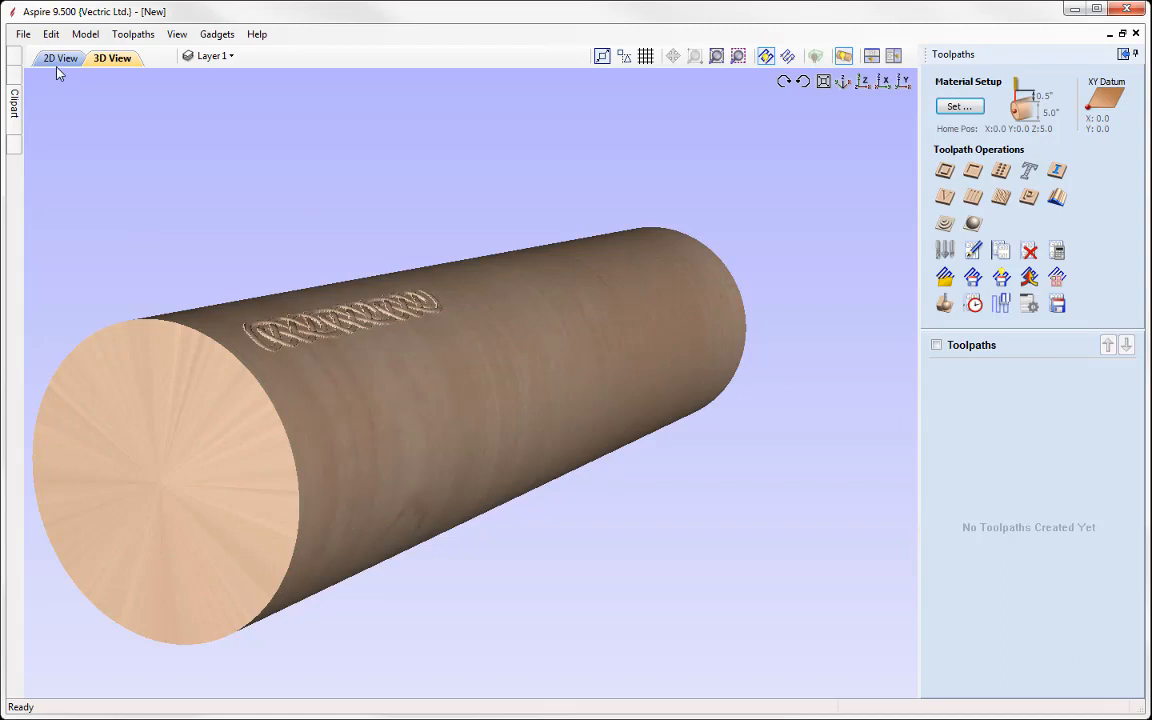
Step: Draw a vertical line about 52 inches long from the midpoint of the material's bottom edge, extending past its top edge
{"action": "left_click", "coordinate": [58, 60]}
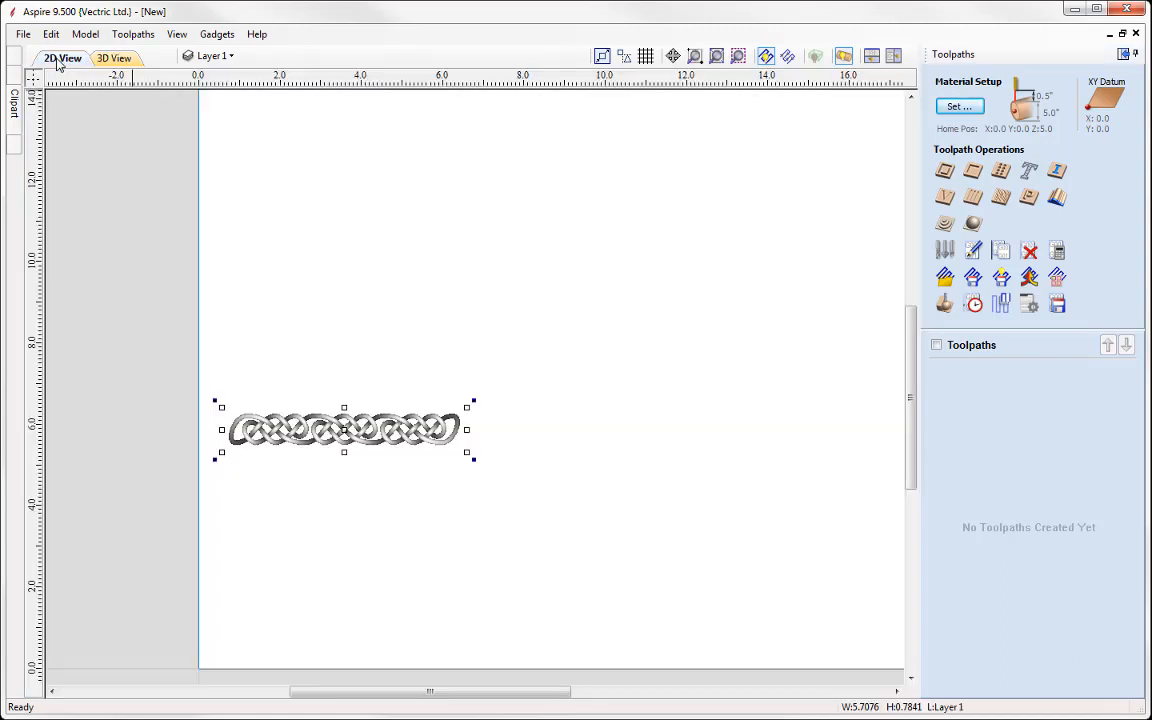
{"action": "left_click", "coordinate": [1123, 54]}
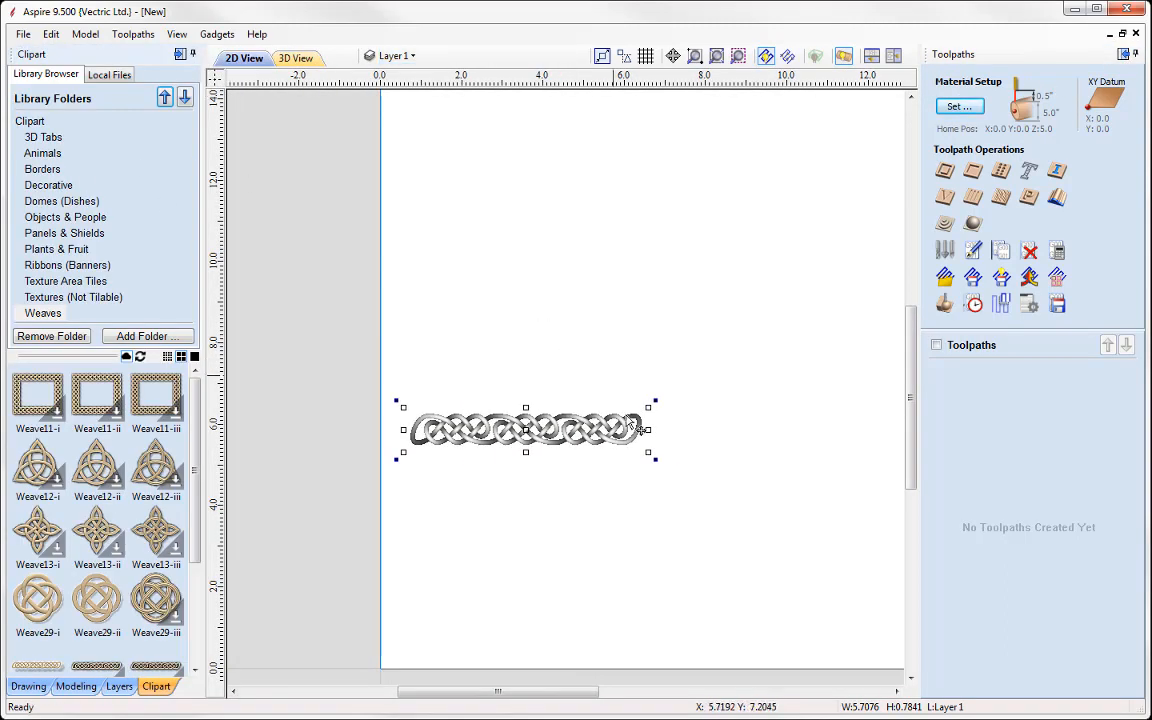
{"action": "scroll", "coordinate": [690, 508], "scroll_direction": "down", "scroll_amount": 4}
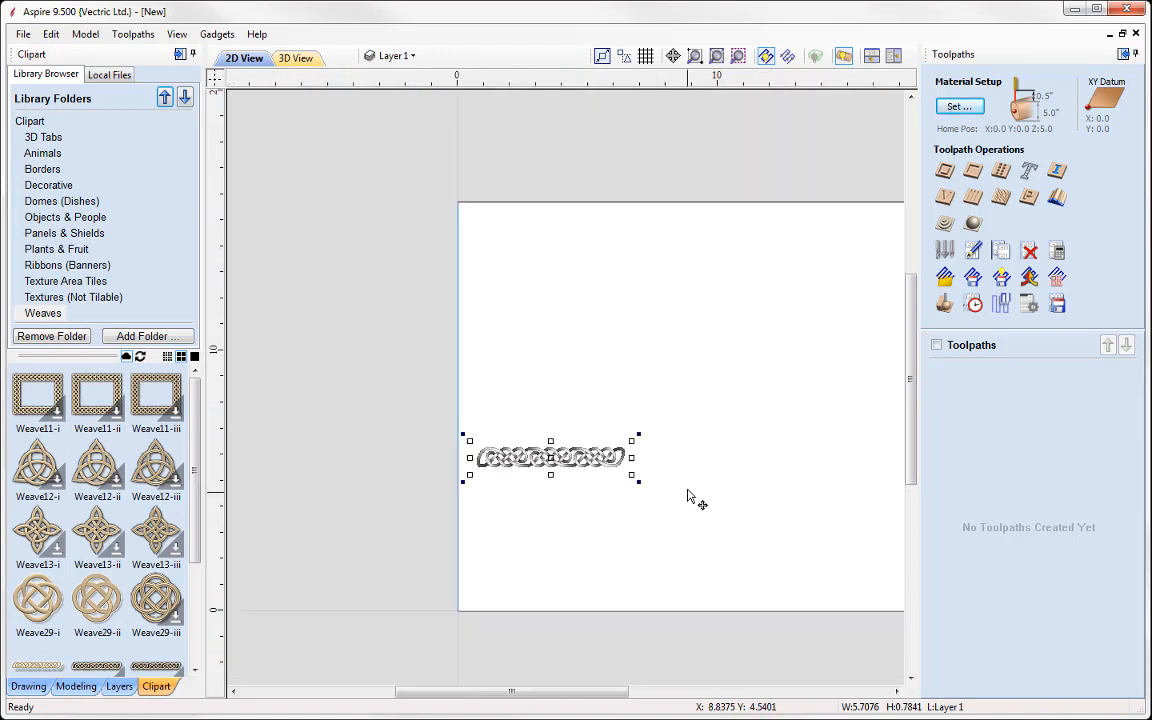
{"action": "middle_click_drag", "start_coordinate": [705, 487], "coordinate": [553, 452]}
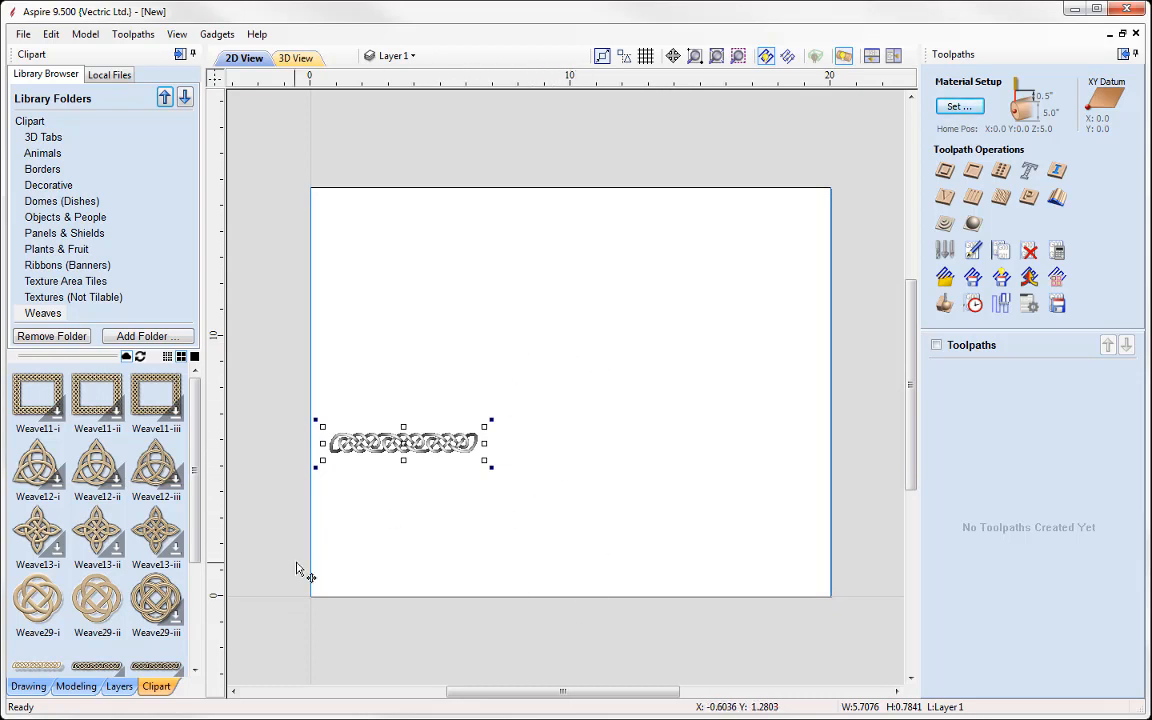
{"action": "left_click", "coordinate": [30, 687]}
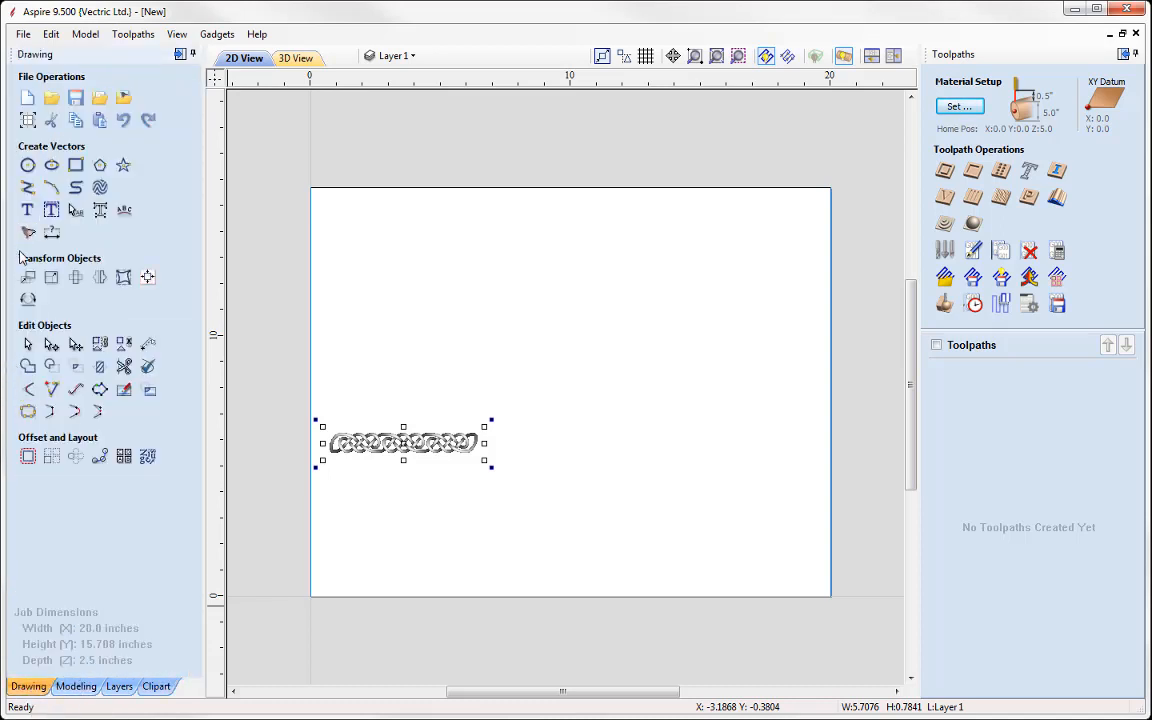
{"action": "left_click", "coordinate": [28, 187]}
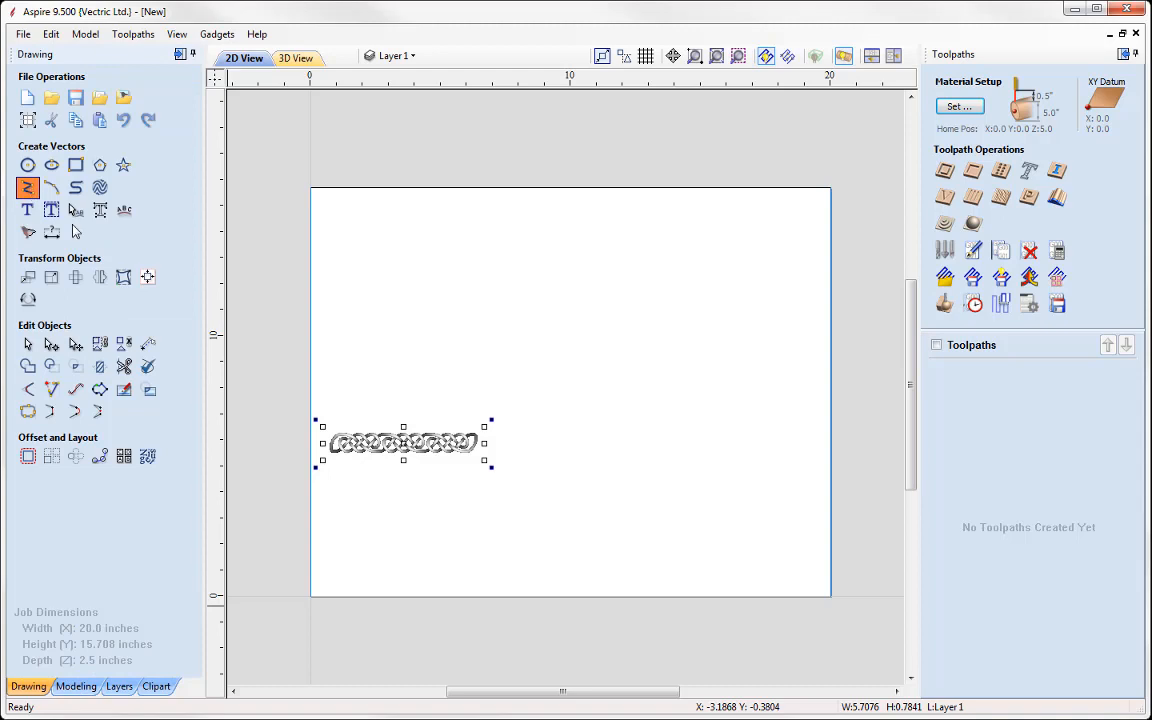
{"action": "left_click", "coordinate": [573, 594]}
{"action": "scroll", "coordinate": [607, 380], "scroll_direction": "down", "scroll_amount": 3}
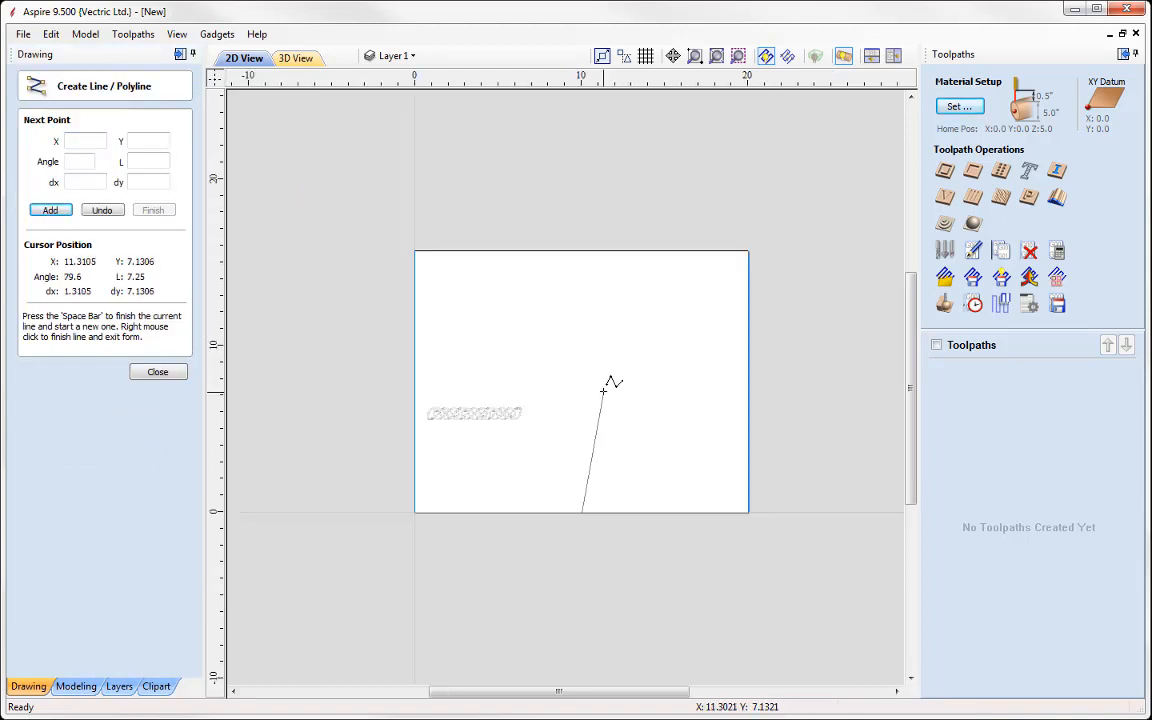
{"action": "middle_click_drag", "start_coordinate": [605, 354], "coordinate": [590, 715]}
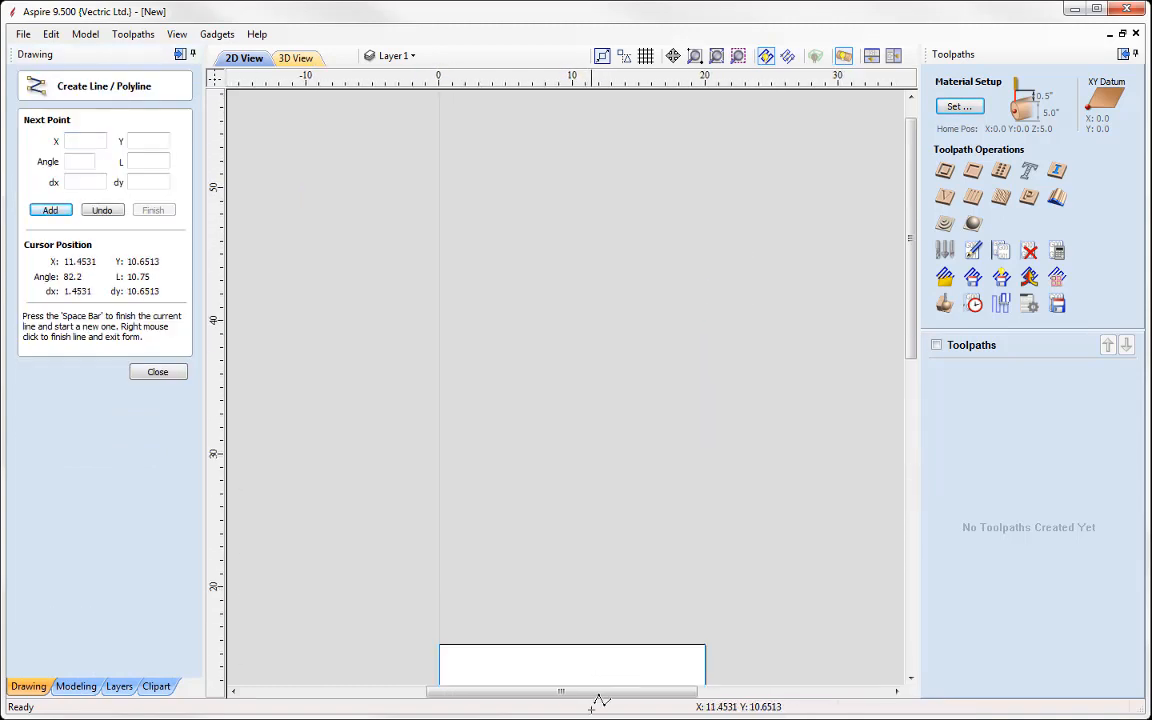
{"action": "left_click", "coordinate": [571, 158]}
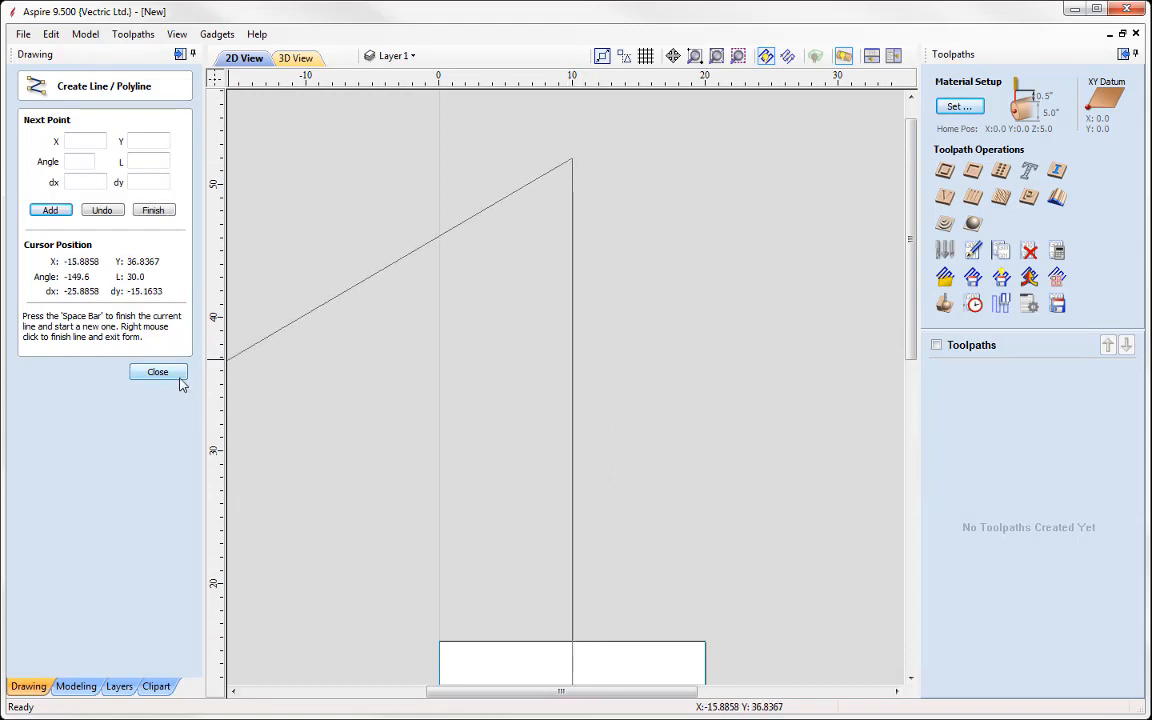
{"action": "left_click", "coordinate": [158, 372]}
Step: Enlarge the horizontal weave strip proportionally to about 13.5 inches wide and 1.85 inches high
{"action": "scroll", "coordinate": [554, 422], "scroll_direction": "down", "scroll_amount": 2}
{"action": "middle_click_drag", "start_coordinate": [574, 650], "coordinate": [574, 414]}
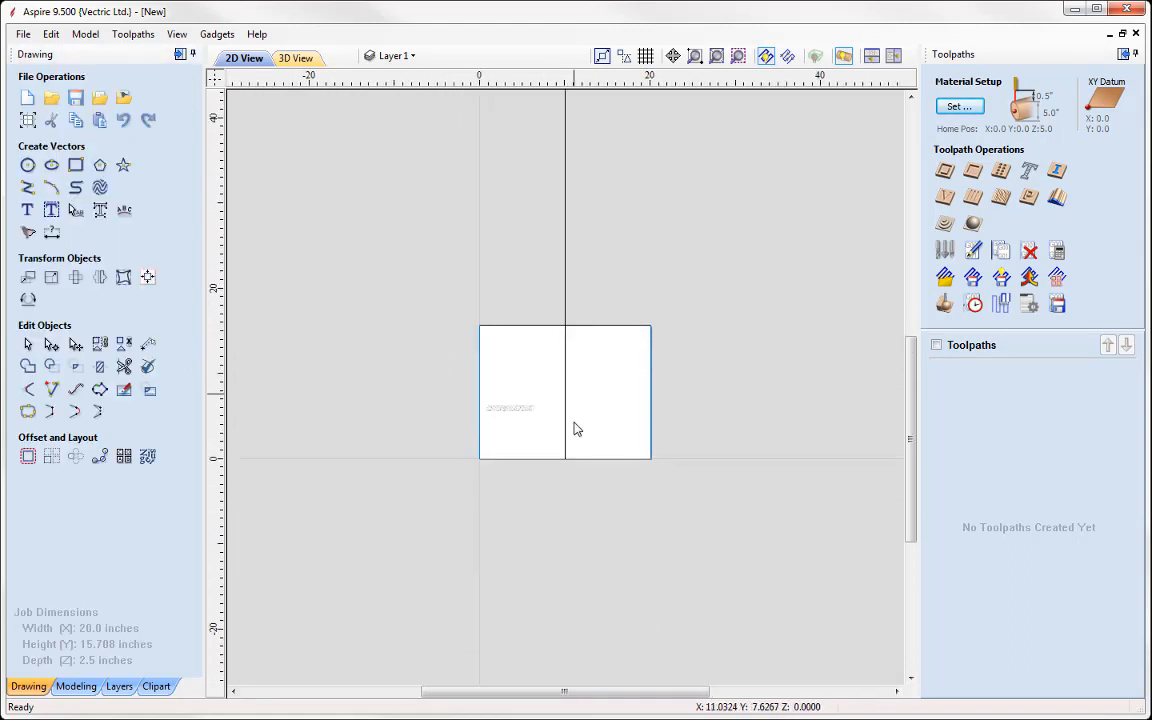
{"action": "scroll", "coordinate": [562, 406], "scroll_direction": "up", "scroll_amount": 3}
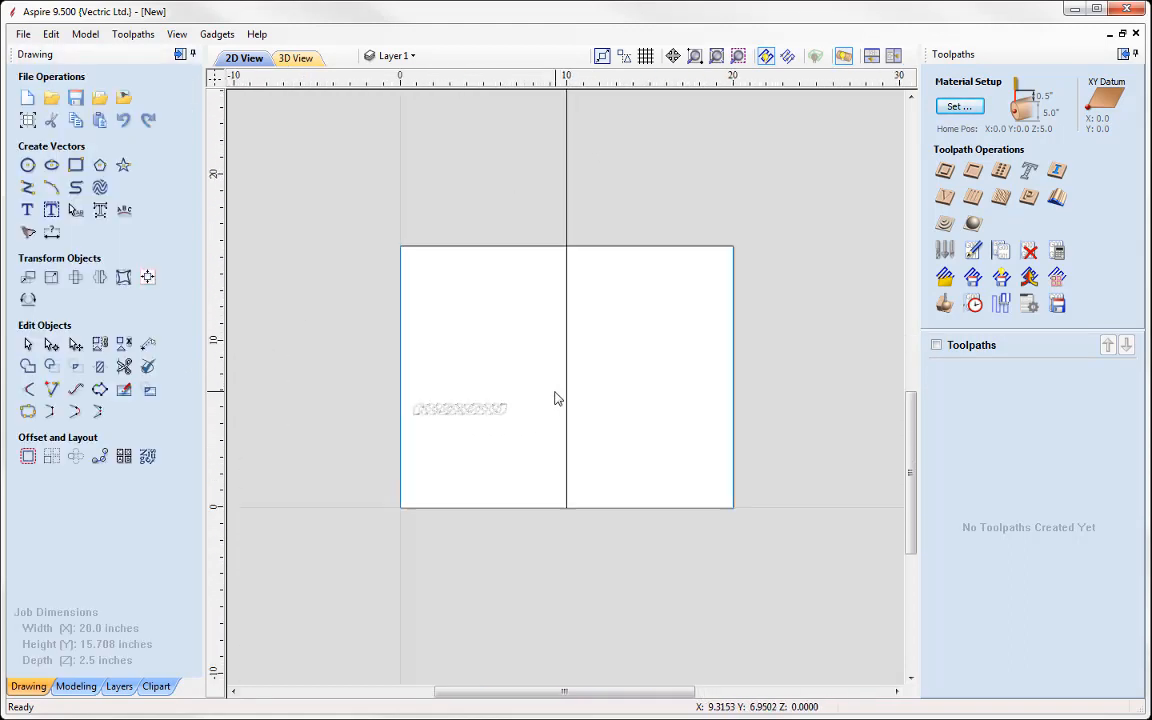
{"action": "scroll", "coordinate": [486, 417], "scroll_direction": "up", "scroll_amount": 2}
{"action": "left_click", "coordinate": [489, 414]}
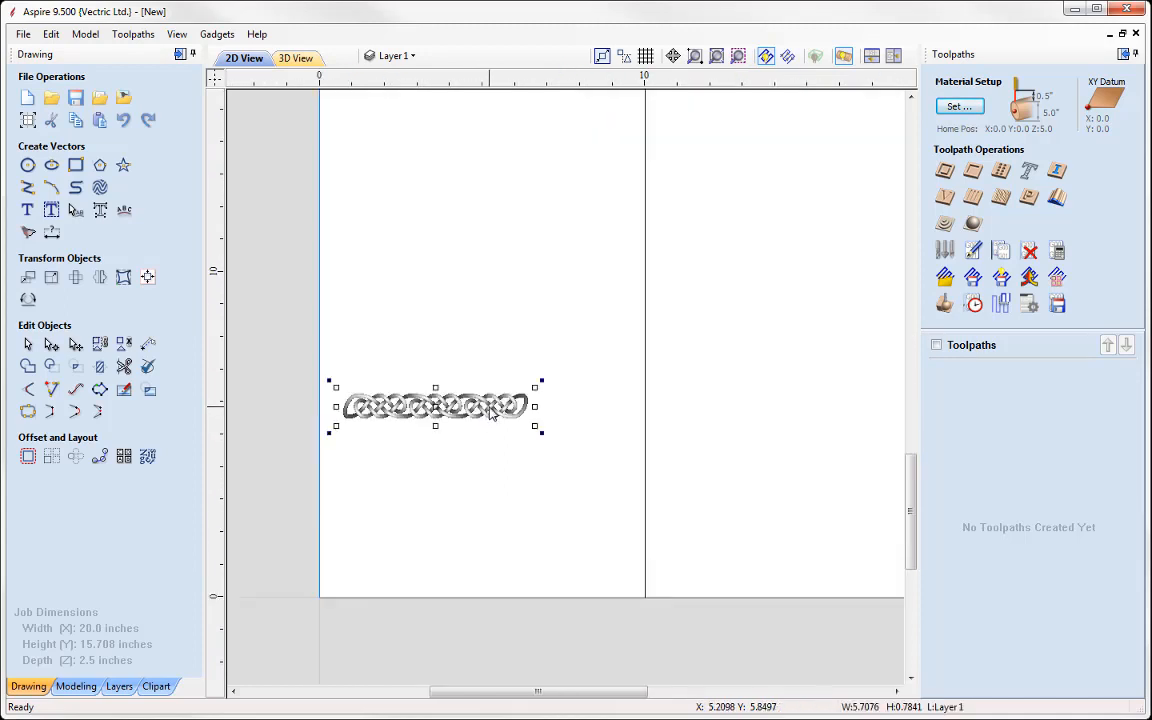
{"action": "left_click_drag", "start_coordinate": [535, 424], "coordinate": [776, 456]}
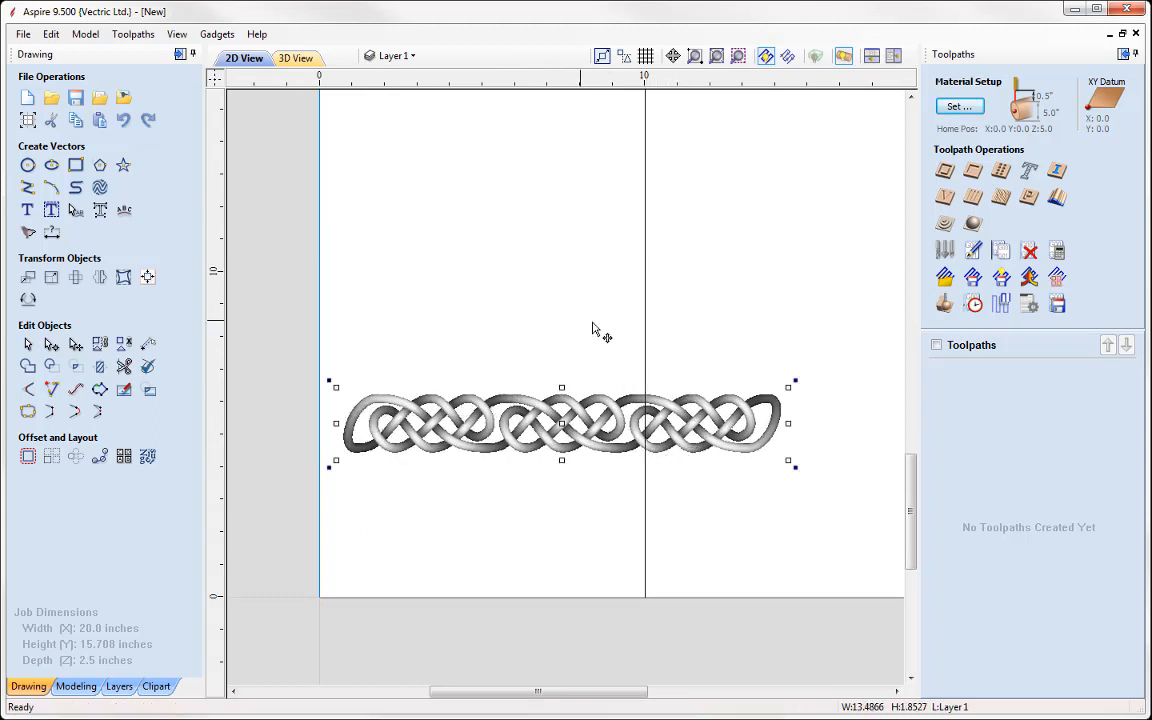
Step: Rotate the weave strip 90 degrees to vertical and move it near the material's left edge, with its lower end at the bottom edge
{"action": "scroll", "coordinate": [625, 350], "scroll_direction": "down", "scroll_amount": 2}
{"action": "middle_click_drag", "start_coordinate": [741, 365], "coordinate": [663, 481]}
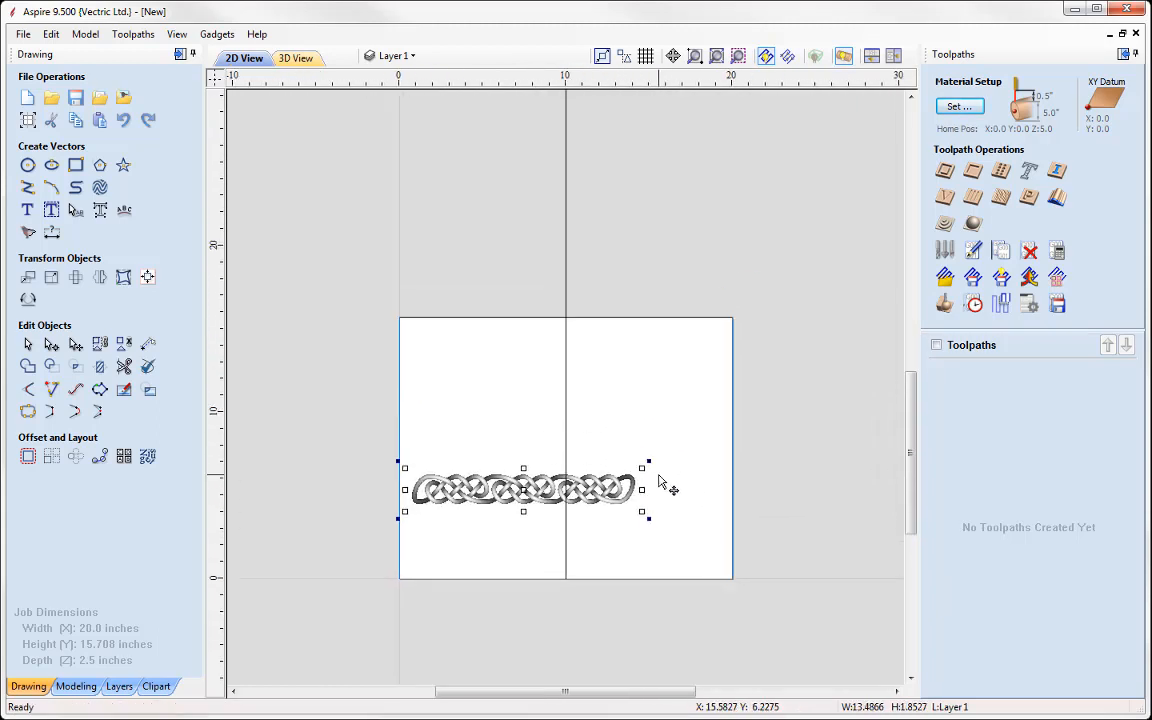
{"action": "key", "text": "9"}
{"action": "key", "text": "9"}
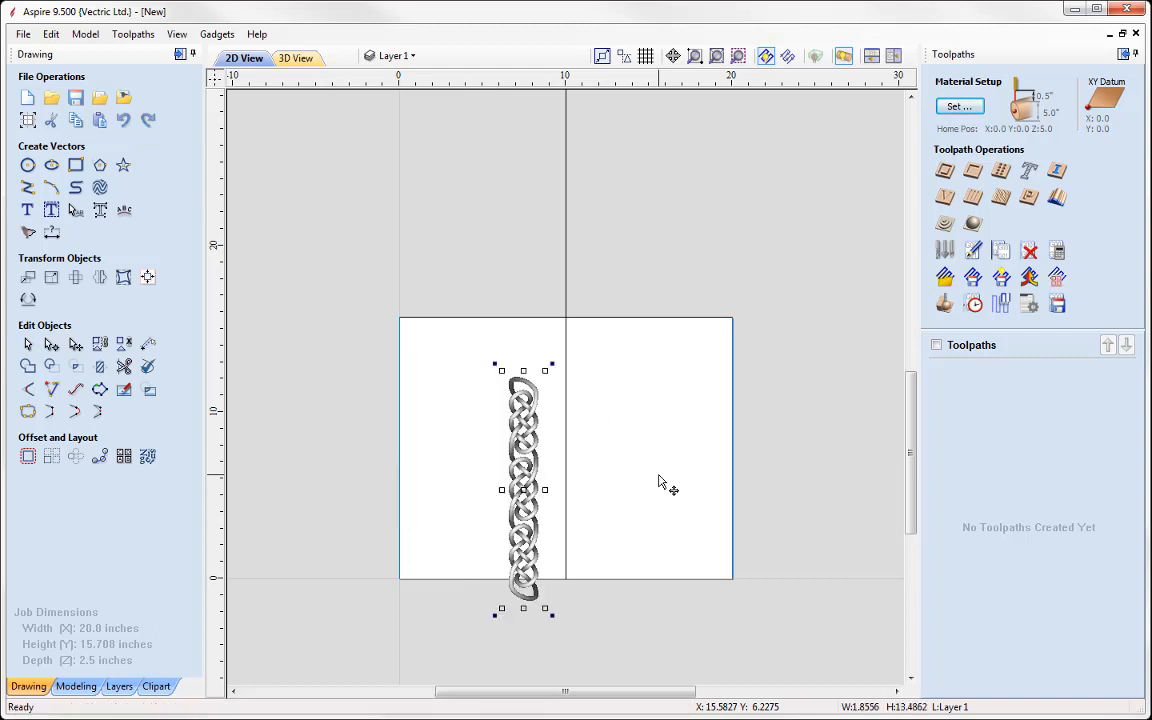
{"action": "left_click_drag", "start_coordinate": [535, 546], "coordinate": [460, 520]}
{"action": "mouse_move", "coordinate": [573, 535]}
{"action": "middle_mouse_down"}
{"action": "mouse_move", "coordinate": [553, 563]}
{"action": "mouse_move", "coordinate": [561, 547]}
{"action": "middle_mouse_up"}
Step: Copy the vertical weave strip three times upward, end to end, to form a column about as tall as the vertical line
{"action": "left_click_drag", "start_coordinate": [443, 588], "coordinate": [437, 373]}
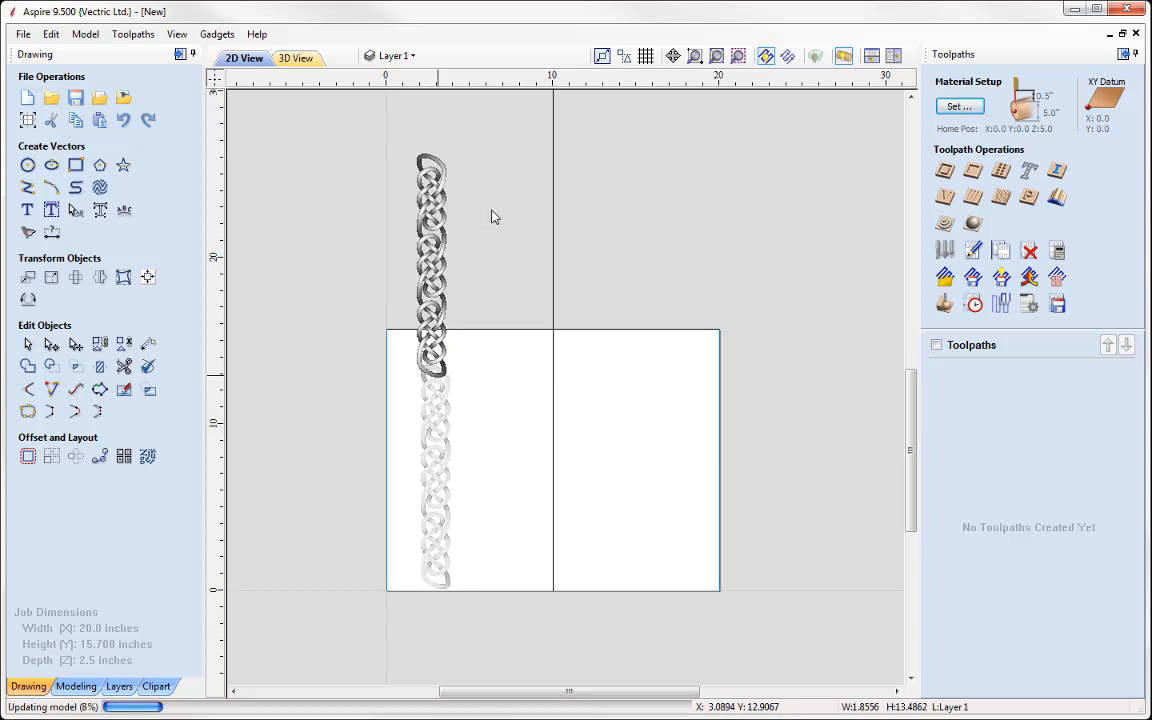
{"action": "middle_click_drag", "start_coordinate": [501, 290], "coordinate": [468, 540]}
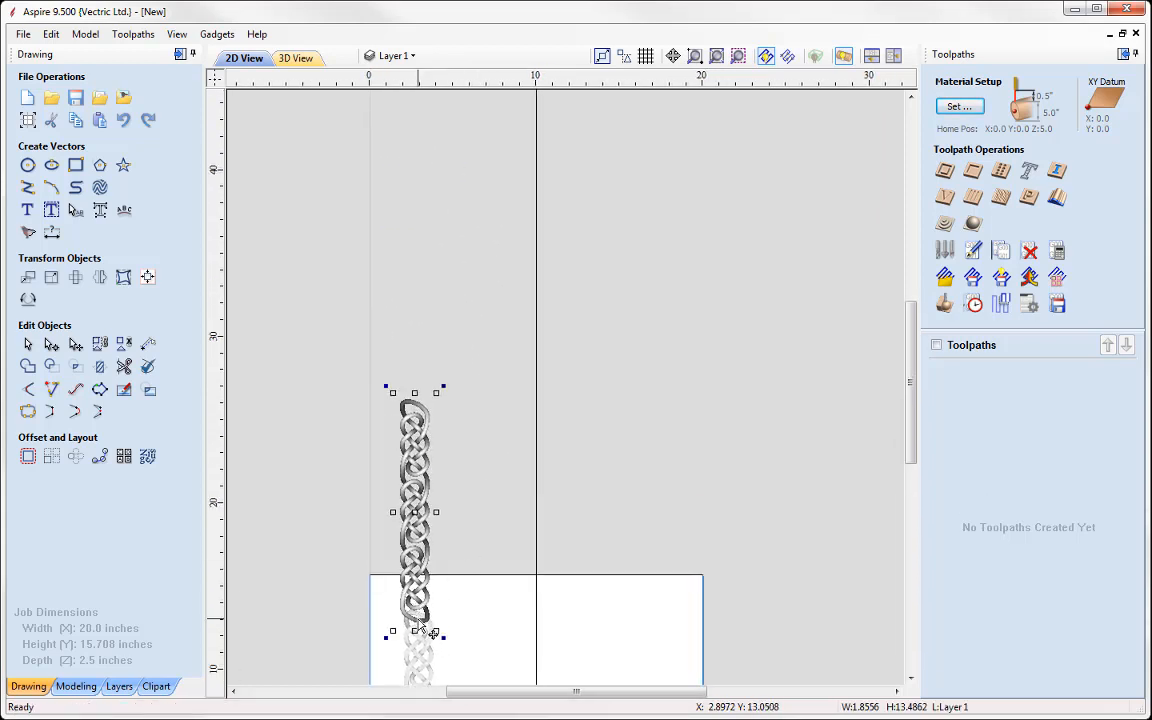
{"action": "left_click_drag", "start_coordinate": [417, 610], "coordinate": [416, 408]}
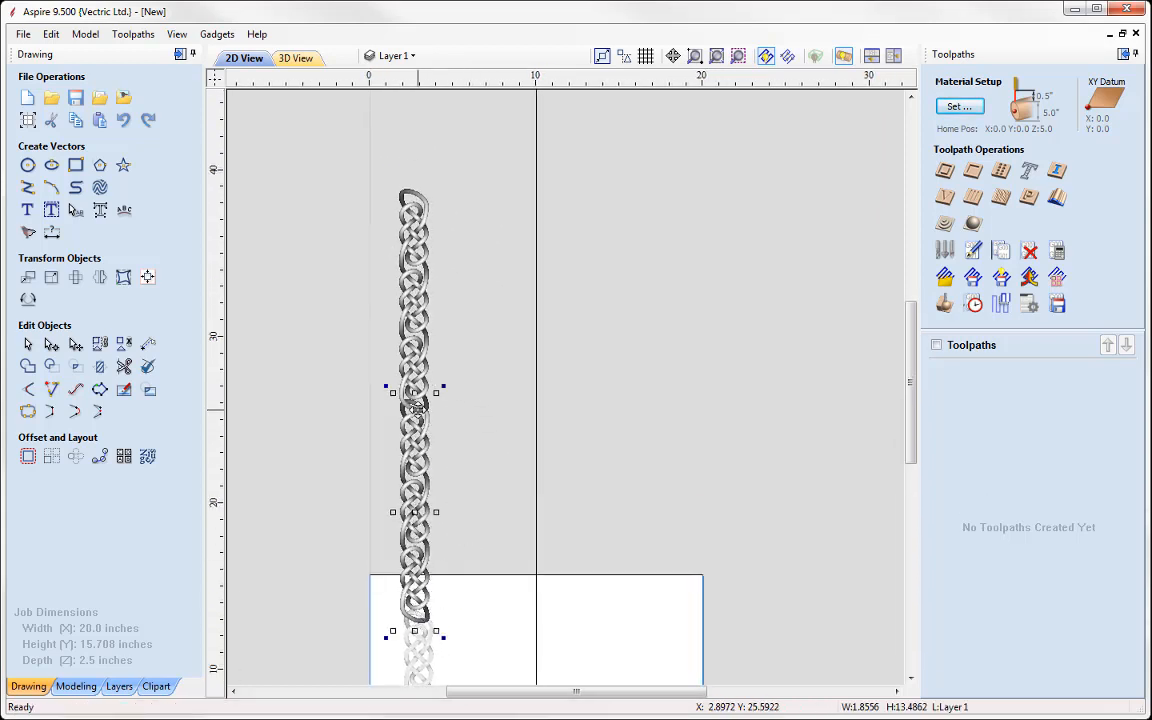
{"action": "middle_click_drag", "start_coordinate": [496, 264], "coordinate": [496, 500]}
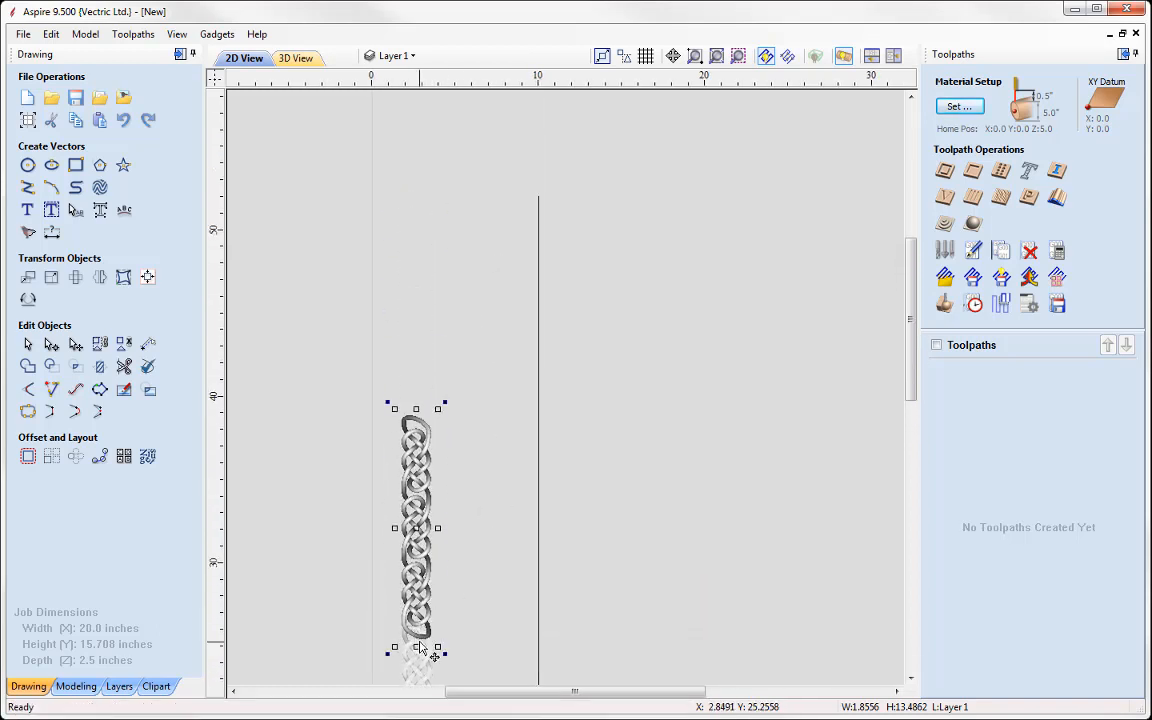
{"action": "left_click_drag", "start_coordinate": [428, 636], "coordinate": [418, 426]}
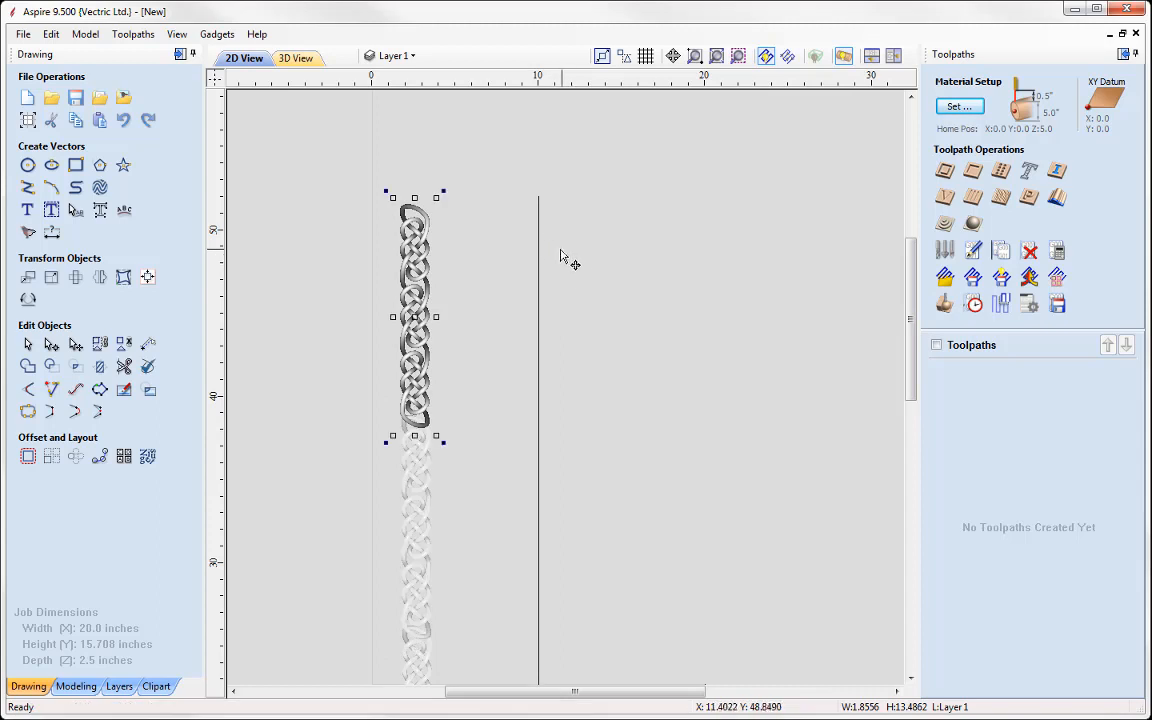
Step: Select all four weave strips and align them to the left inside edge of the last one selected
{"action": "scroll", "coordinate": [478, 398], "scroll_direction": "down", "scroll_amount": 2}
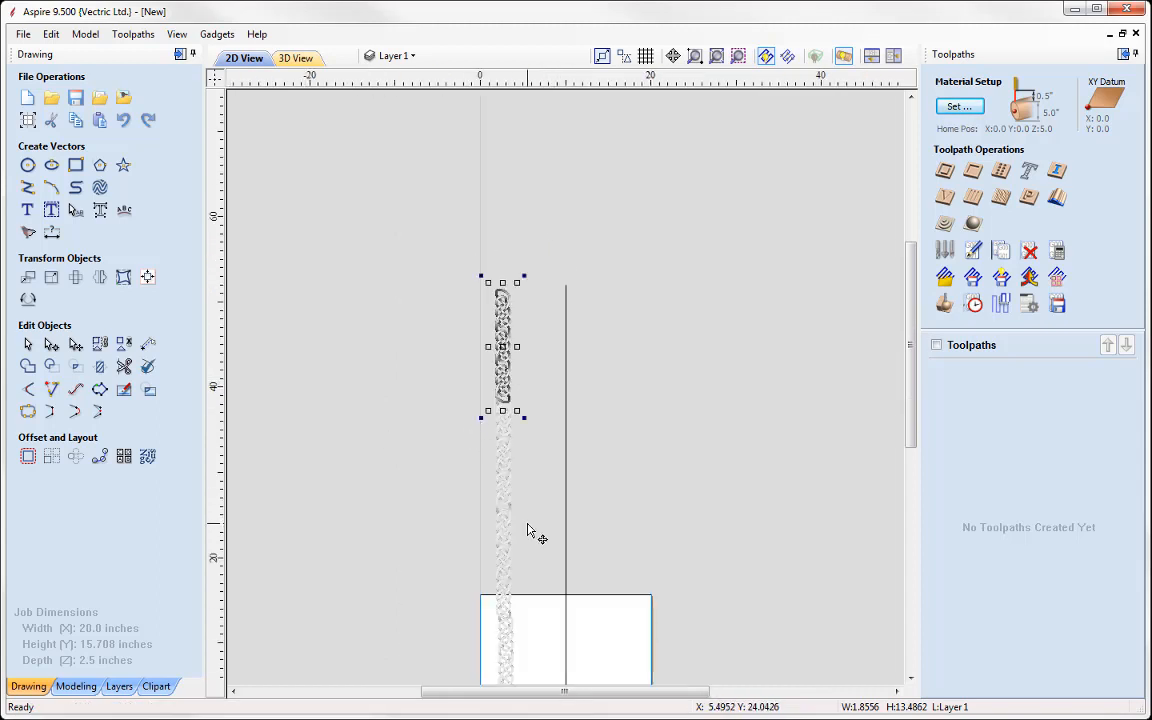
{"action": "left_click", "coordinate": [520, 562]}
{"action": "middle_click_drag", "start_coordinate": [520, 570], "coordinate": [464, 383]}
{"action": "left_click_drag", "start_coordinate": [471, 114], "coordinate": [424, 643]}
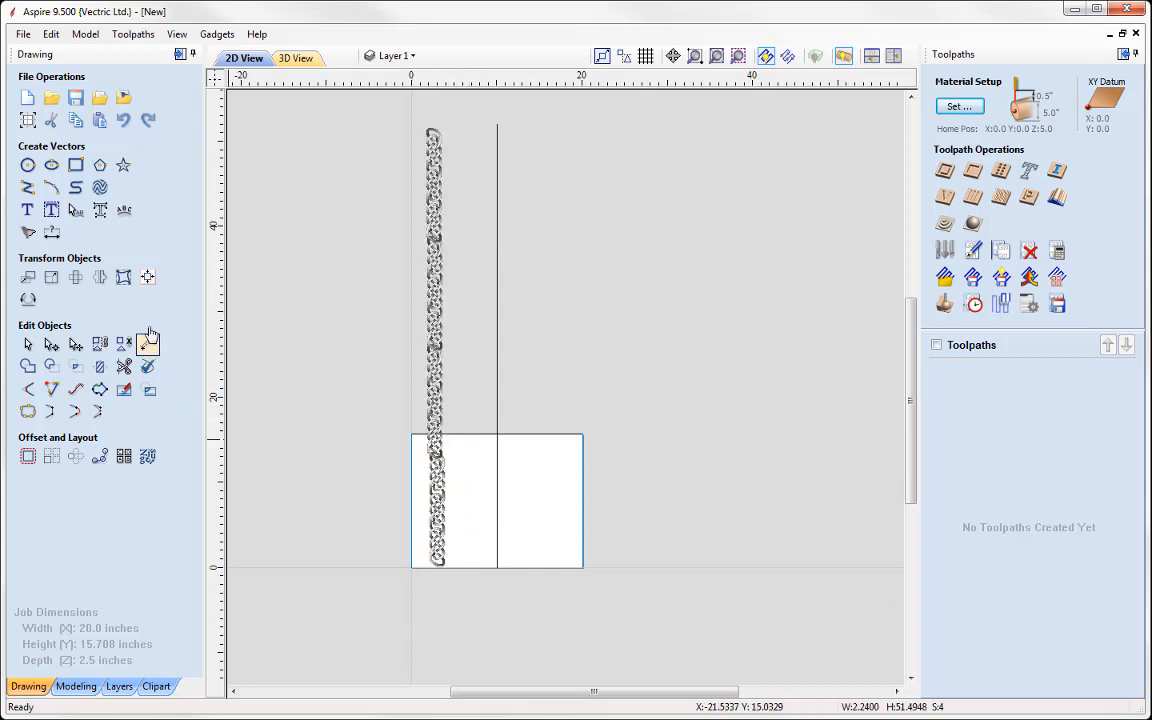
{"action": "left_click", "coordinate": [147, 279]}
{"action": "left_click", "coordinate": [86, 297]}
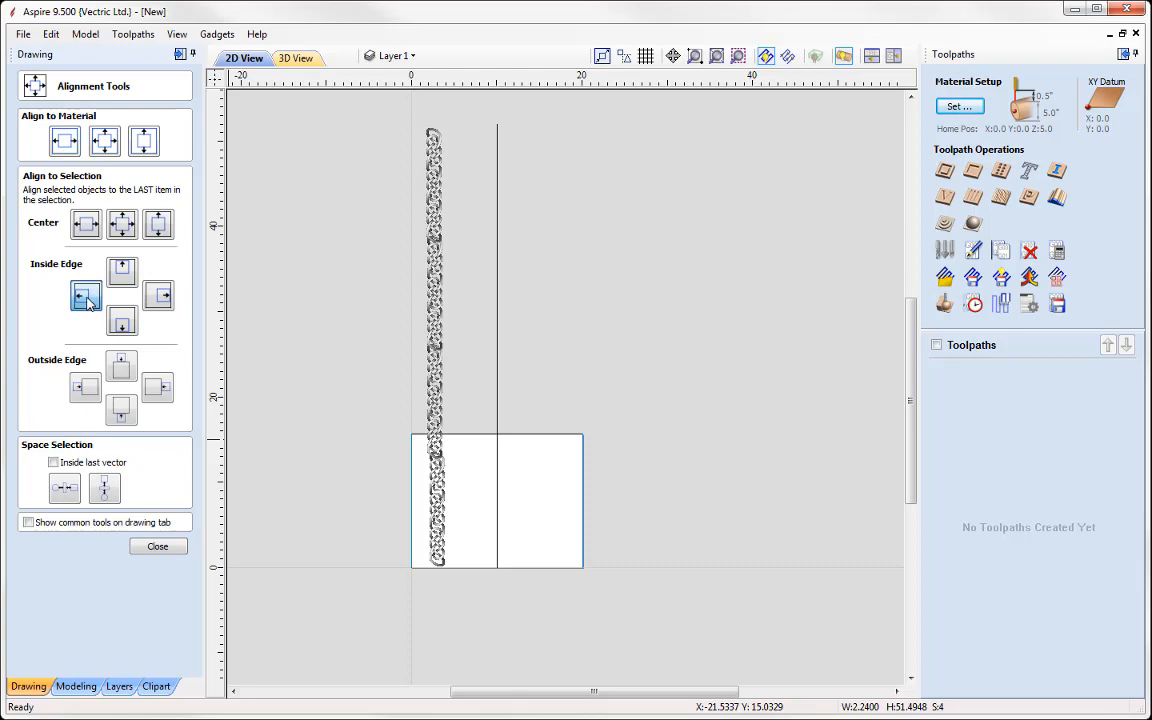
{"action": "left_click", "coordinate": [157, 546]}
Step: Group the four aligned weave strips into one object
{"action": "scroll", "coordinate": [416, 442], "scroll_direction": "up", "scroll_amount": 5}
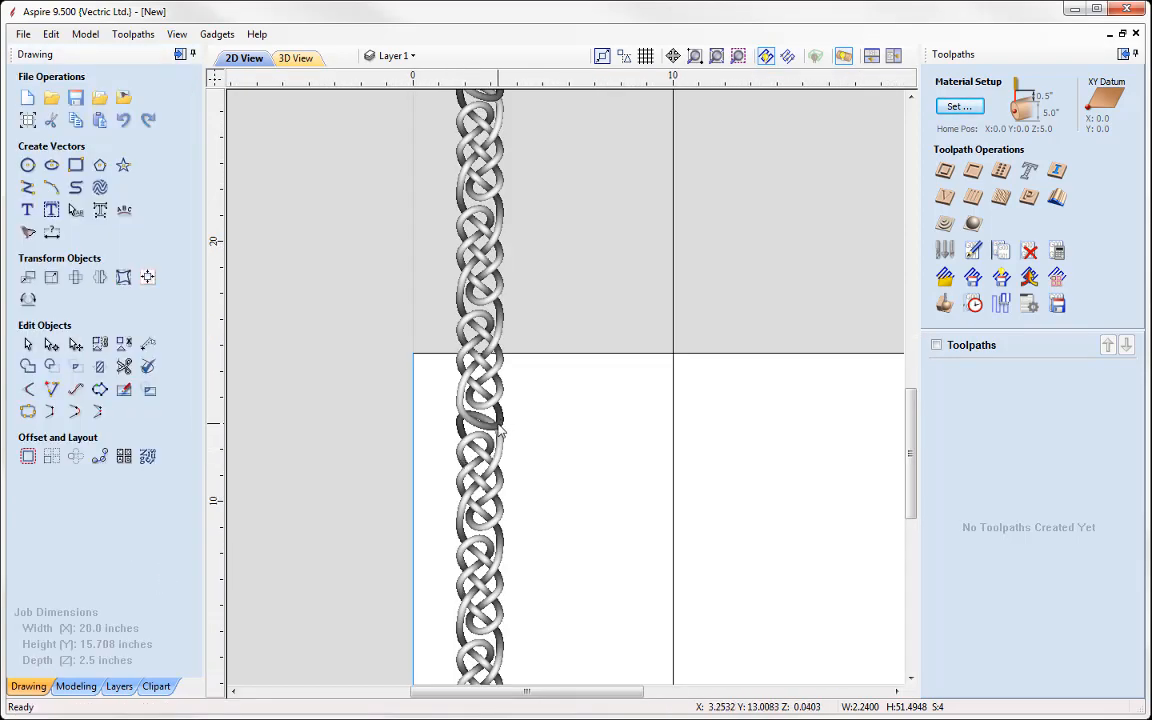
{"action": "right_click", "coordinate": [501, 430]}
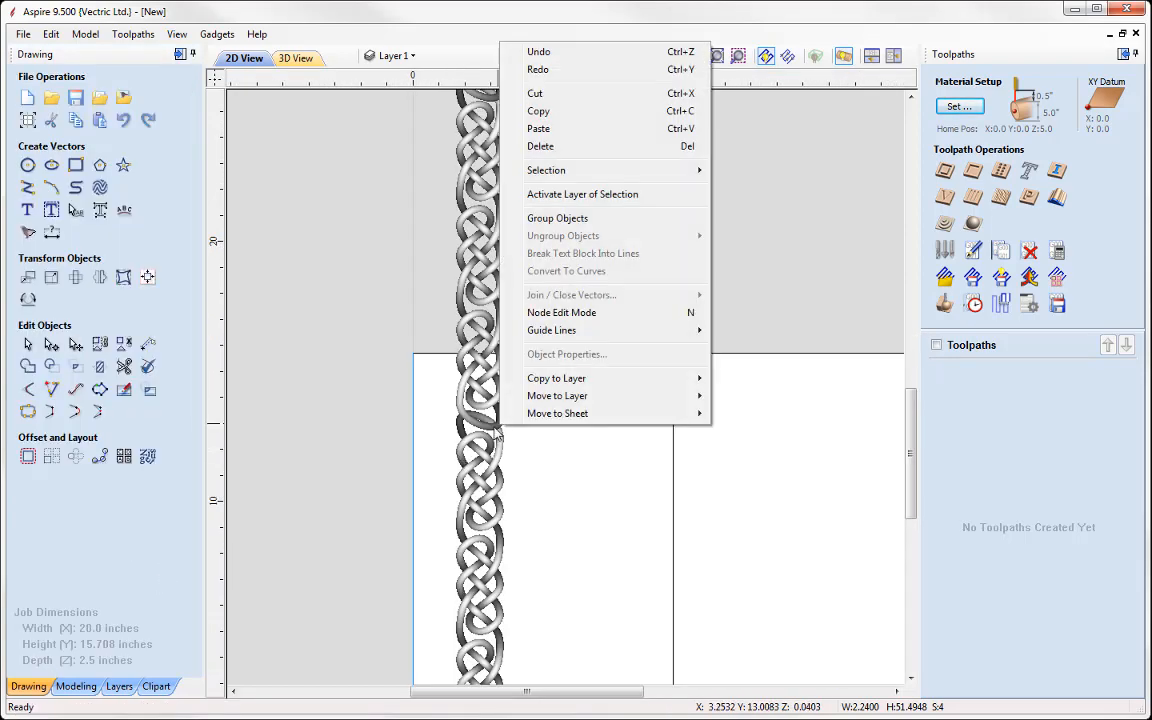
{"action": "left_click", "coordinate": [557, 218]}
{"action": "scroll", "coordinate": [420, 440], "scroll_direction": "down", "scroll_amount": 4}
{"action": "middle_click_drag", "start_coordinate": [573, 342], "coordinate": [586, 403]}
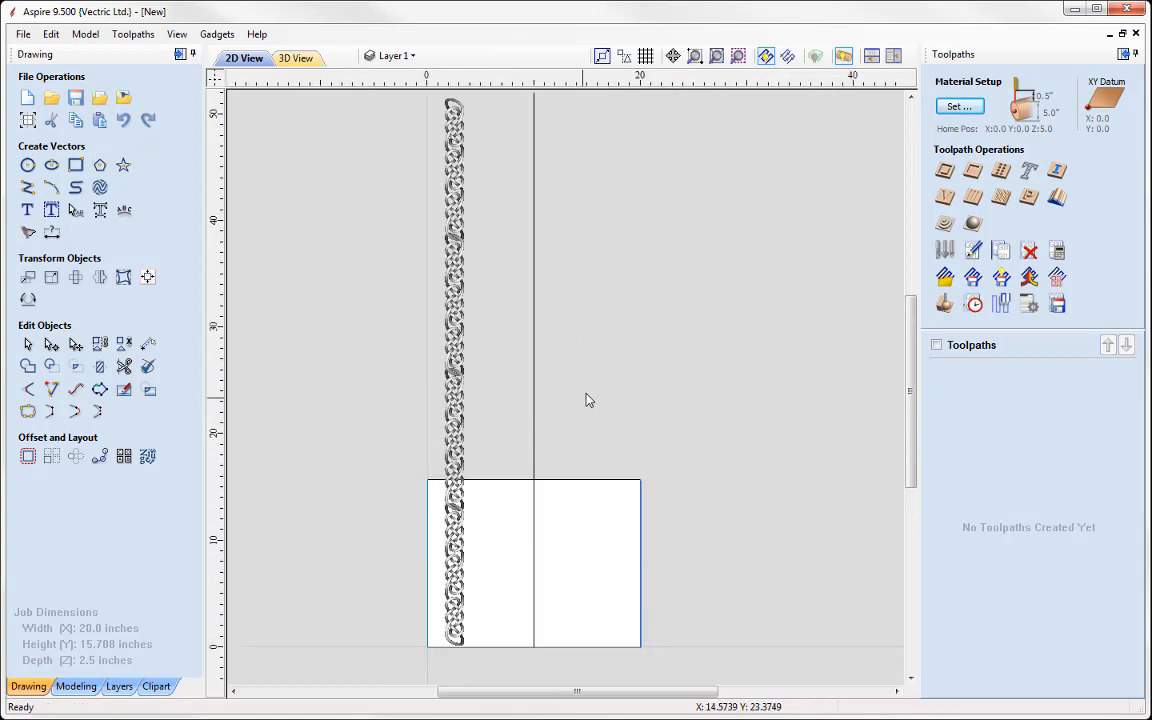
Step: Move the grouped weave column slightly down and toward the material's left edge, and check how it wraps around the cylinder in 3D
{"action": "scroll", "coordinate": [455, 370], "scroll_direction": "up", "scroll_amount": 2}
{"action": "left_click", "coordinate": [452, 362]}
{"action": "mouse_move", "coordinate": [452, 362]}
{"action": "left_mouse_down"}
{"action": "mouse_move", "coordinate": [492, 364]}
{"action": "mouse_move", "coordinate": [438, 372]}
{"action": "mouse_move", "coordinate": [443, 383]}
{"action": "left_mouse_up"}
{"action": "scroll", "coordinate": [522, 425], "scroll_direction": "down", "scroll_amount": 2}
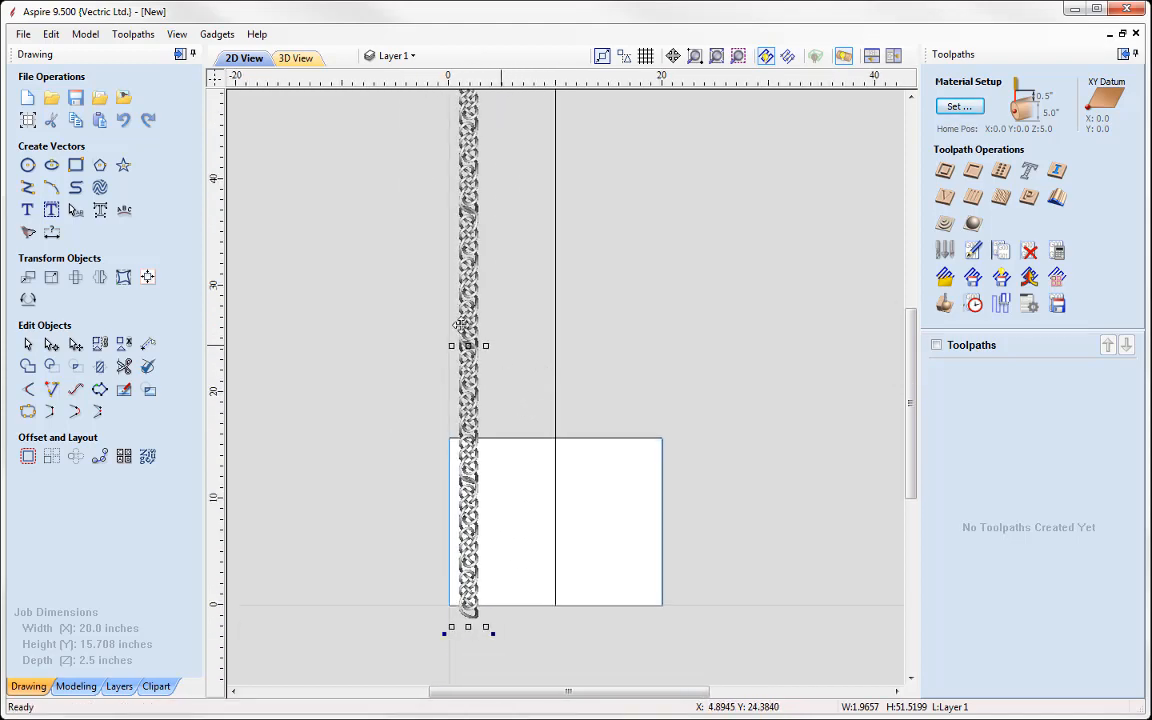
{"action": "left_click", "coordinate": [296, 58]}
{"action": "mouse_move", "coordinate": [586, 432]}
{"action": "left_mouse_down"}
{"action": "mouse_move", "coordinate": [337, 452]}
{"action": "mouse_move", "coordinate": [584, 450]}
{"action": "left_mouse_up"}
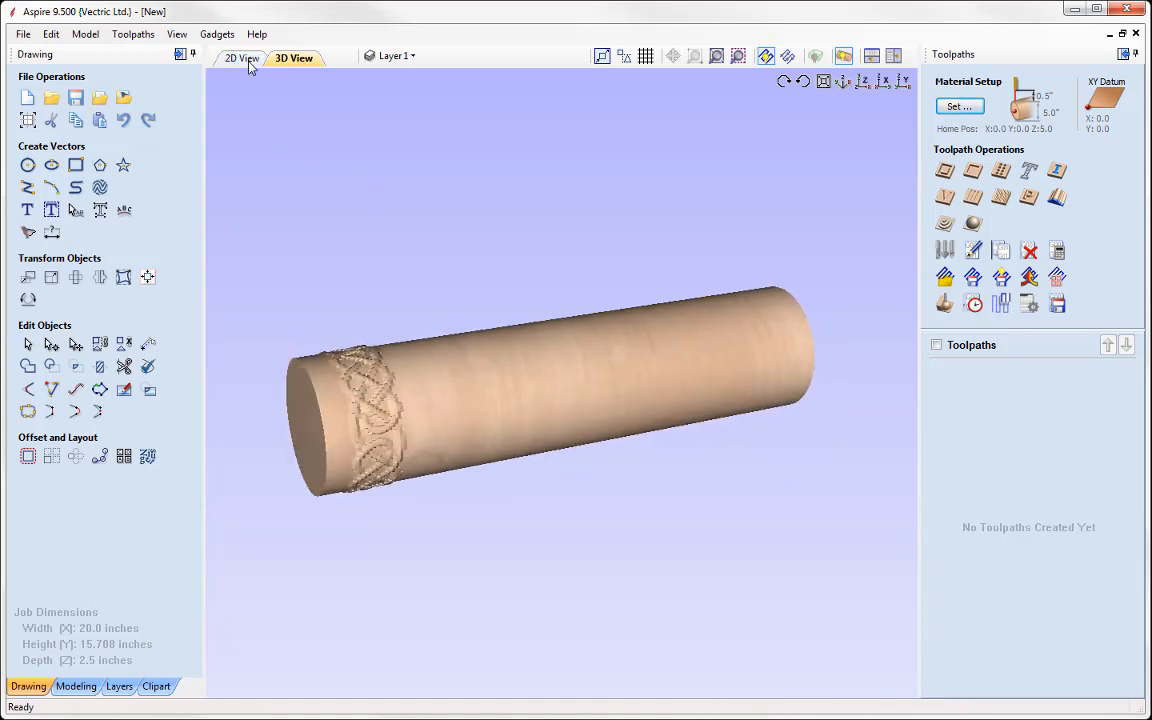
Step: Rotate the grouped weave column clockwise in the 2D layout to a diagonal spanning about 19.4 by 48.8 inches
{"action": "left_click", "coordinate": [243, 61]}
{"action": "middle_click_drag", "start_coordinate": [507, 292], "coordinate": [535, 365]}
{"action": "scroll", "coordinate": [535, 365], "scroll_direction": "down", "scroll_amount": 1}
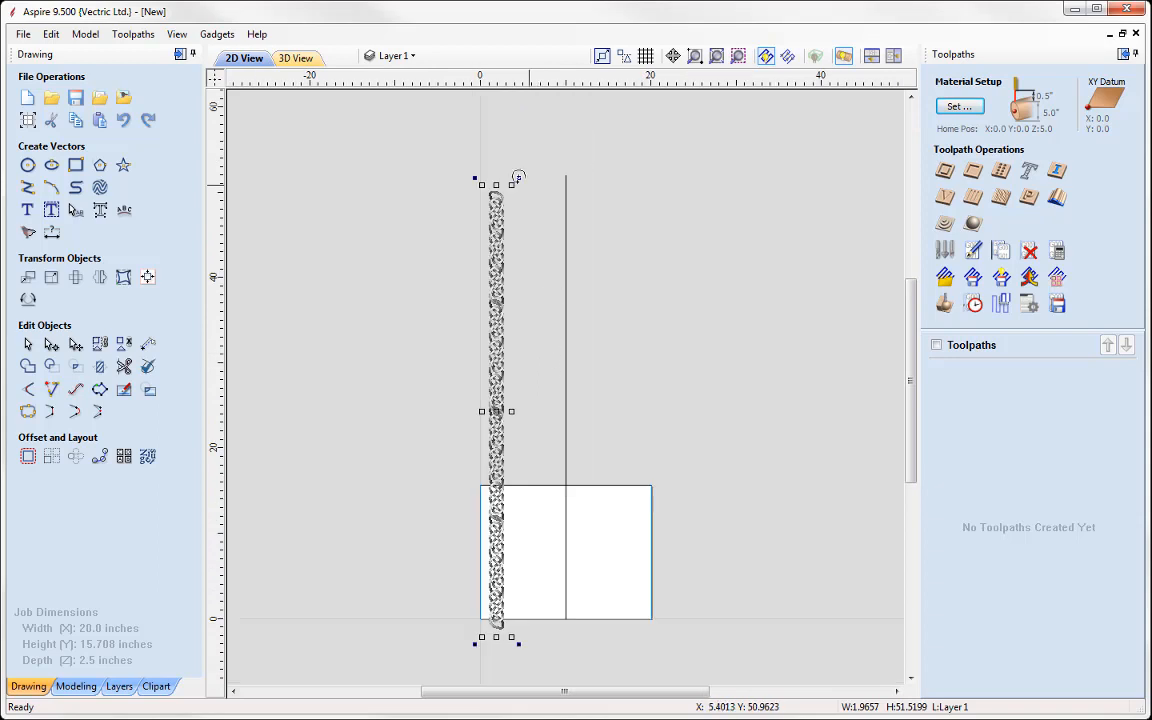
{"action": "left_click_drag", "start_coordinate": [519, 176], "coordinate": [592, 222]}
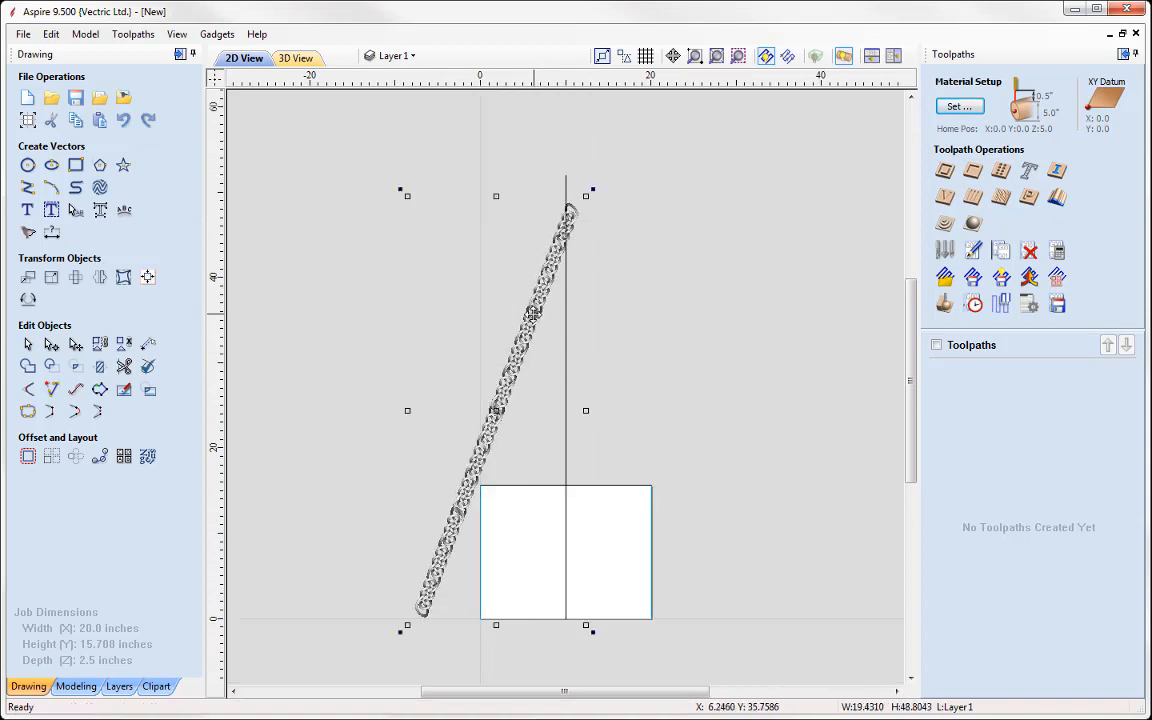
{"action": "left_click", "coordinate": [556, 359]}
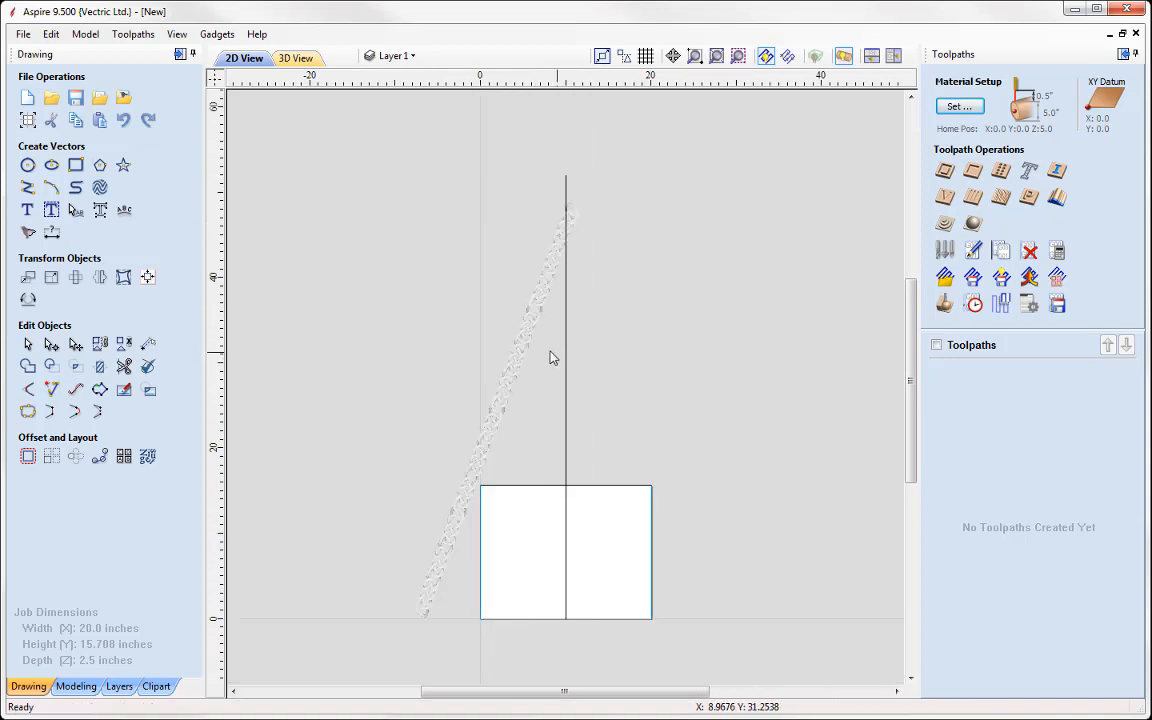
Step: Move the diagonal weave group down and toward the right over the material, and check its wrap around the cylinder in 3D
{"action": "left_click", "coordinate": [523, 348]}
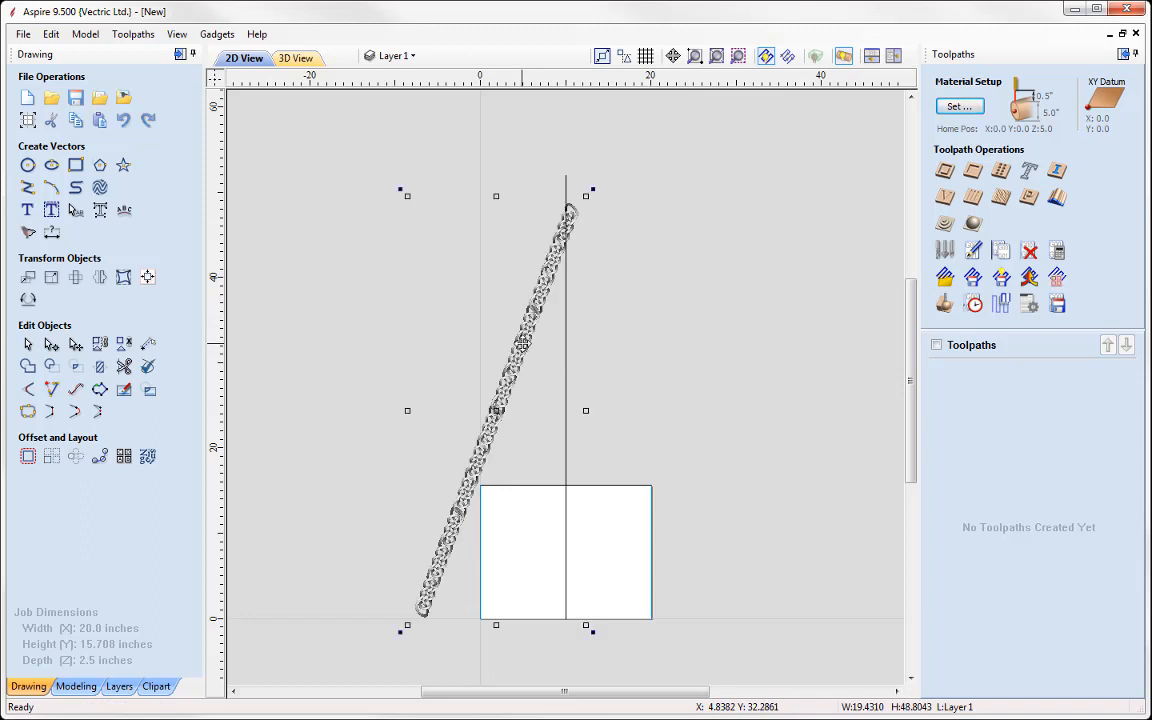
{"action": "left_click_drag", "start_coordinate": [523, 348], "coordinate": [577, 383]}
{"action": "left_click_drag", "start_coordinate": [583, 390], "coordinate": [585, 391]}
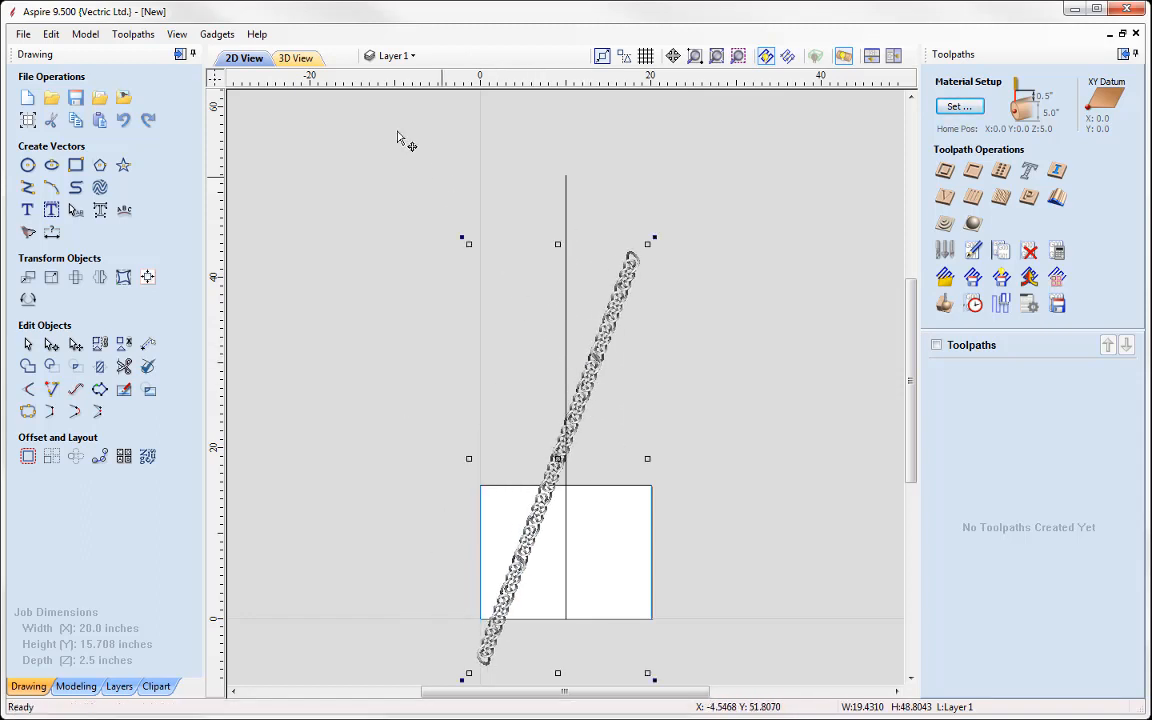
{"action": "left_click", "coordinate": [298, 58]}
{"action": "left_click_drag", "start_coordinate": [561, 230], "coordinate": [510, 174]}
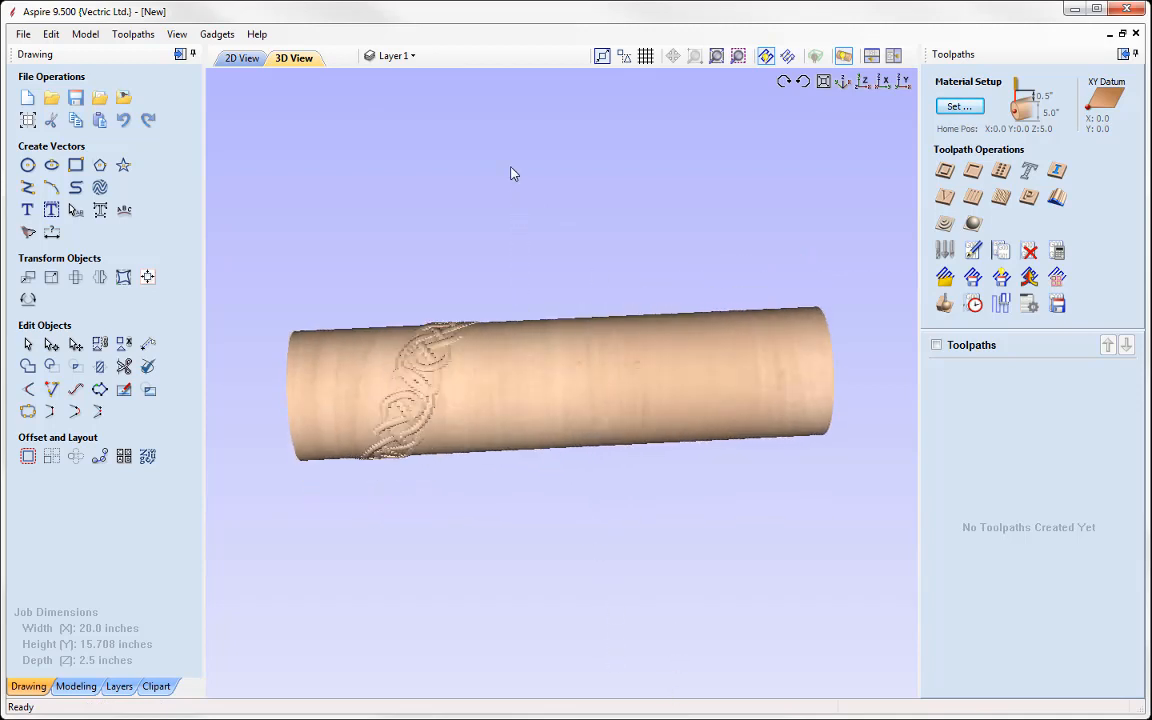
Step: Examine in the 2D layout where the diagonal weave runs past the material's lower and upper edges
{"action": "left_click", "coordinate": [245, 59]}
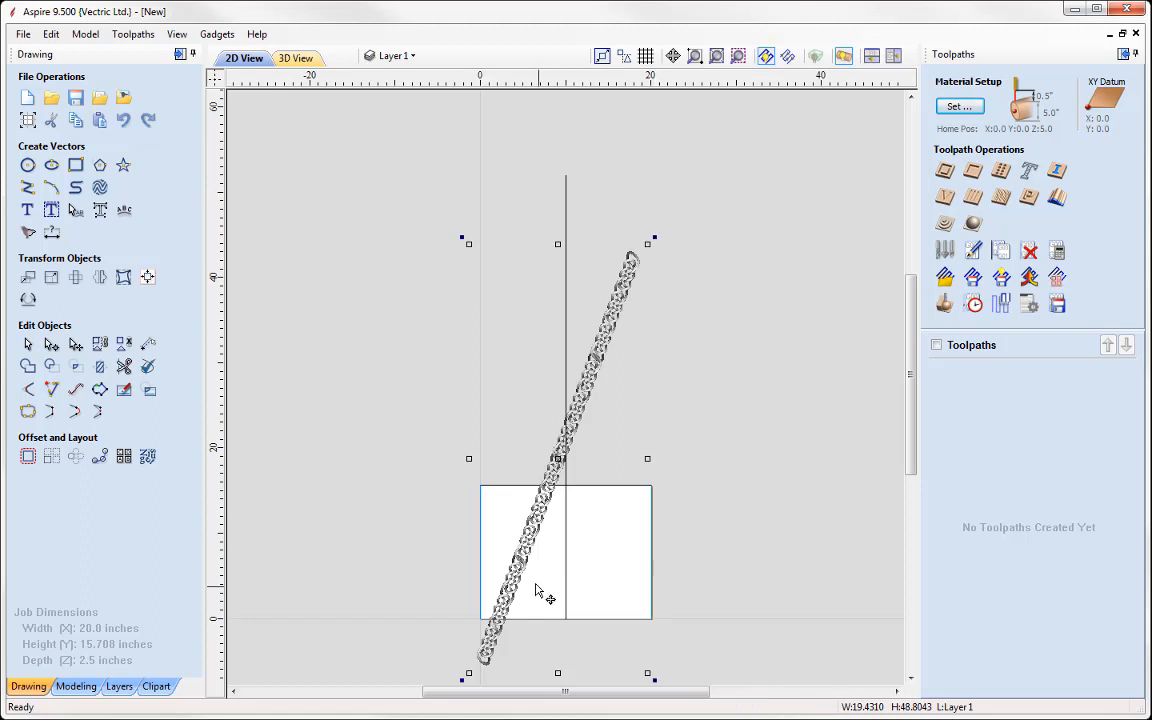
{"action": "mouse_move", "coordinate": [557, 622]}
{"action": "middle_mouse_down"}
{"action": "mouse_move", "coordinate": [599, 506]}
{"action": "mouse_move", "coordinate": [535, 494]}
{"action": "middle_mouse_up"}
{"action": "scroll", "coordinate": [532, 497], "scroll_direction": "up", "scroll_amount": 2}
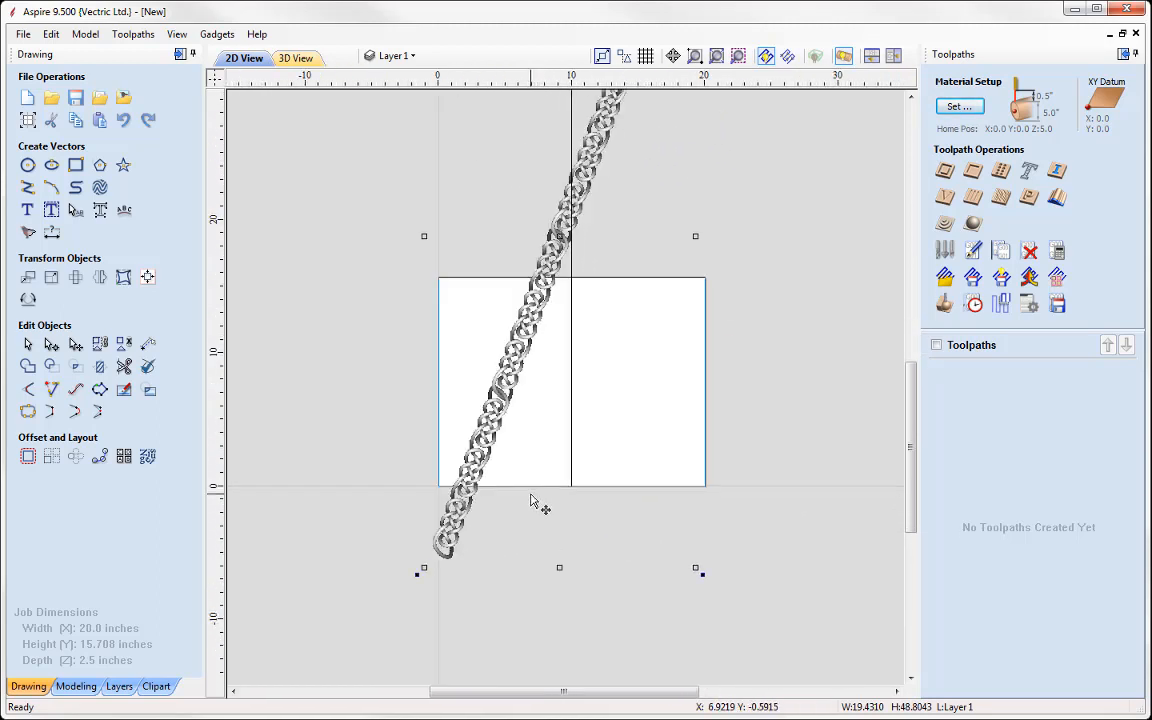
{"action": "middle_click_drag", "start_coordinate": [543, 499], "coordinate": [553, 599]}
{"action": "scroll", "coordinate": [560, 578], "scroll_direction": "down", "scroll_amount": 1}
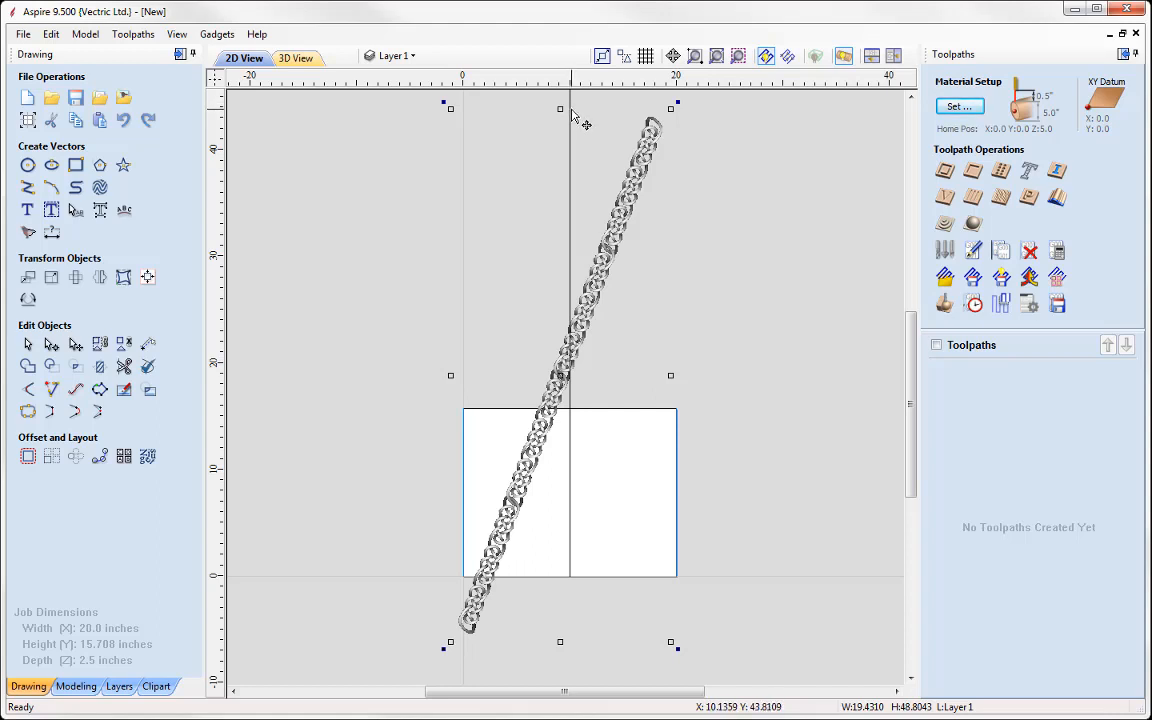
{"action": "scroll", "coordinate": [661, 267], "scroll_direction": "down", "scroll_amount": 1}
{"action": "middle_click_drag", "start_coordinate": [661, 267], "coordinate": [662, 418]}
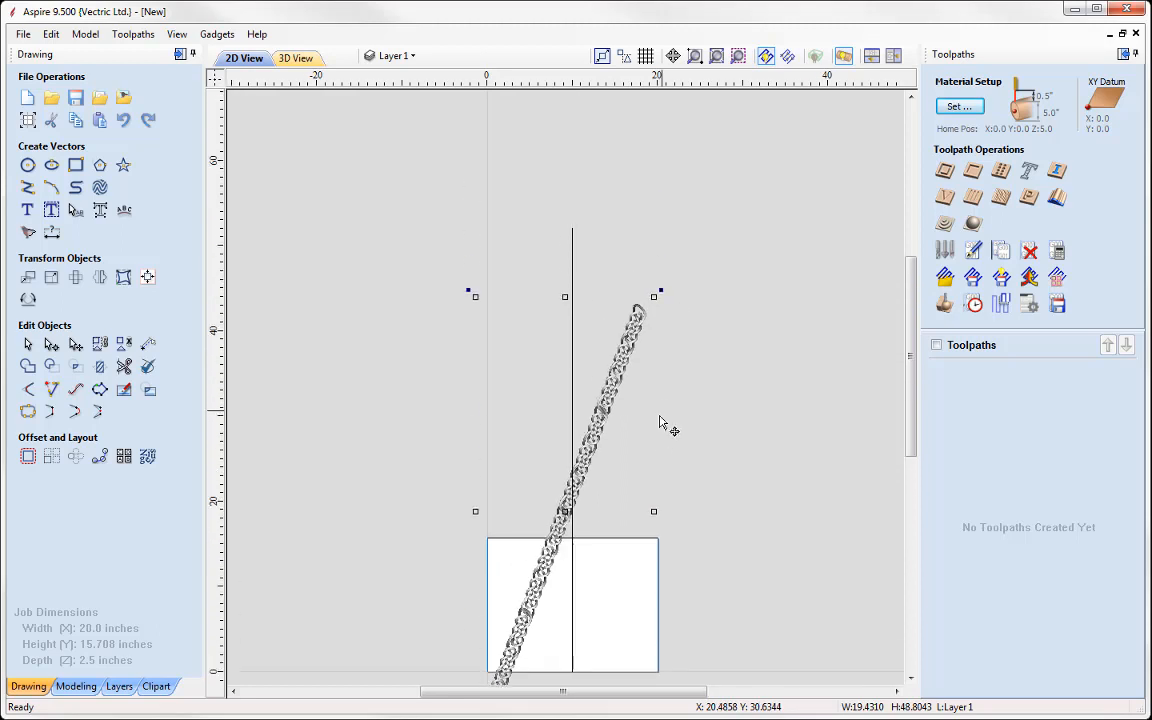
{"action": "middle_click_drag", "start_coordinate": [643, 476], "coordinate": [645, 335]}
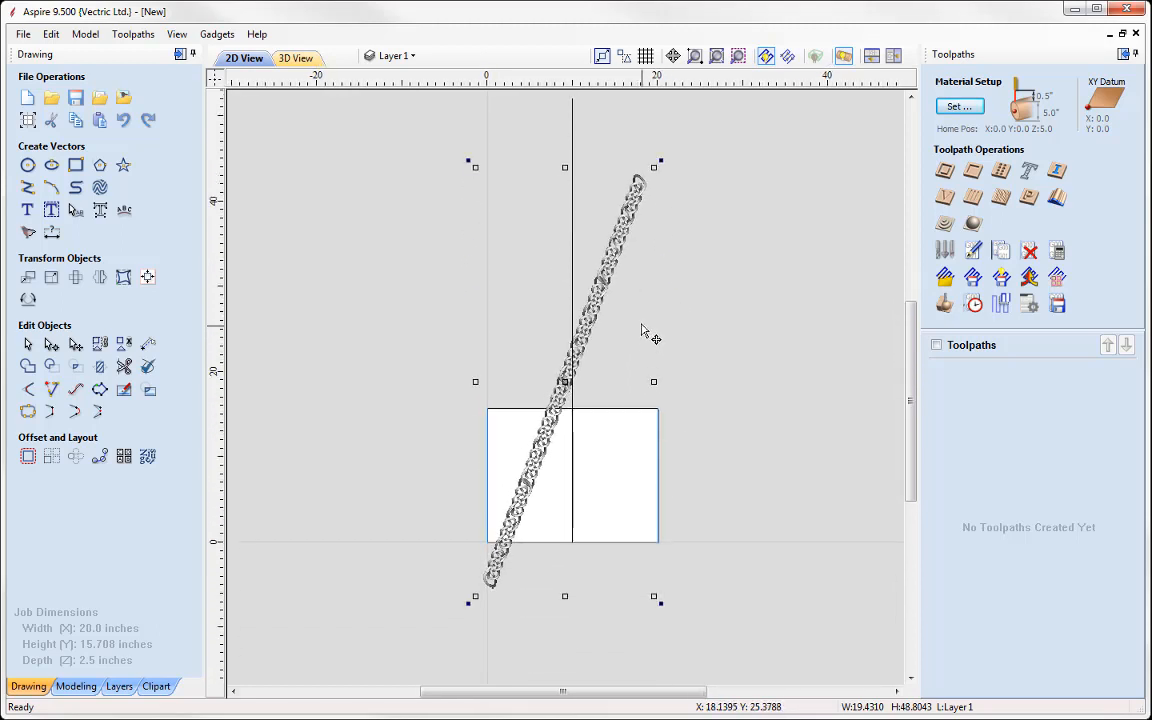
Step: Insert a new component level above Level 1 and move the weave group into it
{"action": "left_click", "coordinate": [86, 688]}
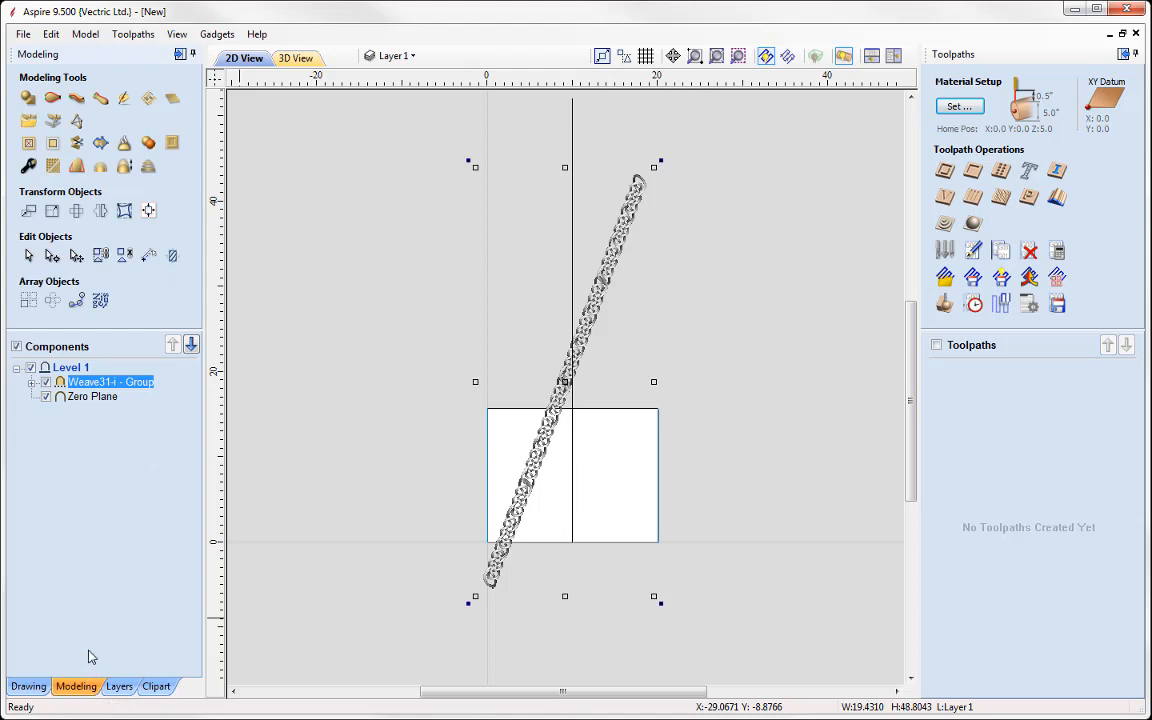
{"action": "left_click", "coordinate": [56, 369]}
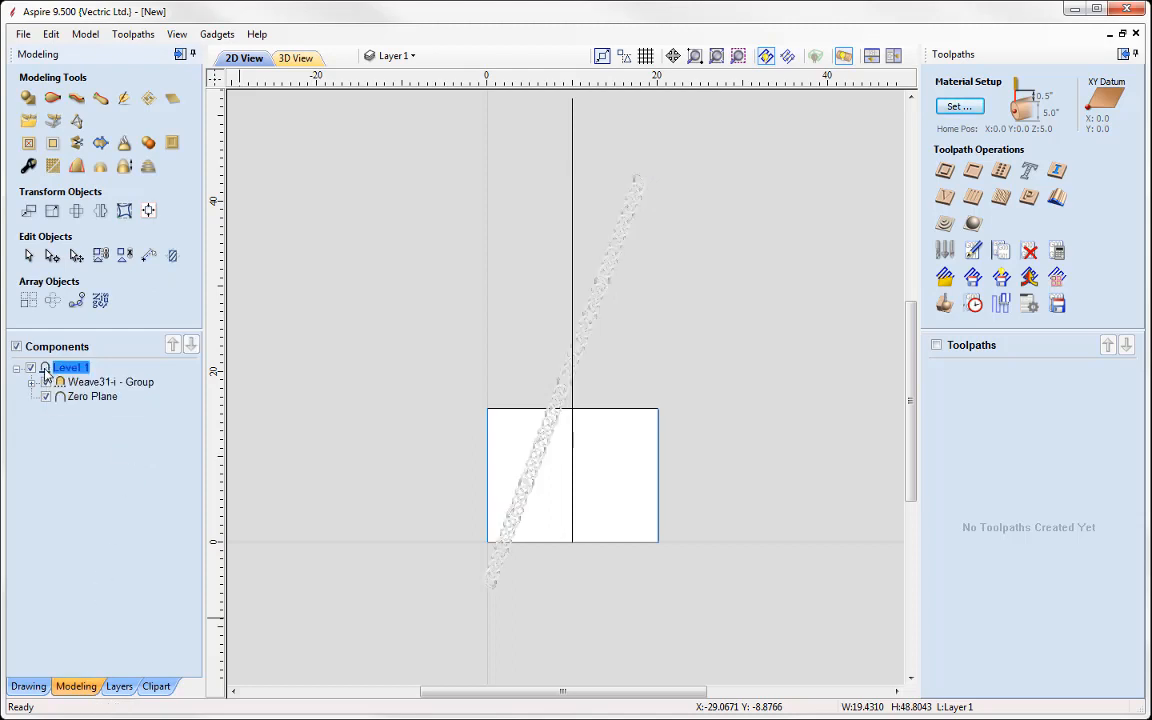
{"action": "right_click", "coordinate": [47, 372]}
{"action": "left_click", "coordinate": [100, 489]}
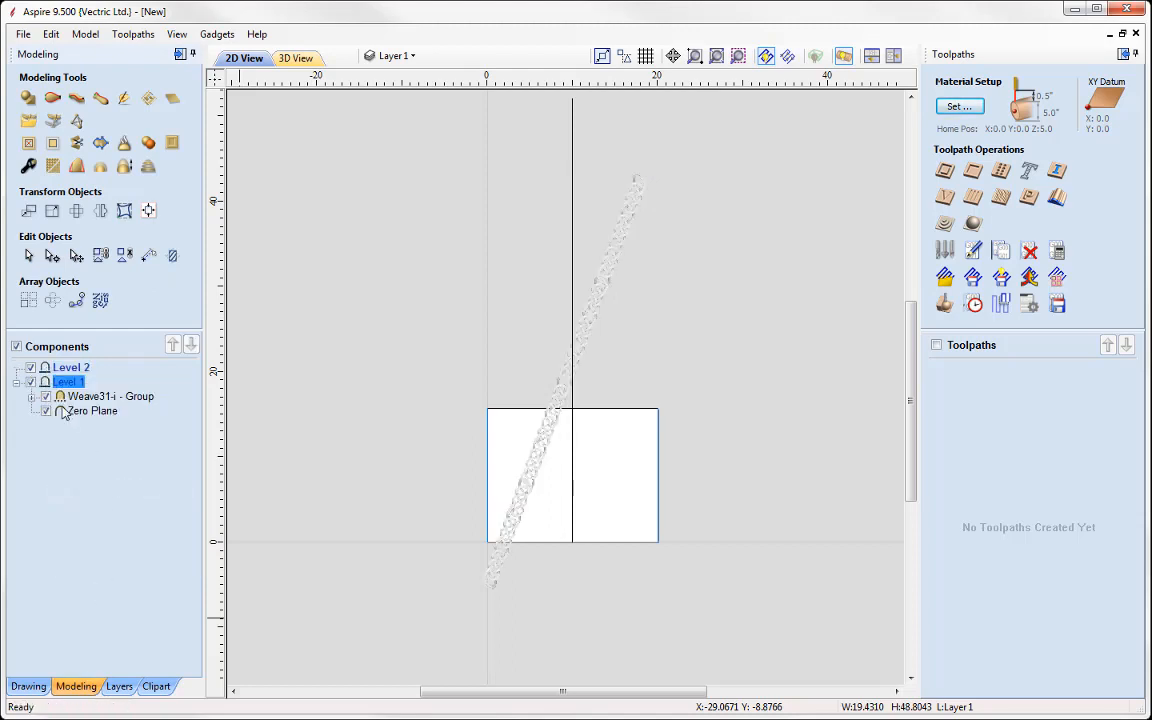
{"action": "left_click_drag", "start_coordinate": [58, 398], "coordinate": [68, 368]}
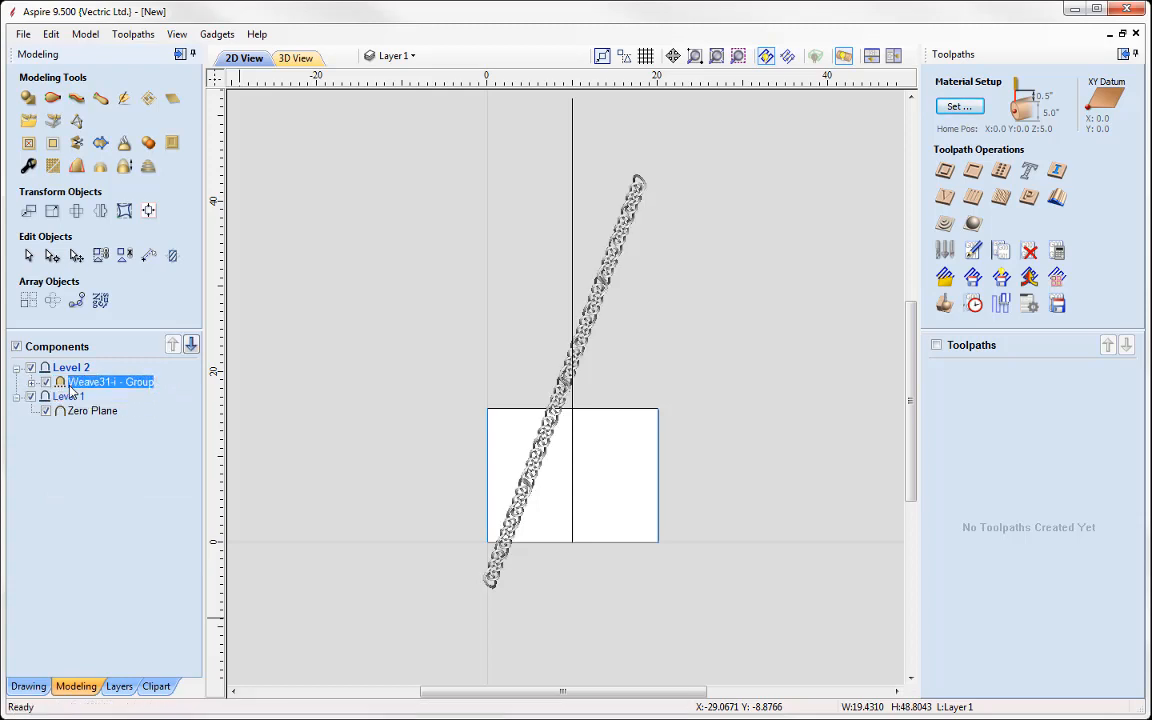
Step: Rotate the weave group steeper to span about 12.2 by 50.8 inches and move its lower end to the material's lower-left corner
{"action": "left_click", "coordinate": [603, 284]}
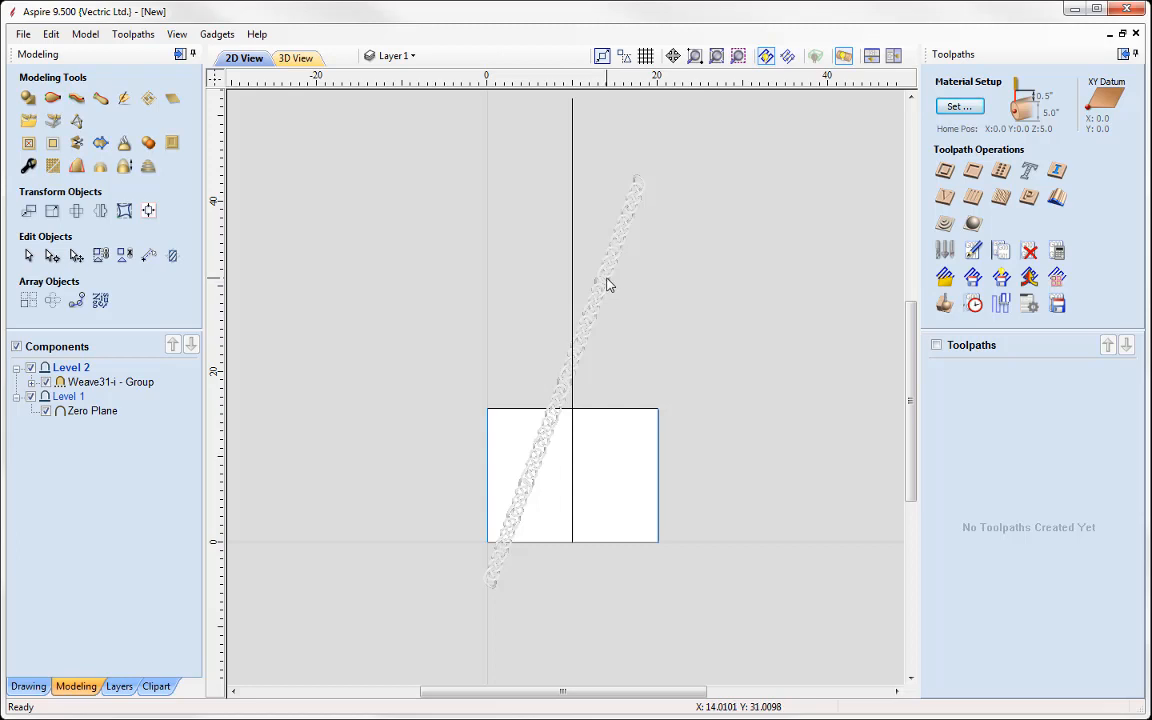
{"action": "left_click", "coordinate": [608, 285]}
{"action": "left_click_drag", "start_coordinate": [663, 172], "coordinate": [629, 157]}
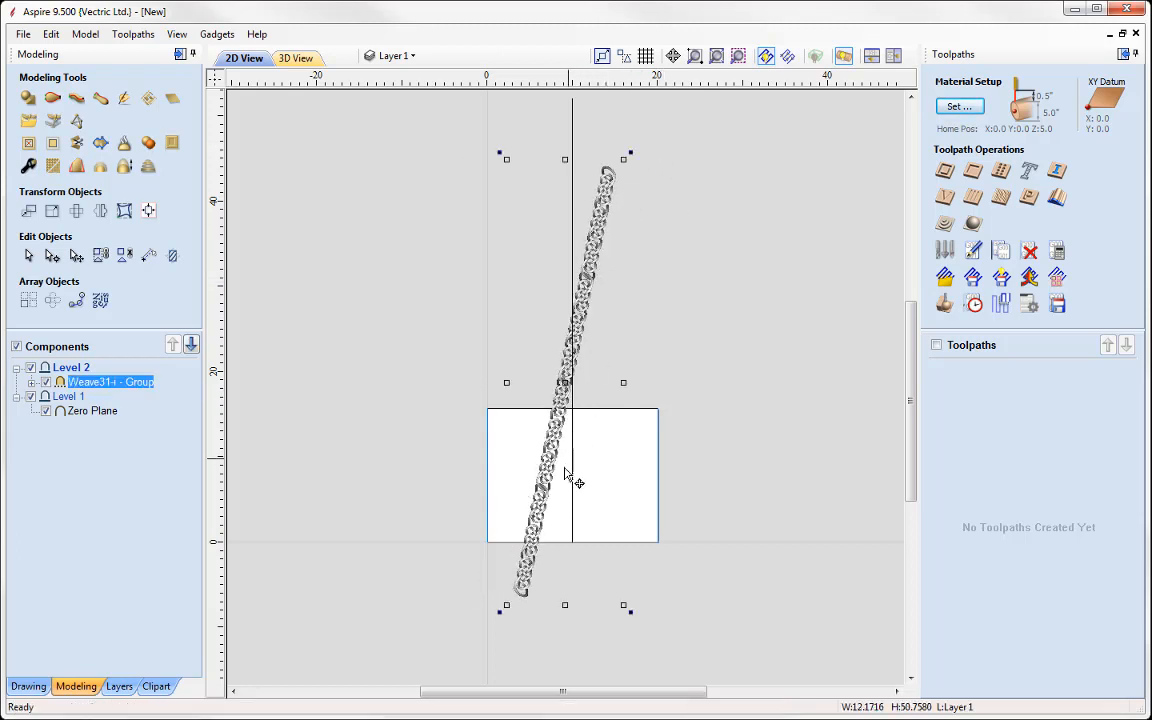
{"action": "left_click_drag", "start_coordinate": [524, 467], "coordinate": [500, 447]}
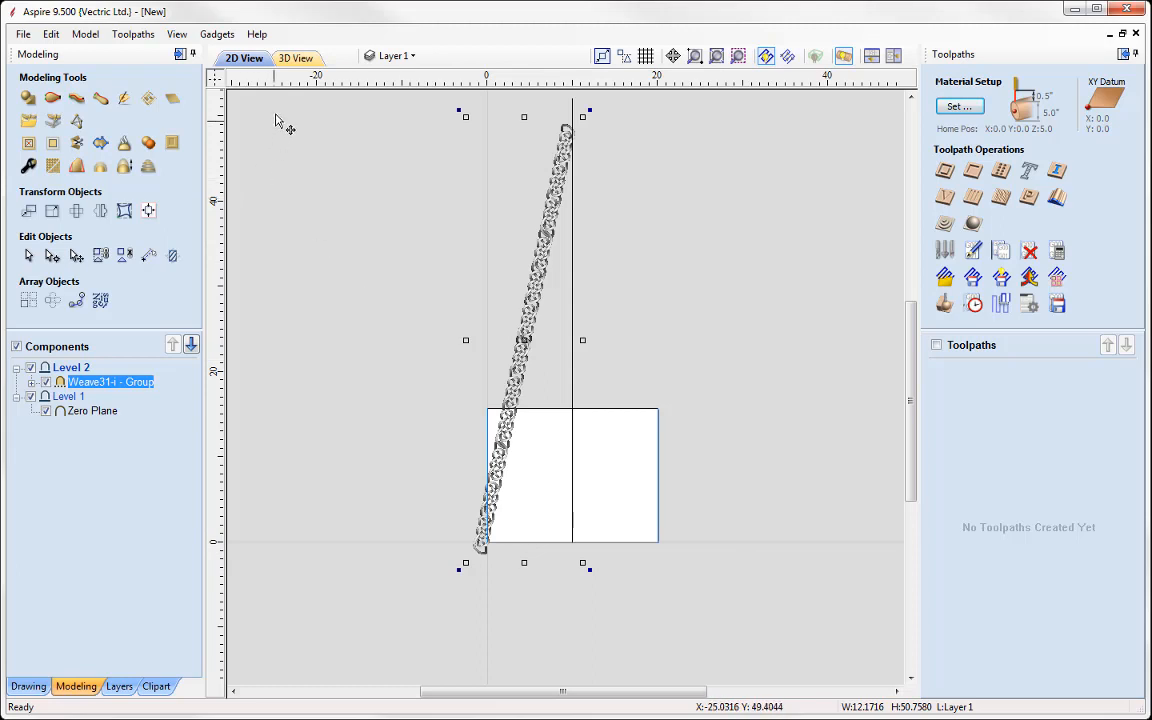
Step: Turn on Wrapping for Level 2 and inspect the spiralling weave around the cylinder in 3D
{"action": "left_click", "coordinate": [289, 62]}
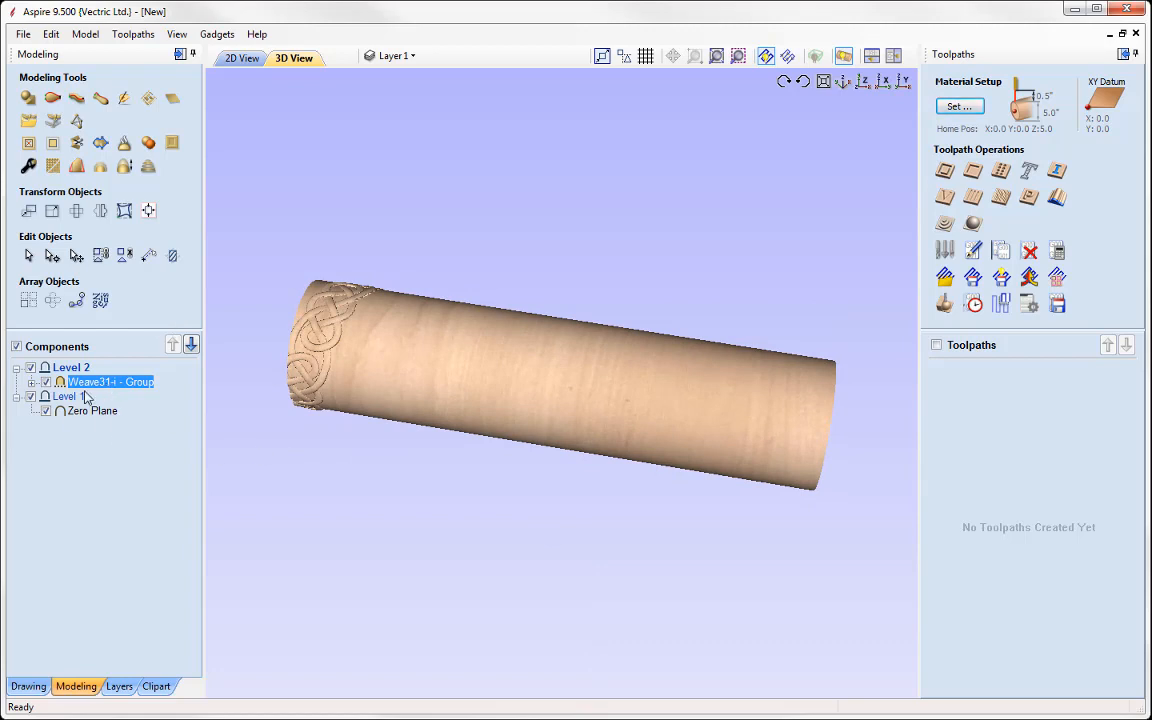
{"action": "left_click", "coordinate": [66, 369]}
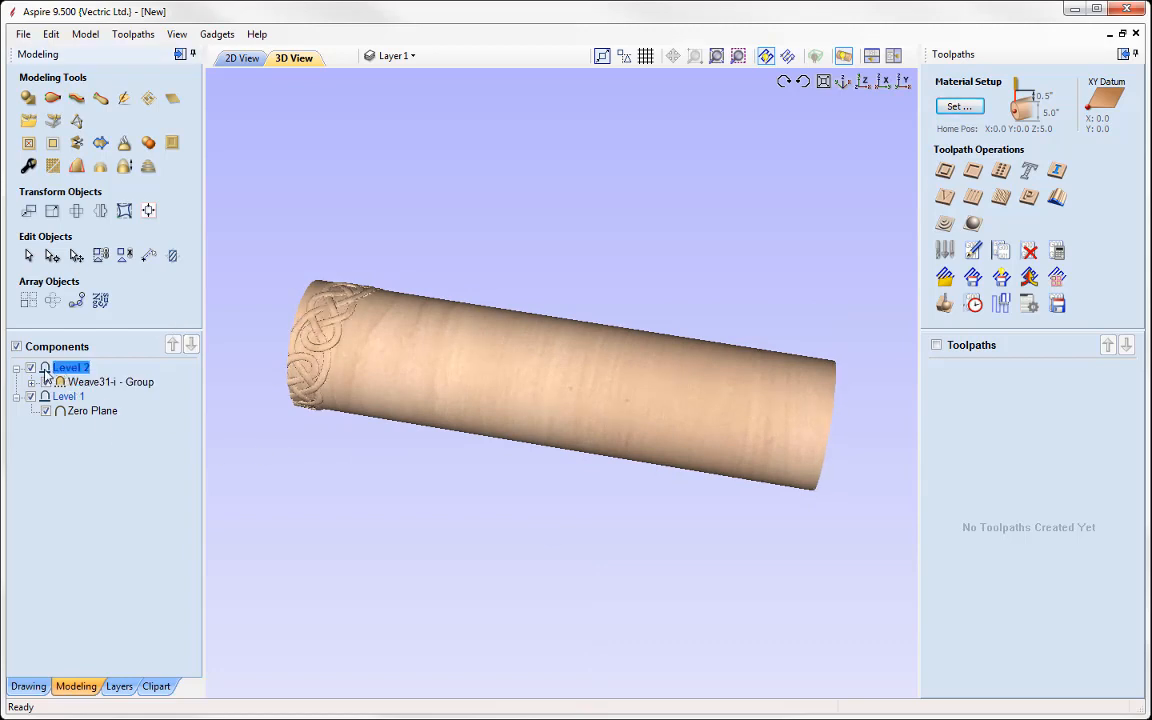
{"action": "right_click", "coordinate": [45, 375]}
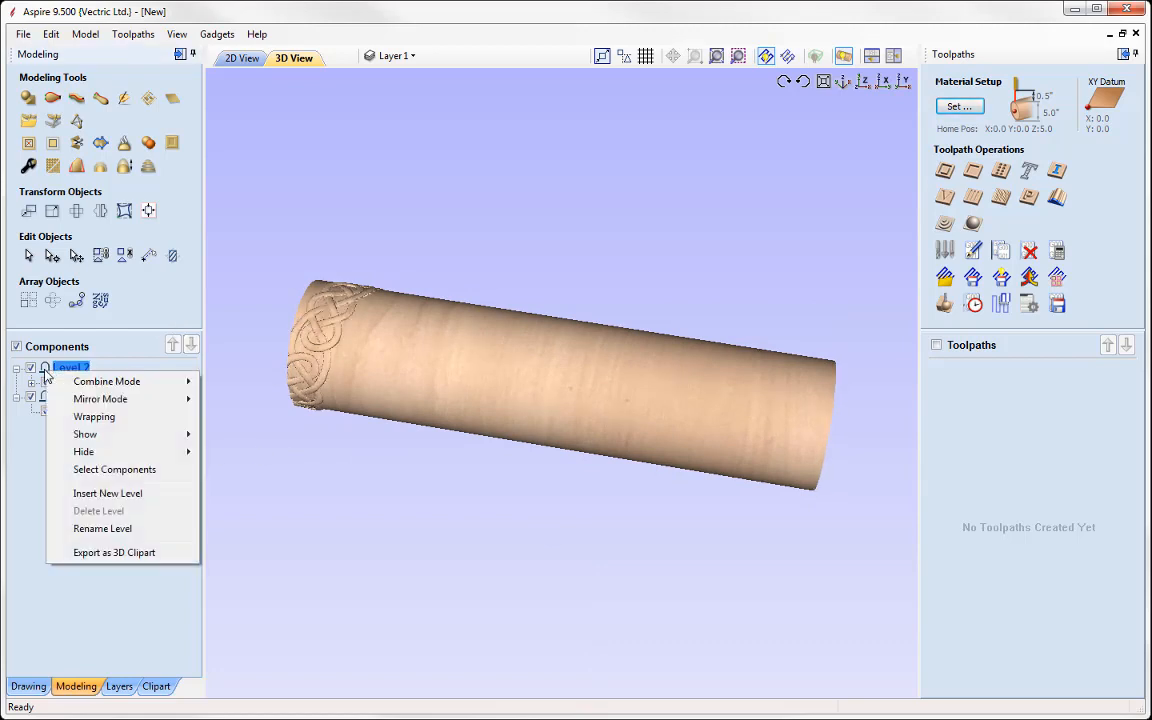
{"action": "left_click", "coordinate": [94, 416]}
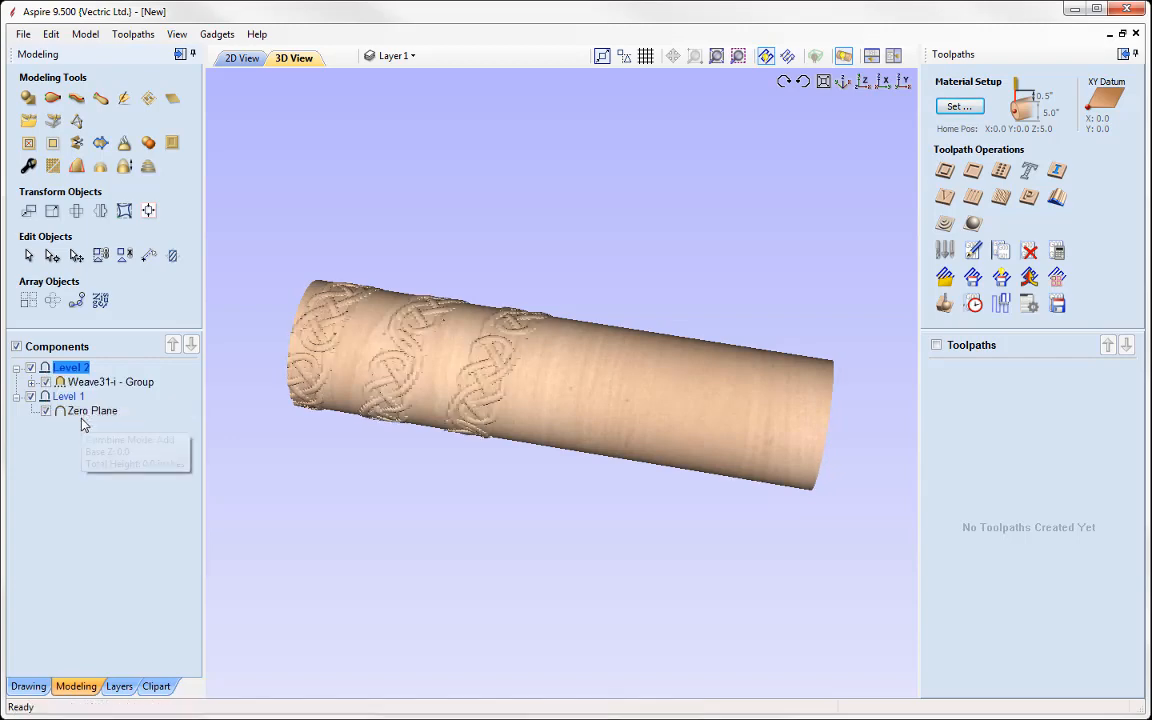
{"action": "left_click_drag", "start_coordinate": [475, 457], "coordinate": [663, 620]}
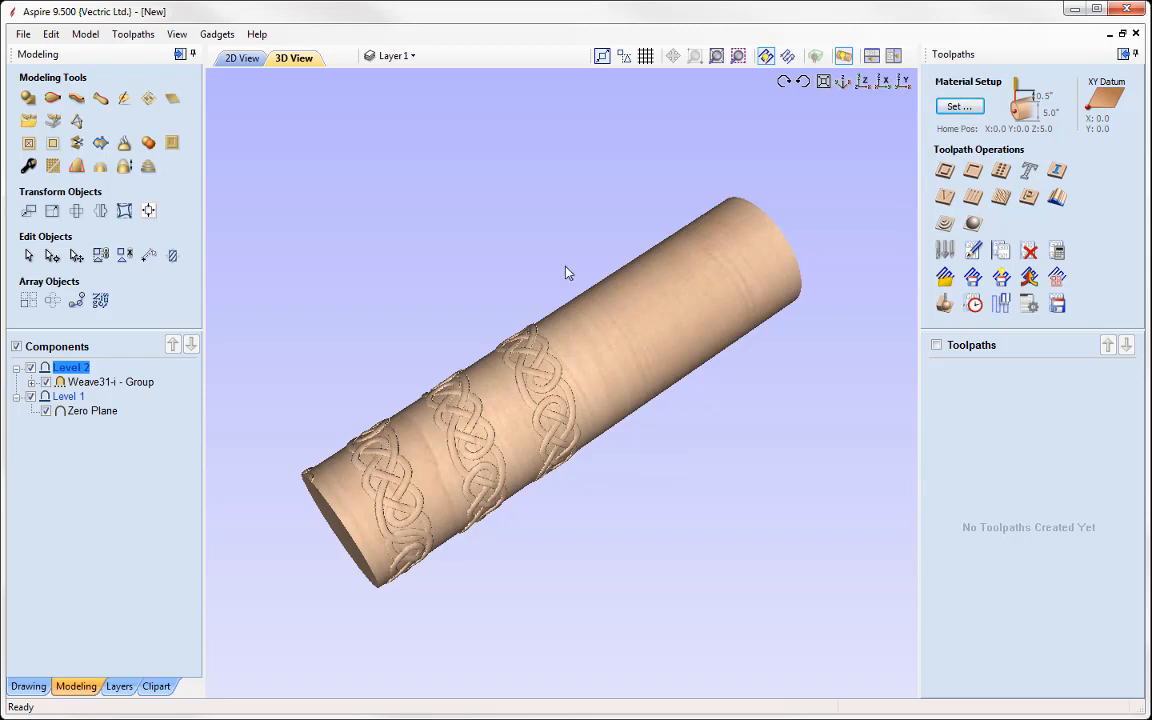
Step: Rotate the weave group nearly vertical in the 2D layout and stretch it wider and taller to about 6.5 by 55 inches
{"action": "left_click", "coordinate": [242, 58]}
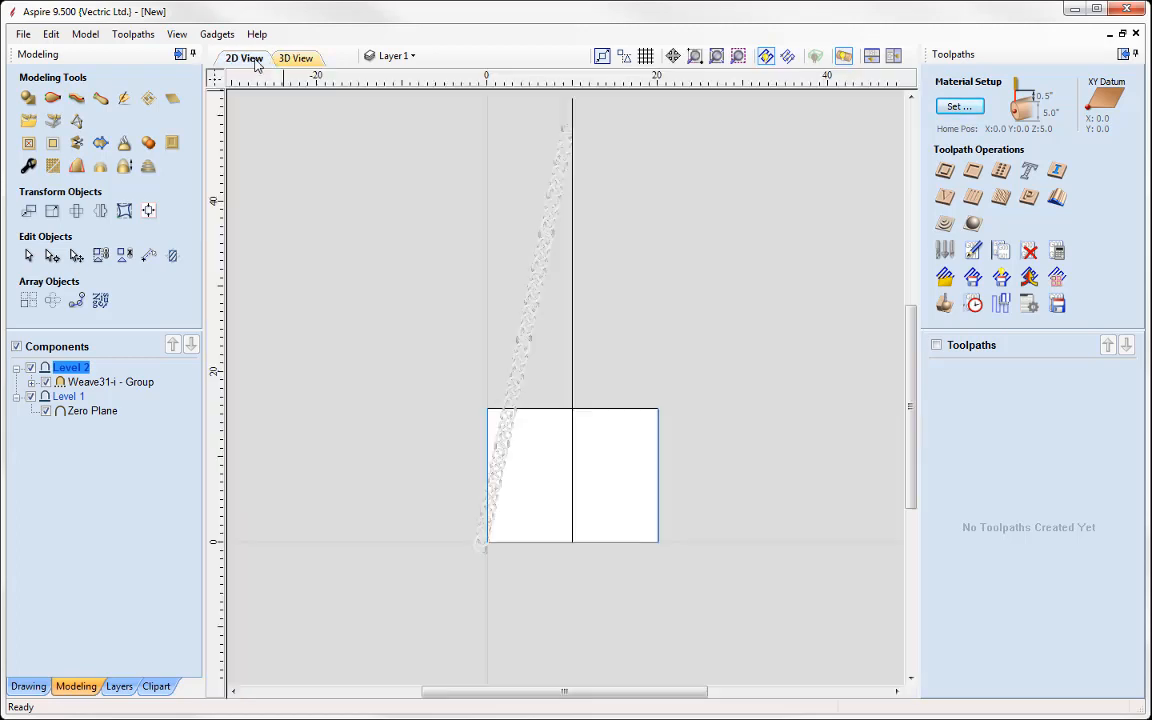
{"action": "left_click", "coordinate": [543, 285]}
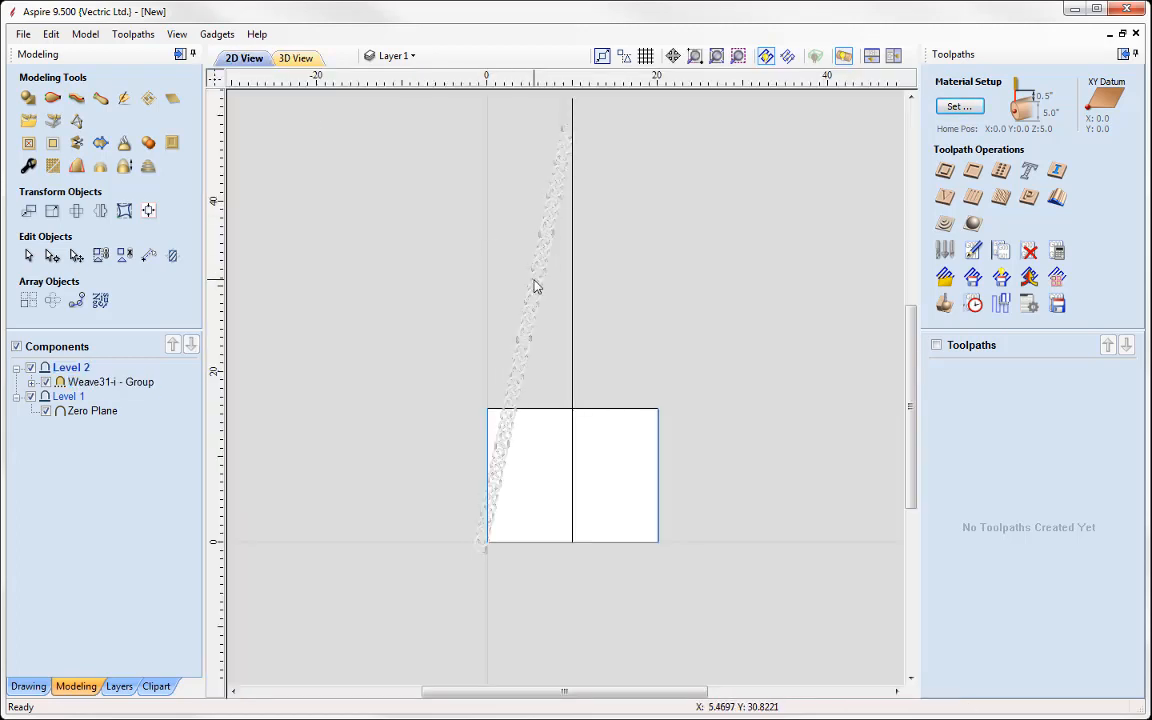
{"action": "scroll", "coordinate": [533, 280], "scroll_direction": "down", "scroll_amount": 2}
{"action": "scroll", "coordinate": [543, 226], "scroll_direction": "up", "scroll_amount": 2}
{"action": "middle_click_drag", "start_coordinate": [543, 226], "coordinate": [507, 274]}
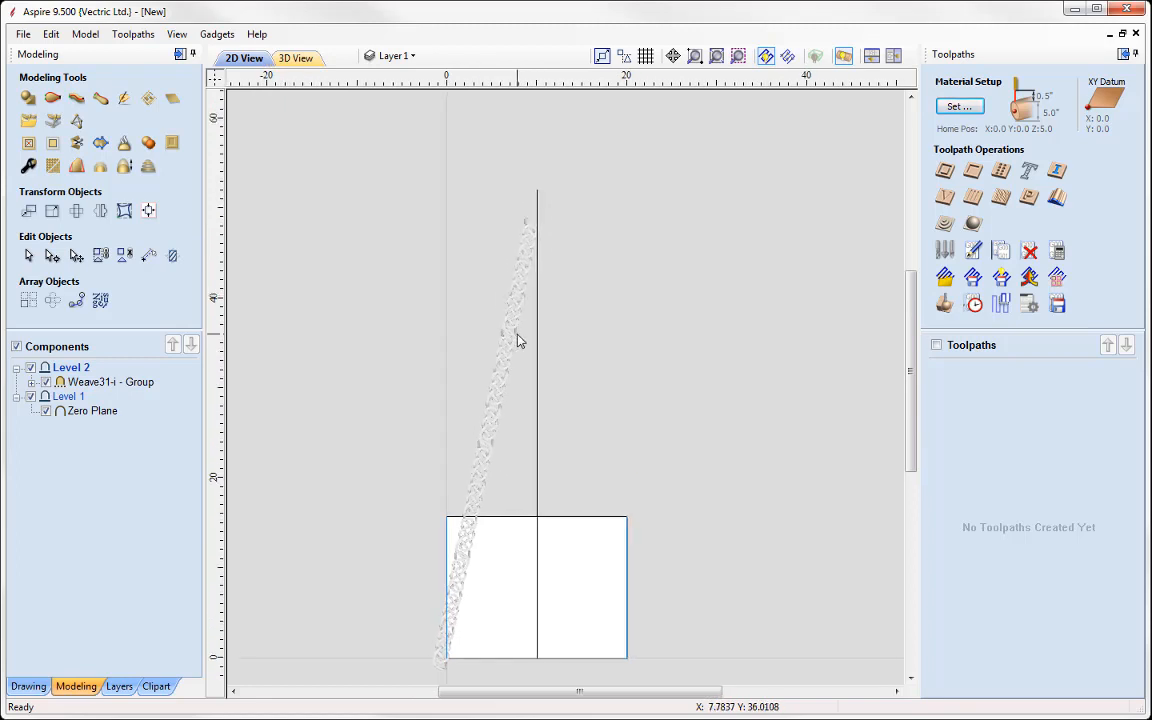
{"action": "left_click", "coordinate": [512, 336]}
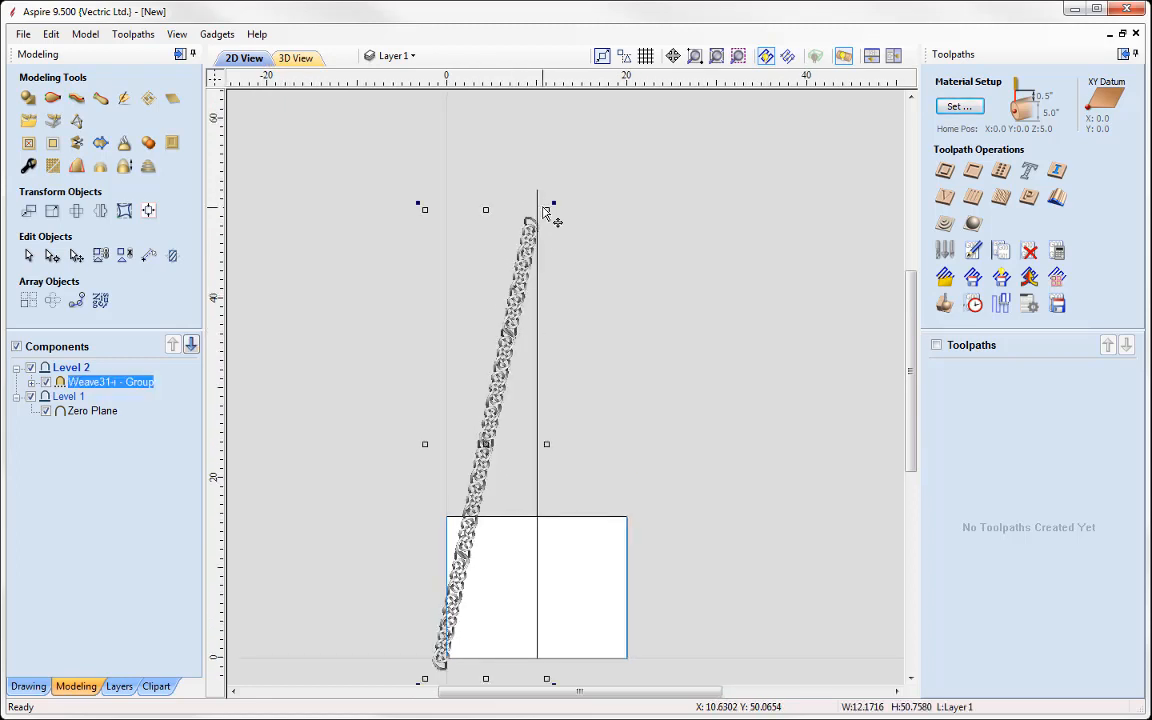
{"action": "left_click_drag", "start_coordinate": [553, 205], "coordinate": [511, 215]}
{"action": "left_click_drag", "start_coordinate": [504, 443], "coordinate": [522, 443]}
{"action": "left_click_drag", "start_coordinate": [495, 205], "coordinate": [495, 175]}
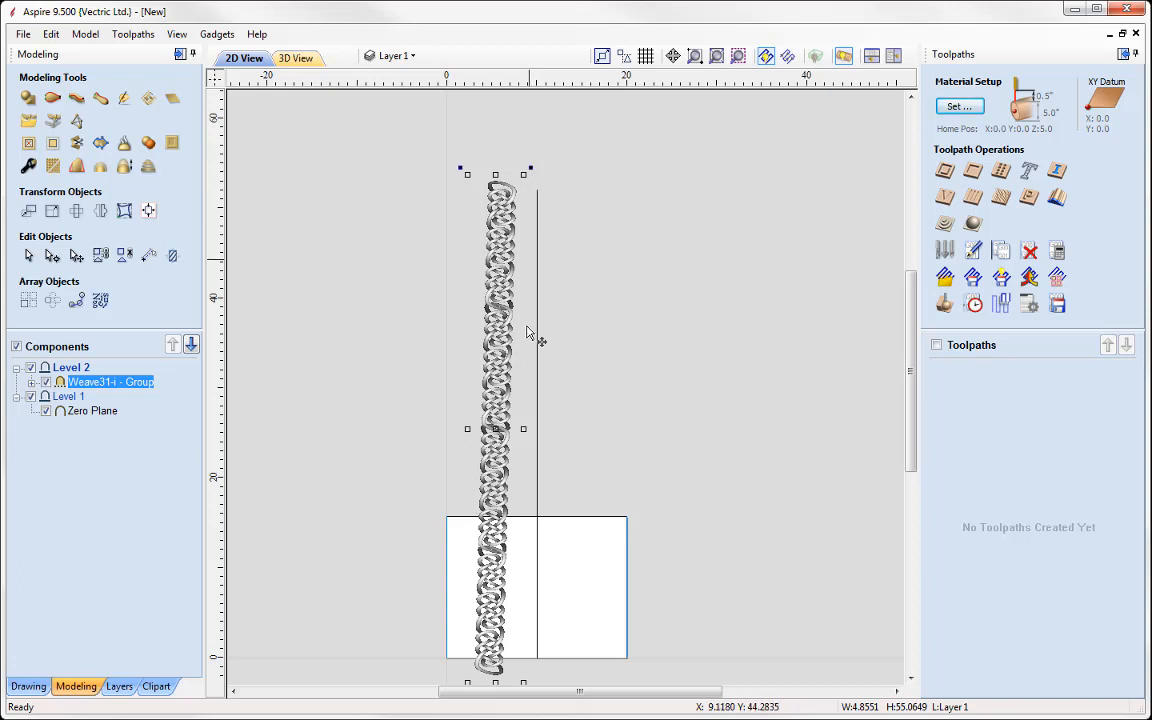
{"action": "left_click_drag", "start_coordinate": [524, 428], "coordinate": [539, 428]}
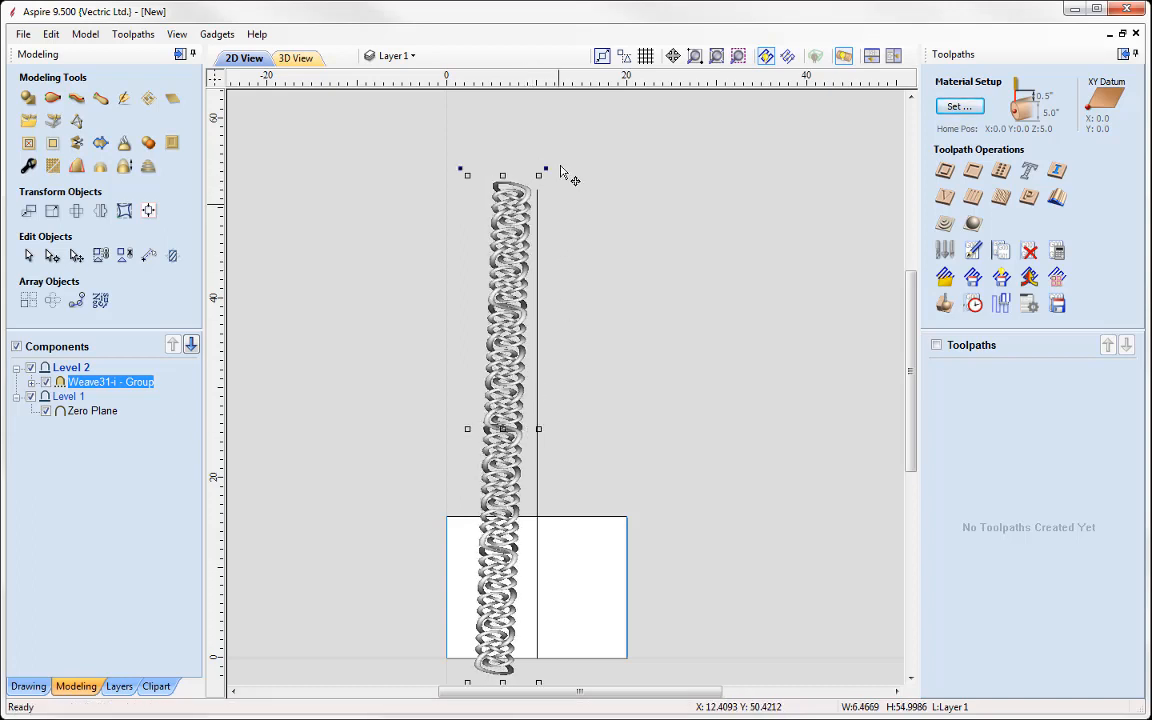
Step: Tilt the widened weave to span about 12.2 by 54.8 inches and nudge it left across the material's left edge
{"action": "left_click_drag", "start_coordinate": [543, 171], "coordinate": [573, 176]}
{"action": "key", "text": "Left"}
{"action": "key", "text": "Left"}
{"action": "key", "text": "Left"}
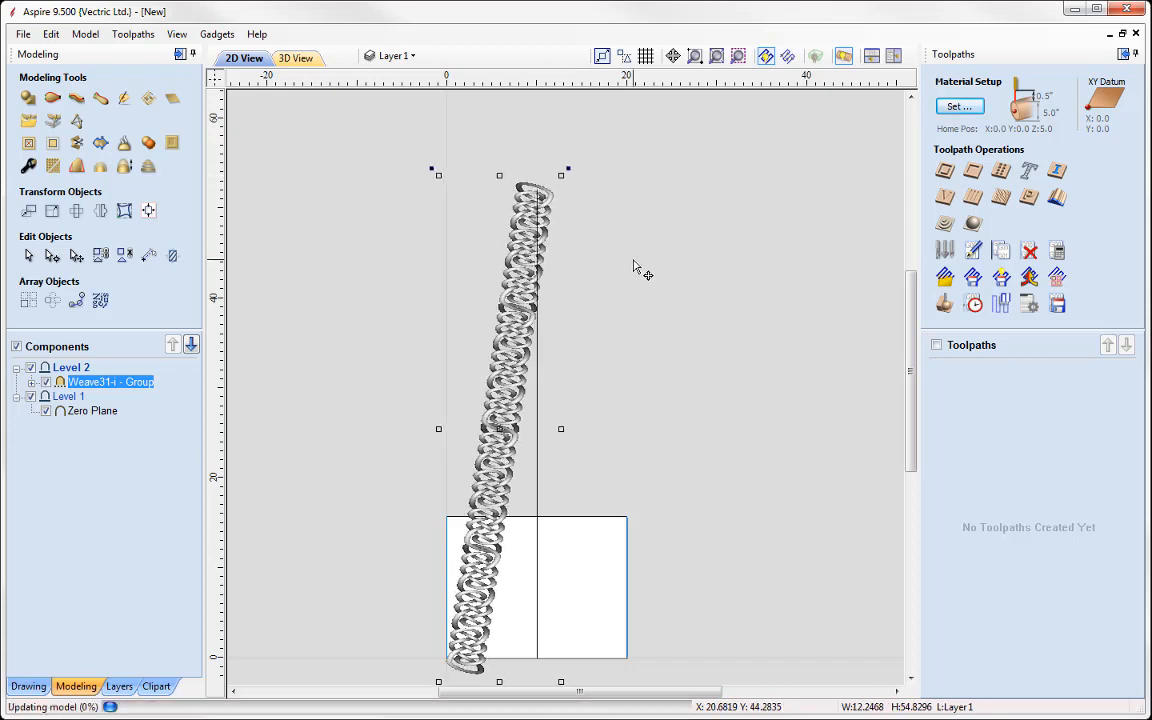
{"action": "key", "text": "Left"}
{"action": "key", "text": "Left"}
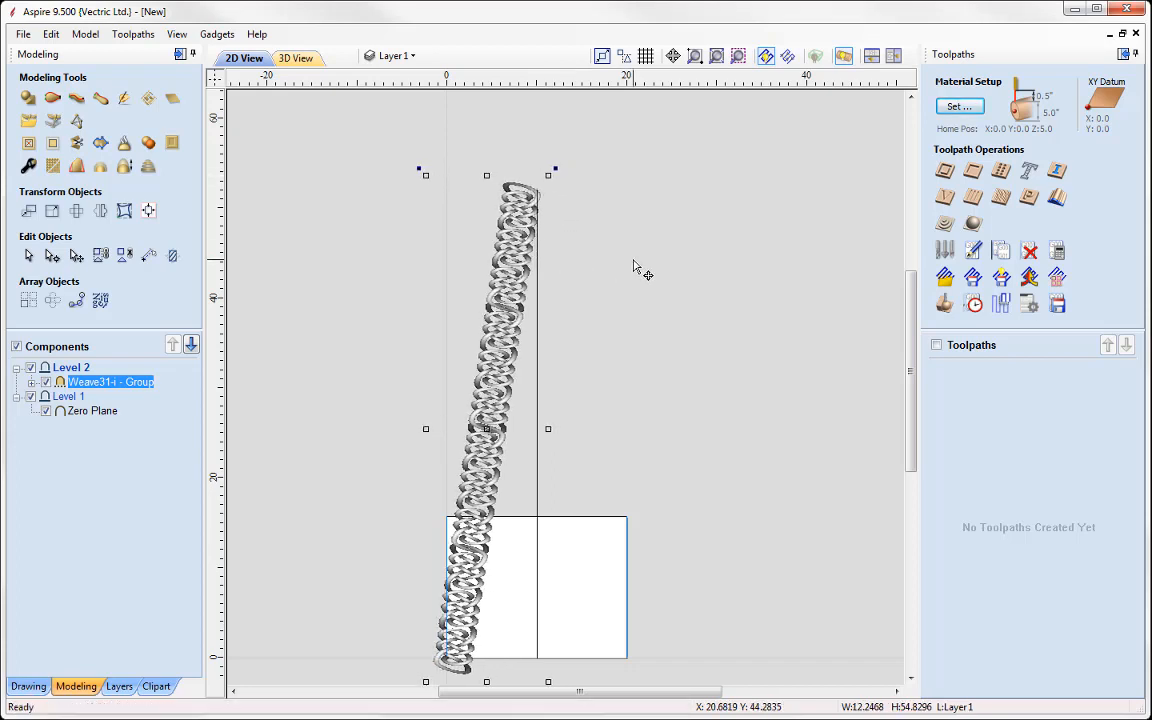
{"action": "key", "text": "Left"}
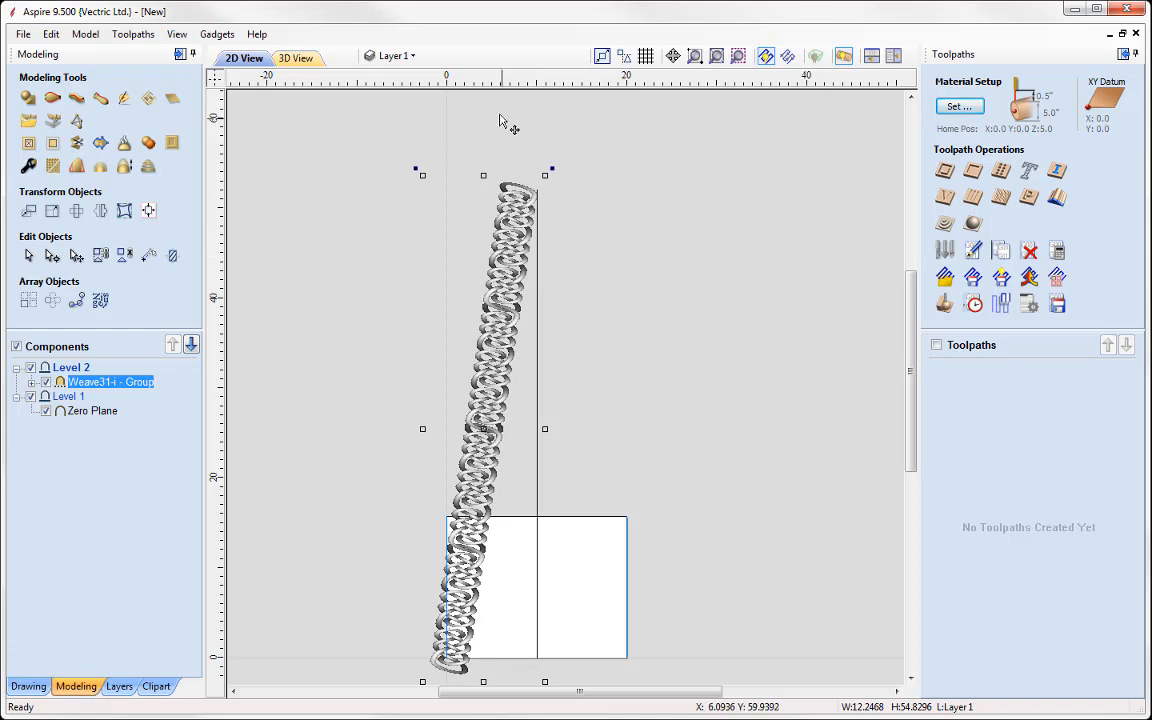
Step: Enlarge the weave group to about 13.5 by 60.3 inches and inspect the wrapped result in 3D
{"action": "left_click_drag", "start_coordinate": [545, 175], "coordinate": [553, 142]}
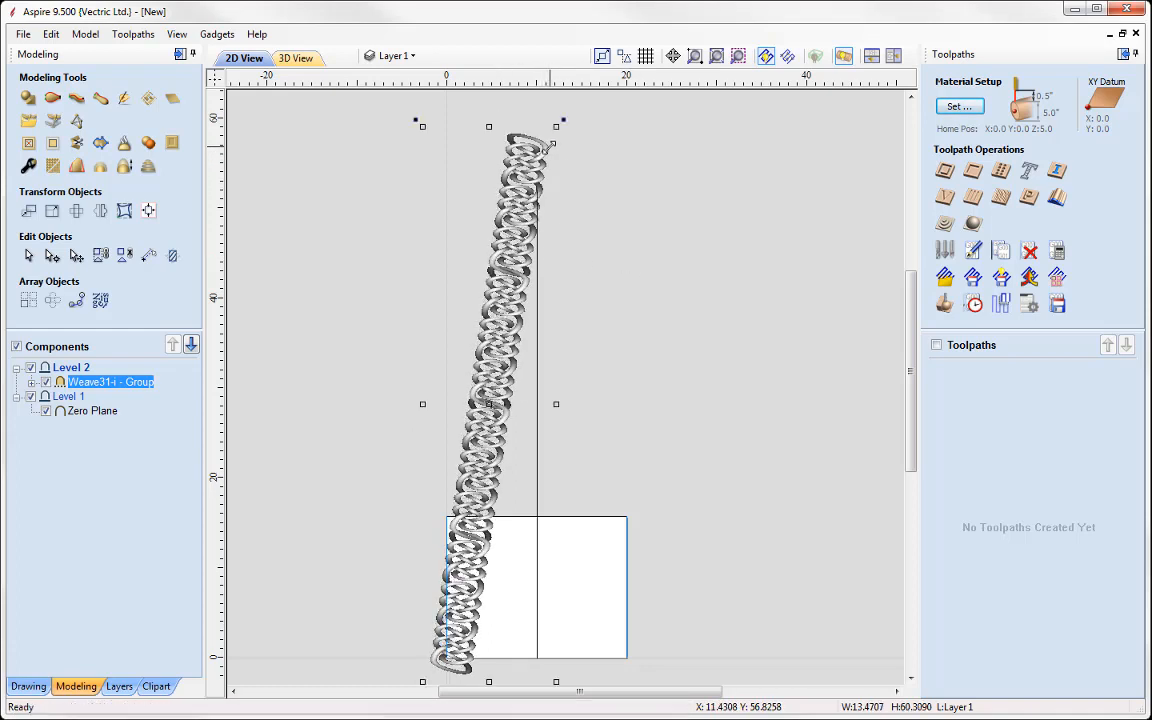
{"action": "left_click", "coordinate": [296, 58]}
{"action": "left_click_drag", "start_coordinate": [598, 494], "coordinate": [507, 387]}
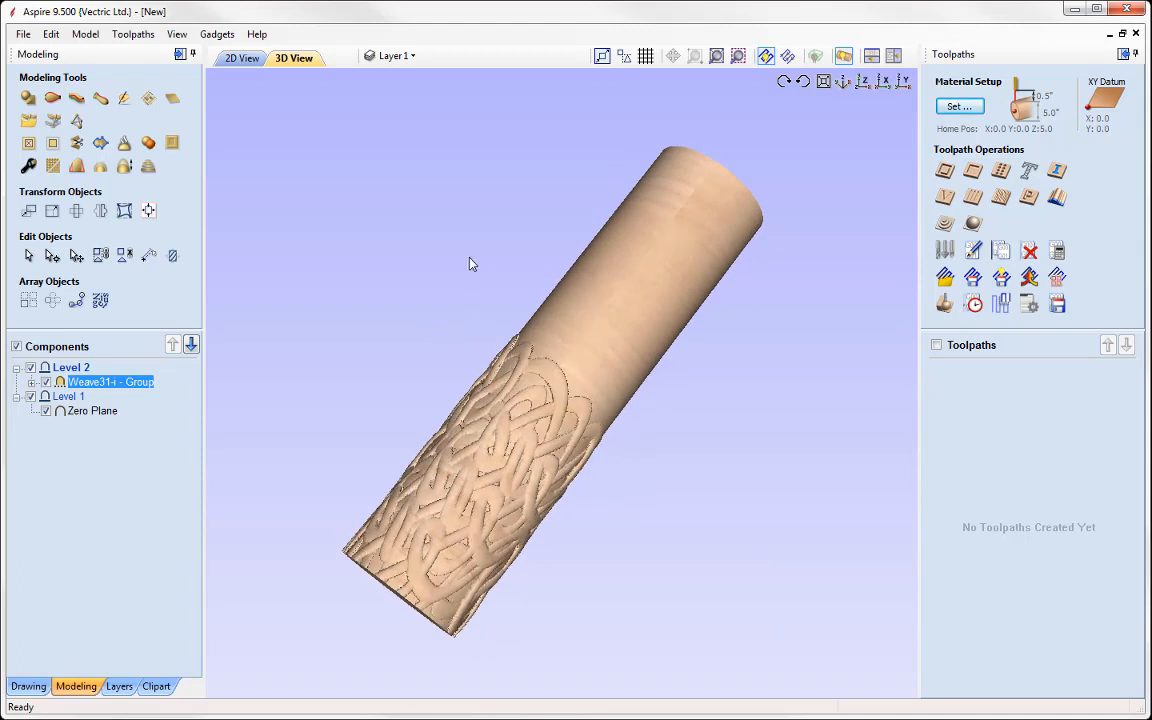
{"action": "left_click_drag", "start_coordinate": [477, 251], "coordinate": [651, 303]}
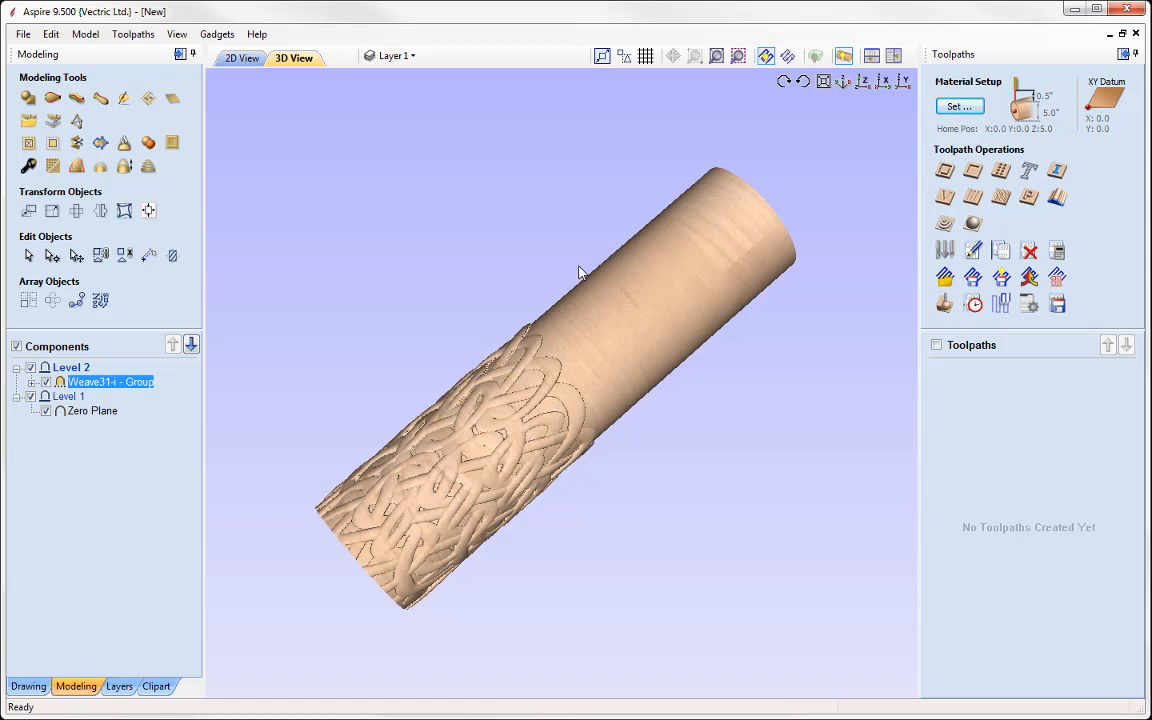
Step: Place the Circular_0.75 clipart from the 3D Tabs folder on the material in the 2D layout, just right of the vertical centre line
{"action": "left_click", "coordinate": [156, 687]}
{"action": "left_click", "coordinate": [242, 58]}
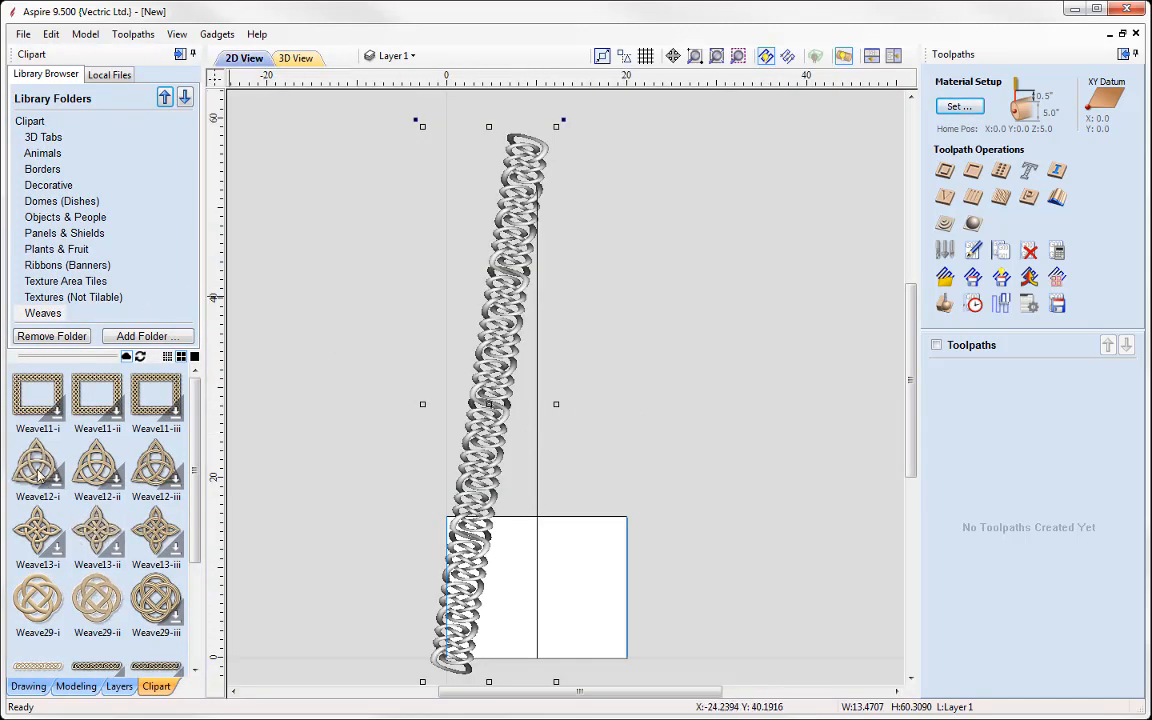
{"action": "left_click", "coordinate": [40, 136]}
{"action": "left_click_drag", "start_coordinate": [155, 397], "coordinate": [556, 576]}
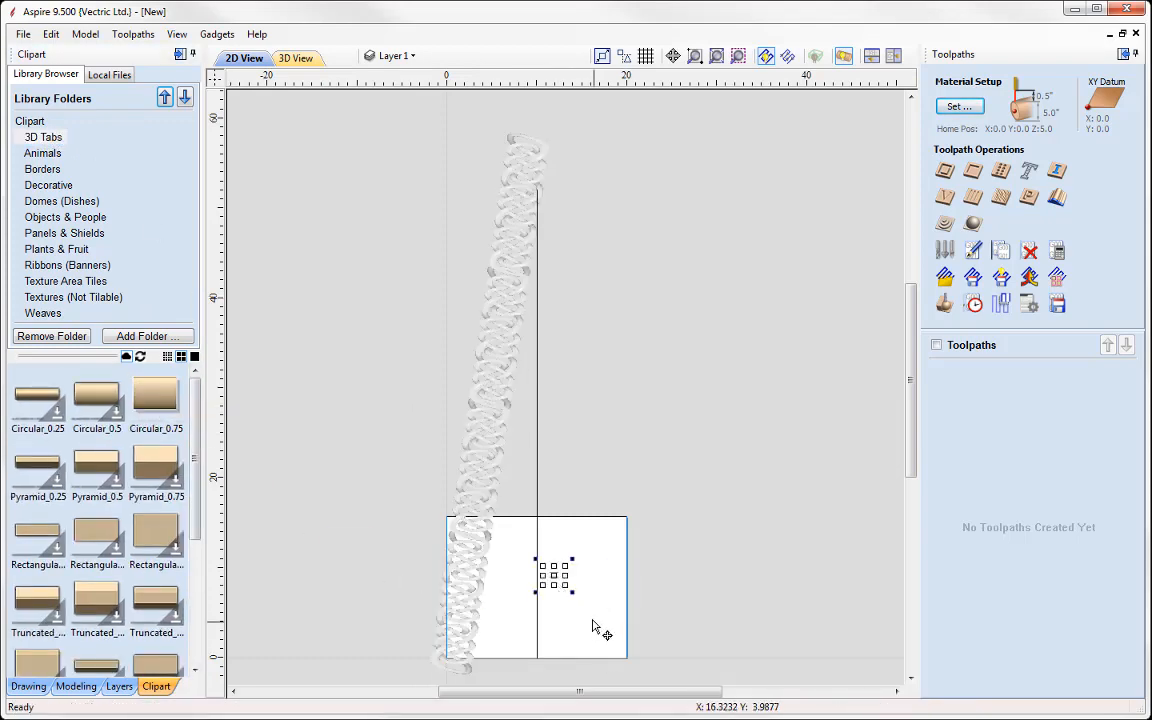
{"action": "scroll", "coordinate": [589, 612], "scroll_direction": "up", "scroll_amount": 5}
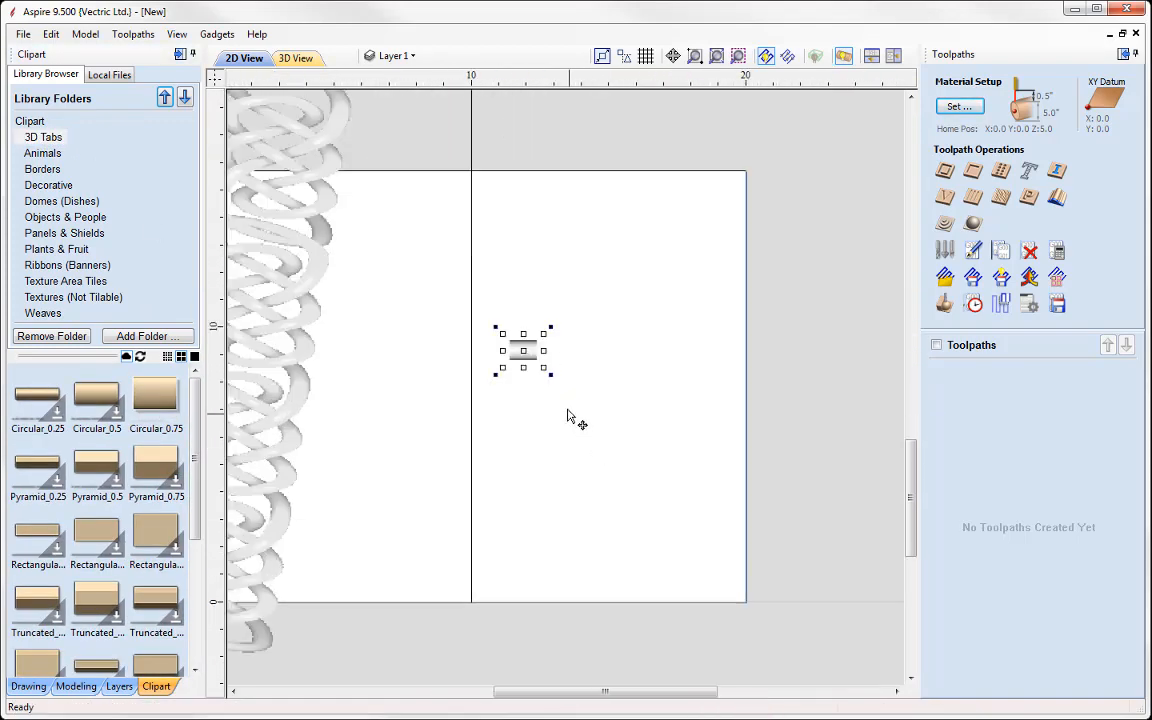
Step: Rotate the circular tab clipart 90° and stretch it to about 1.9 by 17.4 inches, past the material's top and bottom edges
{"action": "scroll", "coordinate": [568, 417], "scroll_direction": "up", "scroll_amount": 2}
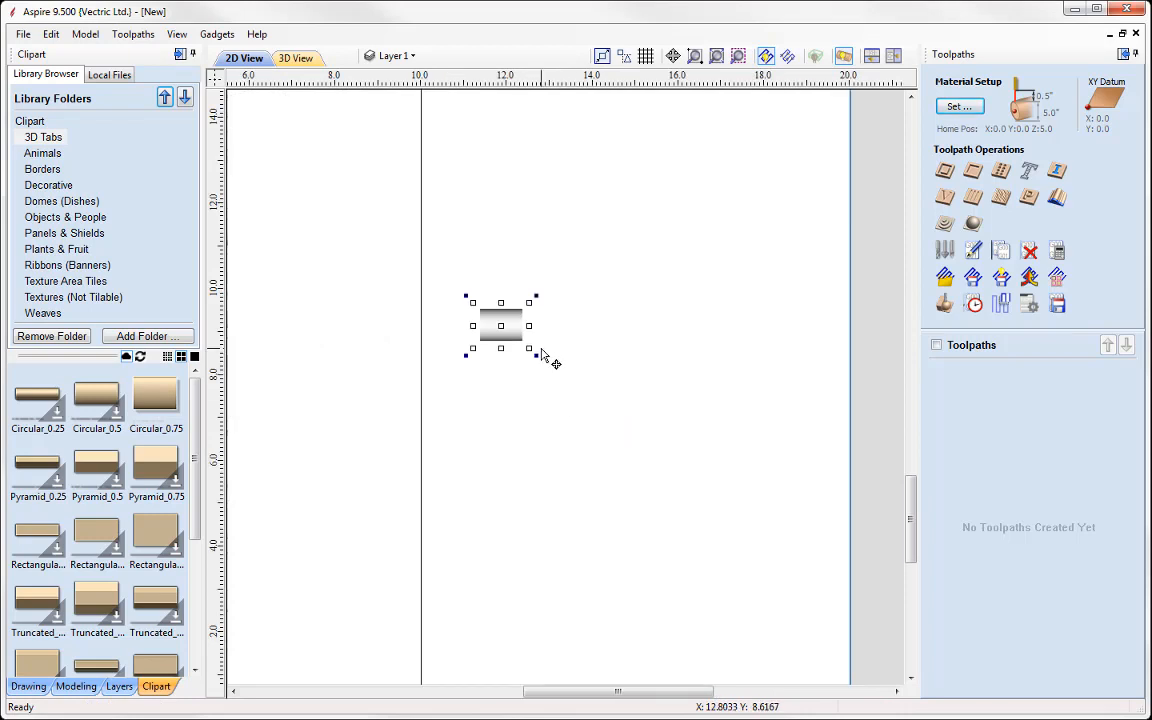
{"action": "key", "text": "4"}
{"action": "key", "text": "4"}
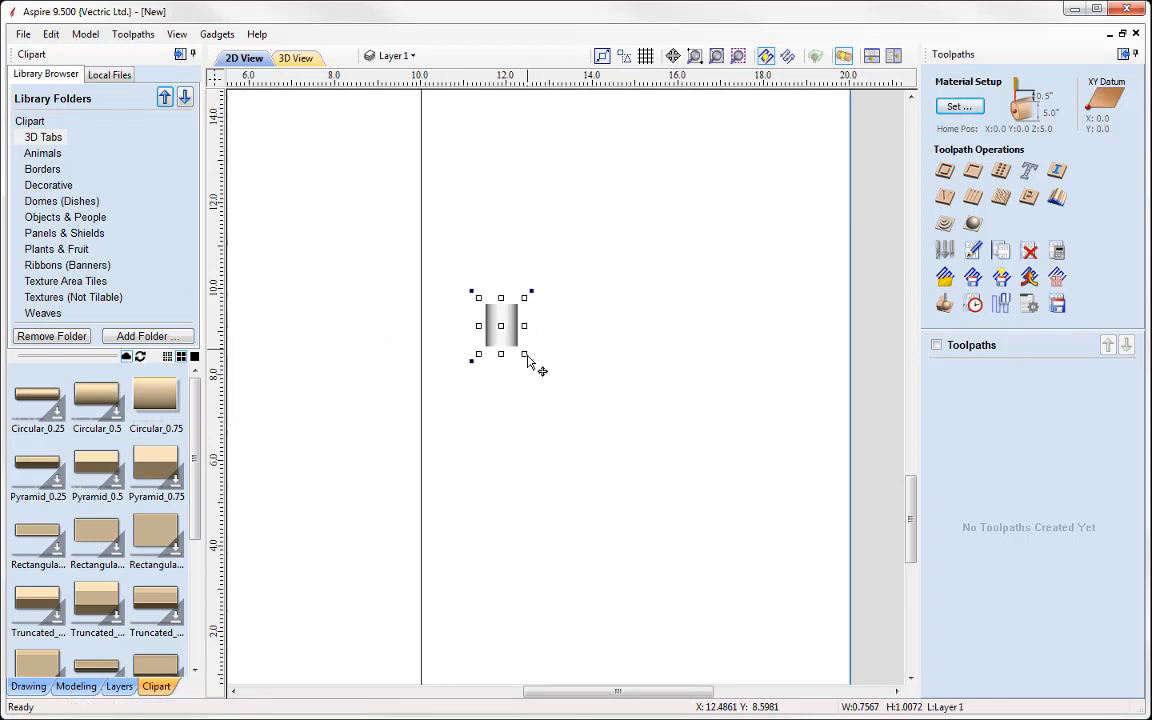
{"action": "left_click_drag", "start_coordinate": [524, 354], "coordinate": [564, 430]}
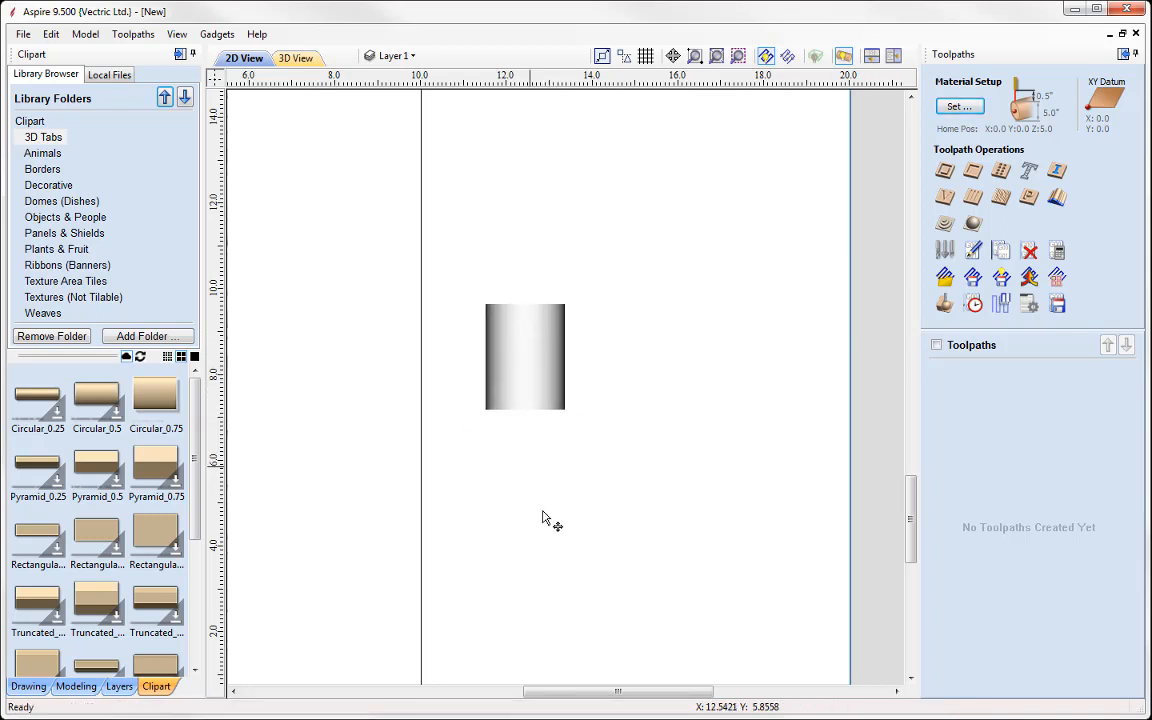
{"action": "scroll", "coordinate": [535, 505], "scroll_direction": "down", "scroll_amount": 1}
{"action": "left_click_drag", "start_coordinate": [563, 267], "coordinate": [563, 551]}
{"action": "middle_click_drag", "start_coordinate": [611, 247], "coordinate": [560, 563]}
{"action": "left_click_drag", "start_coordinate": [510, 491], "coordinate": [512, 266]}
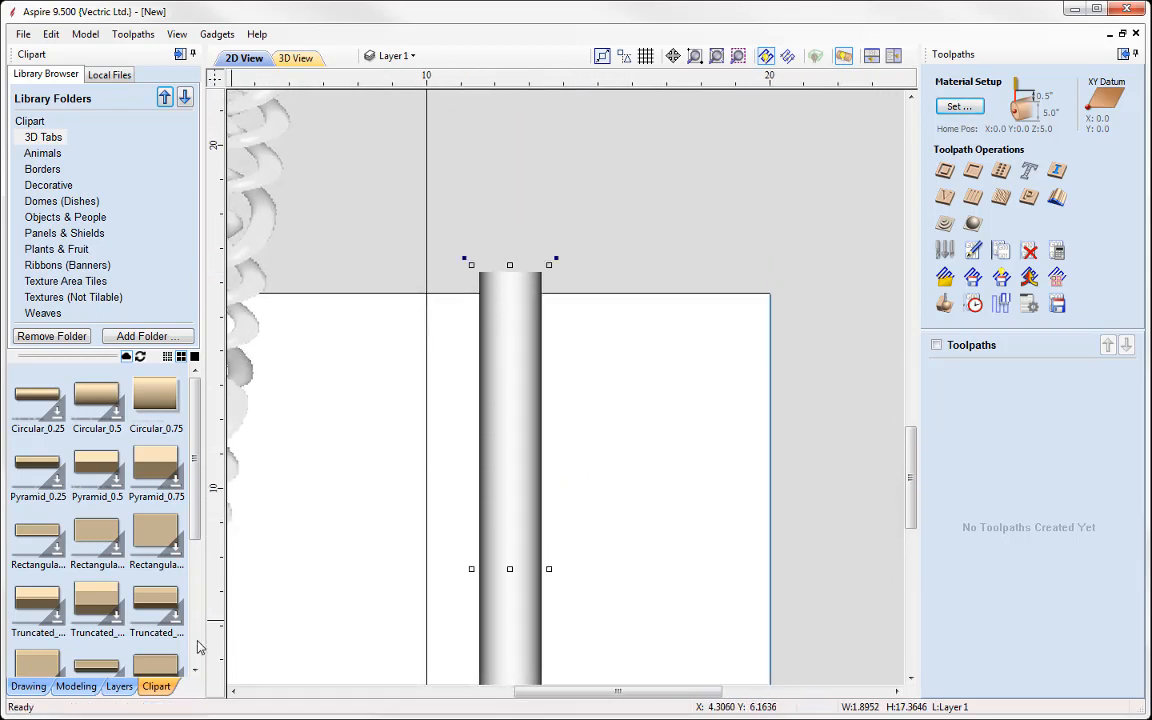
Step: Check the Circular_0.75 component's properties and centre it on the material in both directions
{"action": "left_click", "coordinate": [72, 687]}
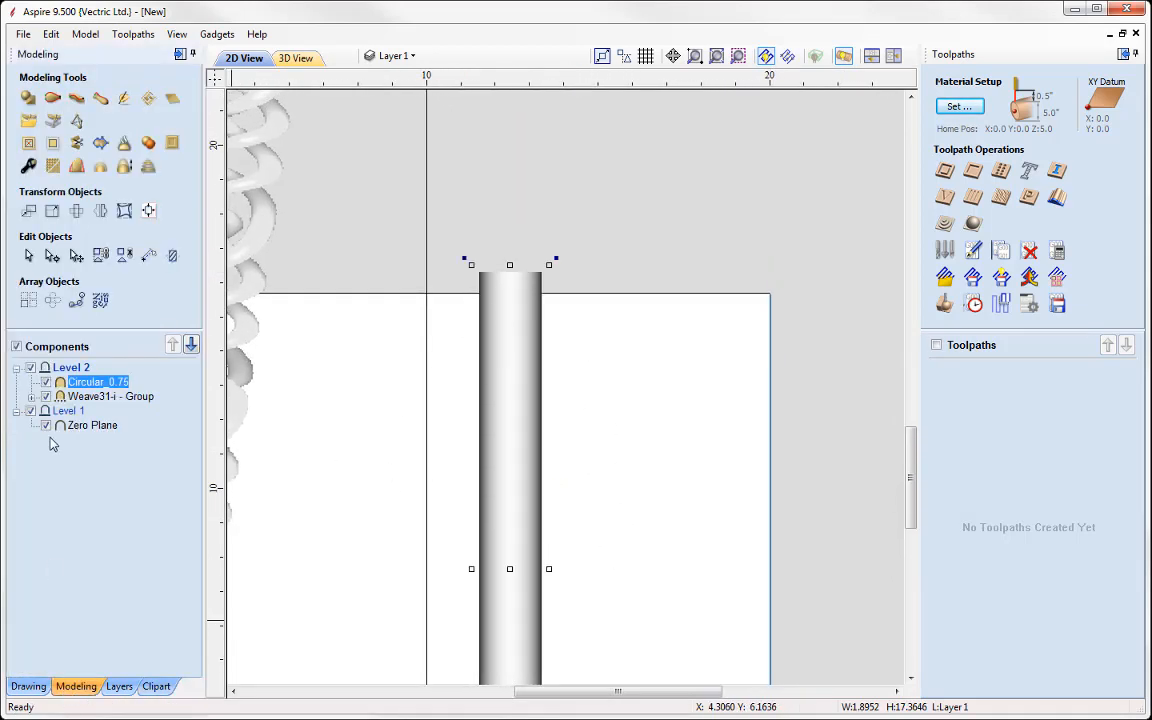
{"action": "double_click", "coordinate": [73, 383]}
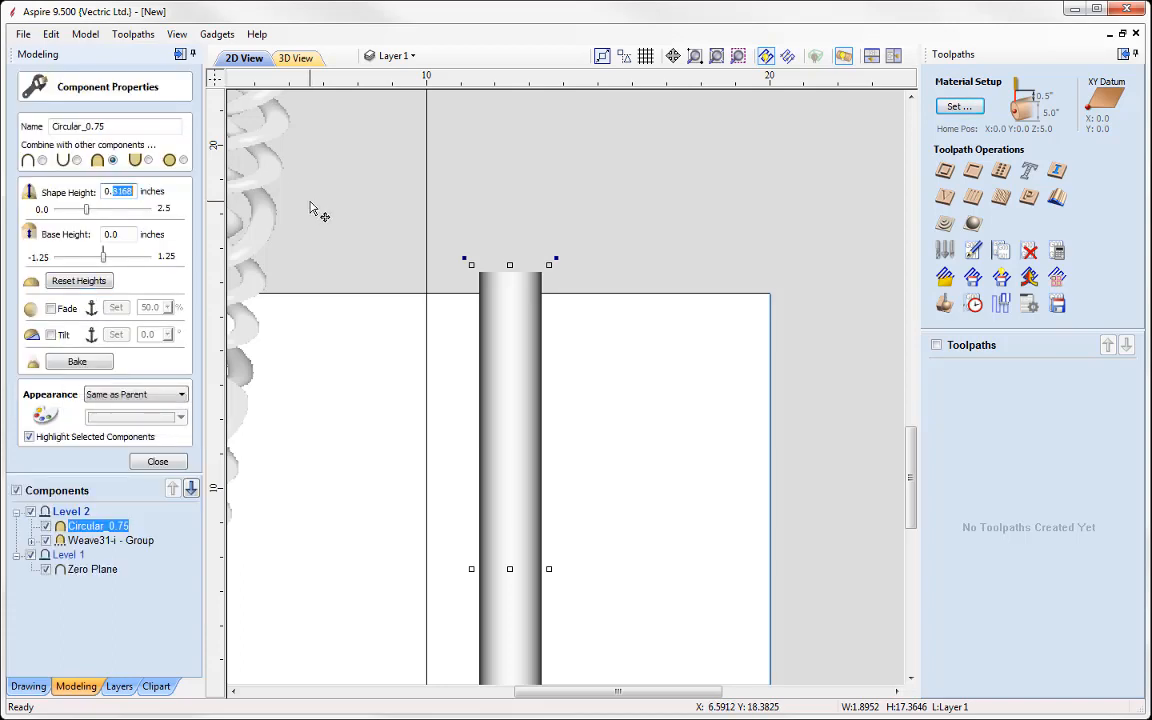
{"action": "left_click", "coordinate": [156, 462]}
{"action": "left_click", "coordinate": [148, 211]}
{"action": "left_click", "coordinate": [113, 147]}
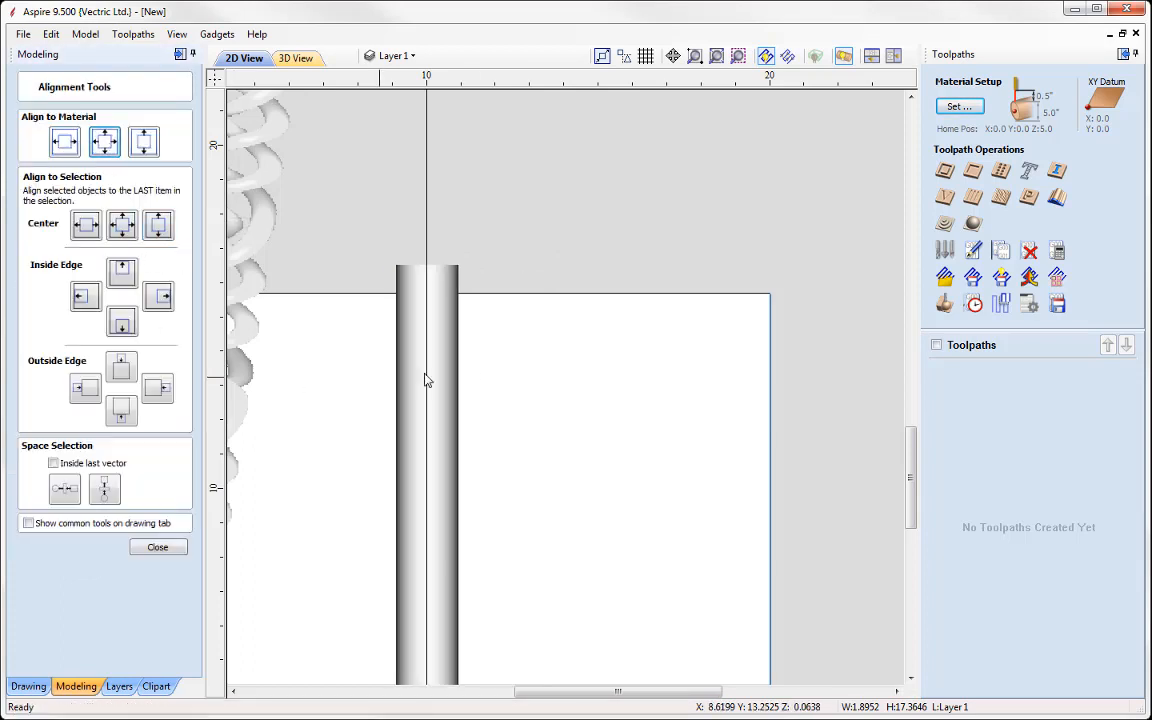
{"action": "middle_click_drag", "start_coordinate": [381, 383], "coordinate": [508, 250]}
{"action": "left_click", "coordinate": [157, 547]}
{"action": "scroll", "coordinate": [354, 452], "scroll_direction": "down", "scroll_amount": 3}
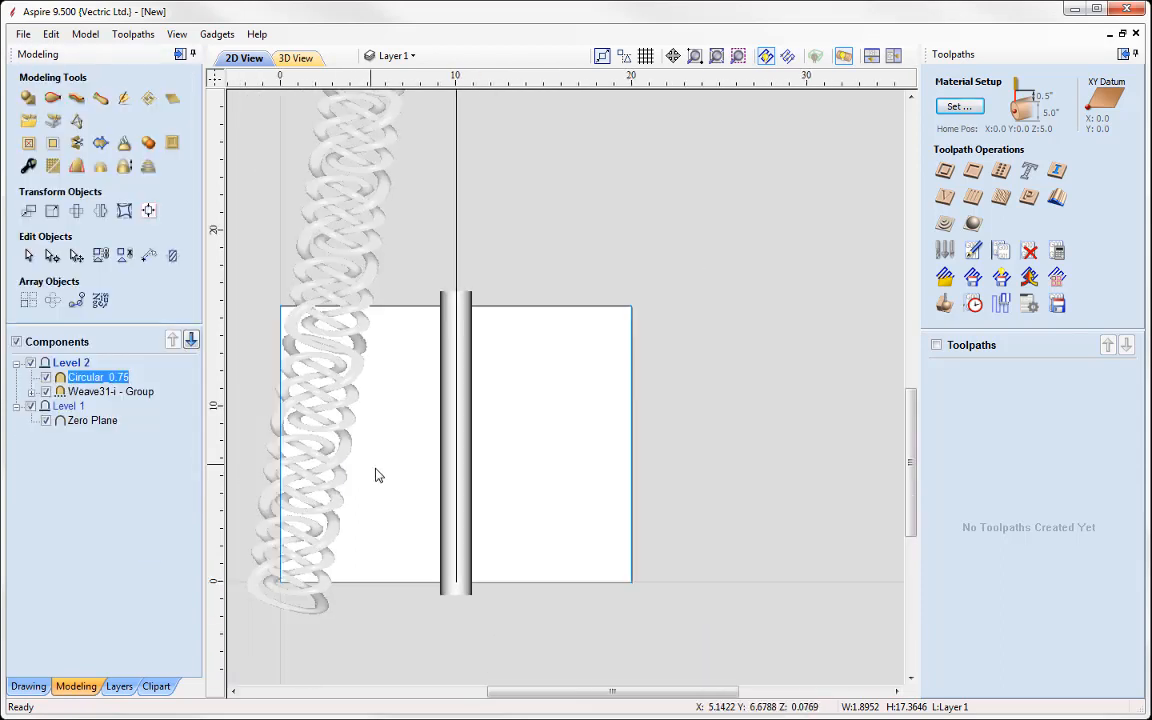
Step: Copy the centred circular tab onto the material's left edge and inspect both wrapped bands in 3D
{"action": "middle_click_drag", "start_coordinate": [408, 499], "coordinate": [506, 496]}
{"action": "left_click", "coordinate": [559, 584]}
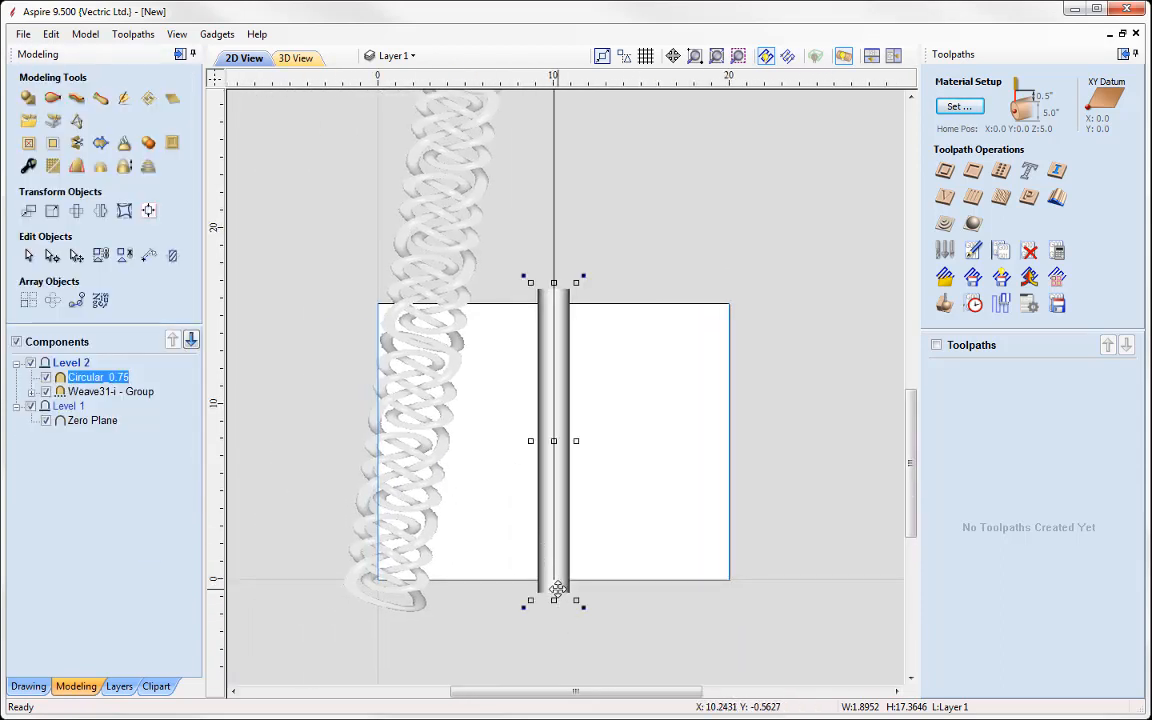
{"action": "left_click_drag", "start_coordinate": [553, 582], "coordinate": [385, 578]}
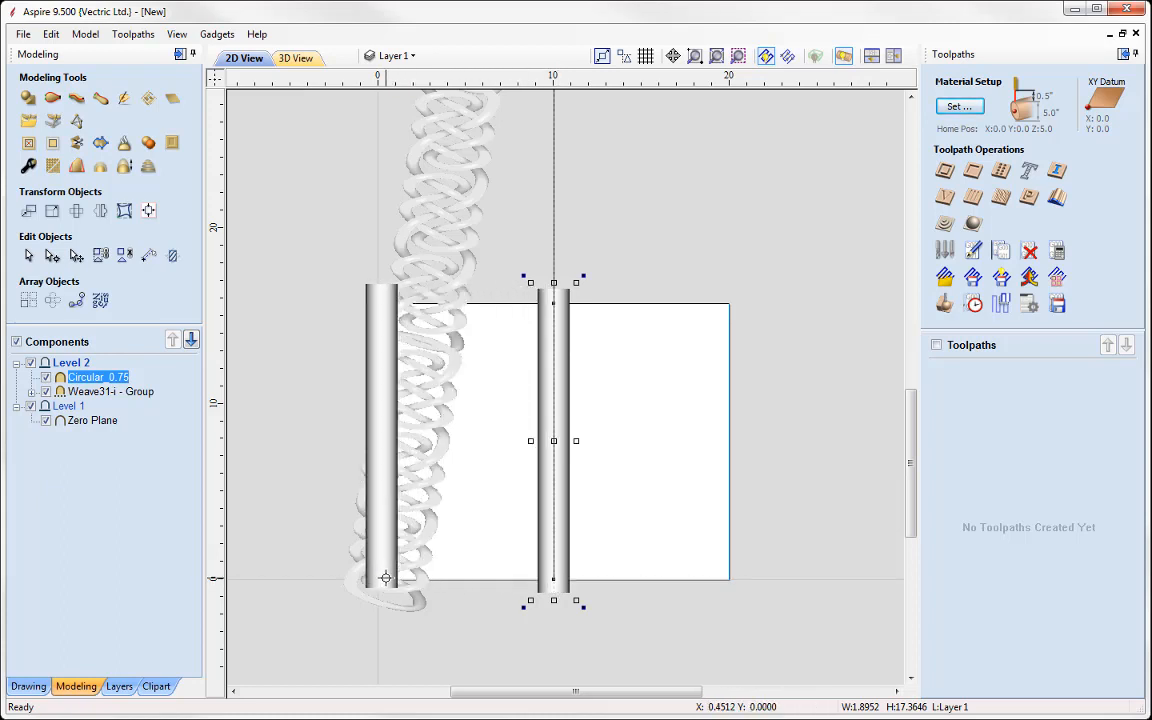
{"action": "left_click_drag", "start_coordinate": [385, 578], "coordinate": [383, 578]}
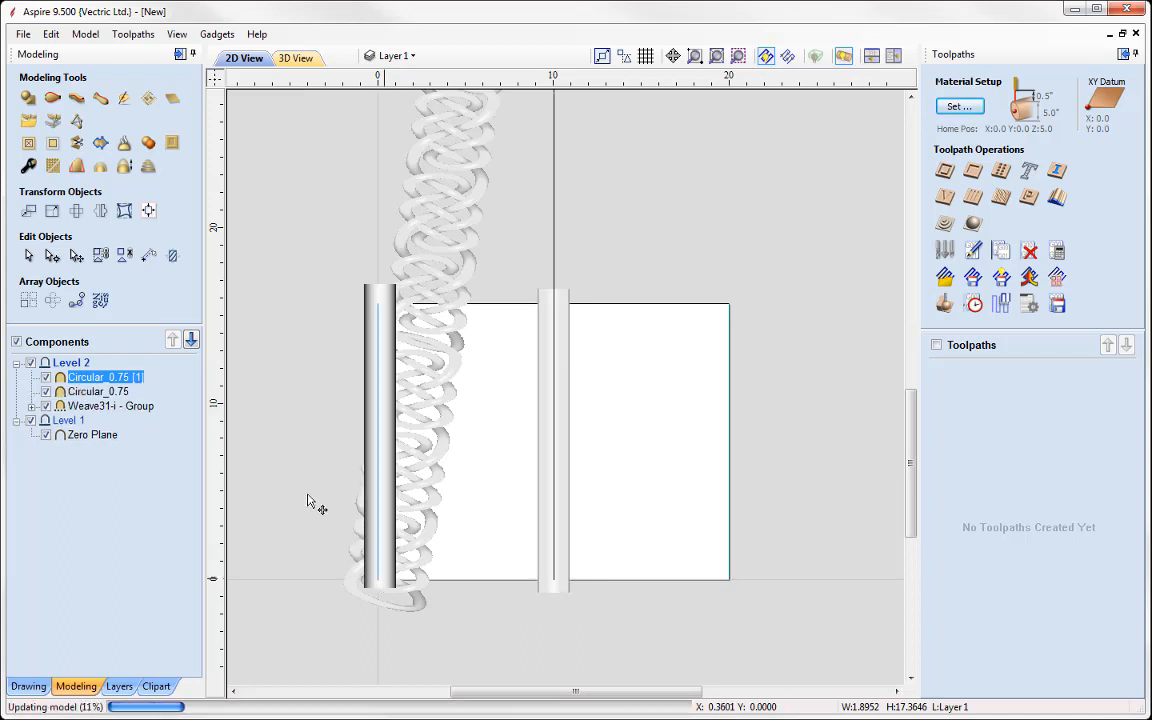
{"action": "left_click", "coordinate": [294, 58]}
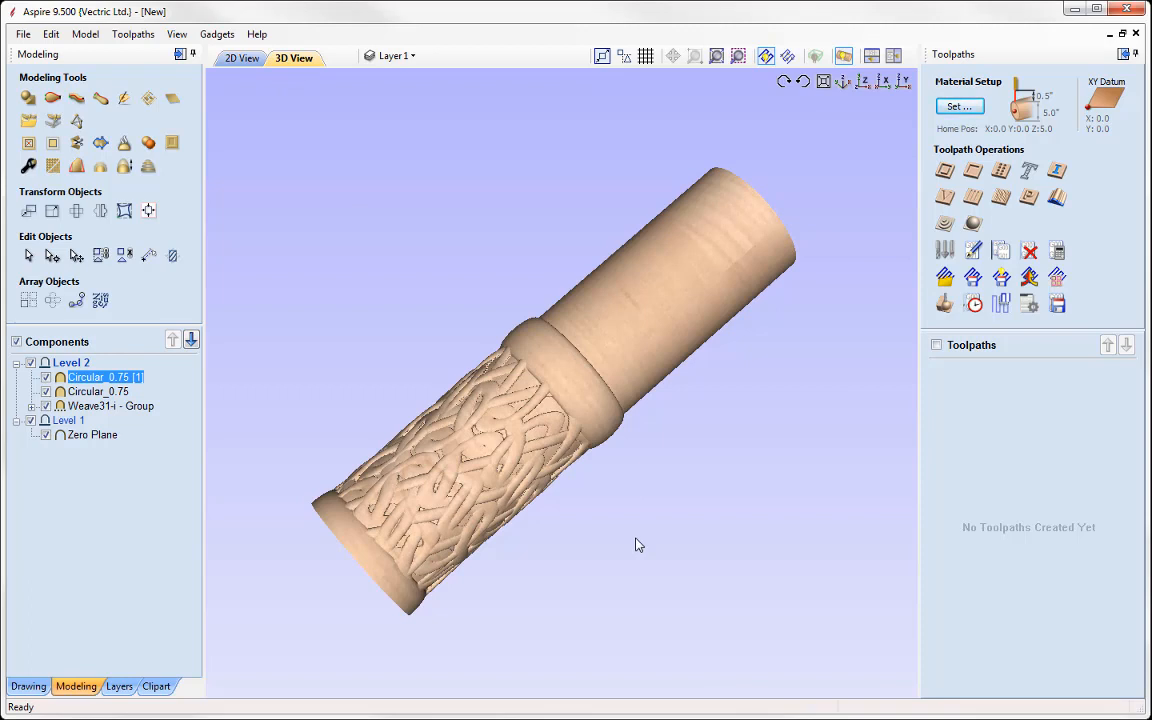
{"action": "left_click_drag", "start_coordinate": [464, 409], "coordinate": [541, 424]}
{"action": "left_click_drag", "start_coordinate": [531, 348], "coordinate": [480, 320]}
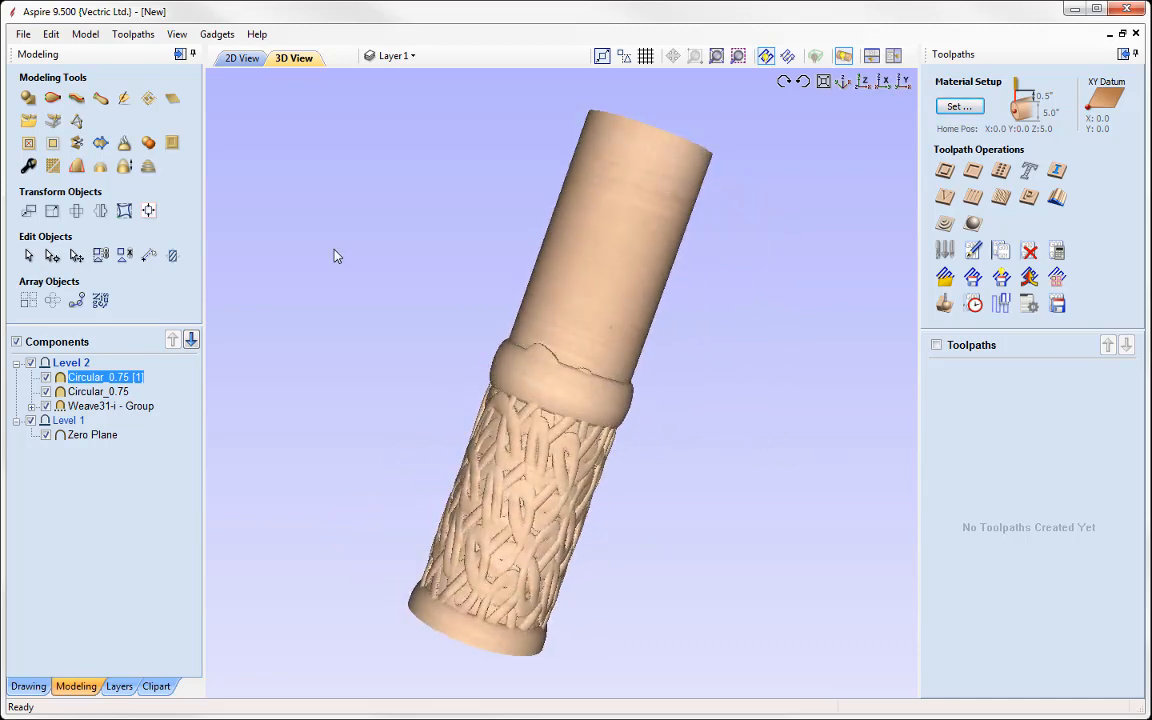
Step: Shorten the weave group to about 57.5 inches high from its top end and inspect the wrapped result in 3D
{"action": "left_click", "coordinate": [242, 58]}
{"action": "middle_click_drag", "start_coordinate": [586, 227], "coordinate": [563, 602]}
{"action": "middle_click_drag", "start_coordinate": [555, 298], "coordinate": [541, 572]}
{"action": "left_click", "coordinate": [487, 360]}
{"action": "left_click", "coordinate": [439, 263]}
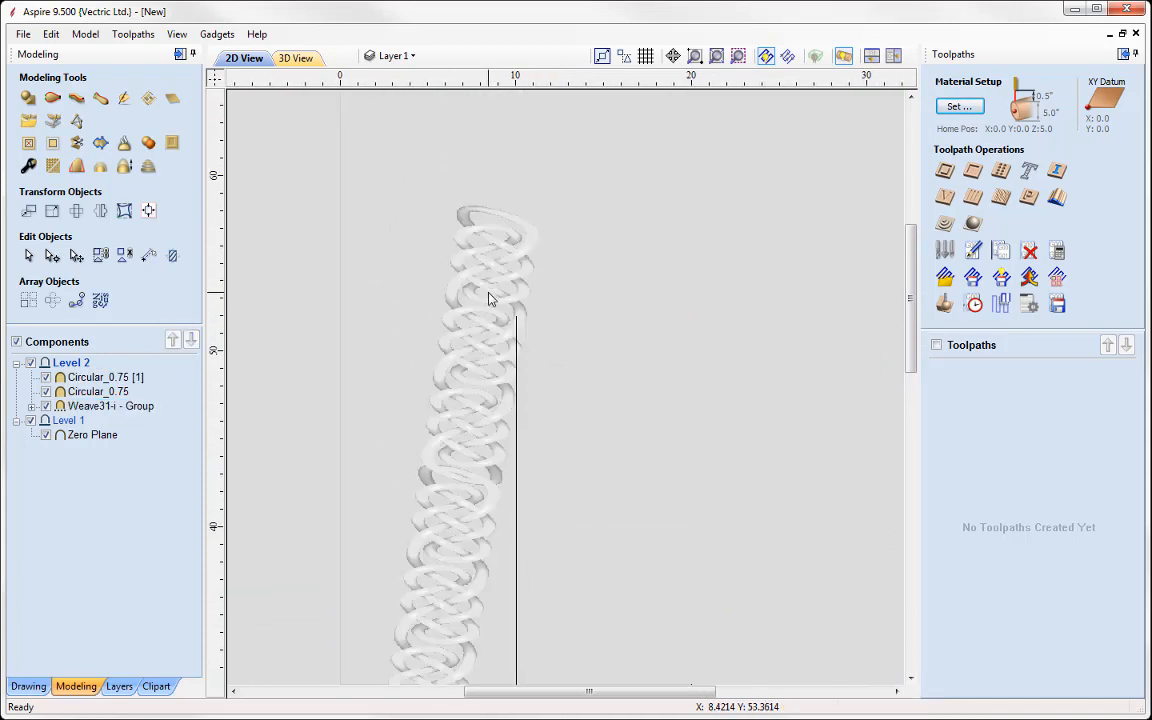
{"action": "left_click", "coordinate": [479, 258]}
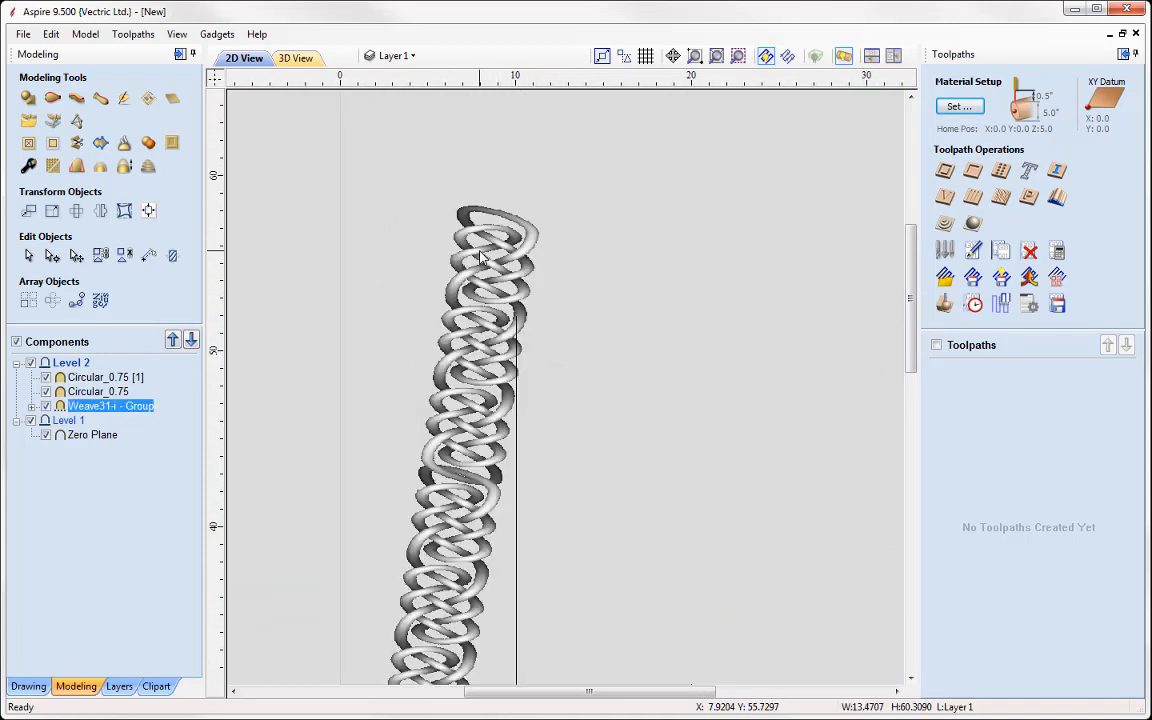
{"action": "left_click_drag", "start_coordinate": [422, 197], "coordinate": [404, 265]}
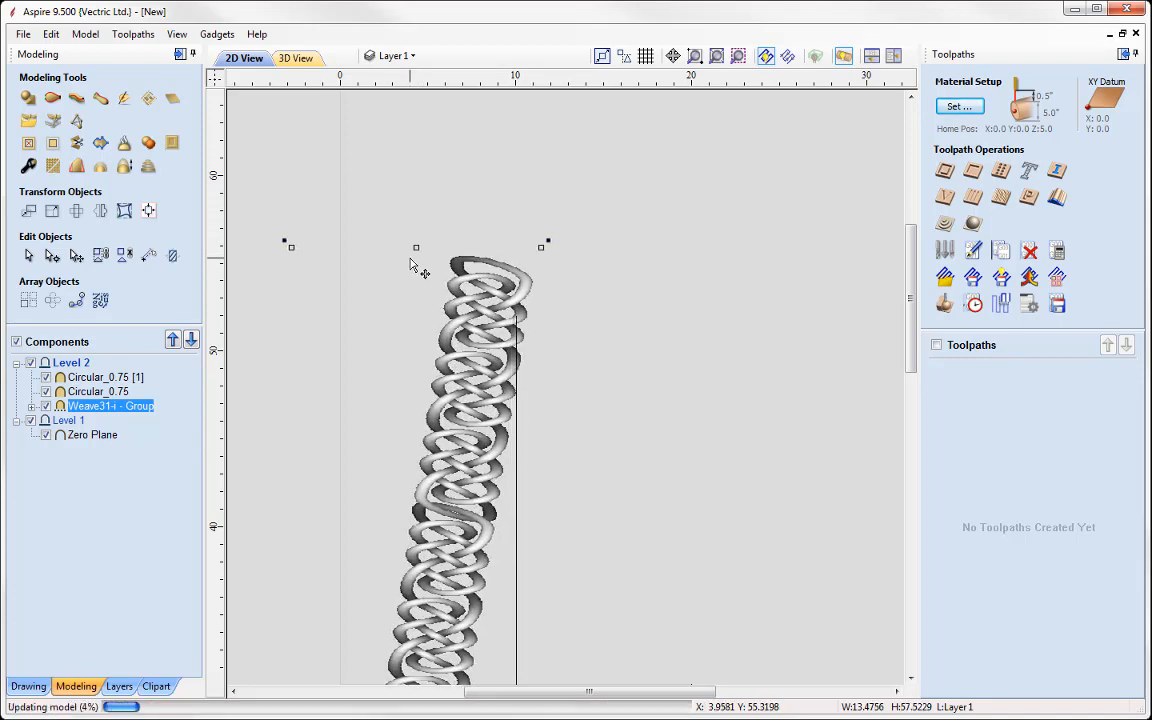
{"action": "left_click", "coordinate": [293, 58]}
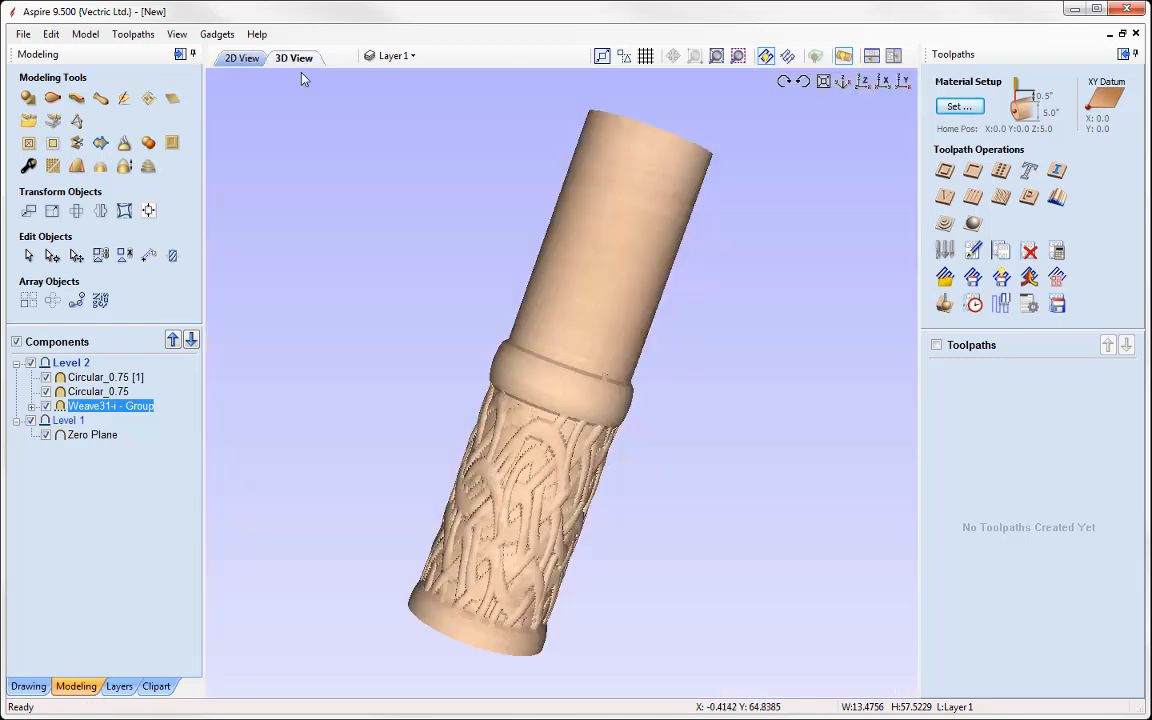
{"action": "left_click_drag", "start_coordinate": [687, 580], "coordinate": [653, 548]}
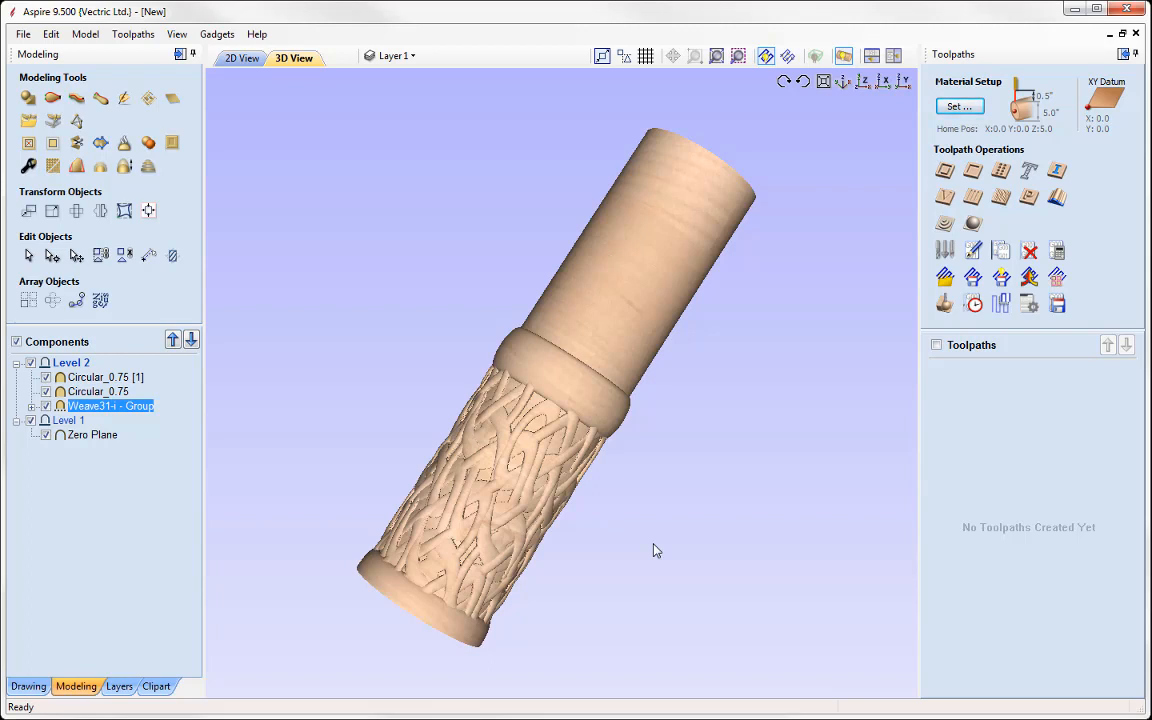
Step: Deselect the weave group in the 2D layout and open the Fluting Layout wrapping gadget
{"action": "left_click", "coordinate": [243, 58]}
{"action": "scroll", "coordinate": [632, 406], "scroll_direction": "down", "scroll_amount": 5}
{"action": "scroll", "coordinate": [657, 327], "scroll_direction": "up", "scroll_amount": 2}
{"action": "scroll", "coordinate": [656, 305], "scroll_direction": "up", "scroll_amount": 2}
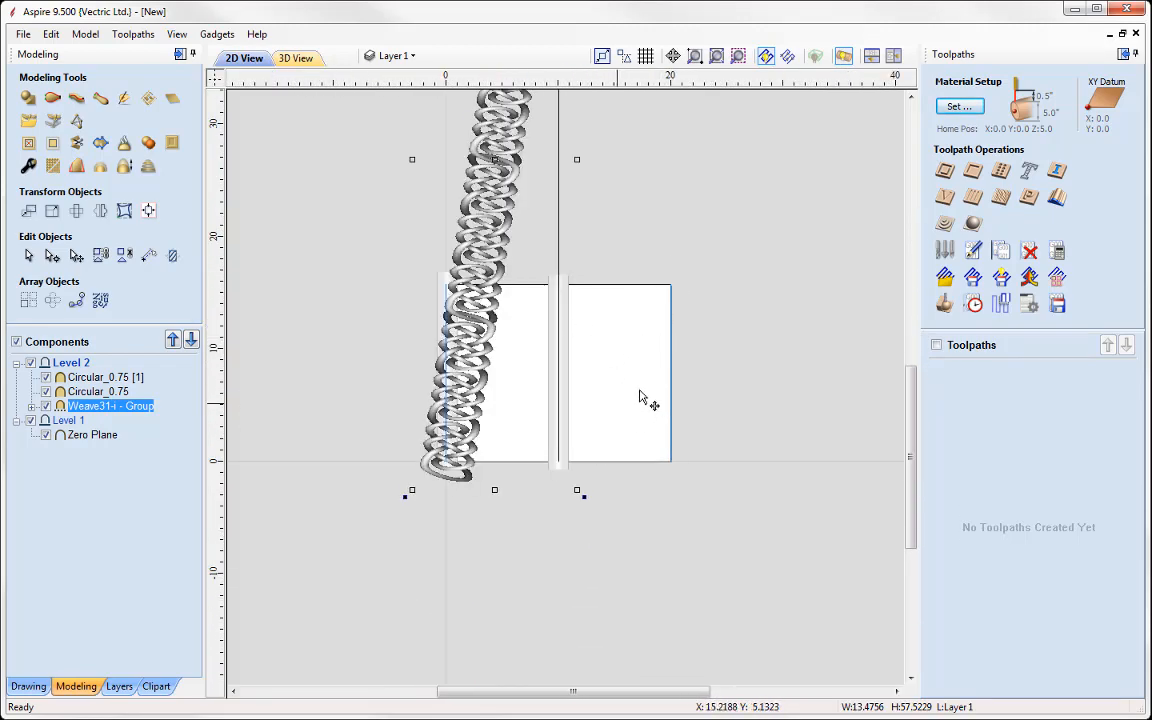
{"action": "left_click", "coordinate": [713, 423]}
{"action": "scroll", "coordinate": [714, 423], "scroll_direction": "up", "scroll_amount": 1}
{"action": "middle_click_drag", "start_coordinate": [716, 416], "coordinate": [828, 486]}
{"action": "scroll", "coordinate": [740, 506], "scroll_direction": "up", "scroll_amount": 1}
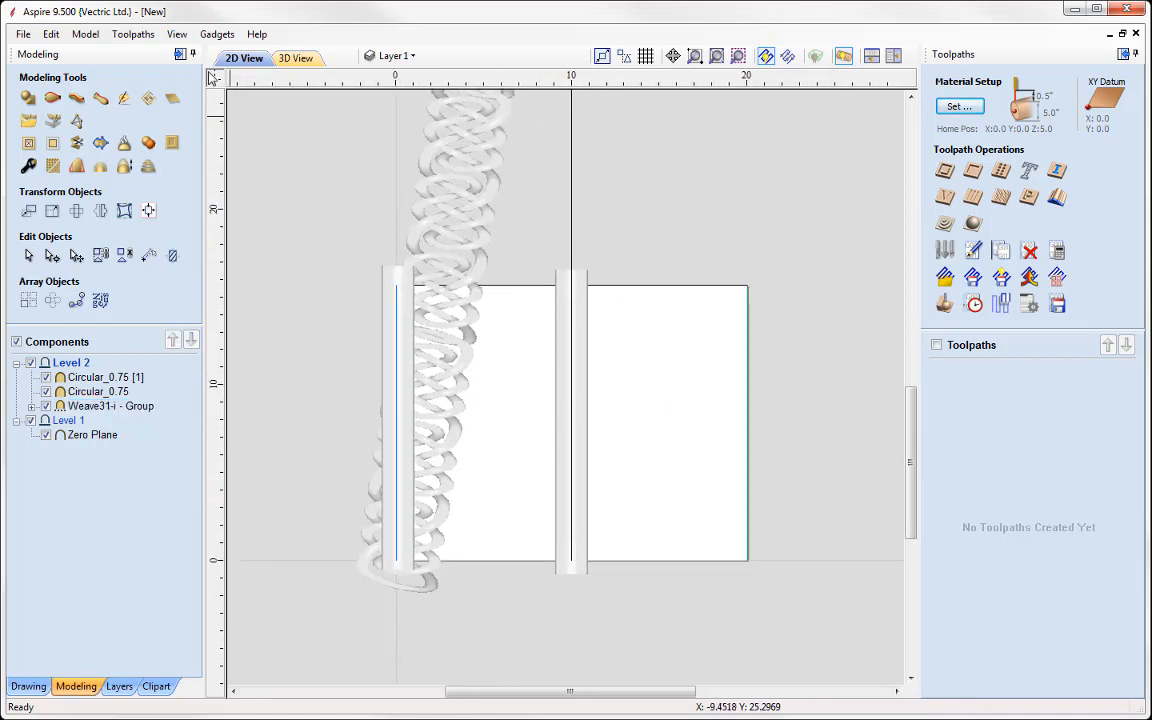
{"action": "left_click", "coordinate": [217, 35]}
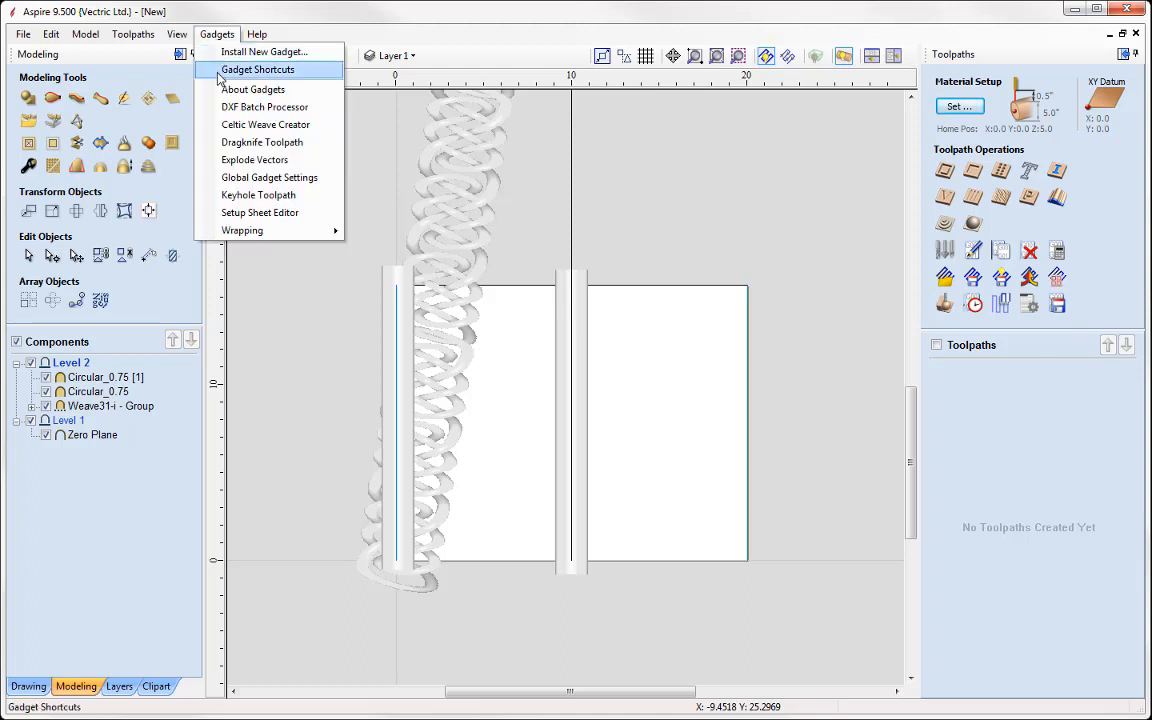
{"action": "mouse_move", "coordinate": [245, 230]}
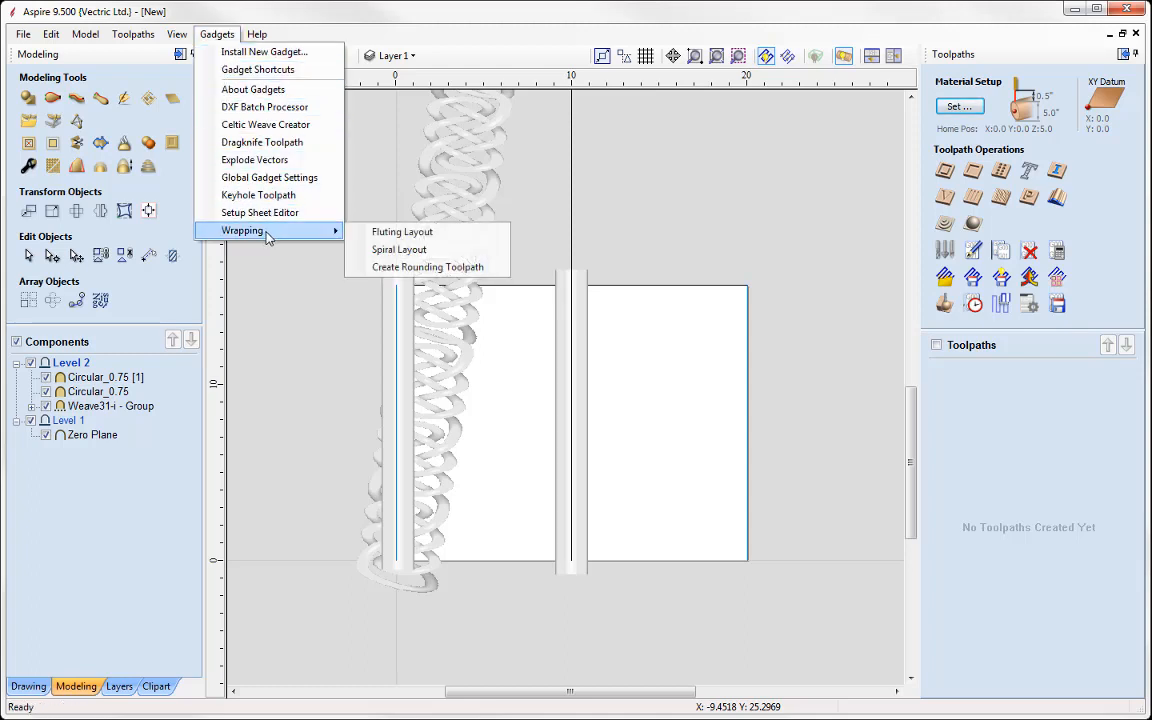
{"action": "left_click", "coordinate": [416, 233]}
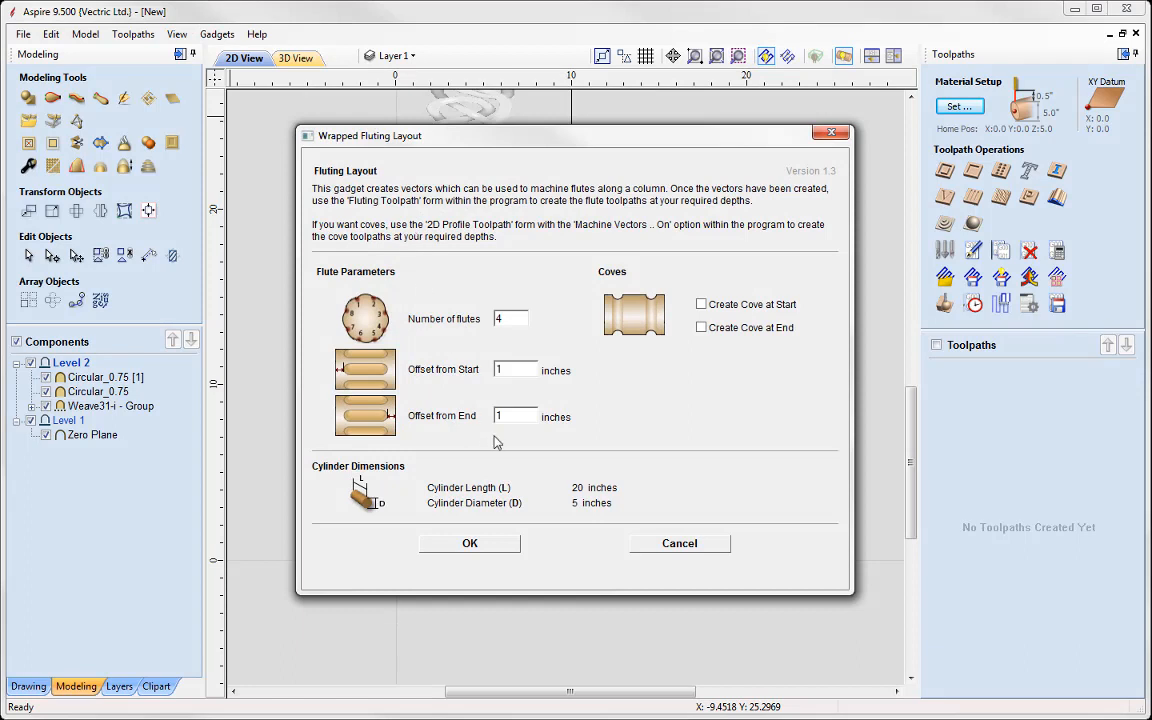
Step: Create wrapped flute vectors with 6 flutes, an 11.5-inch offset from the start and 1 inch from the end
{"action": "left_click_drag", "start_coordinate": [510, 323], "coordinate": [448, 325]}
{"action": "left_click_drag", "start_coordinate": [524, 149], "coordinate": [537, 450]}
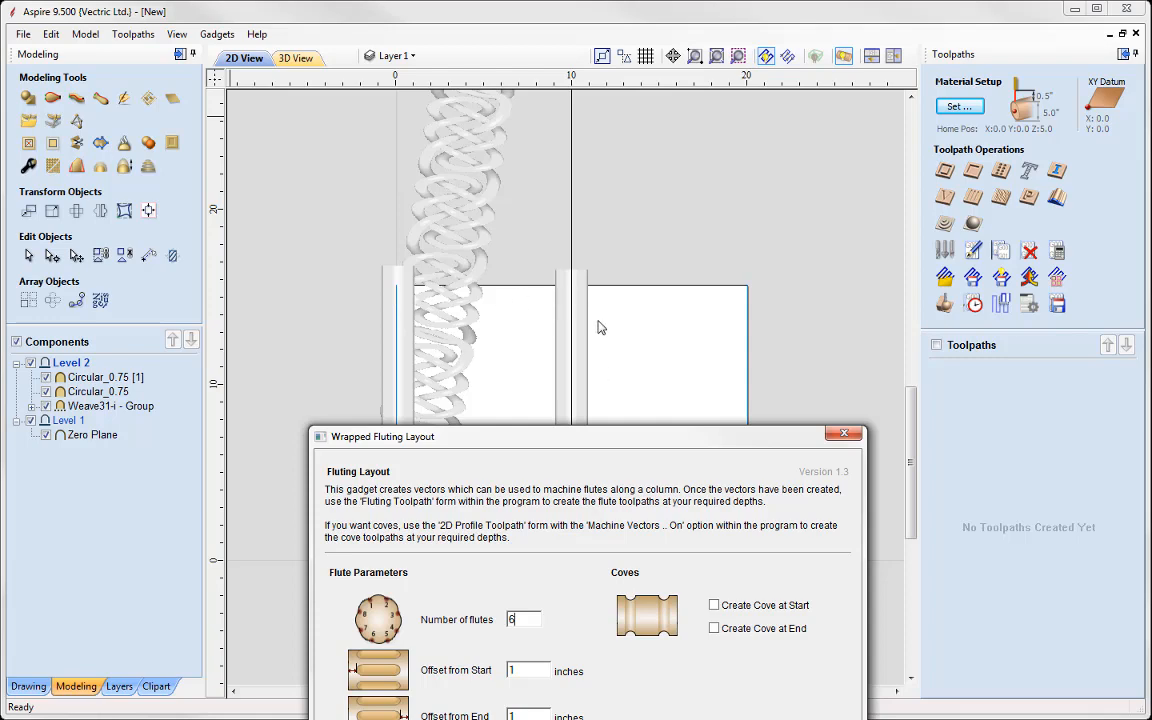
{"action": "left_click_drag", "start_coordinate": [594, 449], "coordinate": [587, 214]}
{"action": "double_click", "coordinate": [513, 457]}
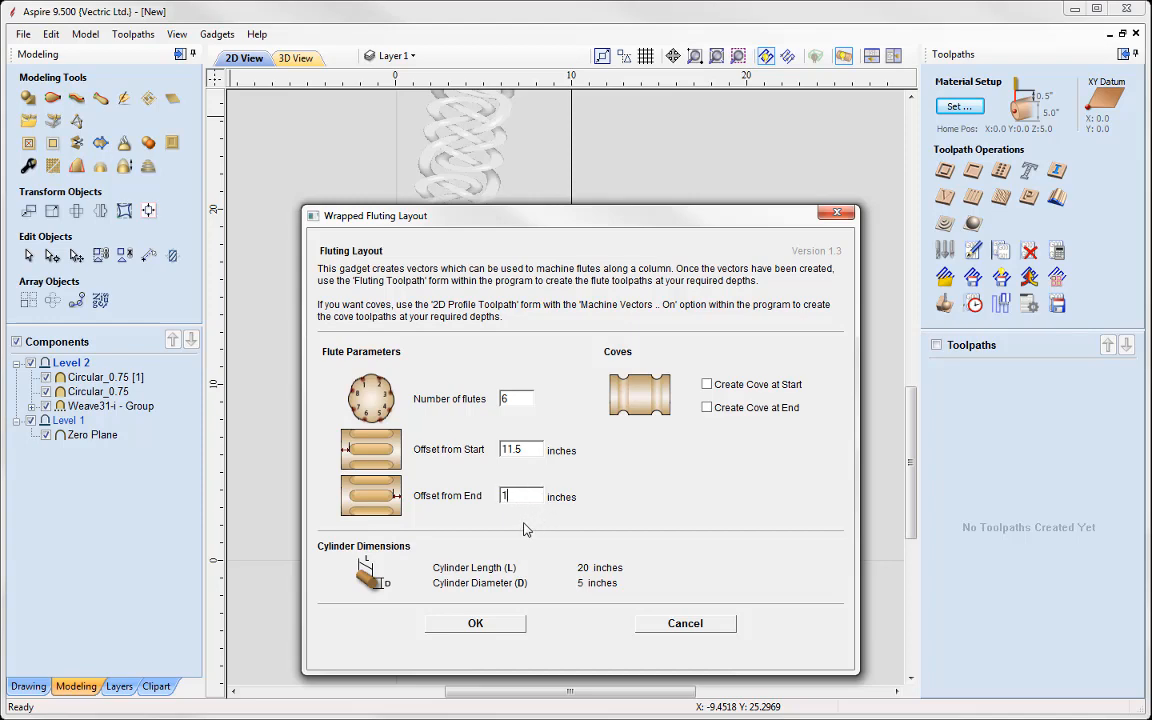
{"action": "left_click", "coordinate": [486, 626]}
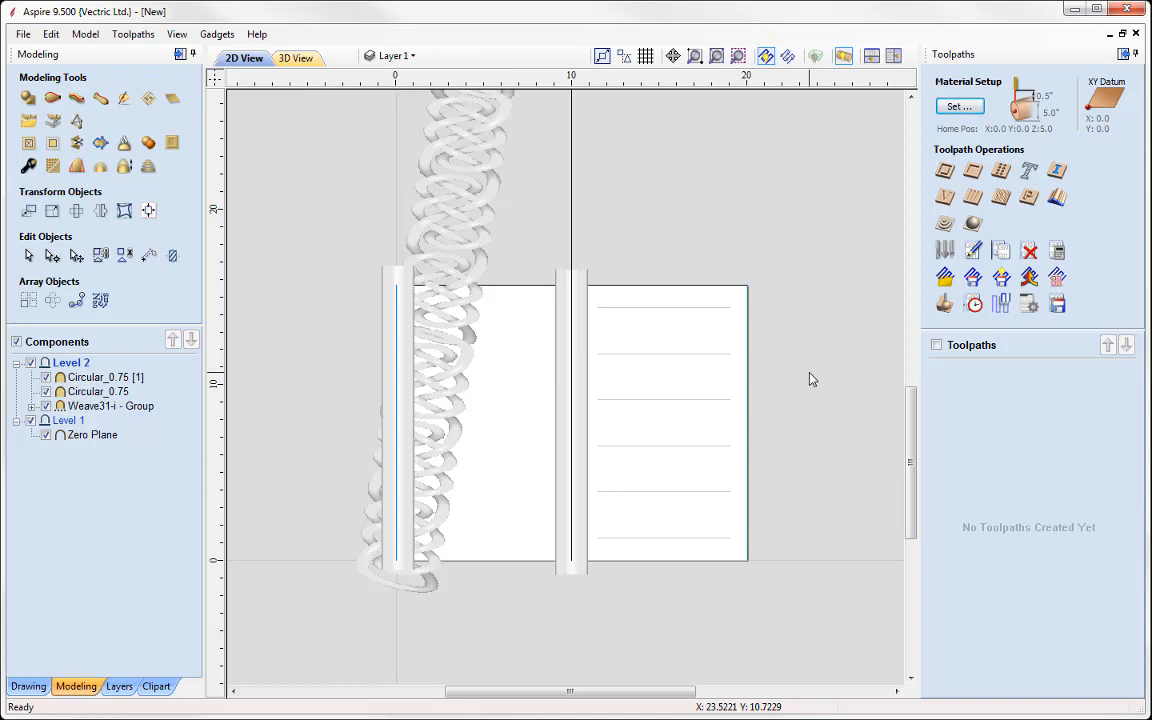
Step: Select all six flute vectors between the centre band and the material's right edge
{"action": "scroll", "coordinate": [704, 383], "scroll_direction": "up", "scroll_amount": 3}
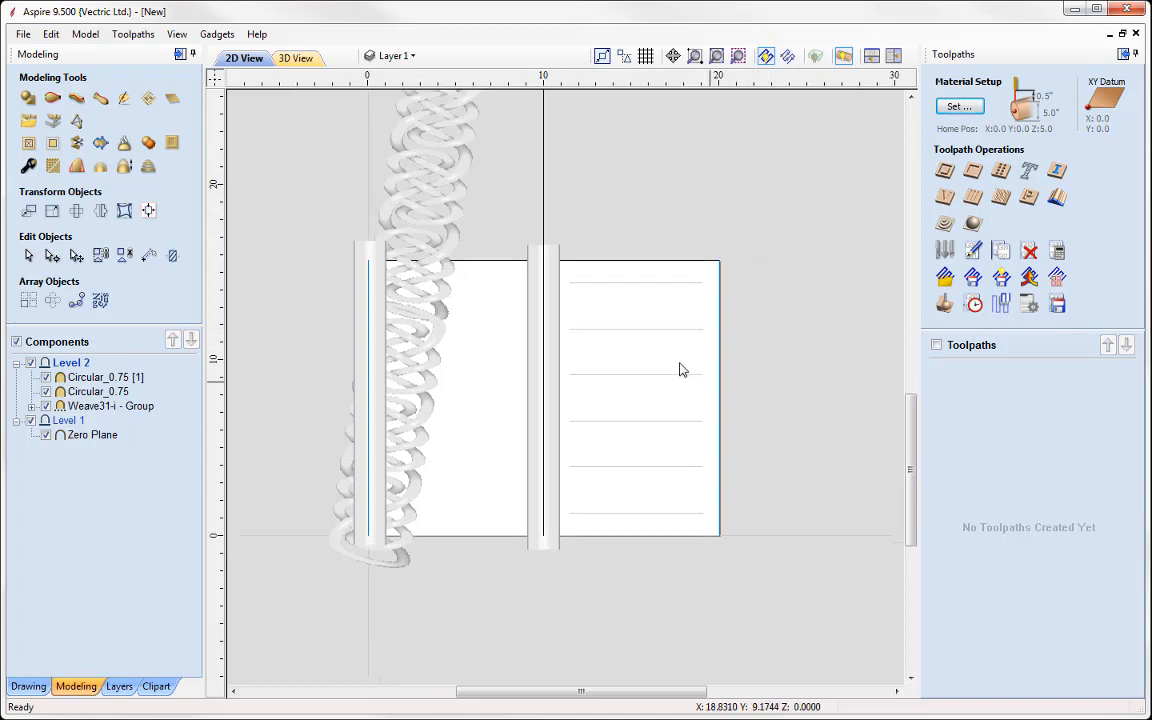
{"action": "middle_click_drag", "start_coordinate": [630, 383], "coordinate": [698, 390]}
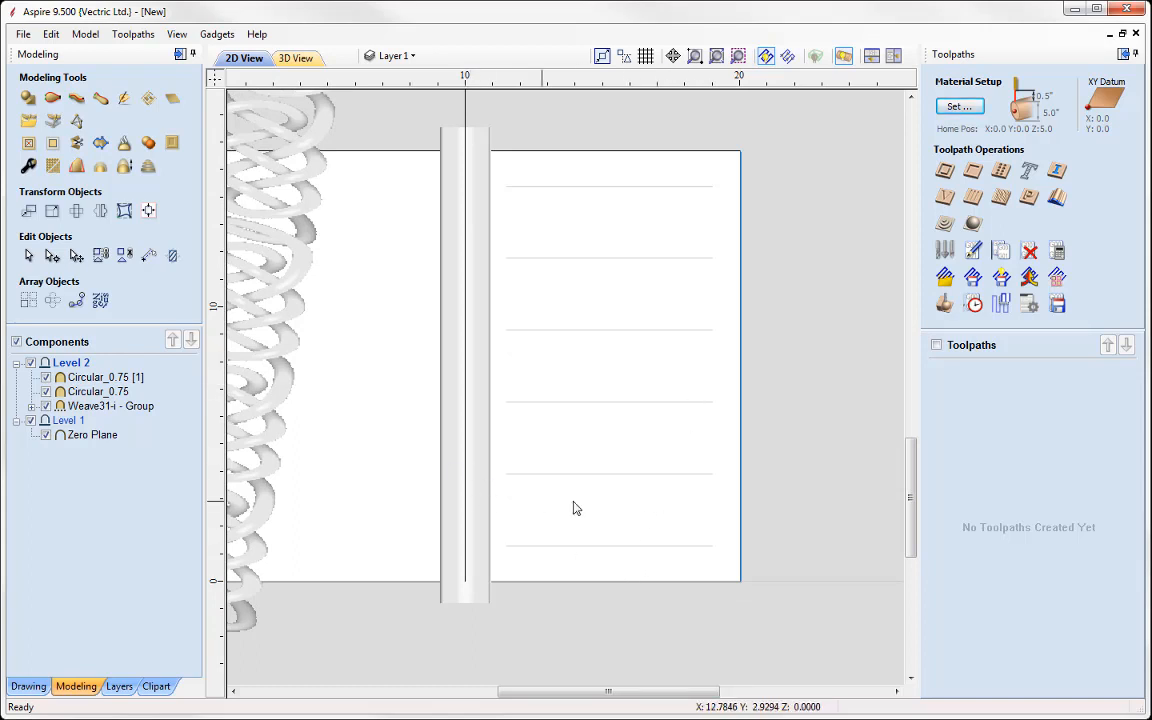
{"action": "left_click_drag", "start_coordinate": [732, 124], "coordinate": [609, 605]}
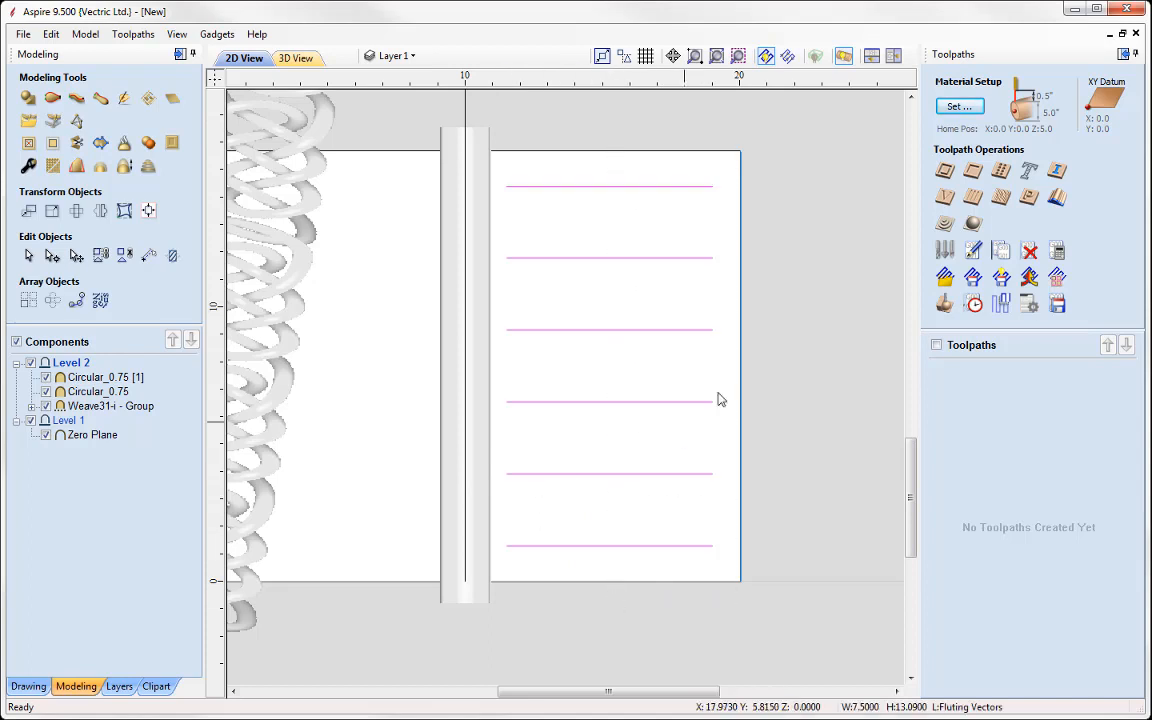
{"action": "left_click", "coordinate": [728, 175]}
{"action": "left_click_drag", "start_coordinate": [730, 130], "coordinate": [641, 633]}
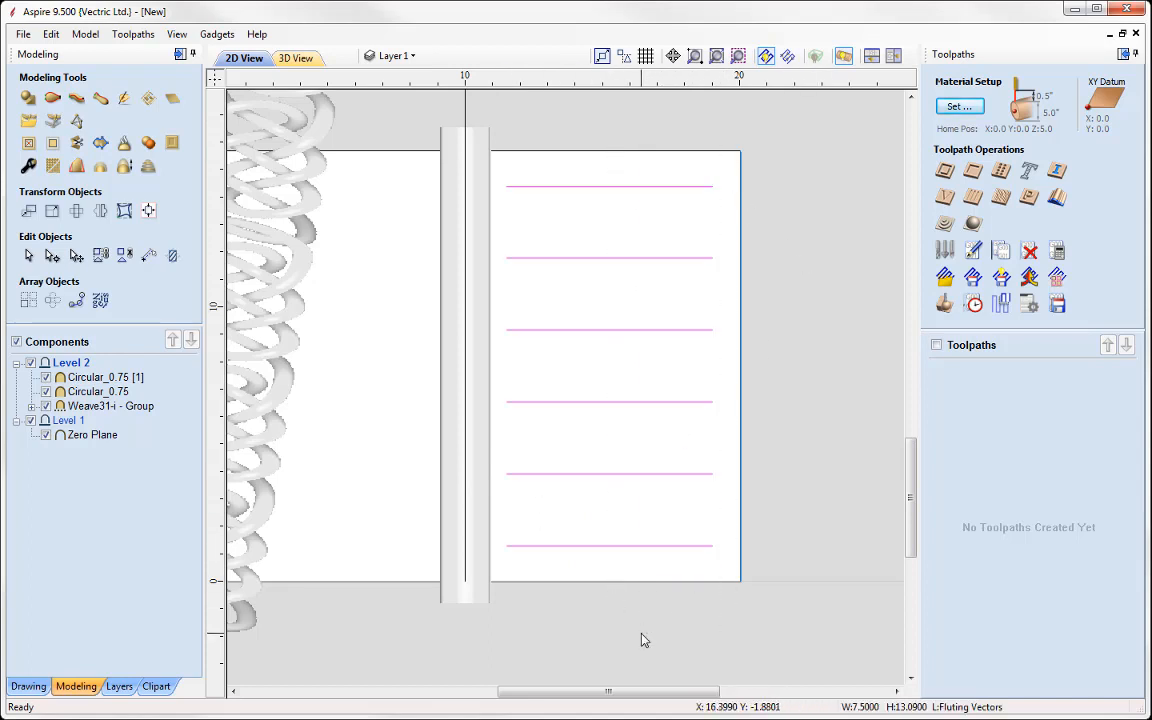
Step: Start a fluting toolpath for the selected vectors, accepting the material setup, with start depth .3 and flute depth .2 inches
{"action": "left_click", "coordinate": [179, 55]}
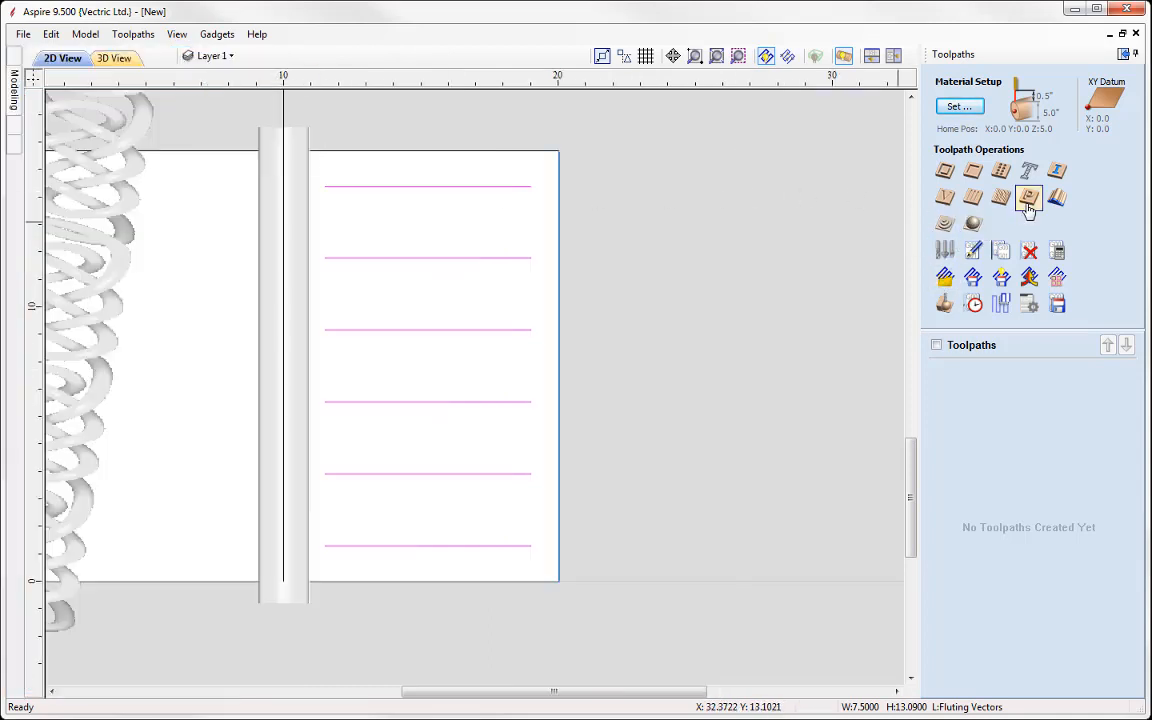
{"action": "left_click", "coordinate": [975, 200]}
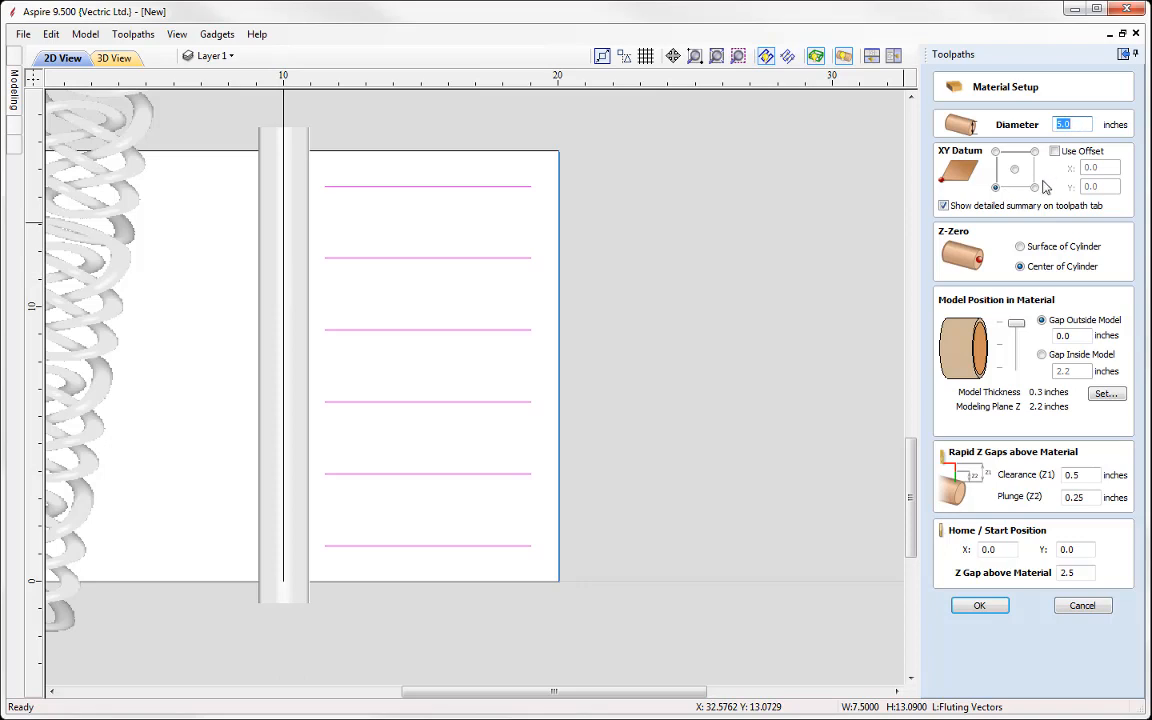
{"action": "left_click", "coordinate": [979, 605]}
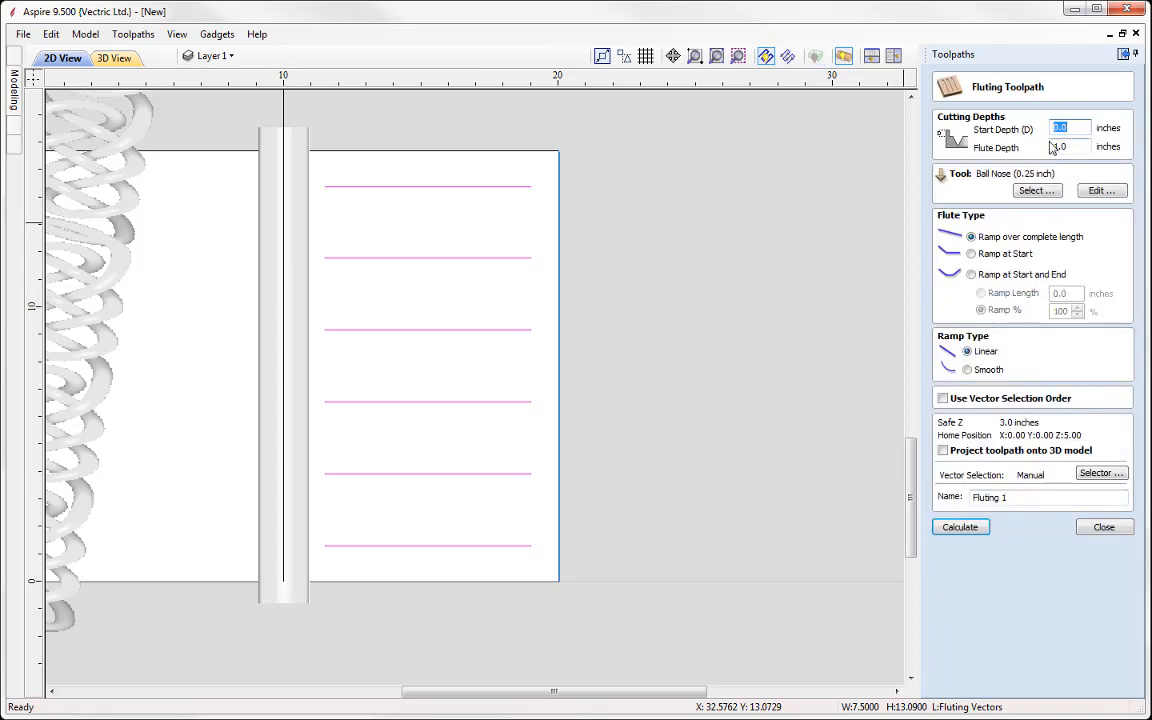
{"action": "type", "text": ".3"}
{"action": "key", "text": "Tab"}
Step: Copy the 0.25-inch ball nose as Ball Nose (1 inch), with 1-inch diameter and .25-inch pass depth, and select it for the fluting toolpath
{"action": "left_click", "coordinate": [1036, 191]}
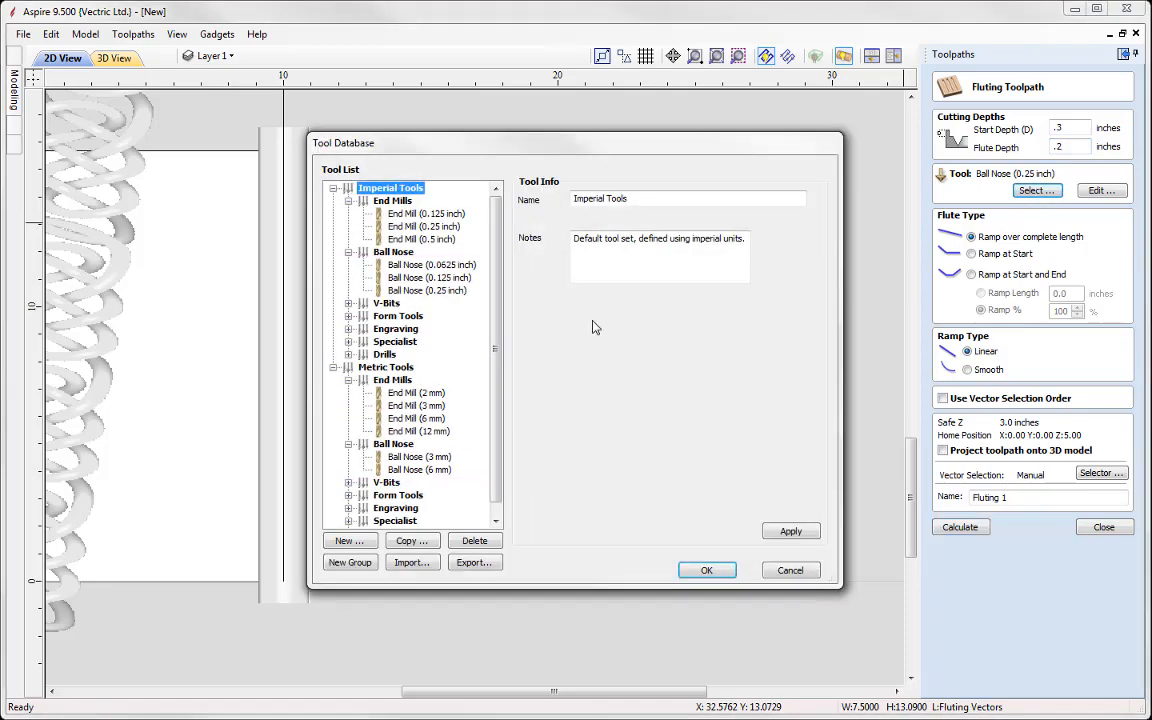
{"action": "left_click", "coordinate": [426, 290]}
{"action": "left_click", "coordinate": [421, 542]}
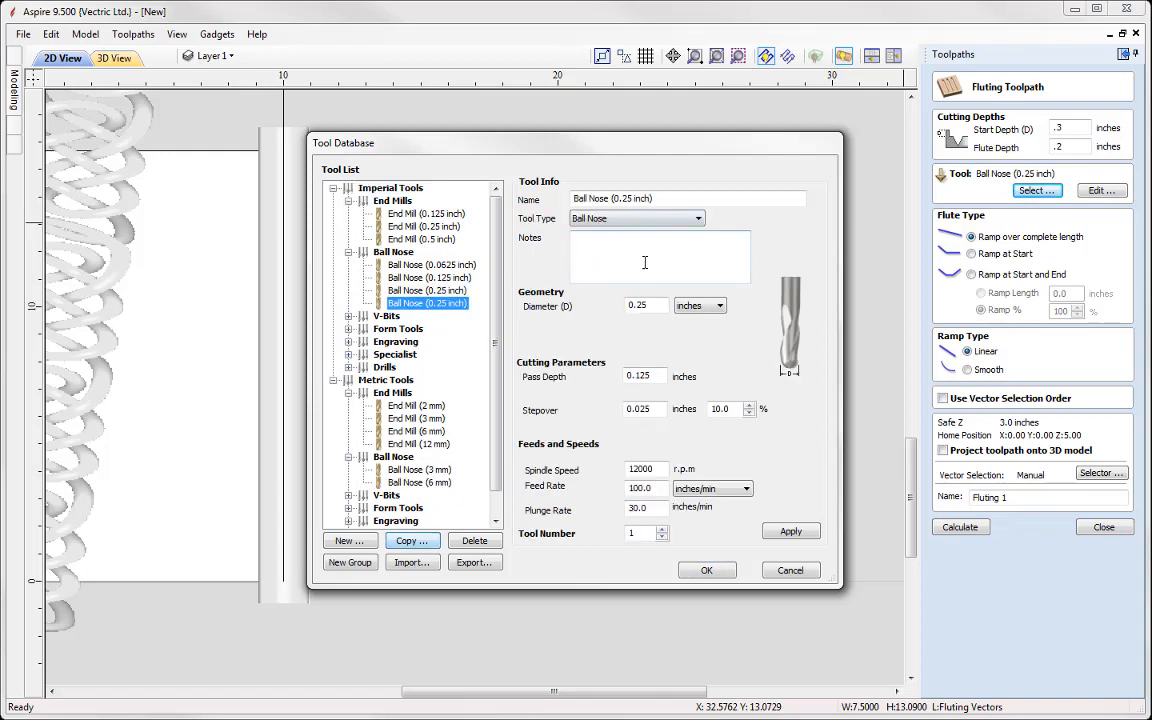
{"action": "type", "text": "1"}
{"action": "left_click", "coordinate": [634, 198]}
{"action": "left_click_drag", "start_coordinate": [623, 198], "coordinate": [612, 198]}
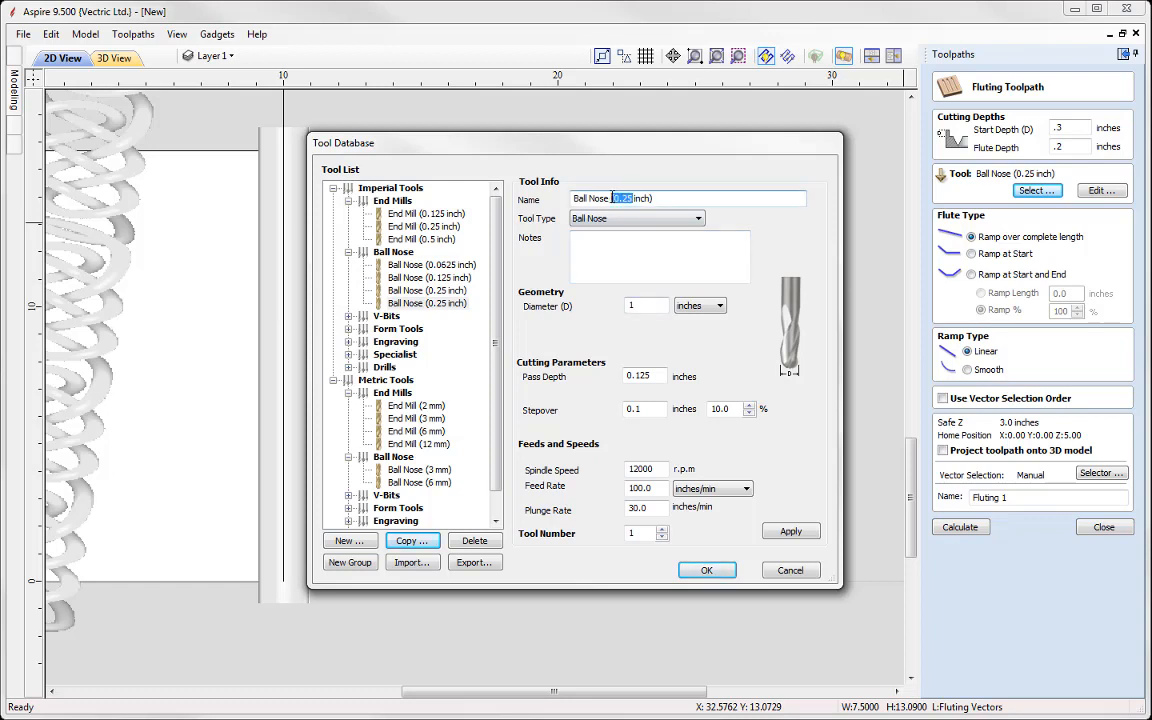
{"action": "type", "text": "1"}
{"action": "left_click_drag", "start_coordinate": [662, 376], "coordinate": [565, 380]}
{"action": "type", "text": "."}
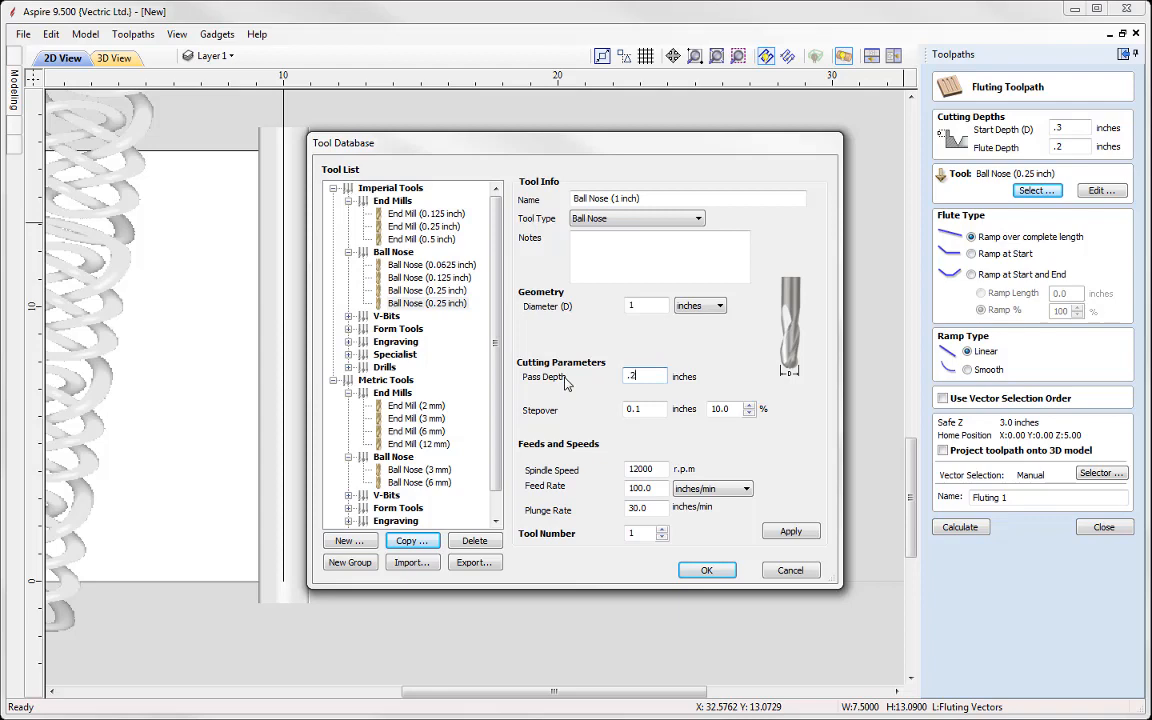
{"action": "type", "text": "25"}
{"action": "left_click", "coordinate": [700, 569]}
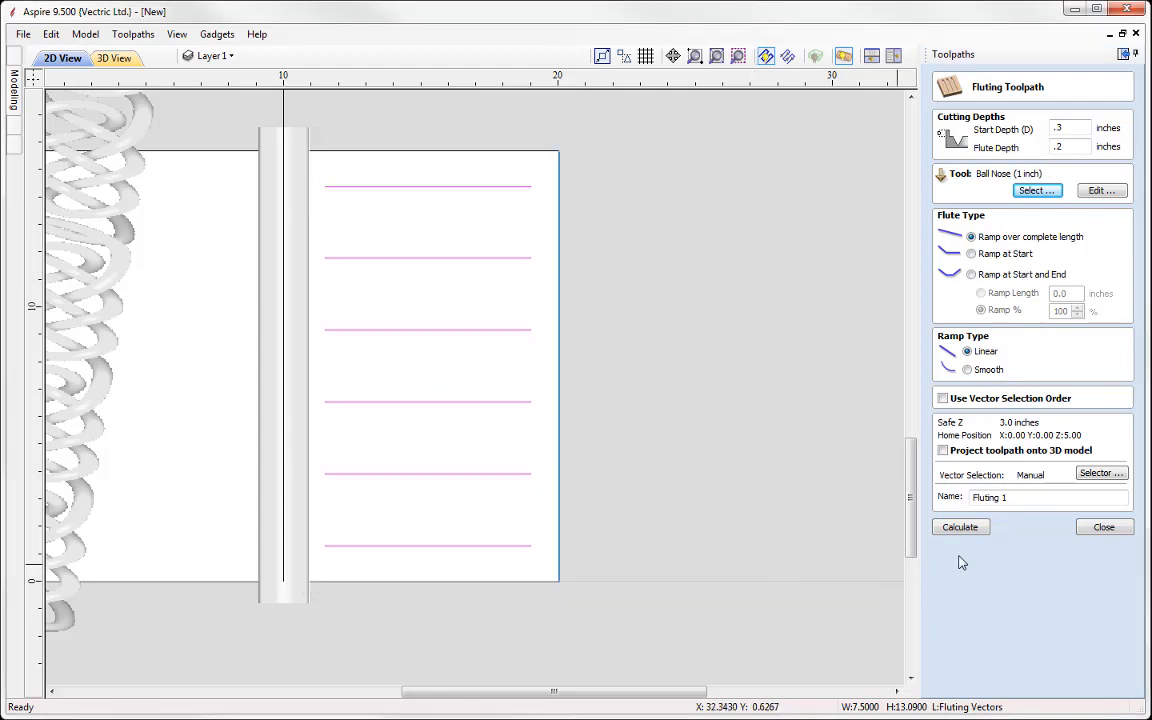
Step: Calculate the fluting toolpath with percentage-based ramps at start and end and a smooth ramp type, and inspect it on the cylinder
{"action": "left_click", "coordinate": [970, 274]}
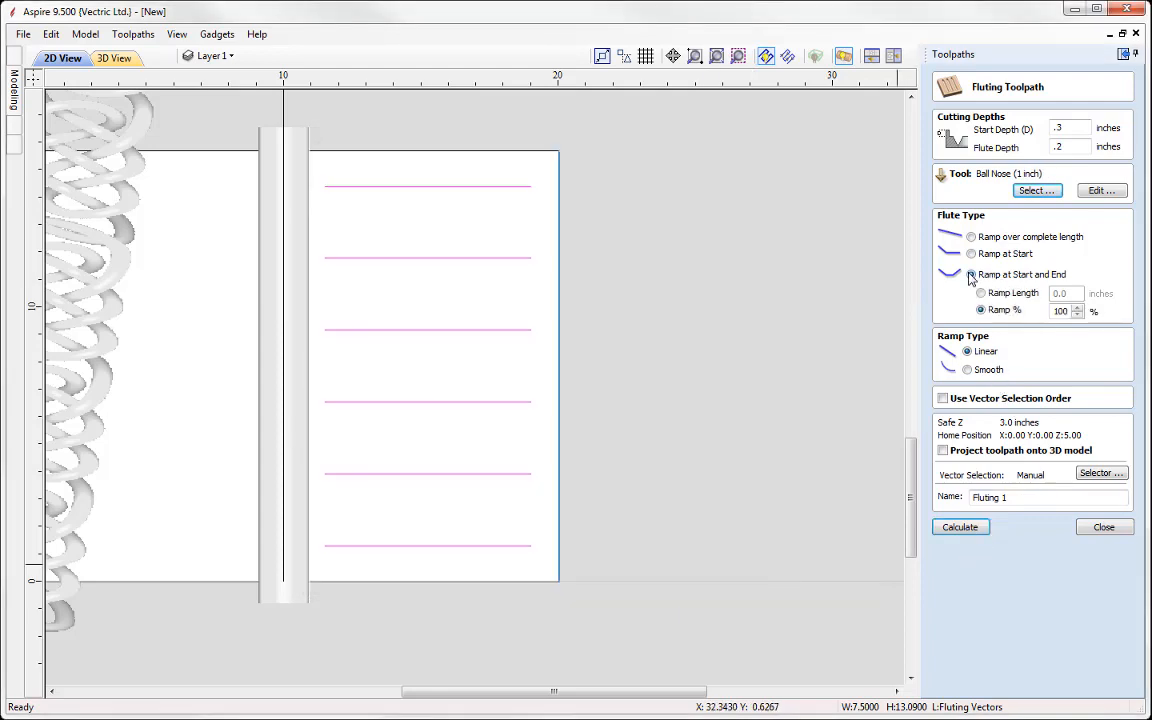
{"action": "double_click", "coordinate": [1057, 312]}
{"action": "left_click", "coordinate": [976, 371]}
{"action": "left_click", "coordinate": [962, 527]}
{"action": "left_click_drag", "start_coordinate": [674, 424], "coordinate": [726, 554]}
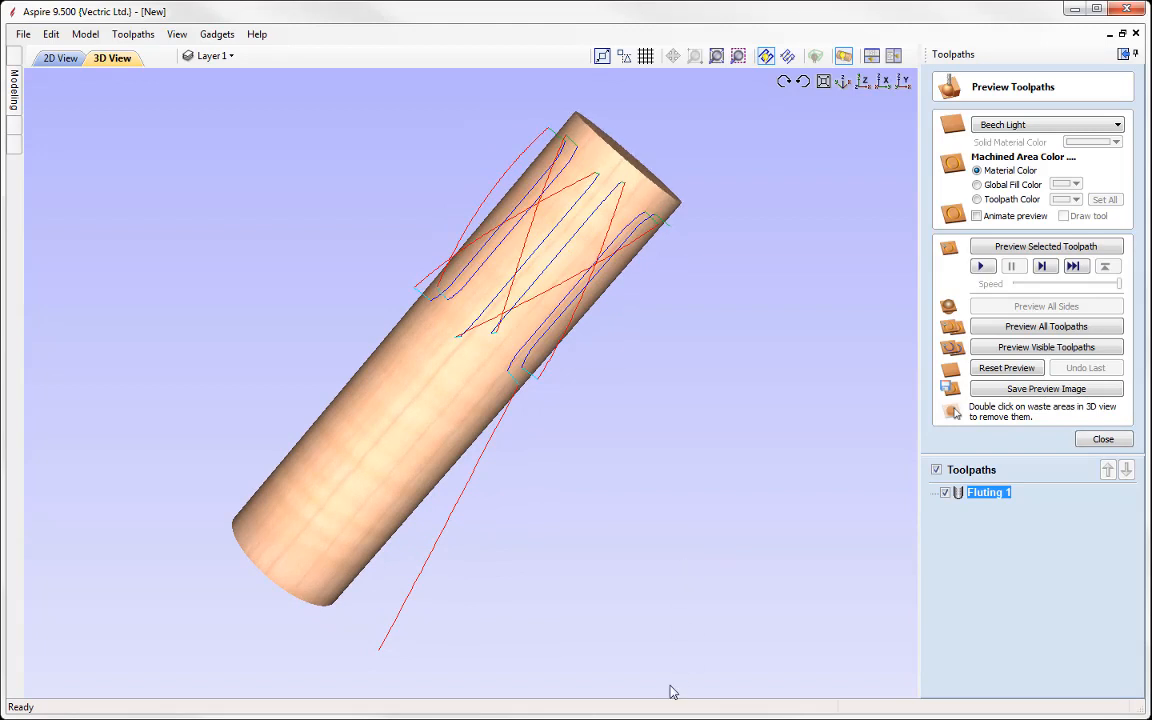
{"action": "left_click_drag", "start_coordinate": [496, 687], "coordinate": [406, 617]}
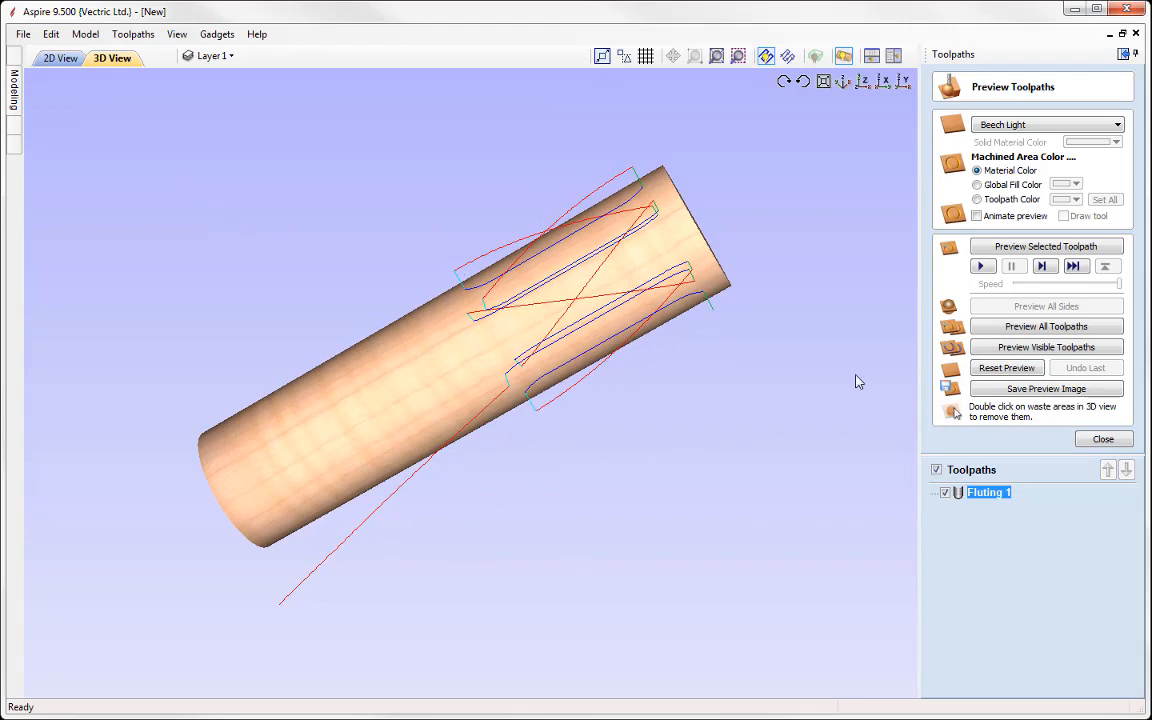
{"action": "left_click", "coordinate": [1103, 439]}
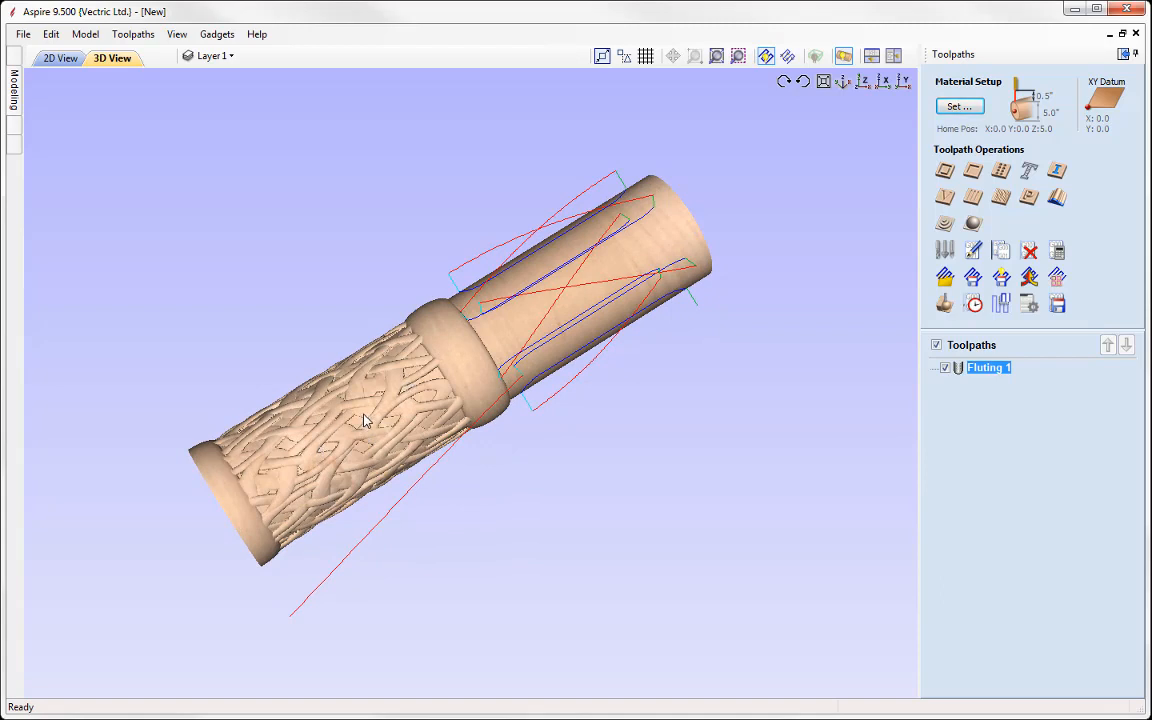
Step: Calculate a 3D finishing toolpath with the 0.25-inch ball nose, model boundary and 90-degree raster, and preview all toolpaths
{"action": "left_click", "coordinate": [975, 226]}
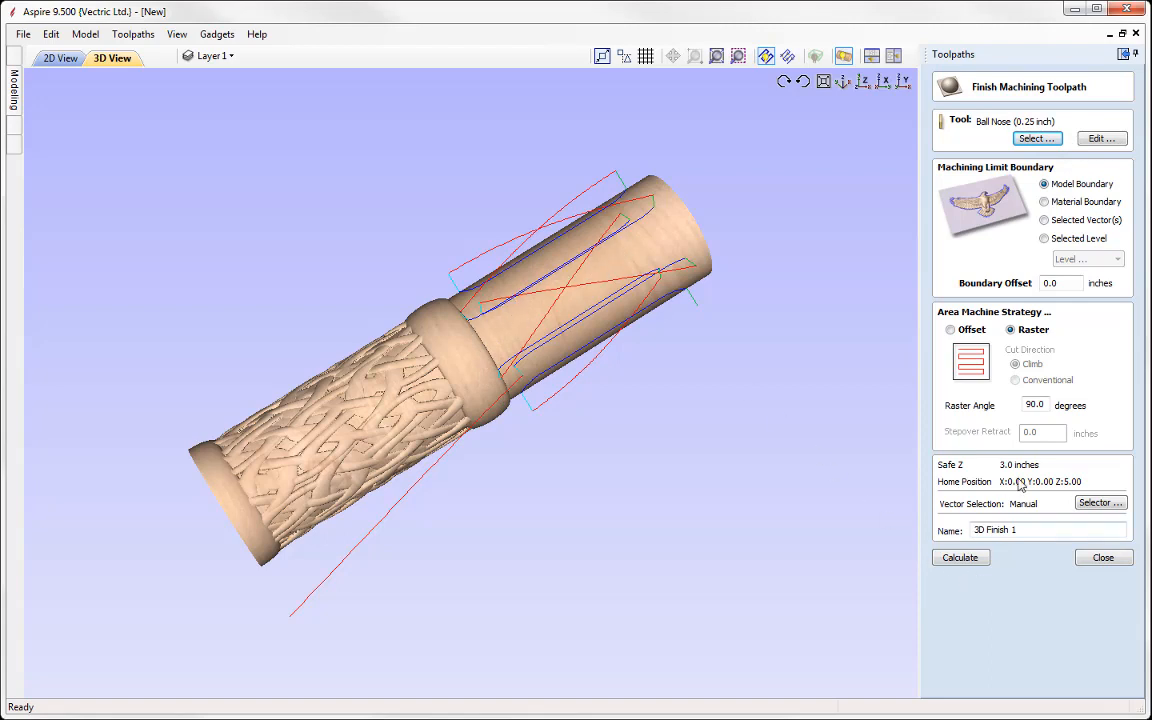
{"action": "left_click", "coordinate": [963, 559]}
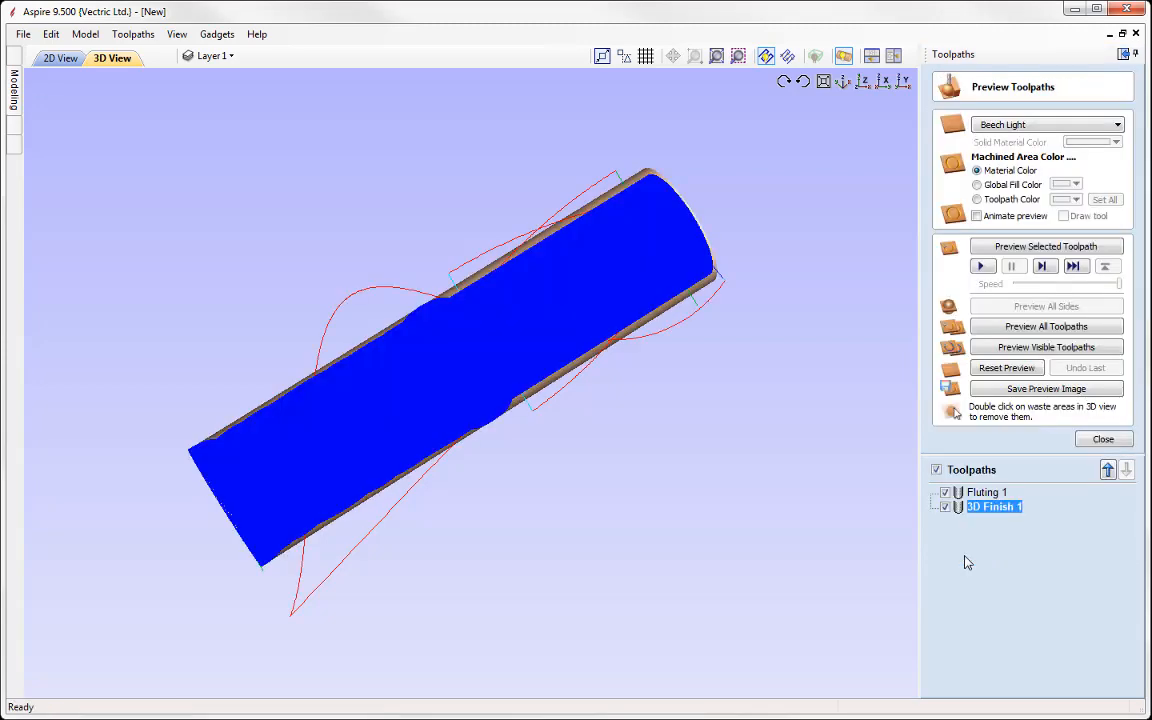
{"action": "left_click", "coordinate": [1042, 328]}
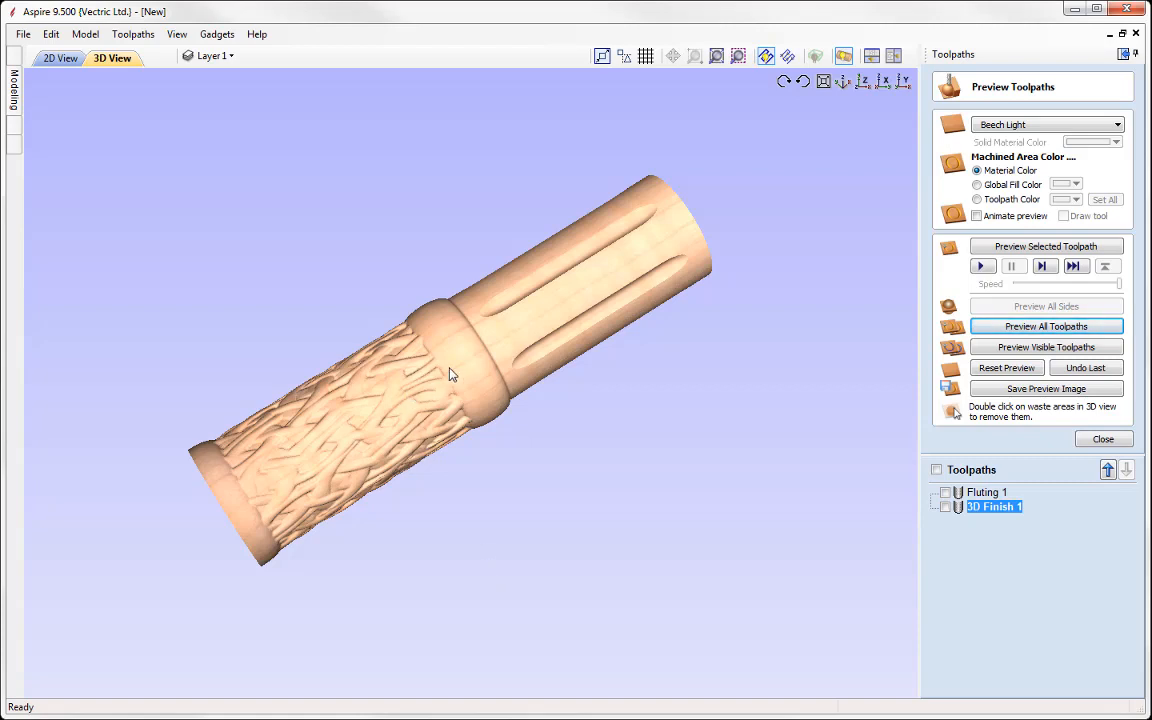
{"action": "left_click_drag", "start_coordinate": [430, 365], "coordinate": [392, 405]}
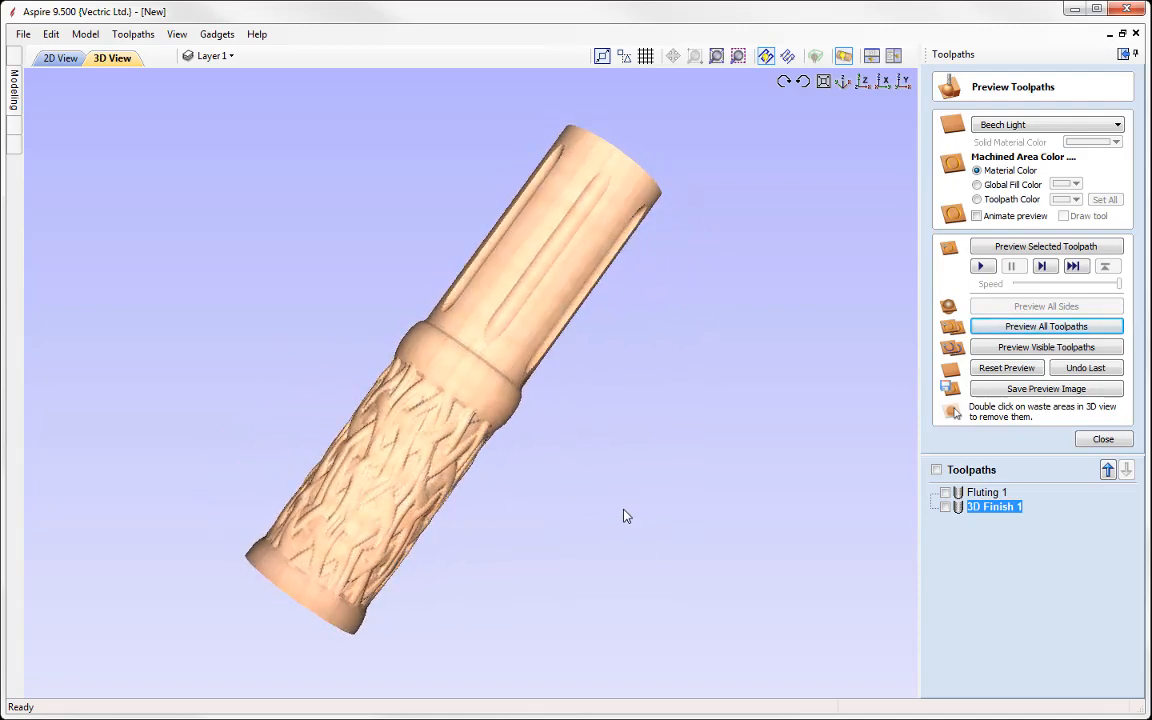
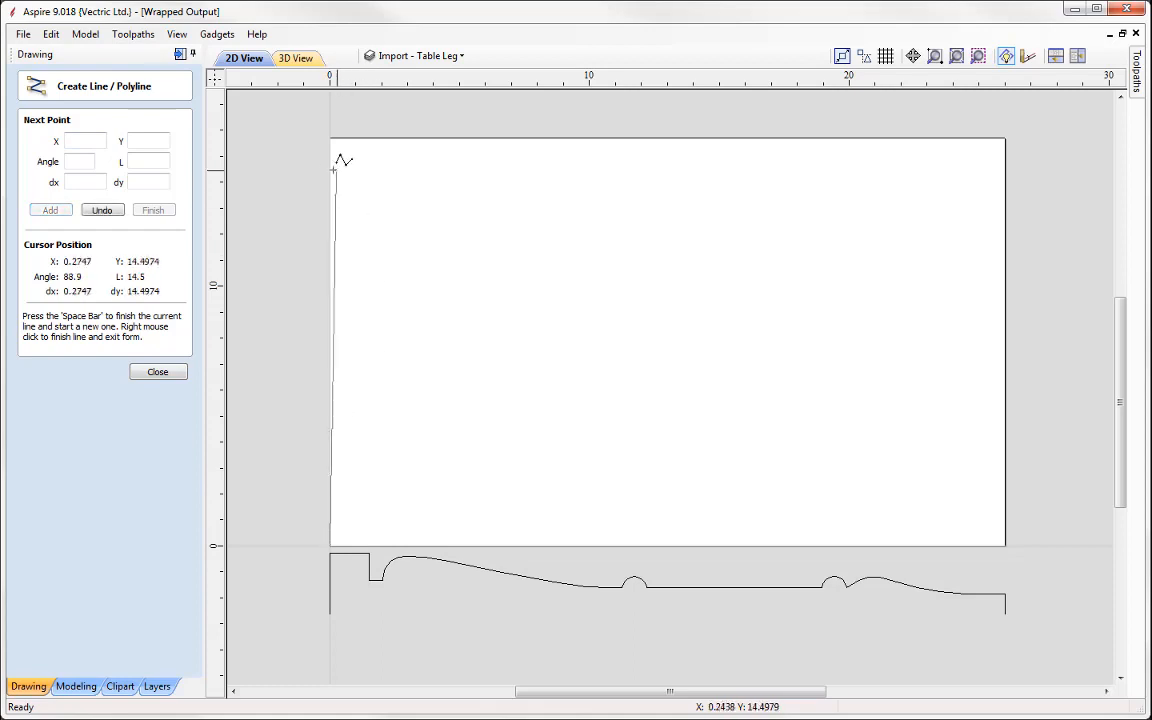
Step: Draw two separate full-height vertical lines along the start and end edges of the table leg job's material
{"action": "left_click", "coordinate": [327, 137]}
{"action": "key", "text": "space"}
{"action": "left_click", "coordinate": [1003, 546]}
{"action": "left_click", "coordinate": [1005, 138]}
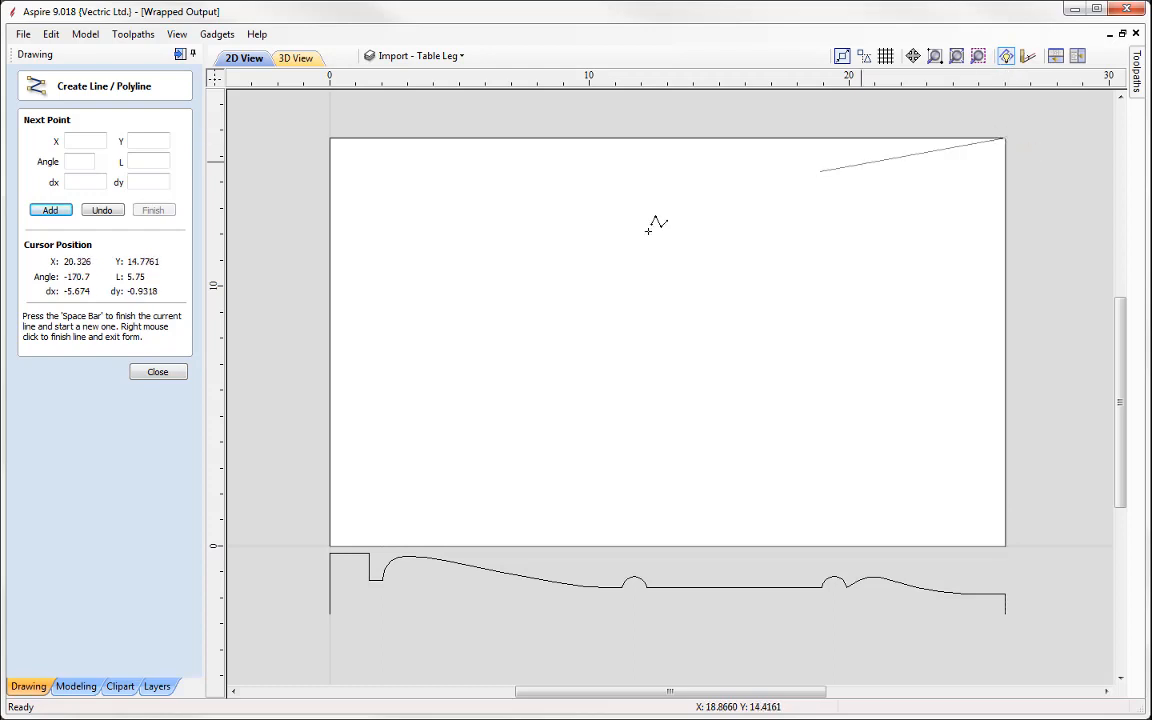
{"action": "left_click", "coordinate": [158, 372]}
Step: Create a Two Rail Sweep using the two edge lines as drive rails and the table leg profile as cross section, and inspect it in 3D
{"action": "left_click_drag", "start_coordinate": [1077, 412], "coordinate": [285, 391]}
{"action": "left_click", "coordinate": [77, 688]}
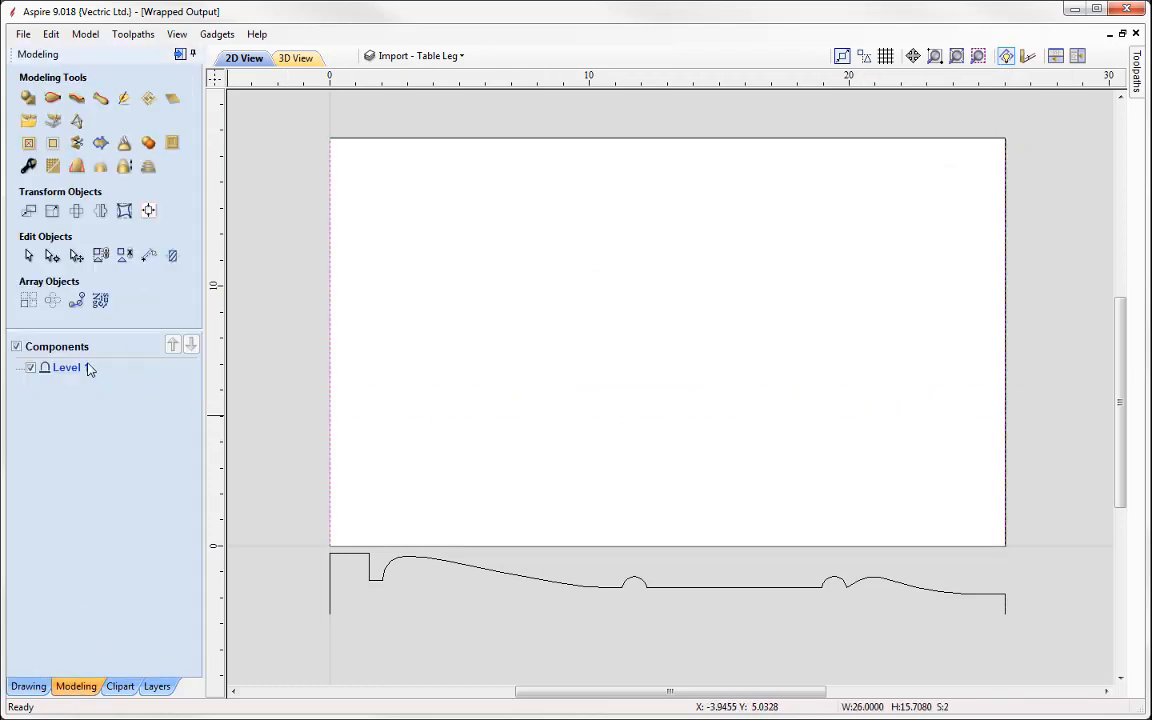
{"action": "left_click", "coordinate": [49, 97]}
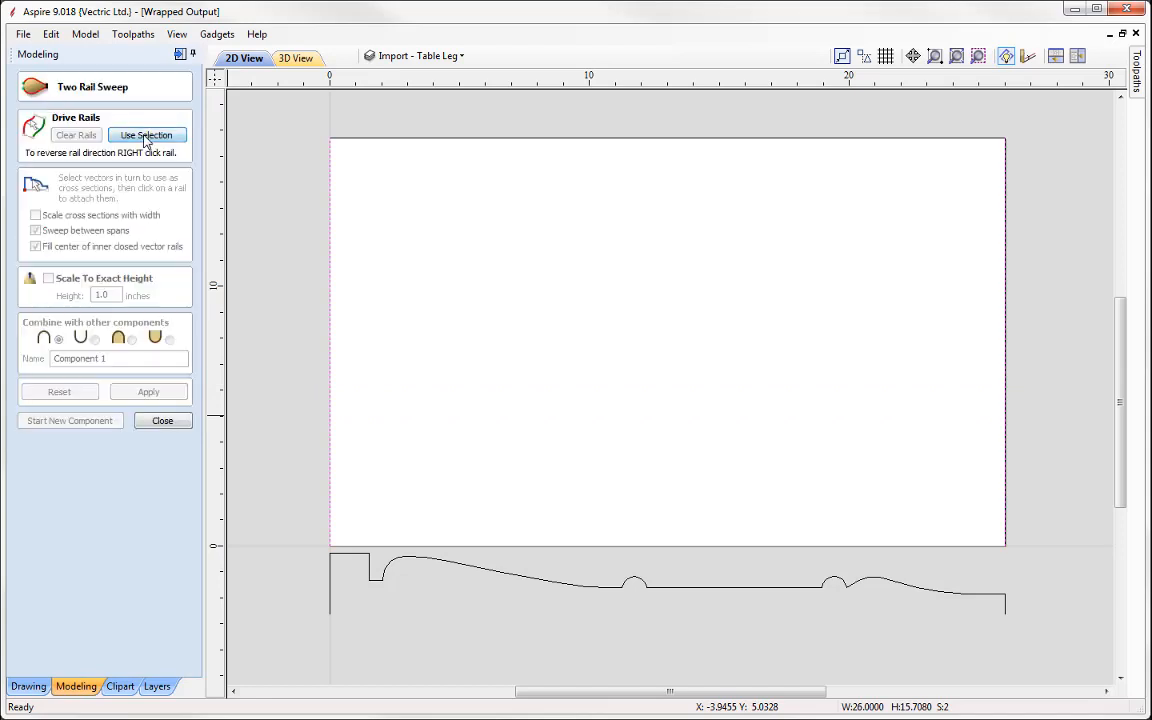
{"action": "left_click", "coordinate": [147, 136]}
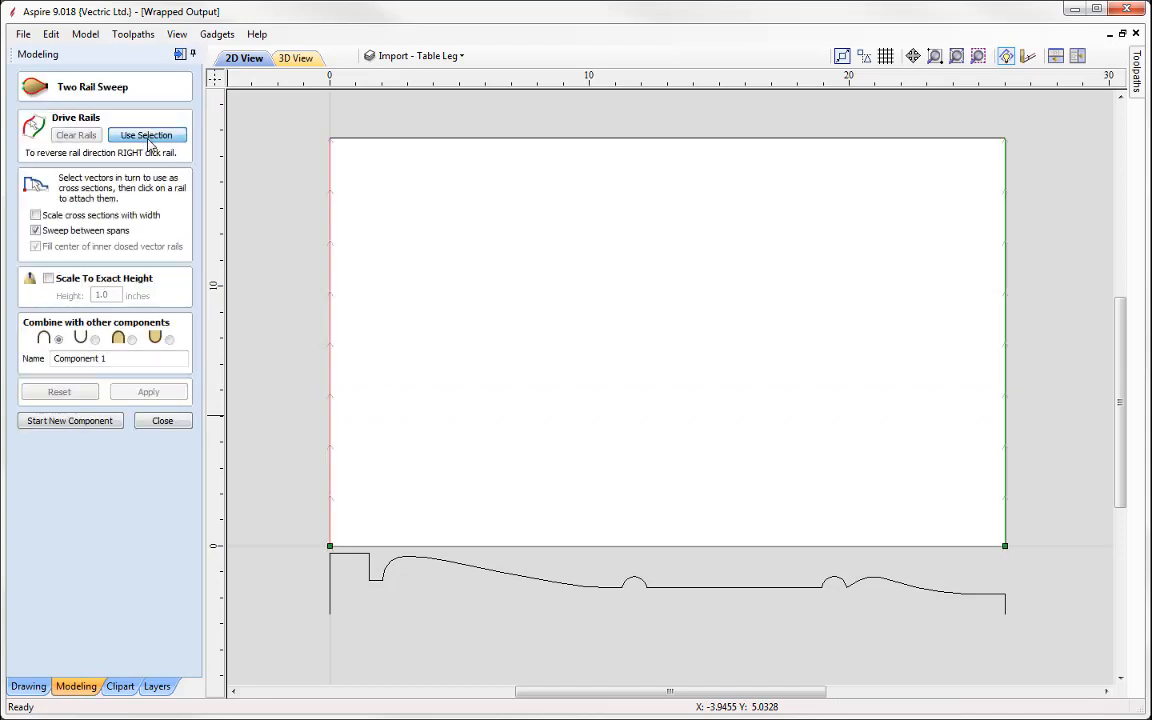
{"action": "left_click", "coordinate": [398, 567]}
{"action": "left_click", "coordinate": [148, 392]}
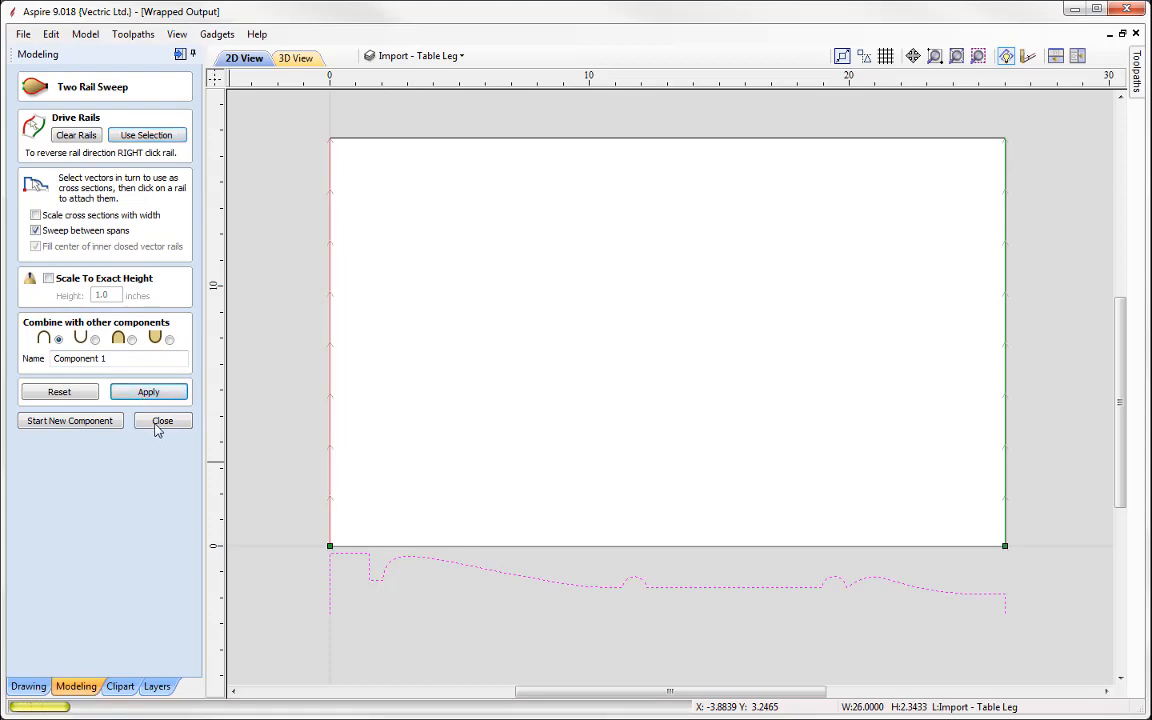
{"action": "left_click", "coordinate": [160, 421]}
{"action": "left_click", "coordinate": [295, 57]}
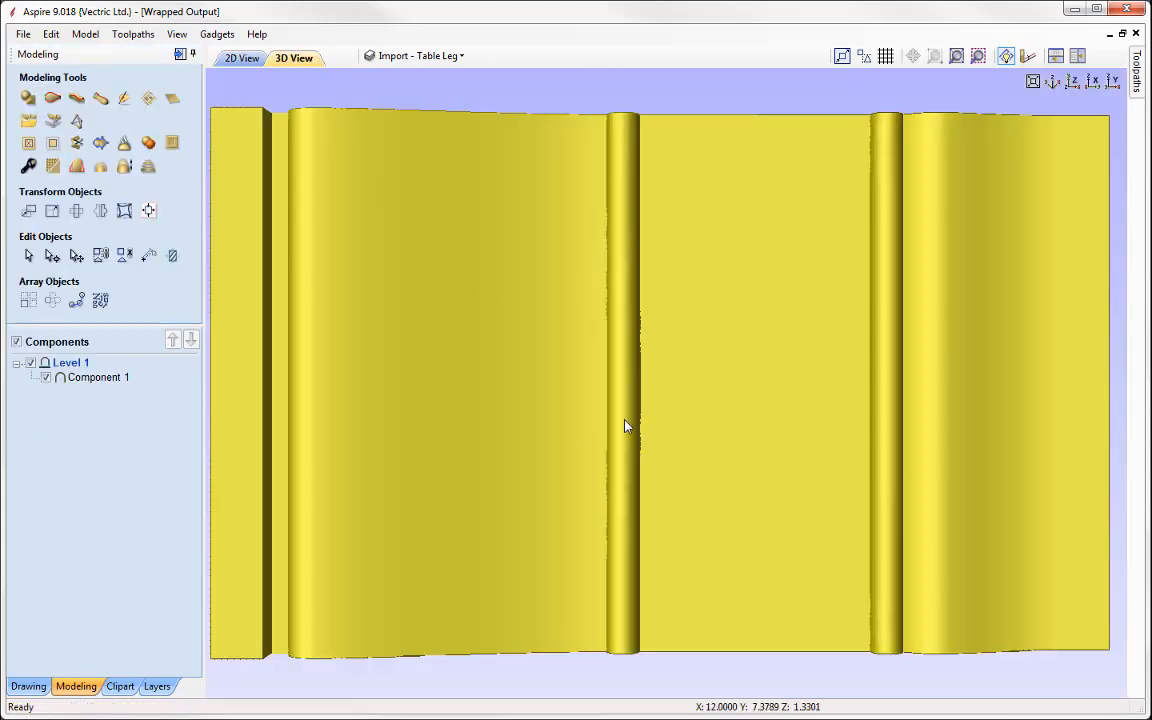
{"action": "left_click_drag", "start_coordinate": [531, 287], "coordinate": [560, 192]}
{"action": "scroll", "coordinate": [588, 258], "scroll_direction": "down", "scroll_amount": 2}
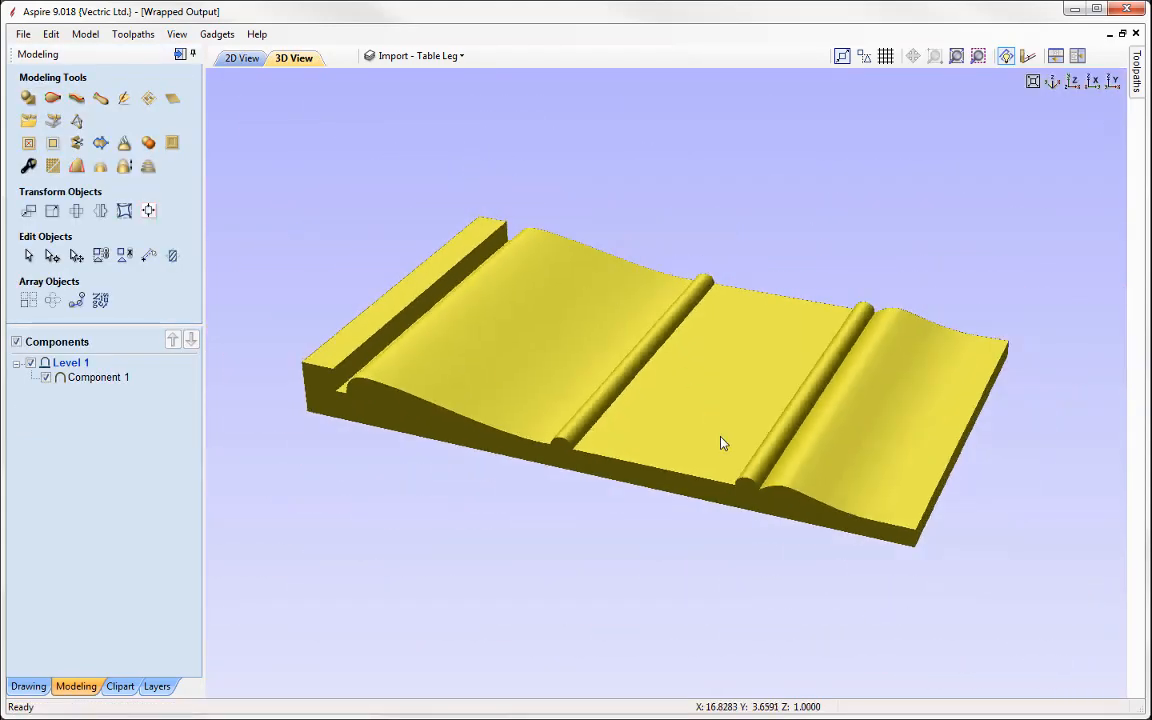
{"action": "left_click_drag", "start_coordinate": [630, 485], "coordinate": [386, 545]}
Step: Change the model's appearance to Beech Light in the job setup
{"action": "left_click", "coordinate": [28, 686]}
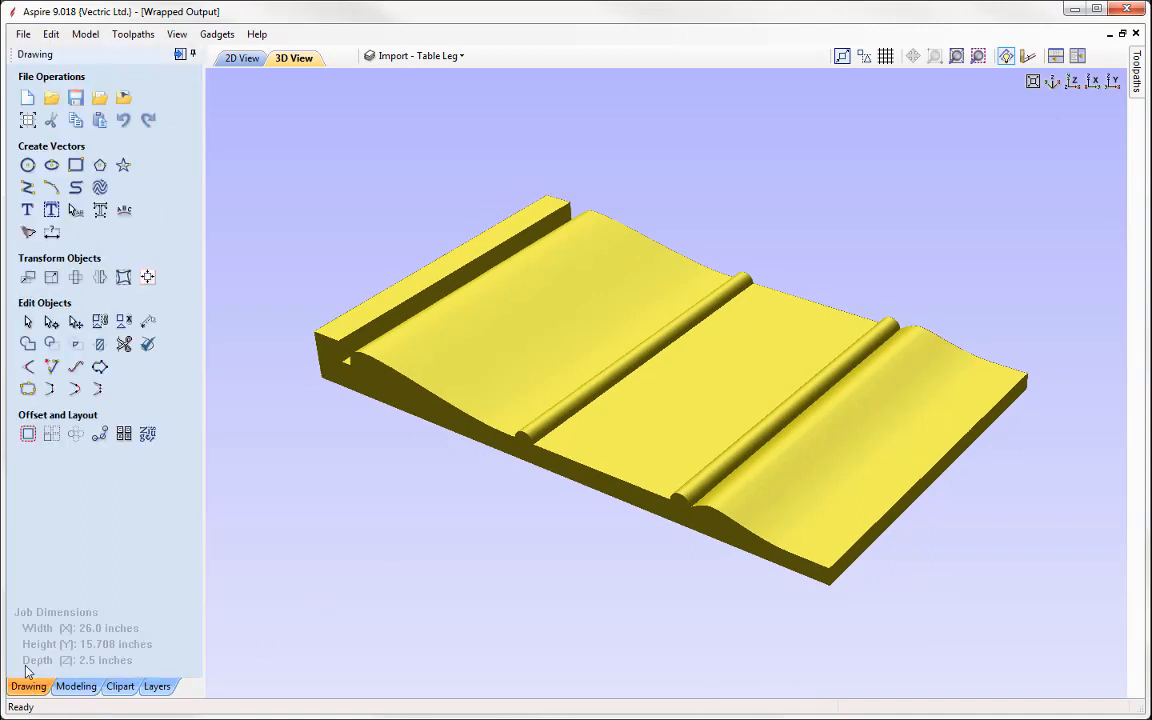
{"action": "left_click", "coordinate": [27, 120]}
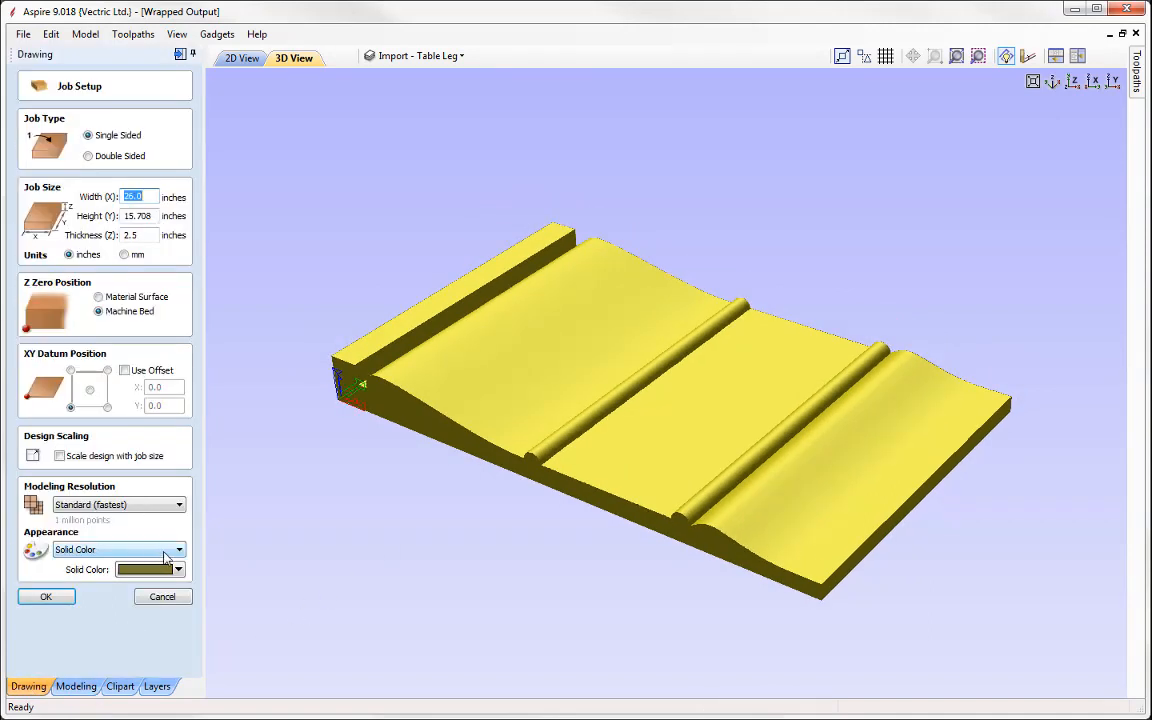
{"action": "left_click", "coordinate": [165, 556]}
{"action": "left_click", "coordinate": [90, 259]}
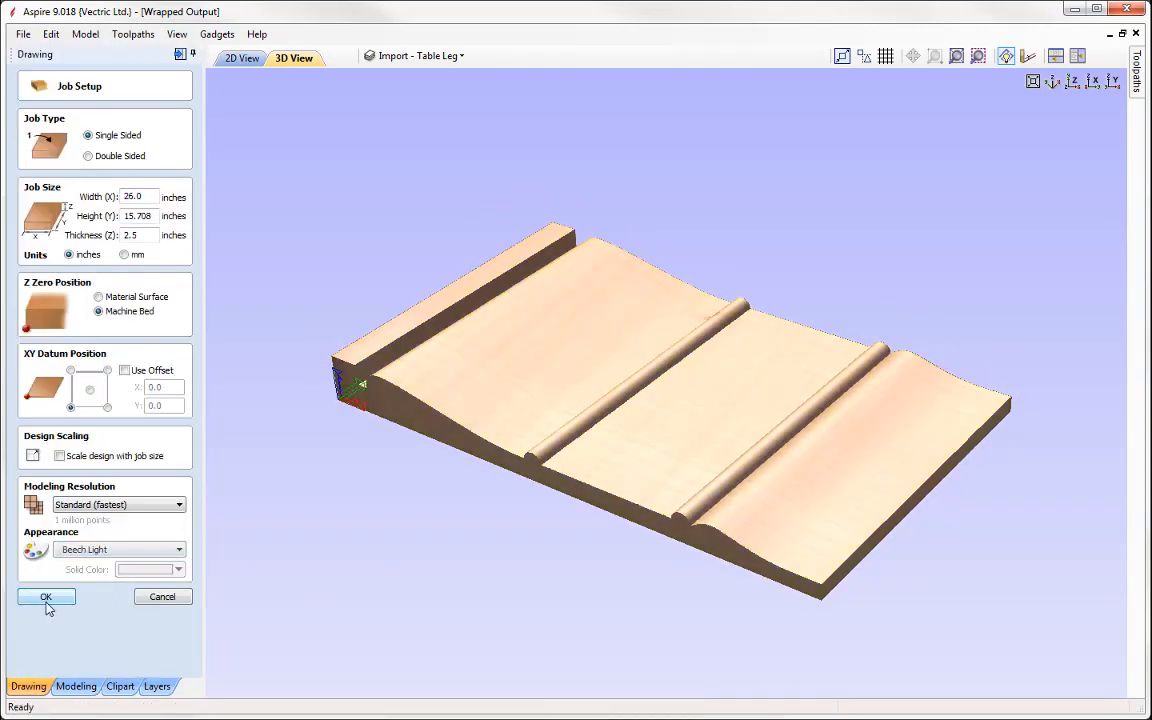
{"action": "left_click", "coordinate": [46, 598]}
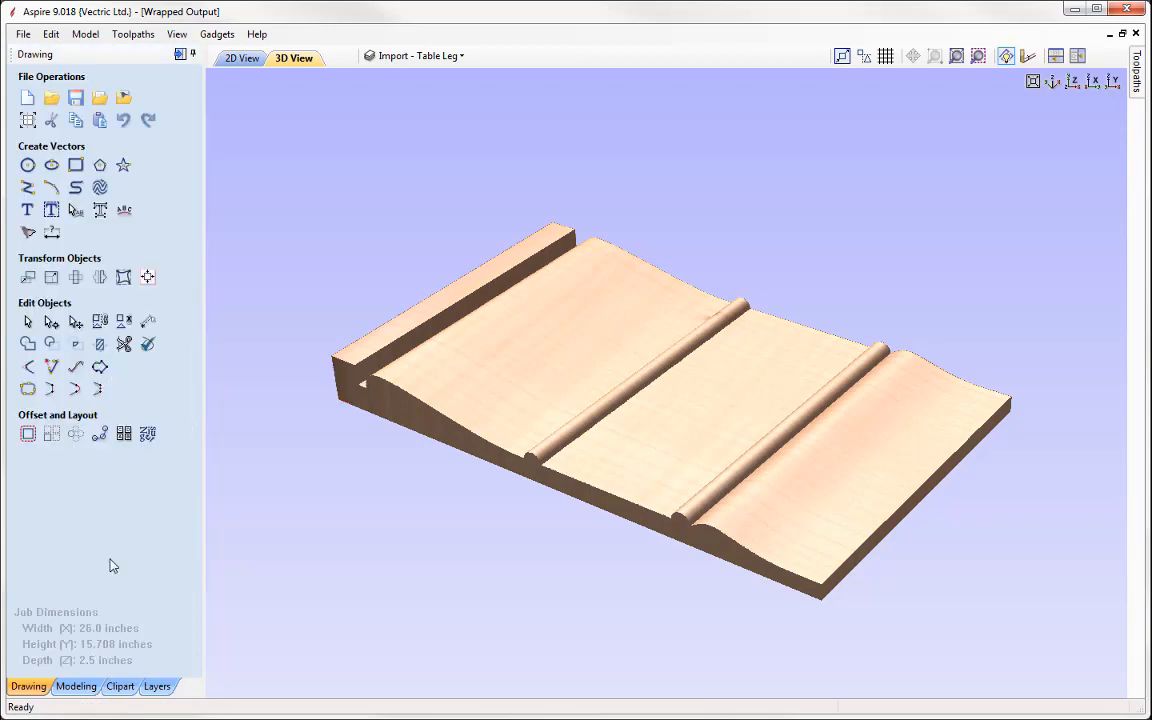
Step: Wrap the Y values around the X axis in the 3D display and inspect the table leg
{"action": "left_click", "coordinate": [133, 34]}
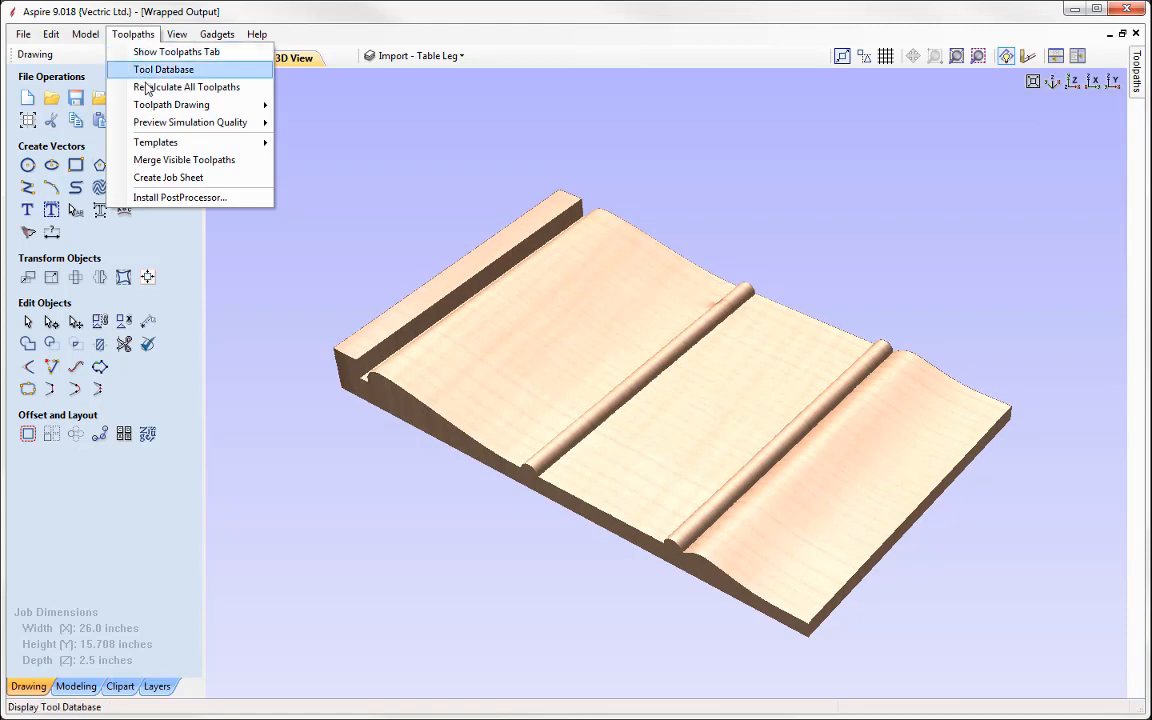
{"action": "mouse_move", "coordinate": [135, 104]}
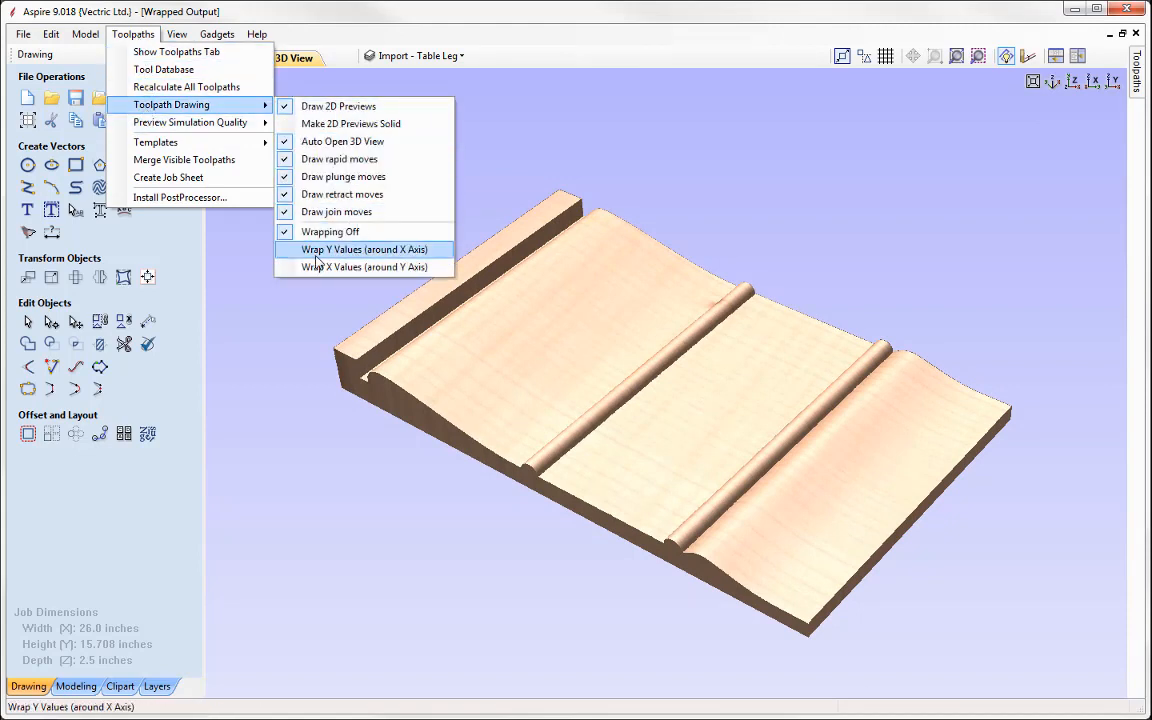
{"action": "left_click", "coordinate": [355, 250]}
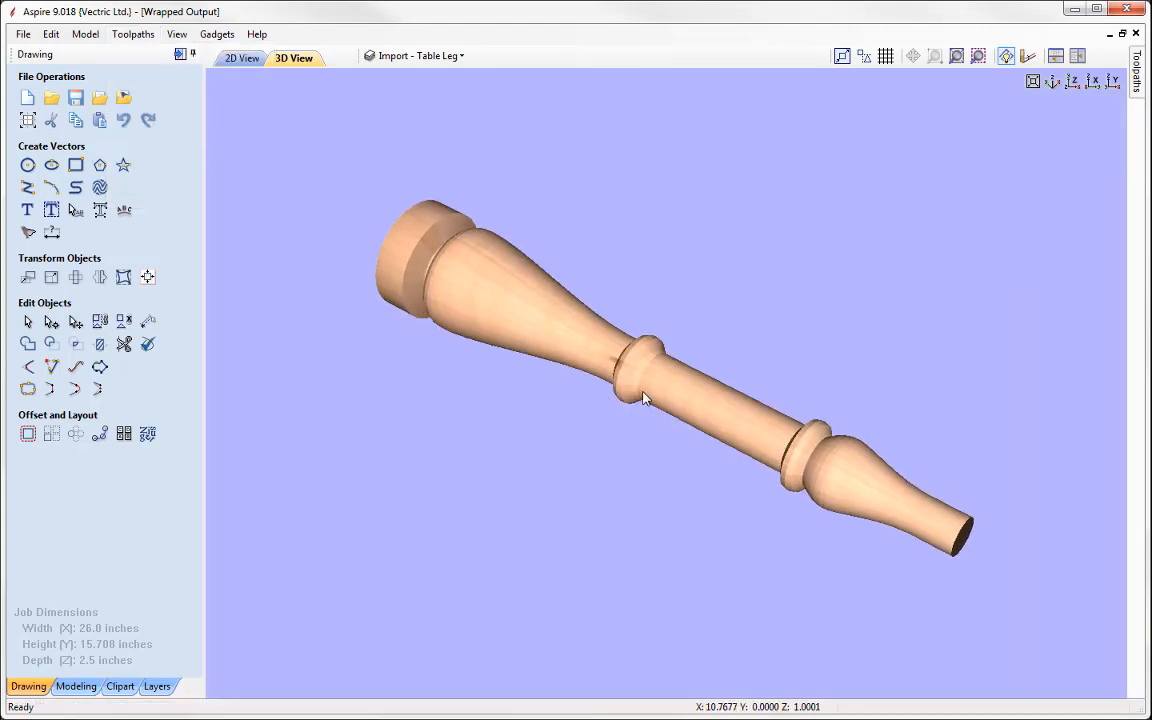
{"action": "left_click_drag", "start_coordinate": [649, 462], "coordinate": [462, 282]}
{"action": "left_click_drag", "start_coordinate": [698, 356], "coordinate": [641, 478]}
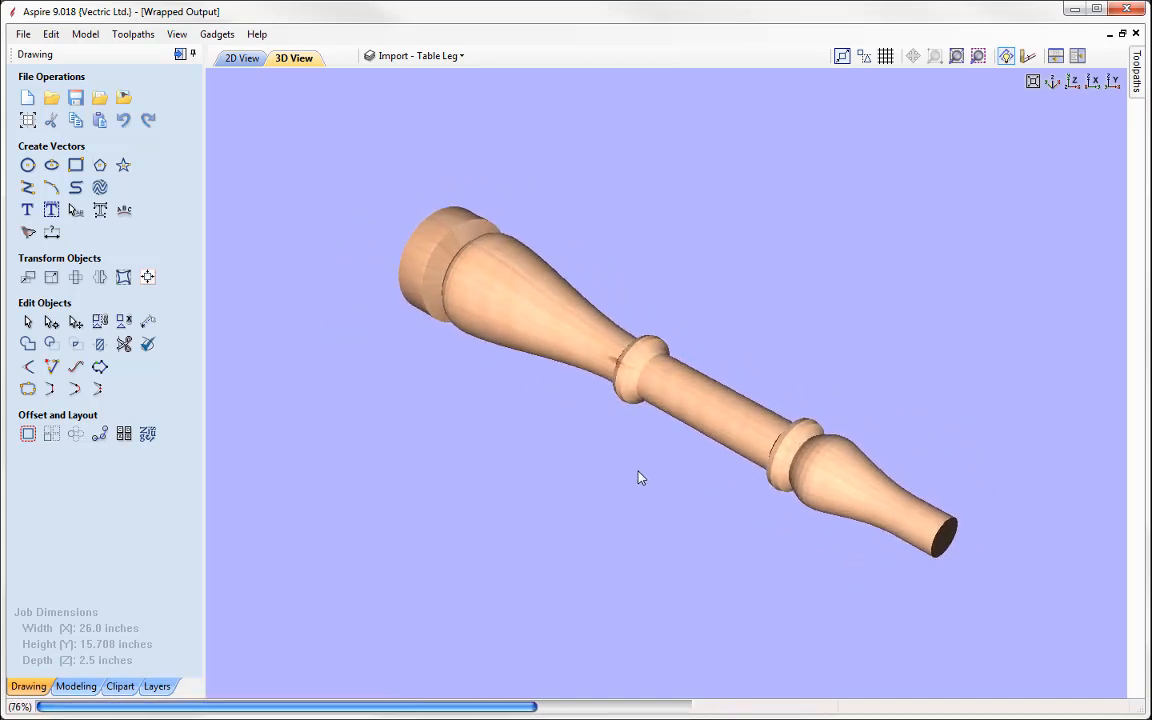
{"action": "middle_click_drag", "start_coordinate": [644, 468], "coordinate": [577, 479]}
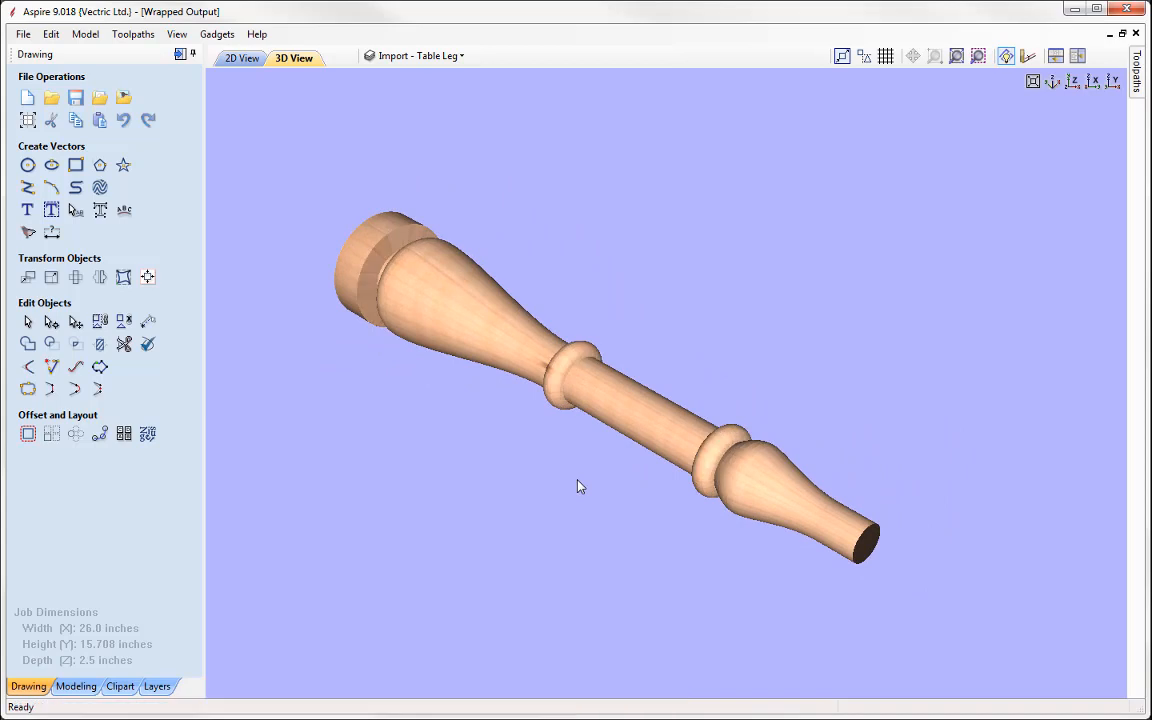
{"action": "scroll", "coordinate": [575, 488], "scroll_direction": "up", "scroll_amount": 2}
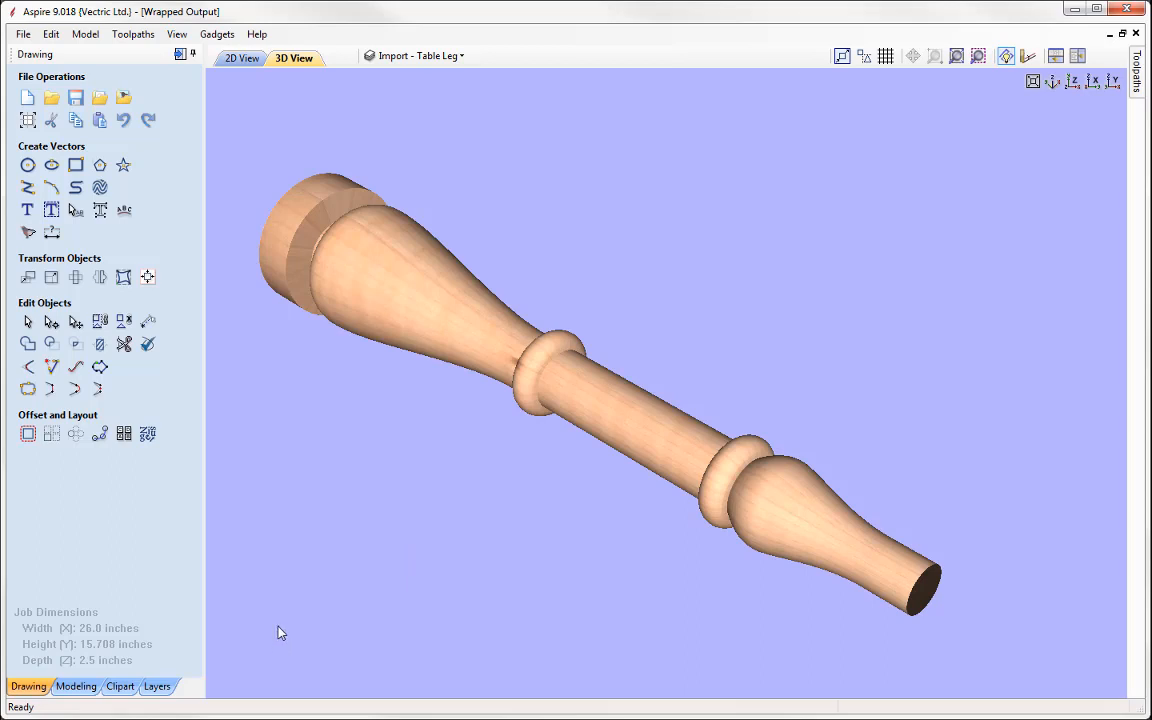
Step: Inspect the table leg profile in the 2D layout, starting a two-point measurement at the lower end of its starting vertical edge
{"action": "left_click", "coordinate": [241, 62]}
{"action": "middle_click_drag", "start_coordinate": [504, 406], "coordinate": [532, 155]}
{"action": "middle_click_drag", "start_coordinate": [492, 472], "coordinate": [483, 440]}
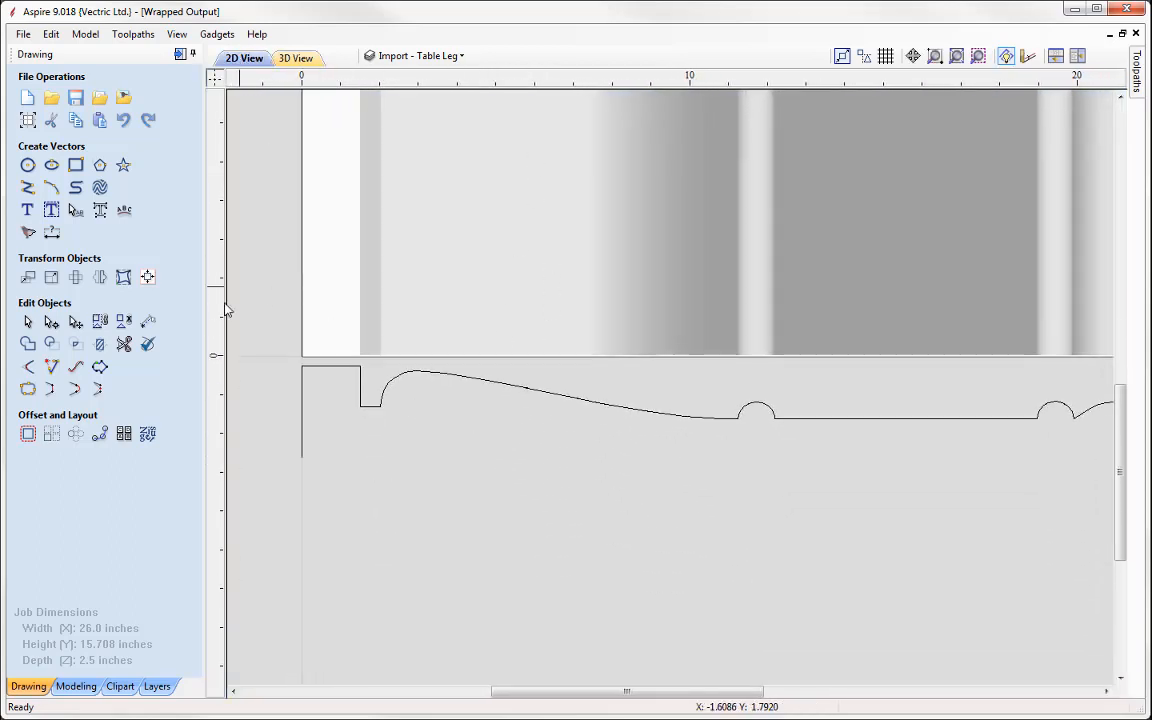
{"action": "left_click", "coordinate": [148, 321]}
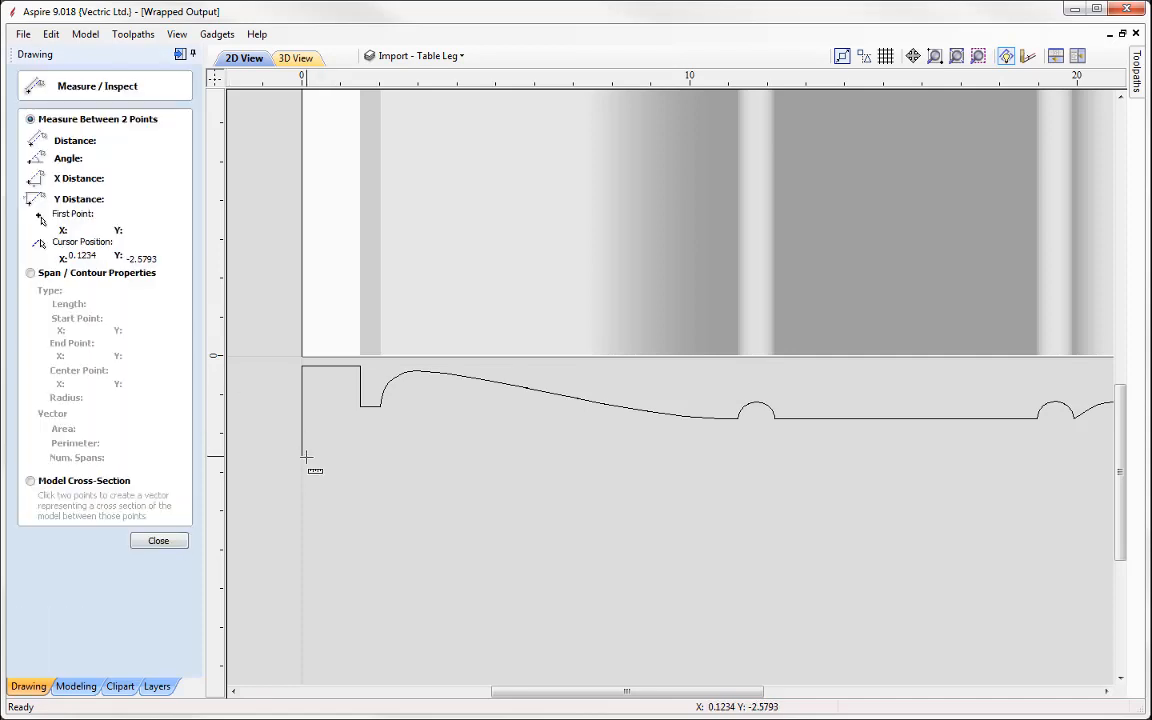
{"action": "left_click", "coordinate": [304, 457]}
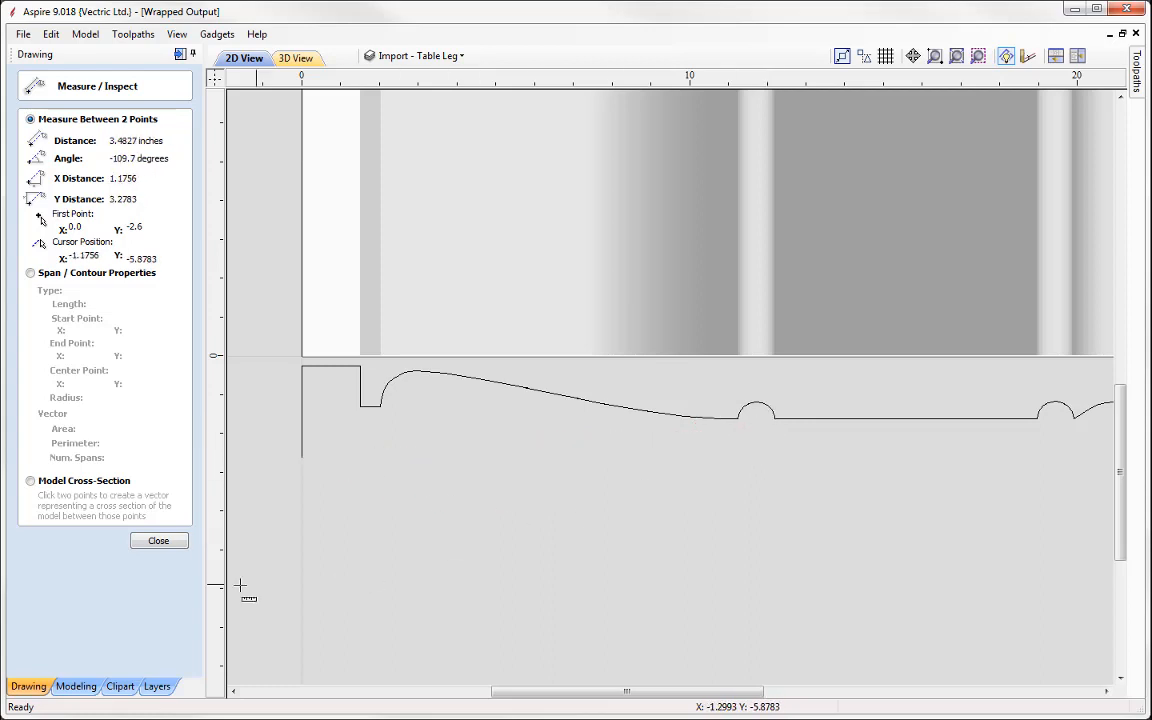
{"action": "left_click", "coordinate": [158, 540]}
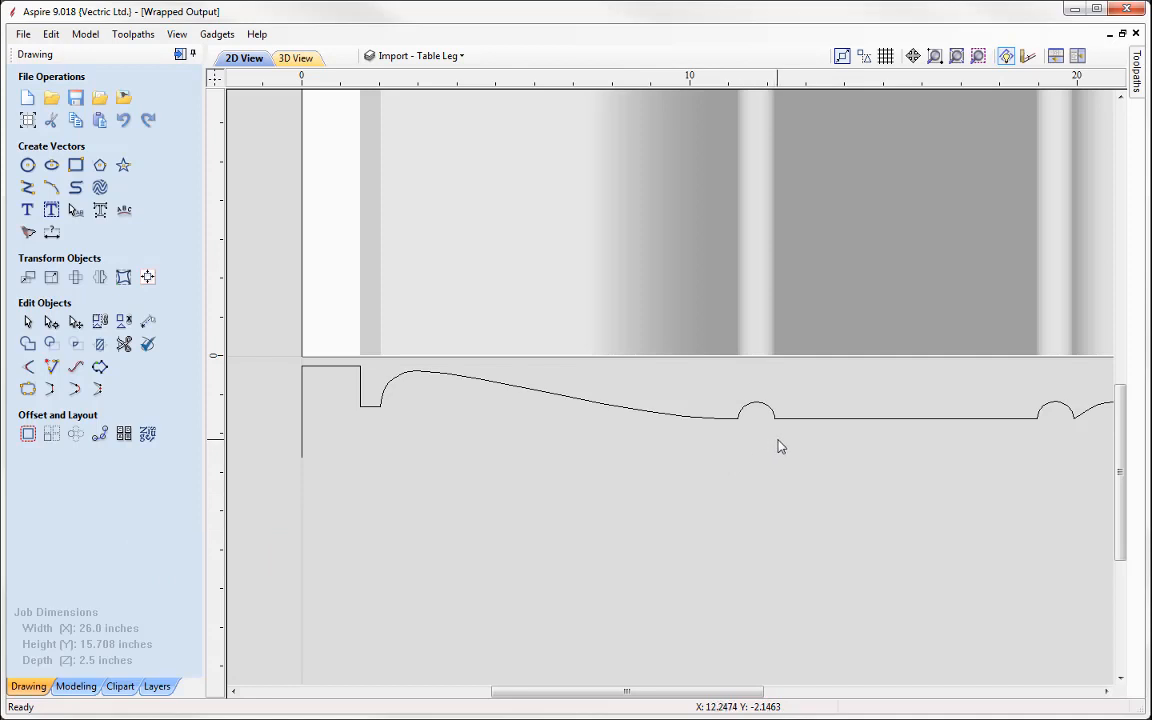
Step: Draw a 2.0 inch diameter circle on the wide upper section of the table leg layout, at about X 4.31, Y 7.44
{"action": "mouse_move", "coordinate": [543, 260]}
{"action": "middle_mouse_down"}
{"action": "mouse_move", "coordinate": [558, 476]}
{"action": "mouse_move", "coordinate": [527, 510]}
{"action": "middle_mouse_up"}
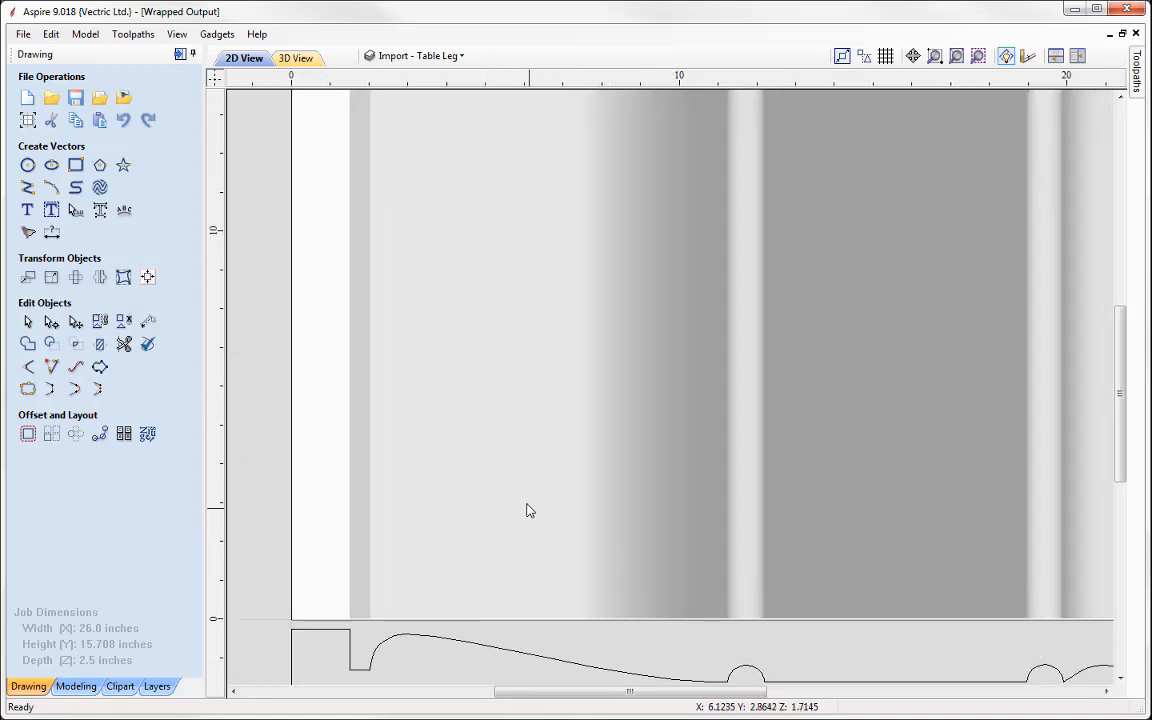
{"action": "left_click", "coordinate": [27, 167]}
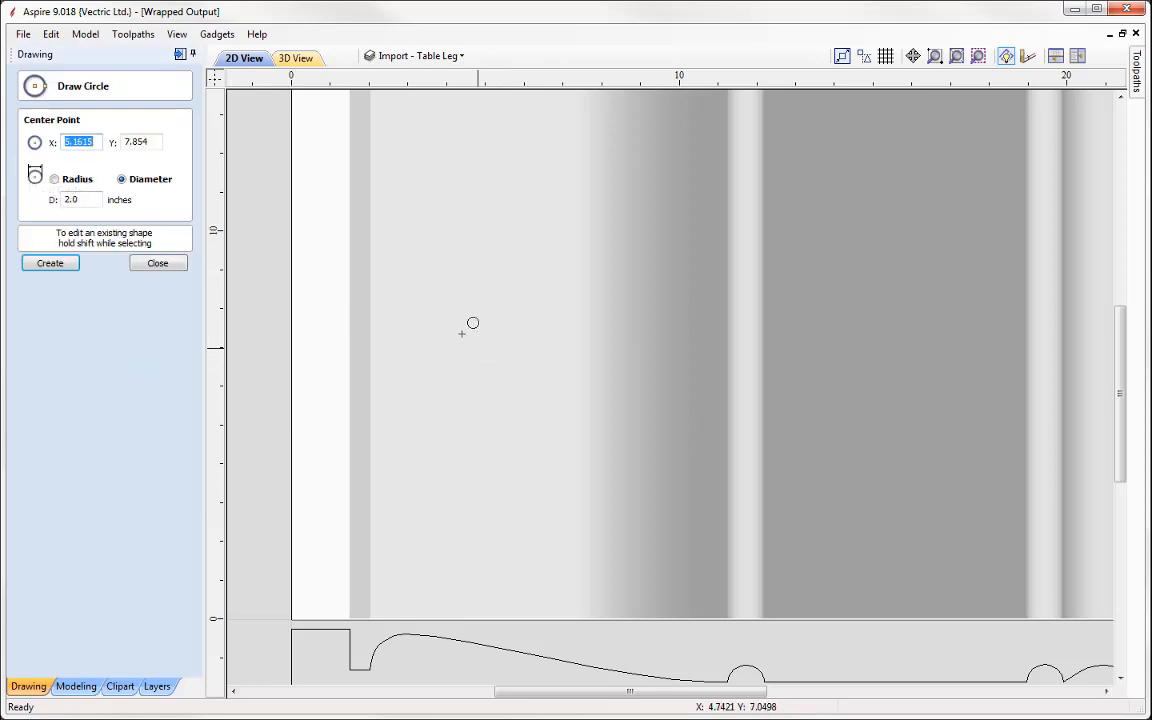
{"action": "left_click_drag", "start_coordinate": [458, 330], "coordinate": [409, 305]}
{"action": "double_click", "coordinate": [87, 203]}
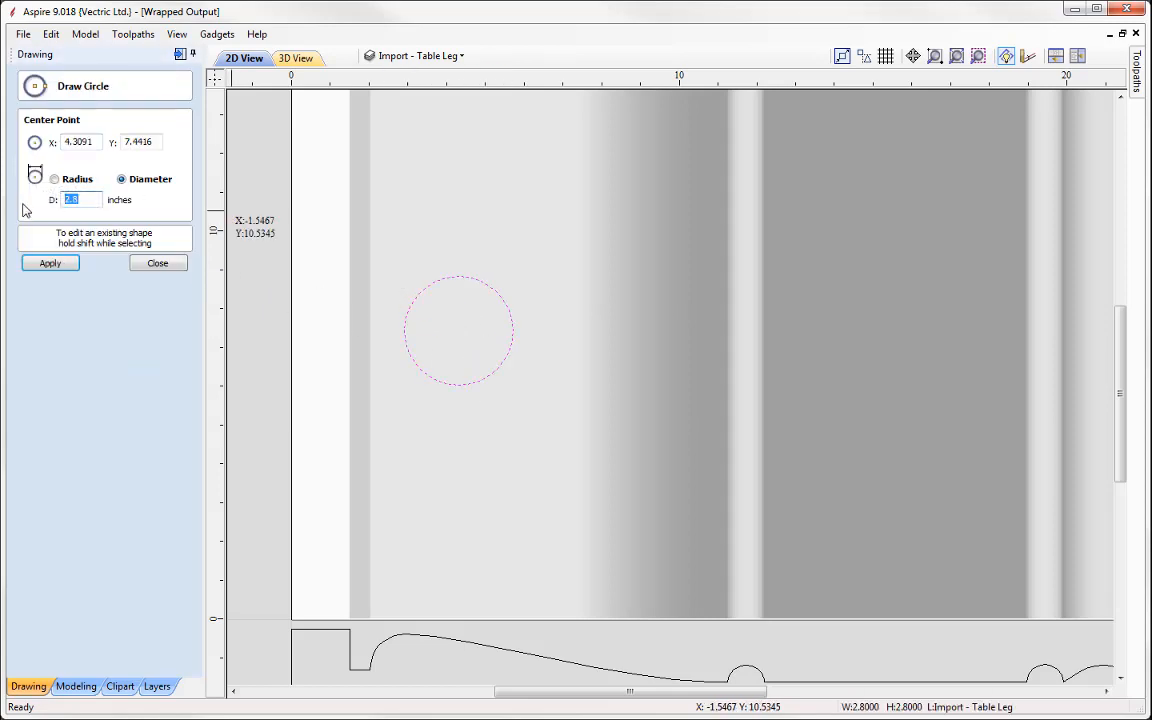
{"action": "type", "text": "2.0"}
{"action": "left_click", "coordinate": [55, 263]}
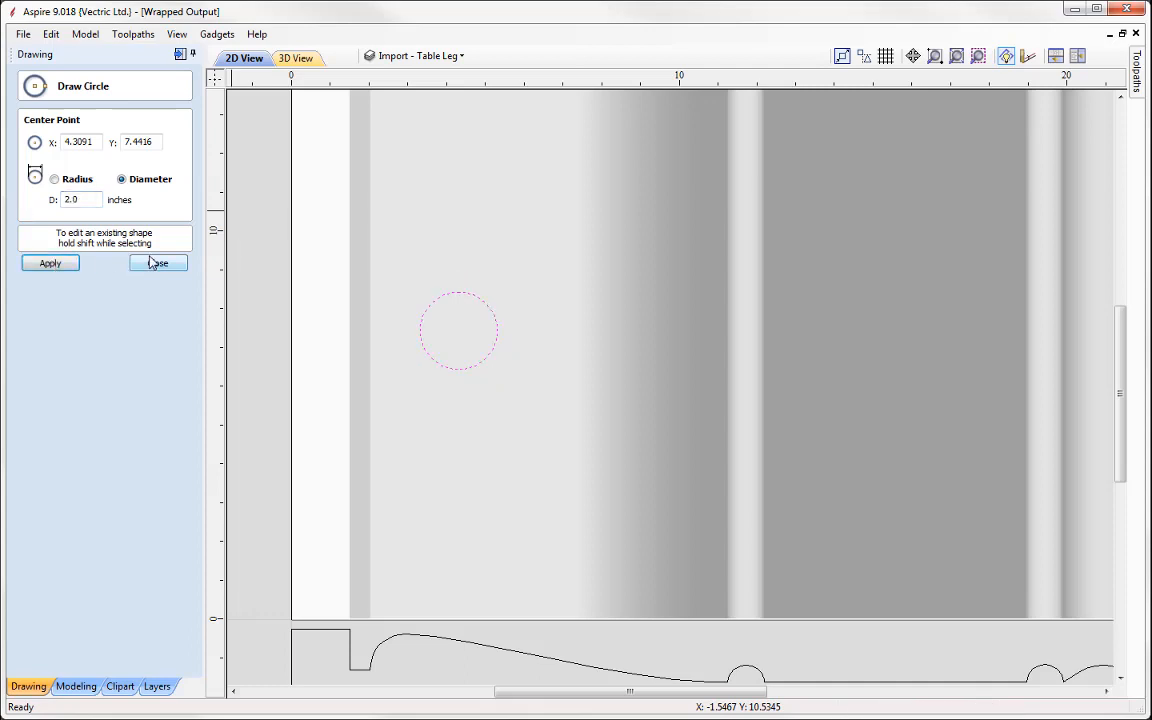
{"action": "left_click", "coordinate": [158, 263]}
{"action": "left_click", "coordinate": [322, 367]}
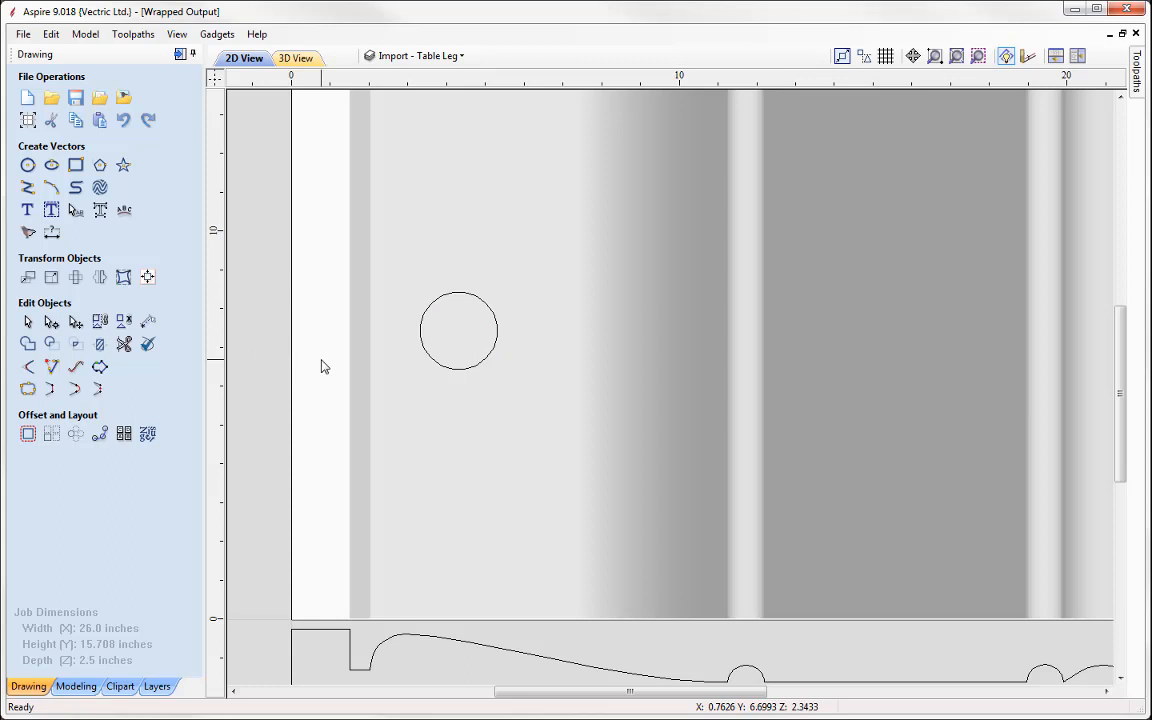
Step: Draw an 8-sided polygon with a 1.1 inch radius centered on the circle
{"action": "scroll", "coordinate": [519, 329], "scroll_direction": "up", "scroll_amount": 4}
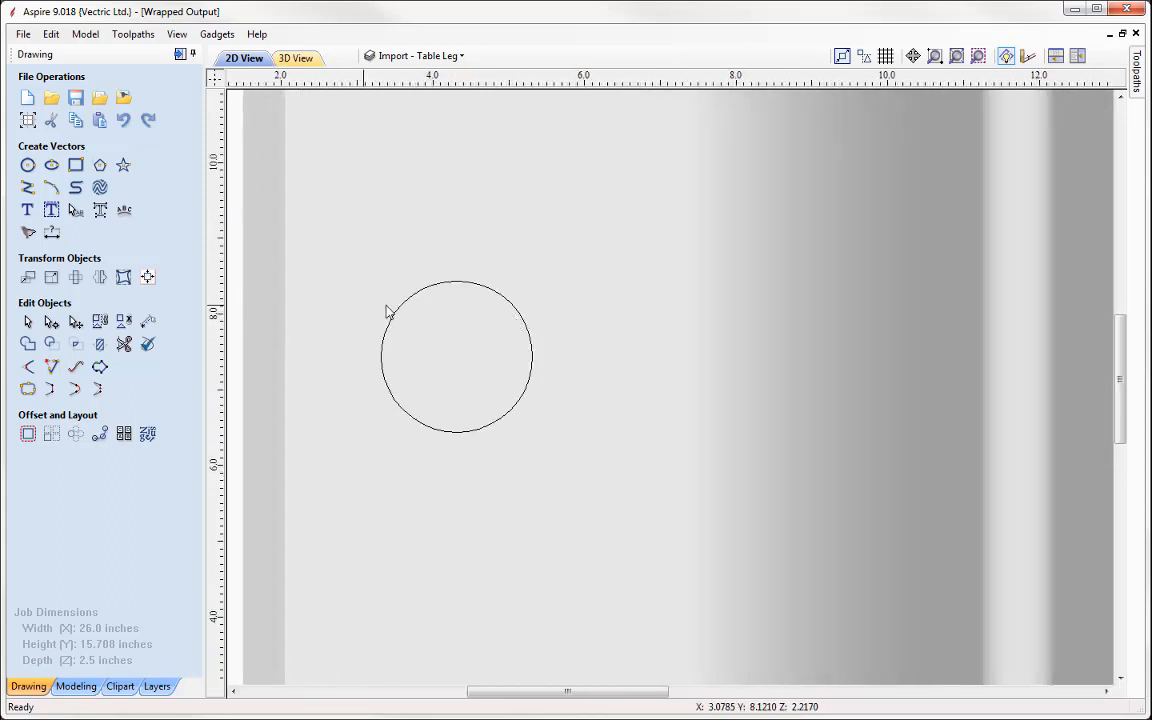
{"action": "left_click", "coordinate": [100, 165]}
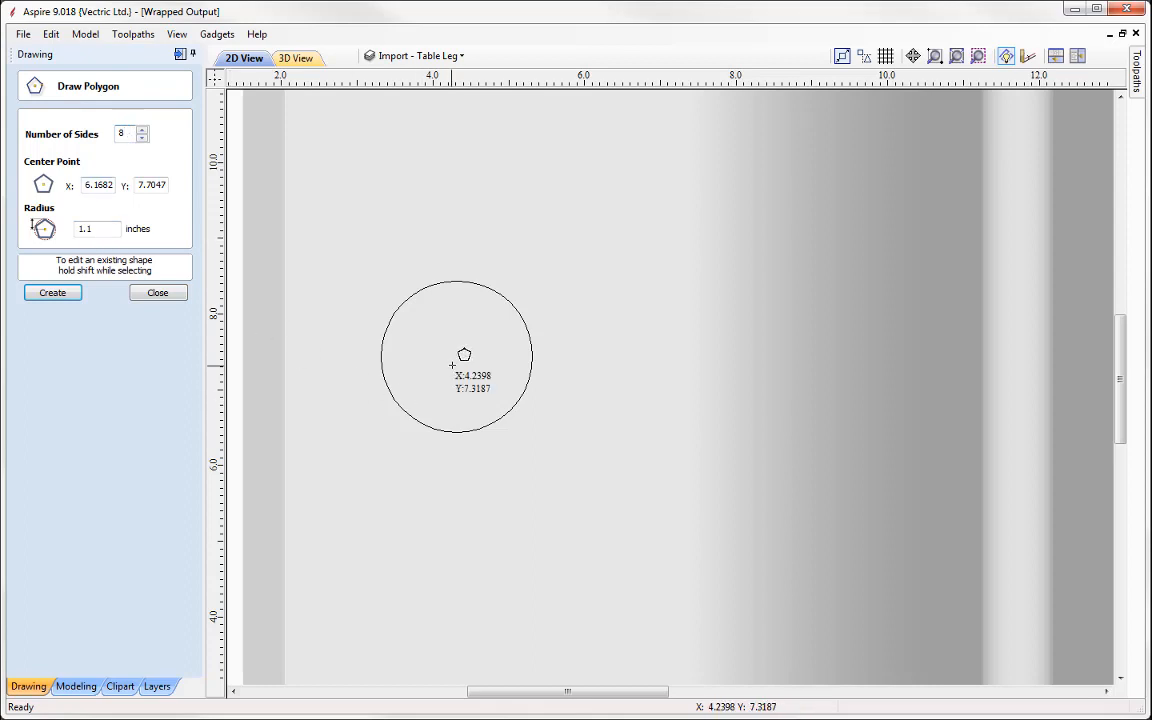
{"action": "left_click_drag", "start_coordinate": [455, 356], "coordinate": [418, 282]}
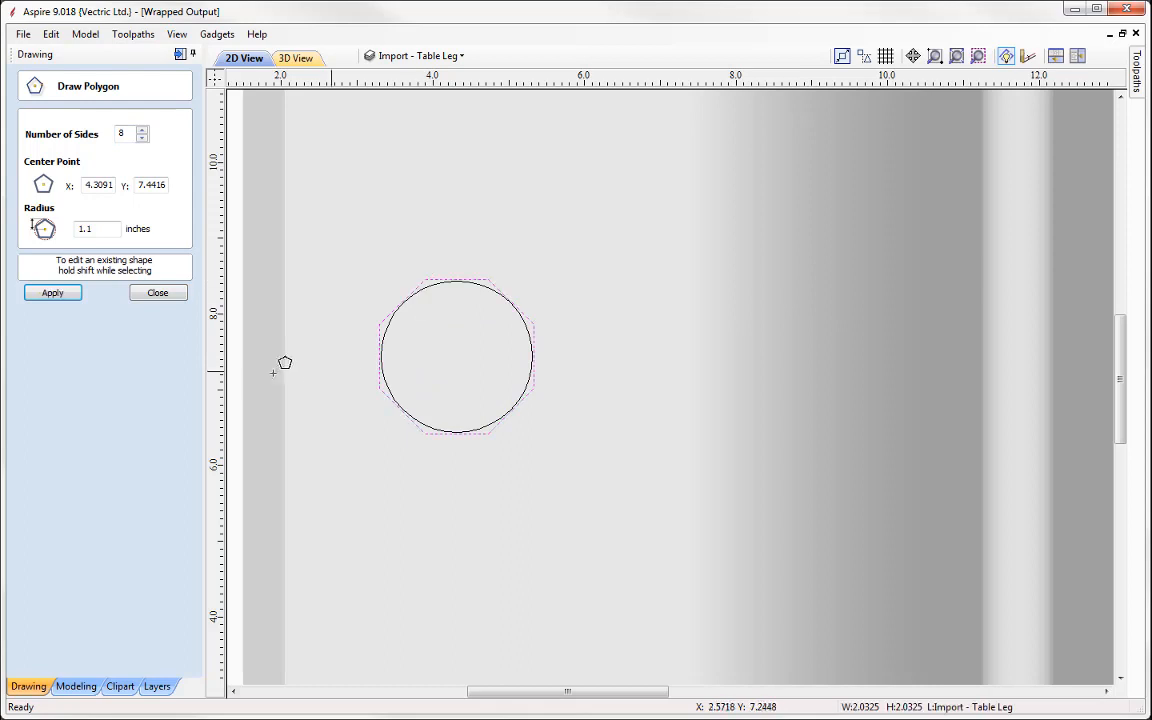
{"action": "left_click", "coordinate": [160, 294]}
{"action": "scroll", "coordinate": [345, 465], "scroll_direction": "up", "scroll_amount": 2}
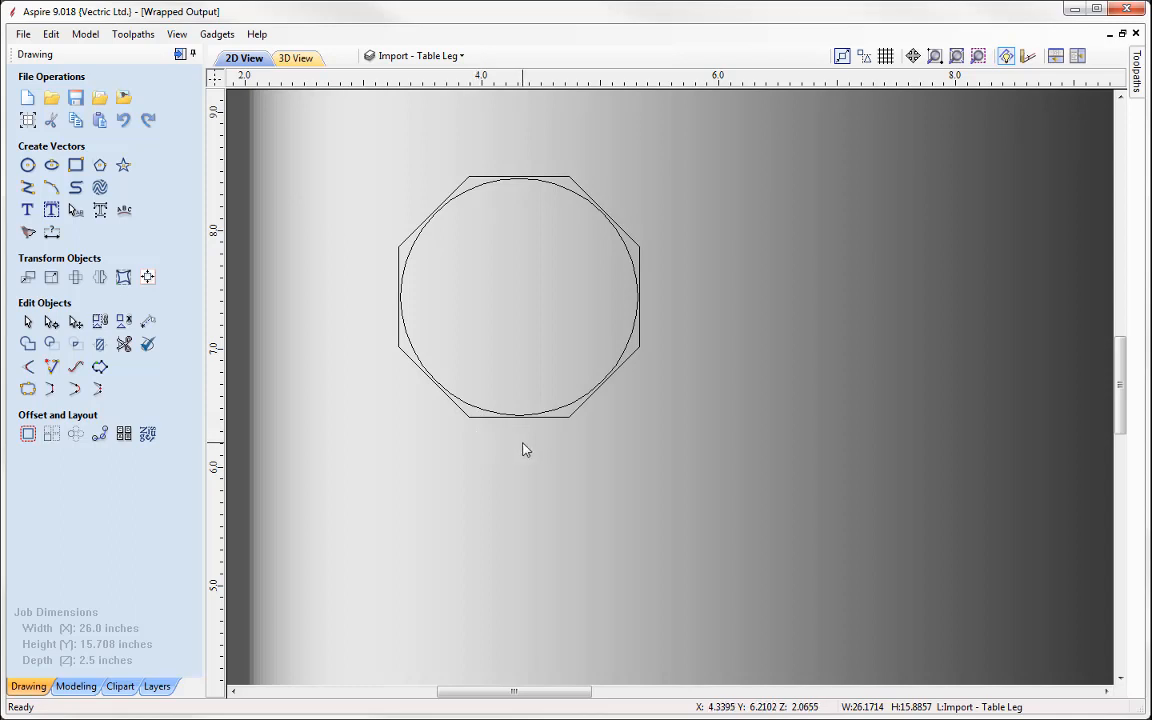
Step: Align the octagon to the center of the material, leaving the circle in place
{"action": "scroll", "coordinate": [530, 446], "scroll_direction": "down", "scroll_amount": 4}
{"action": "middle_click_drag", "start_coordinate": [559, 488], "coordinate": [417, 369]}
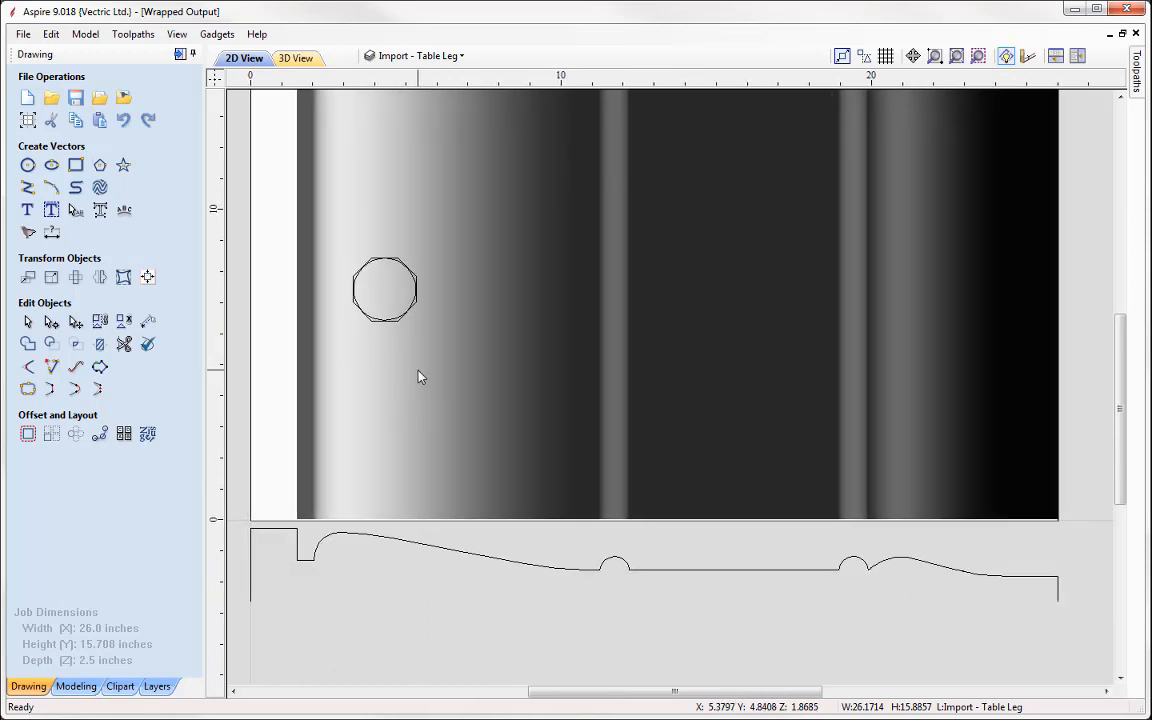
{"action": "left_click", "coordinate": [437, 606]}
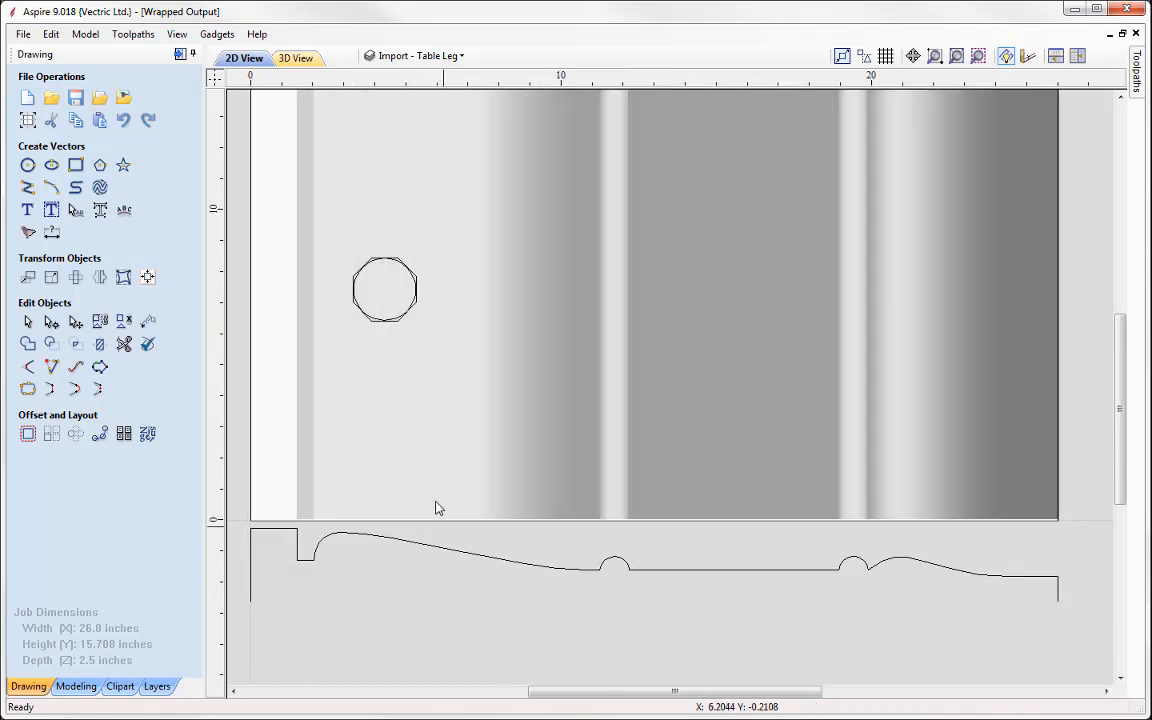
{"action": "left_click", "coordinate": [396, 326]}
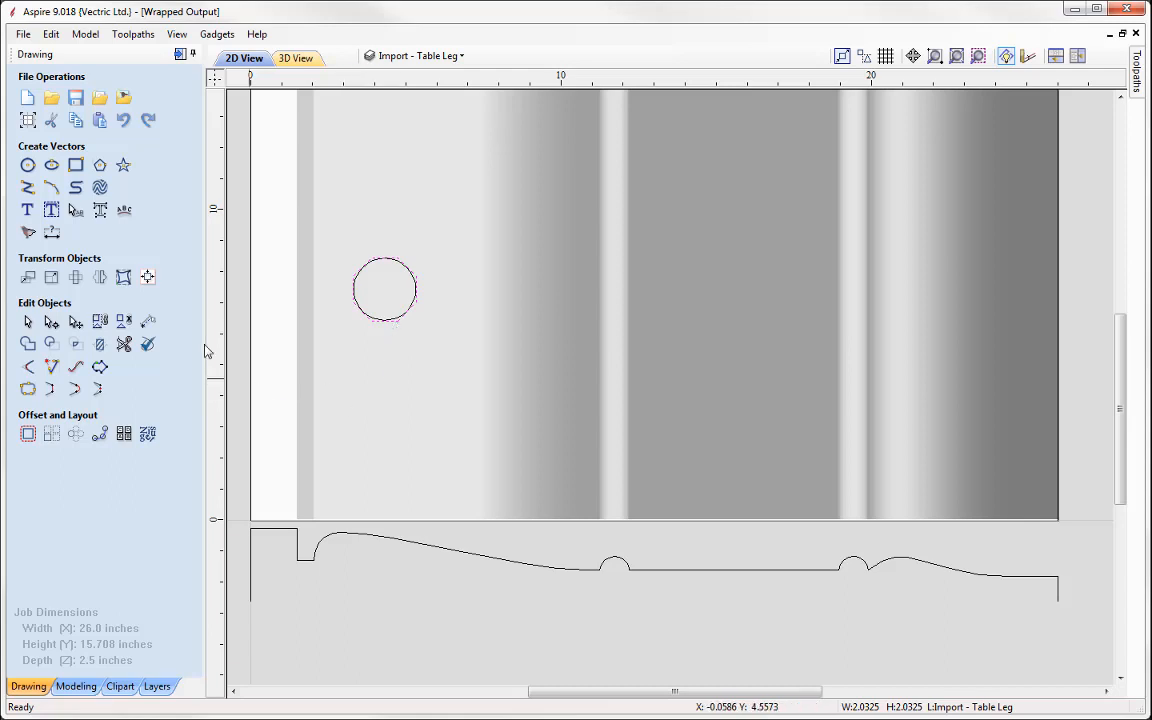
{"action": "left_click", "coordinate": [147, 277]}
{"action": "left_click", "coordinate": [104, 140]}
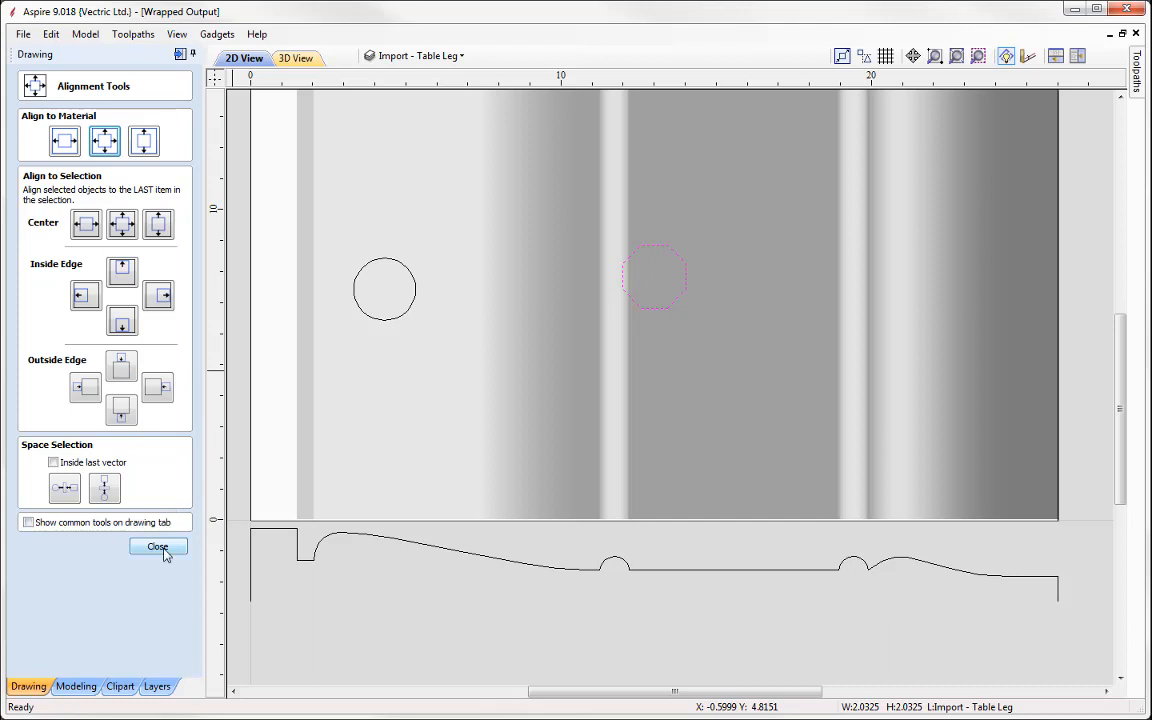
{"action": "left_click", "coordinate": [158, 547]}
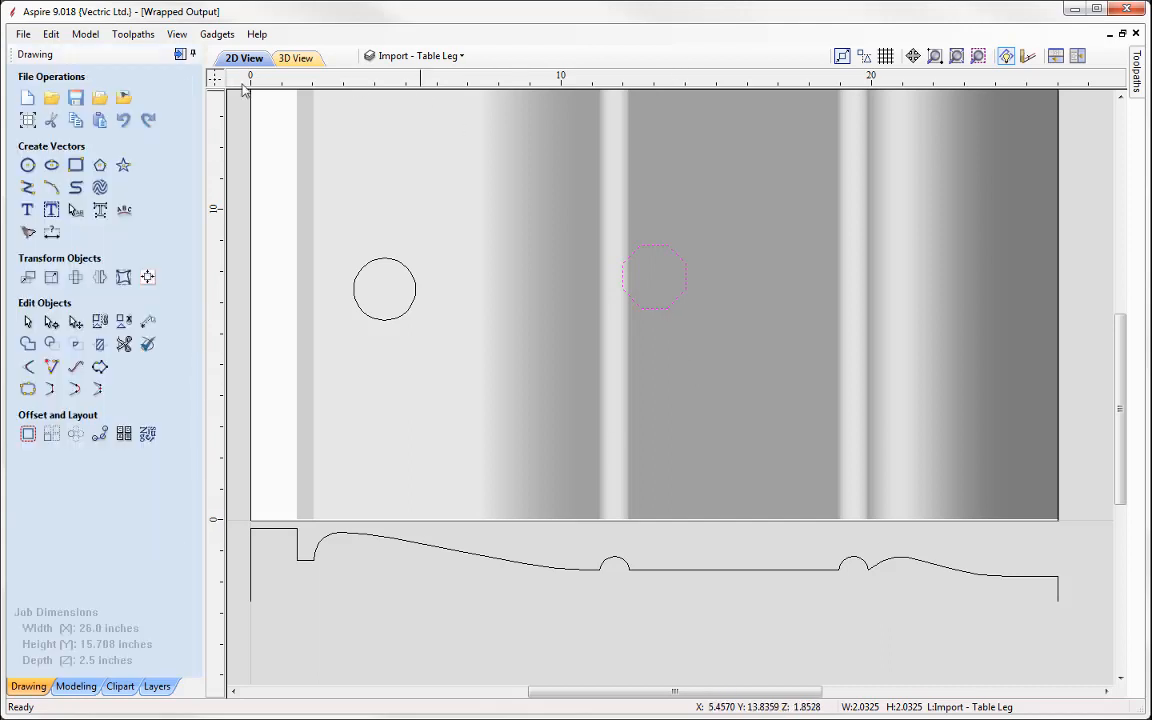
Step: Unwrap the centered octagon with the Vector Unwrapper gadget and look over the resulting profile in the full layout
{"action": "left_click", "coordinate": [216, 35]}
{"action": "mouse_move", "coordinate": [251, 237]}
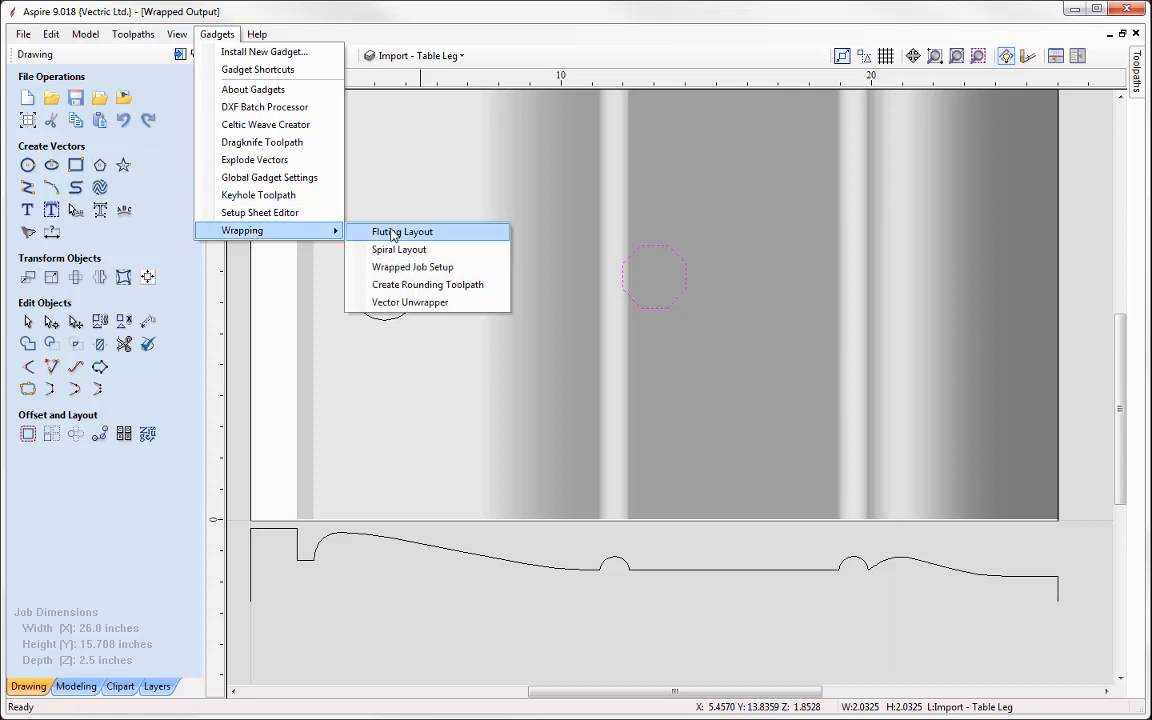
{"action": "left_click", "coordinate": [412, 302]}
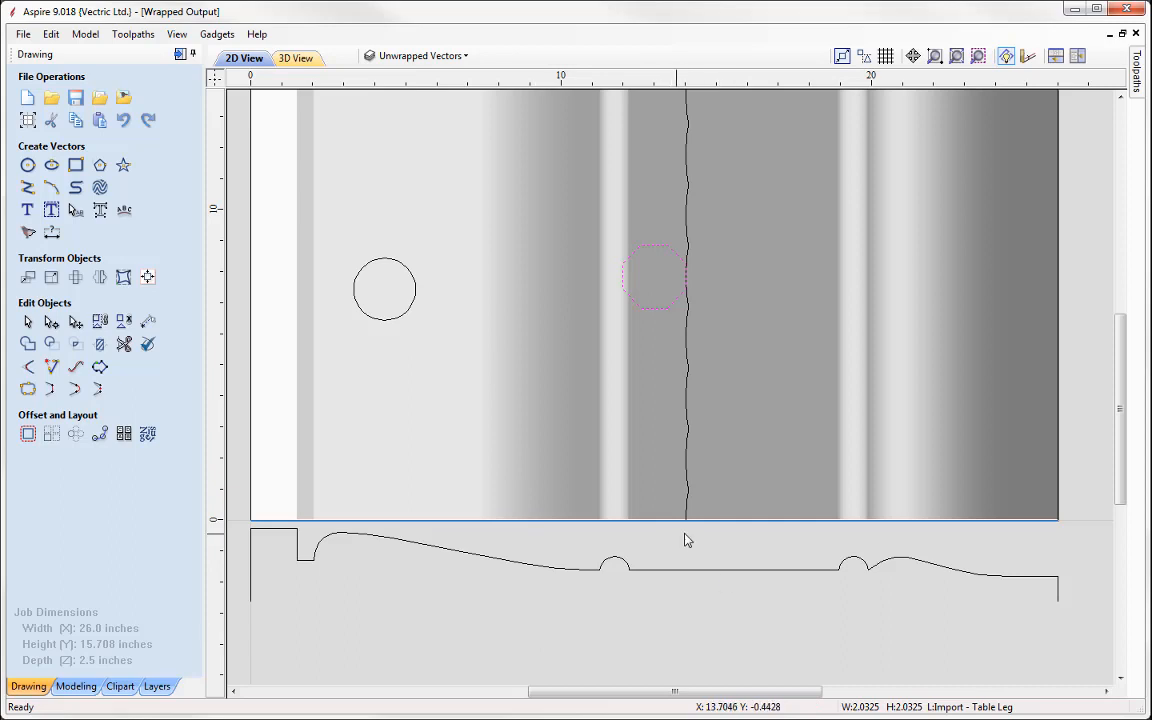
{"action": "left_click", "coordinate": [684, 625]}
{"action": "scroll", "coordinate": [774, 592], "scroll_direction": "down", "scroll_amount": 2}
{"action": "middle_click_drag", "start_coordinate": [767, 590], "coordinate": [704, 560]}
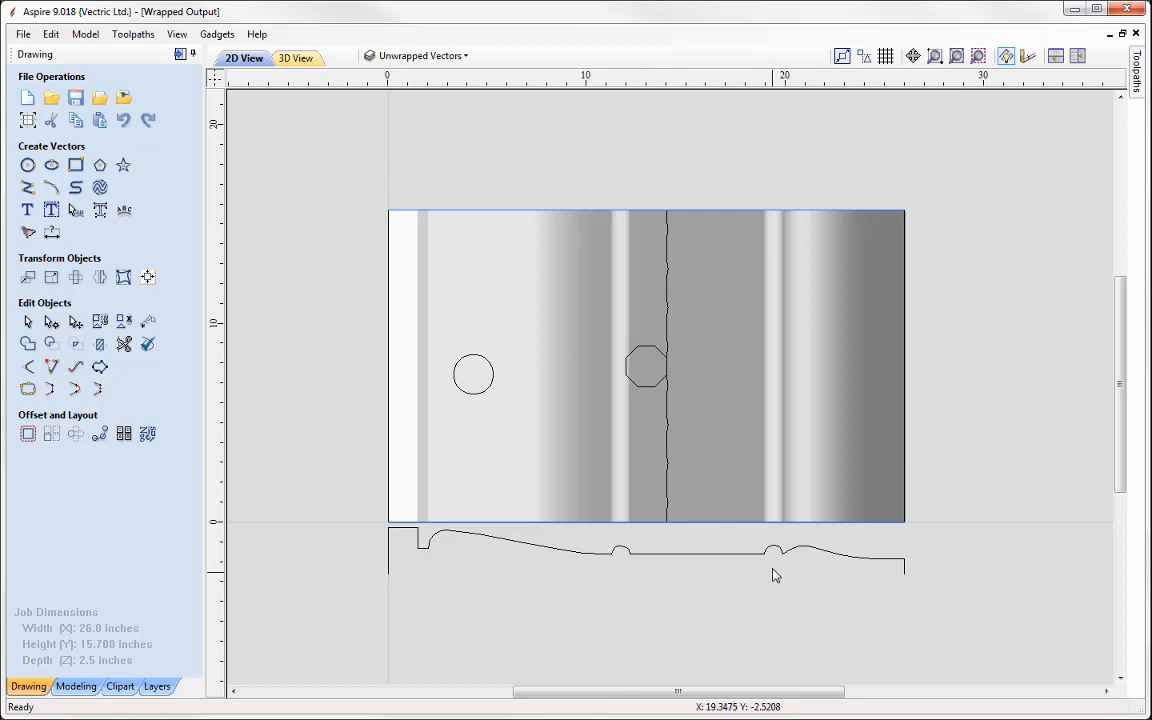
{"action": "middle_click_drag", "start_coordinate": [773, 579], "coordinate": [737, 555]}
Step: Draw a horizontal line about 7.7 inches long at Y 7.854, from the center of the first bead to the second
{"action": "scroll", "coordinate": [643, 442], "scroll_direction": "up", "scroll_amount": 4}
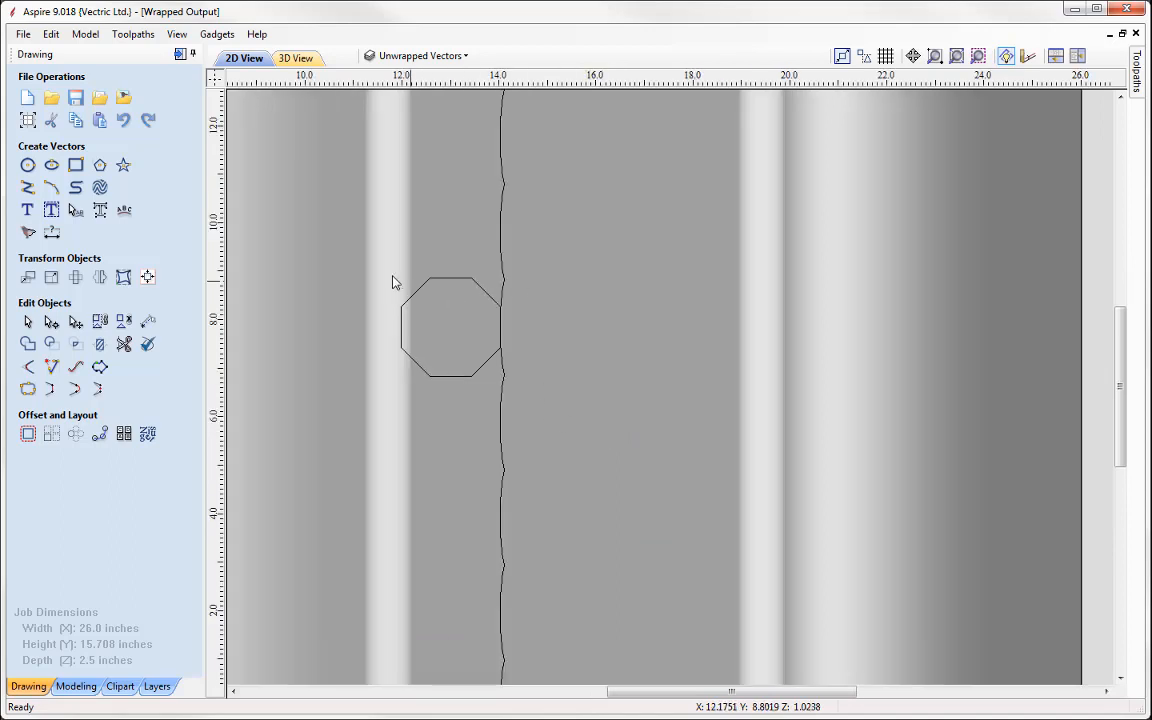
{"action": "left_click", "coordinate": [28, 188]}
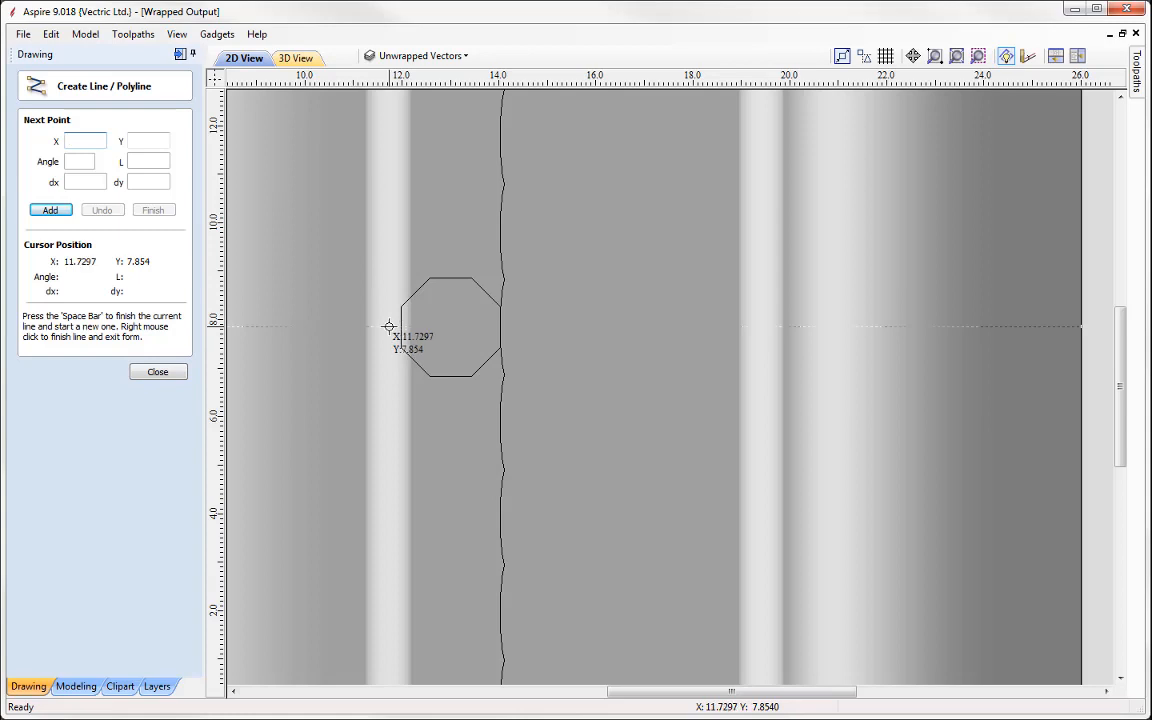
{"action": "left_click", "coordinate": [389, 326]}
{"action": "left_click", "coordinate": [763, 326]}
{"action": "left_click", "coordinate": [157, 372]}
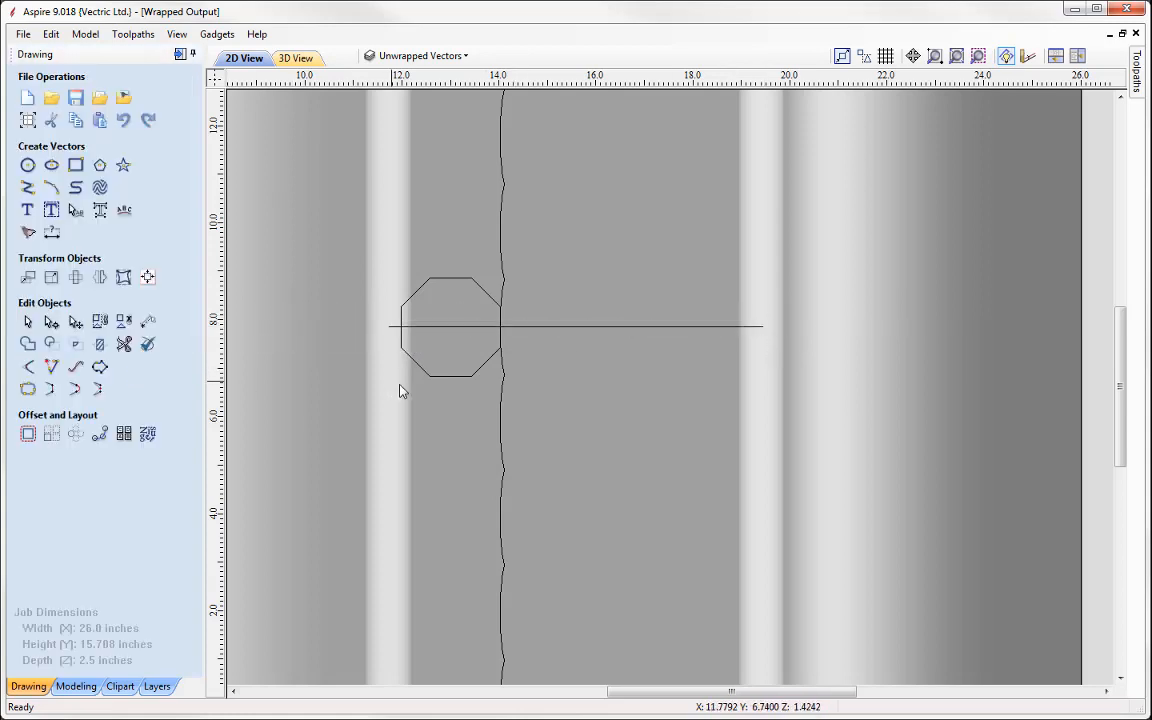
Step: Extrude the unwrapped octagon profile along the horizontal line with Extrude and Weave, using the merge combine mode
{"action": "scroll", "coordinate": [400, 375], "scroll_direction": "down", "scroll_amount": 2}
{"action": "scroll", "coordinate": [425, 370], "scroll_direction": "down", "scroll_amount": 1}
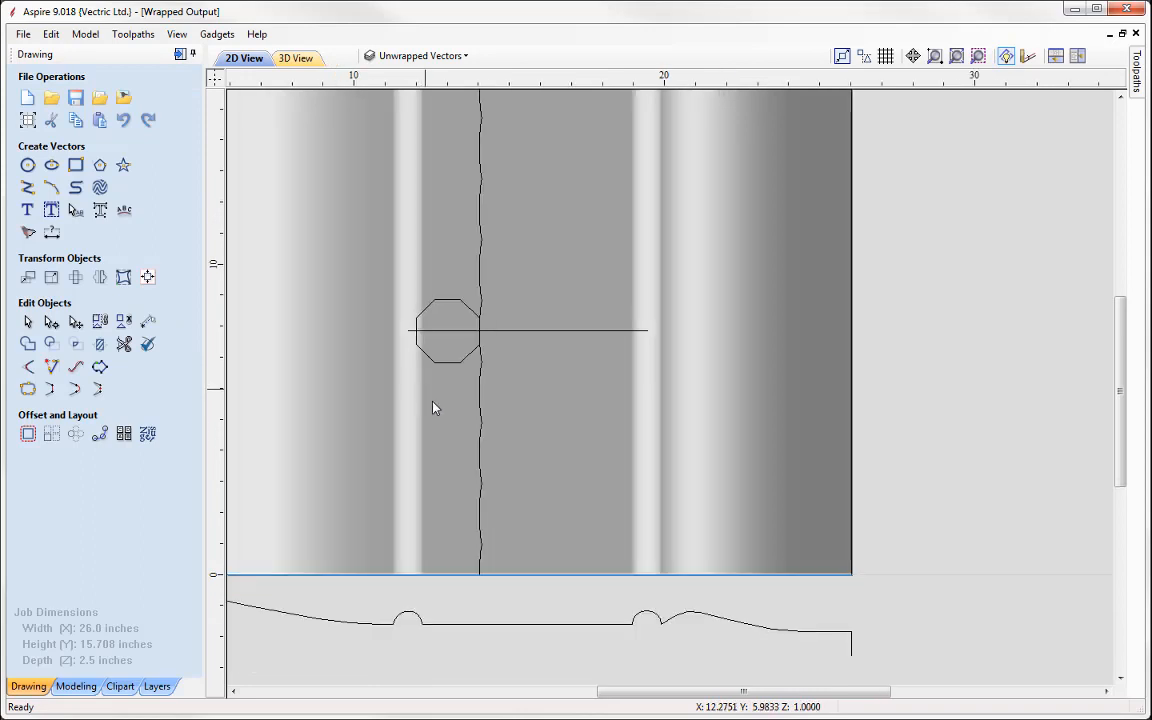
{"action": "left_click", "coordinate": [533, 338]}
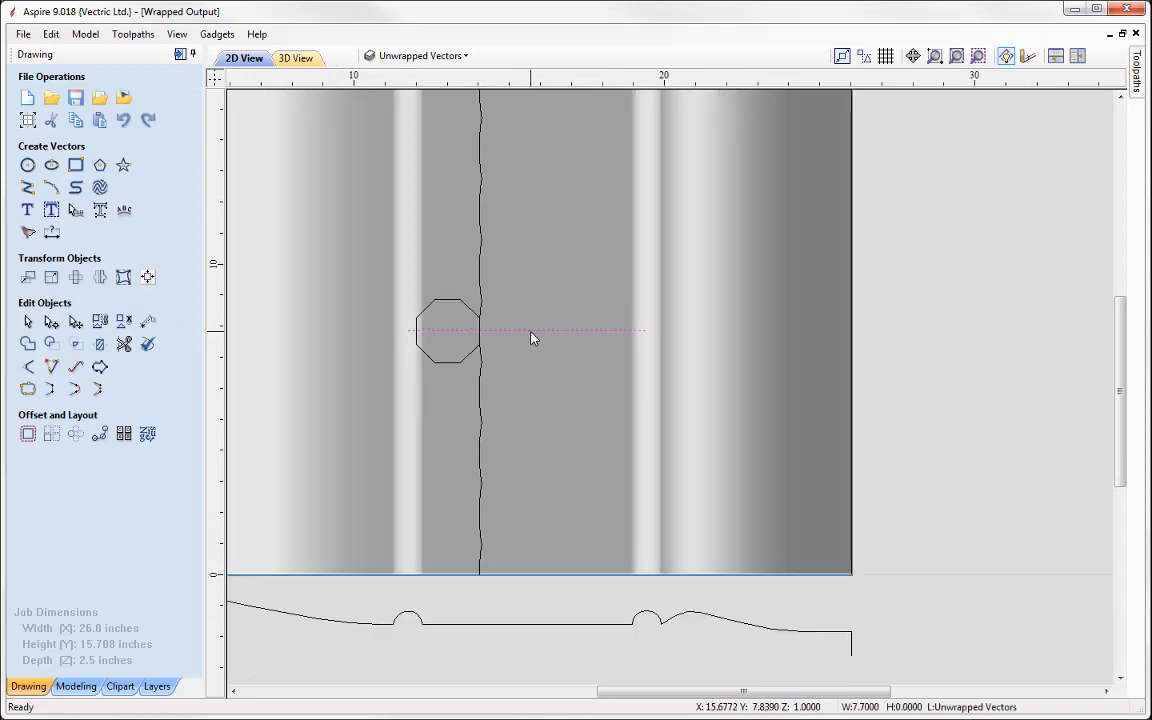
{"action": "left_click", "coordinate": [80, 686]}
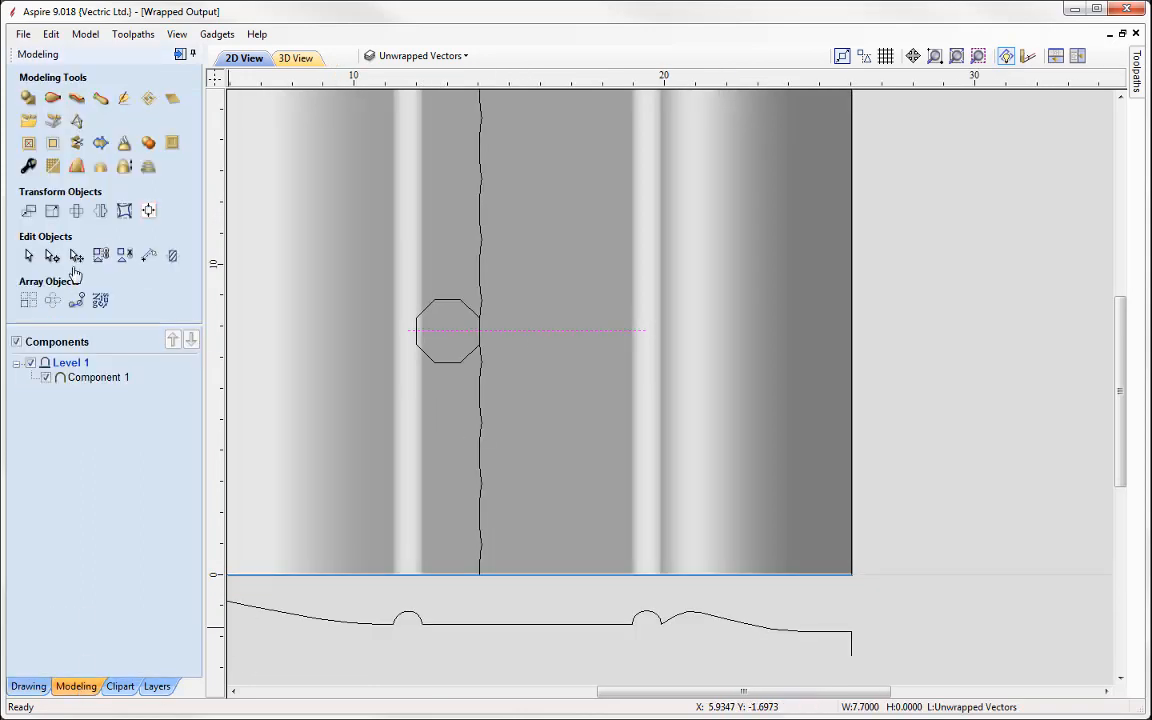
{"action": "left_click", "coordinate": [77, 98]}
{"action": "left_click", "coordinate": [146, 135]}
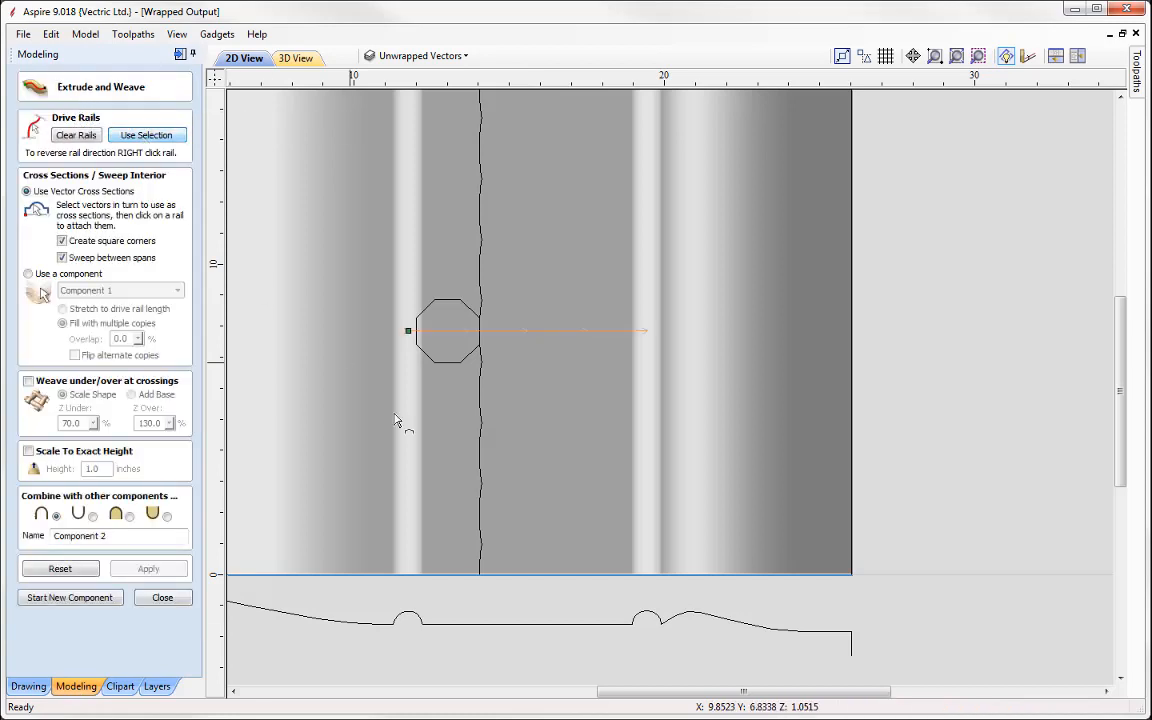
{"action": "left_click", "coordinate": [480, 518]}
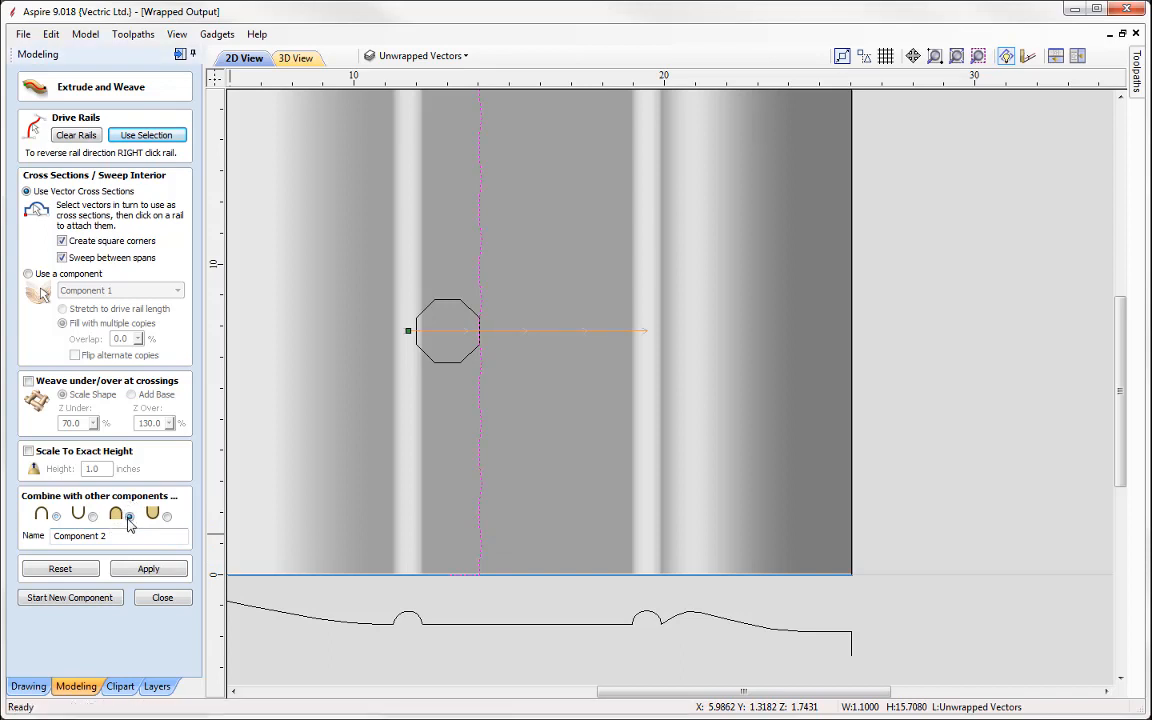
{"action": "left_click", "coordinate": [150, 569]}
{"action": "left_click", "coordinate": [162, 597]}
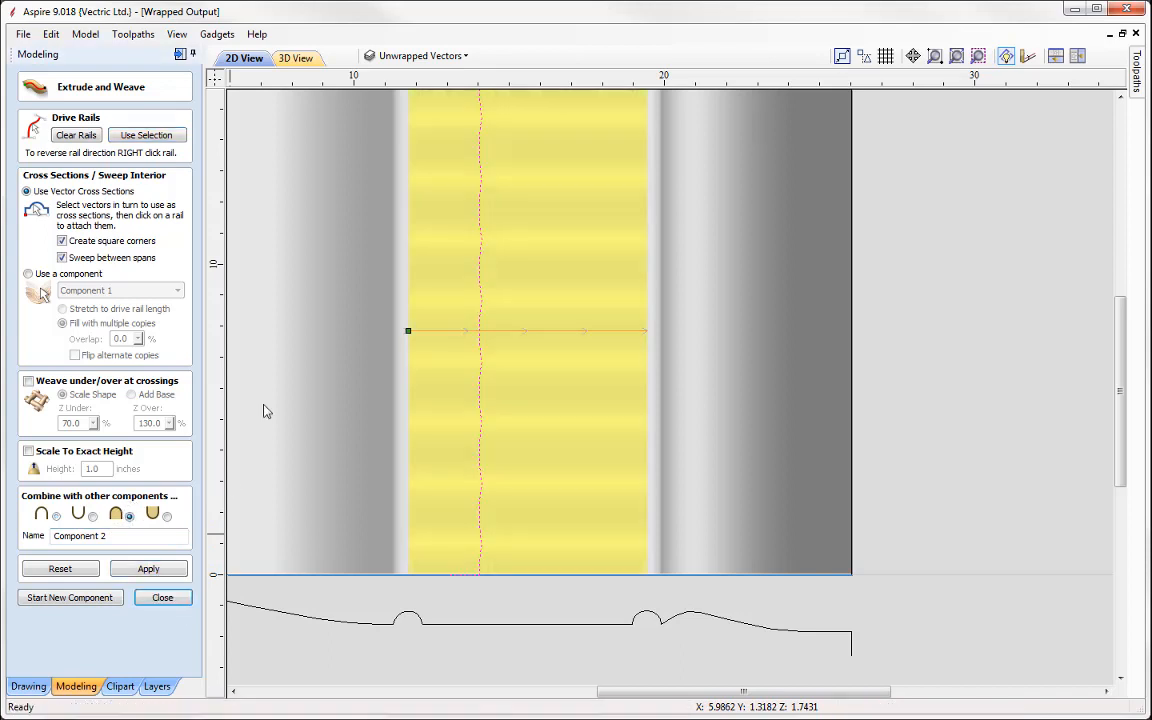
Step: Inspect the octagonal middle section of the table leg in the wrapped 3D display
{"action": "left_click", "coordinate": [296, 58]}
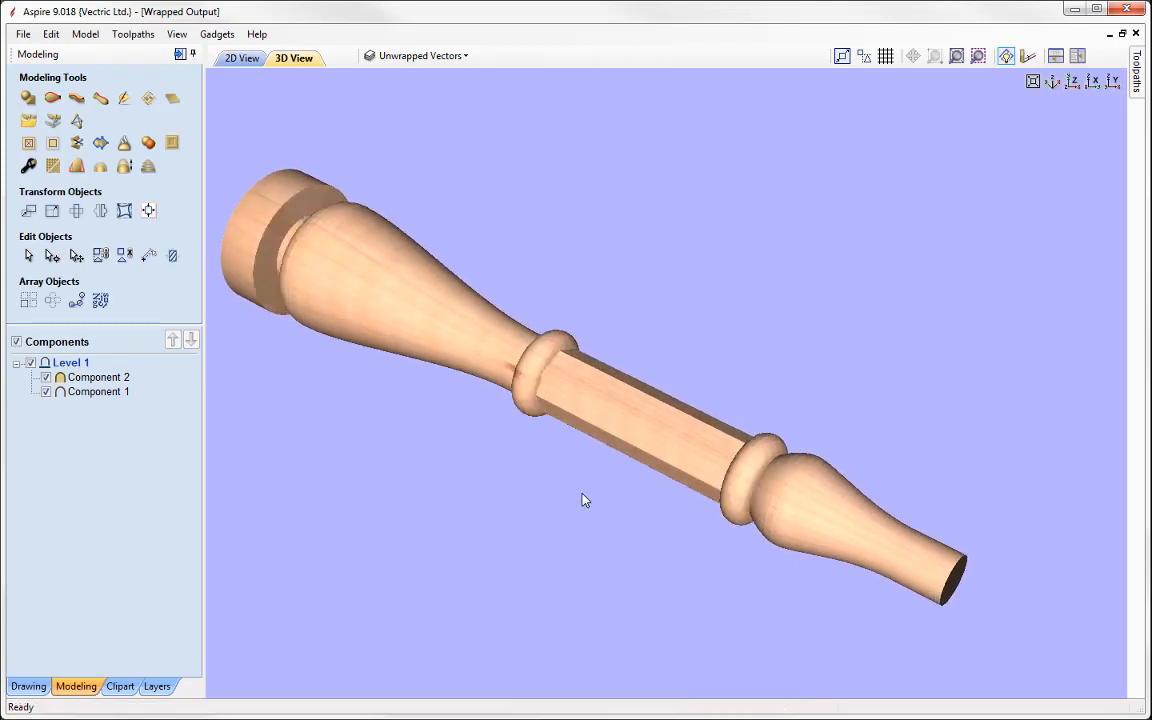
{"action": "scroll", "coordinate": [585, 500], "scroll_direction": "up", "scroll_amount": 2}
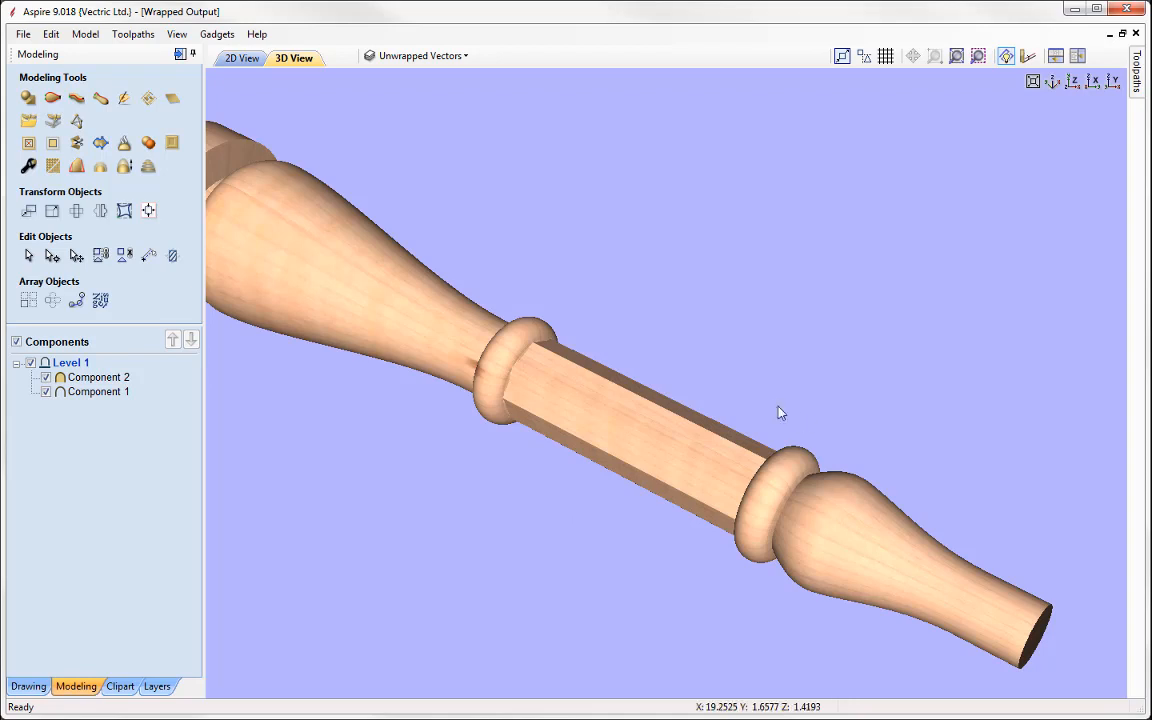
{"action": "left_click_drag", "start_coordinate": [581, 360], "coordinate": [561, 452]}
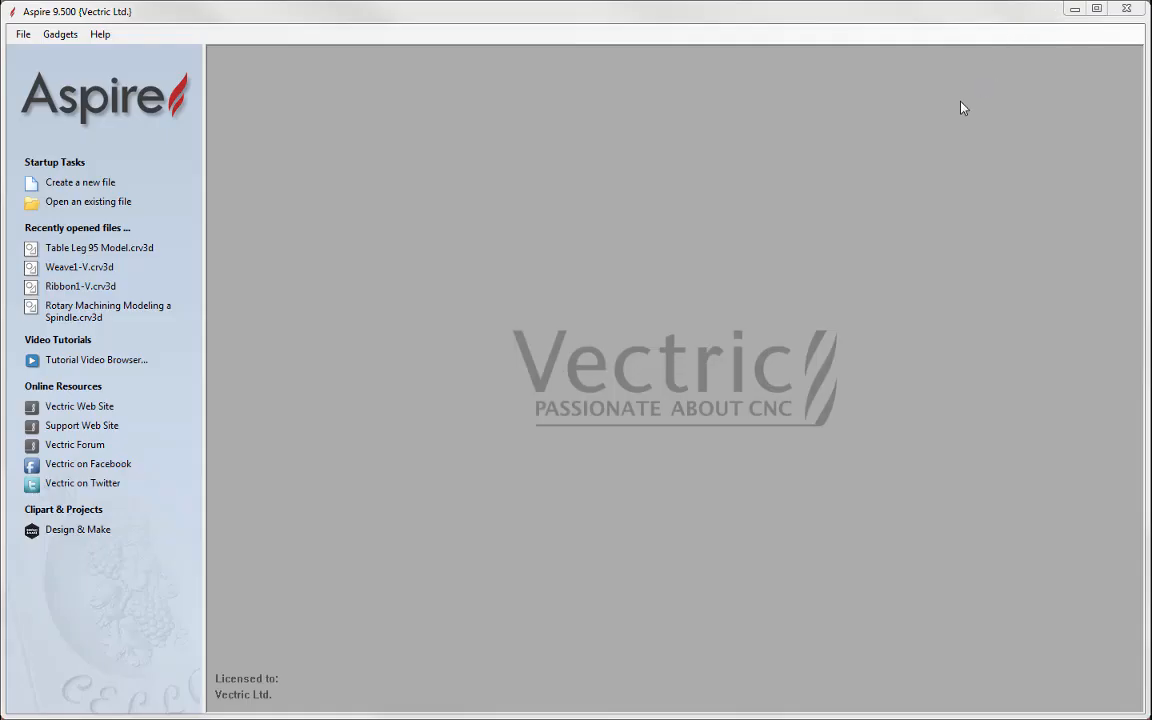
Step: In Aspire 9.500, create a rotary job 26.0 inches long and 5.0 inches in diameter, and import Table Leg.eps
{"action": "left_click", "coordinate": [72, 184]}
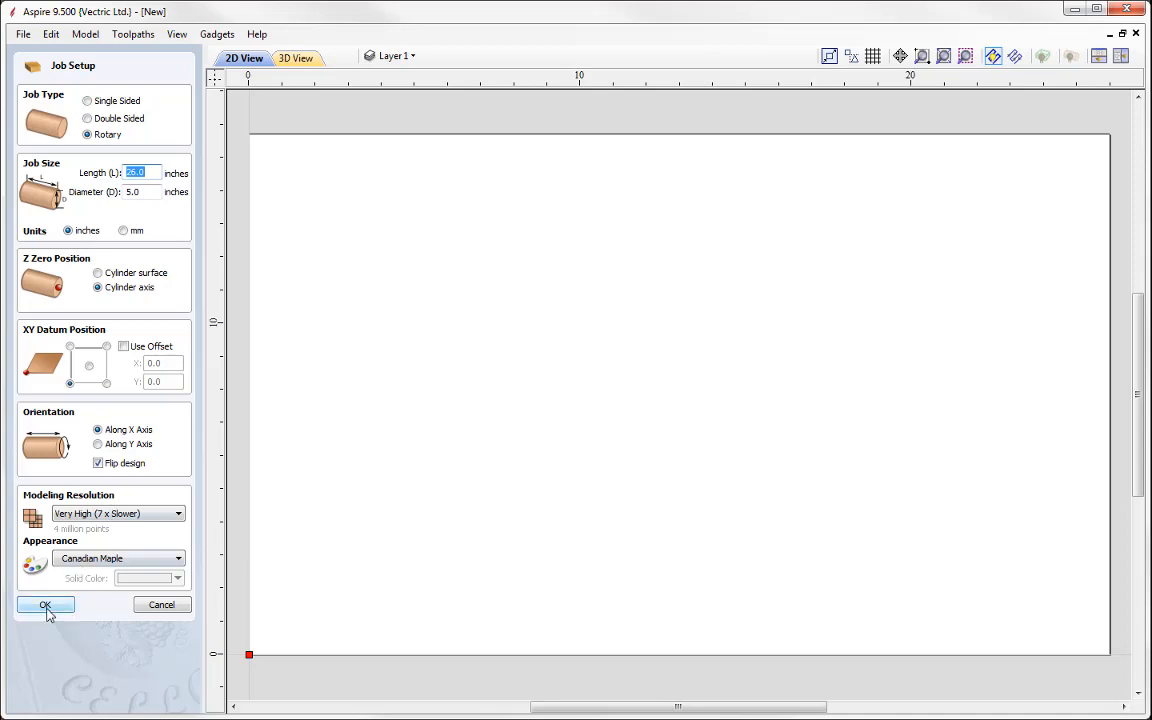
{"action": "key", "text": "Return"}
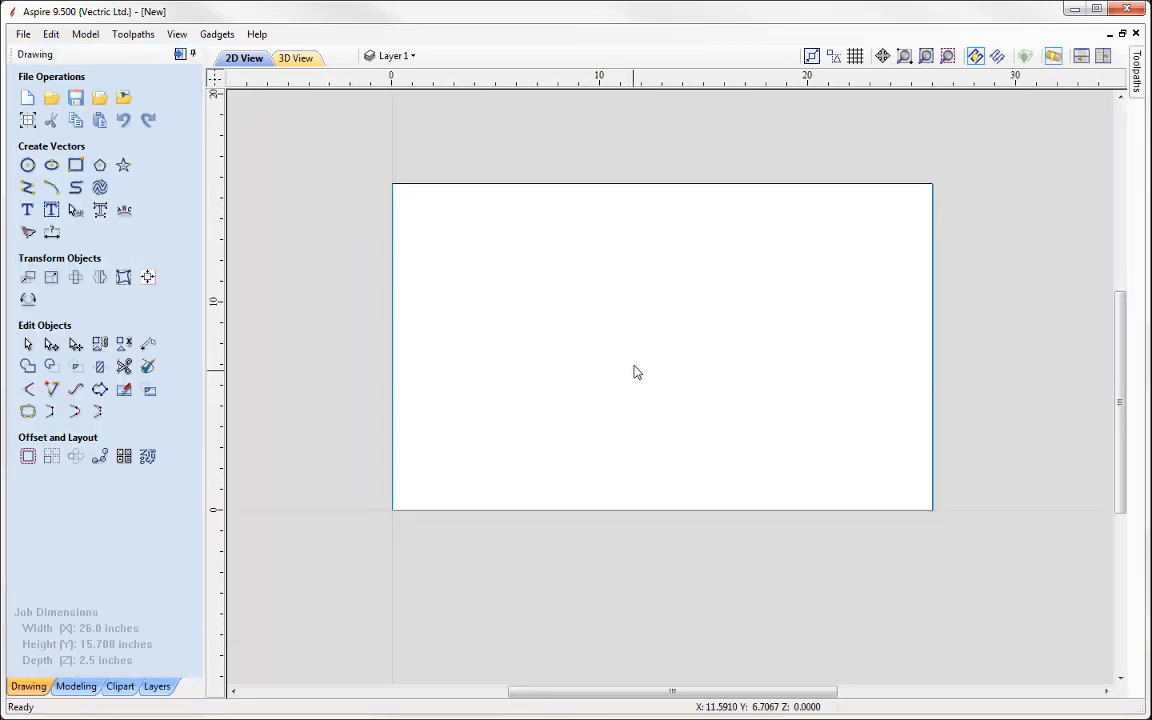
{"action": "left_click", "coordinate": [99, 97]}
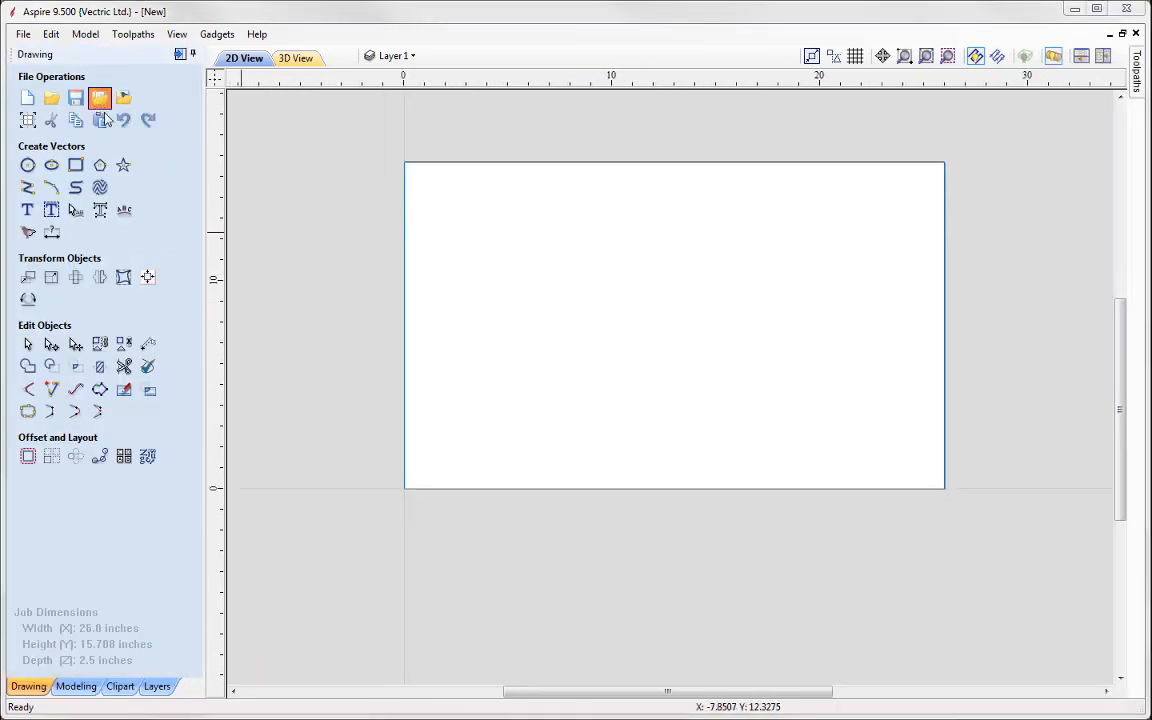
{"action": "left_click", "coordinate": [500, 300]}
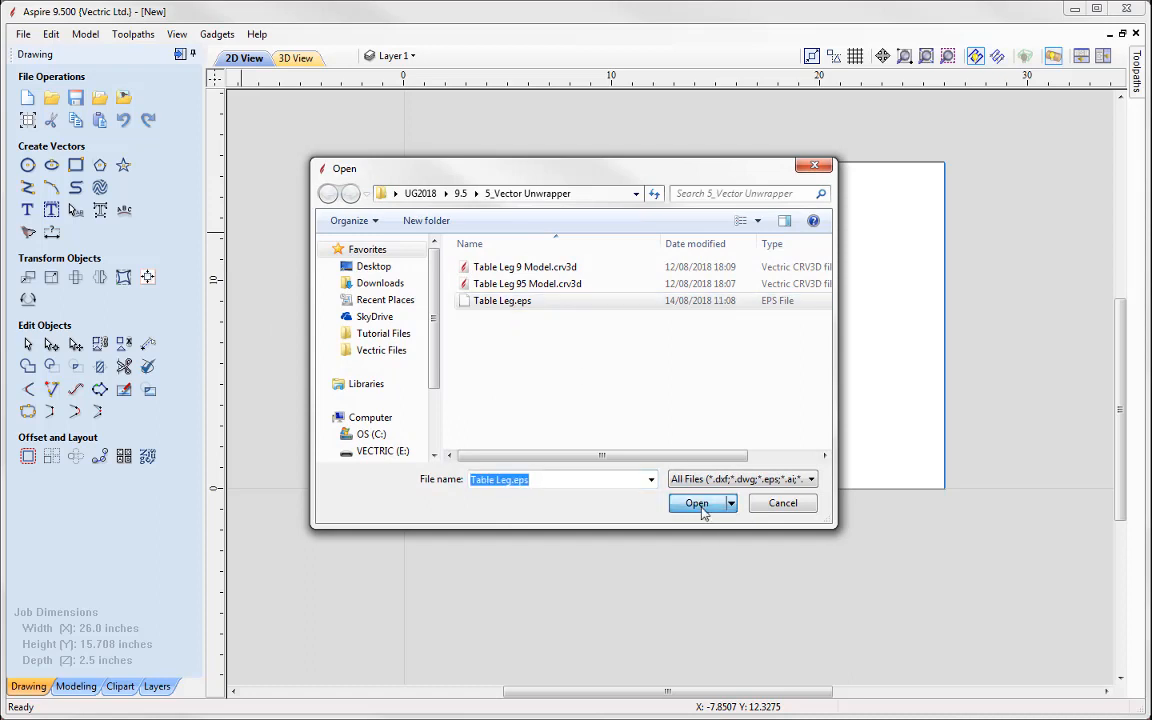
{"action": "left_click", "coordinate": [696, 503]}
{"action": "left_click", "coordinate": [658, 567]}
Step: Sweep the imported table leg profile between the job's start and end edges with Two Rail Sweep and view the leg in 3D
{"action": "scroll", "coordinate": [559, 565], "scroll_direction": "up", "scroll_amount": 1}
{"action": "middle_click_drag", "start_coordinate": [607, 577], "coordinate": [597, 641]}
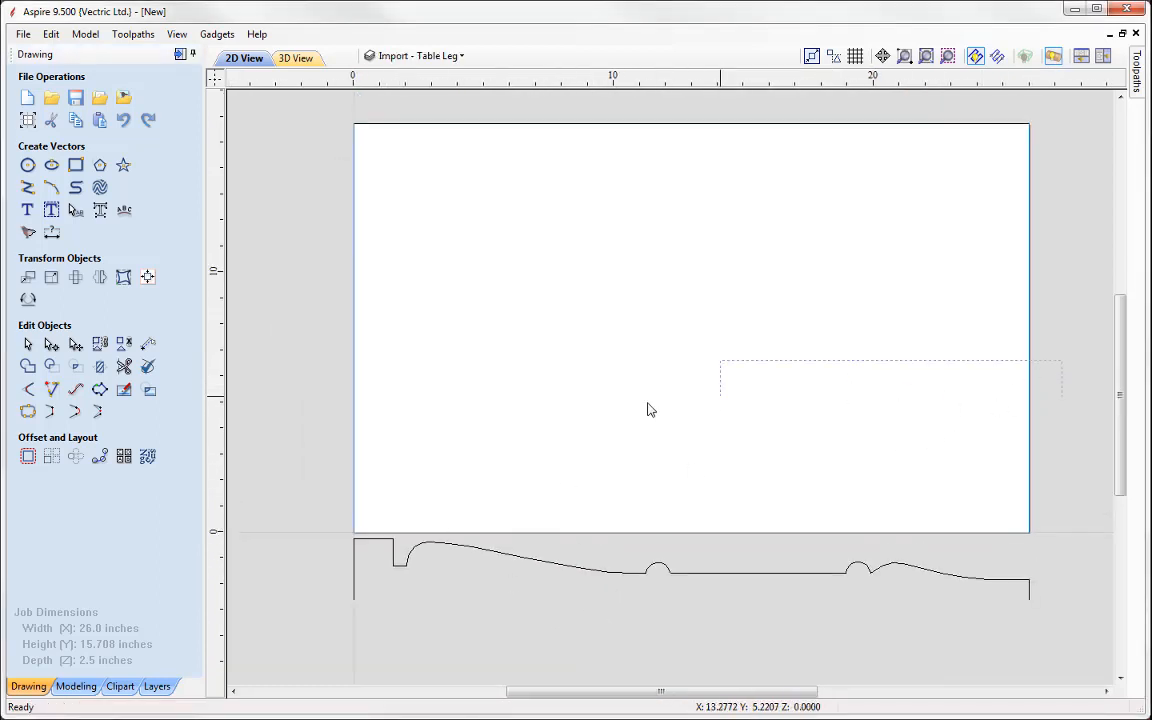
{"action": "left_click_drag", "start_coordinate": [313, 416], "coordinate": [307, 421]}
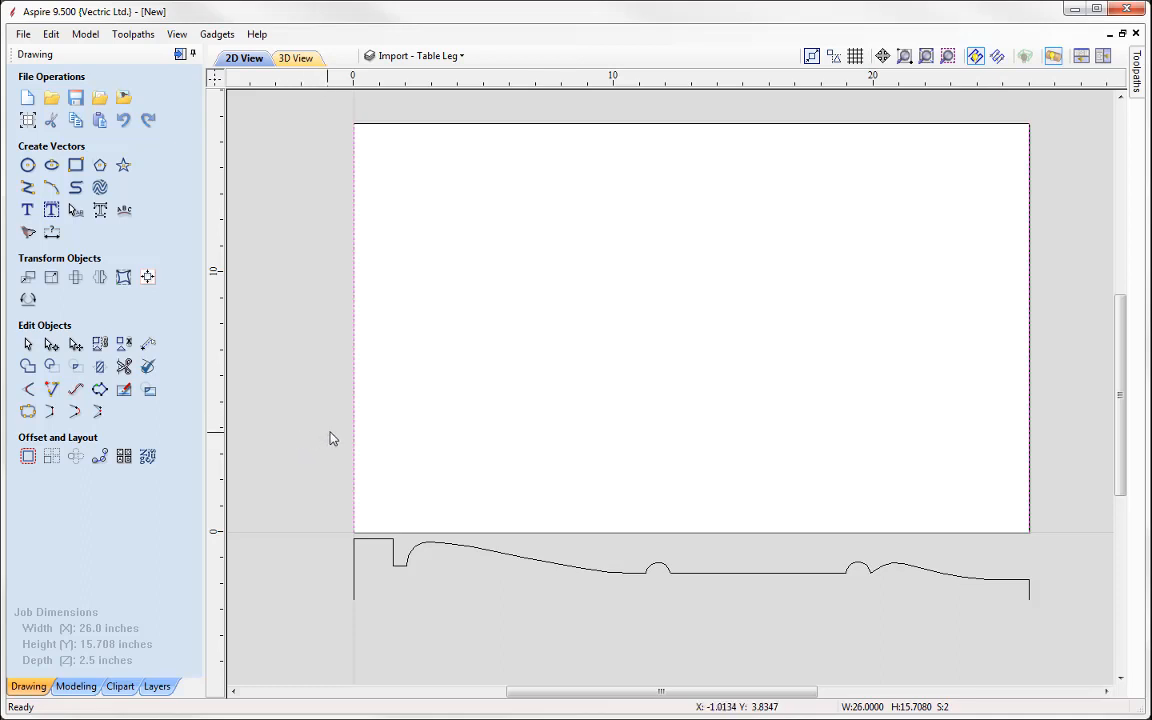
{"action": "left_click", "coordinate": [73, 687]}
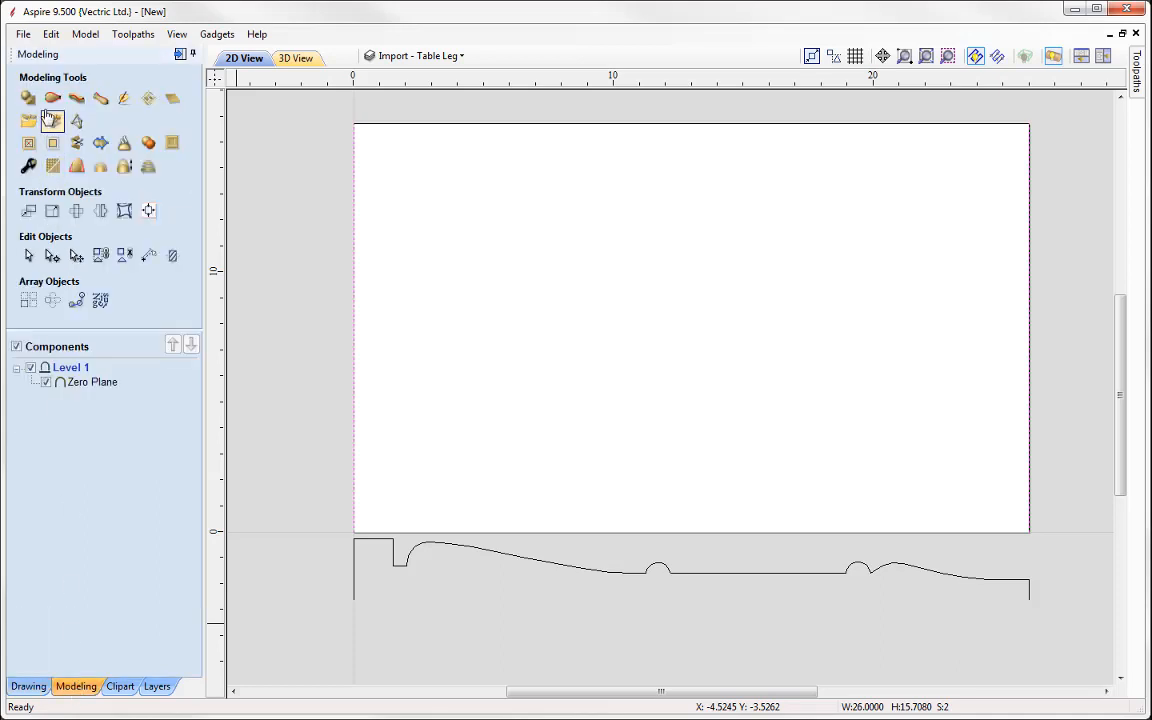
{"action": "left_click", "coordinate": [48, 93]}
{"action": "left_click", "coordinate": [156, 138]}
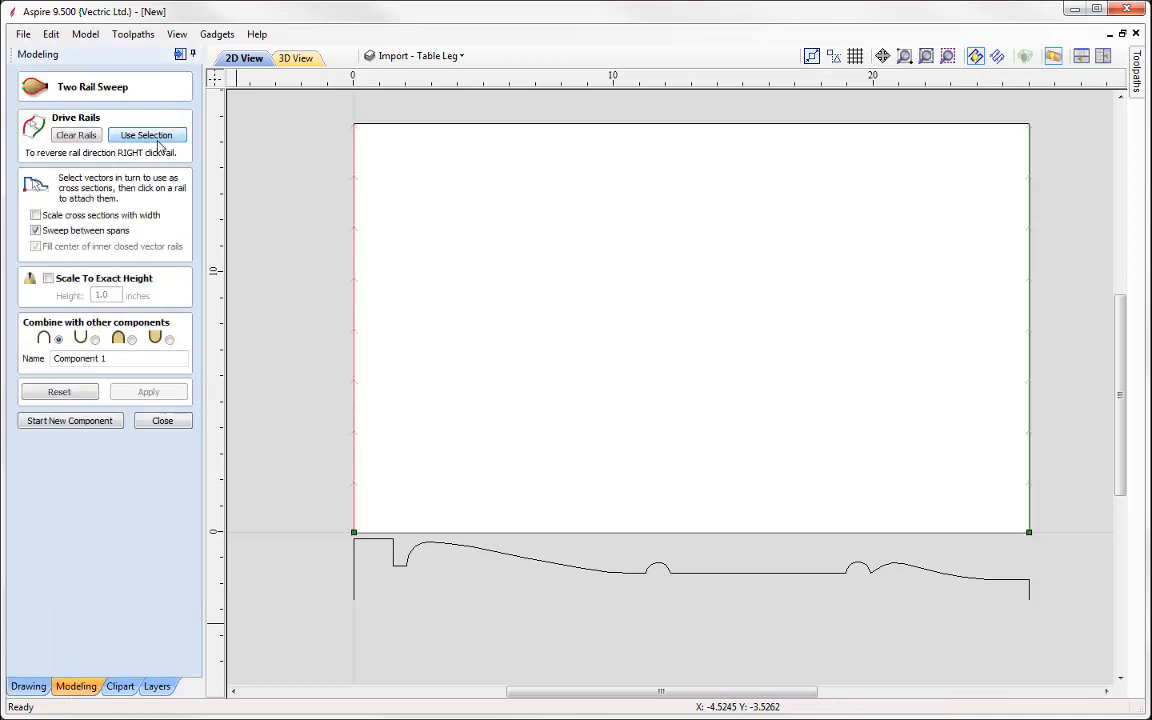
{"action": "left_click", "coordinate": [549, 566]}
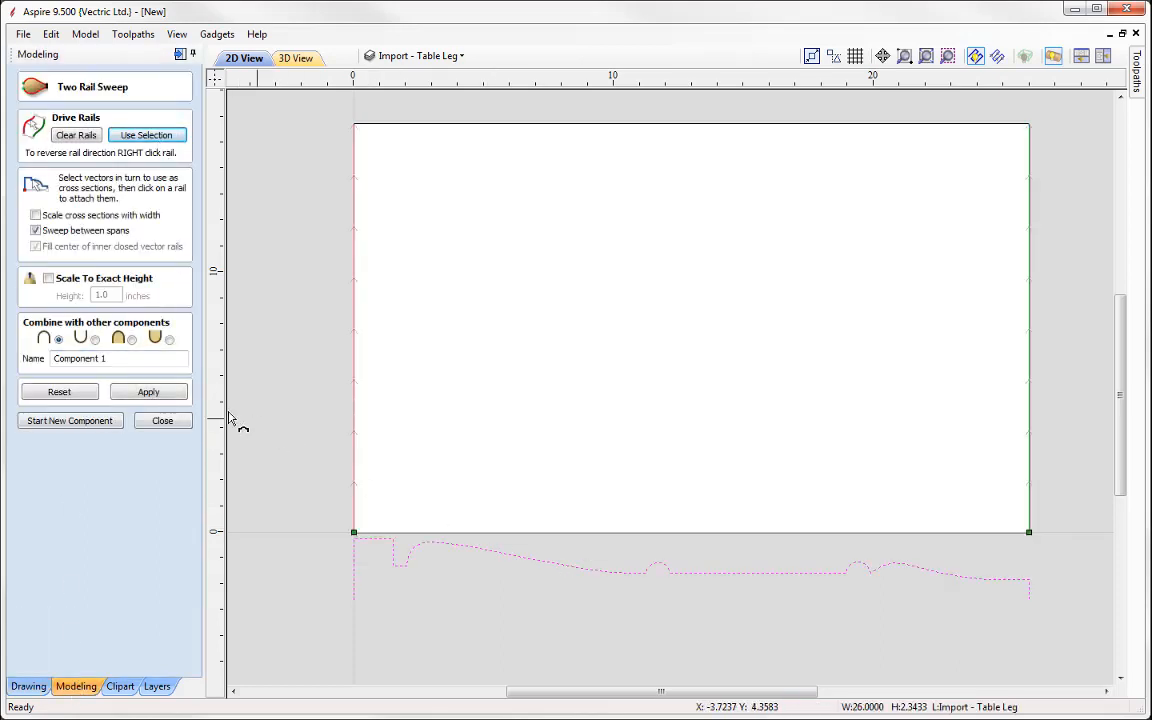
{"action": "left_click", "coordinate": [156, 396]}
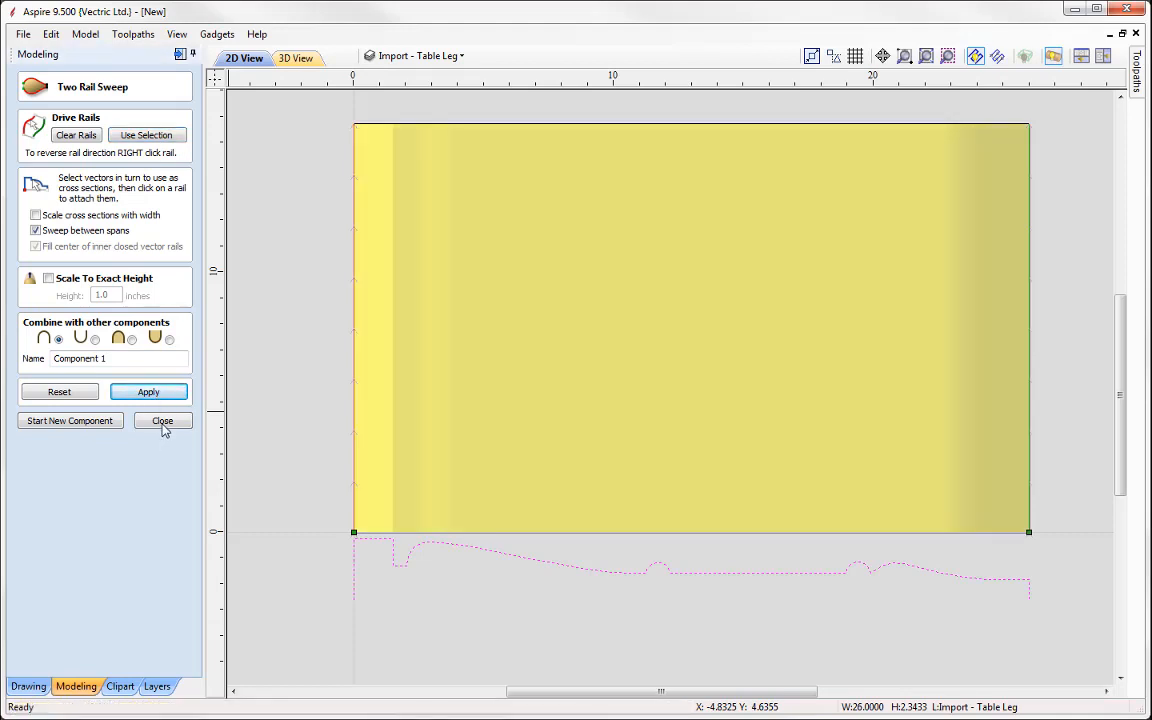
{"action": "left_click", "coordinate": [163, 424]}
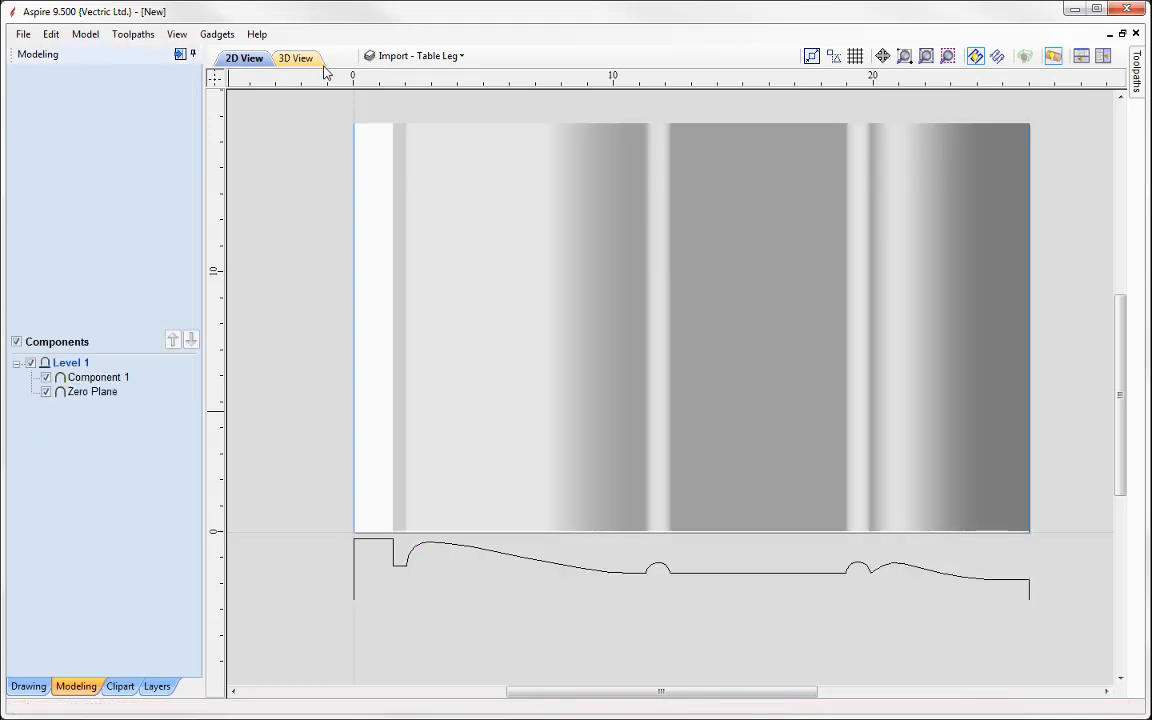
{"action": "left_click", "coordinate": [298, 59]}
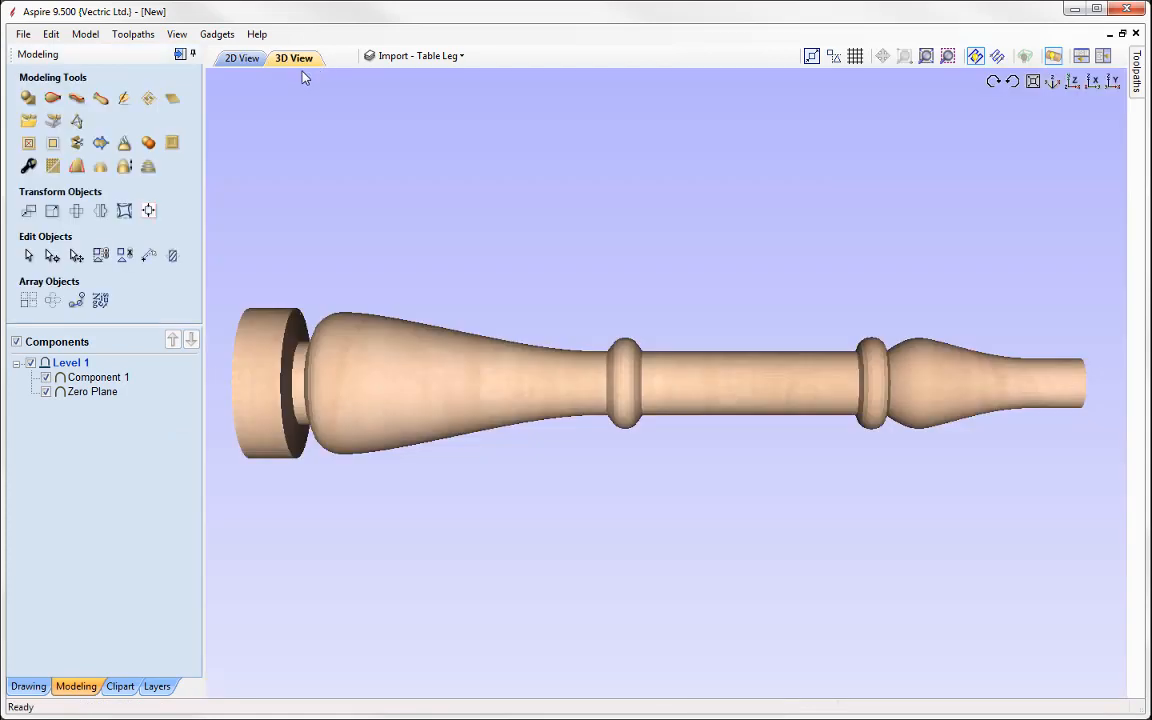
{"action": "mouse_move", "coordinate": [740, 465]}
{"action": "left_mouse_down"}
{"action": "mouse_move", "coordinate": [599, 522]}
{"action": "mouse_move", "coordinate": [527, 568]}
{"action": "mouse_move", "coordinate": [446, 532]}
{"action": "left_mouse_up"}
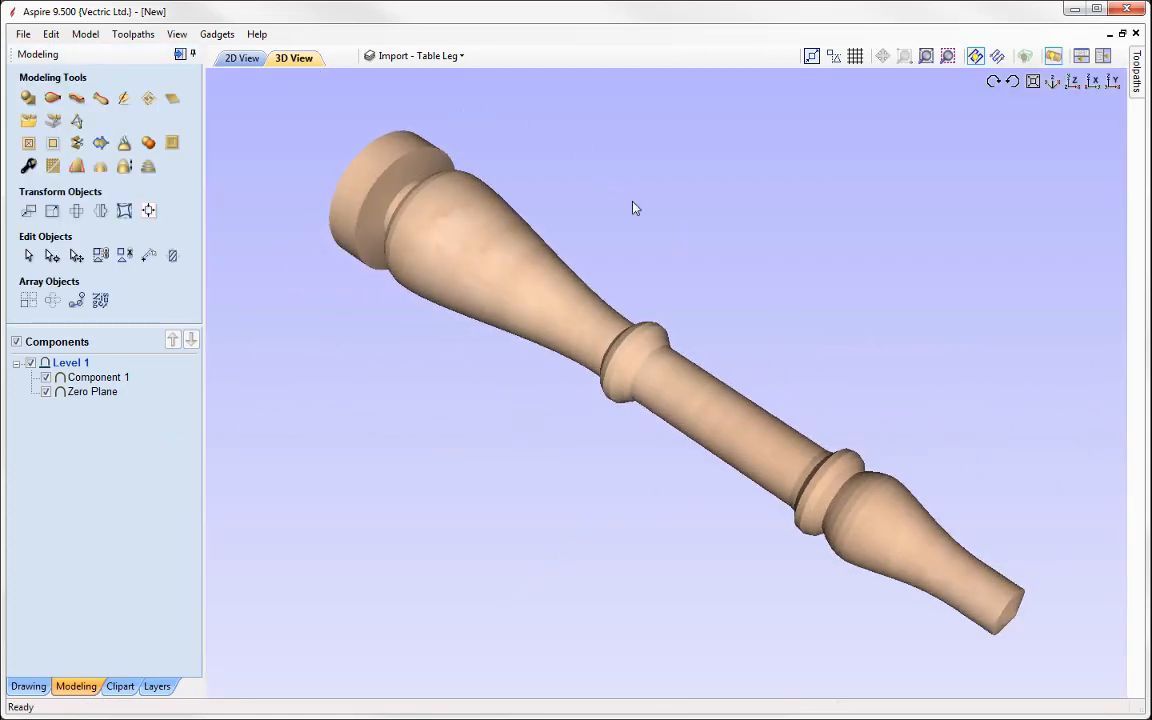
{"action": "left_click_drag", "start_coordinate": [890, 424], "coordinate": [880, 472]}
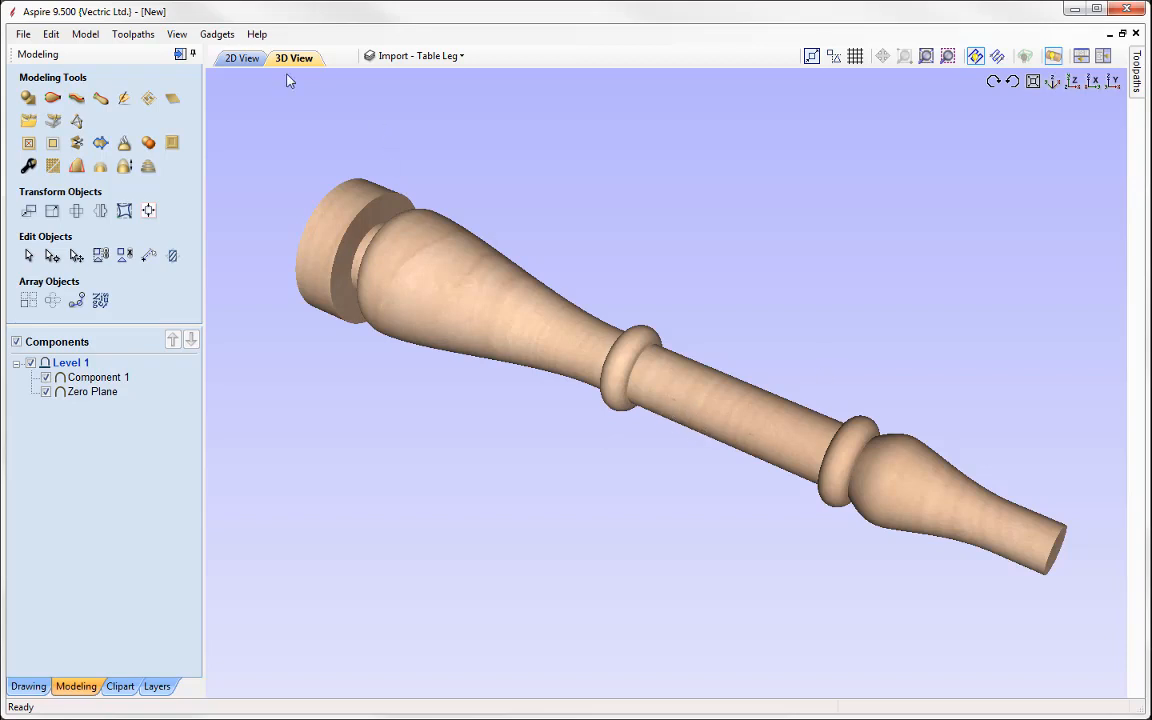
Step: Draw an 8-sided polygon with a 1.1 inch radius on the wide part of the leg, centered at about X 5.57, Y 8.31
{"action": "left_click", "coordinate": [243, 58]}
{"action": "scroll", "coordinate": [699, 365], "scroll_direction": "down", "scroll_amount": 2}
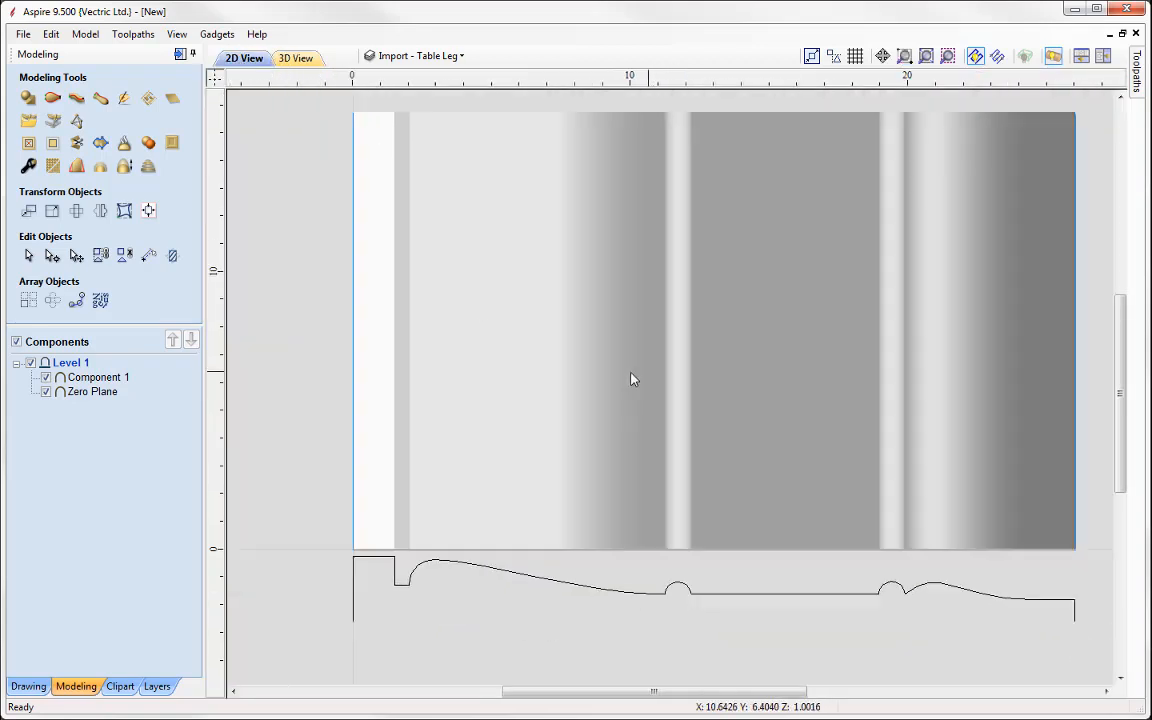
{"action": "middle_click_drag", "start_coordinate": [437, 324], "coordinate": [419, 366]}
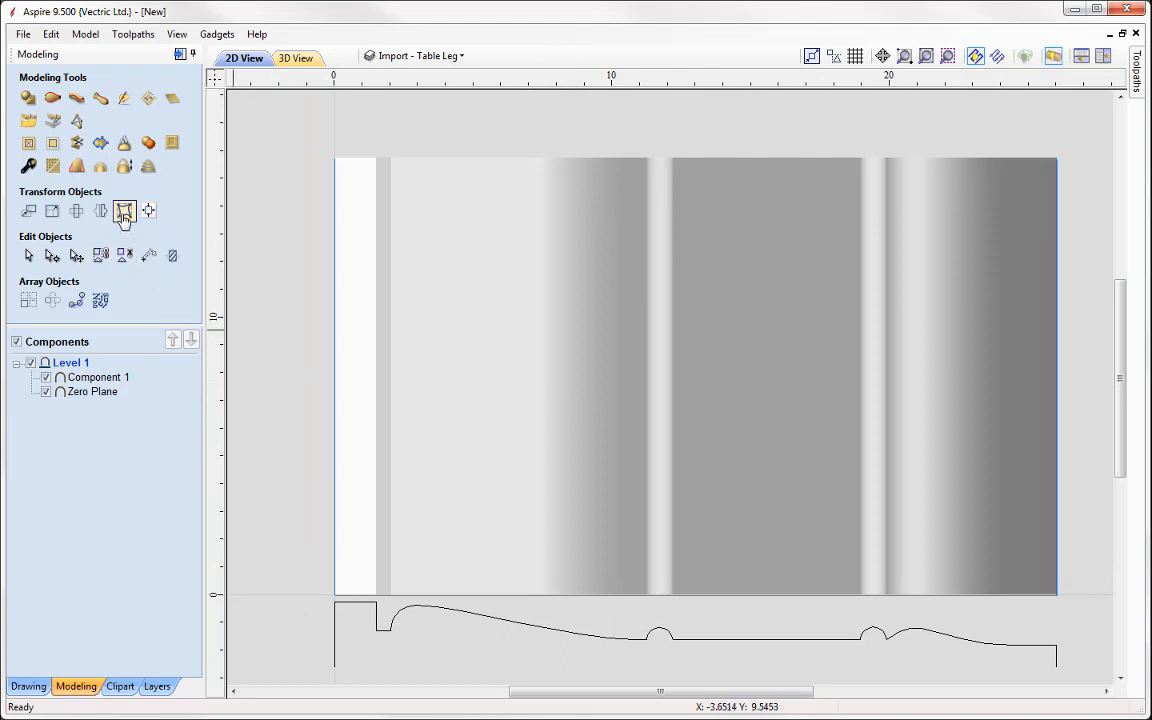
{"action": "left_click", "coordinate": [29, 686]}
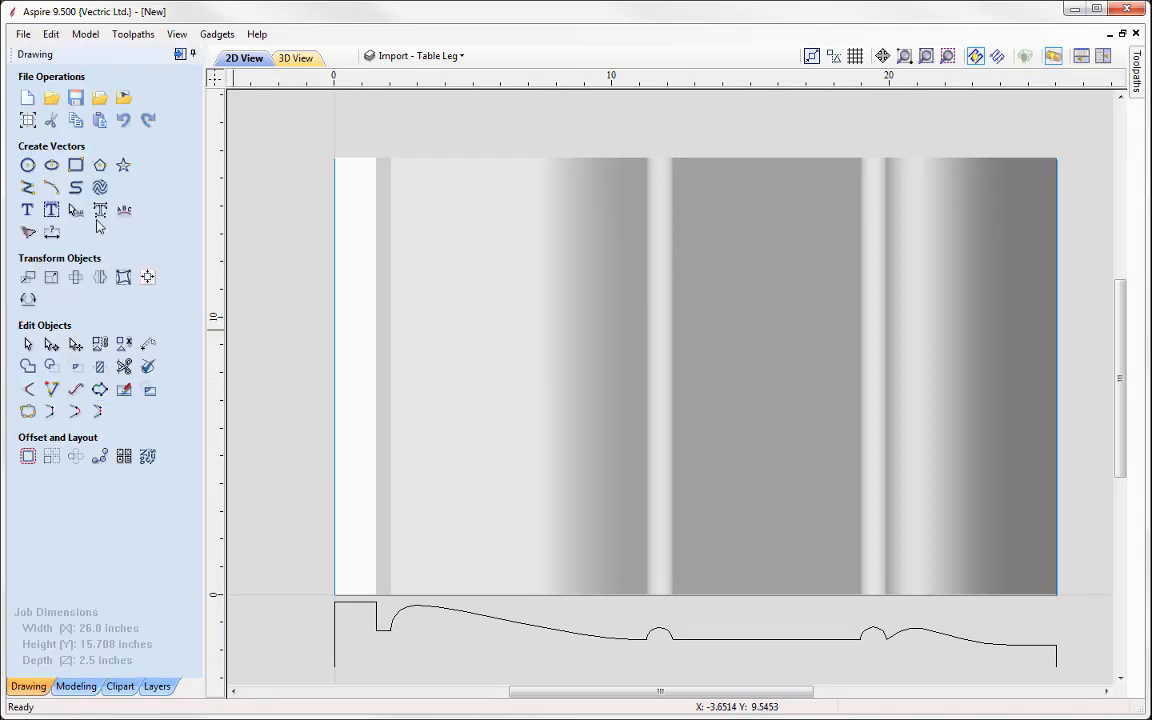
{"action": "left_click", "coordinate": [99, 166]}
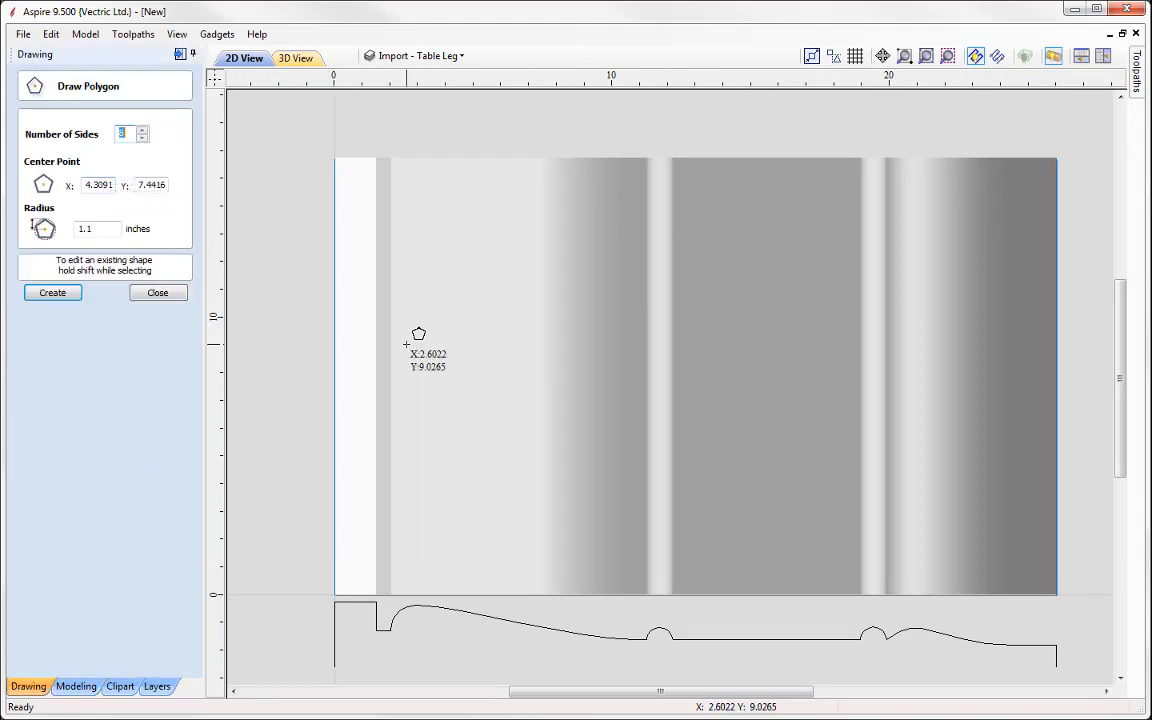
{"action": "mouse_move", "coordinate": [489, 364]}
{"action": "left_mouse_down"}
{"action": "mouse_move", "coordinate": [466, 336]}
{"action": "mouse_move", "coordinate": [459, 343]}
{"action": "left_mouse_up"}
{"action": "left_click", "coordinate": [106, 229]}
{"action": "key", "text": "BackSpace"}
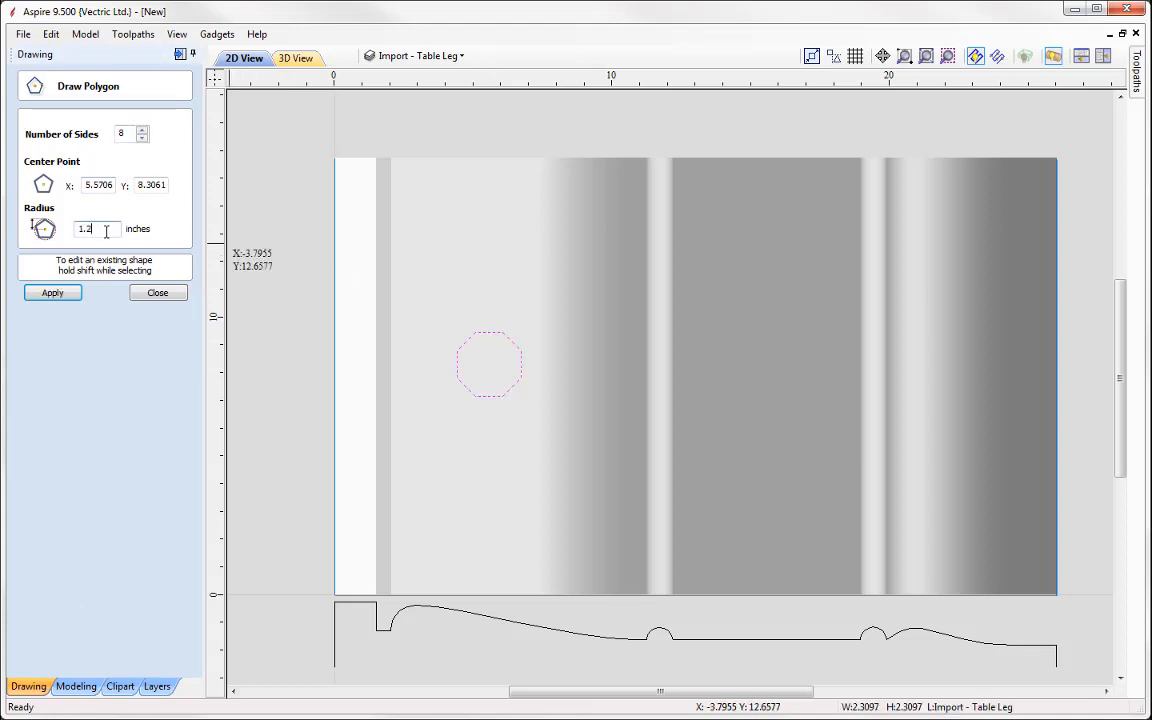
{"action": "key", "text": "Return"}
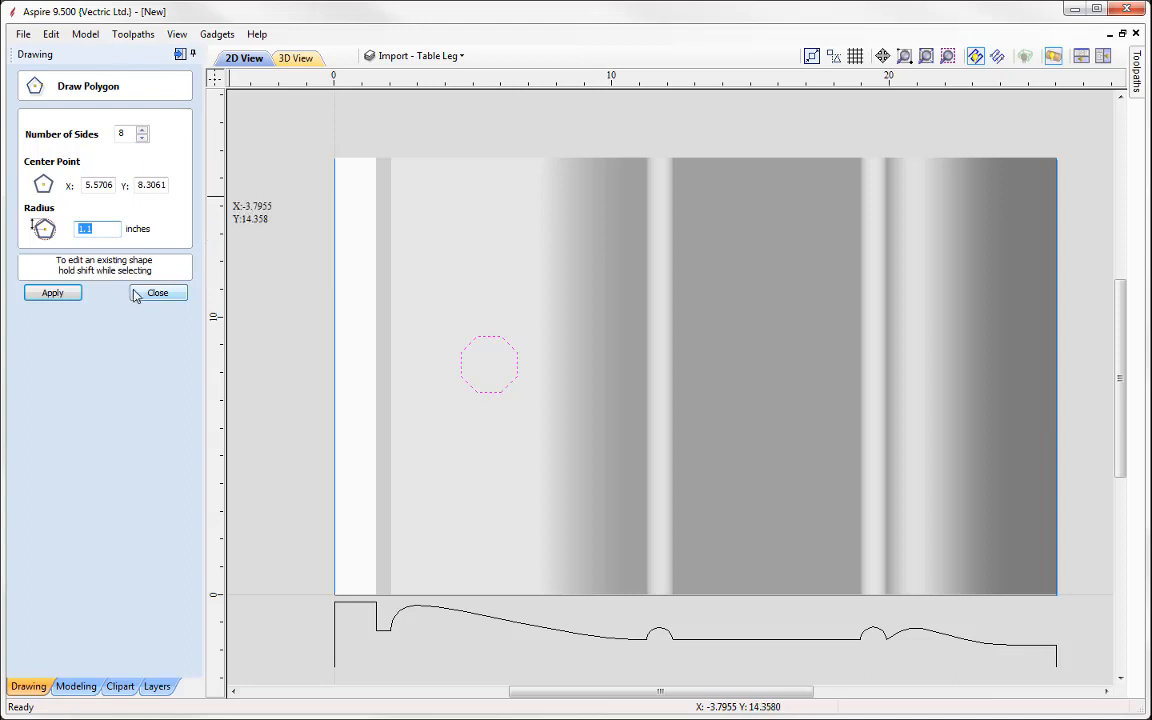
{"action": "left_click", "coordinate": [158, 292]}
Step: Unwrap the octagon with Vector Unwrapper, using the center of contour and simplified unwrapped vectors
{"action": "scroll", "coordinate": [378, 365], "scroll_direction": "up", "scroll_amount": 1}
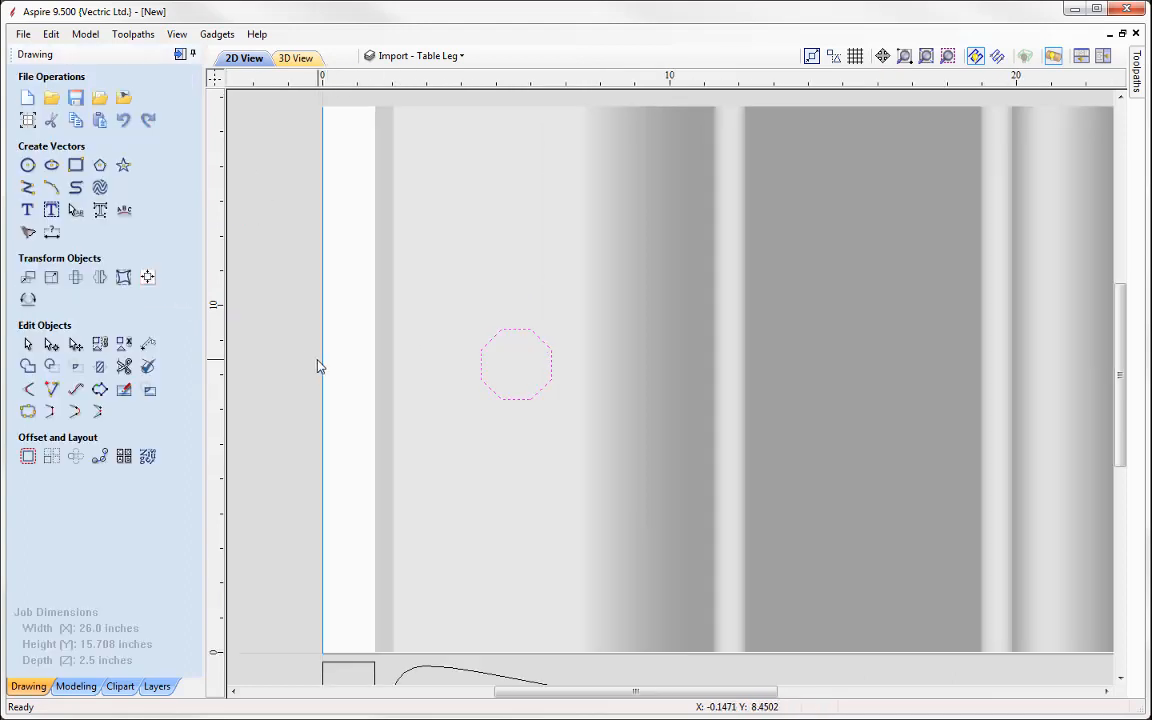
{"action": "left_click", "coordinate": [510, 400]}
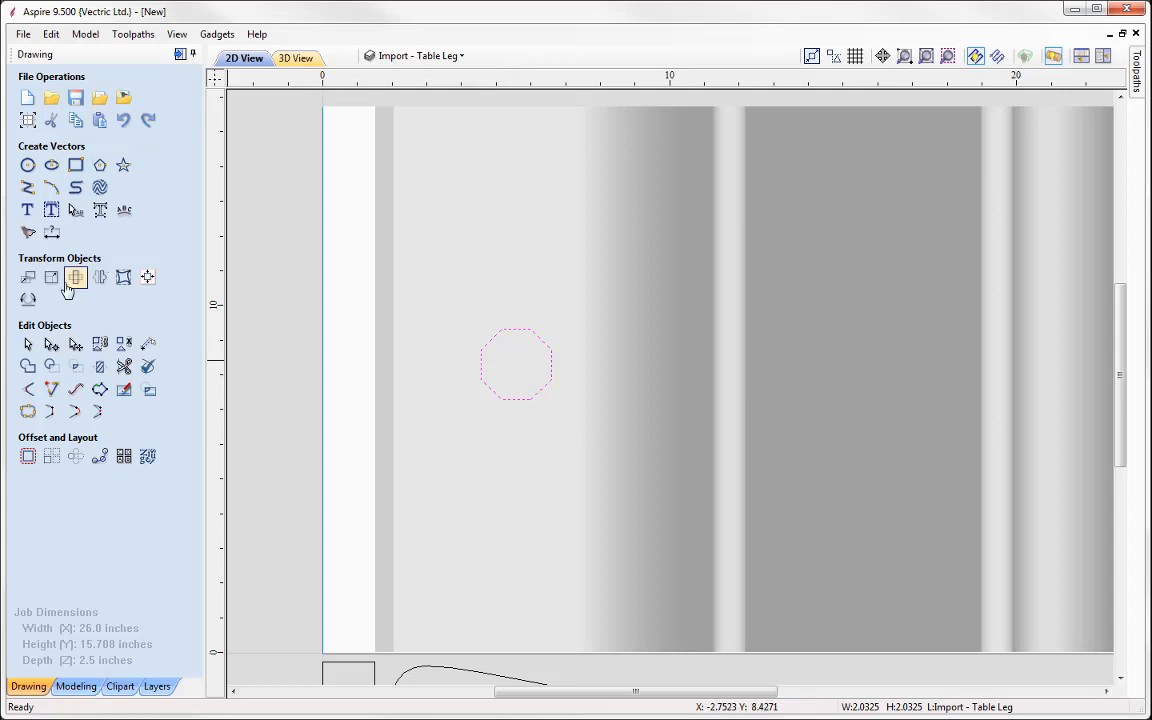
{"action": "left_click", "coordinate": [26, 303]}
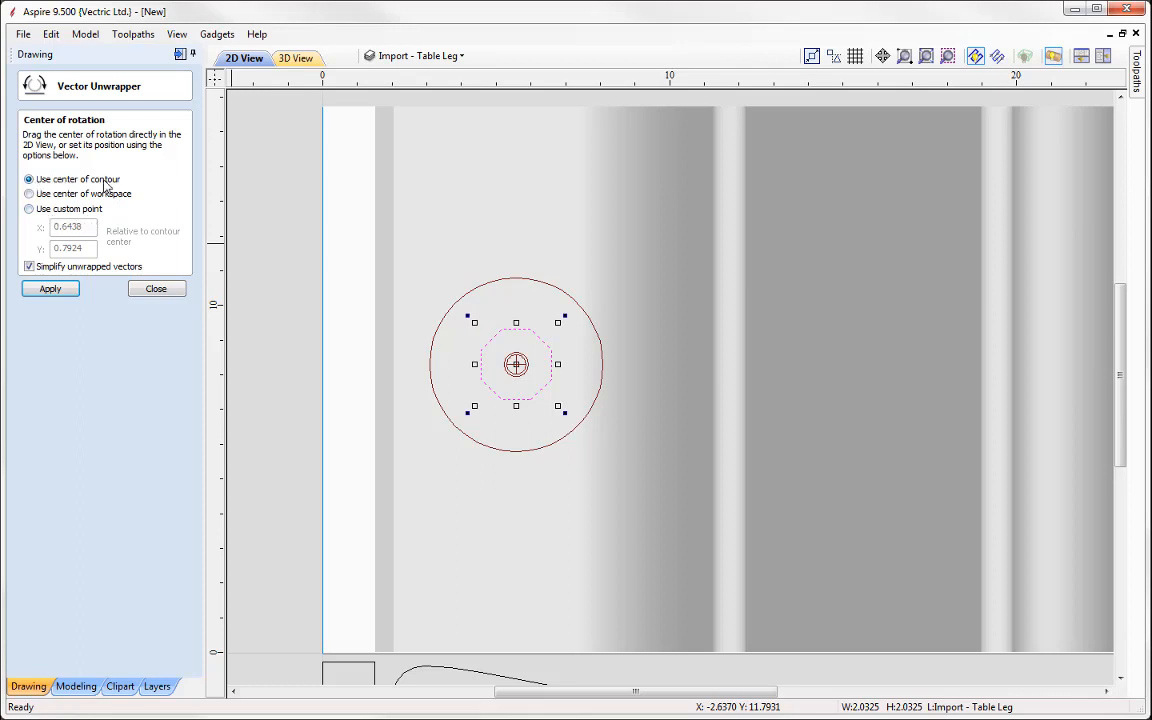
{"action": "left_click", "coordinate": [60, 290]}
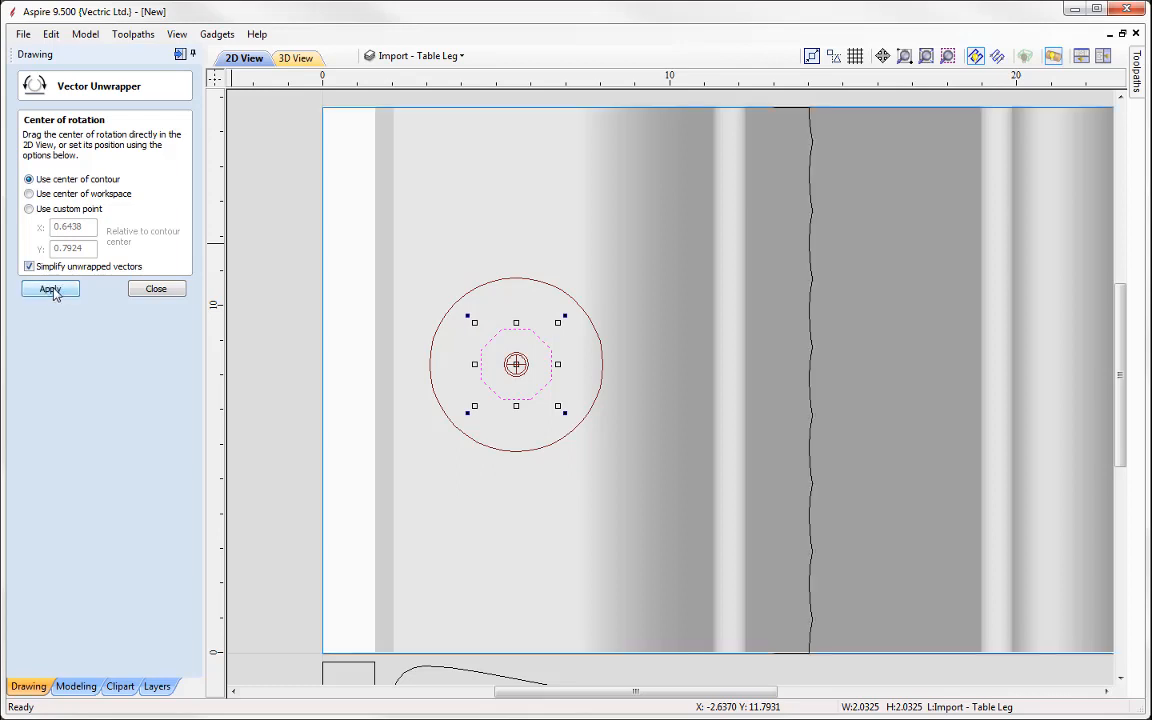
{"action": "left_click", "coordinate": [157, 289]}
Step: Draw a horizontal line about 7.75 inches long from the center of the first bead to the center of the second
{"action": "scroll", "coordinate": [300, 380], "scroll_direction": "down", "scroll_amount": 3}
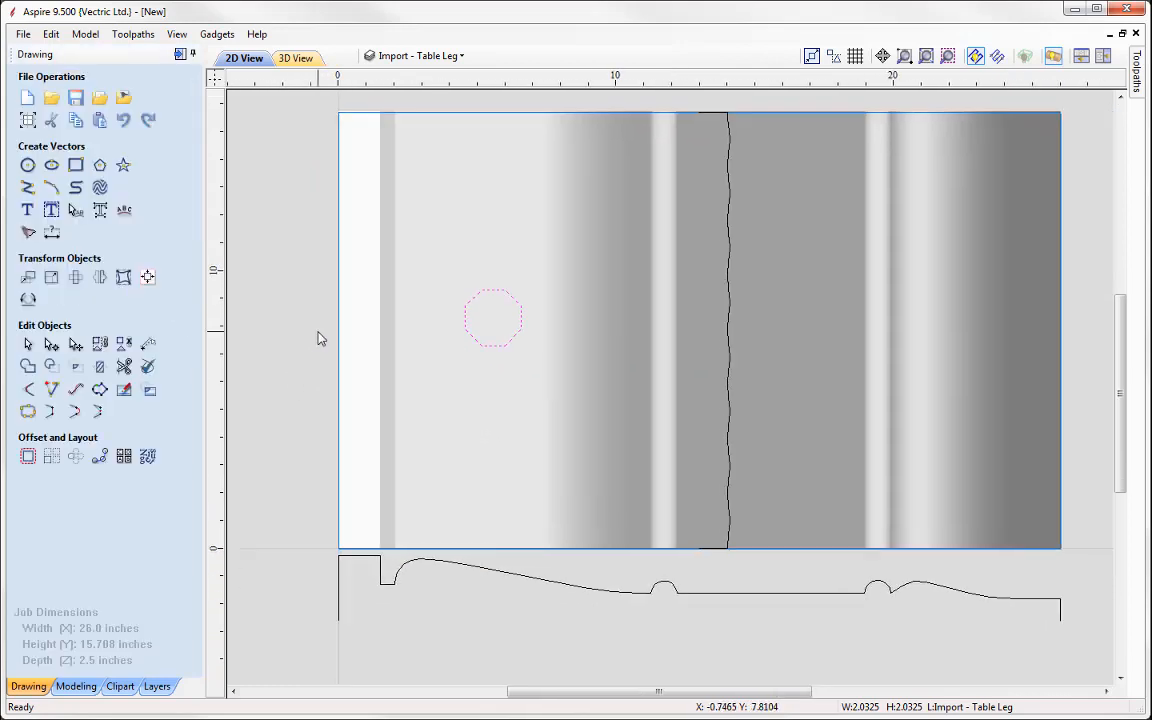
{"action": "left_click", "coordinate": [27, 187]}
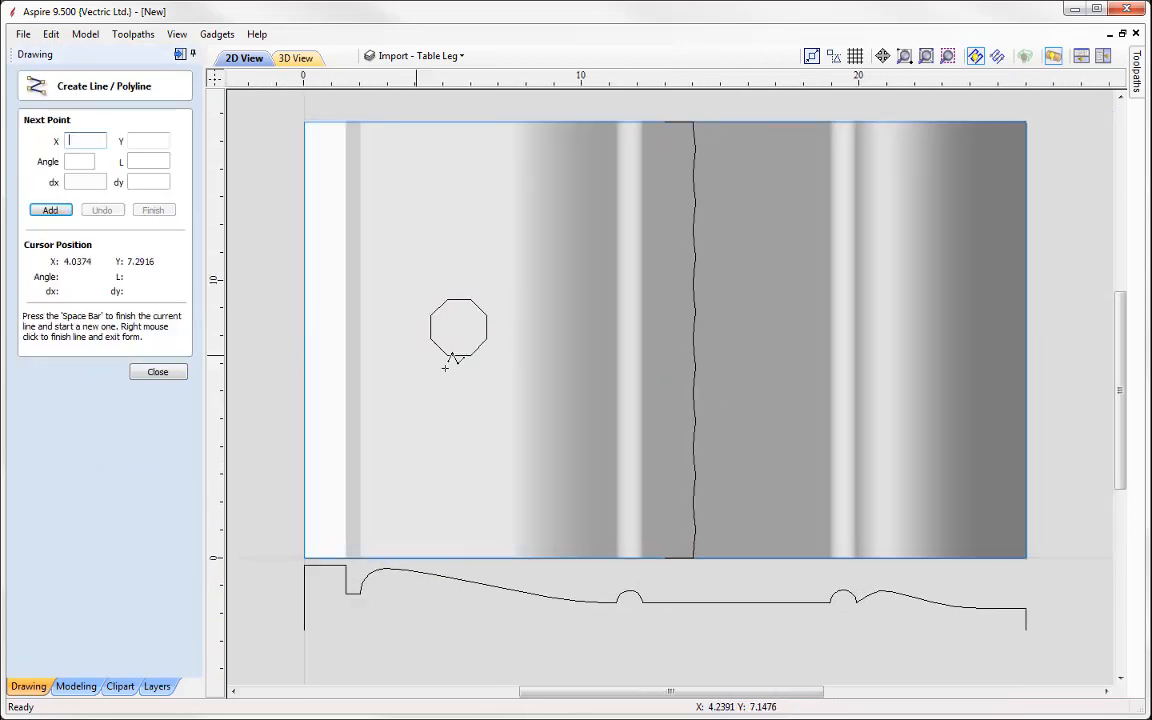
{"action": "left_click", "coordinate": [628, 339]}
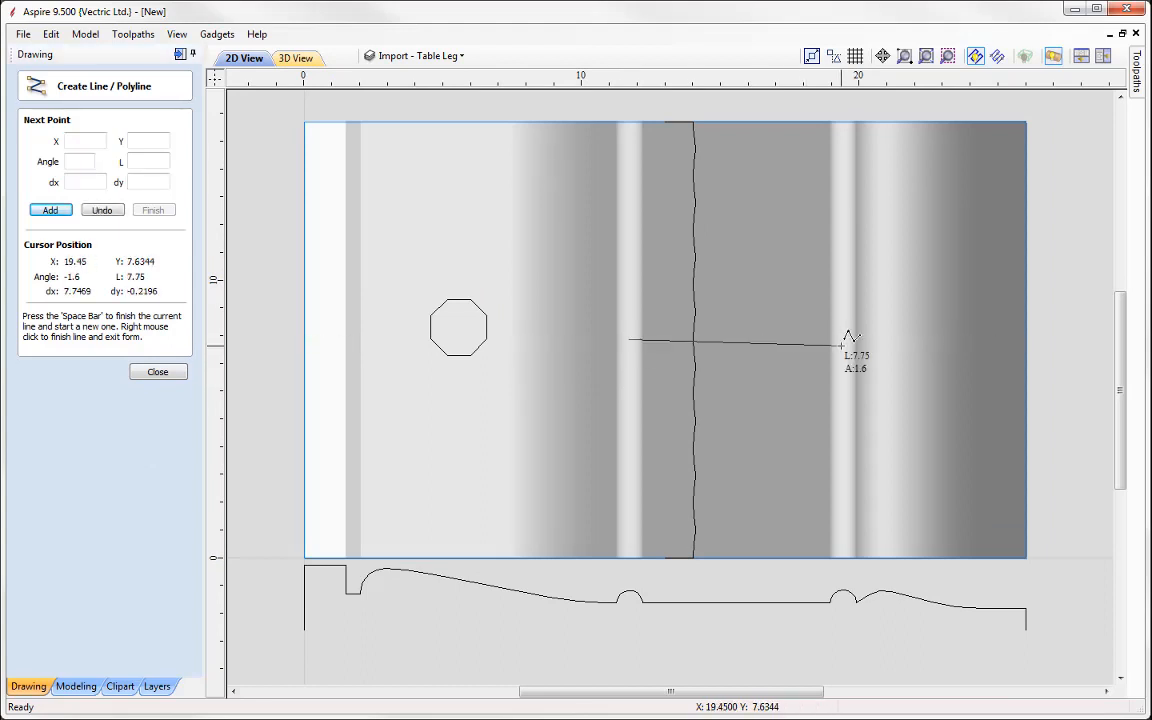
{"action": "left_click", "coordinate": [844, 340]}
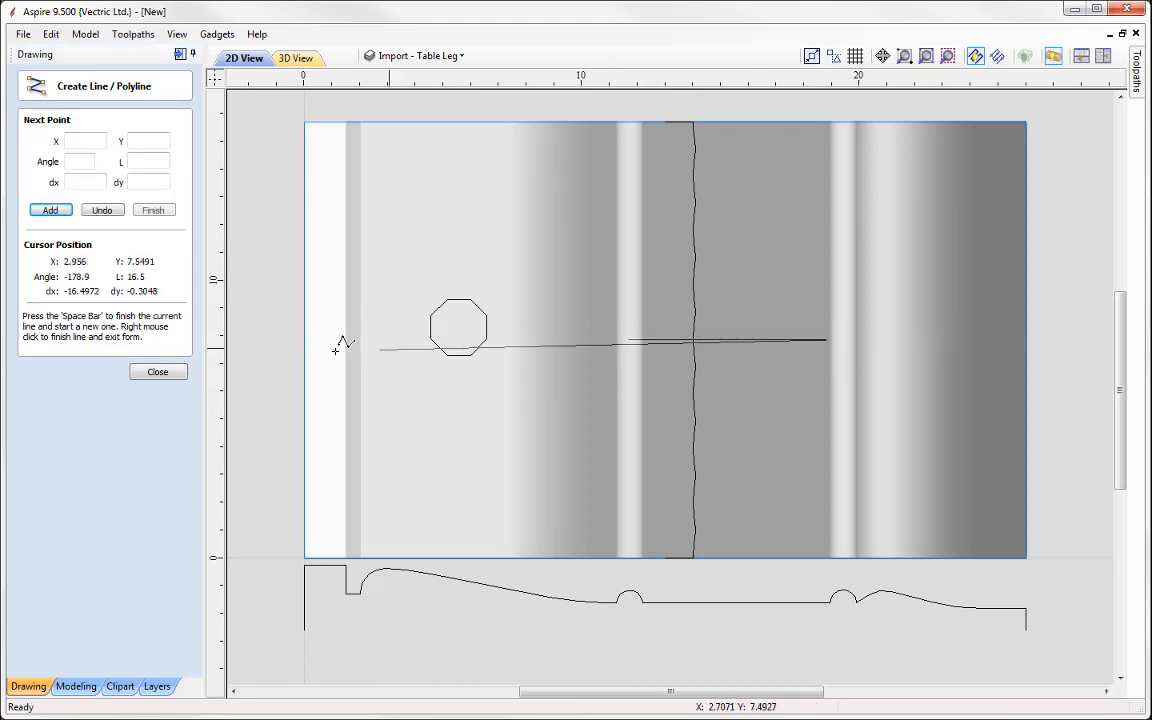
{"action": "left_click", "coordinate": [158, 372]}
Step: Extrude the unwrapped octagon profile along the horizontal line with Extrude and Weave, using the merge combine mode, and show the leg in 3D
{"action": "left_click", "coordinate": [655, 341]}
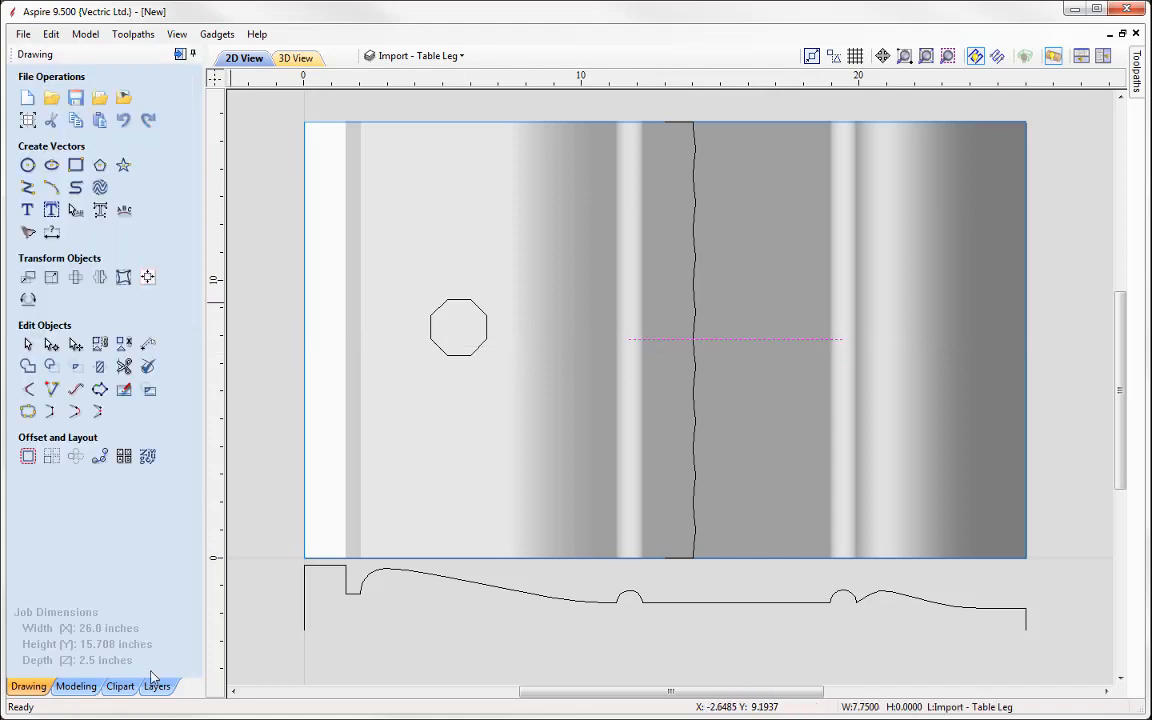
{"action": "left_click", "coordinate": [75, 687]}
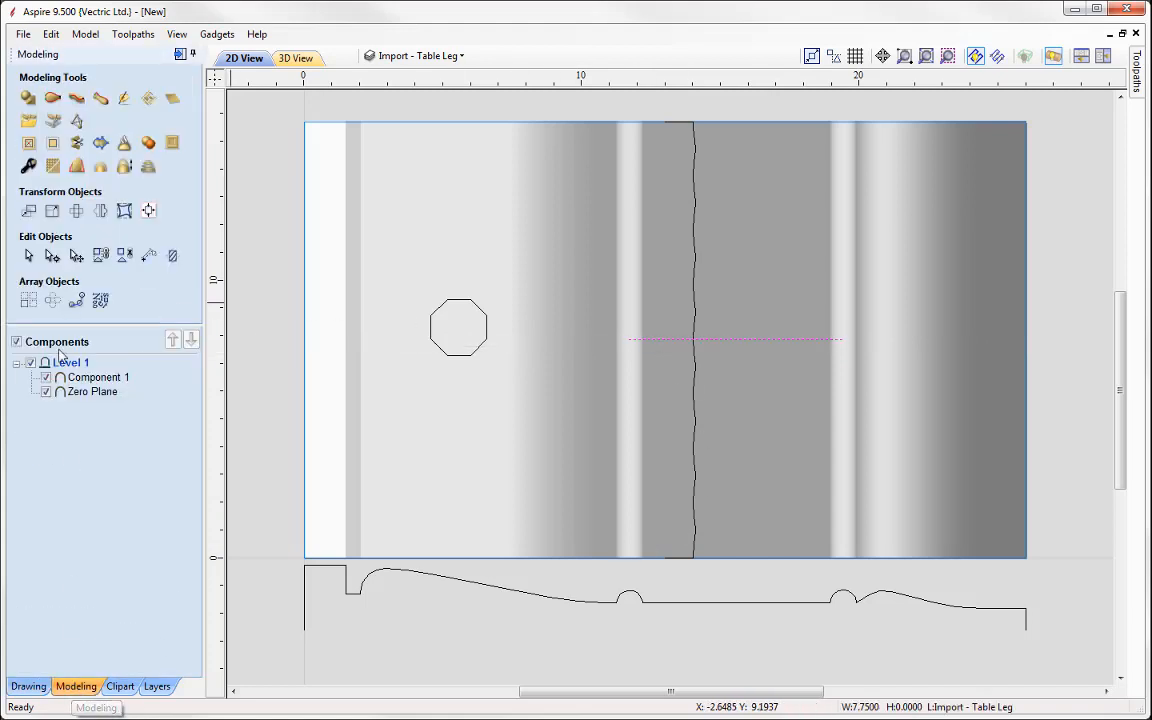
{"action": "left_click", "coordinate": [77, 98]}
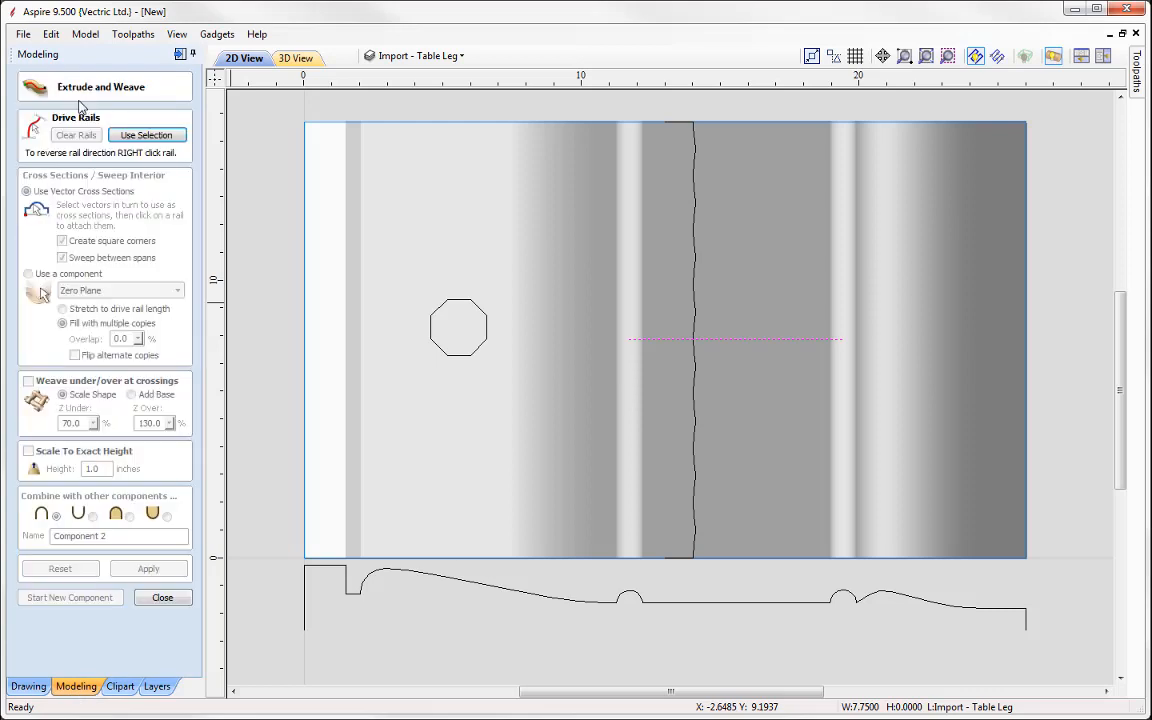
{"action": "left_click", "coordinate": [146, 135]}
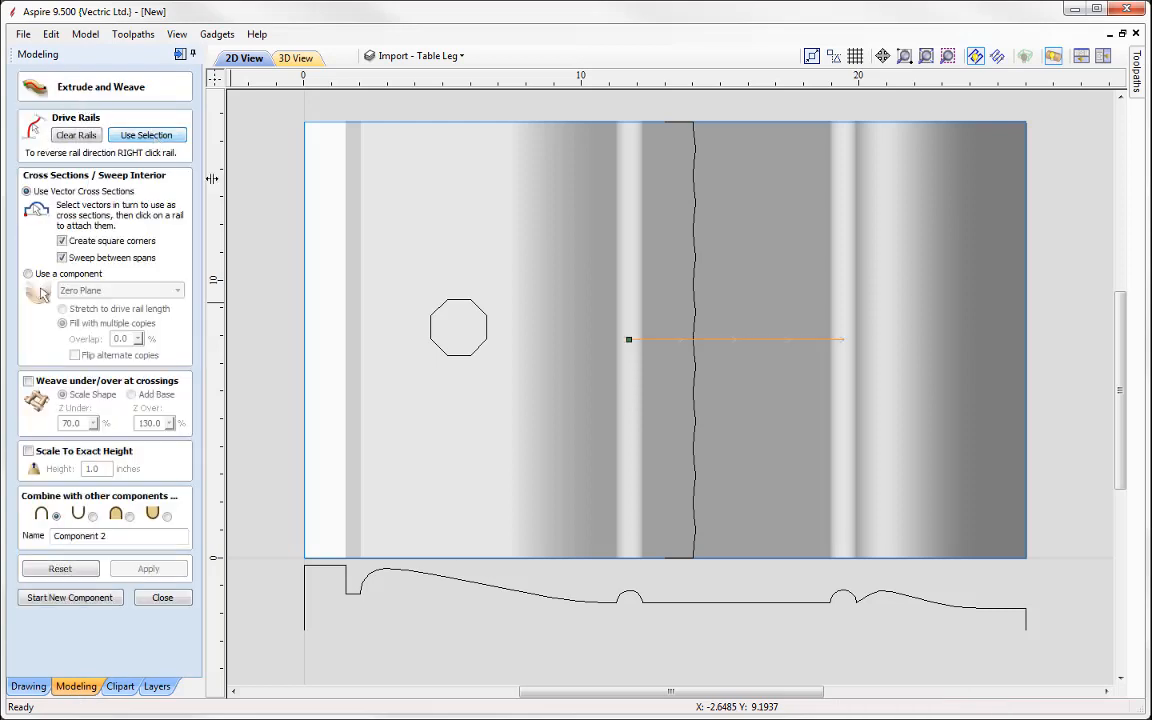
{"action": "left_click", "coordinate": [694, 399]}
{"action": "left_click", "coordinate": [129, 515]}
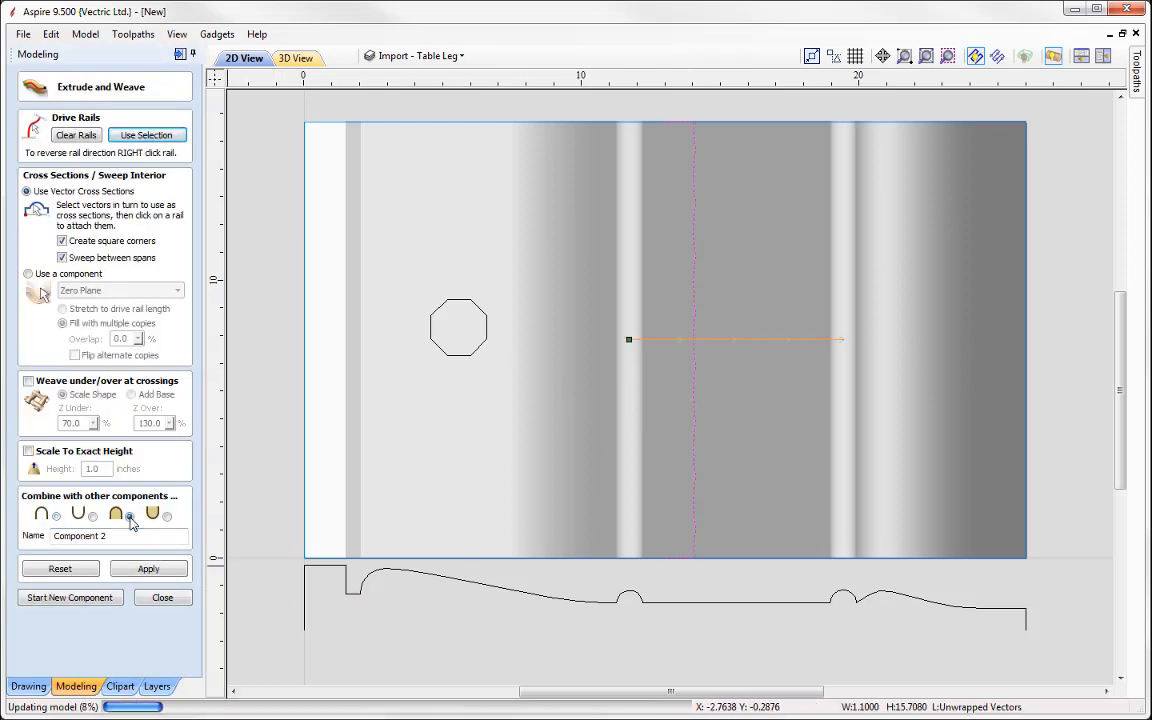
{"action": "left_click", "coordinate": [148, 569]}
{"action": "left_click", "coordinate": [162, 598]}
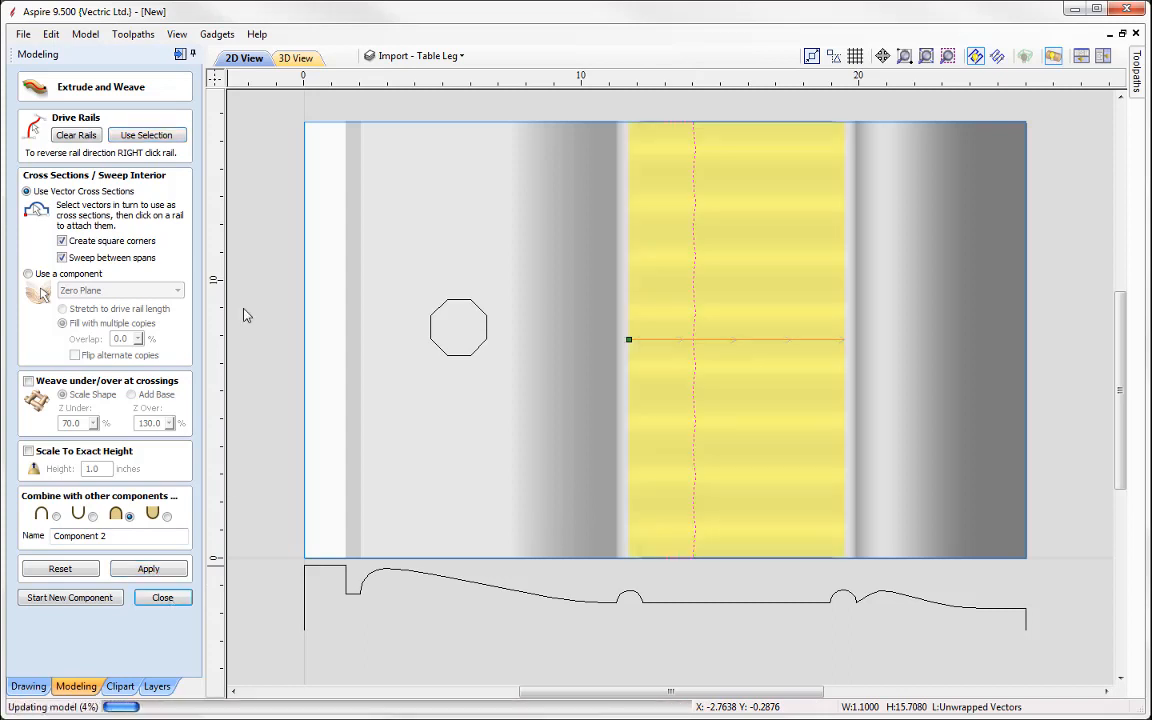
{"action": "left_click", "coordinate": [296, 58]}
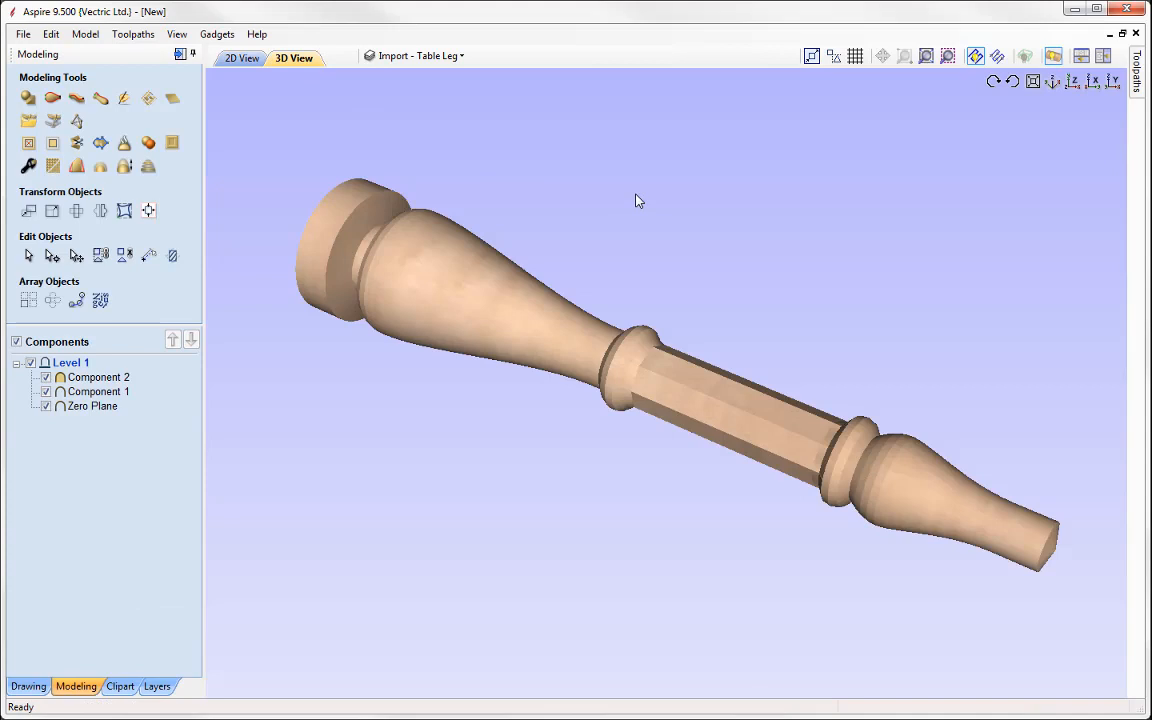
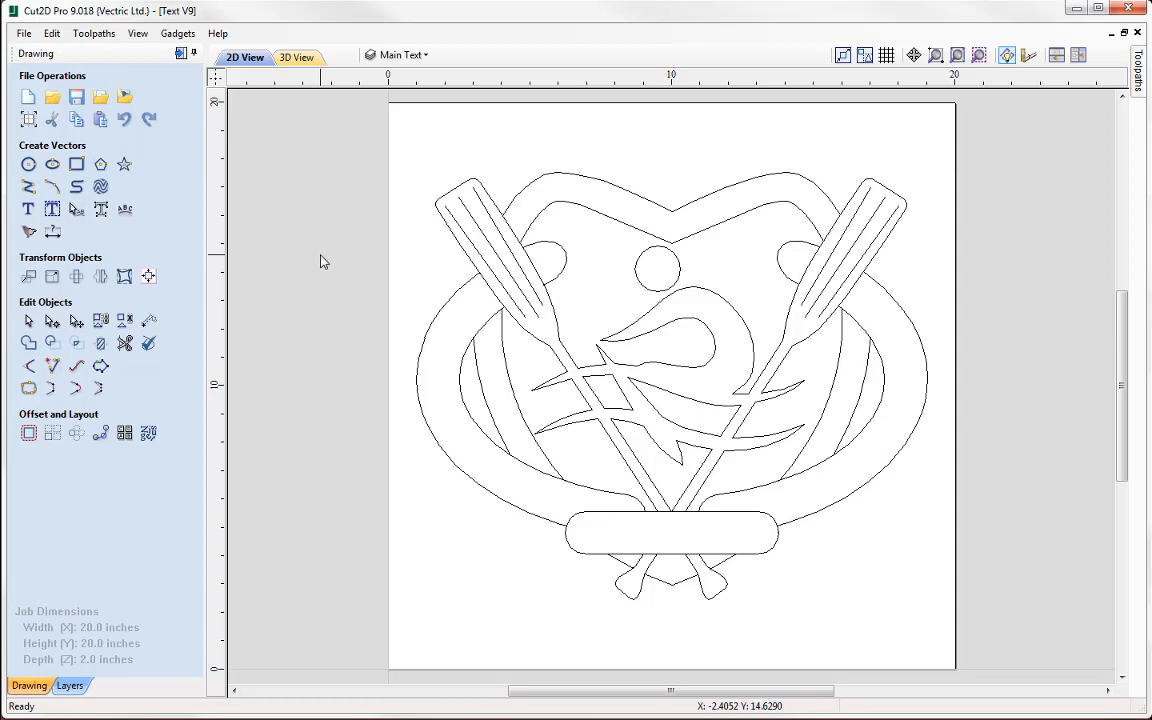
Step: Create the text CANOE in centered Calibri, 1.0 inch high, anchored at about X 2.31, Y 3.95, beside the rounded nameplate
{"action": "scroll", "coordinate": [596, 400], "scroll_direction": "up", "scroll_amount": 4}
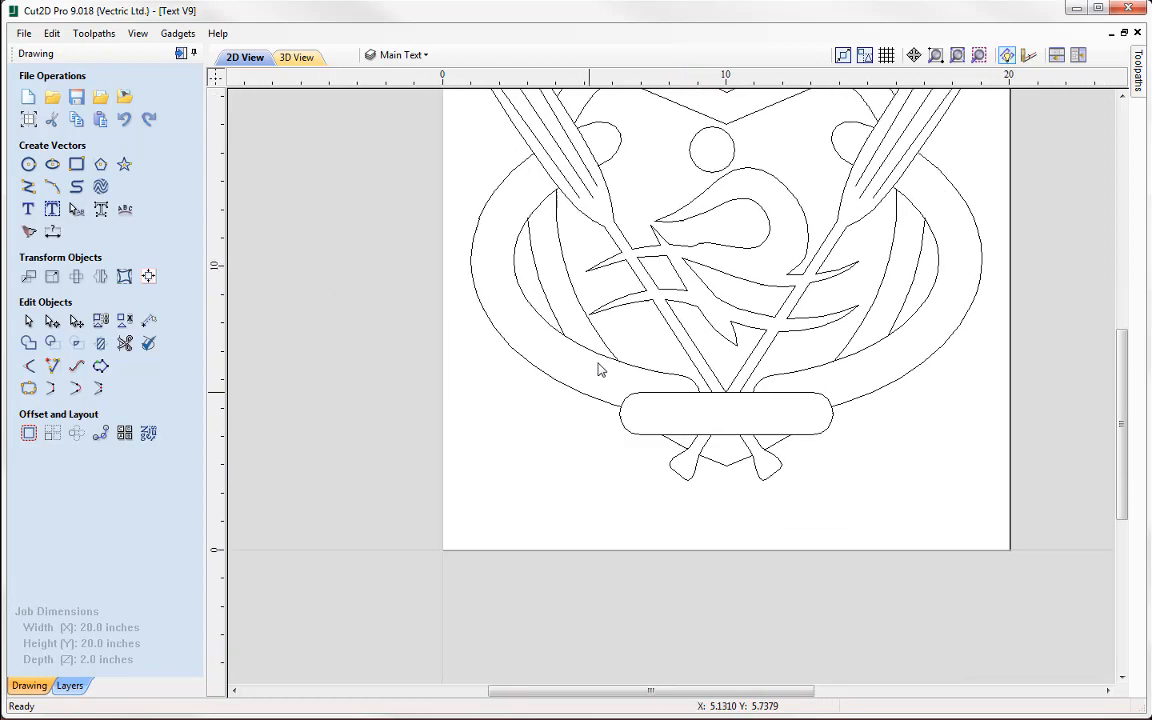
{"action": "mouse_move", "coordinate": [593, 411]}
{"action": "middle_mouse_down"}
{"action": "mouse_move", "coordinate": [586, 460]}
{"action": "mouse_move", "coordinate": [573, 465]}
{"action": "middle_mouse_up"}
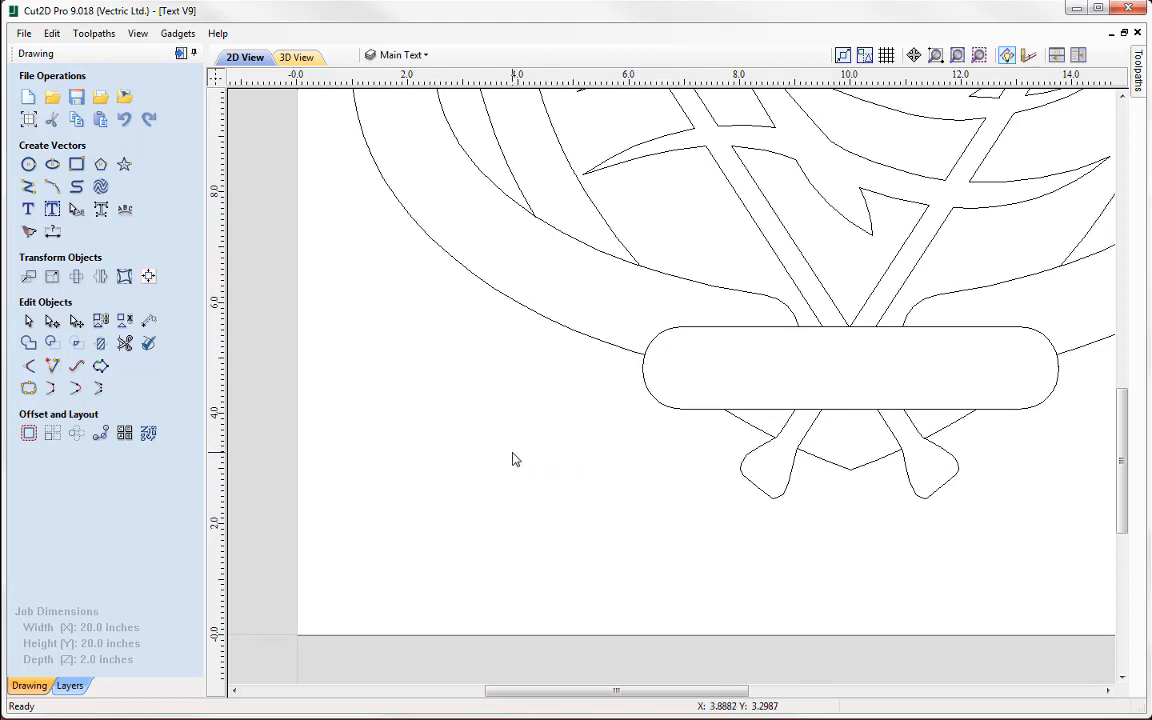
{"action": "left_click", "coordinate": [30, 210]}
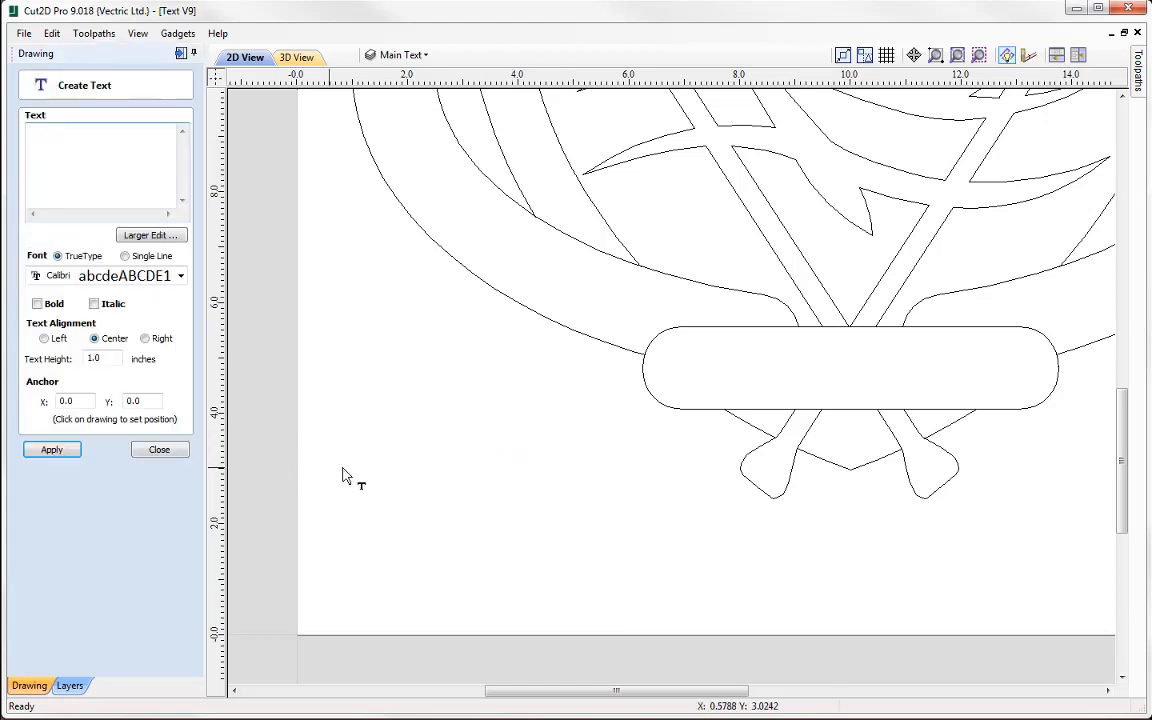
{"action": "left_click", "coordinate": [425, 424]}
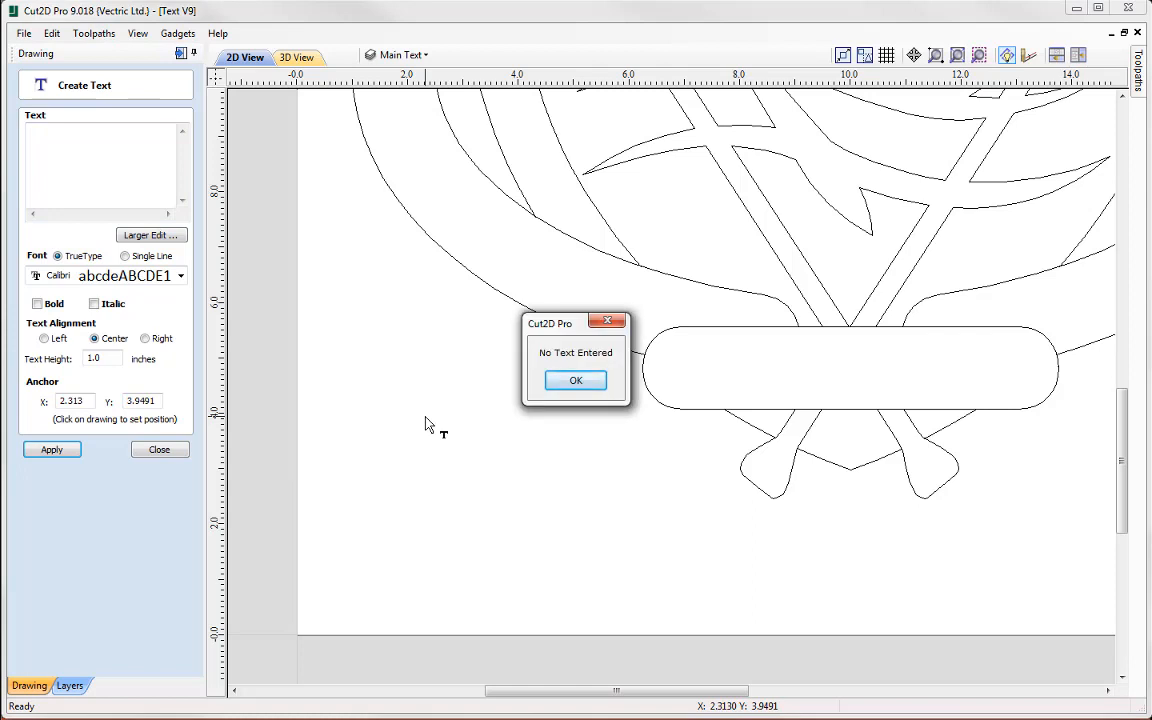
{"action": "left_click", "coordinate": [574, 382]}
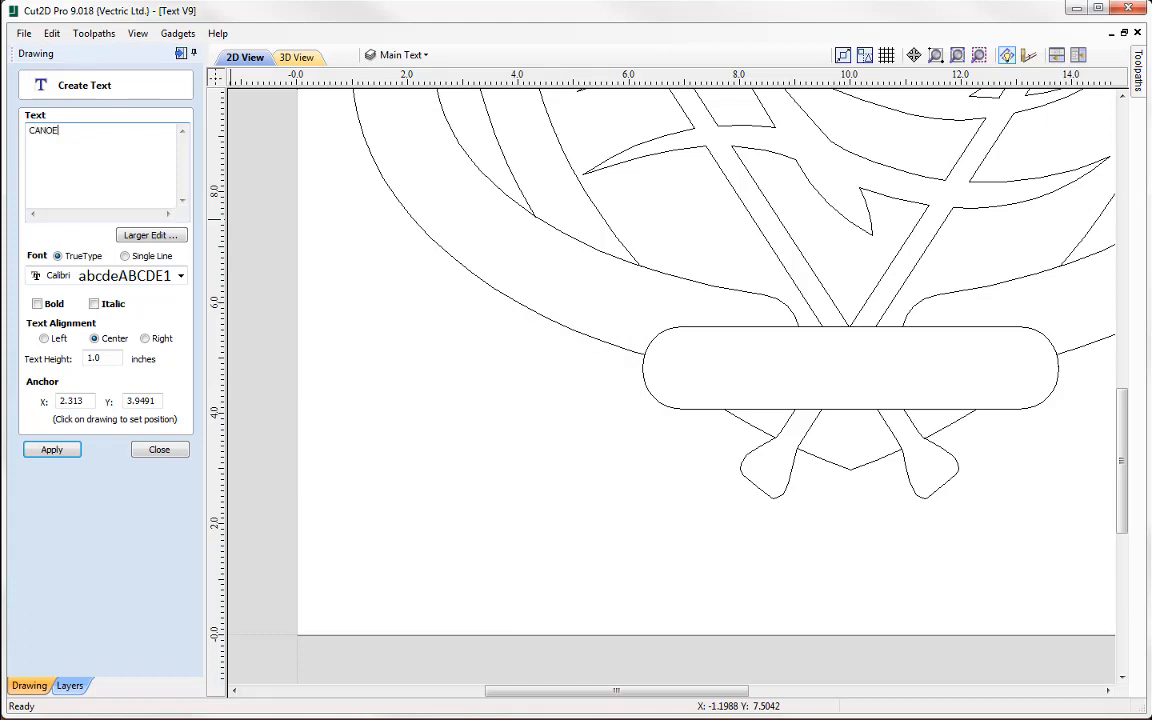
{"action": "left_click", "coordinate": [45, 452]}
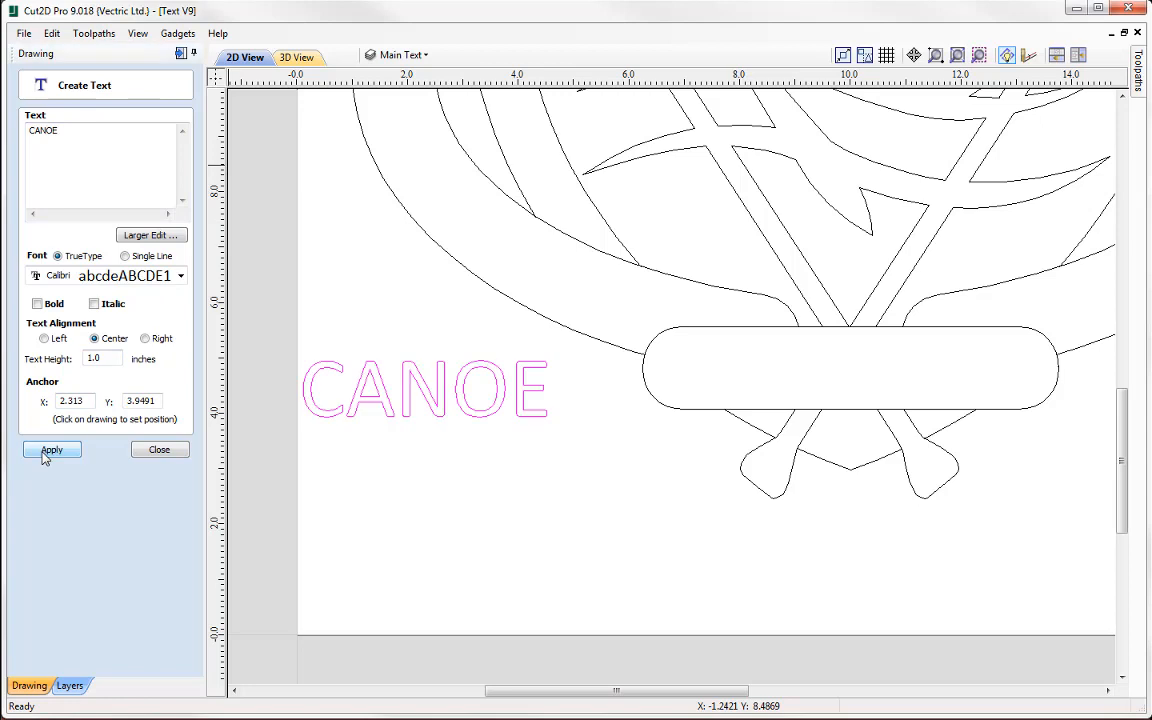
Step: Move the CANOE text to about X 3.95, Y 1.33 and squash only its height to about 0.5 inches
{"action": "left_click", "coordinate": [391, 405]}
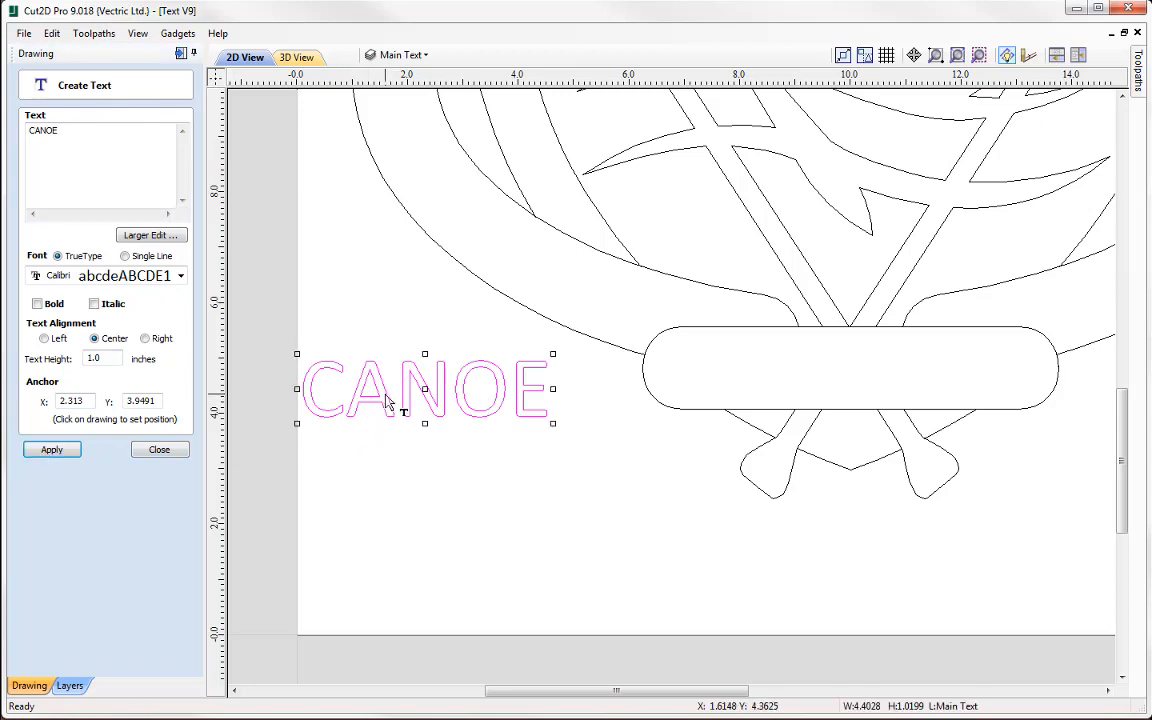
{"action": "left_click_drag", "start_coordinate": [426, 392], "coordinate": [516, 534]}
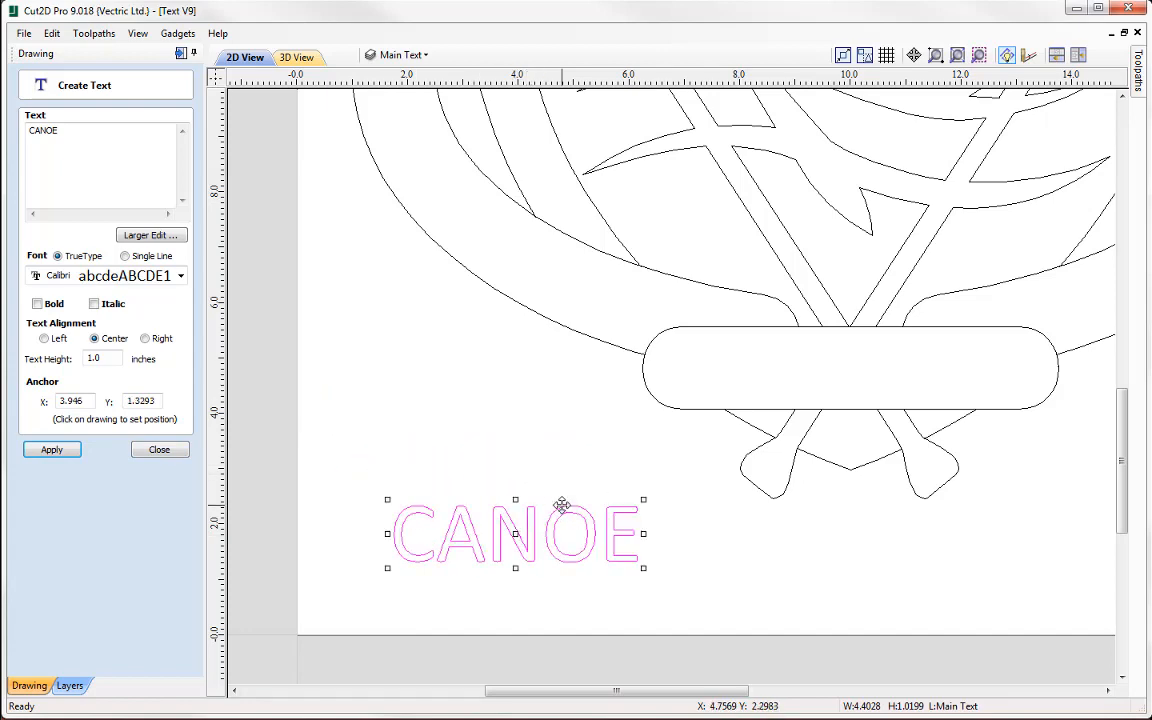
{"action": "middle_click_drag", "start_coordinate": [564, 550], "coordinate": [543, 426]}
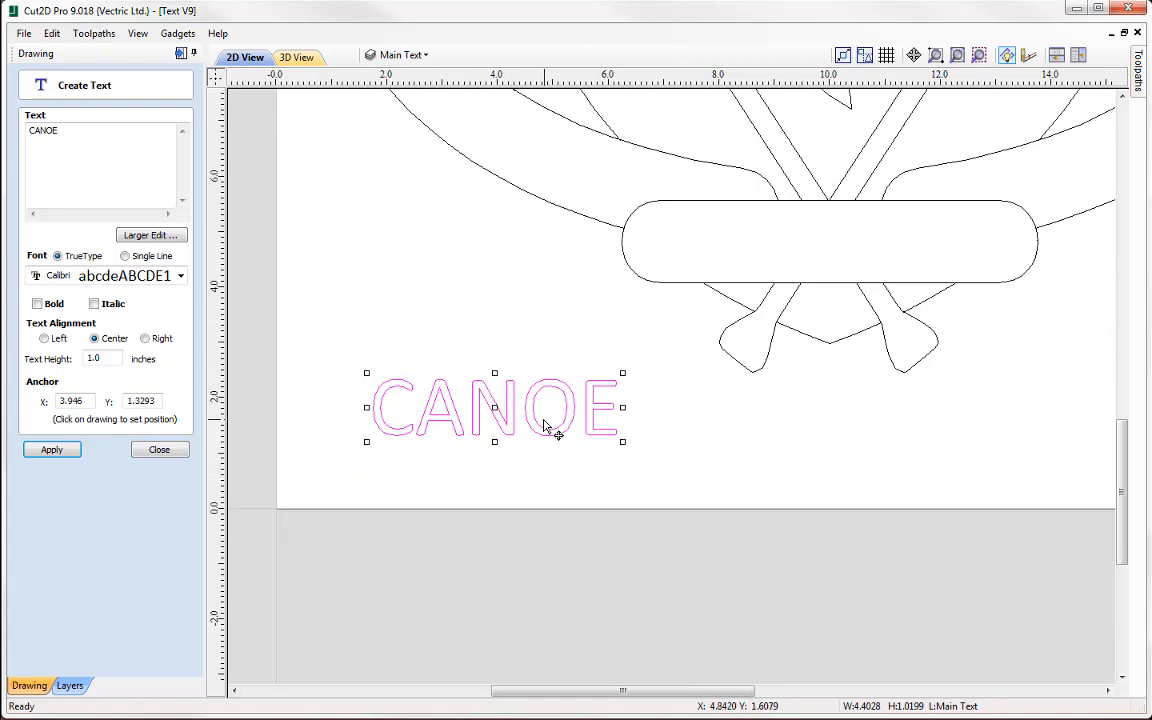
{"action": "scroll", "coordinate": [541, 426], "scroll_direction": "up", "scroll_amount": 1}
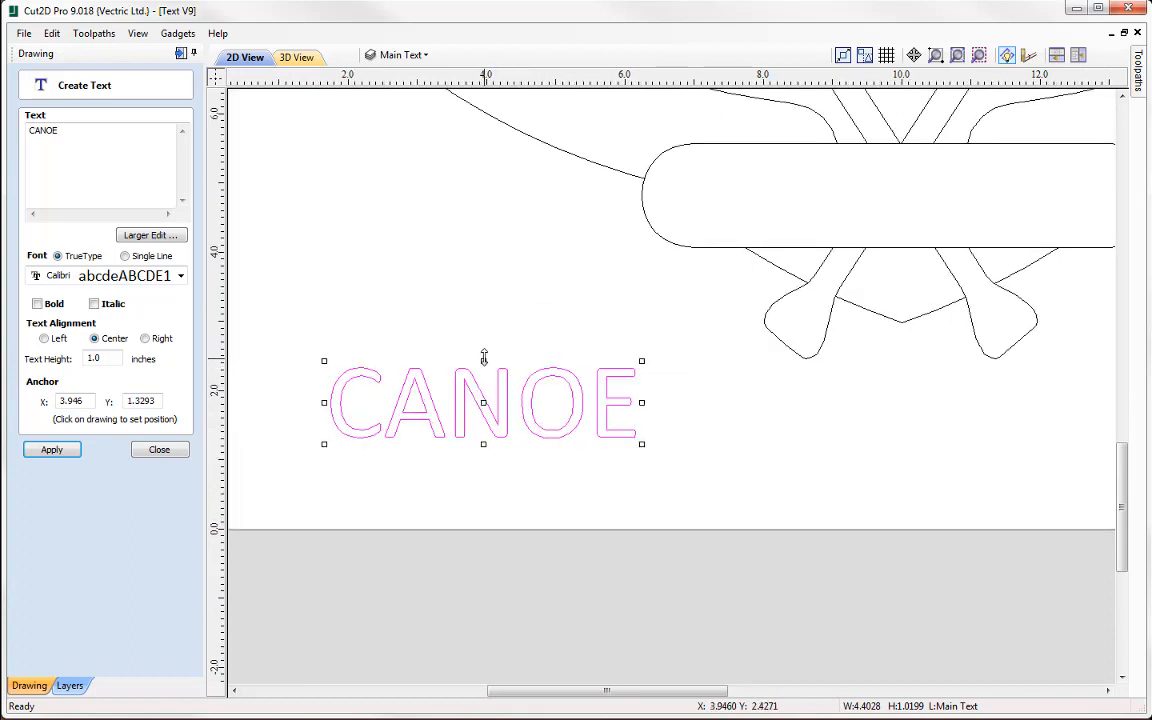
{"action": "left_click_drag", "start_coordinate": [484, 358], "coordinate": [481, 406]}
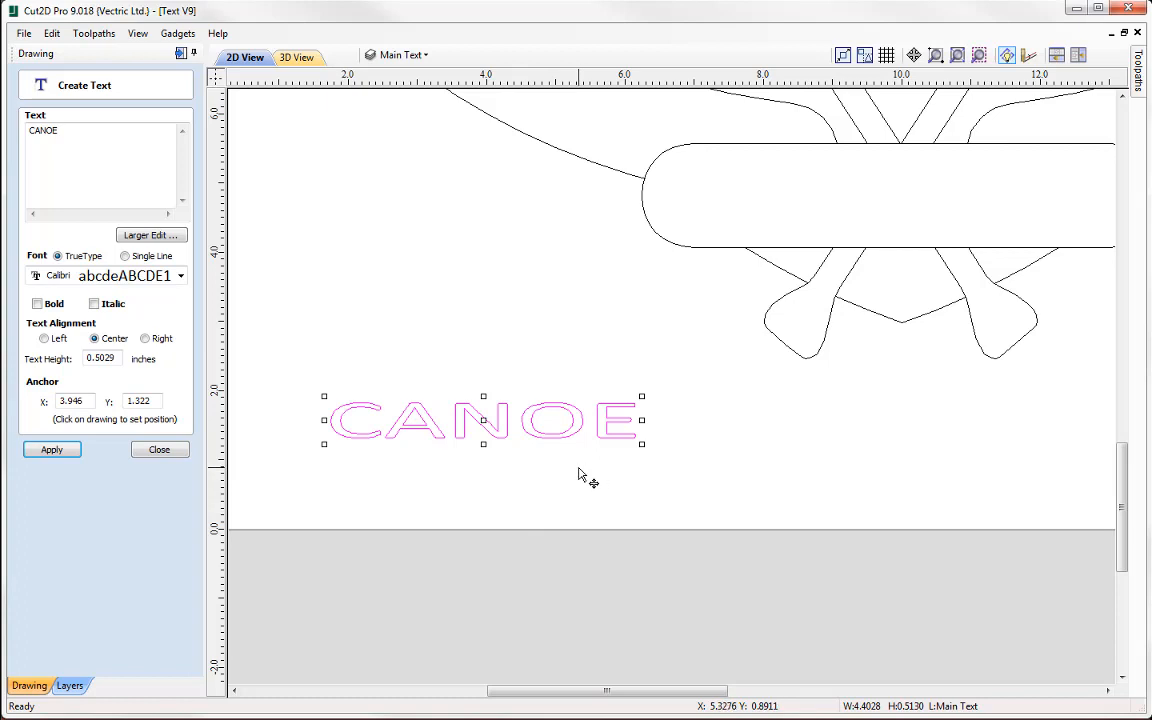
Step: Change the wording of the squashed CANOE text to CANOEING
{"action": "left_click", "coordinate": [92, 128]}
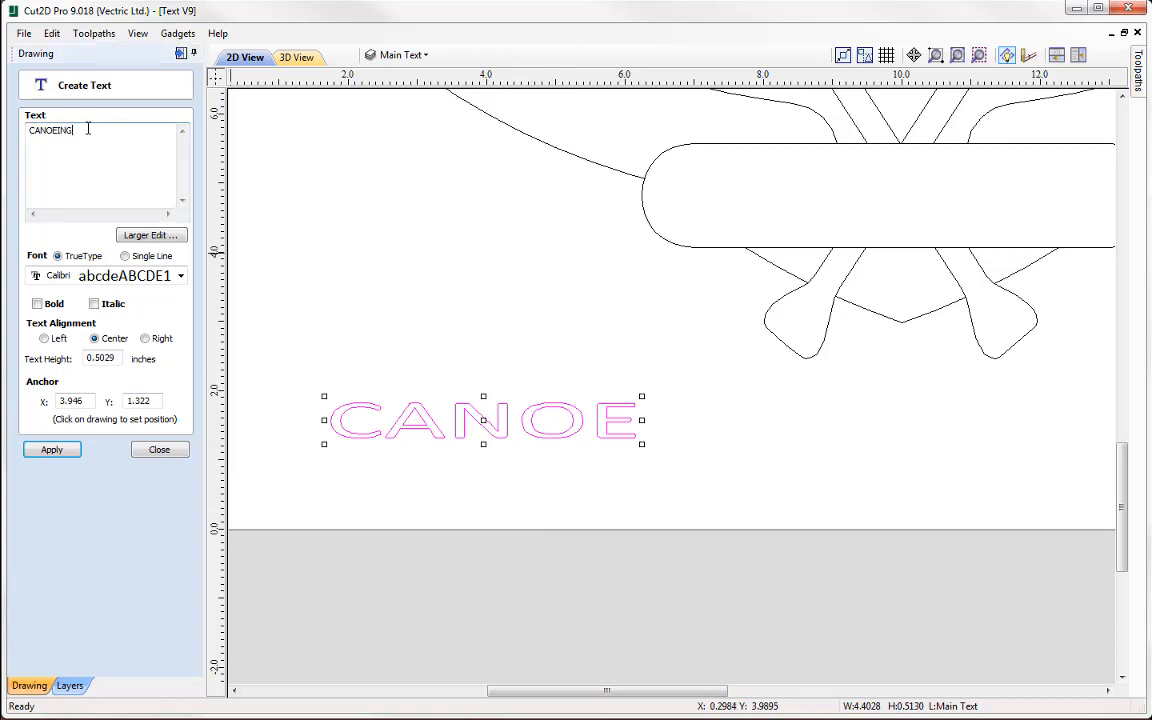
Step: Change the CANOE text to CANOEING and rotate it slightly counterclockwise
{"action": "left_click", "coordinate": [41, 455]}
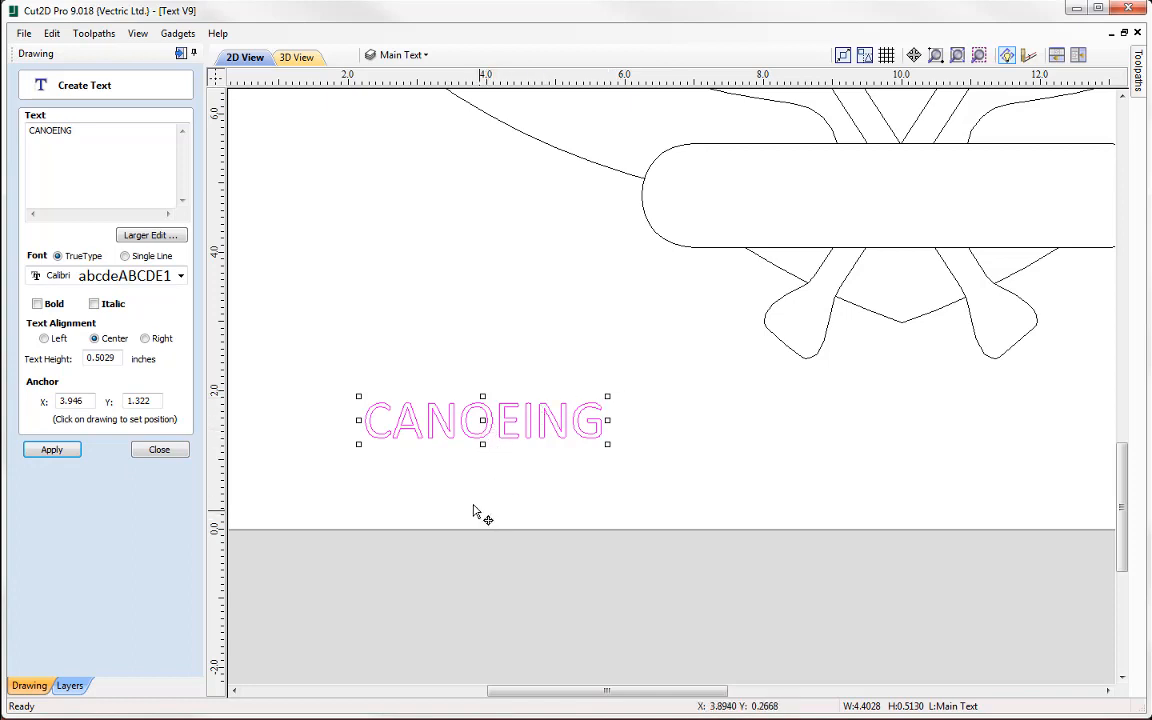
{"action": "left_click", "coordinate": [157, 450]}
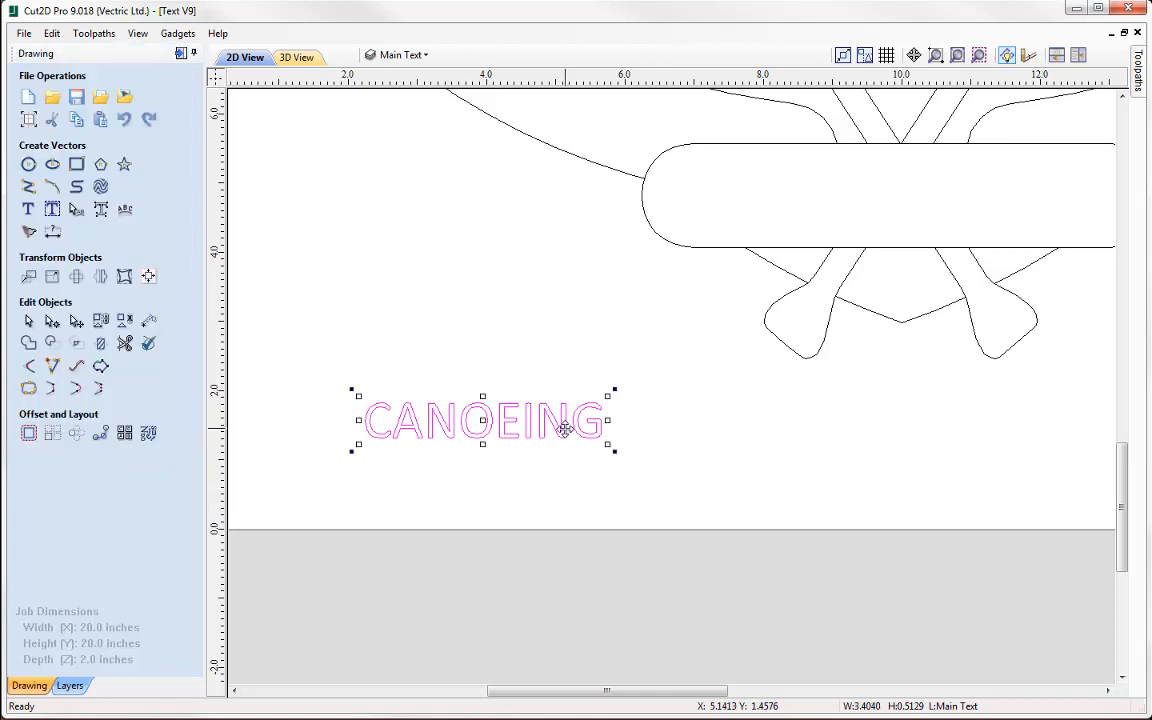
{"action": "left_click_drag", "start_coordinate": [614, 390], "coordinate": [605, 347]}
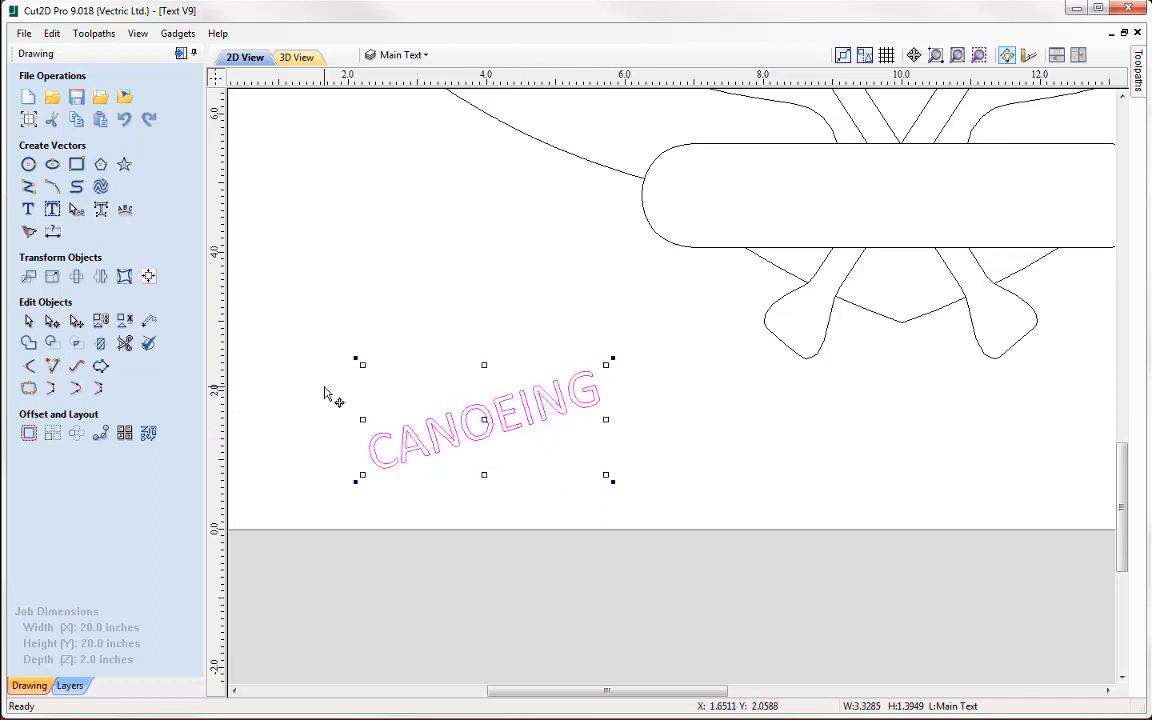
Step: Replace the wording of the rotated CANOEING text with KAYAKING
{"action": "left_click", "coordinate": [28, 208]}
{"action": "left_click_drag", "start_coordinate": [57, 136], "coordinate": [29, 132]}
{"action": "type", "text": "KAYAKING"}
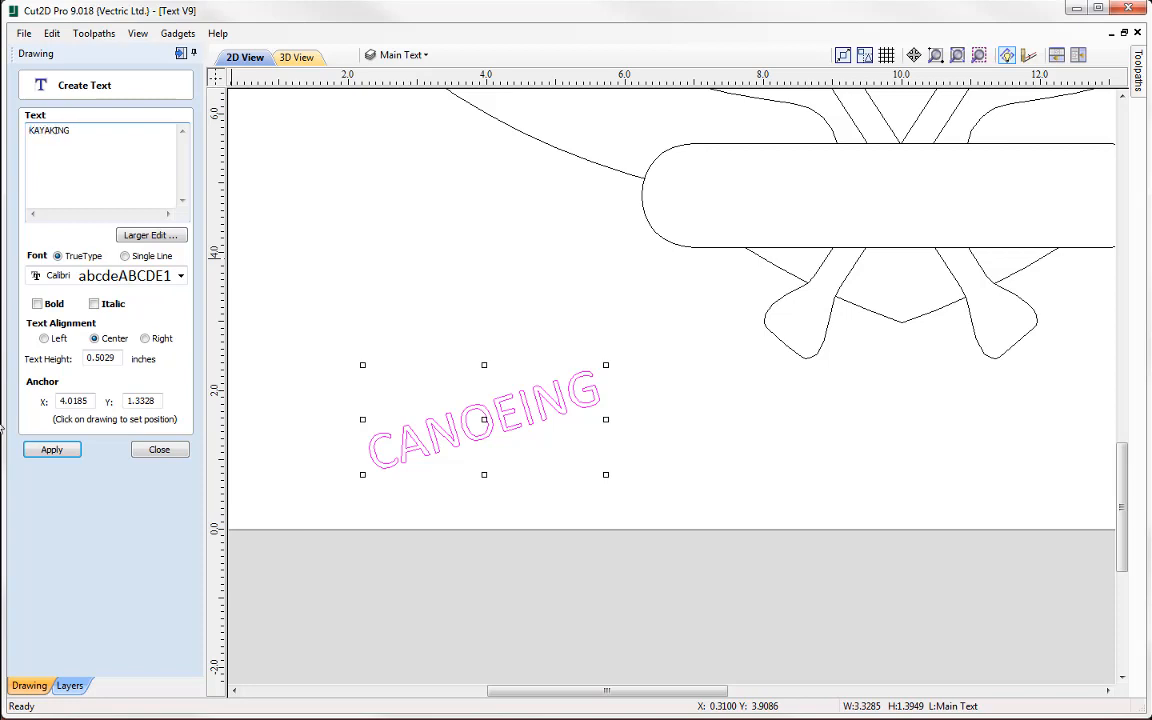
{"action": "left_click", "coordinate": [50, 450]}
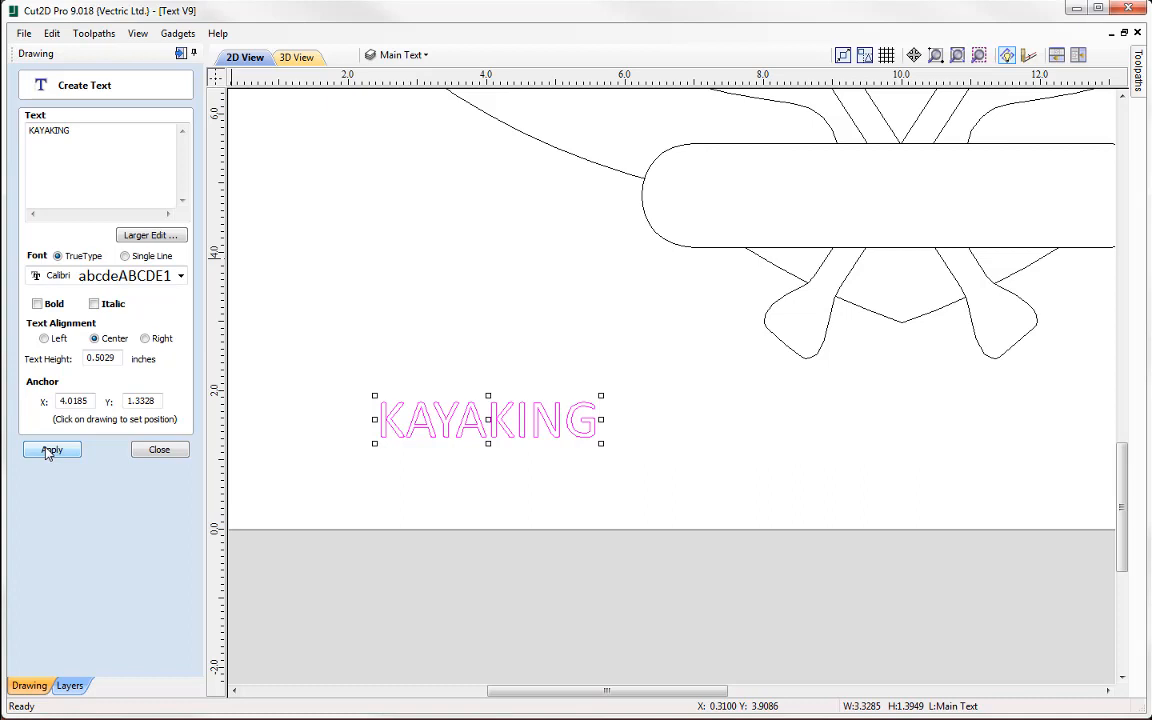
{"action": "left_click", "coordinate": [49, 451]}
{"action": "left_click", "coordinate": [172, 449]}
Step: Tighten the kerning between the K and I and between the N and G of KAYAKING
{"action": "left_click", "coordinate": [76, 209]}
{"action": "scroll", "coordinate": [489, 450], "scroll_direction": "up", "scroll_amount": 3}
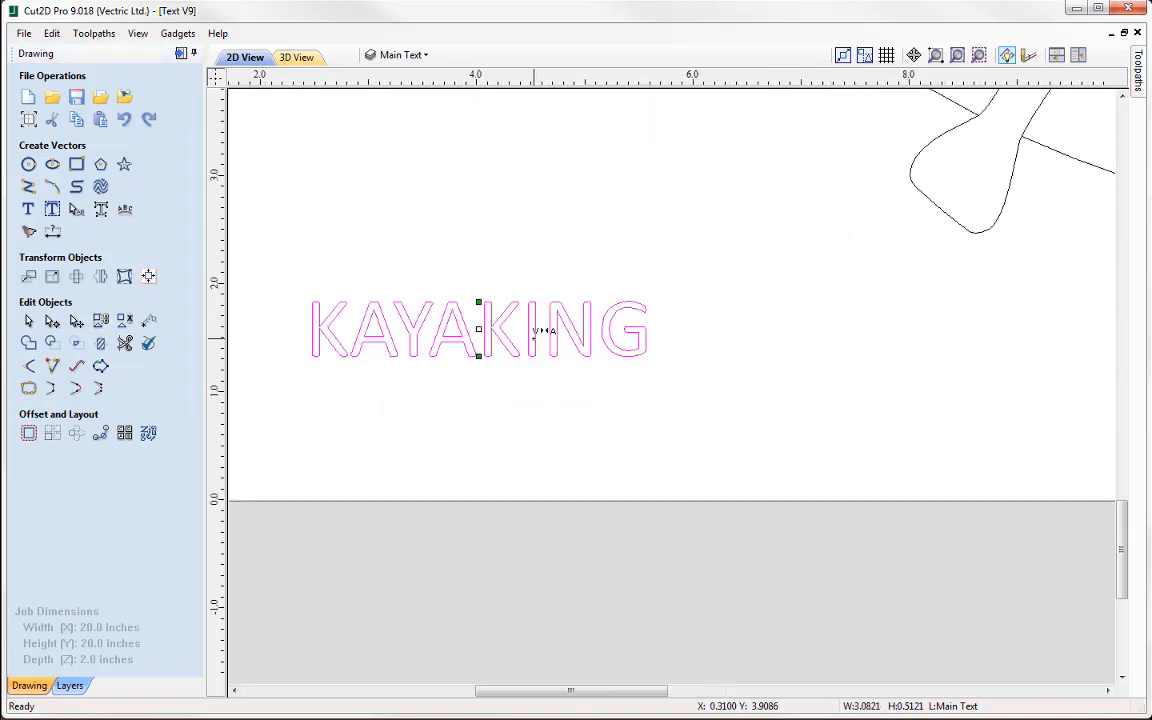
{"action": "scroll", "coordinate": [540, 330], "scroll_direction": "up", "scroll_amount": 2}
{"action": "left_click", "coordinate": [519, 330]}
{"action": "left_click", "coordinate": [632, 329]}
{"action": "left_click", "coordinate": [630, 330]}
{"action": "left_click", "coordinate": [628, 330]}
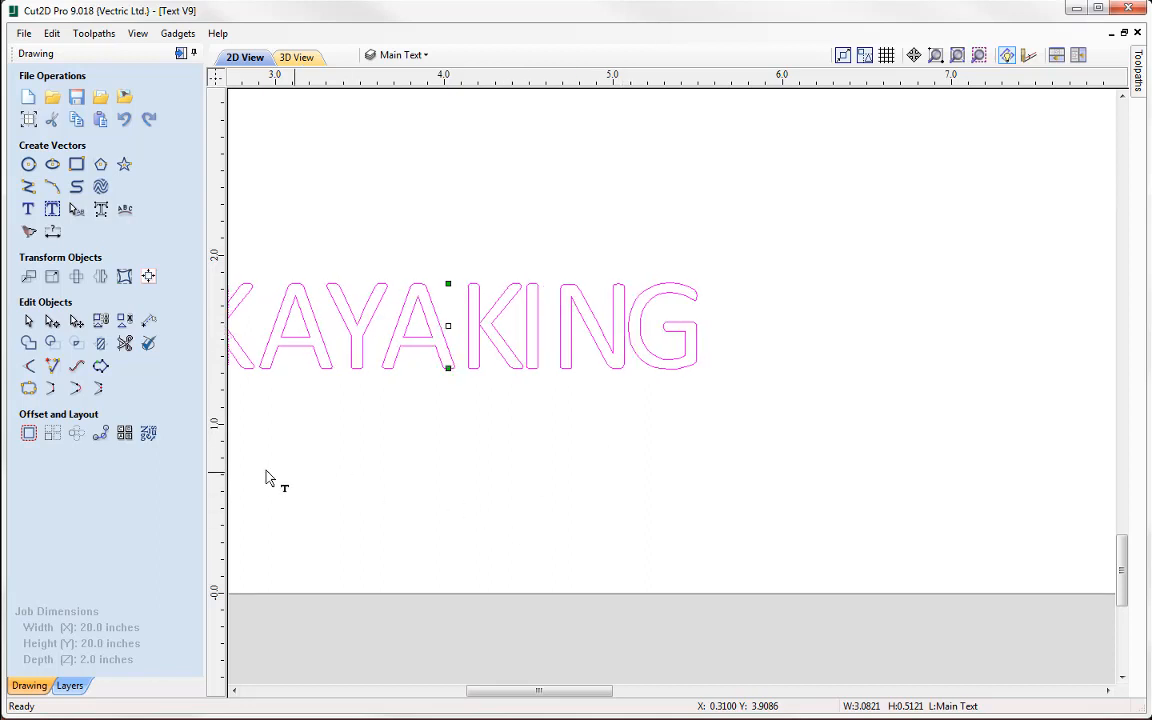
Step: Change the wording of the kerned KAYAKING text to CANOEING
{"action": "left_click", "coordinate": [29, 209]}
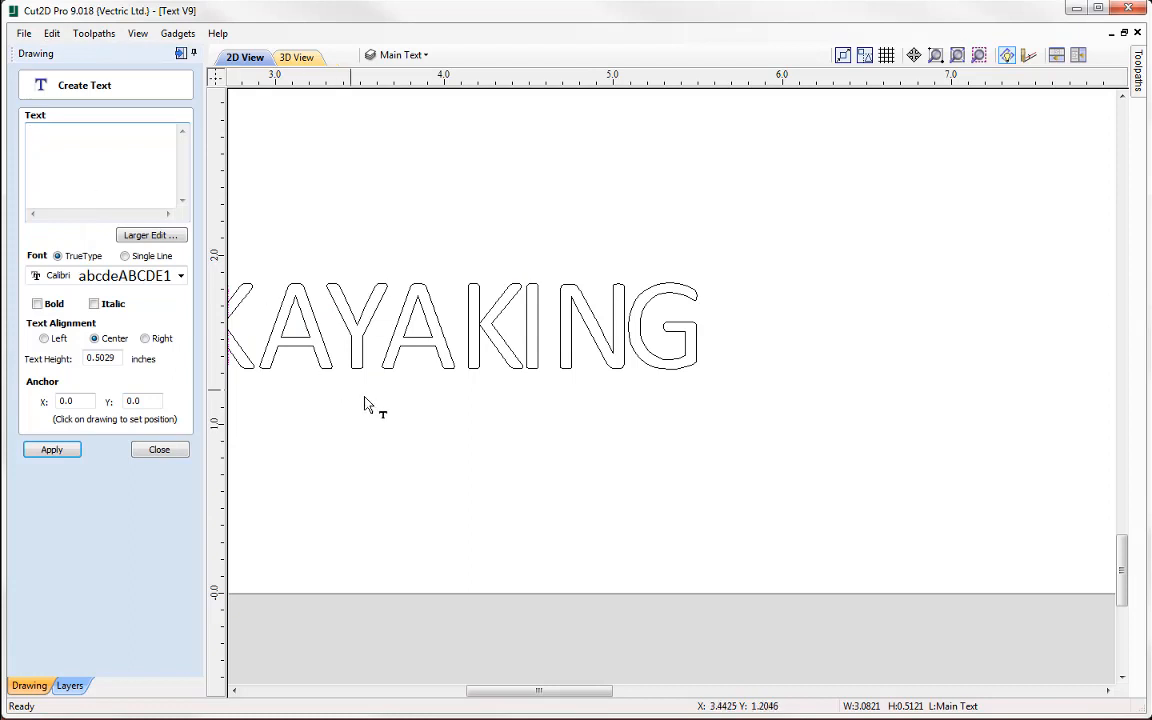
{"action": "left_click", "coordinate": [356, 337]}
{"action": "left_click", "coordinate": [52, 139]}
{"action": "left_click_drag", "start_coordinate": [55, 133], "coordinate": [29, 131]}
{"action": "type", "text": "CANOEING"}
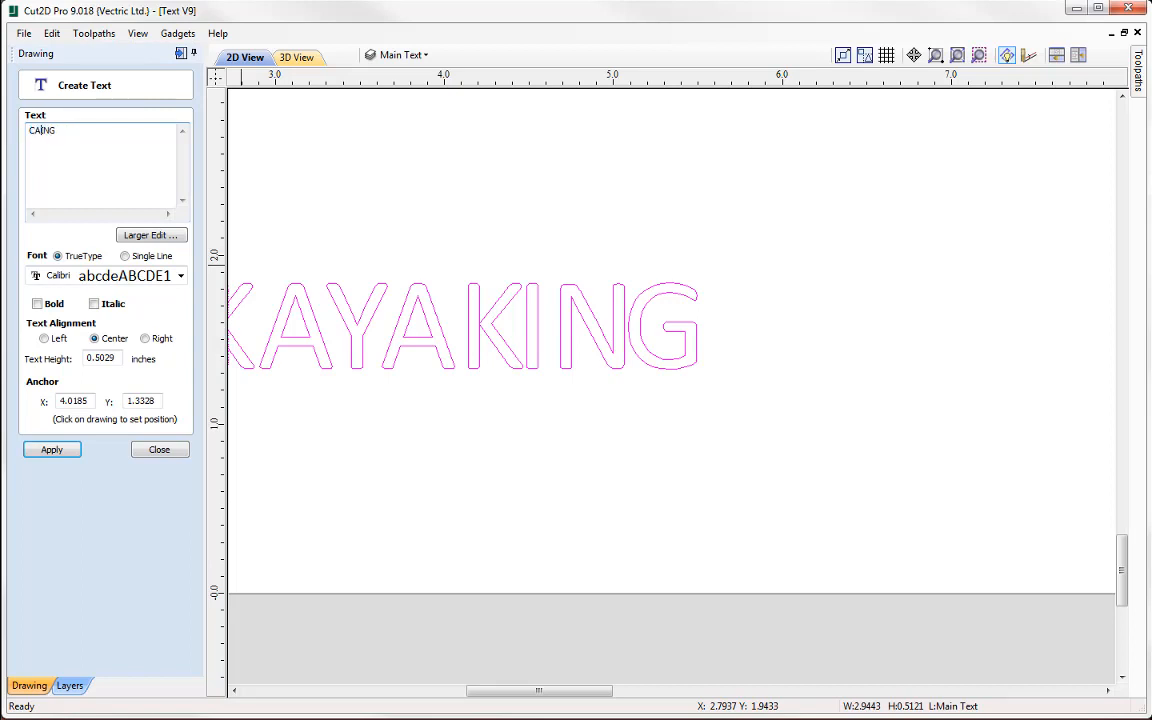
{"action": "left_click", "coordinate": [60, 453]}
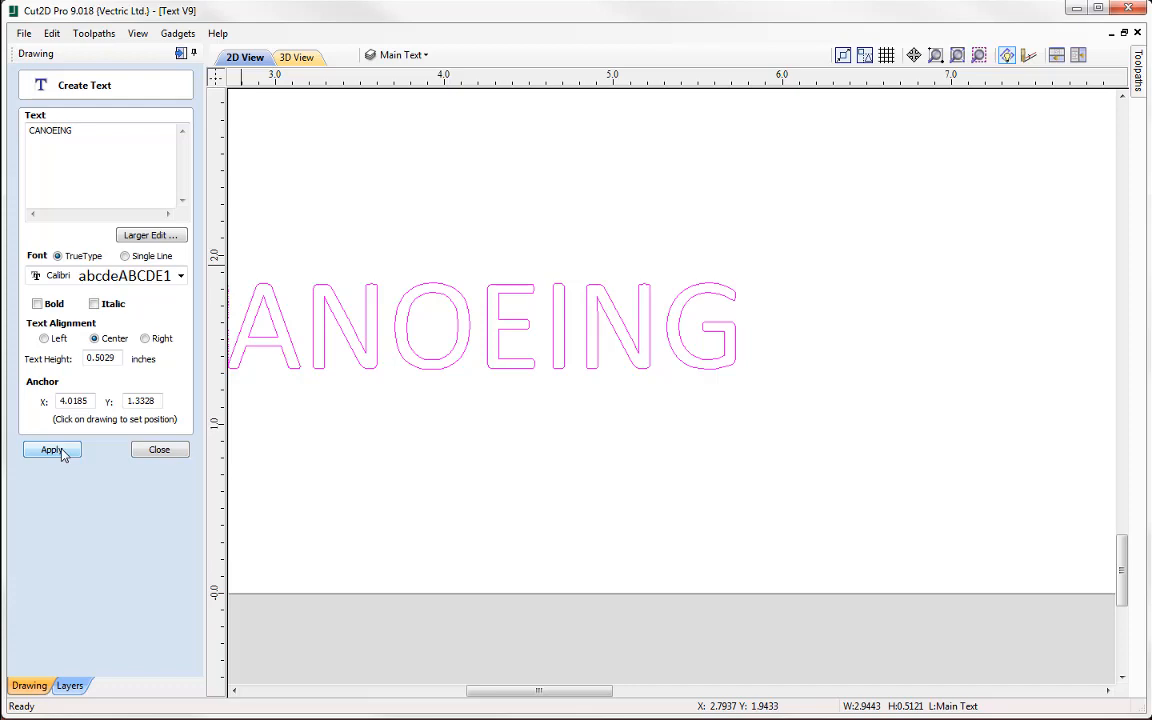
{"action": "left_click", "coordinate": [160, 450]}
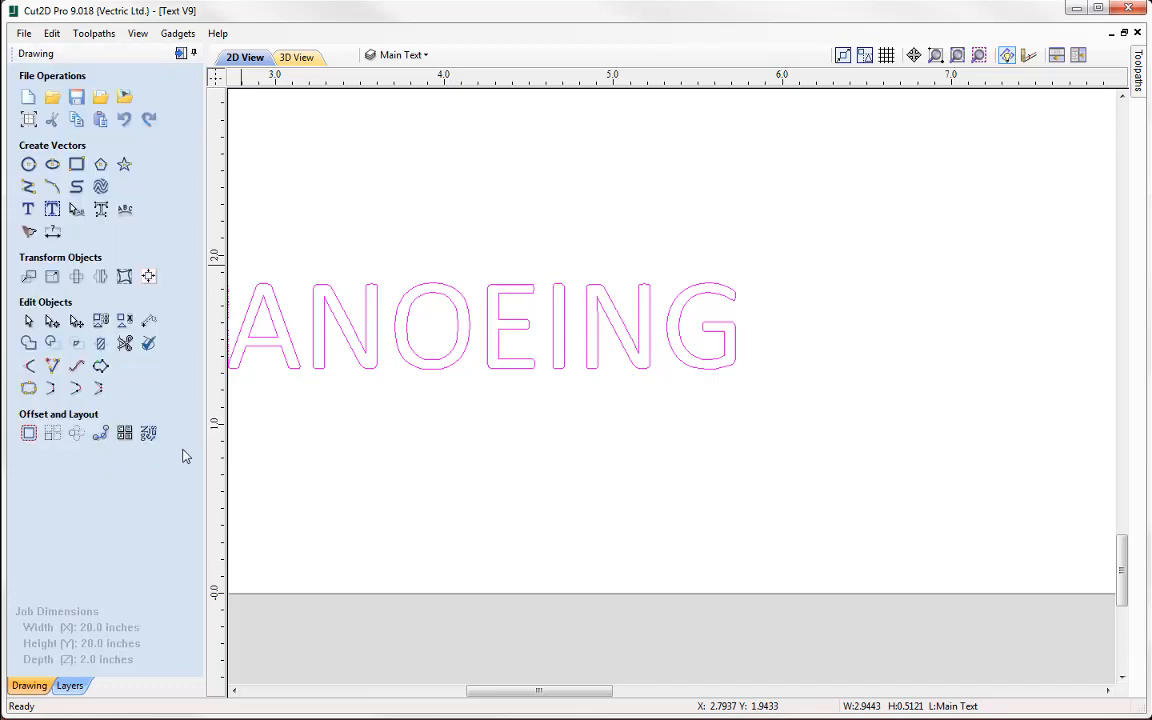
Step: Delete the CANOEING text below the crest design
{"action": "scroll", "coordinate": [427, 442], "scroll_direction": "down", "scroll_amount": 5}
{"action": "scroll", "coordinate": [487, 444], "scroll_direction": "down", "scroll_amount": 4}
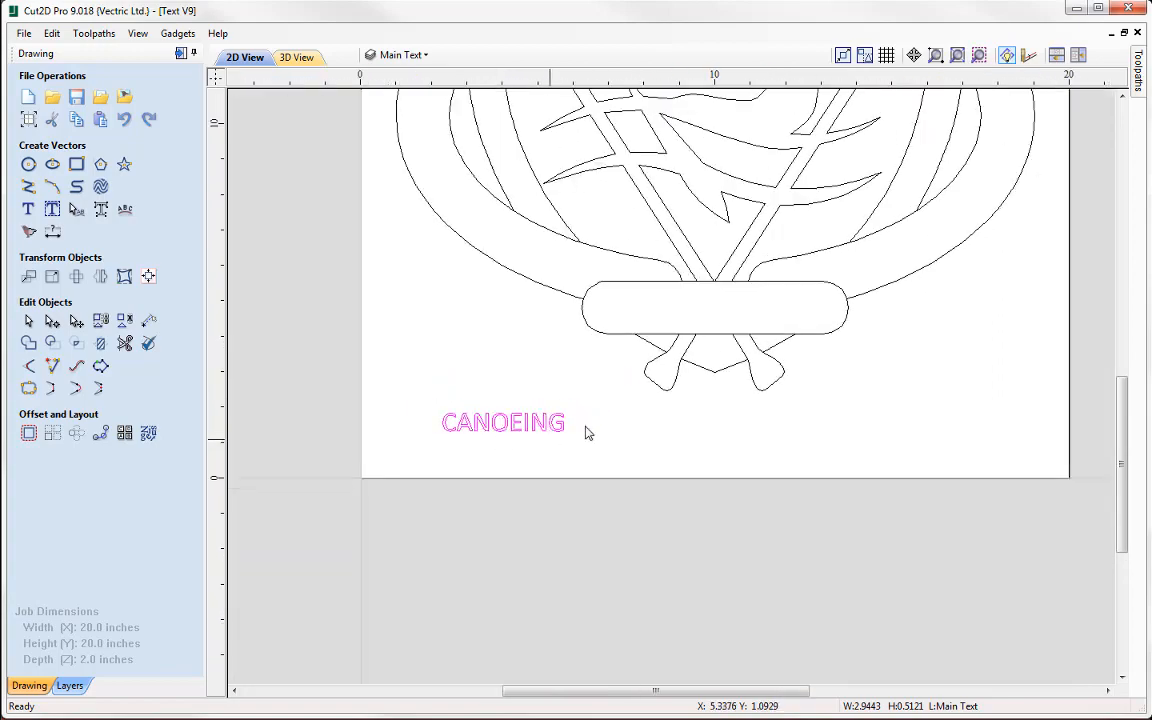
{"action": "key", "text": "Delete"}
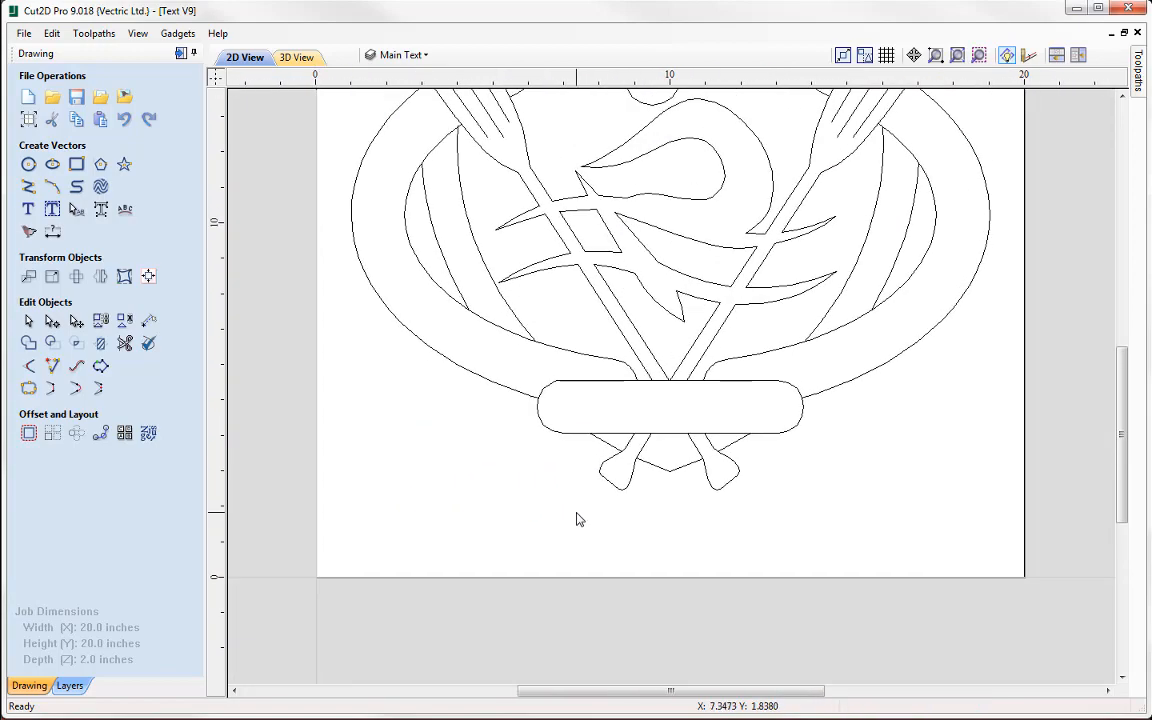
Step: Create the text ROWING in Calibri, anchored inside the rounded plaque at about X 7.87, Y 4.50
{"action": "middle_click_drag", "start_coordinate": [655, 478], "coordinate": [635, 642]}
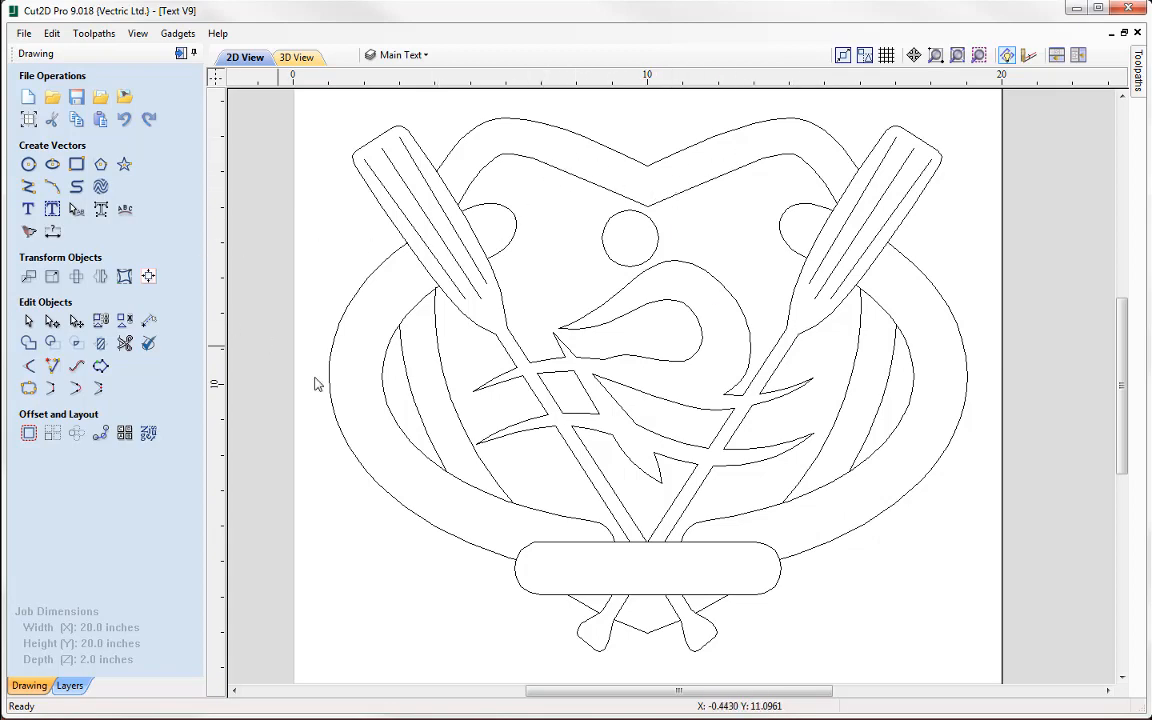
{"action": "middle_click_drag", "start_coordinate": [323, 379], "coordinate": [320, 234]}
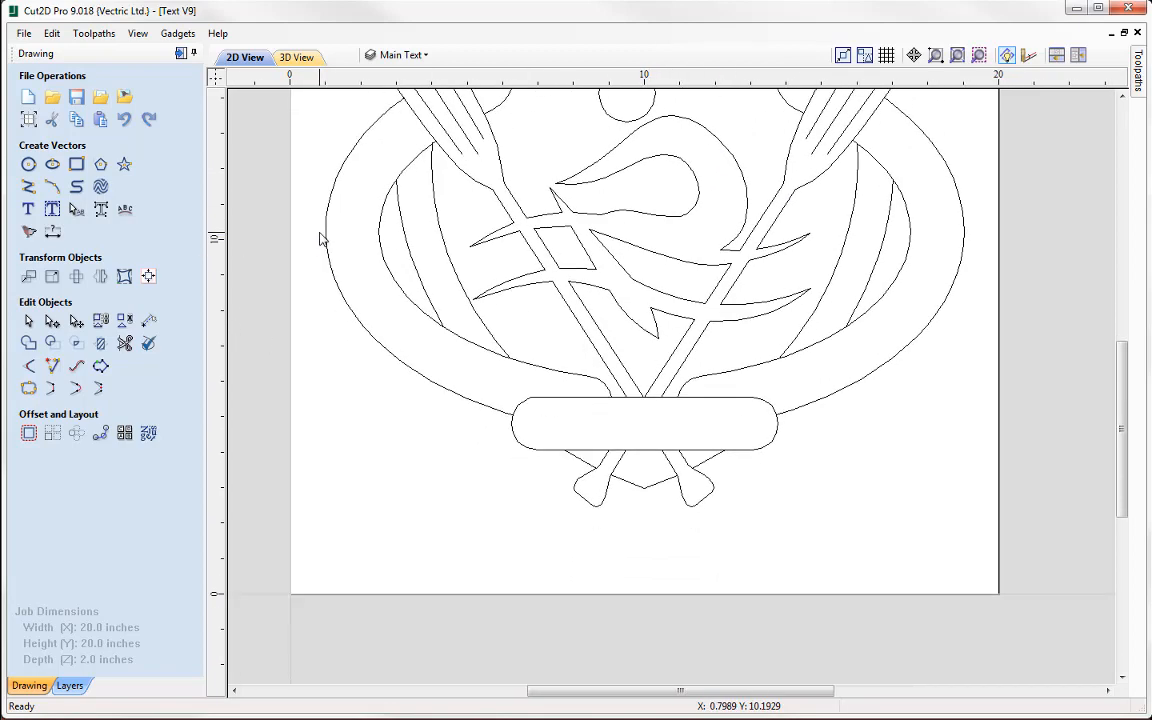
{"action": "left_click", "coordinate": [28, 210]}
{"action": "left_click", "coordinate": [567, 445]}
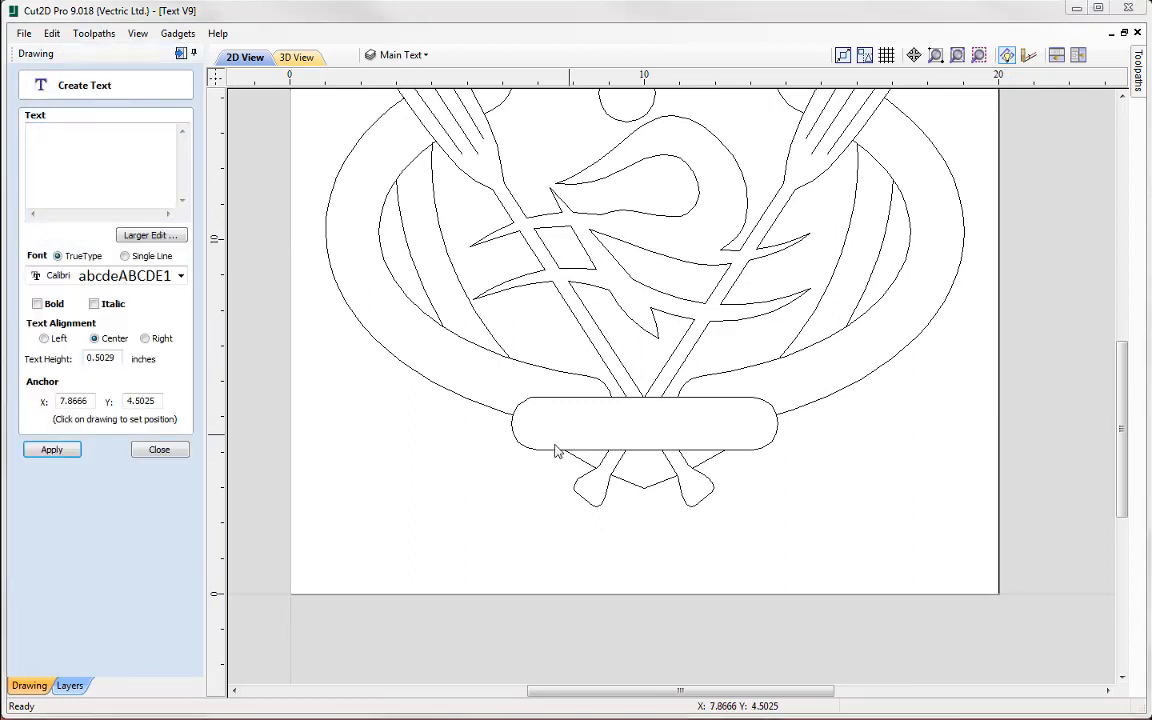
{"action": "left_click", "coordinate": [583, 311]}
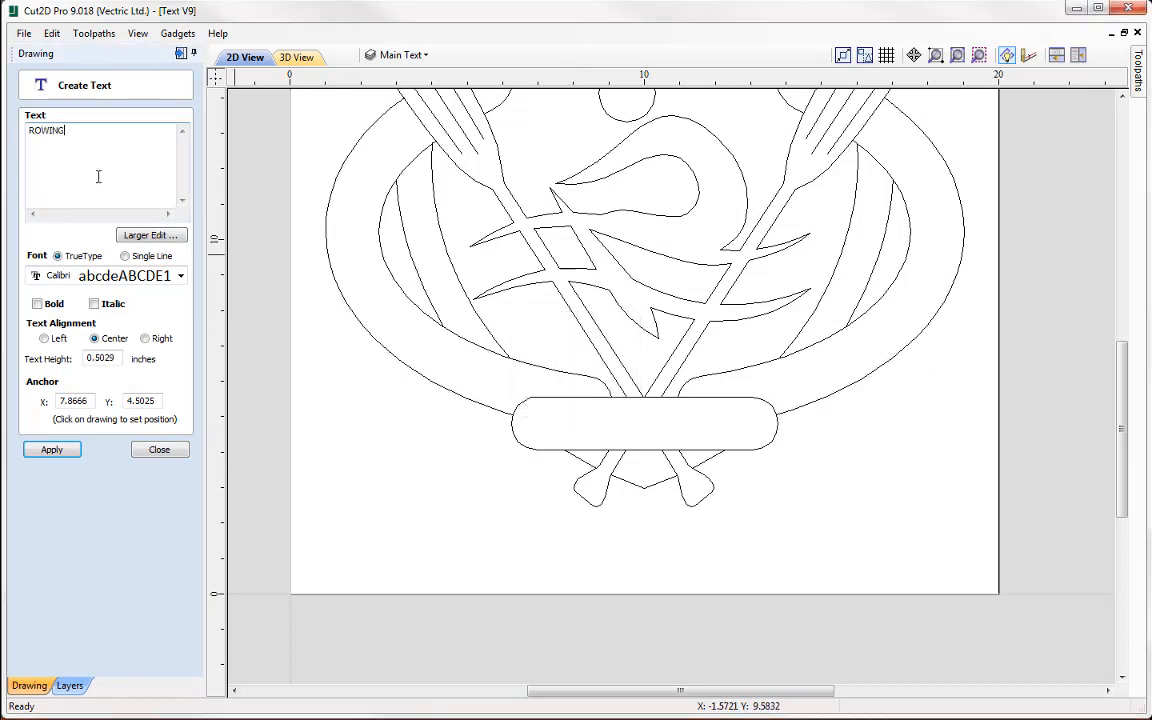
{"action": "left_click", "coordinate": [53, 450]}
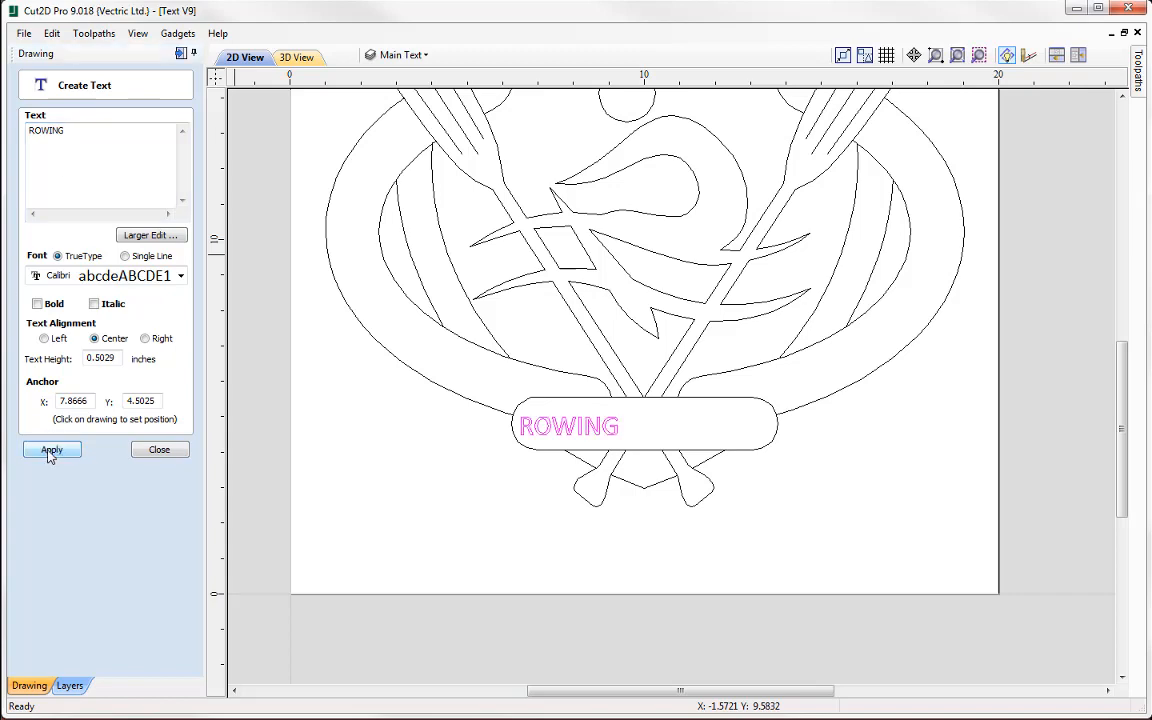
Step: Set the ROWING text height to 1 inch and move the text to roughly the middle of the plaque
{"action": "scroll", "coordinate": [500, 523], "scroll_direction": "up", "scroll_amount": 5}
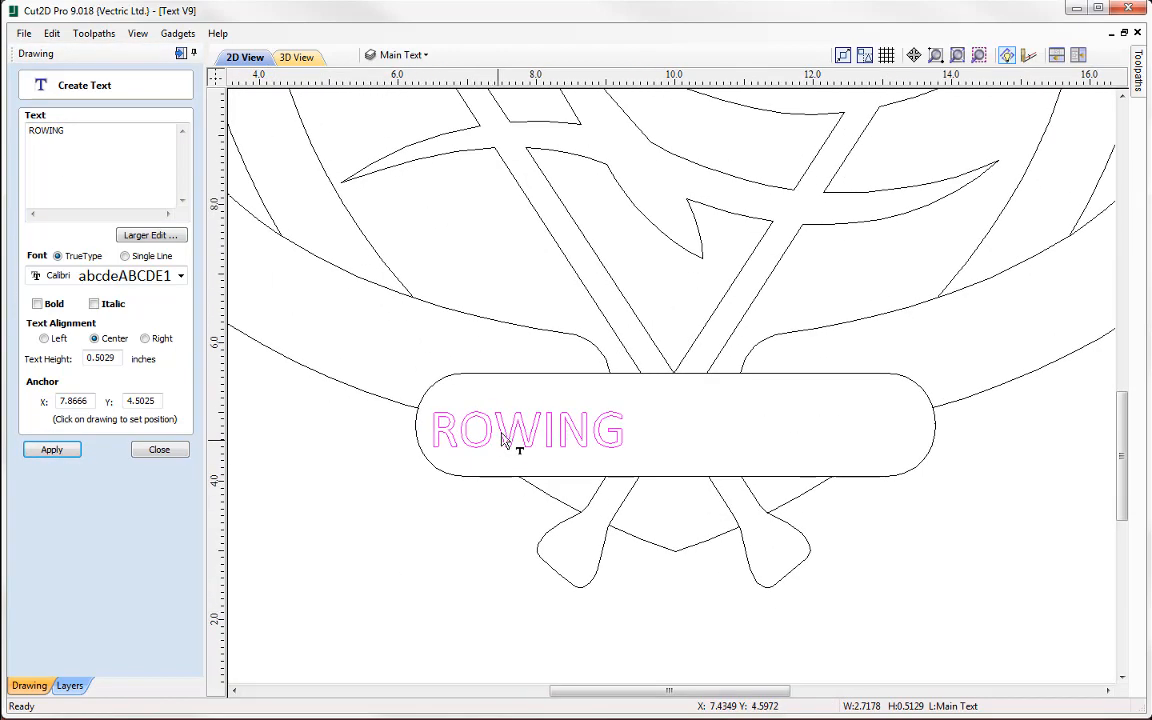
{"action": "left_click_drag", "start_coordinate": [112, 358], "coordinate": [58, 362]}
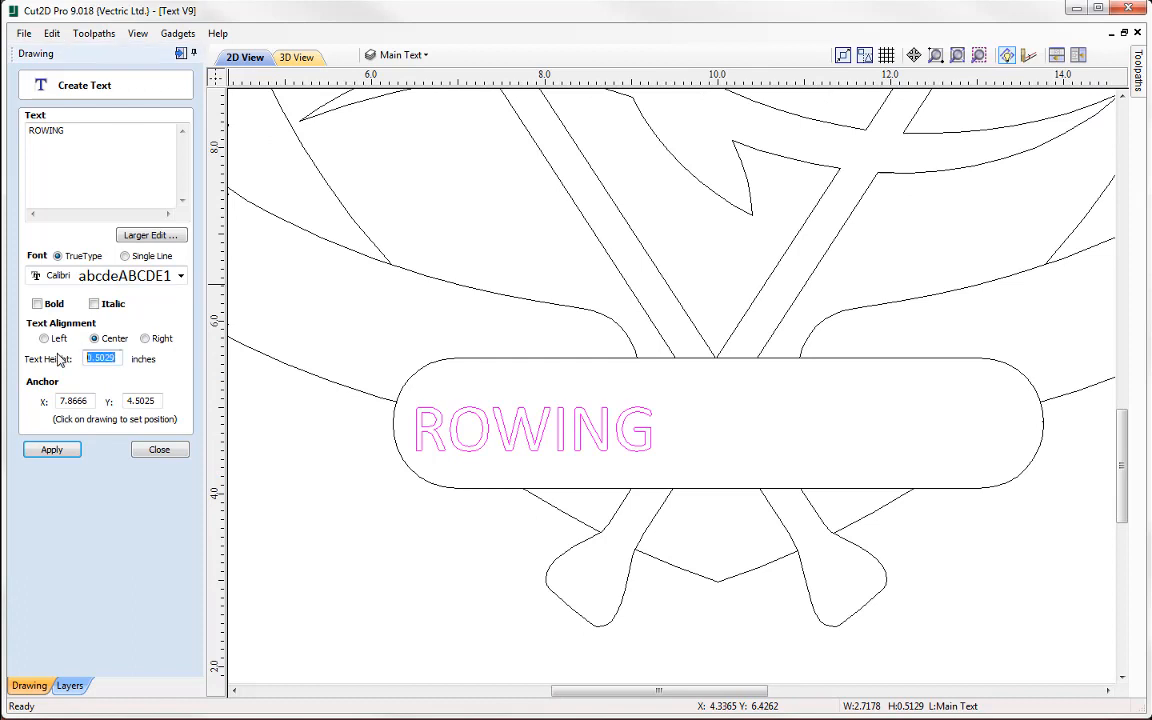
{"action": "type", "text": "1"}
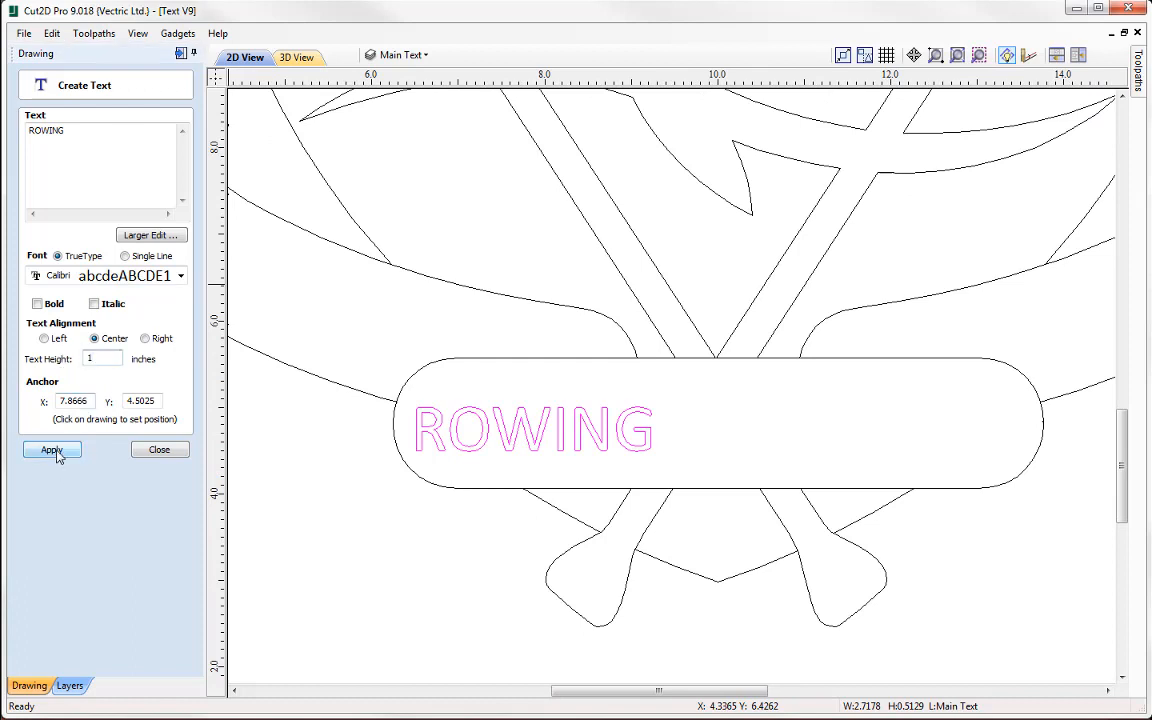
{"action": "left_click", "coordinate": [53, 450]}
{"action": "left_click", "coordinate": [555, 404]}
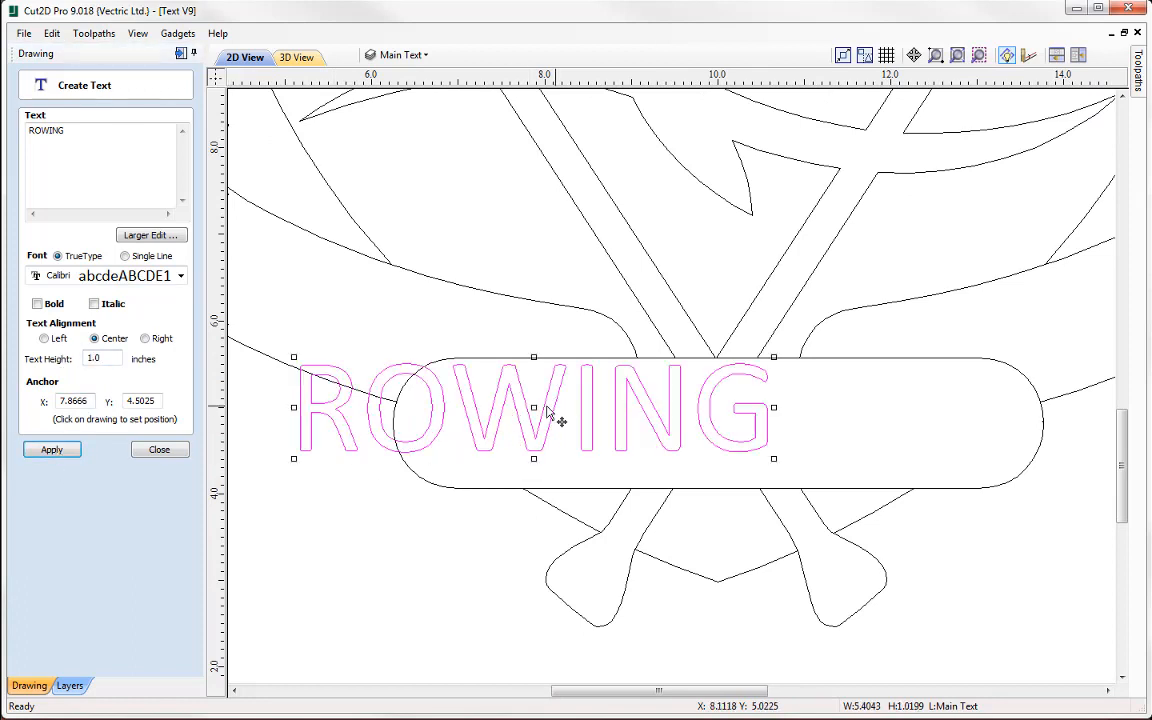
{"action": "left_click_drag", "start_coordinate": [561, 405], "coordinate": [727, 415]}
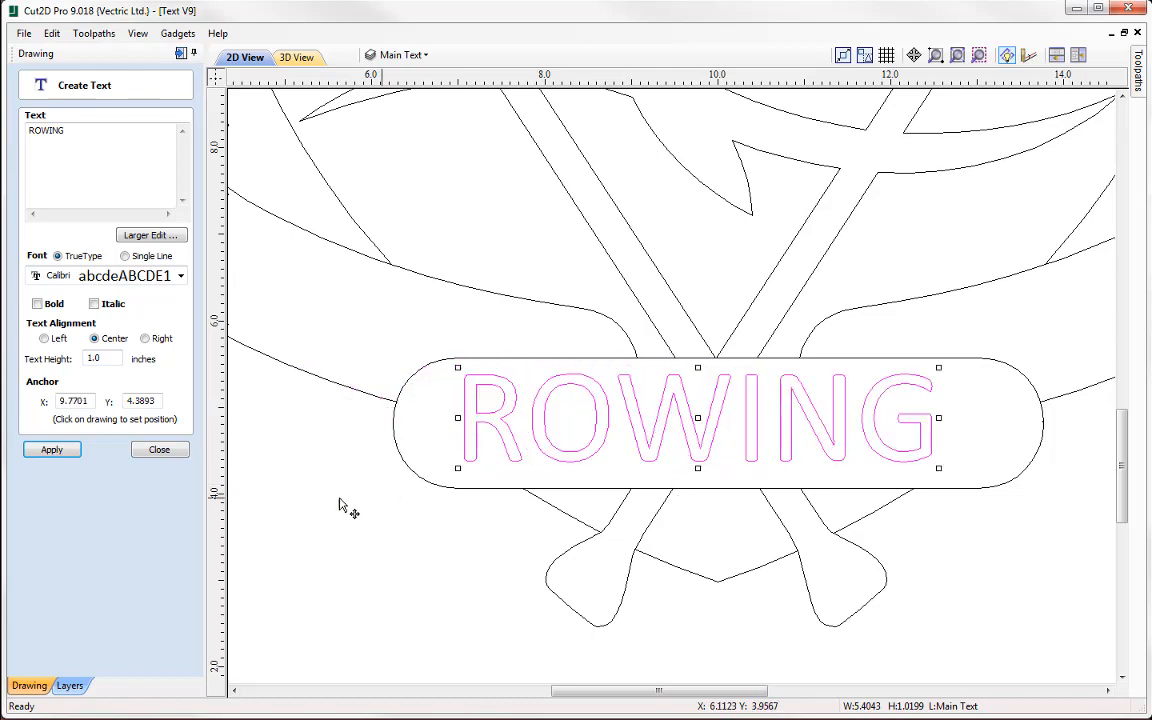
{"action": "left_click", "coordinate": [160, 451]}
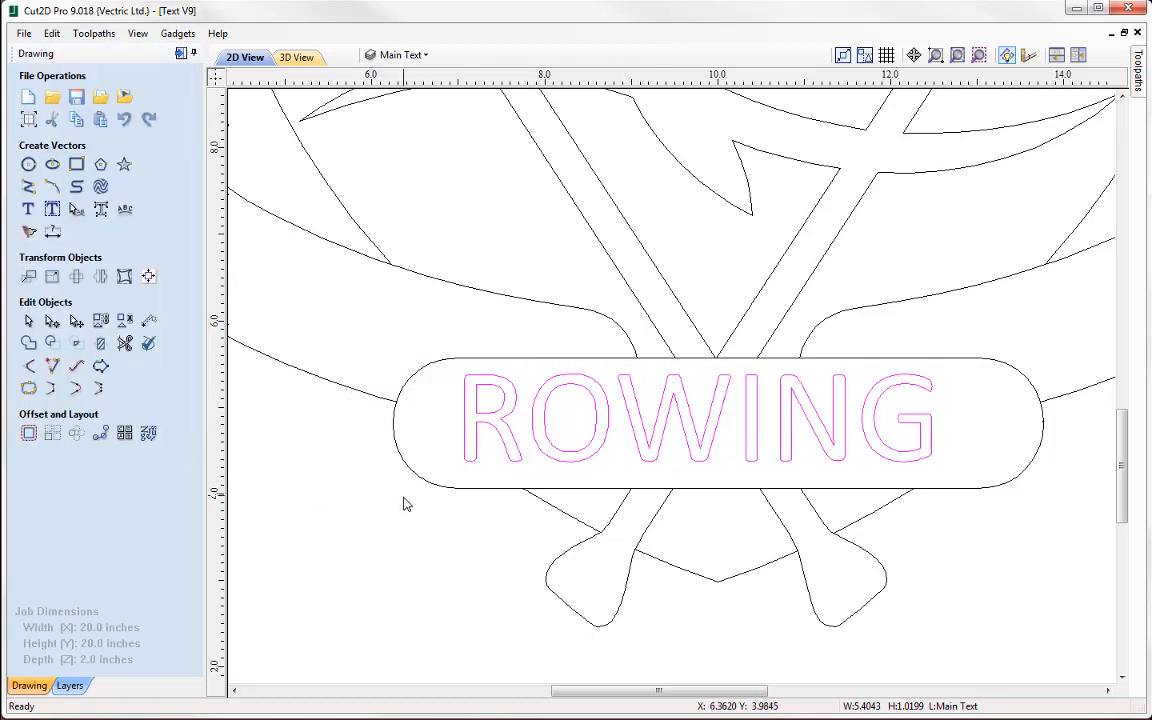
Step: Center the ROWING text both horizontally and vertically within the rounded plaque outline, and clear the selection
{"action": "left_click", "coordinate": [519, 366]}
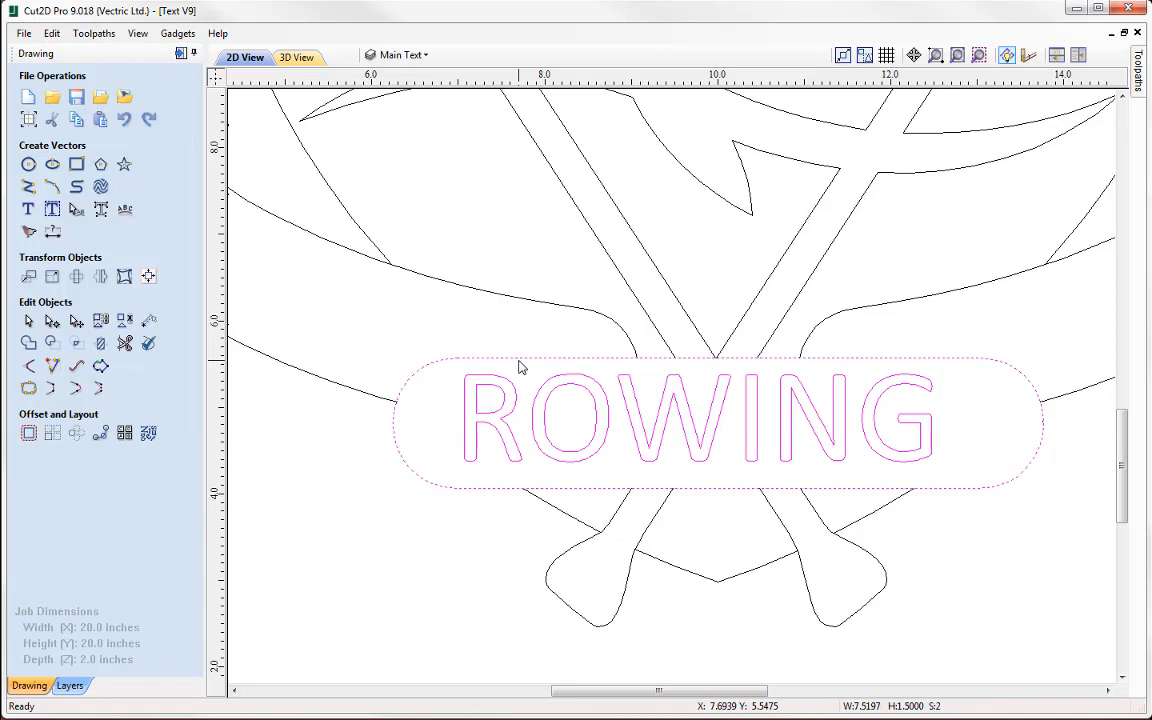
{"action": "left_click", "coordinate": [148, 277]}
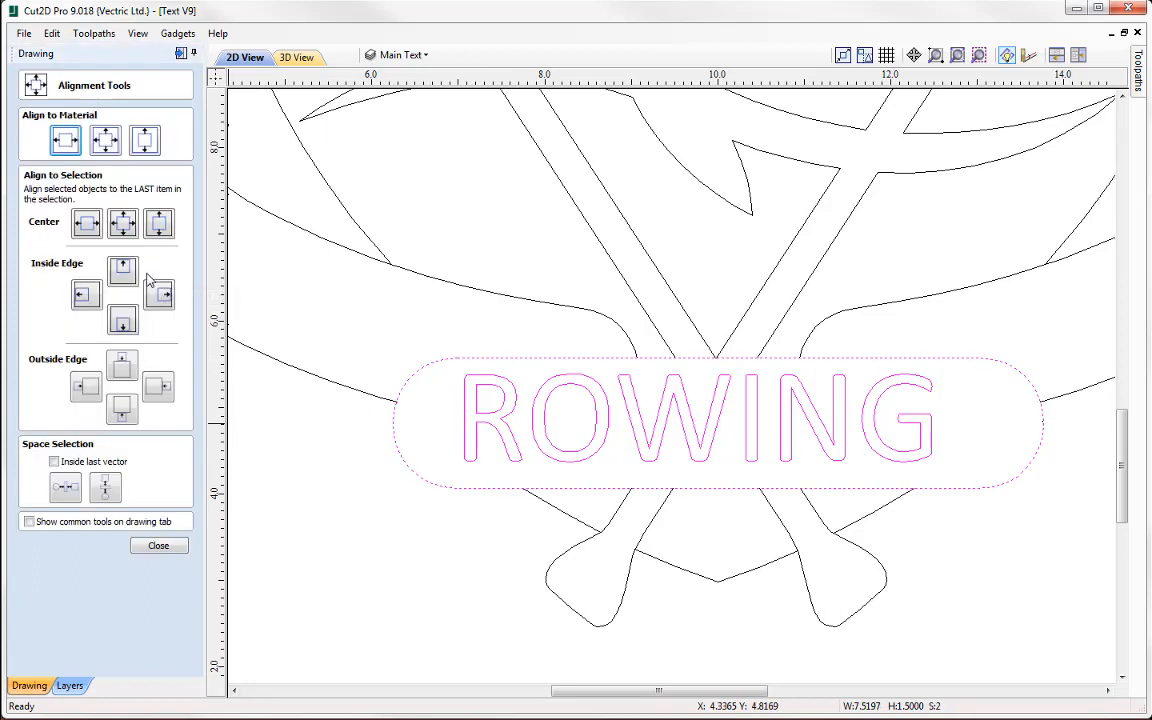
{"action": "left_click", "coordinate": [123, 224]}
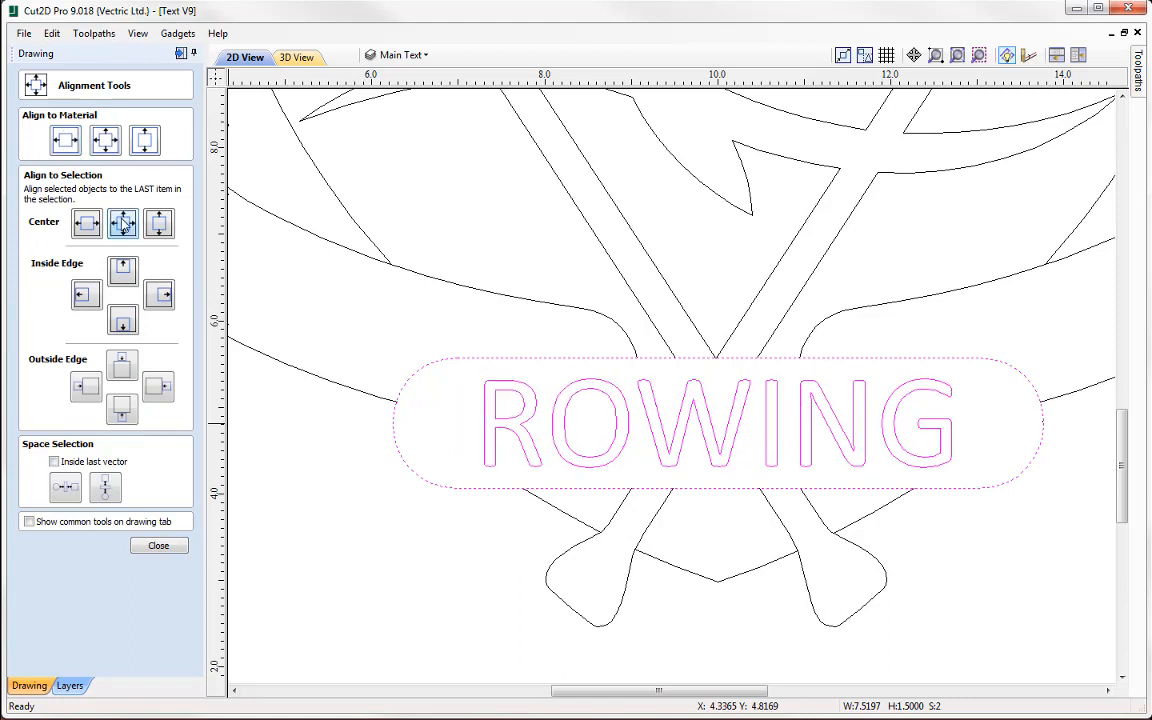
{"action": "left_click", "coordinate": [158, 546]}
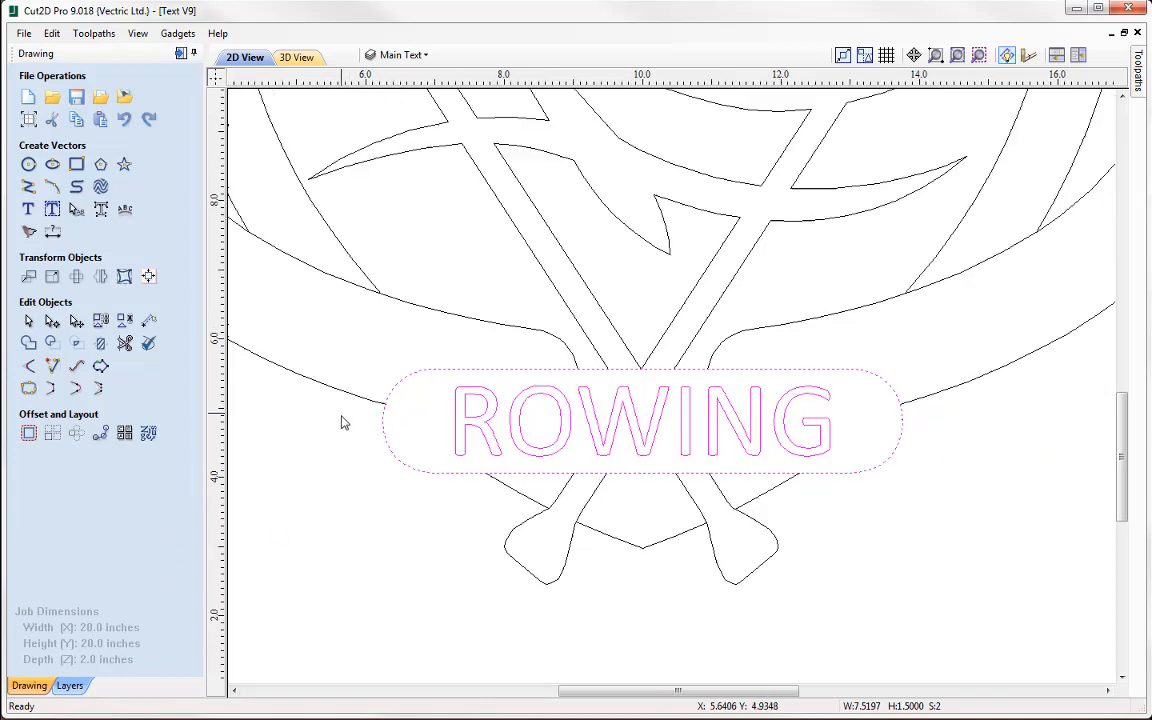
{"action": "scroll", "coordinate": [340, 422], "scroll_direction": "down", "scroll_amount": 2}
{"action": "middle_click_drag", "start_coordinate": [320, 457], "coordinate": [515, 606]}
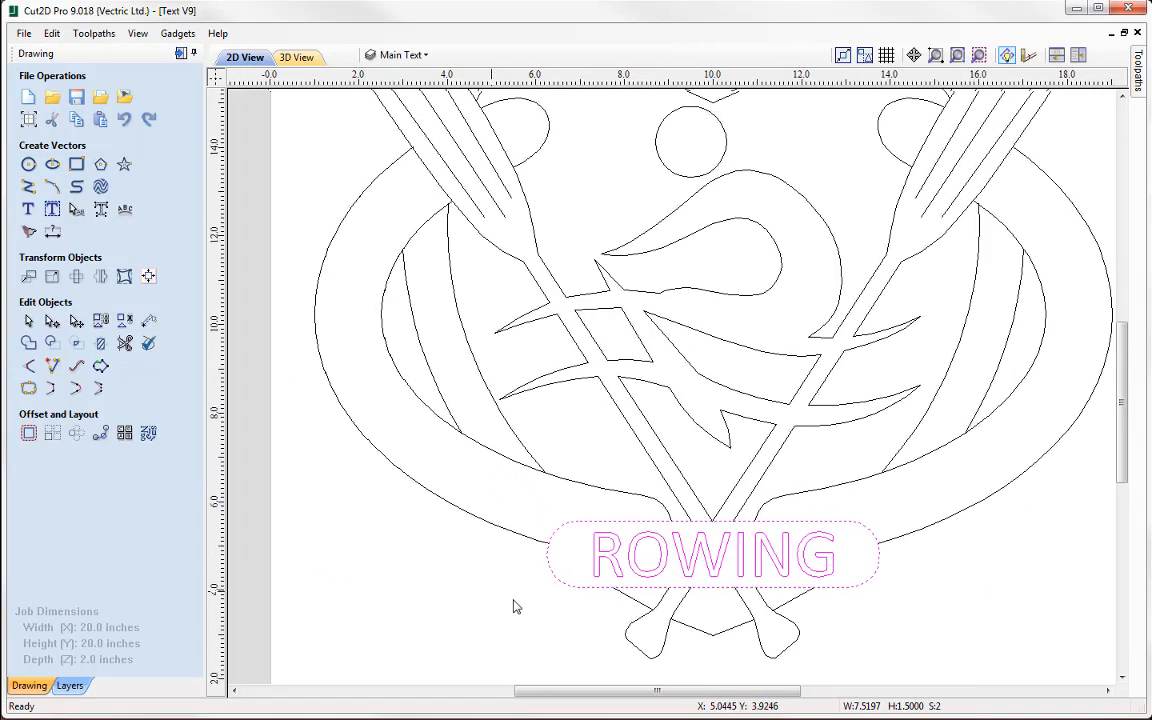
{"action": "left_click", "coordinate": [458, 480]}
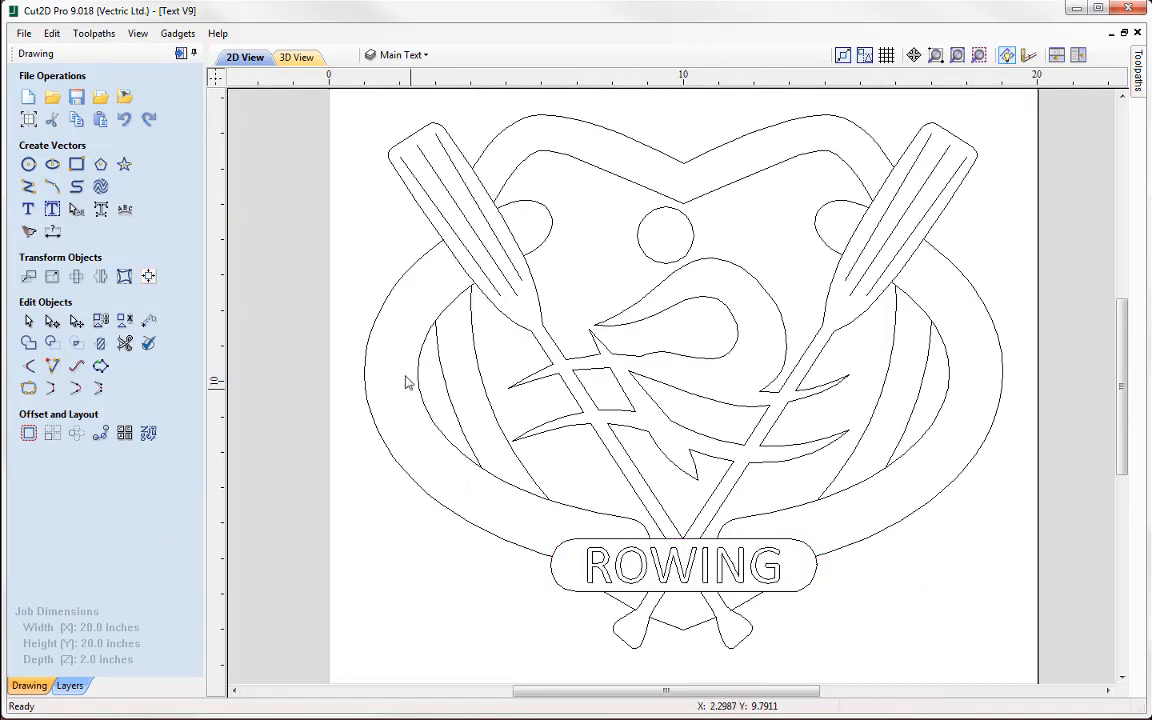
Step: Create the text SALLSBURY and move it to the lower left of the ROWING plaque, at about X 3.83, Y 3.04
{"action": "middle_click_drag", "start_coordinate": [483, 576], "coordinate": [498, 478]}
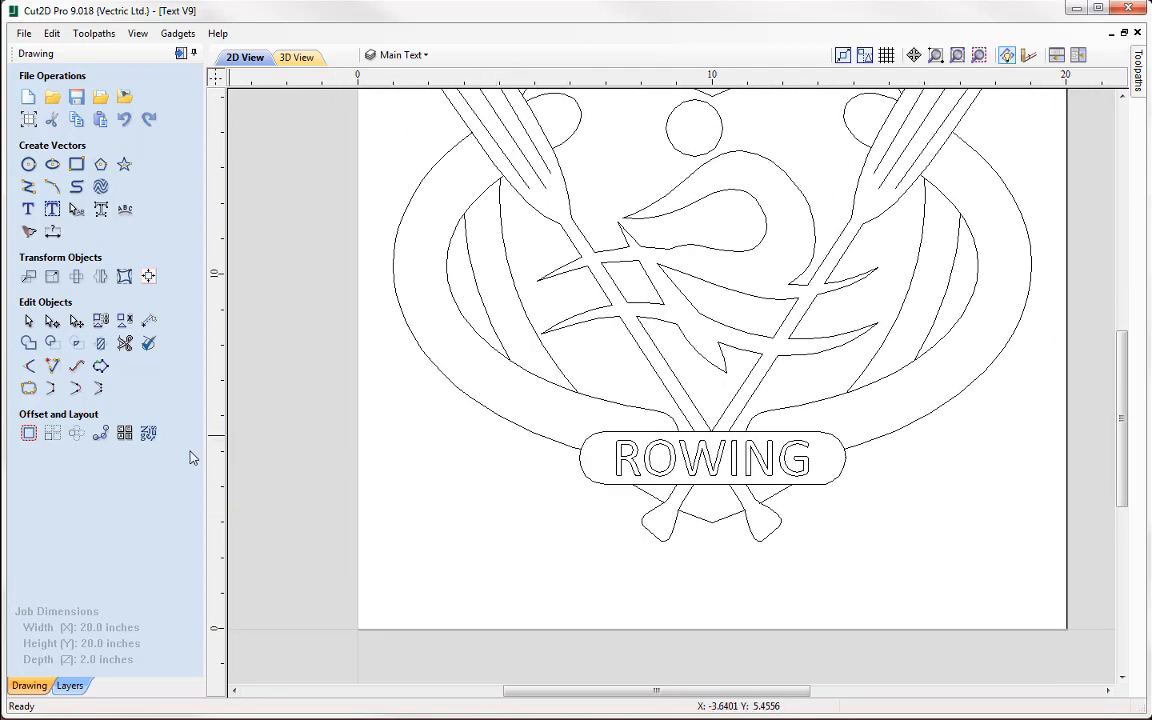
{"action": "left_click", "coordinate": [29, 208]}
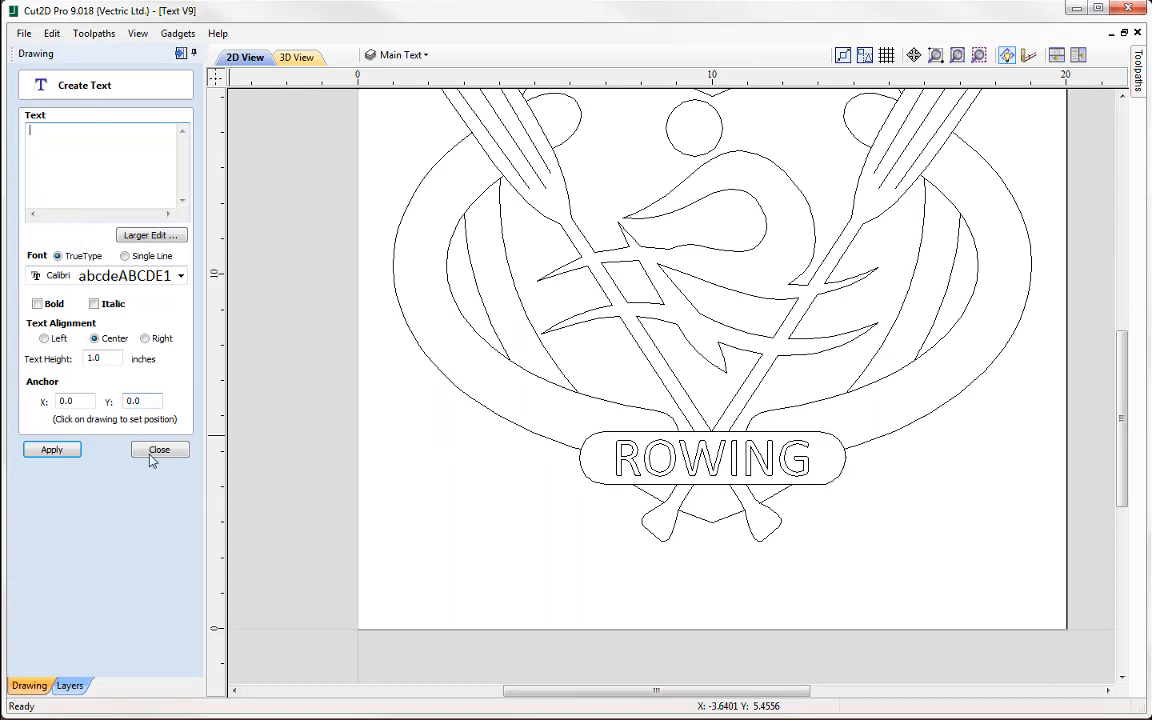
{"action": "left_click", "coordinate": [88, 171]}
{"action": "left_click", "coordinate": [52, 450]}
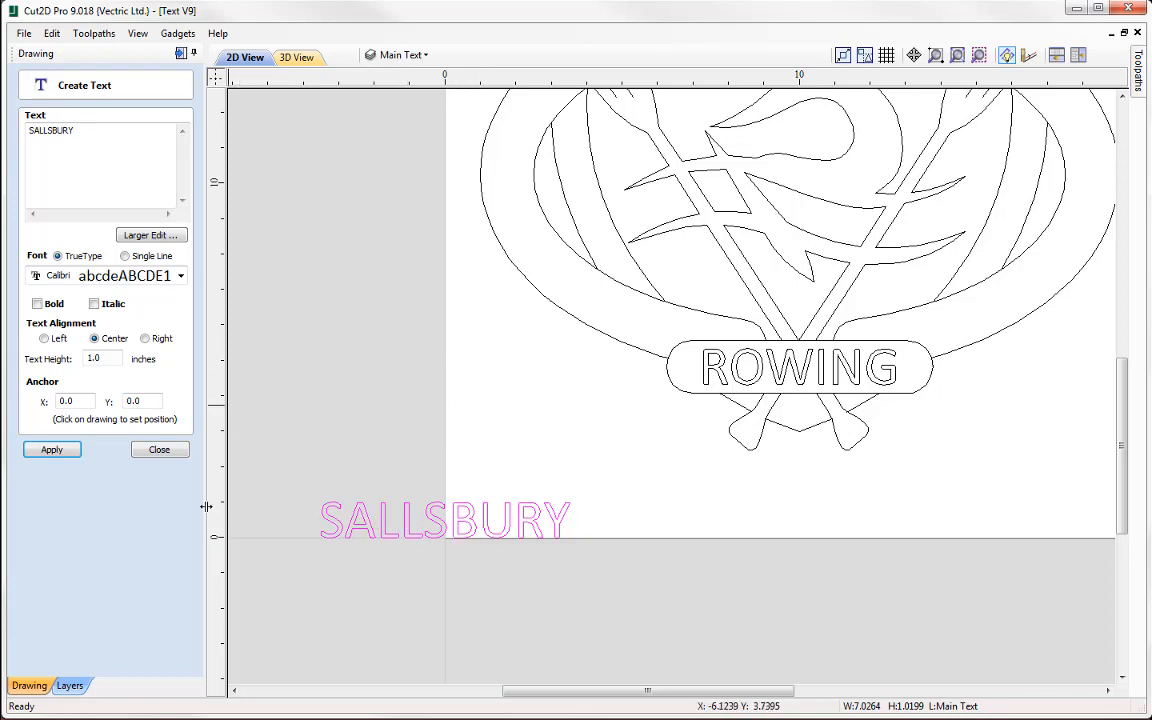
{"action": "left_click", "coordinate": [447, 522]}
{"action": "left_click_drag", "start_coordinate": [448, 522], "coordinate": [595, 400]}
{"action": "scroll", "coordinate": [600, 470], "scroll_direction": "up", "scroll_amount": 4}
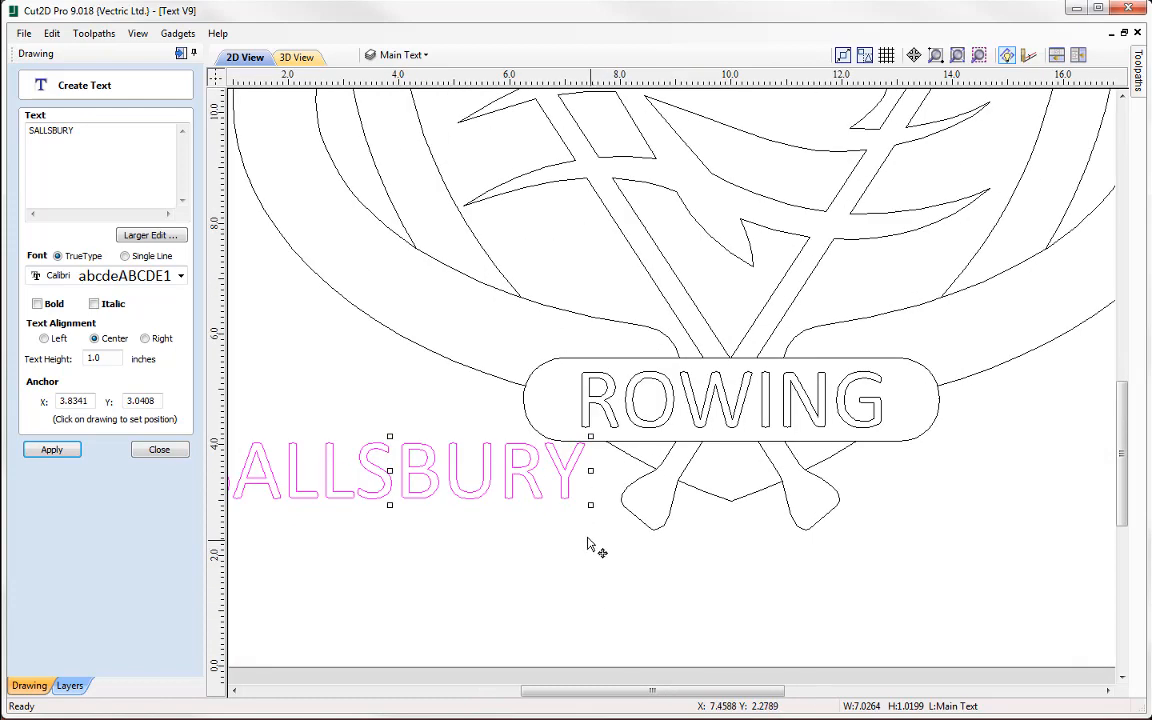
{"action": "left_click", "coordinate": [159, 449]}
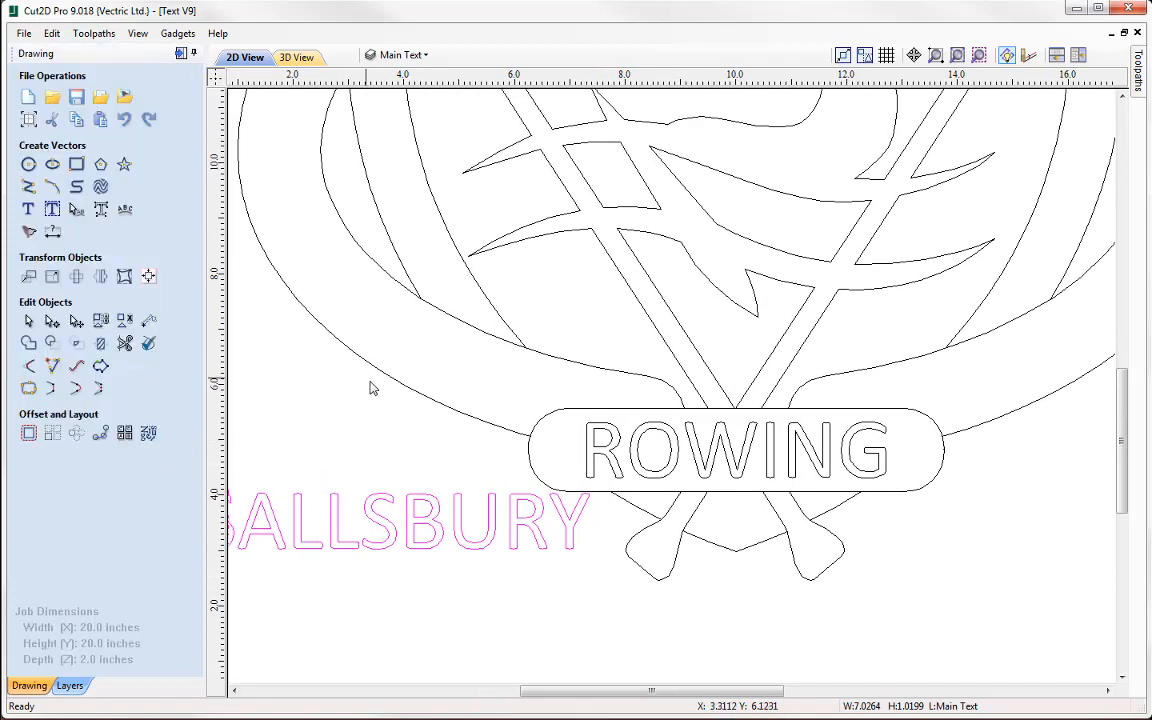
Step: Wrap the SALLSBURY text along the crest's lower-left outer curve, on the curve's inner side, with a 0.1 inch offset
{"action": "left_click", "coordinate": [418, 396]}
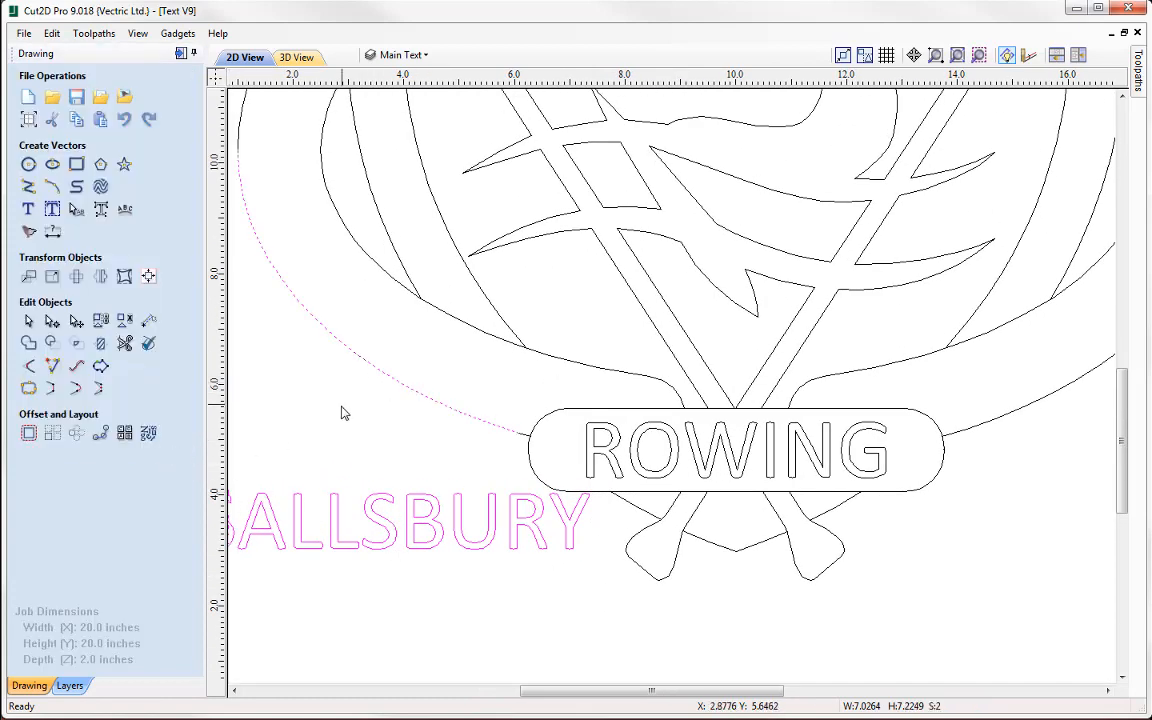
{"action": "middle_click_drag", "start_coordinate": [342, 406], "coordinate": [427, 496]}
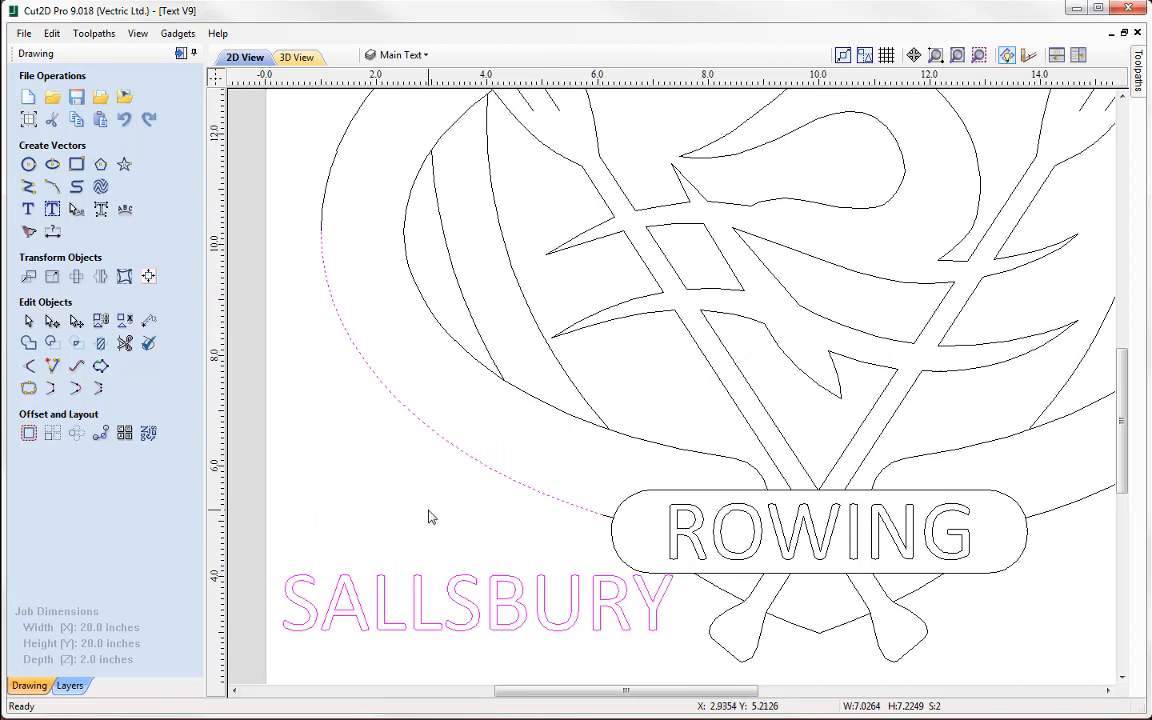
{"action": "left_click", "coordinate": [125, 210]}
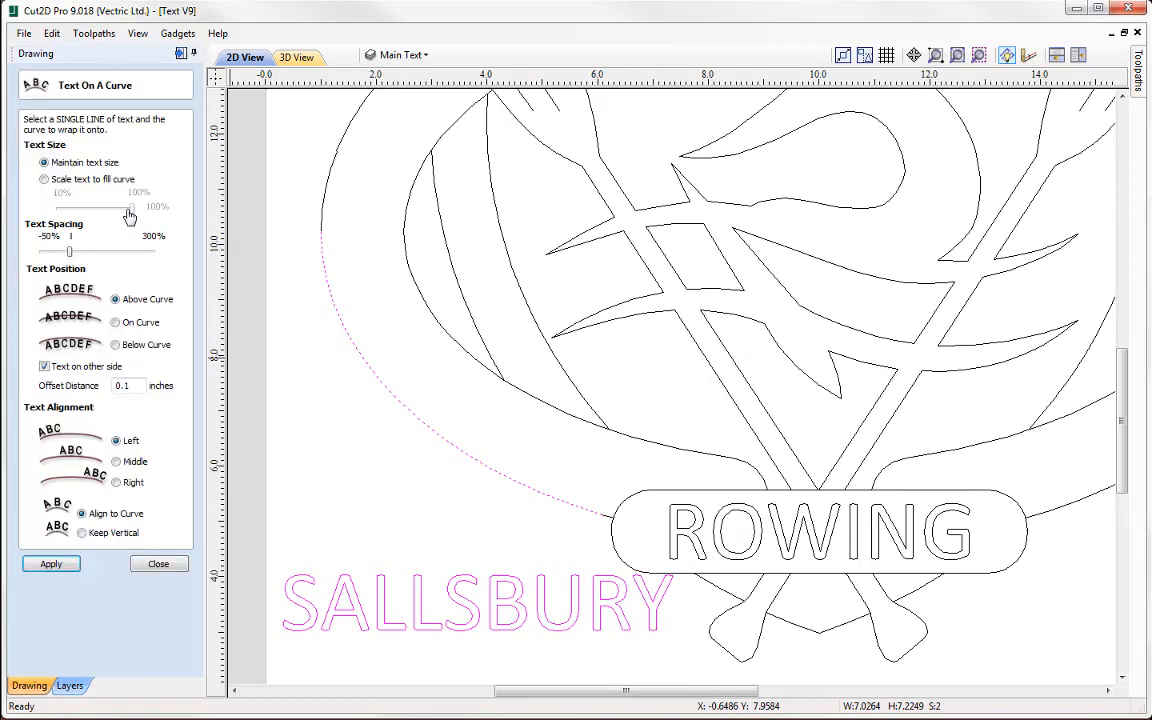
{"action": "left_click", "coordinate": [61, 566]}
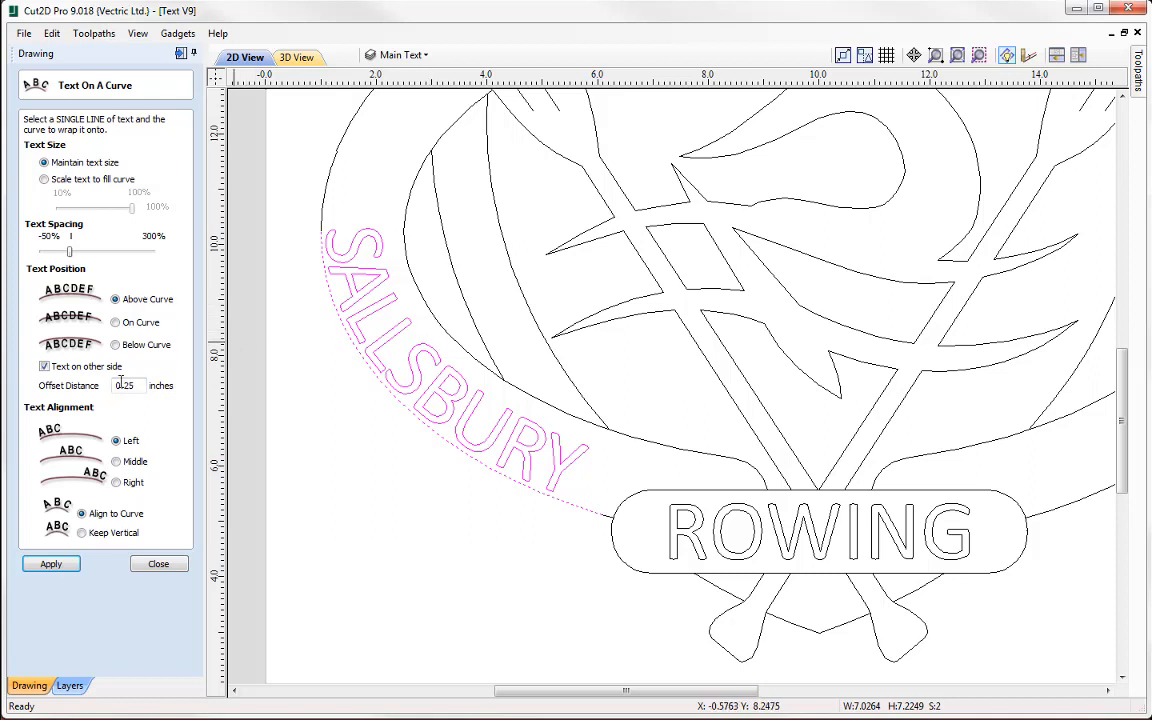
Step: Increase the curved SALLSBURY text's offset to 0.25 inches, widen its letter spacing to fill the band, and clear the selection
{"action": "left_click", "coordinate": [62, 565]}
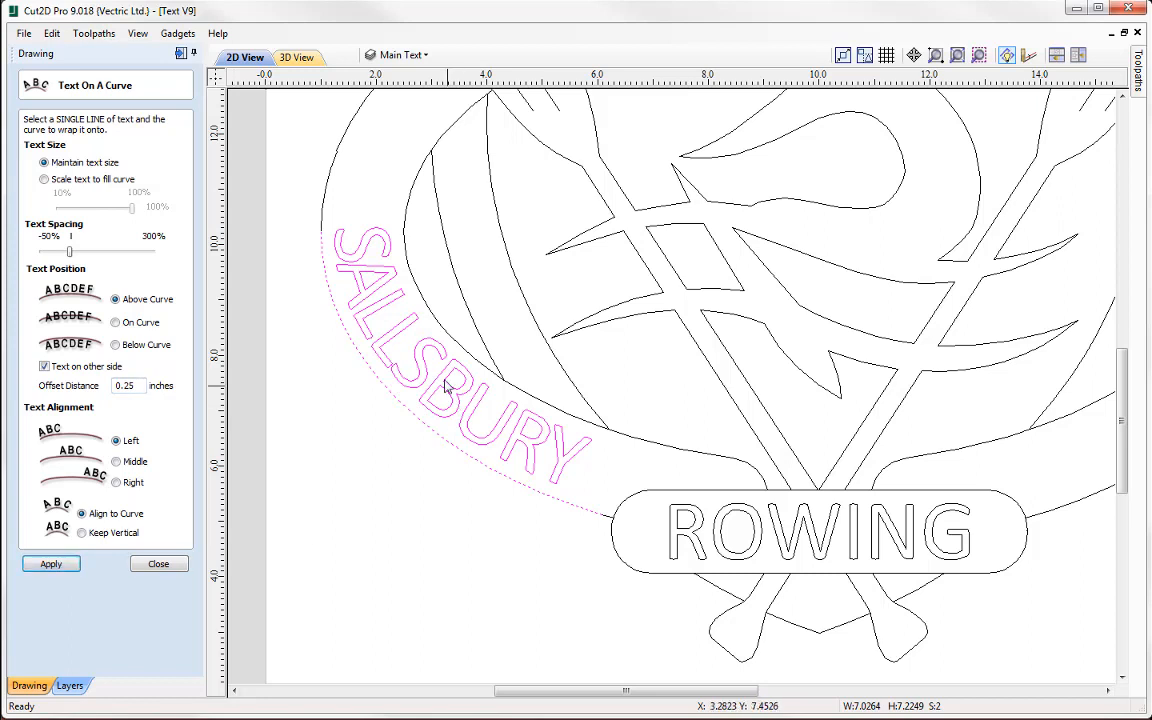
{"action": "left_click_drag", "start_coordinate": [70, 255], "coordinate": [104, 257]}
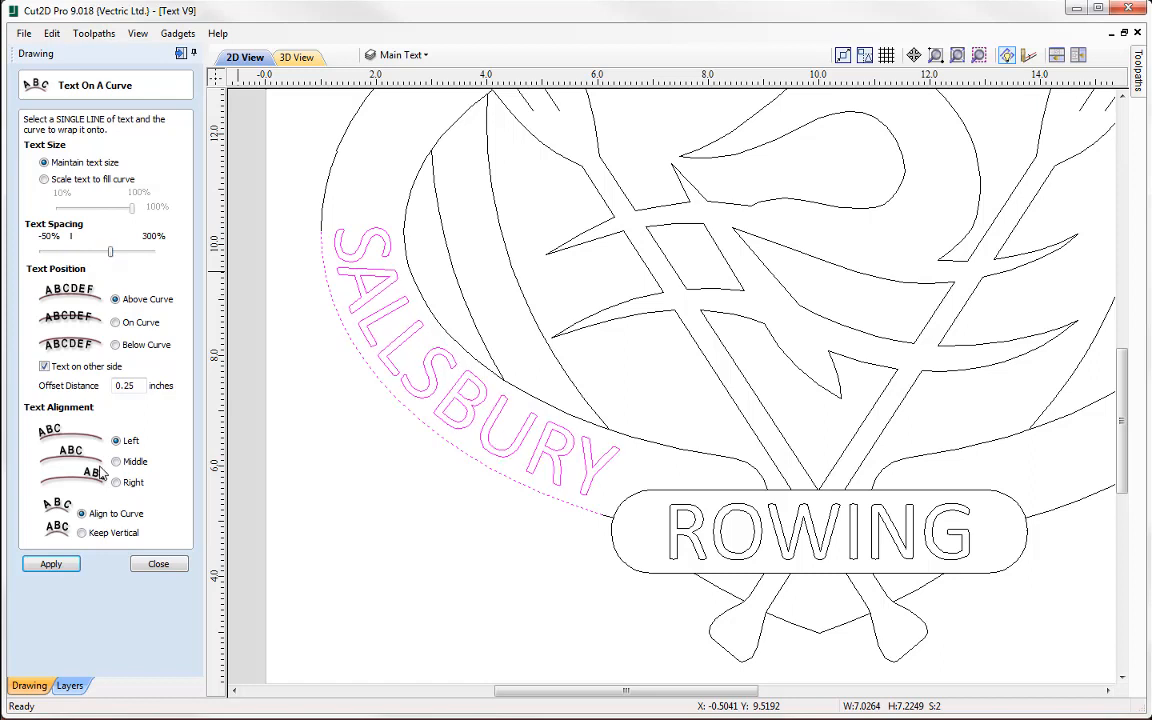
{"action": "left_click", "coordinate": [47, 566]}
{"action": "left_click", "coordinate": [163, 567]}
{"action": "scroll", "coordinate": [446, 492], "scroll_direction": "down", "scroll_amount": 2}
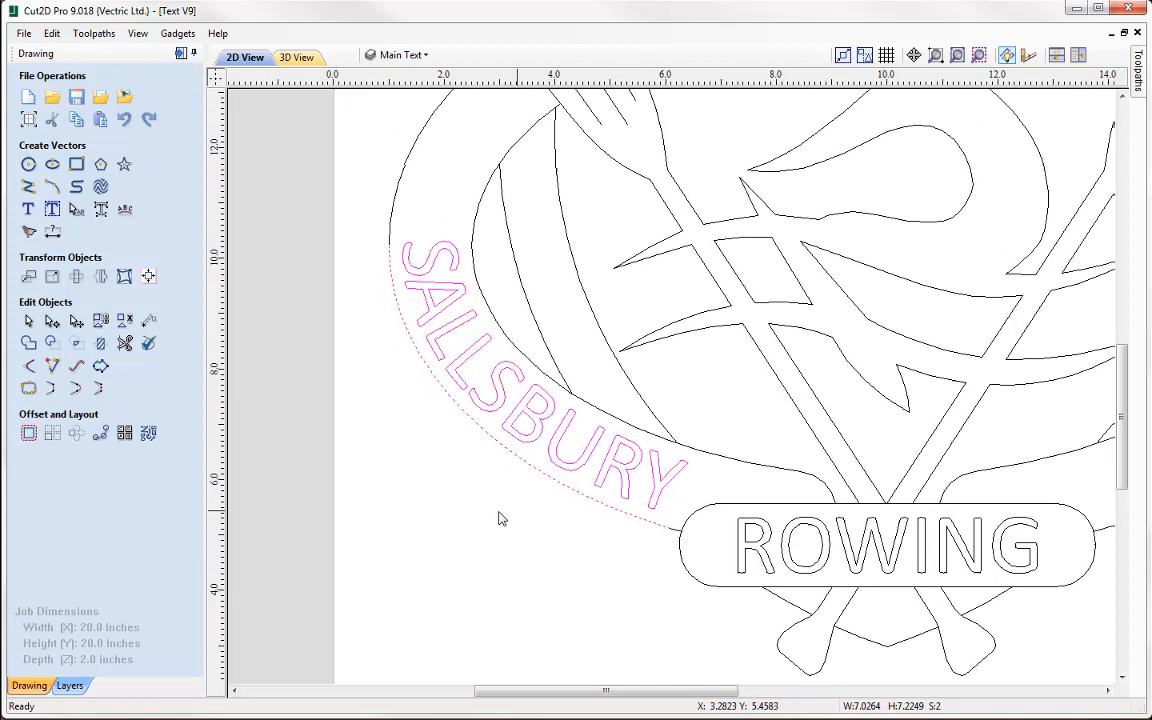
{"action": "left_click", "coordinate": [411, 522]}
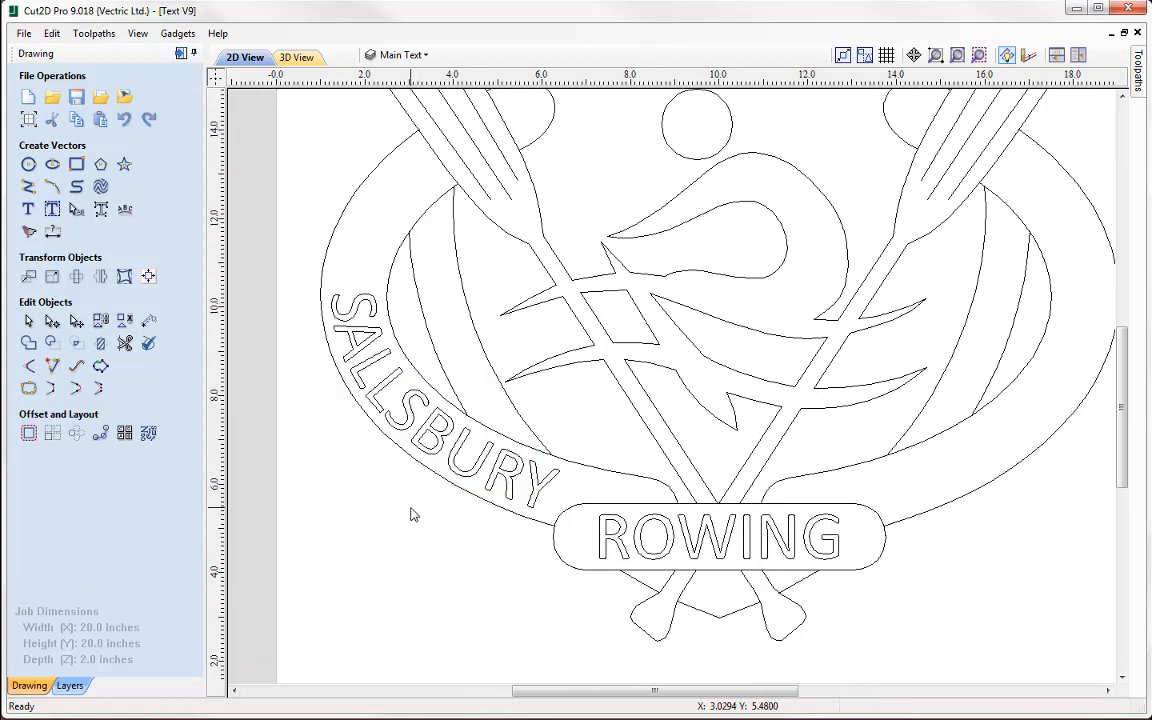
Step: Correct the spelling of the curved SALLSBURY text to SALISBURY
{"action": "left_click", "coordinate": [383, 396]}
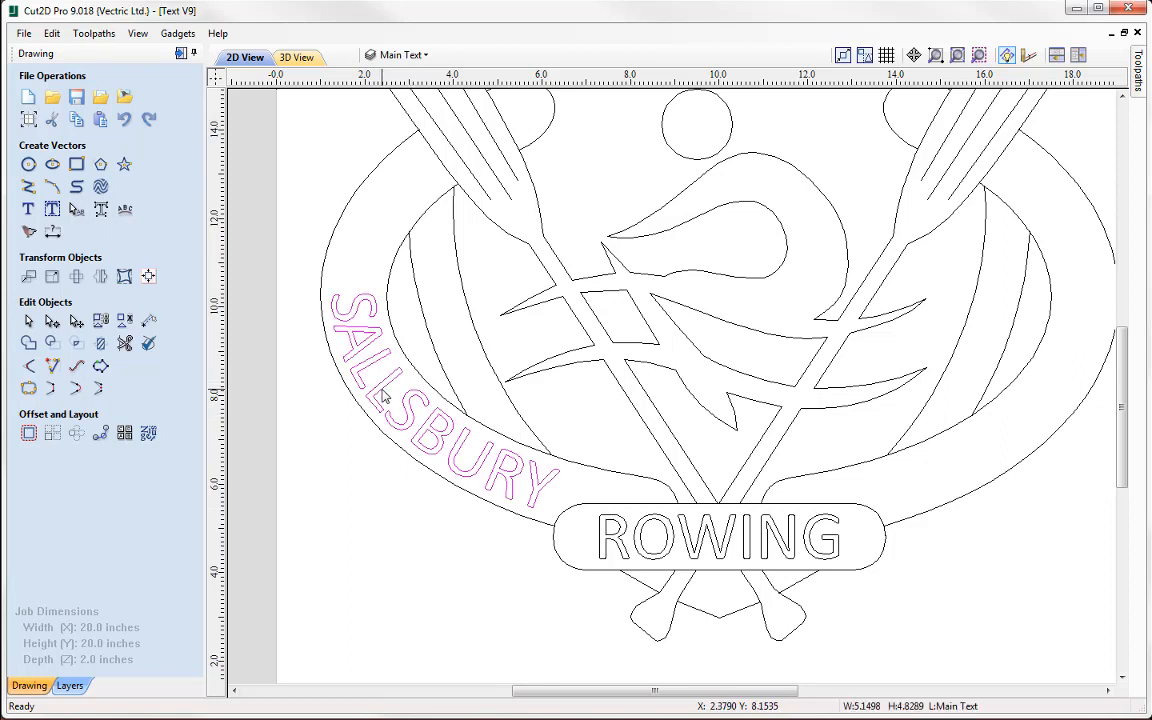
{"action": "left_click", "coordinate": [26, 211]}
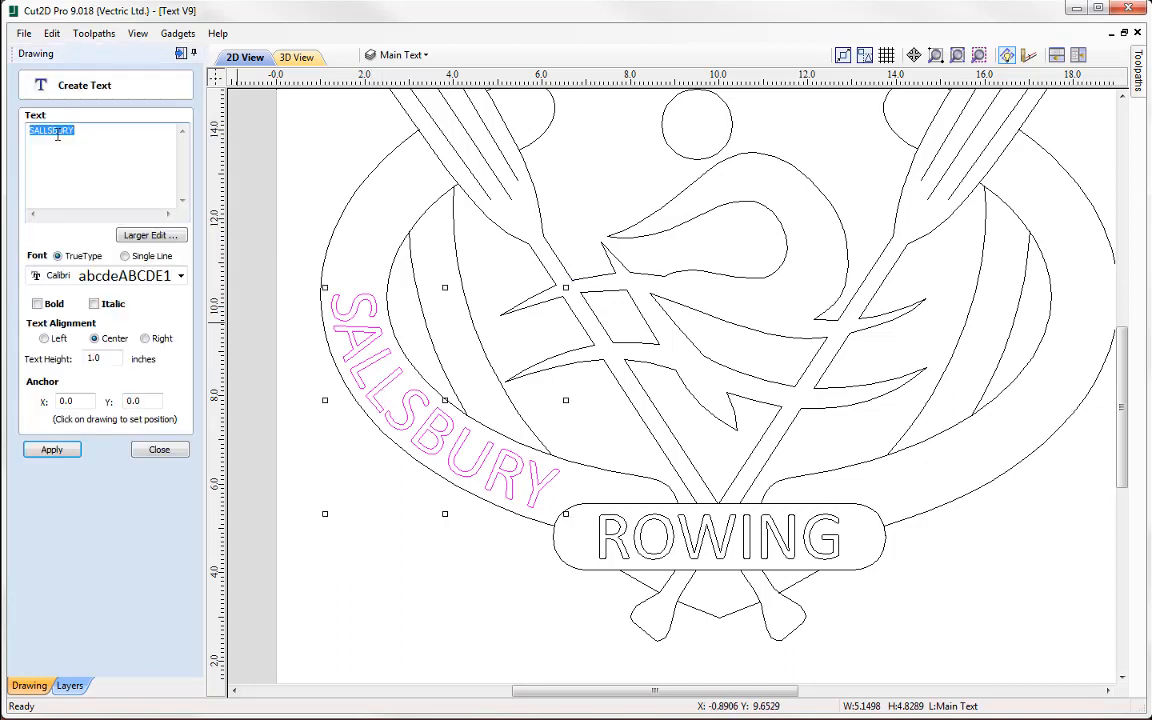
{"action": "left_click", "coordinate": [52, 134]}
{"action": "left_click", "coordinate": [65, 452]}
{"action": "middle_click_drag", "start_coordinate": [407, 528], "coordinate": [474, 364]}
{"action": "scroll", "coordinate": [480, 390], "scroll_direction": "down", "scroll_amount": 2}
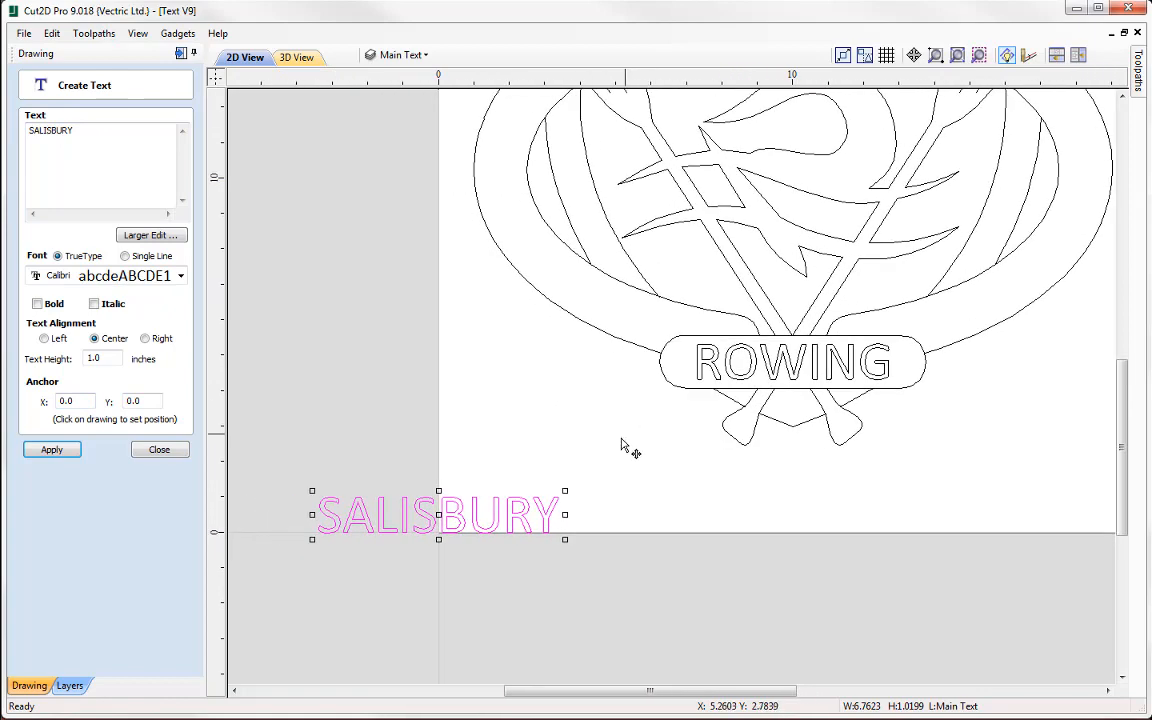
{"action": "middle_click_drag", "start_coordinate": [614, 455], "coordinate": [614, 495]}
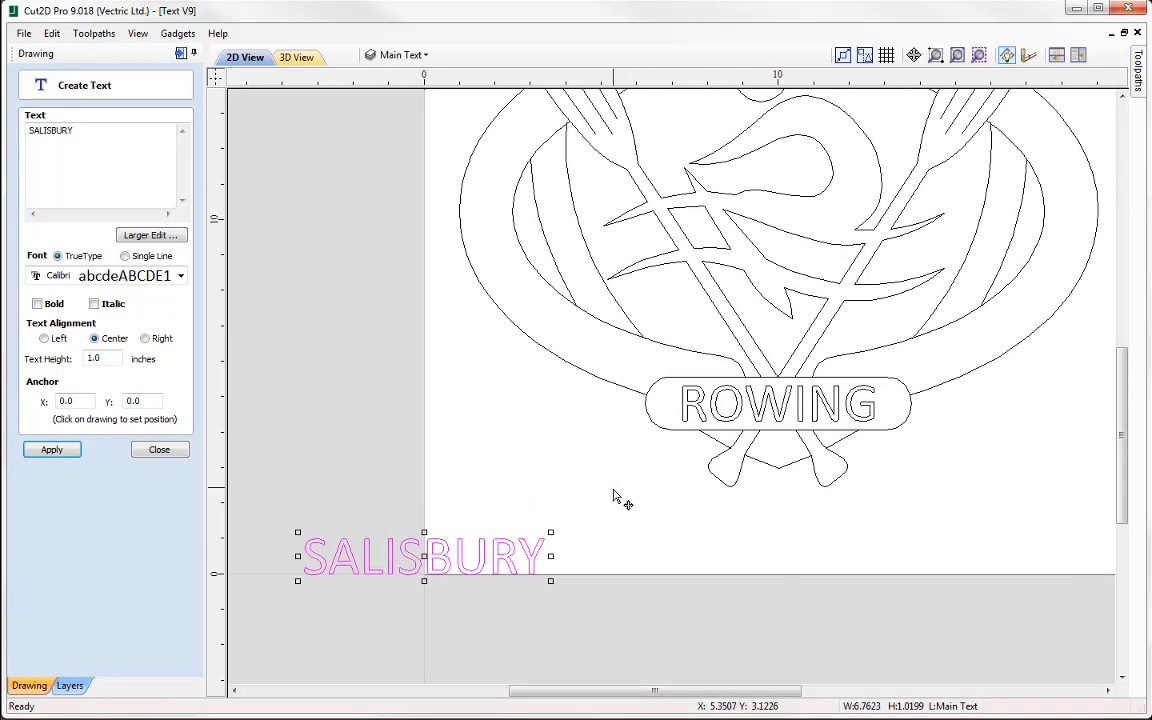
{"action": "left_click", "coordinate": [159, 450]}
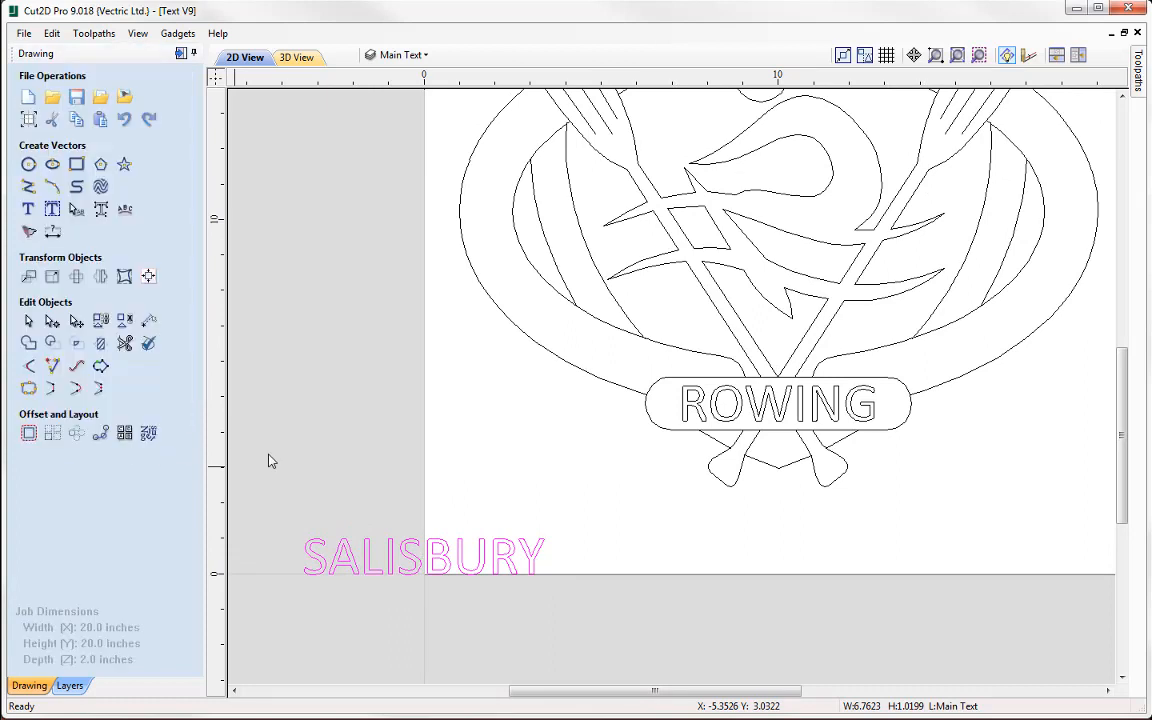
Step: Wrap SALISBURY inside the lower-left outer curve with a 0.25 inch offset, left-aligned, and widen its letter spacing
{"action": "left_click", "coordinate": [612, 388]}
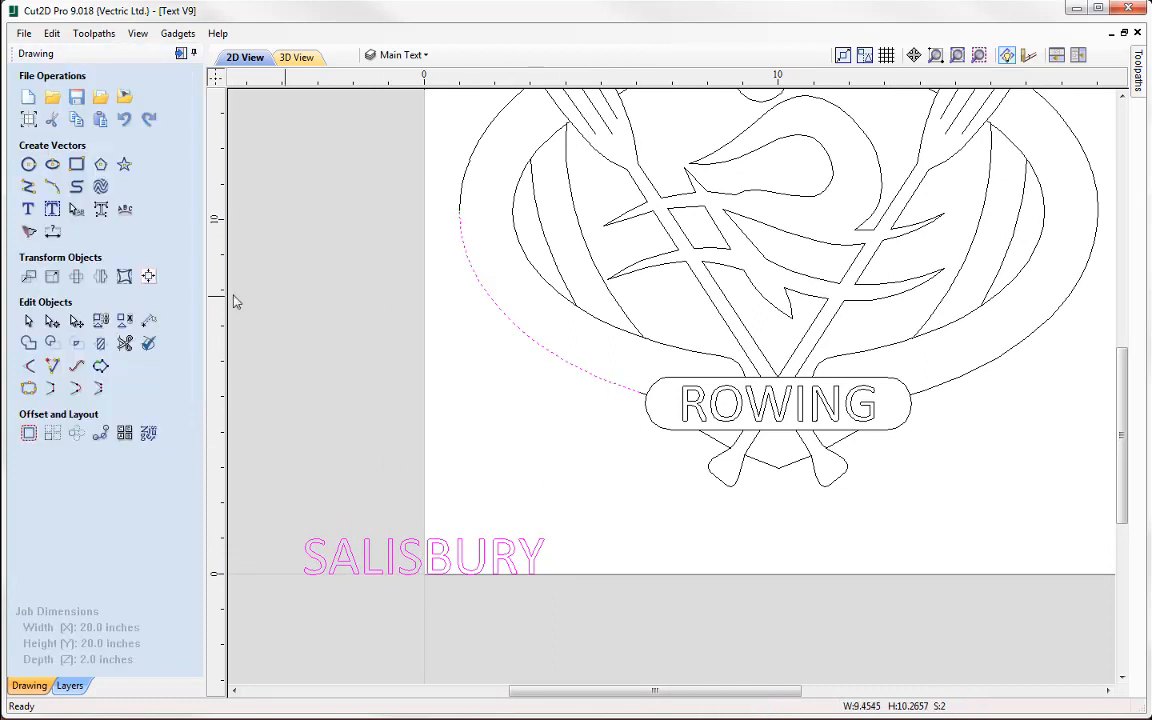
{"action": "left_click", "coordinate": [124, 209]}
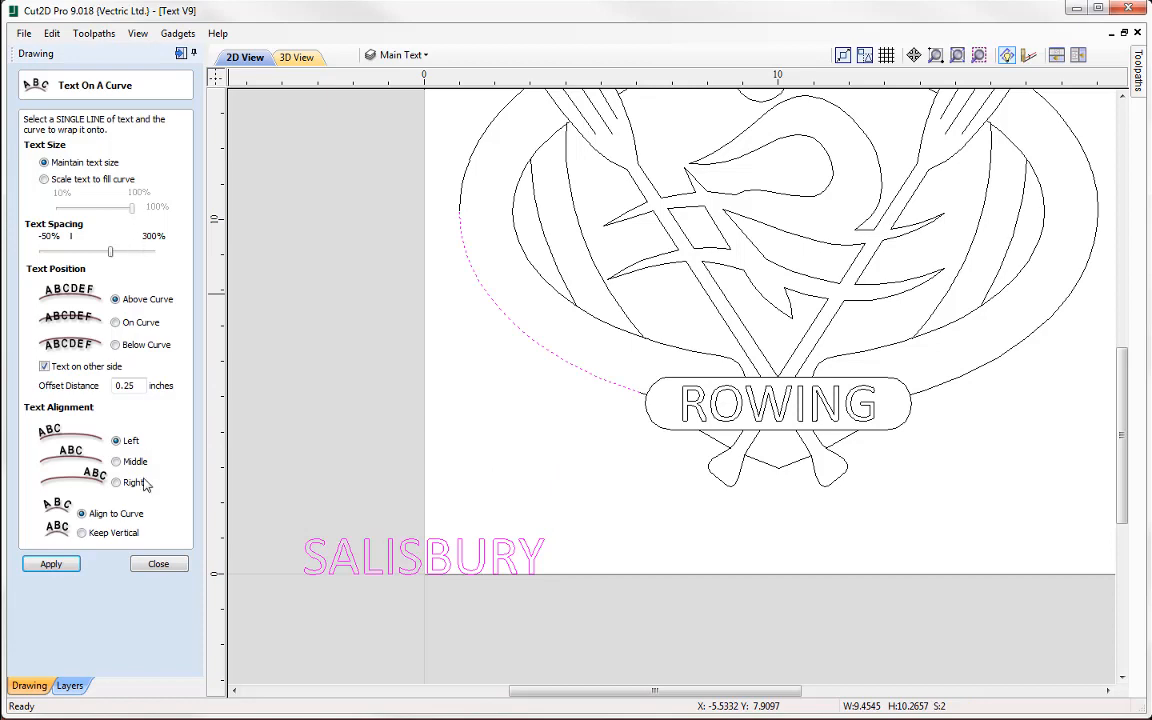
{"action": "left_click", "coordinate": [51, 564]}
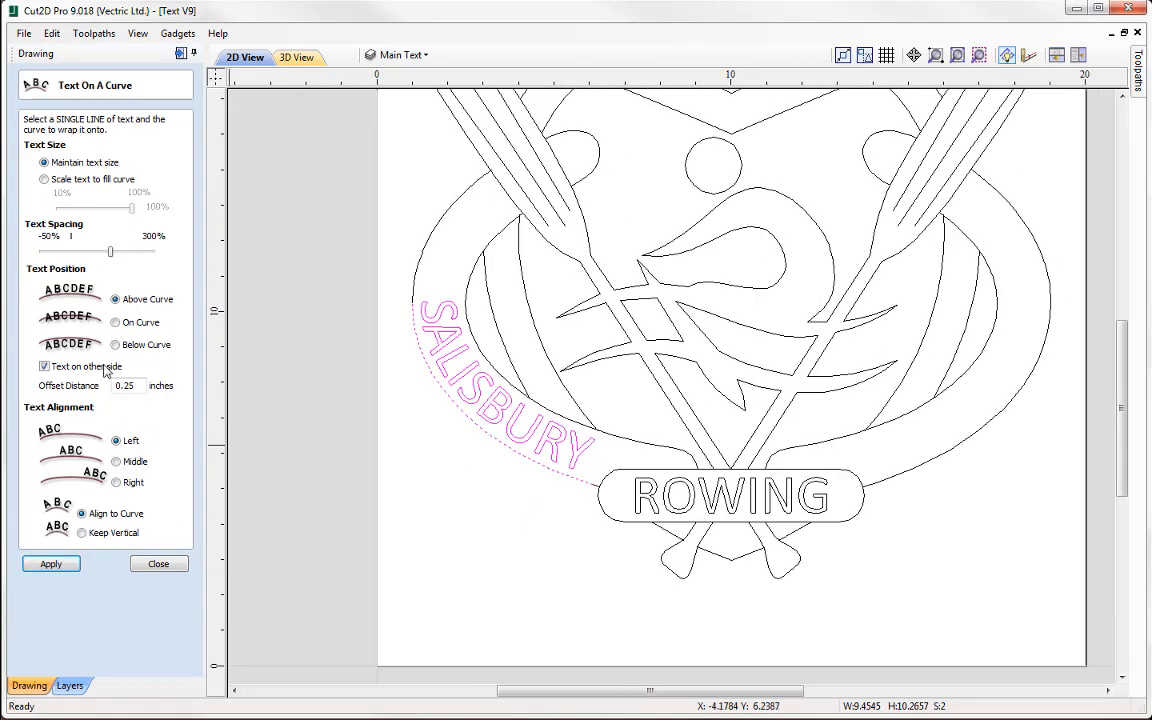
{"action": "left_click", "coordinate": [121, 251]}
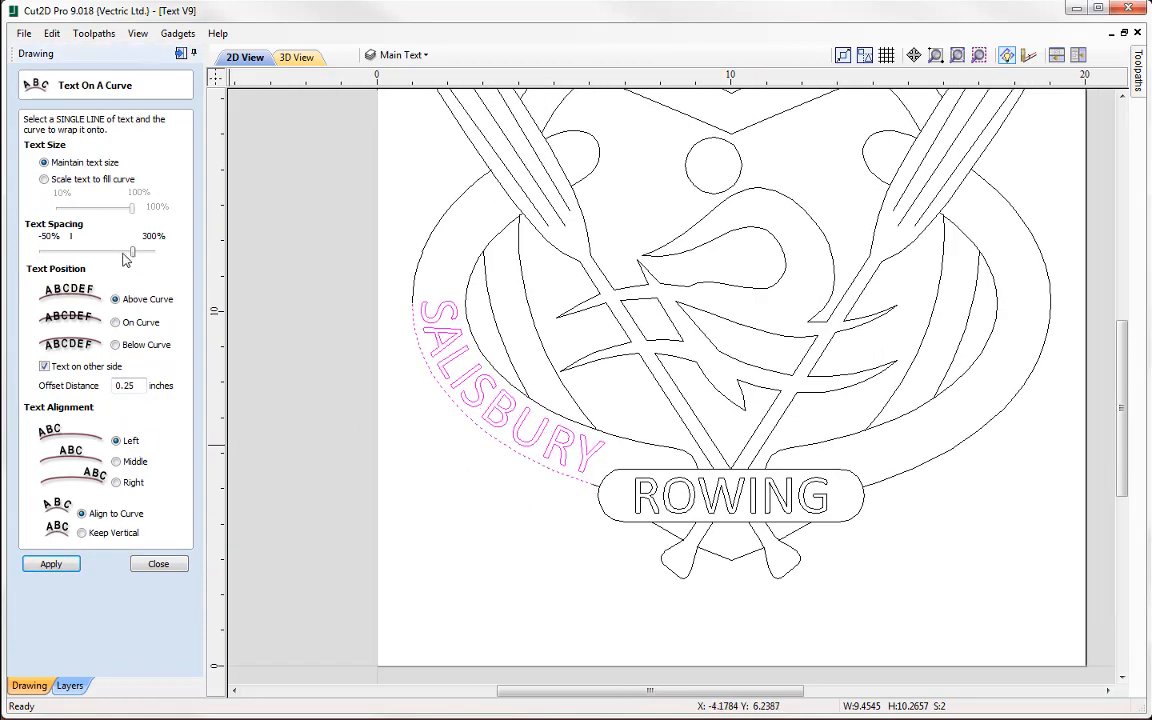
{"action": "left_click", "coordinate": [159, 564]}
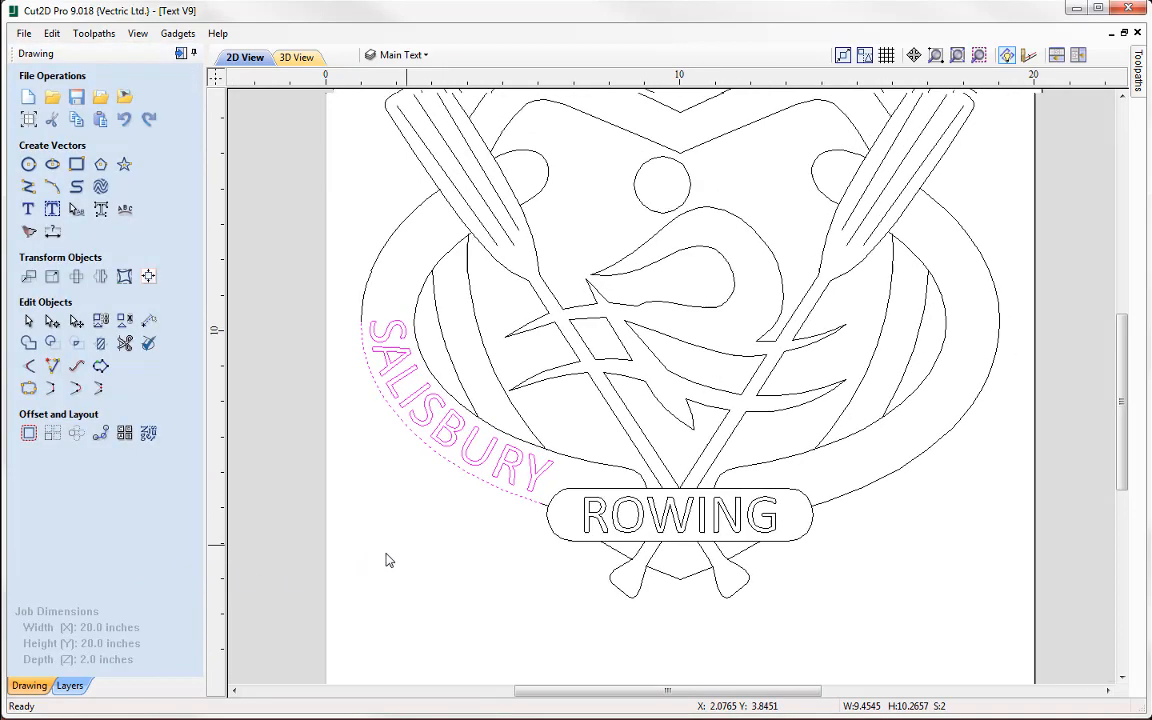
Step: Make the Extra Text layer visible
{"action": "left_click", "coordinate": [388, 55]}
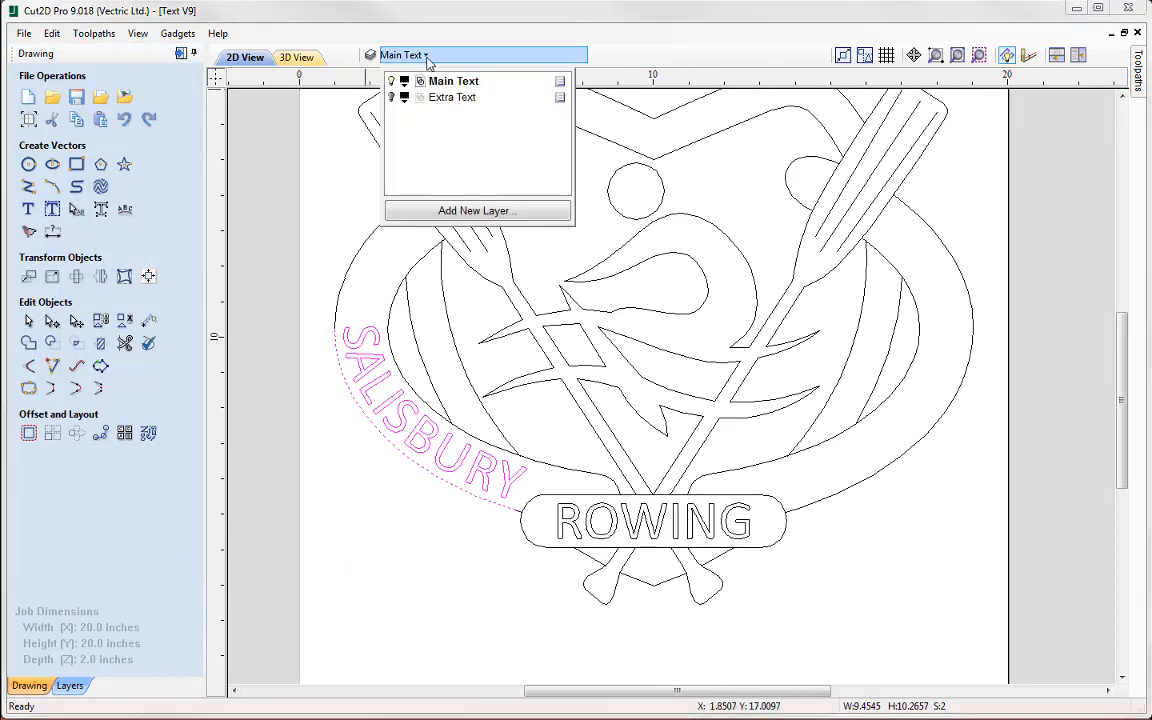
{"action": "left_click", "coordinate": [392, 99]}
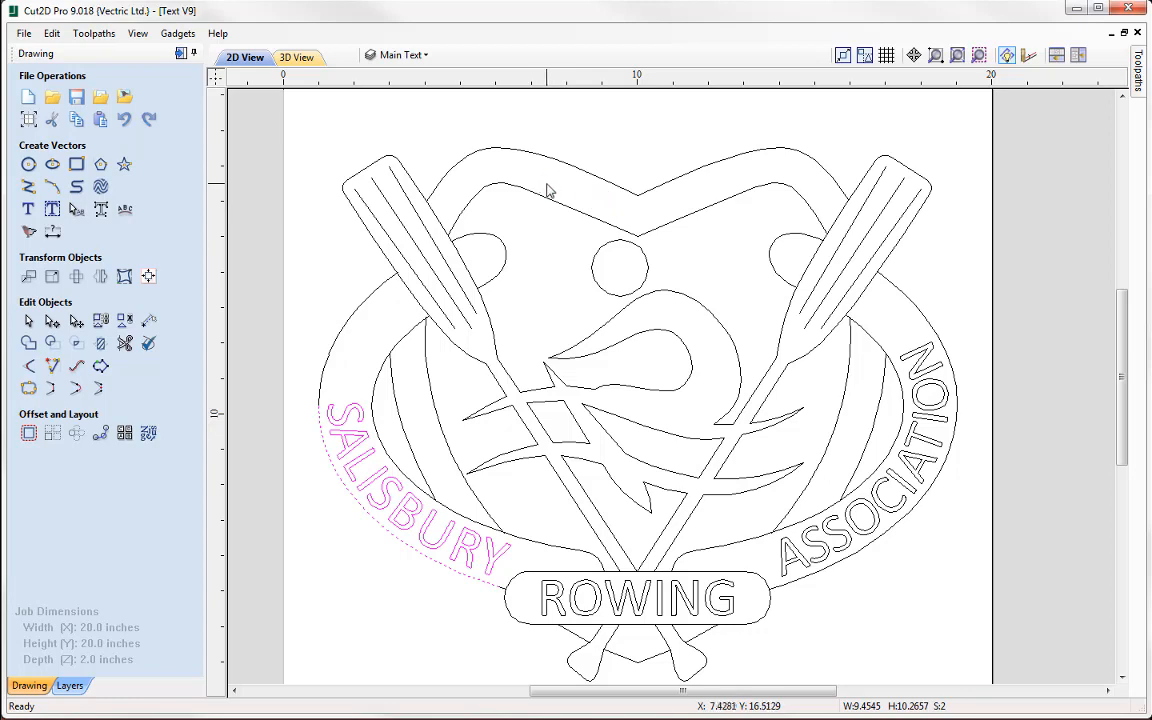
Step: Create the text 1934 in Calibri with a height of 1 inch
{"action": "middle_click_drag", "start_coordinate": [542, 252], "coordinate": [562, 400]}
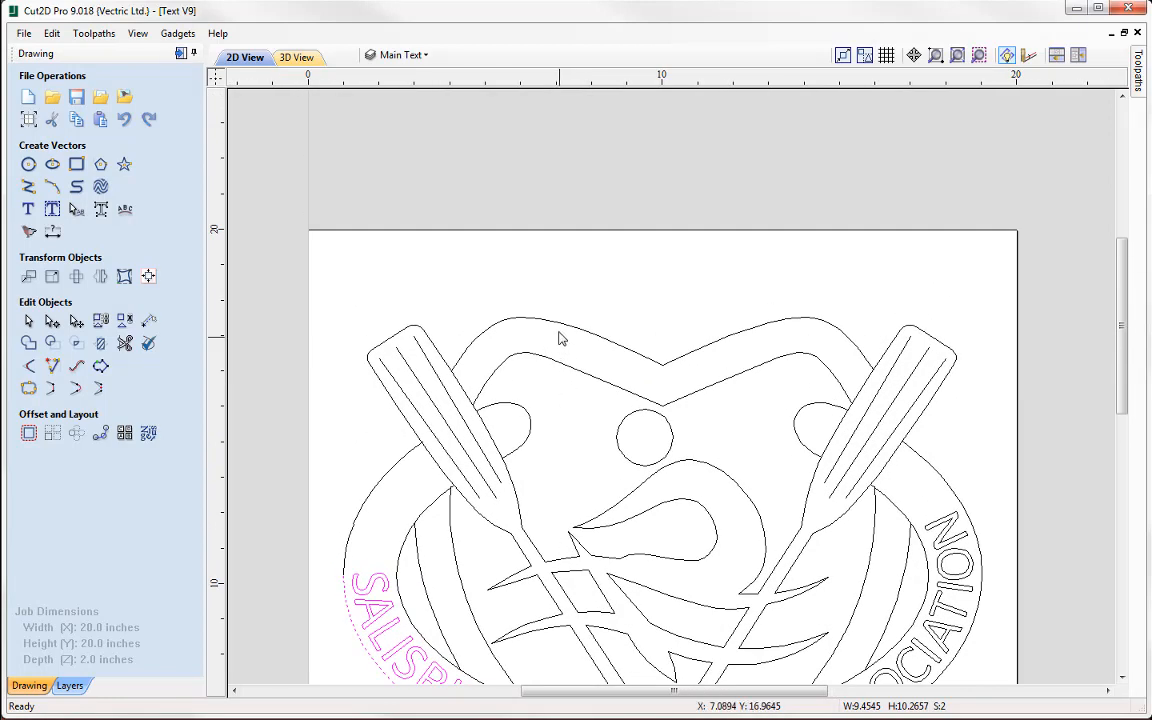
{"action": "scroll", "coordinate": [548, 465], "scroll_direction": "up", "scroll_amount": 5}
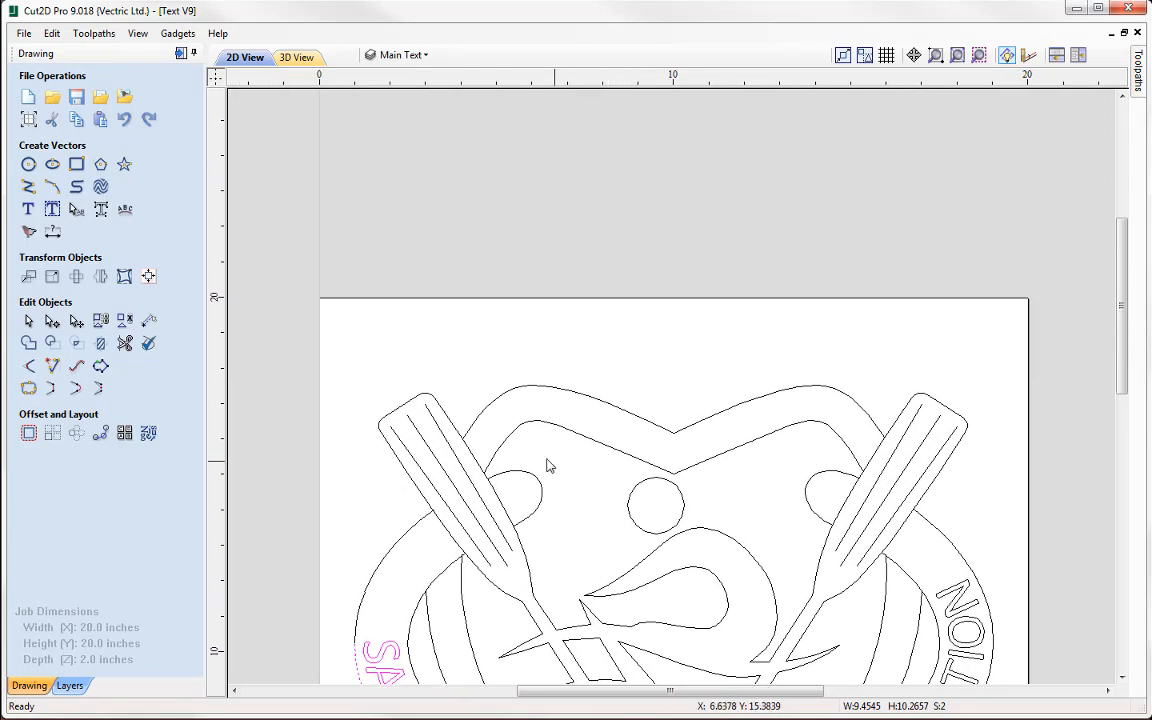
{"action": "middle_click_drag", "start_coordinate": [569, 401], "coordinate": [550, 400]}
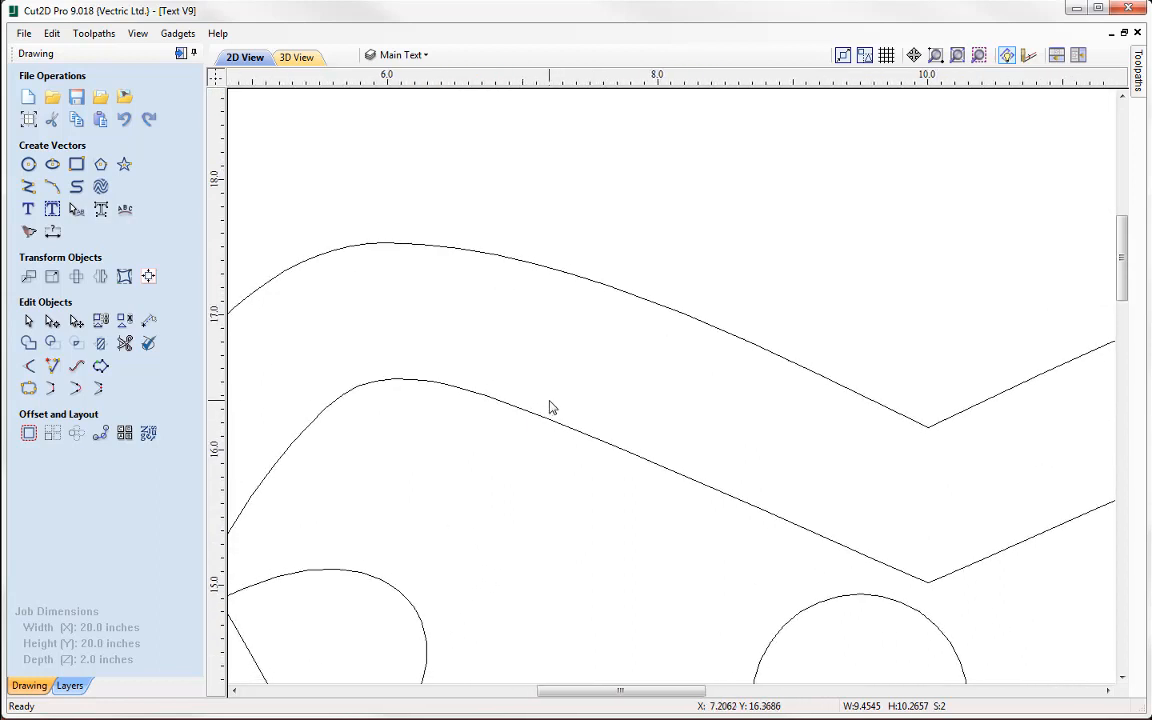
{"action": "left_click", "coordinate": [29, 209]}
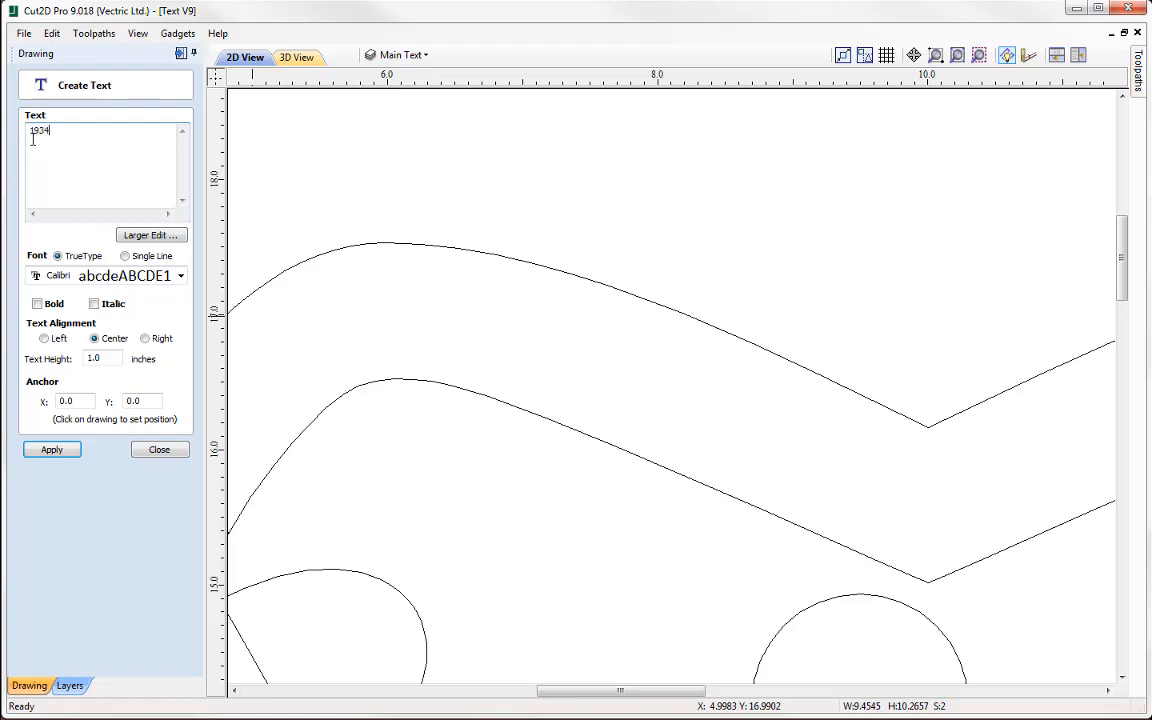
{"action": "left_click", "coordinate": [70, 449]}
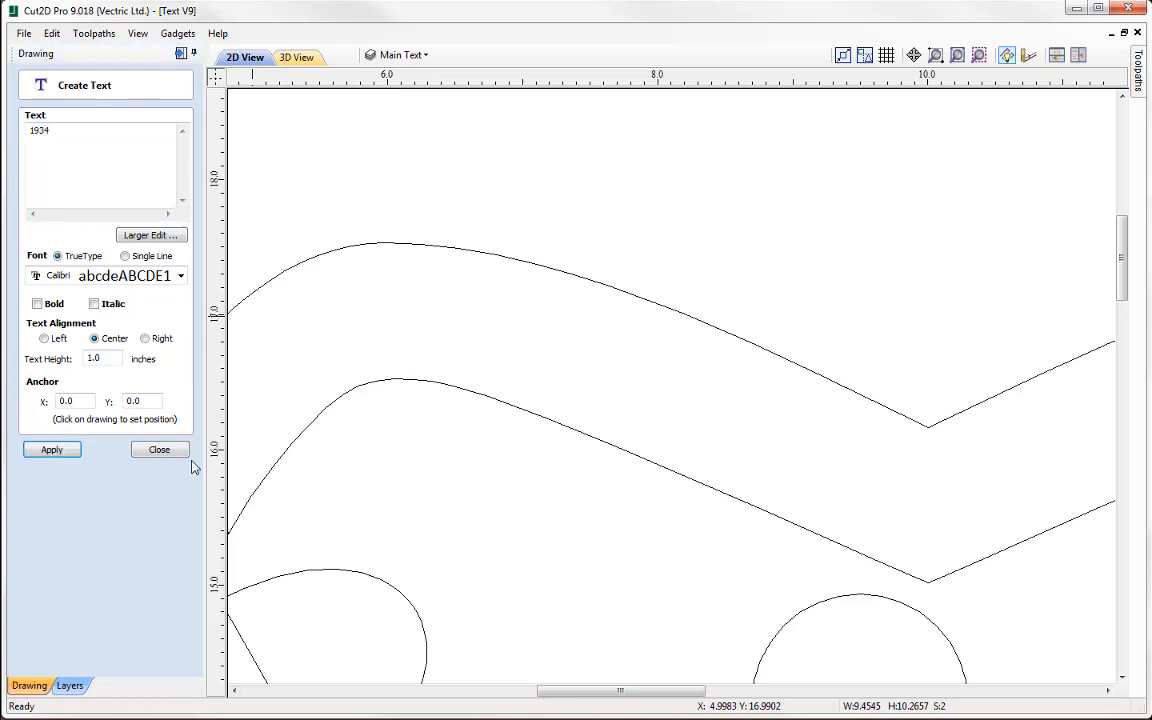
Step: Move the 1934 text onto the crest's upper-left band, at about X 8.06, Y 16.57
{"action": "scroll", "coordinate": [541, 433], "scroll_direction": "down", "scroll_amount": 5}
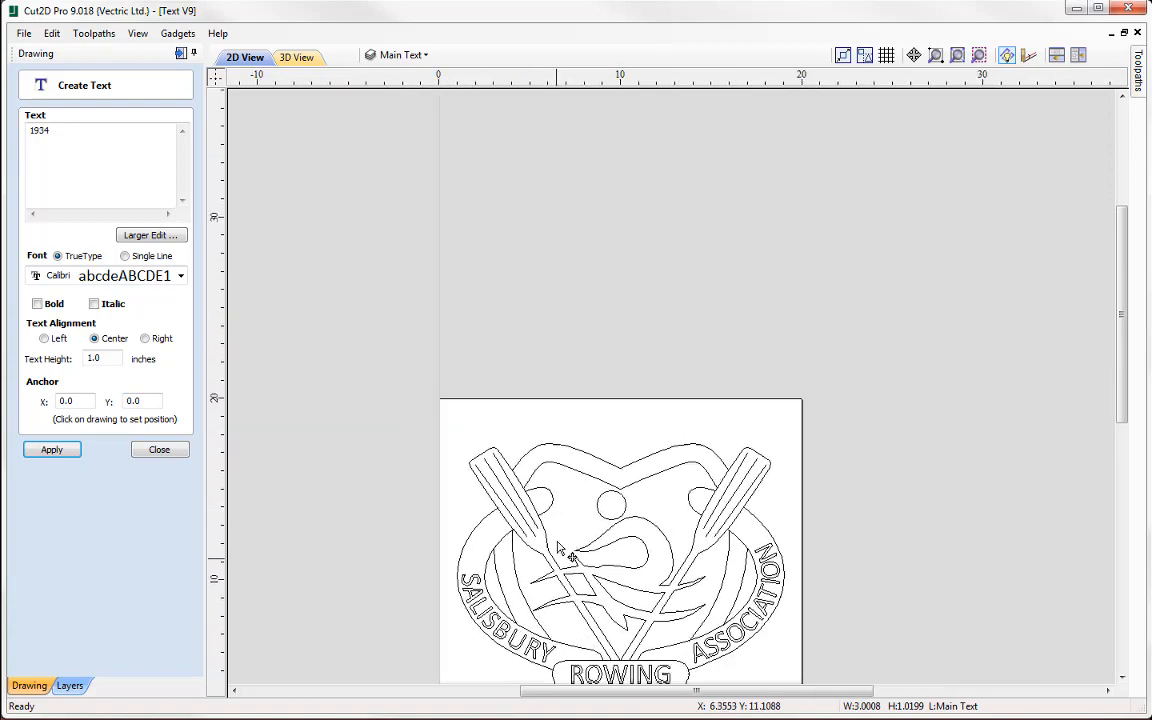
{"action": "middle_click_drag", "start_coordinate": [529, 386], "coordinate": [511, 409]}
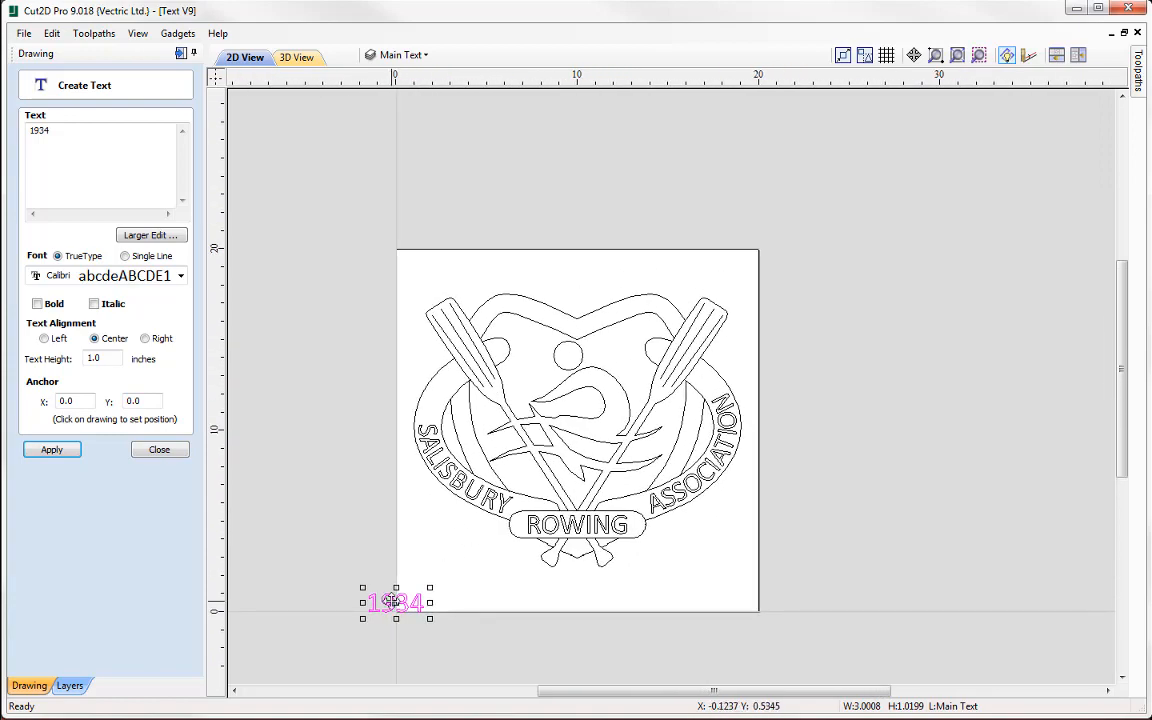
{"action": "left_click_drag", "start_coordinate": [398, 598], "coordinate": [546, 296]}
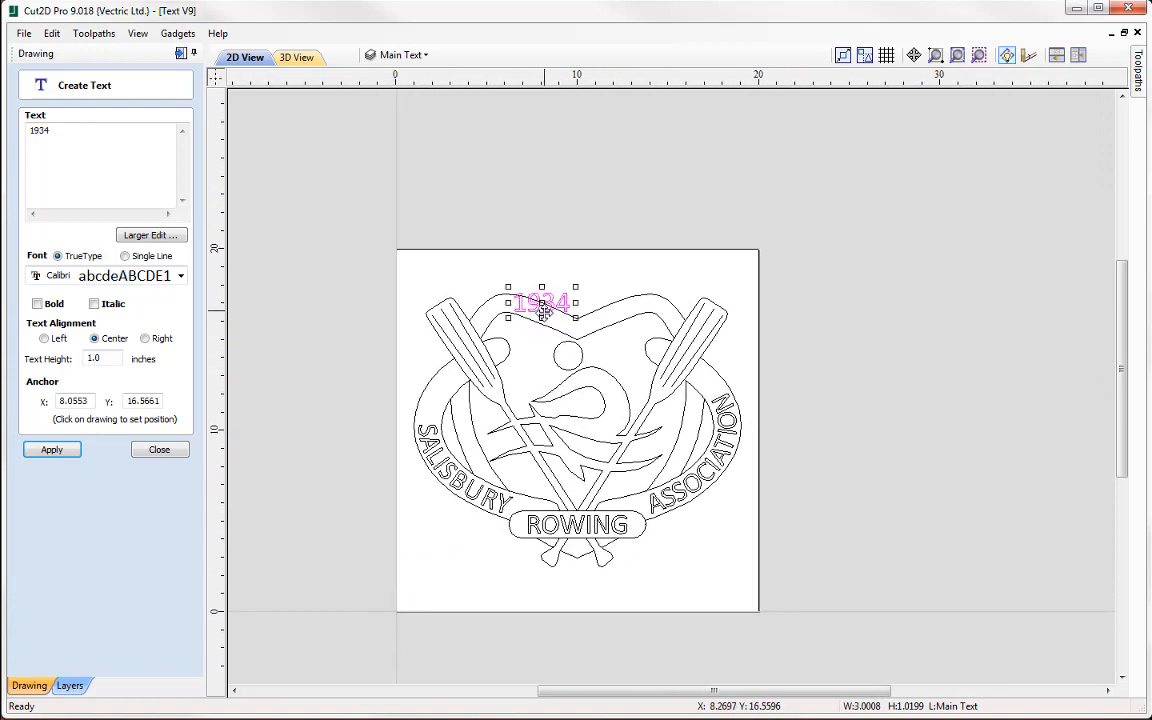
{"action": "scroll", "coordinate": [578, 372], "scroll_direction": "up", "scroll_amount": 3}
{"action": "scroll", "coordinate": [578, 372], "scroll_direction": "up", "scroll_amount": 4}
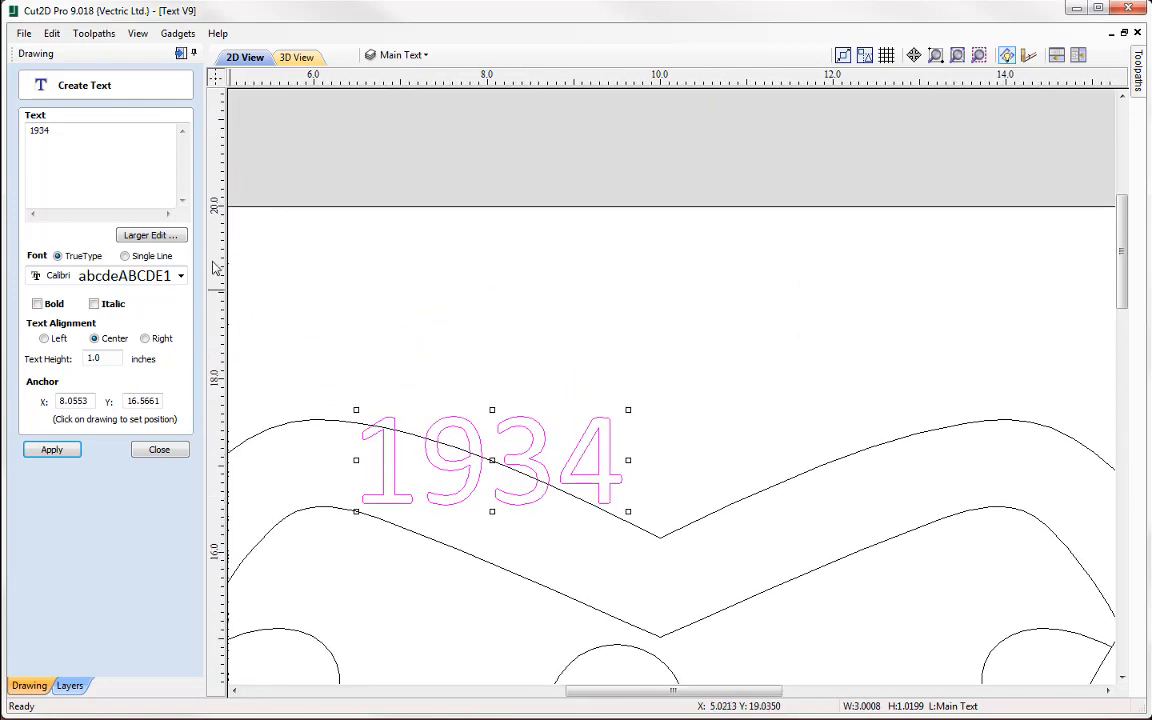
{"action": "left_click", "coordinate": [160, 451]}
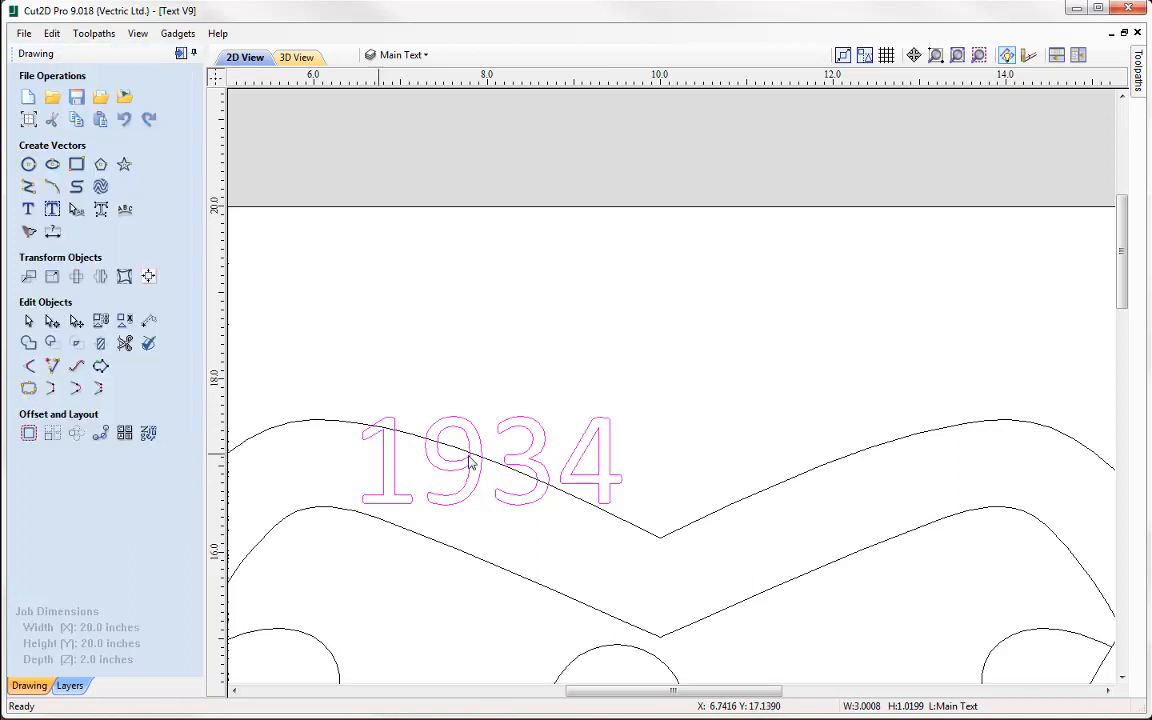
Step: Rotate the 1934 text clockwise and fit it along the slope of the upper-left band, at about X 8.02, Y 15.96
{"action": "left_click", "coordinate": [599, 427]}
{"action": "left_click_drag", "start_coordinate": [637, 401], "coordinate": [621, 524]}
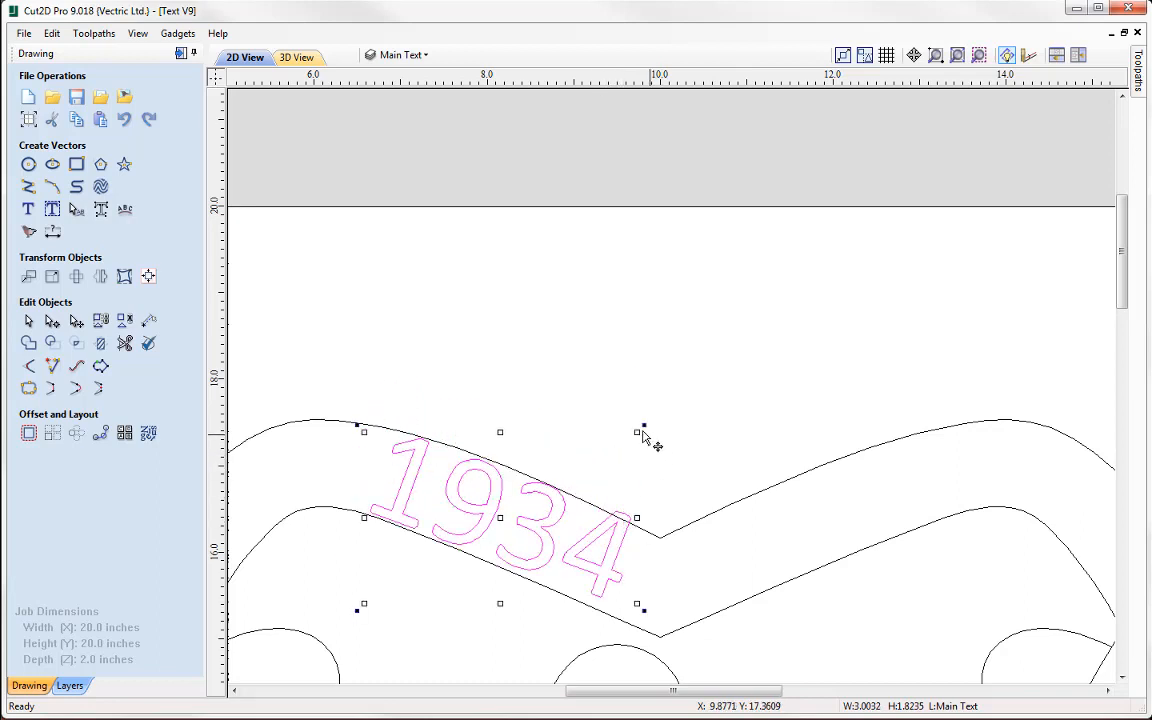
{"action": "left_click", "coordinate": [643, 424]}
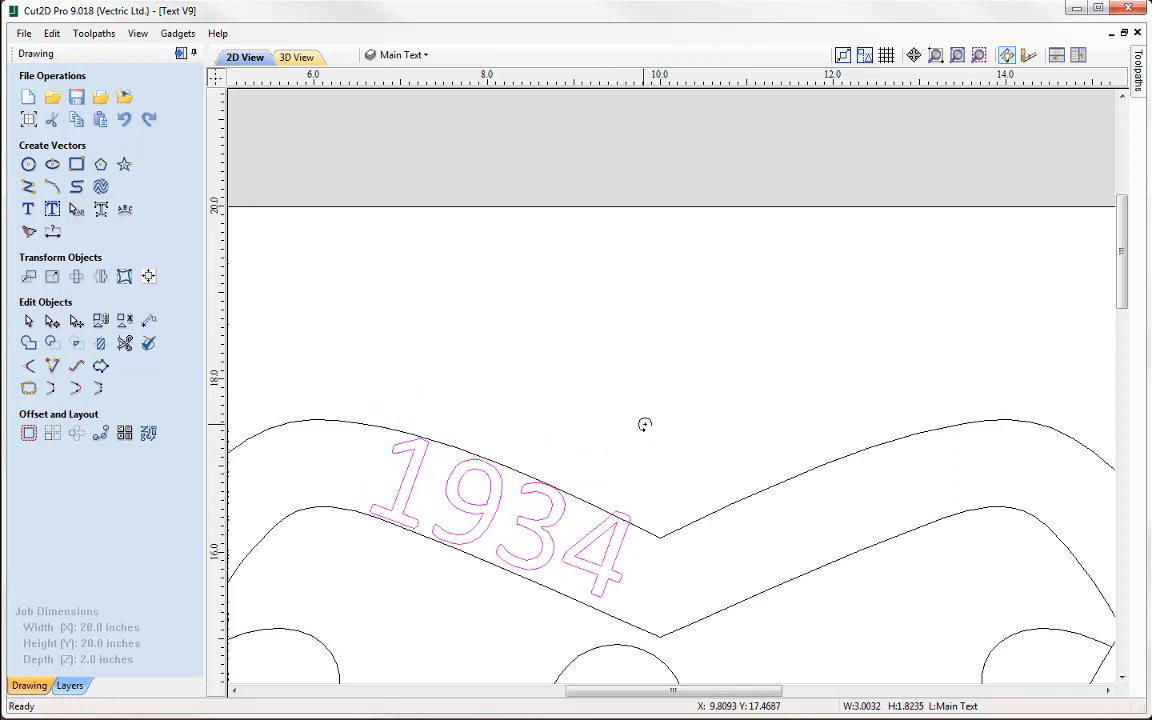
{"action": "left_click", "coordinate": [650, 434]}
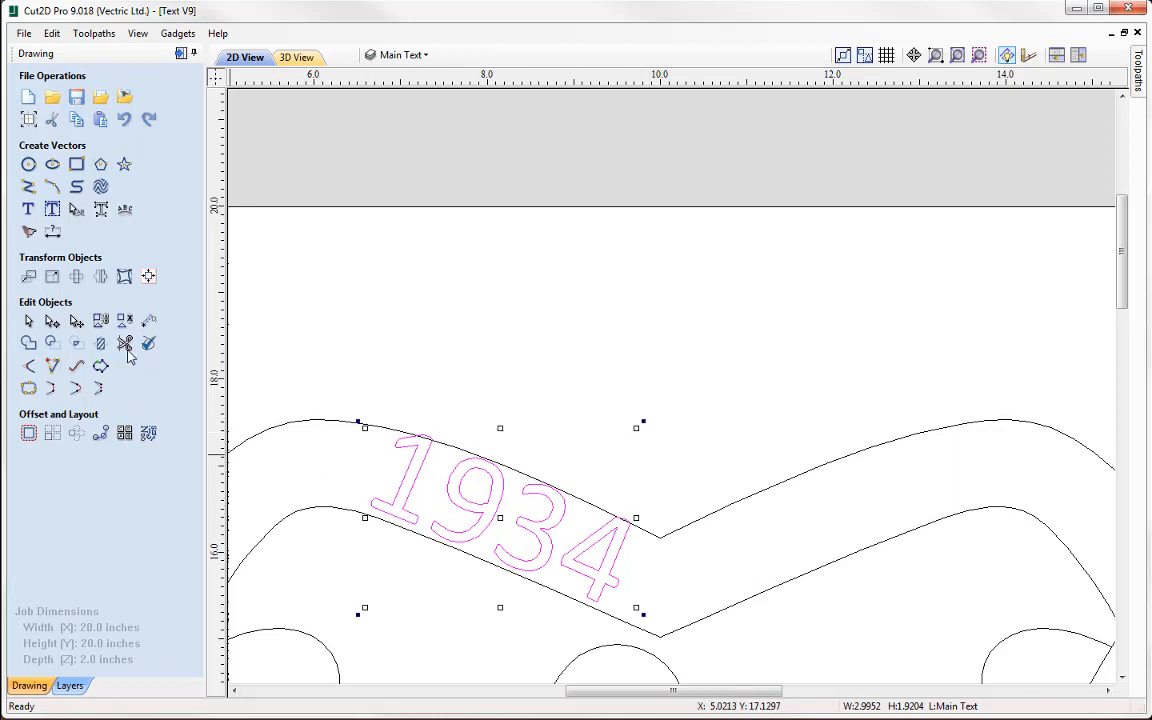
Step: Set the height of the 1934 text to 0.8 inches
{"action": "left_click", "coordinate": [30, 209]}
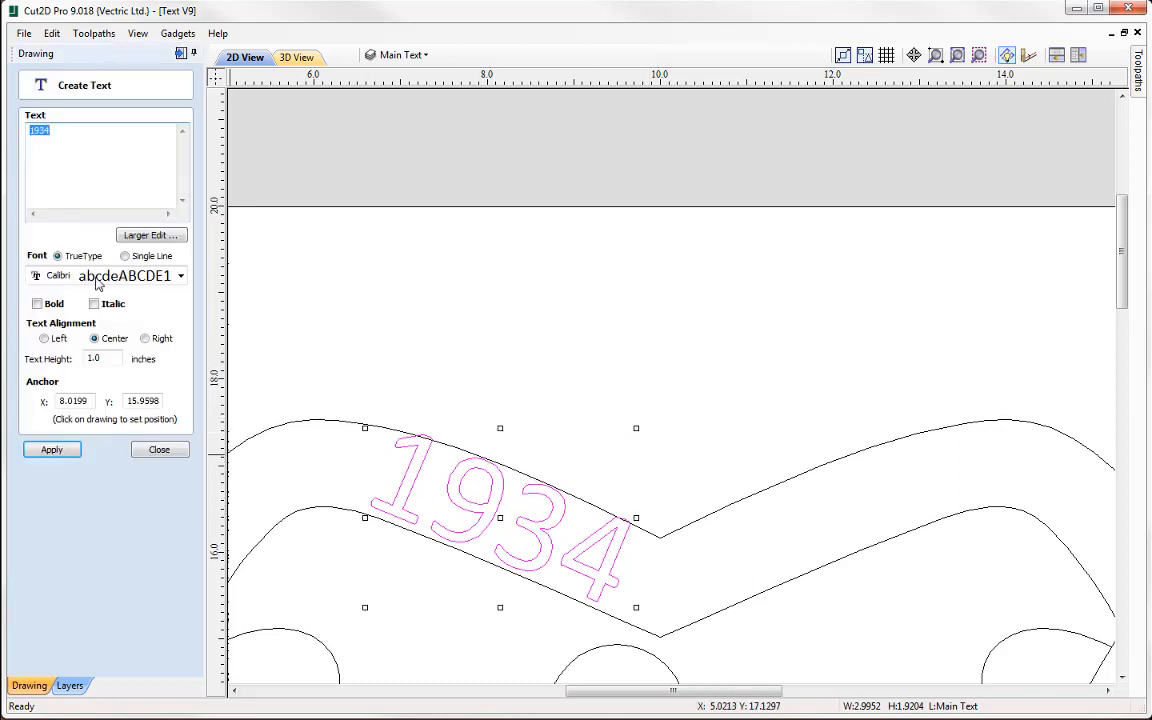
{"action": "left_click", "coordinate": [108, 360]}
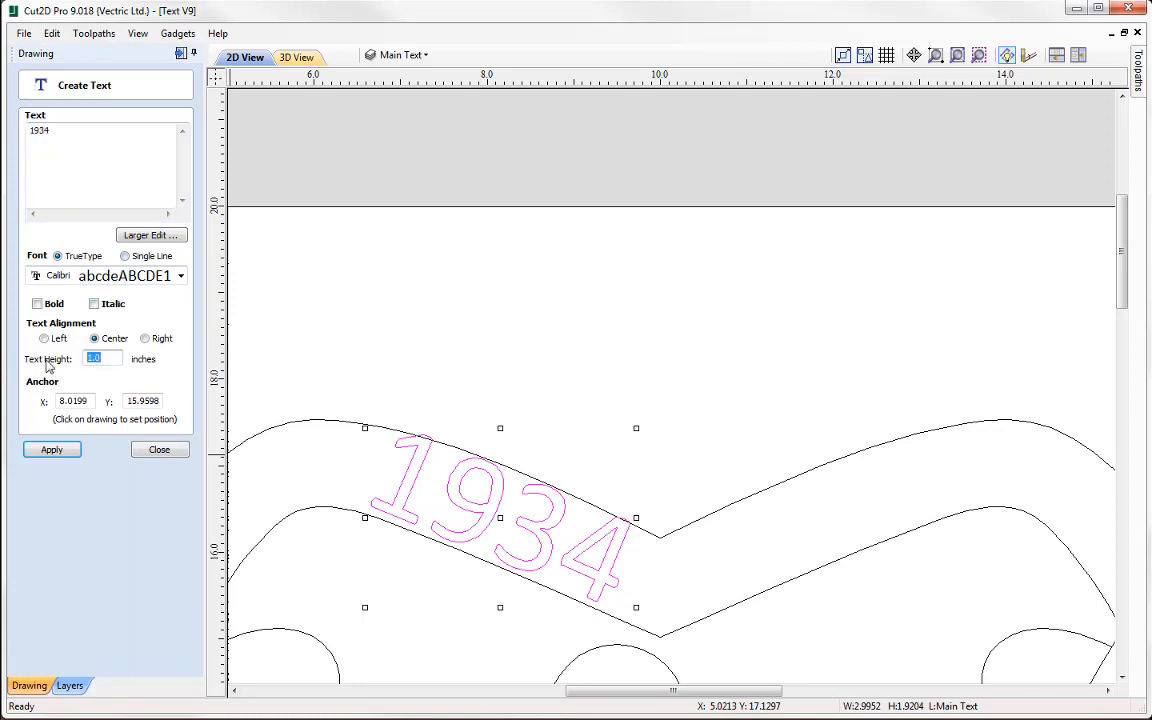
{"action": "type", "text": ".8"}
{"action": "left_click", "coordinate": [50, 450]}
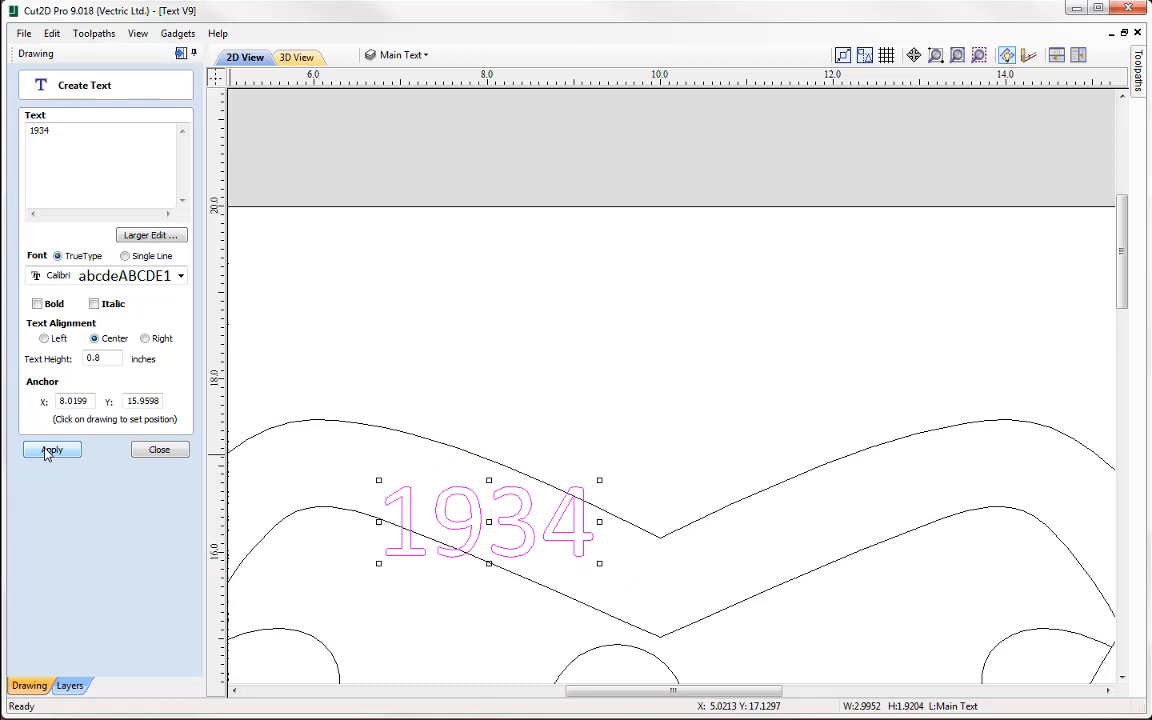
{"action": "left_click", "coordinate": [166, 453]}
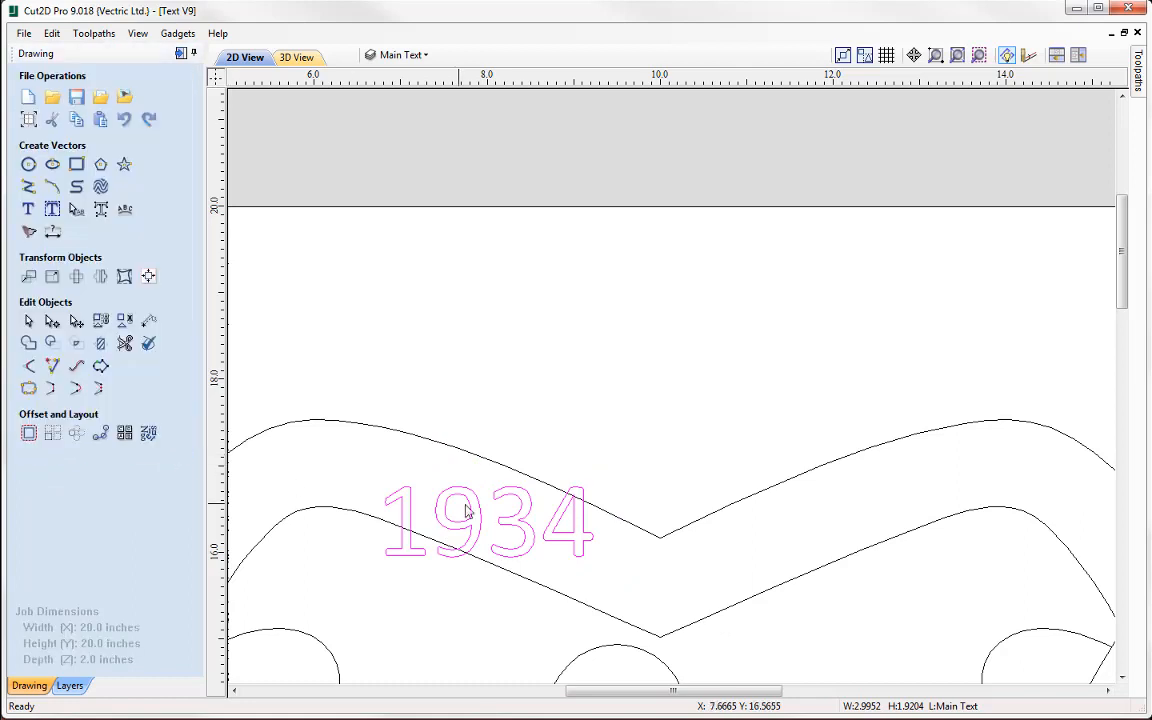
Step: Rotate the resized 1934 text clockwise to match the crest's upper-left band and nudge it down between the band's edges
{"action": "left_click", "coordinate": [533, 507]}
{"action": "left_click_drag", "start_coordinate": [605, 472], "coordinate": [600, 526]}
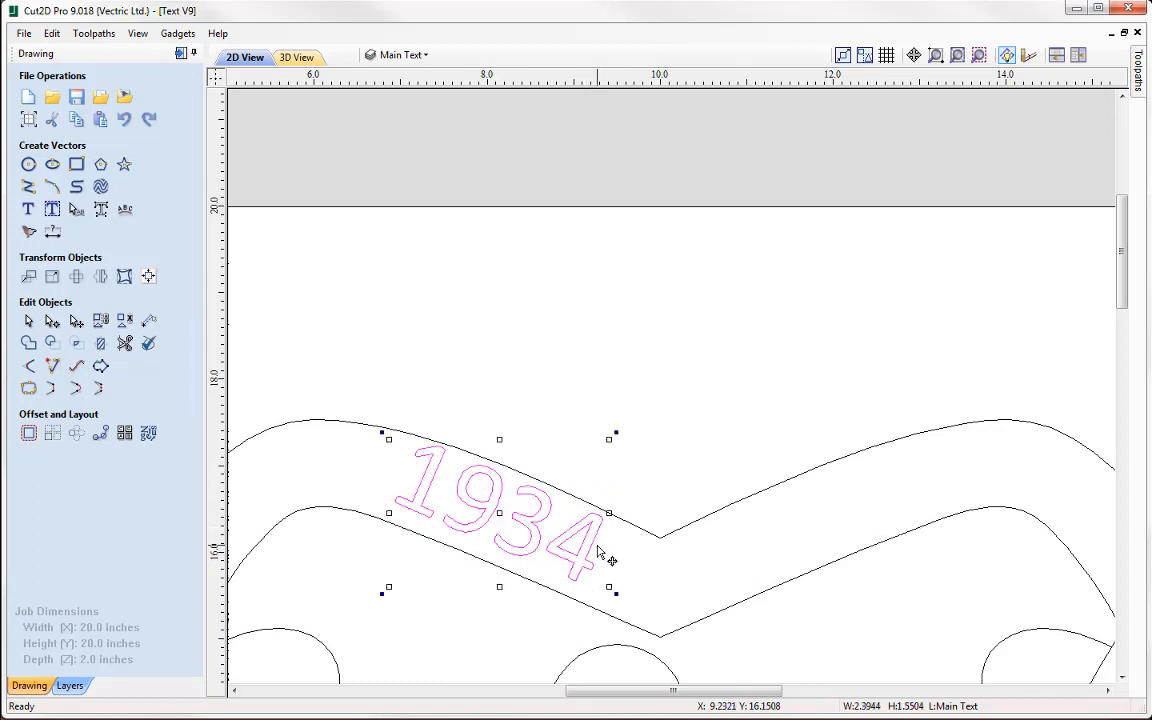
{"action": "key", "text": "Down"}
{"action": "key", "text": "Down"}
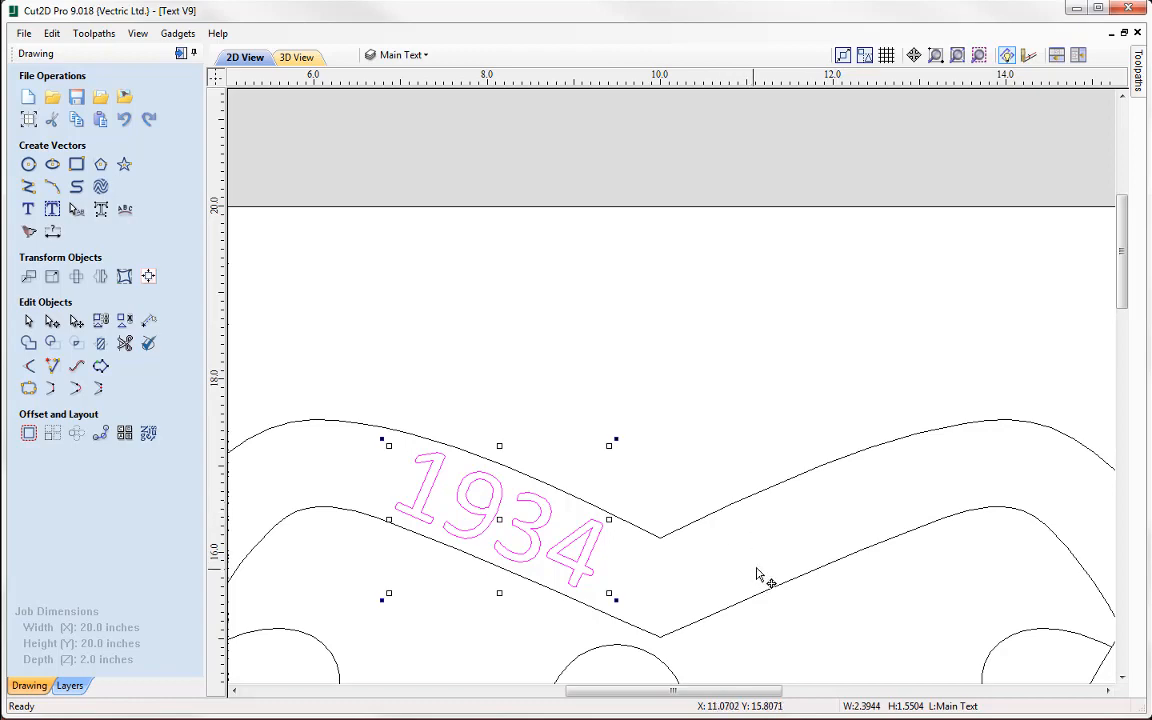
Step: Create a horizontally mirrored copy of the 1934 text and move it onto the crest's upper-right band, at about X 11.91, Y 16.03
{"action": "middle_click_drag", "start_coordinate": [771, 535], "coordinate": [656, 373]}
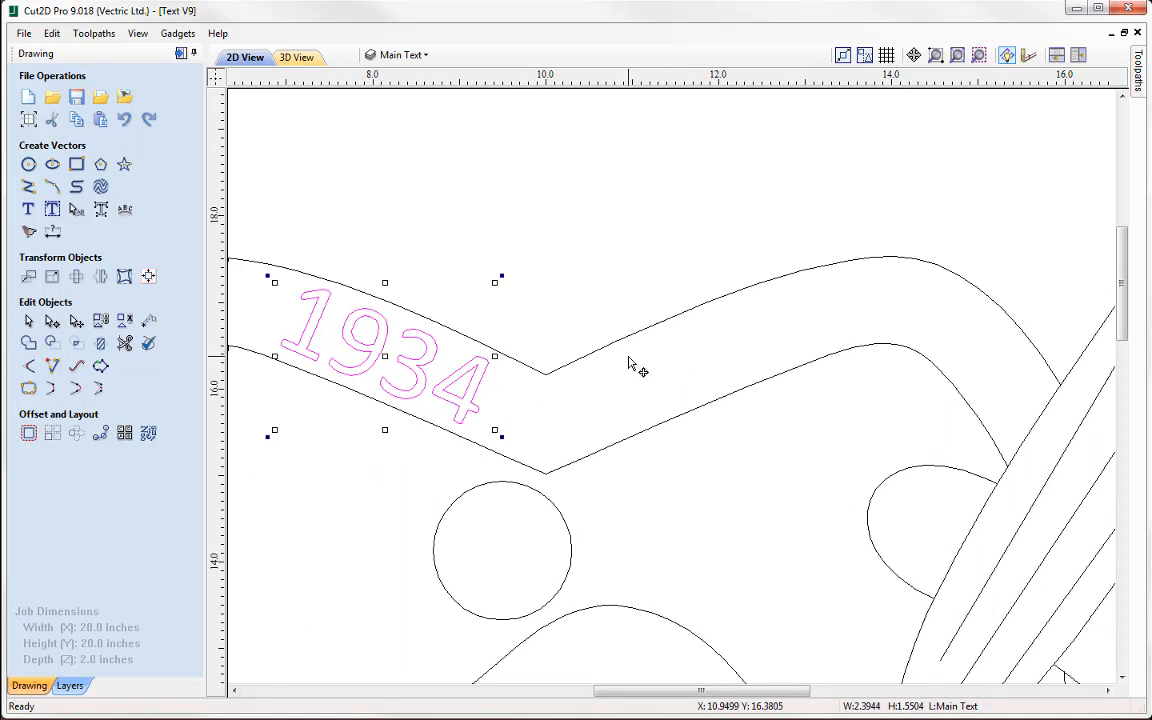
{"action": "key", "text": "ctrl+h"}
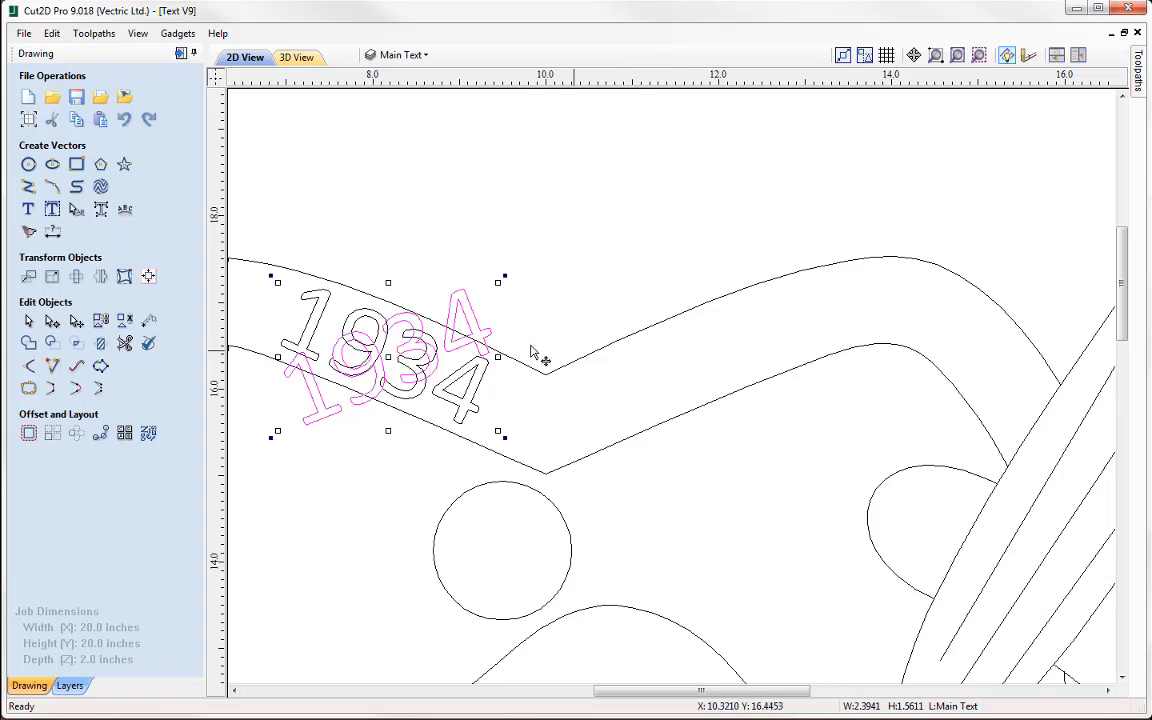
{"action": "left_click_drag", "start_coordinate": [478, 329], "coordinate": [778, 338]}
{"action": "middle_click_drag", "start_coordinate": [604, 481], "coordinate": [633, 502]}
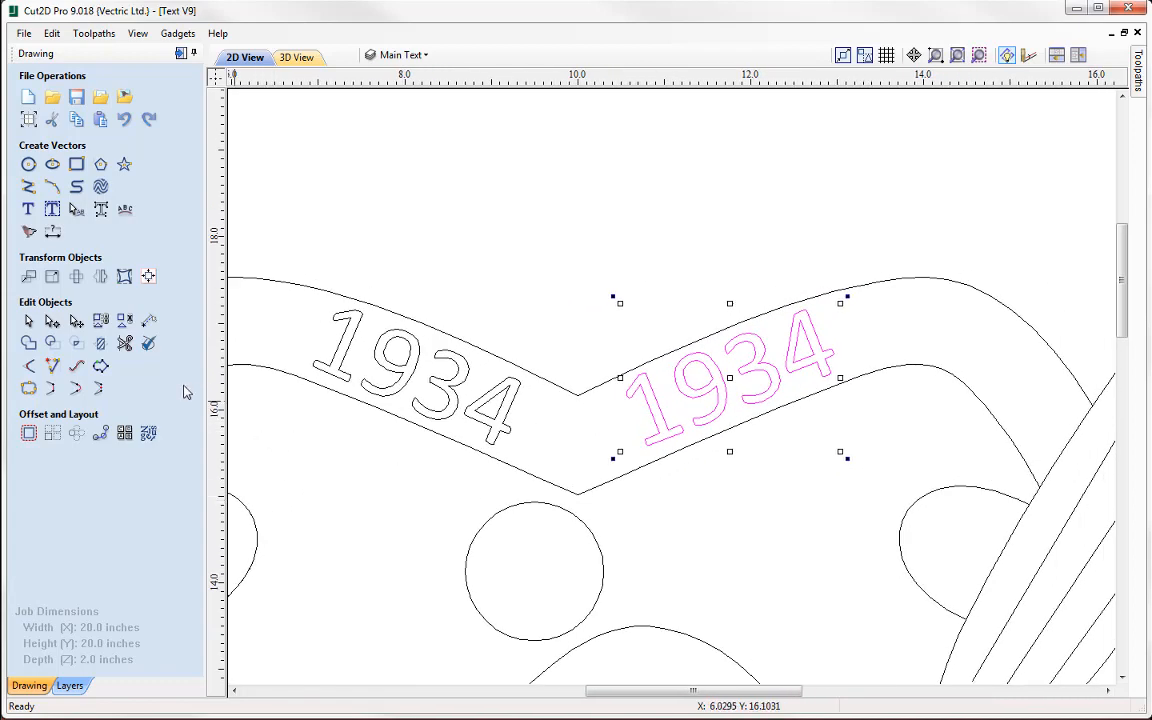
Step: Change the wording of the copied text on the upper-right band to 2018
{"action": "left_click", "coordinate": [29, 209]}
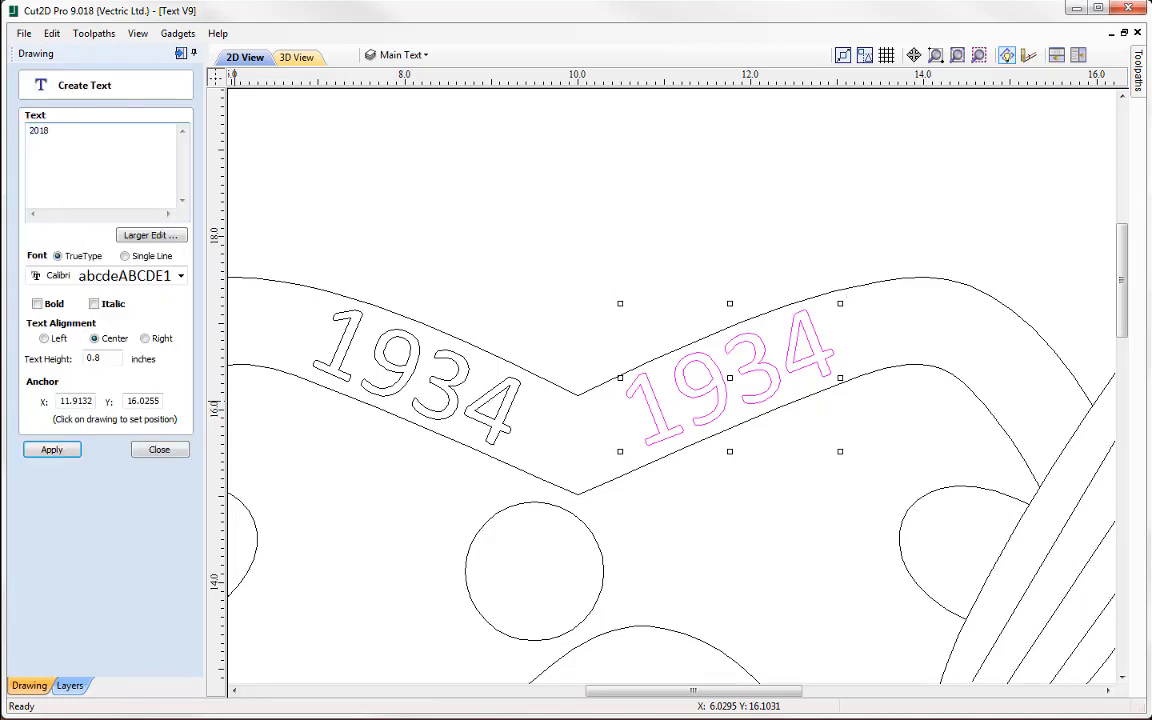
{"action": "left_click", "coordinate": [53, 449]}
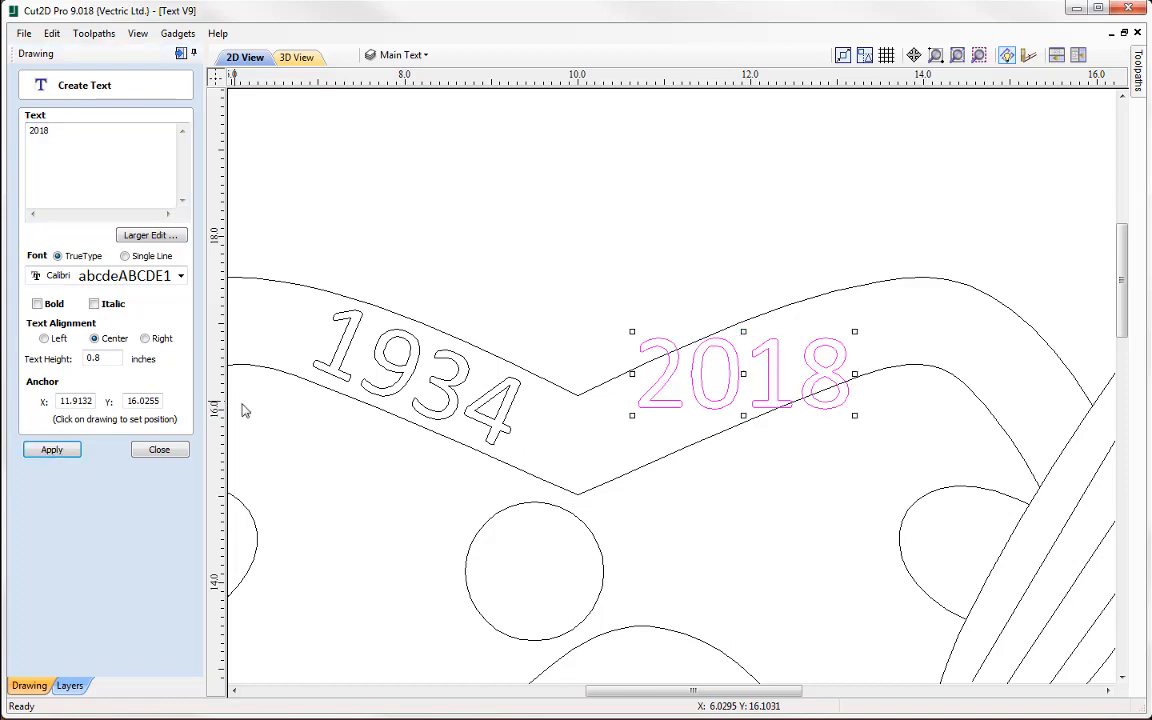
{"action": "left_click", "coordinate": [160, 451]}
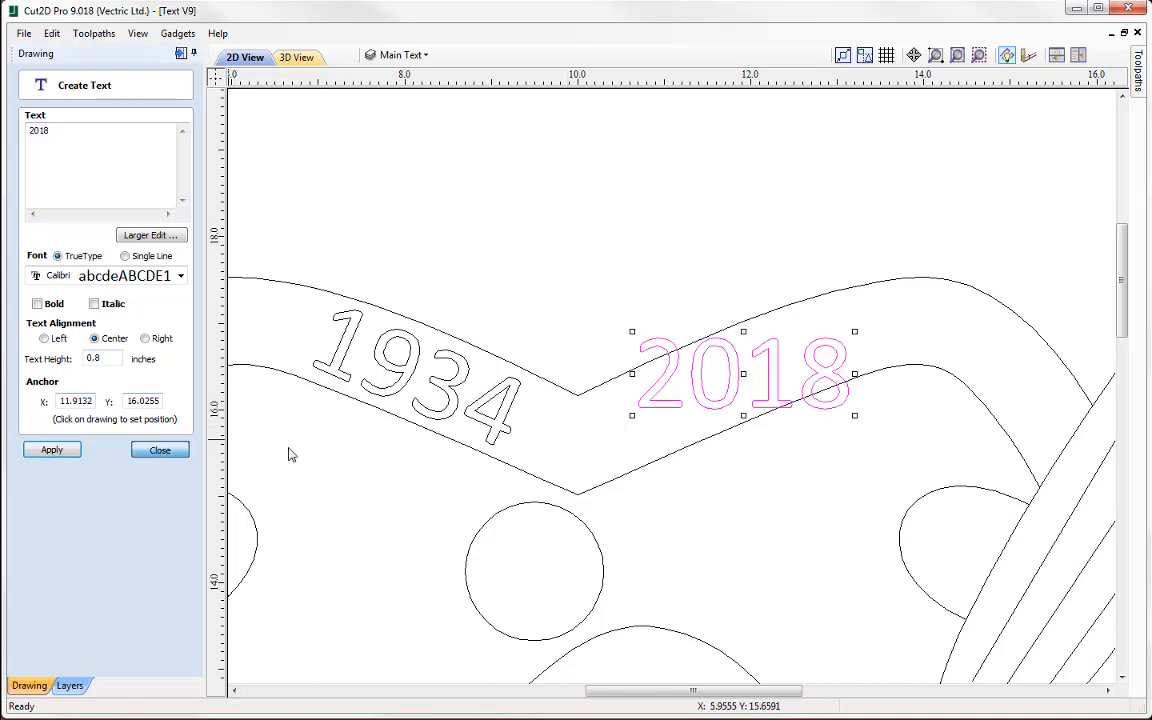
Step: Rotate the 2018 text counterclockwise to follow the slope of the crest's upper-right band, and deselect it
{"action": "left_click", "coordinate": [843, 352]}
{"action": "left_click_drag", "start_coordinate": [860, 328], "coordinate": [851, 285]}
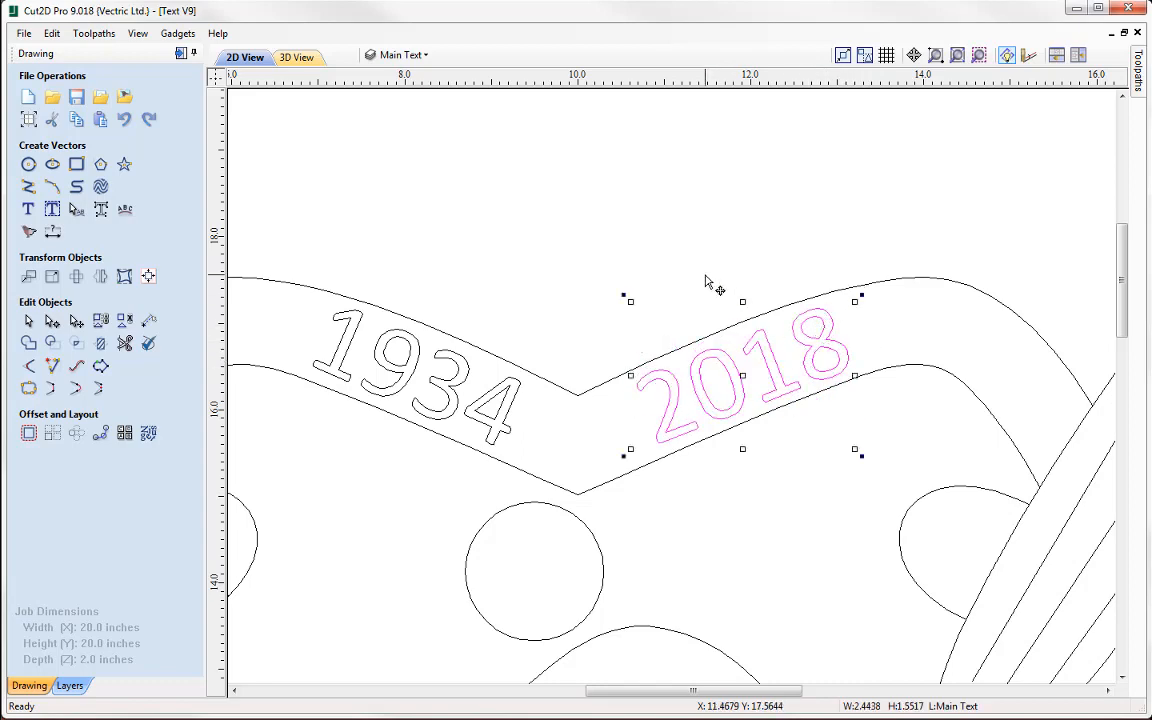
{"action": "left_click", "coordinate": [656, 262]}
{"action": "scroll", "coordinate": [663, 391], "scroll_direction": "down", "scroll_amount": 4}
{"action": "scroll", "coordinate": [672, 352], "scroll_direction": "down", "scroll_amount": 3}
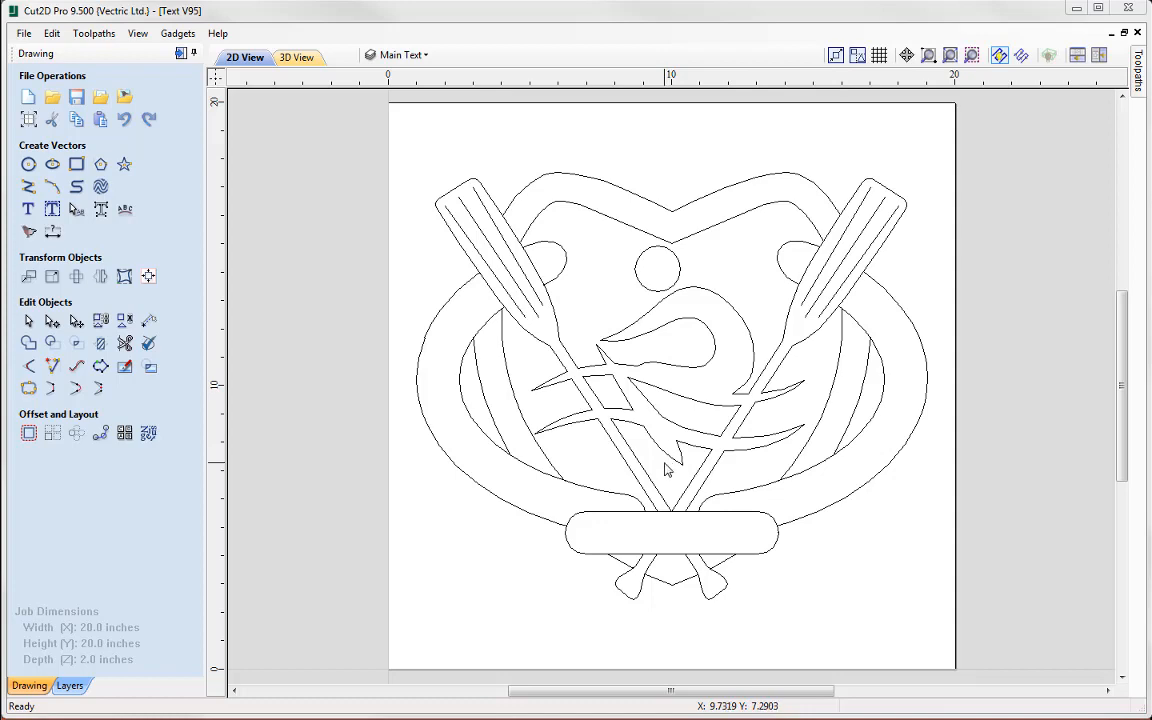
Step: Start a new text and try several anchor positions outside the crest, ending at about X 4.18, Y 4.39
{"action": "scroll", "coordinate": [663, 488], "scroll_direction": "up", "scroll_amount": 3}
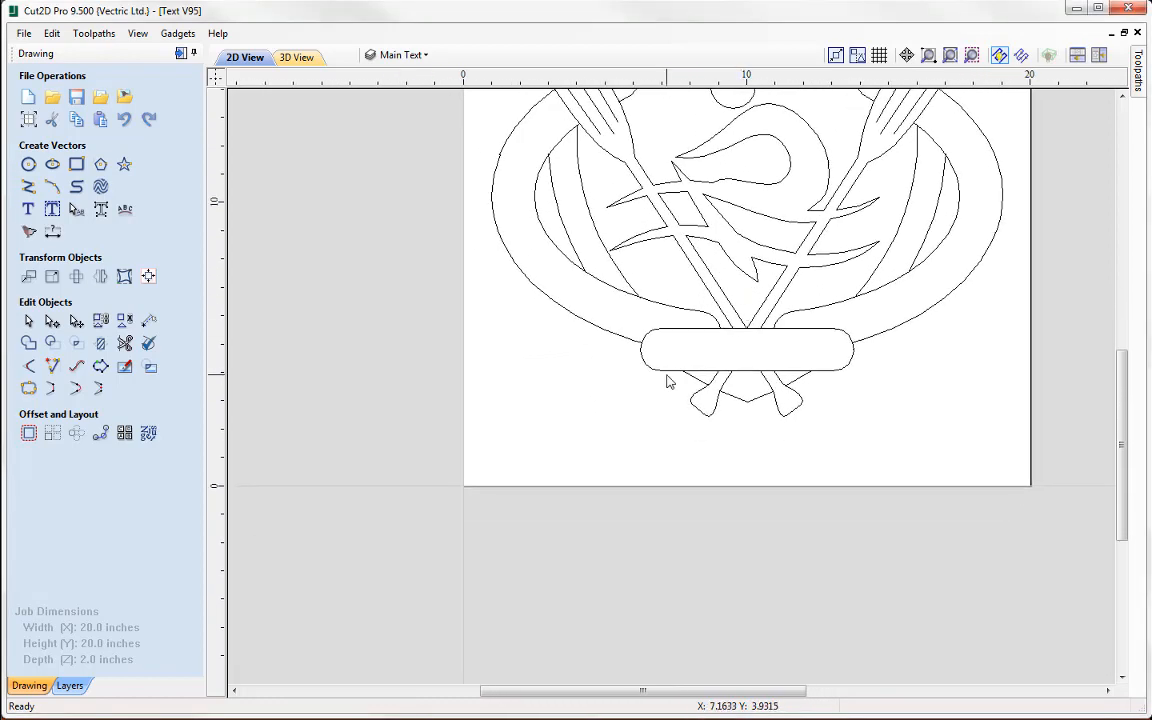
{"action": "scroll", "coordinate": [610, 405], "scroll_direction": "up", "scroll_amount": 4}
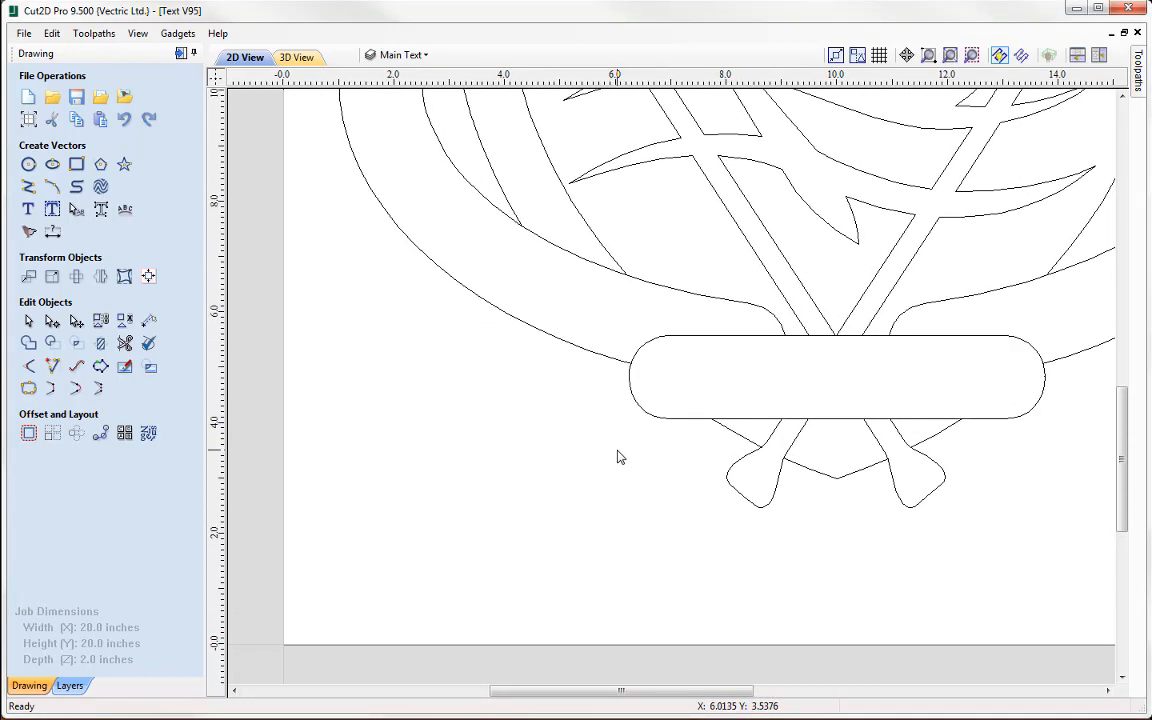
{"action": "mouse_move", "coordinate": [618, 445]}
{"action": "middle_mouse_down"}
{"action": "mouse_move", "coordinate": [663, 370]}
{"action": "mouse_move", "coordinate": [680, 403]}
{"action": "middle_mouse_up"}
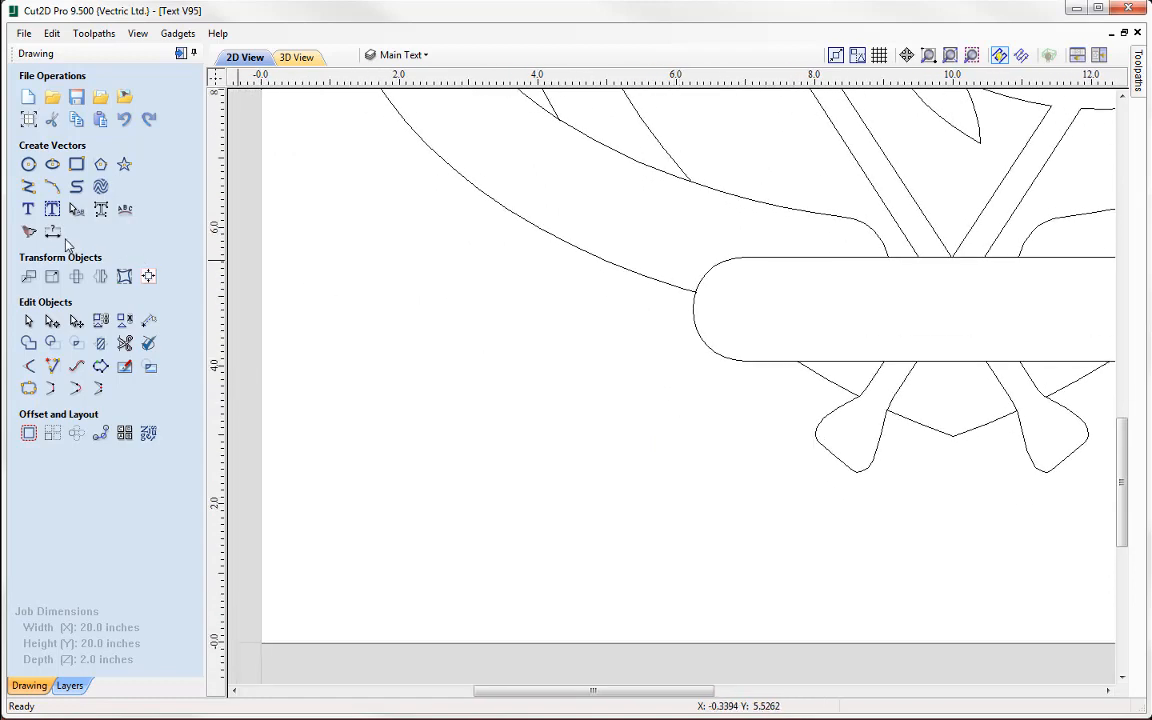
{"action": "left_click", "coordinate": [29, 211]}
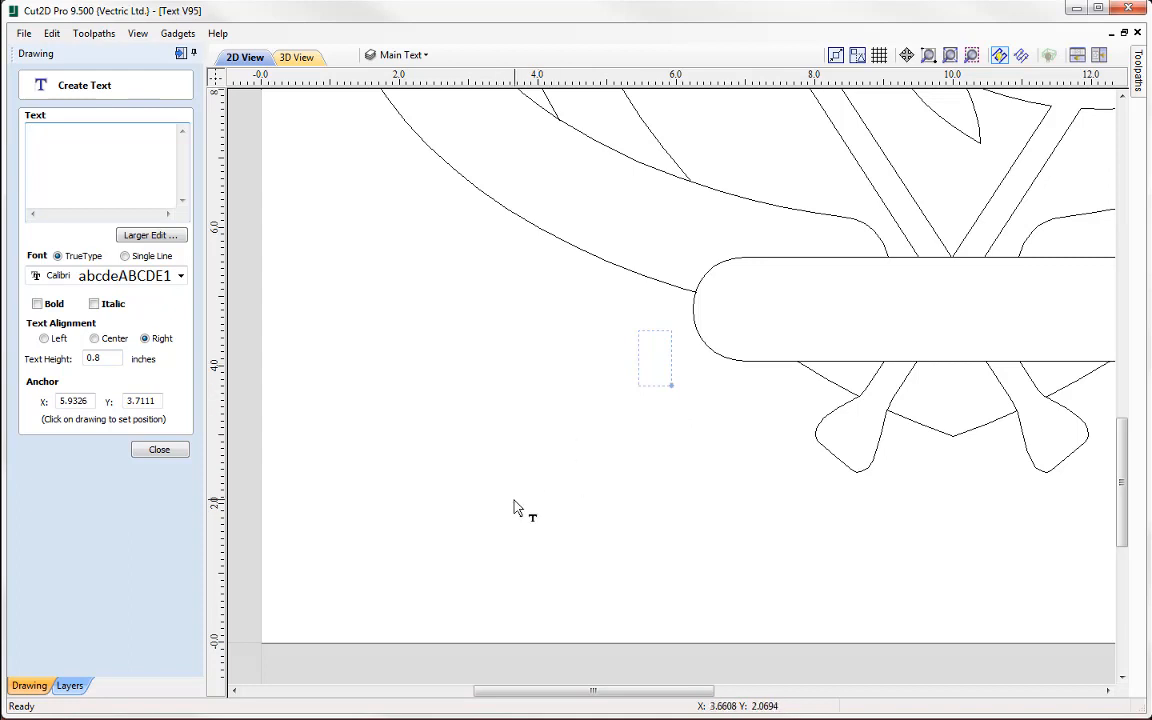
{"action": "left_click", "coordinate": [427, 399]}
{"action": "left_click", "coordinate": [422, 520]}
{"action": "left_click", "coordinate": [374, 352]}
{"action": "left_click", "coordinate": [550, 338]}
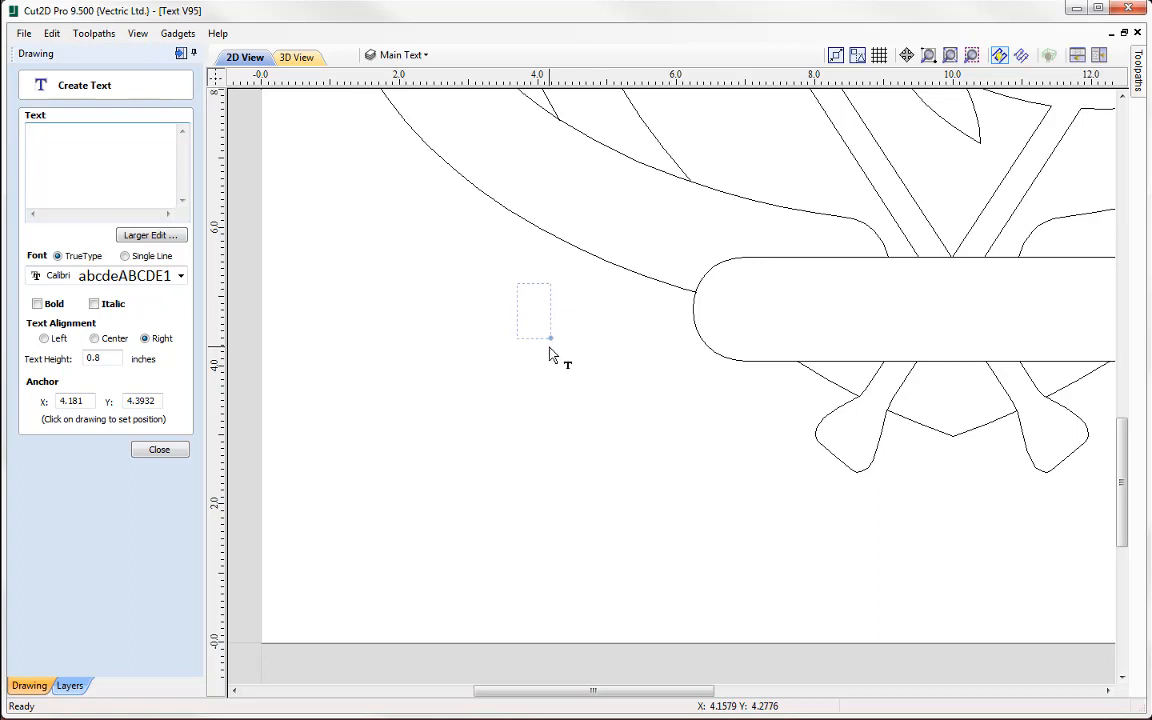
Step: Set the new text to Left alignment with a 1 inch height, after trying Center alignment and a 2 inch height
{"action": "left_click", "coordinate": [94, 338]}
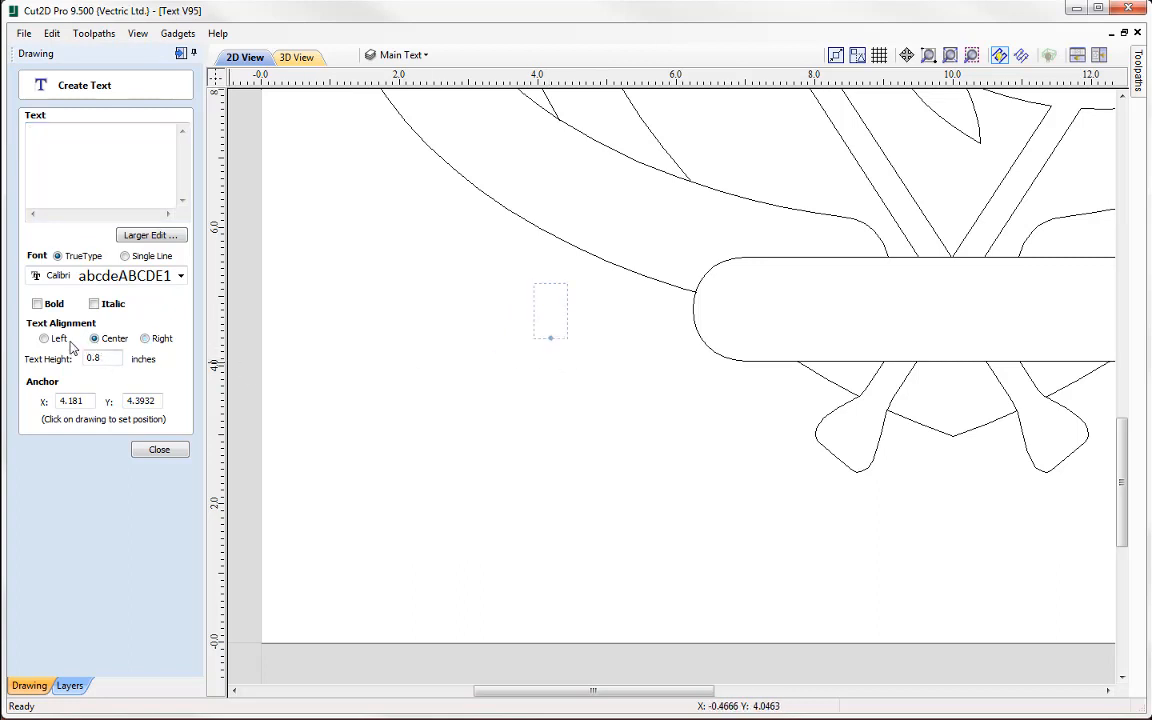
{"action": "left_click", "coordinate": [44, 339]}
{"action": "double_click", "coordinate": [100, 358]}
{"action": "type", "text": "2"}
{"action": "key", "text": "Tab"}
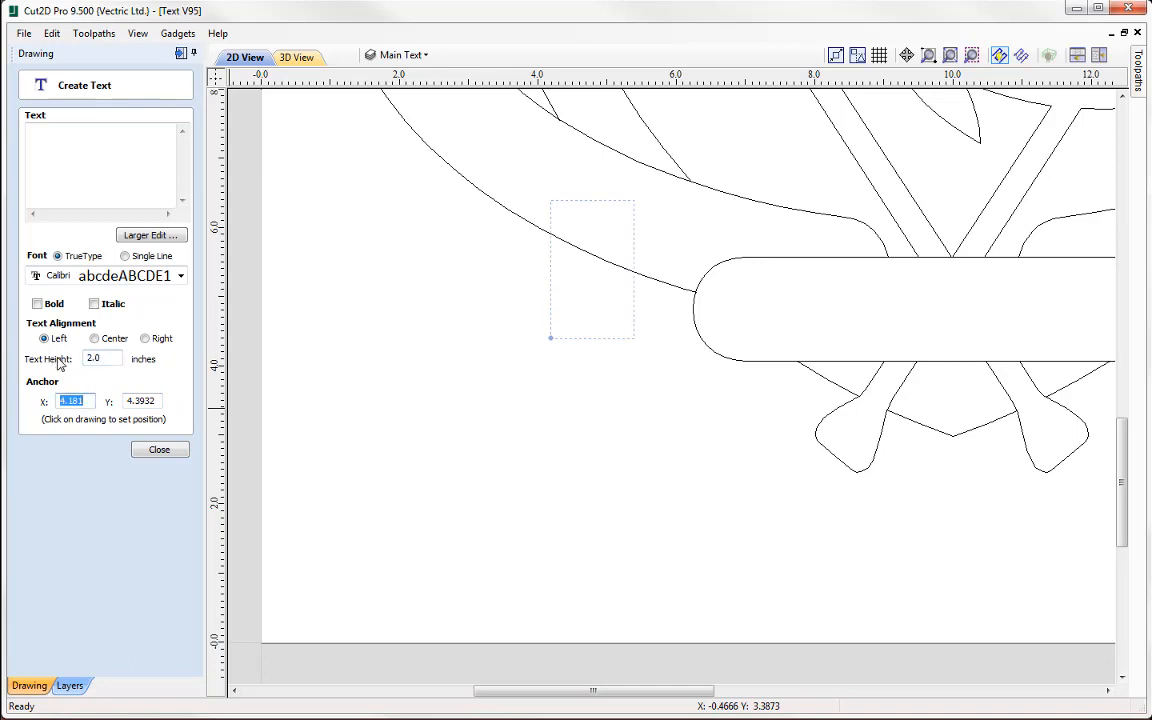
{"action": "double_click", "coordinate": [100, 358]}
{"action": "type", "text": "1"}
Step: Anchor the new text below the crest at about X 1.78, Y 2.09 and enter CANOE
{"action": "left_click", "coordinate": [450, 457]}
{"action": "left_click", "coordinate": [658, 526]}
{"action": "left_click", "coordinate": [635, 386]}
{"action": "left_click", "coordinate": [424, 373]}
{"action": "left_click", "coordinate": [385, 498]}
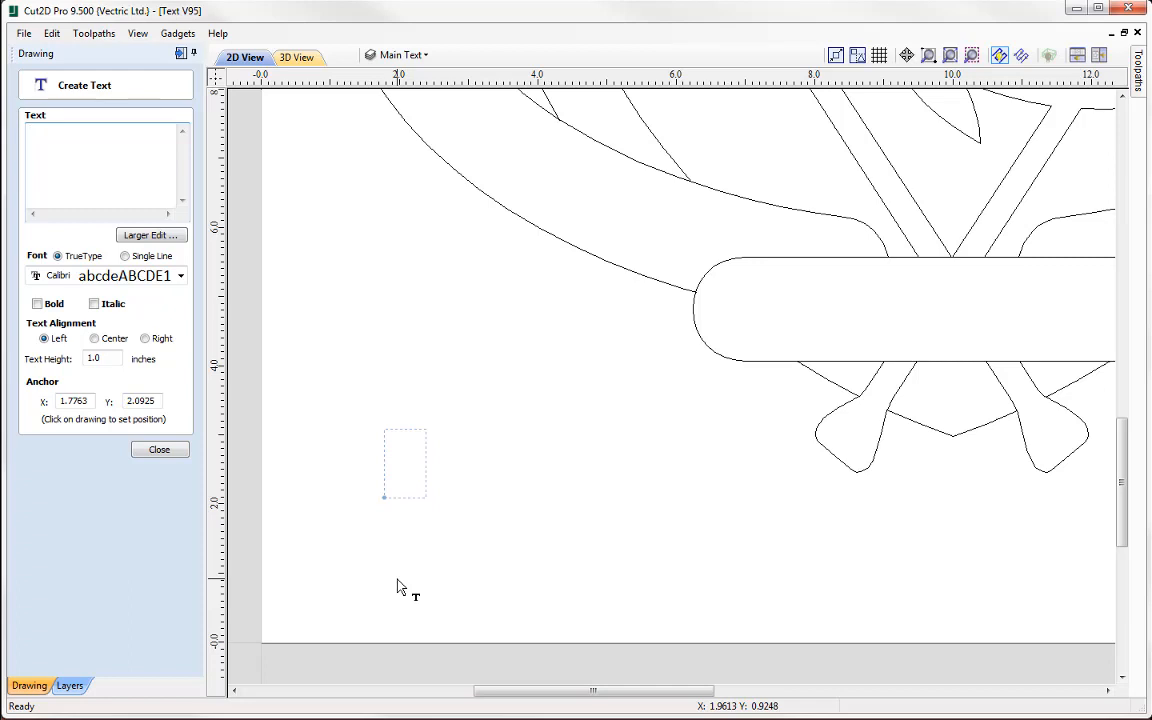
{"action": "type", "text": "CANOE"}
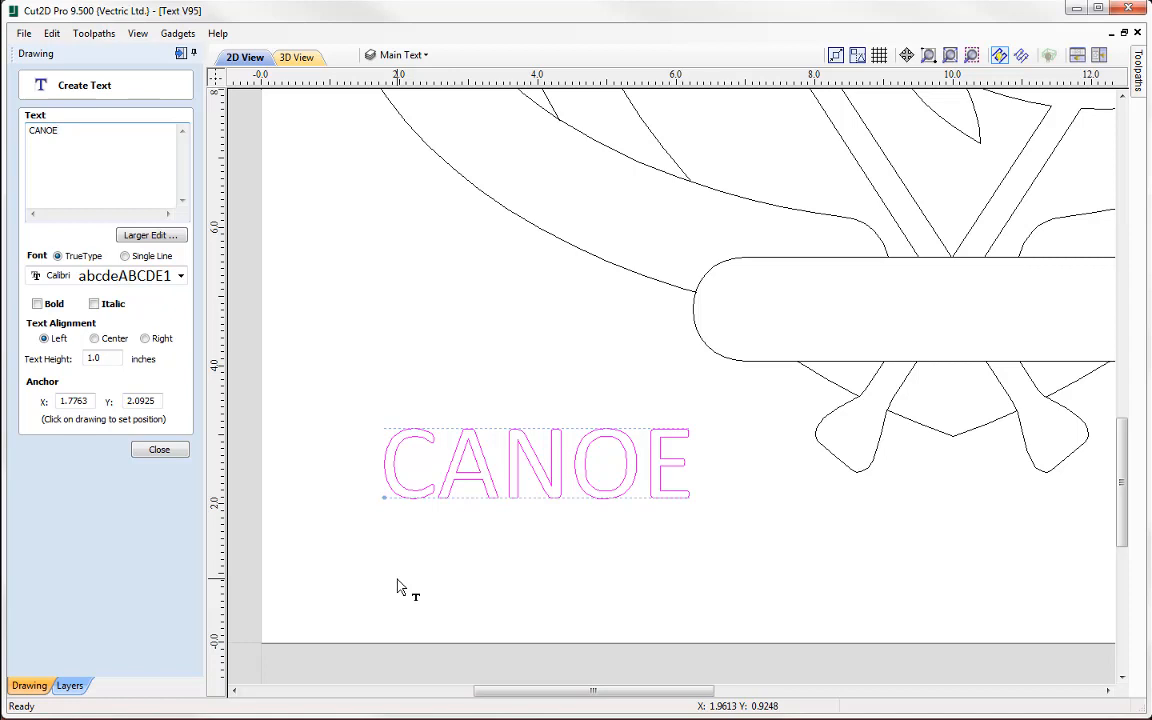
Step: Squash the CANOE text vertically to a height of about 0.385 inches and extend its wording to CANOEING
{"action": "left_click", "coordinate": [520, 477]}
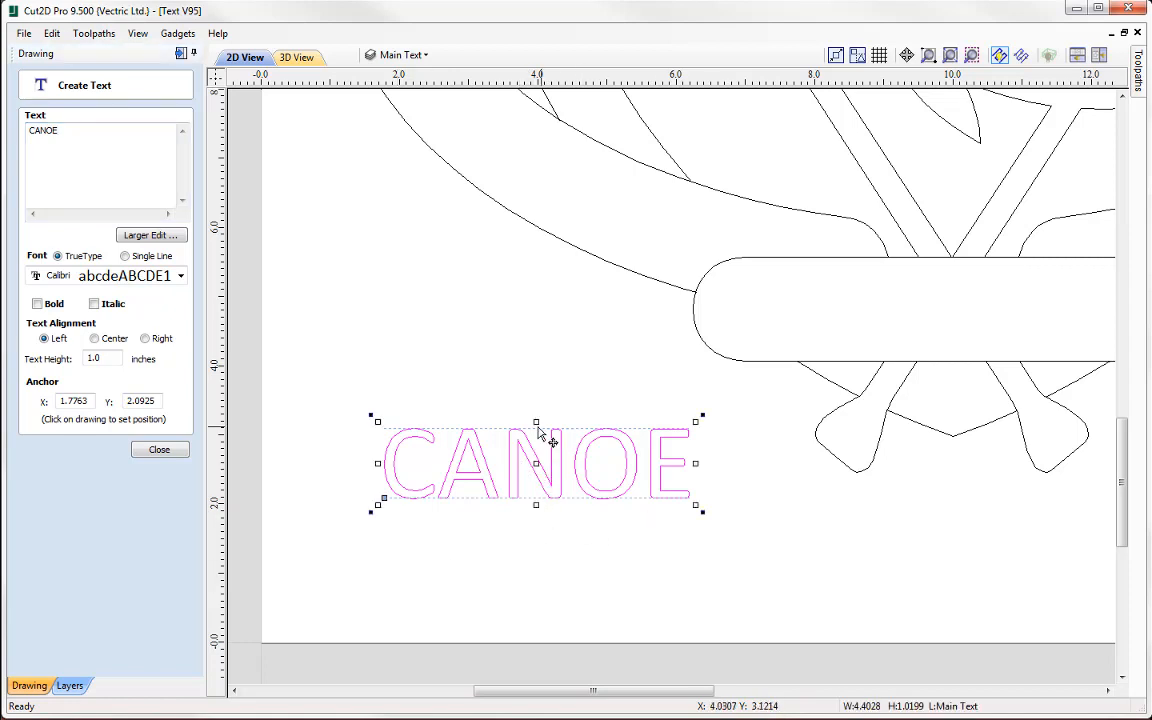
{"action": "left_click_drag", "start_coordinate": [536, 420], "coordinate": [535, 464]}
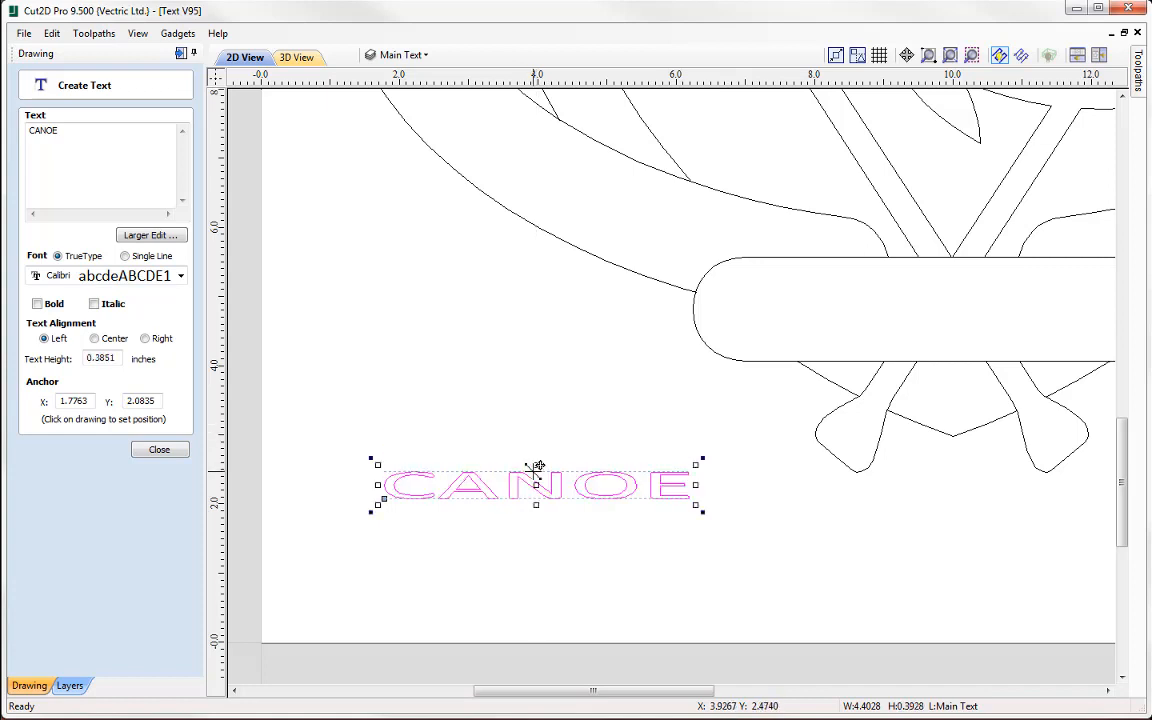
{"action": "left_click", "coordinate": [123, 157]}
{"action": "type", "text": "ING"}
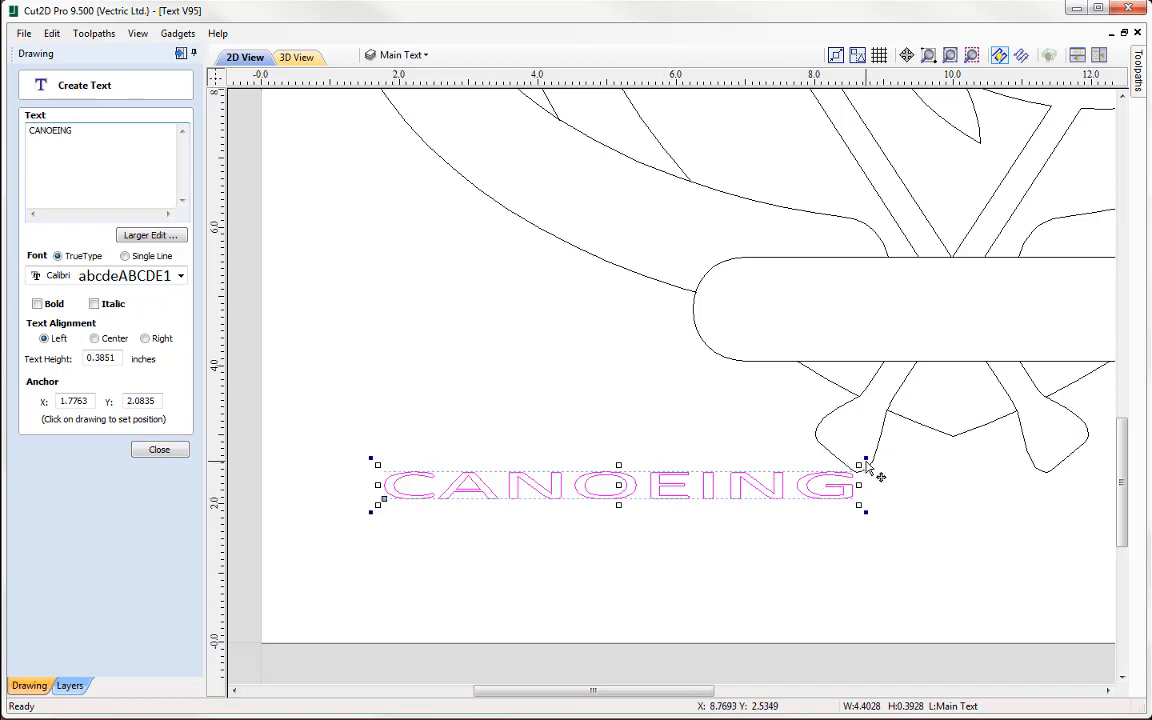
Step: Rotate the CANOEING text counterclockwise and change its wording to KAYAKING
{"action": "left_click_drag", "start_coordinate": [869, 468], "coordinate": [792, 327]}
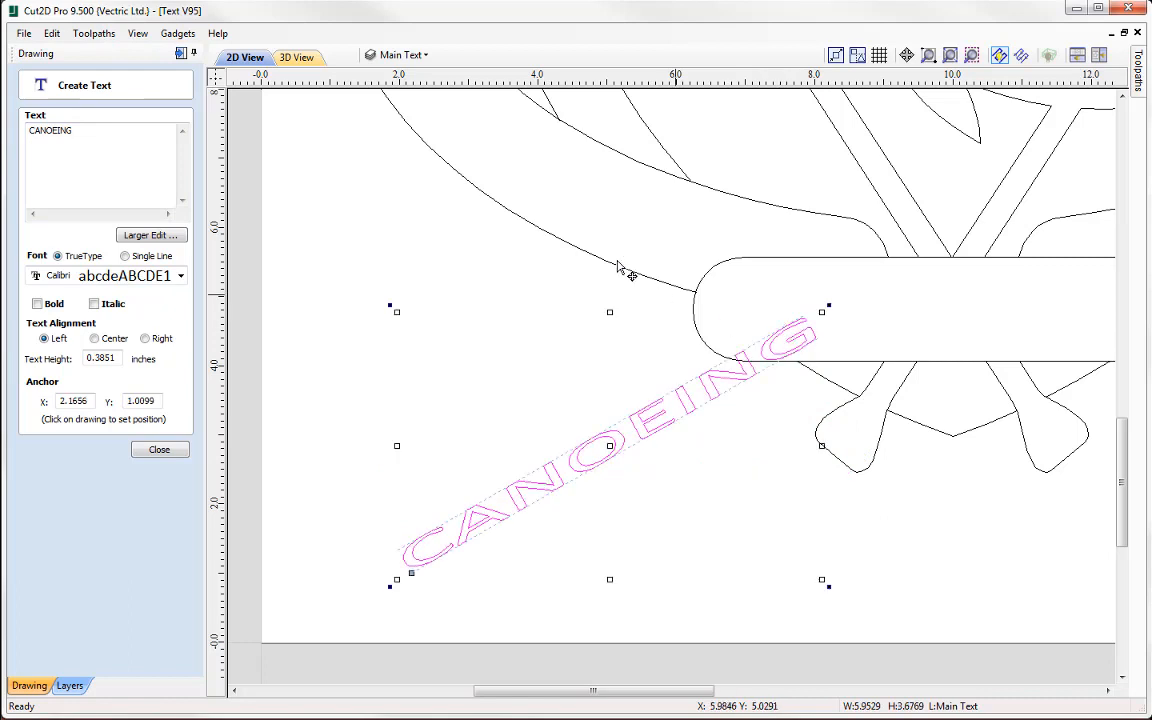
{"action": "left_click_drag", "start_coordinate": [58, 133], "coordinate": [28, 131]}
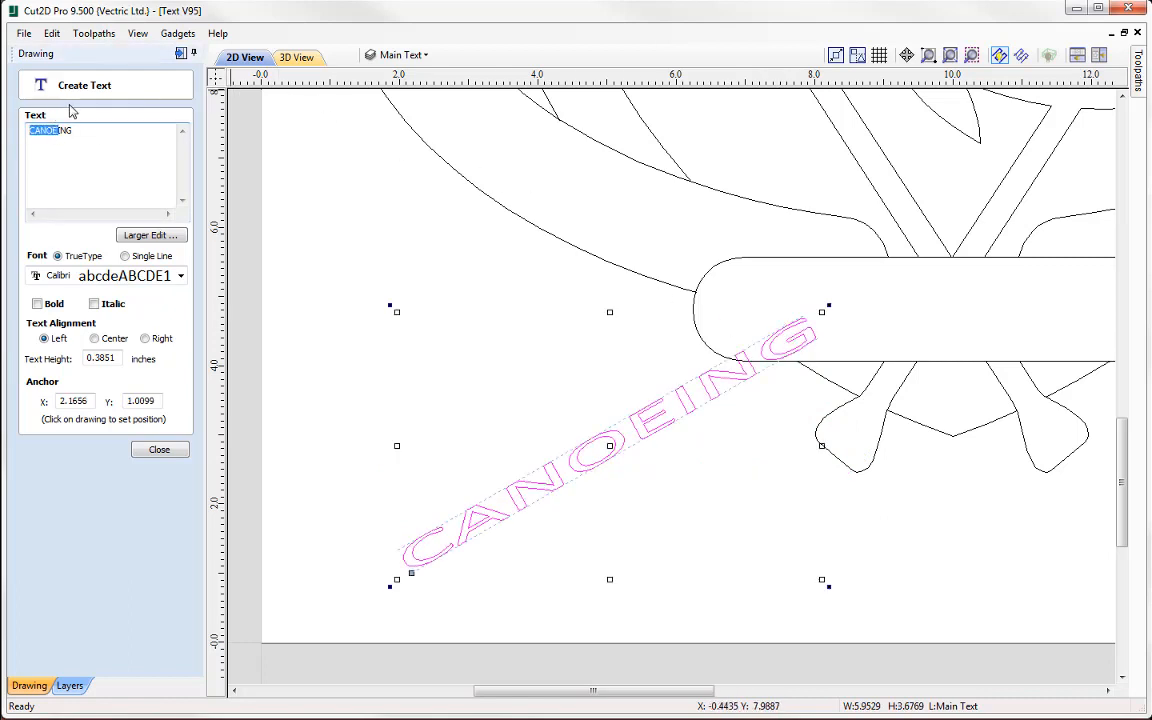
{"action": "type", "text": "KAYAK"}
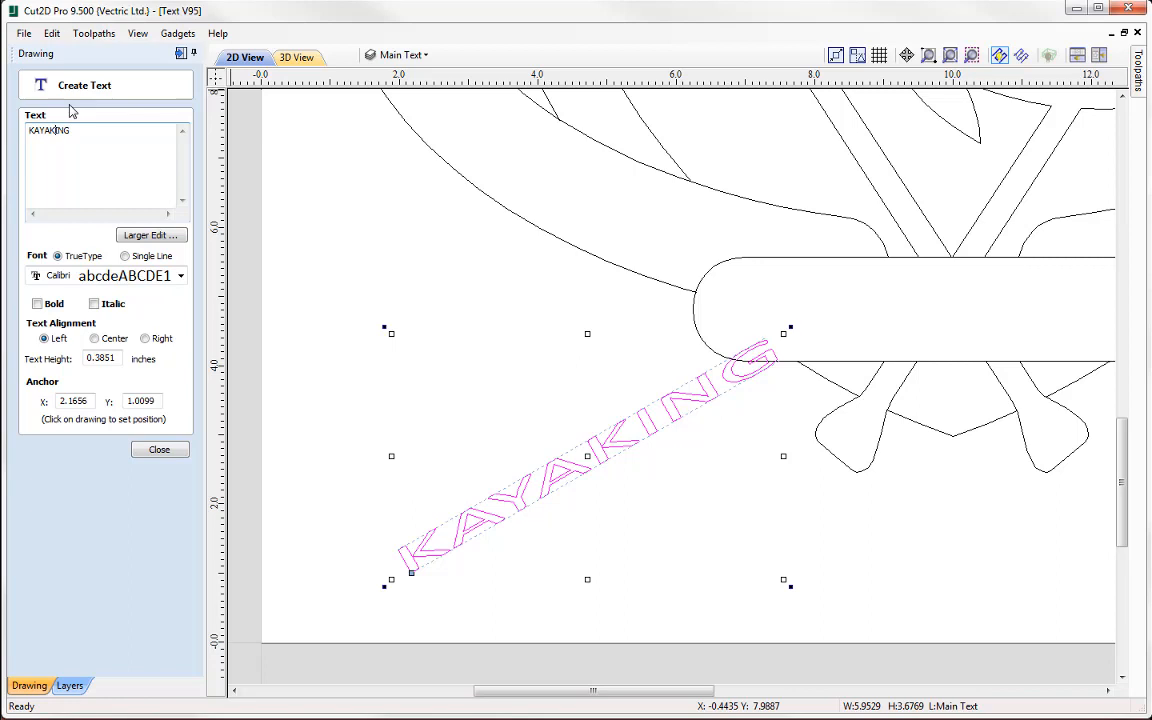
Step: Remove the letter I from KAYAKING, finish editing and delete the whole text from the drawing
{"action": "key", "text": "BackSpace"}
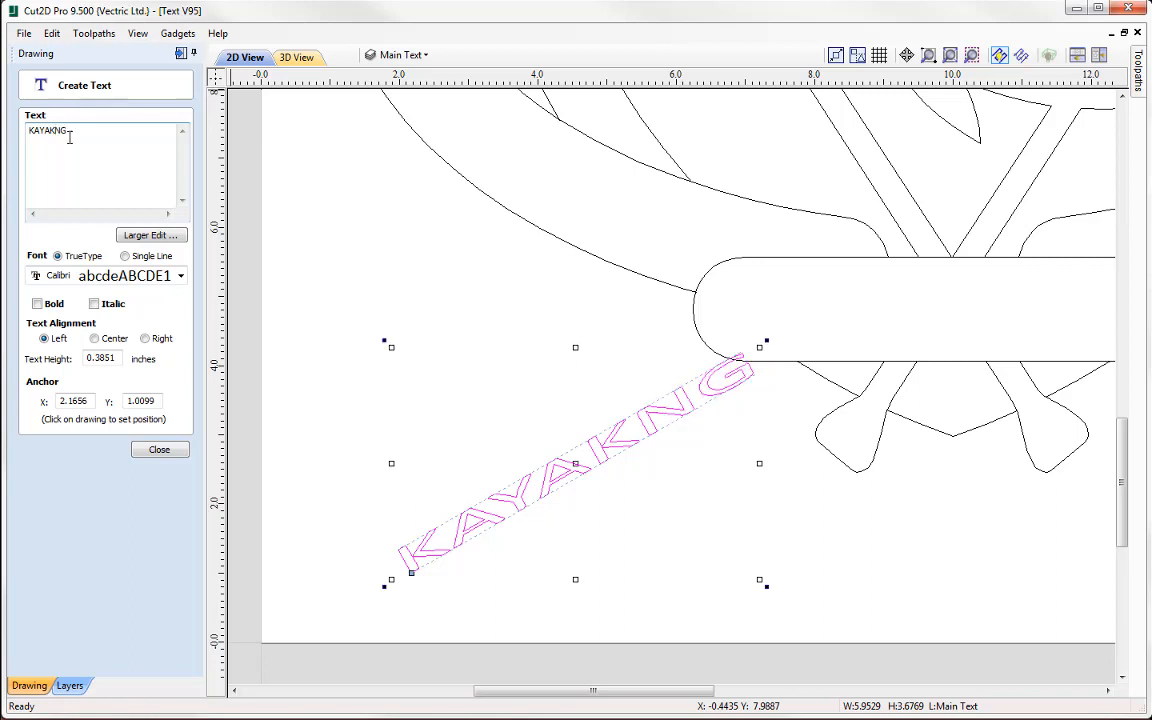
{"action": "left_click", "coordinate": [157, 452]}
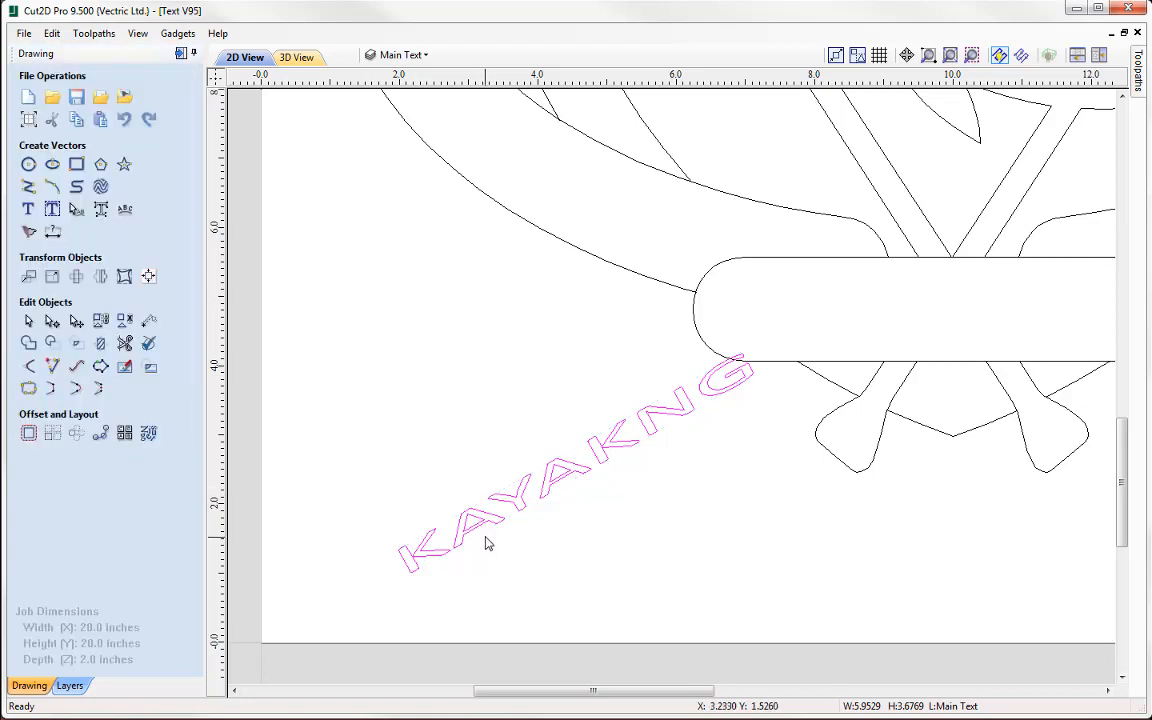
{"action": "key", "text": "Delete"}
Step: Start a new text anchored inside the rounded banner at the crest's base, at about X 7.08, Y 4.45
{"action": "scroll", "coordinate": [779, 434], "scroll_direction": "down", "scroll_amount": 5}
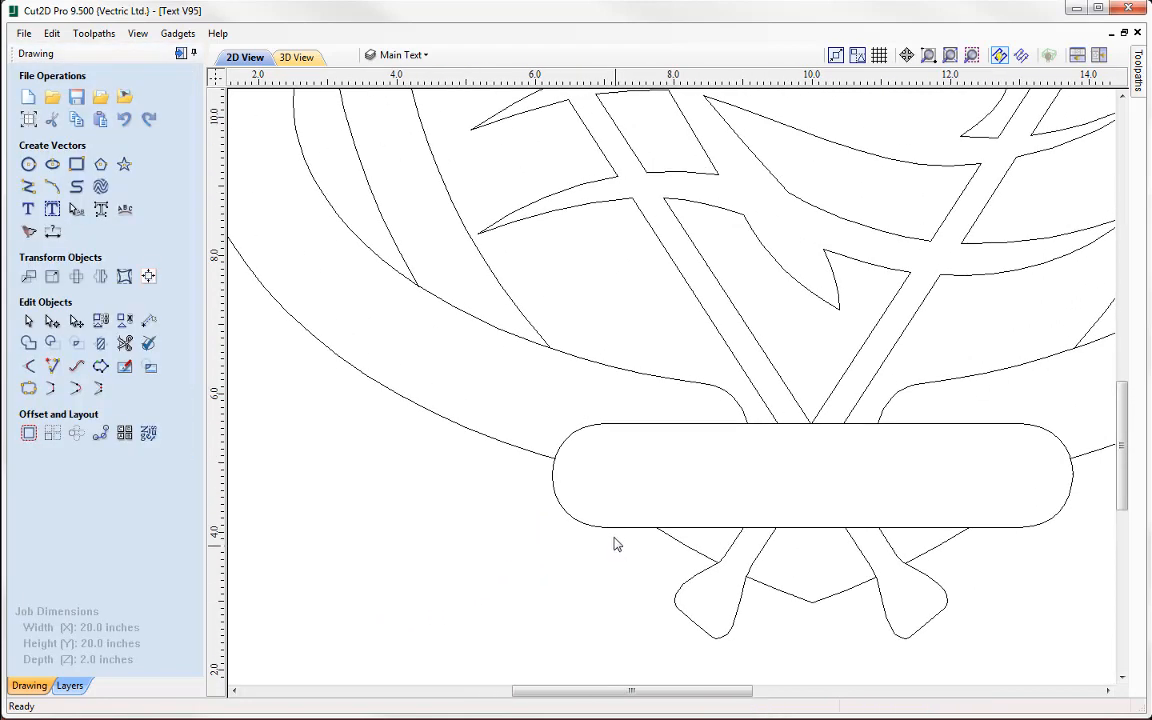
{"action": "scroll", "coordinate": [725, 553], "scroll_direction": "down", "scroll_amount": 2}
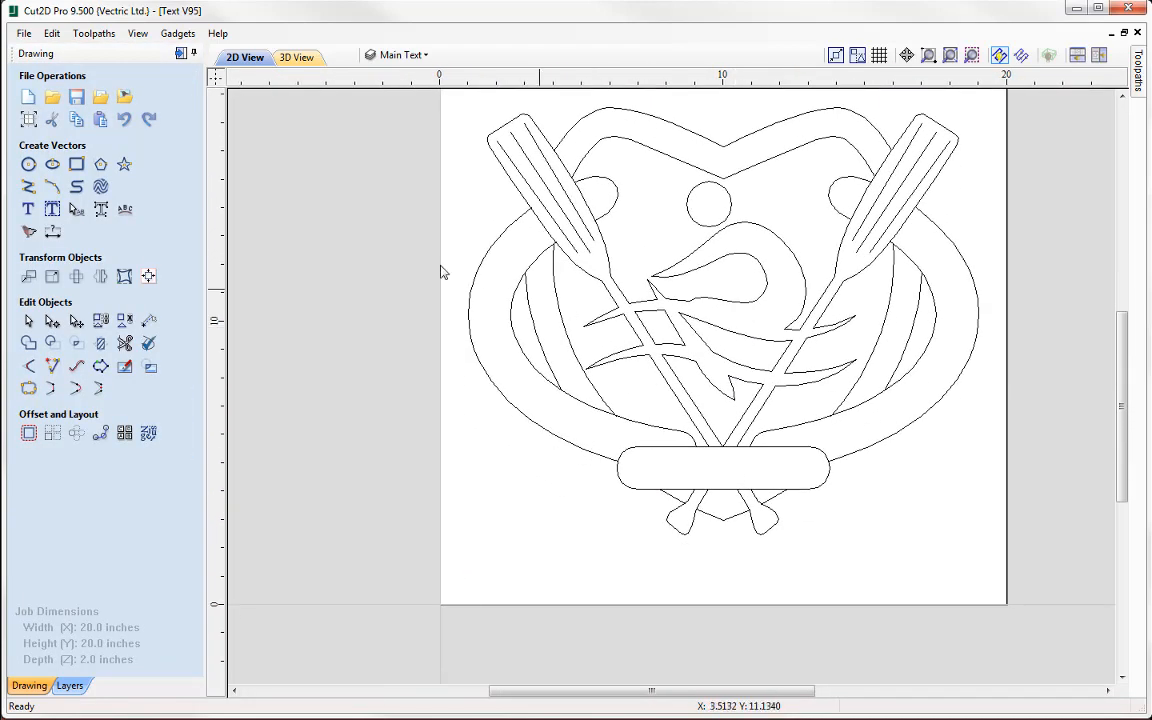
{"action": "left_click", "coordinate": [29, 212]}
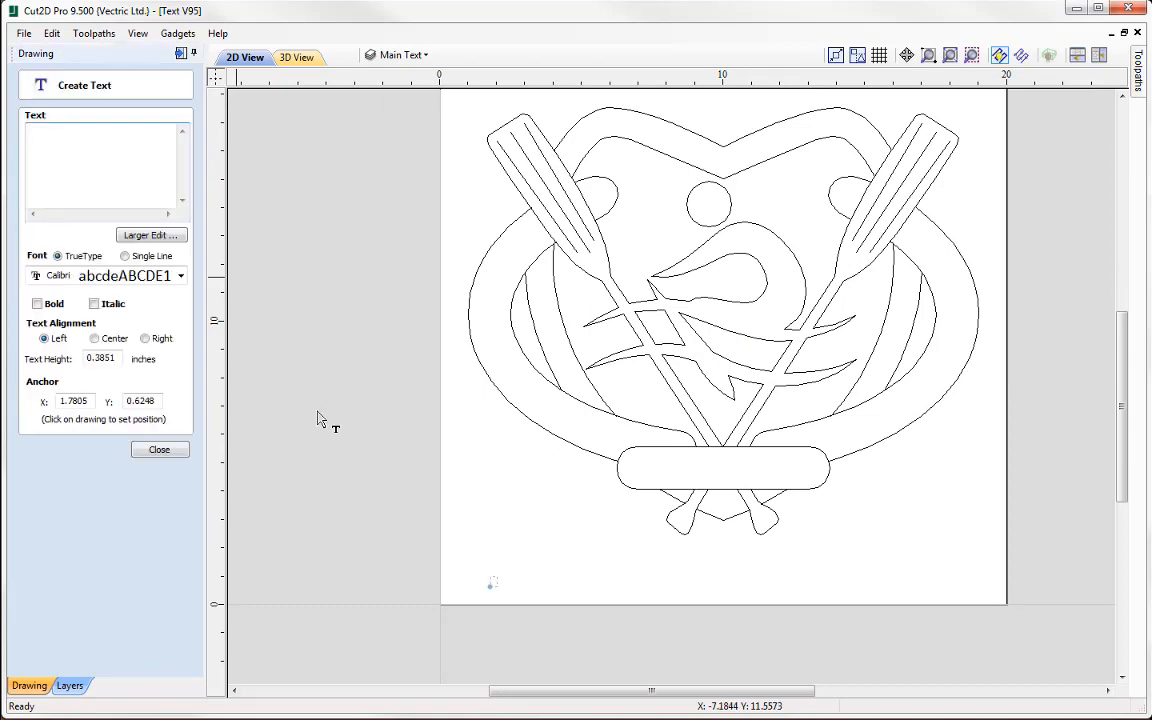
{"action": "scroll", "coordinate": [560, 393], "scroll_direction": "up", "scroll_amount": 2}
{"action": "scroll", "coordinate": [587, 436], "scroll_direction": "up", "scroll_amount": 3}
{"action": "left_click", "coordinate": [627, 352]}
{"action": "scroll", "coordinate": [647, 401], "scroll_direction": "up", "scroll_amount": 2}
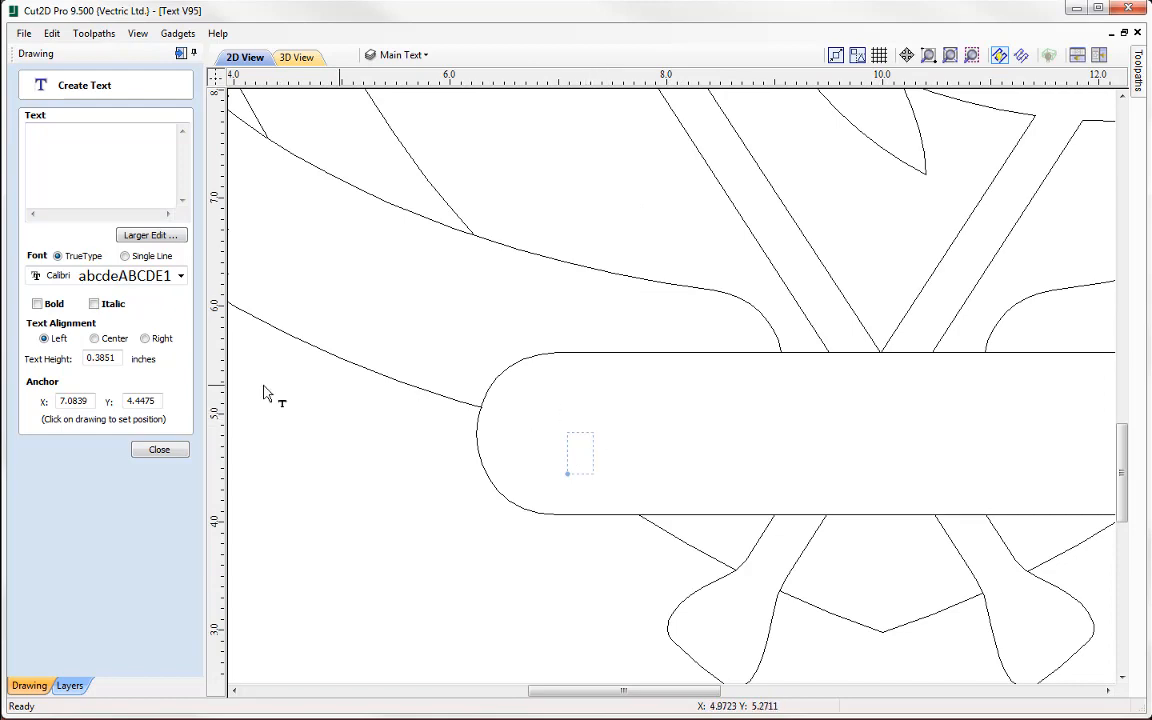
Step: Set the text height to 1.0 inches and enter ROWING as the banner's wording
{"action": "left_click_drag", "start_coordinate": [116, 358], "coordinate": [36, 356]}
{"action": "type", "text": "1.0"}
{"action": "key", "text": "Tab"}
{"action": "left_click", "coordinate": [61, 174]}
{"action": "type", "text": "ROWING"}
{"action": "left_click", "coordinate": [155, 449]}
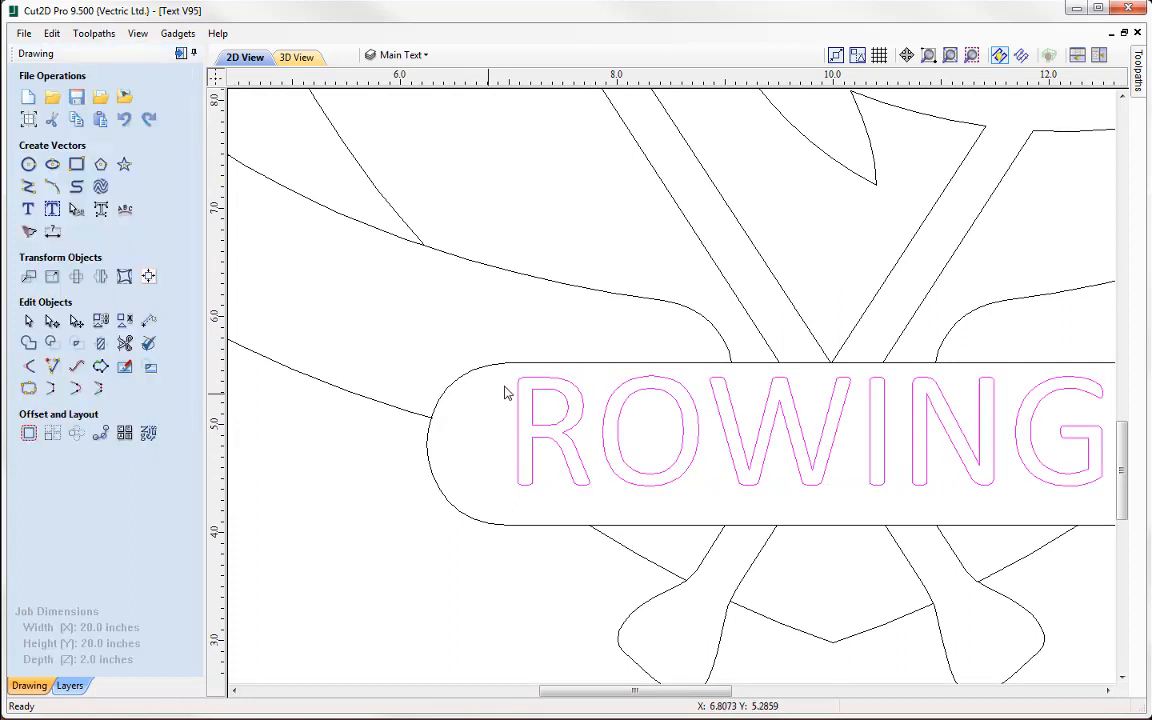
Step: Center the ROWING text both horizontally and vertically on the rounded banner outline
{"action": "left_click", "coordinate": [507, 368], "text": "shift"}
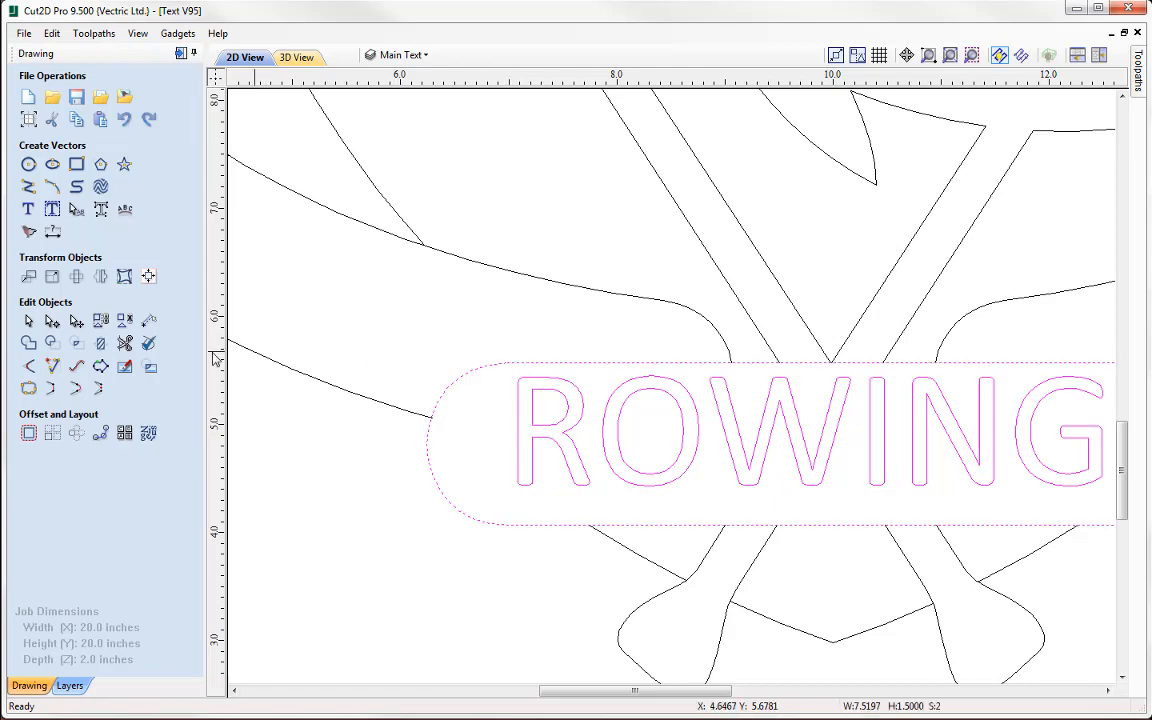
{"action": "left_click", "coordinate": [148, 276]}
{"action": "left_click", "coordinate": [123, 222]}
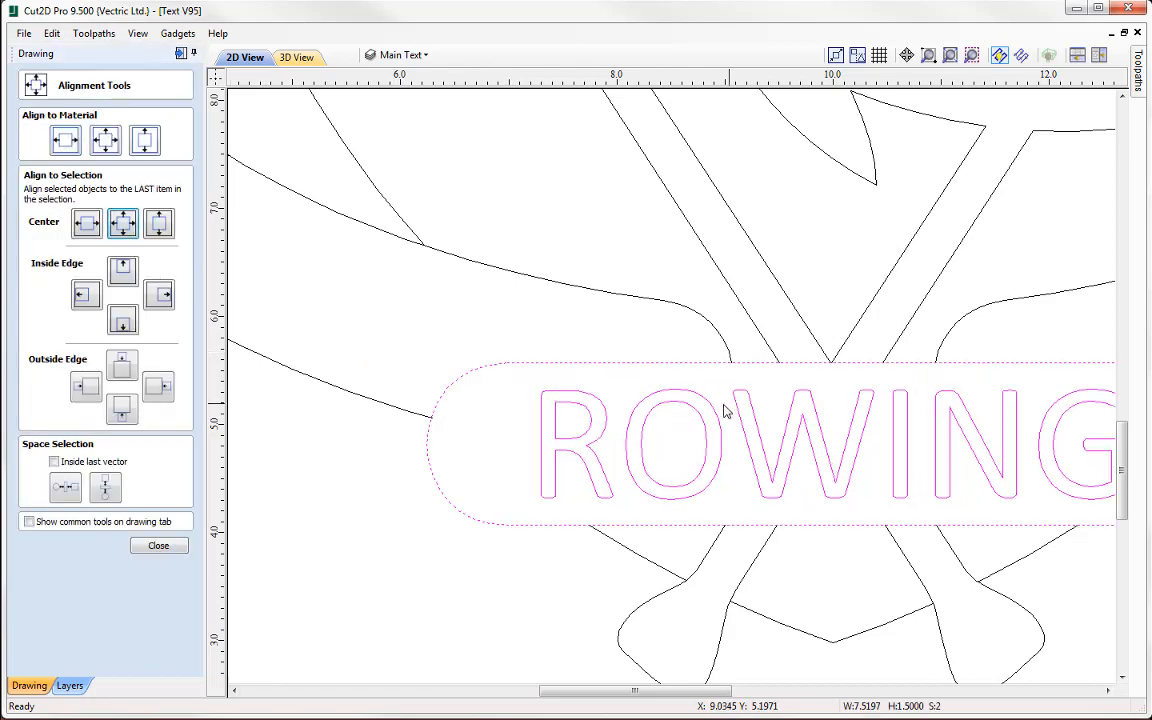
{"action": "scroll", "coordinate": [563, 414], "scroll_direction": "down", "scroll_amount": 2}
{"action": "left_click", "coordinate": [171, 546]}
Step: Add the text SALLSBURY below the crest, anchored at about X 1.46, Y 2.04
{"action": "mouse_move", "coordinate": [369, 462]}
{"action": "middle_mouse_down"}
{"action": "mouse_move", "coordinate": [535, 501]}
{"action": "mouse_move", "coordinate": [588, 527]}
{"action": "middle_mouse_up"}
{"action": "scroll", "coordinate": [364, 527], "scroll_direction": "down", "scroll_amount": 3}
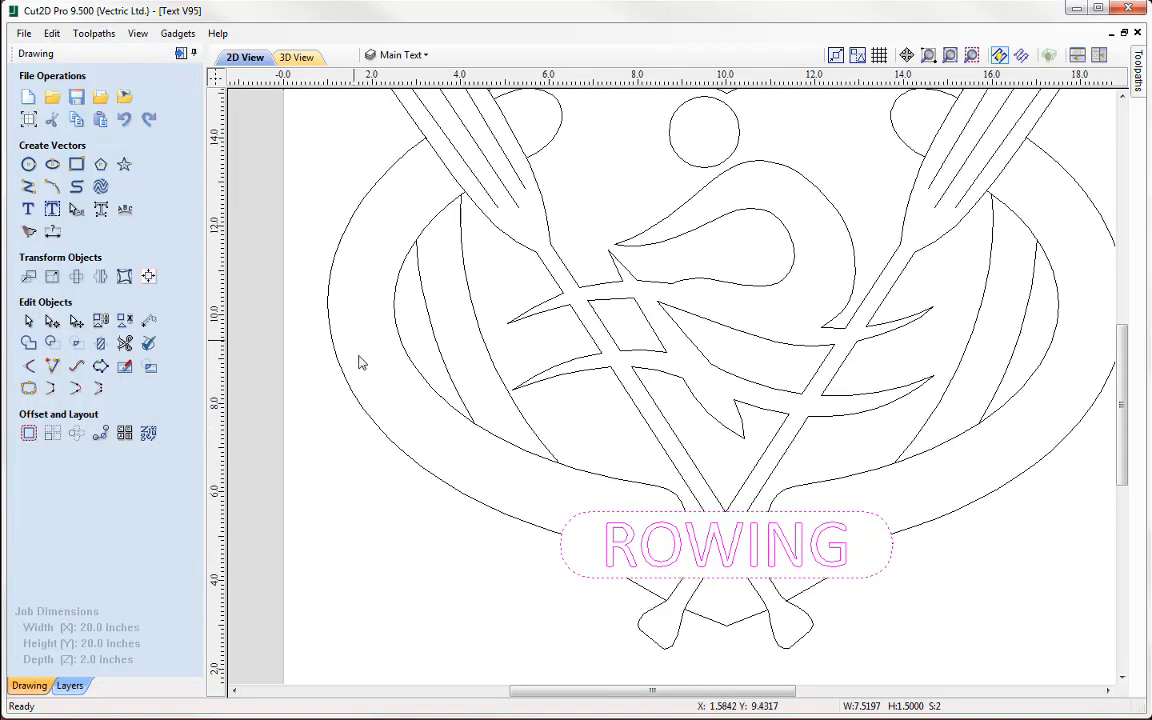
{"action": "middle_click_drag", "start_coordinate": [406, 416], "coordinate": [419, 342]}
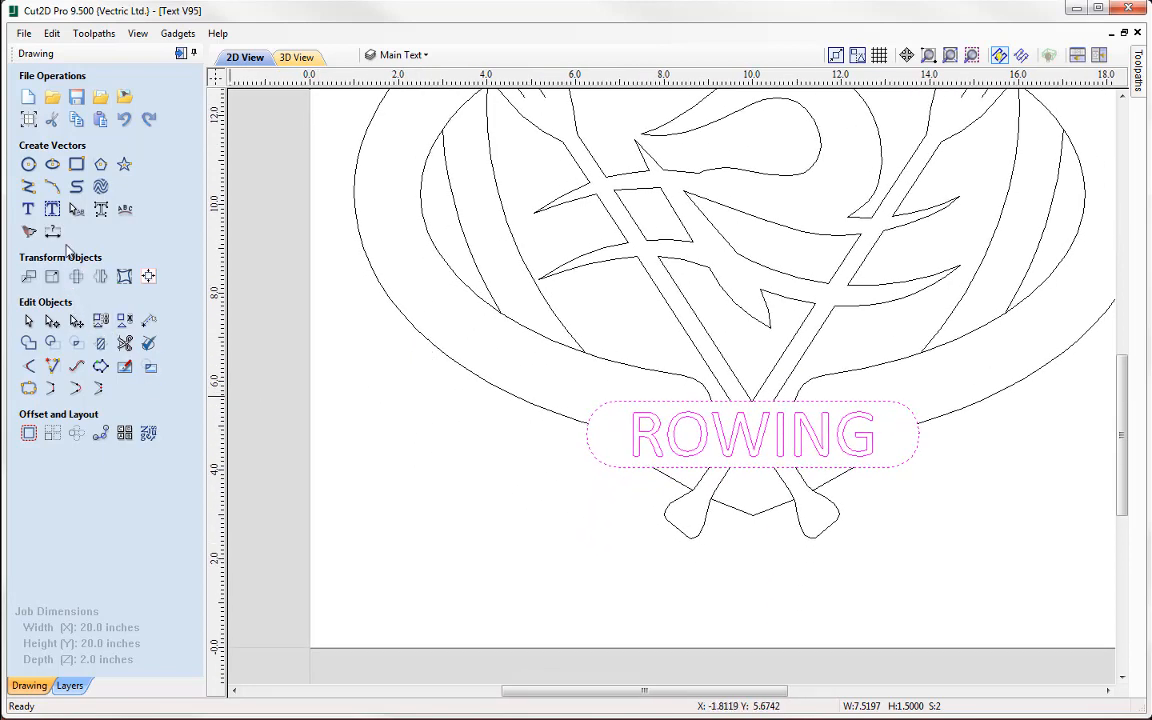
{"action": "left_click", "coordinate": [30, 207]}
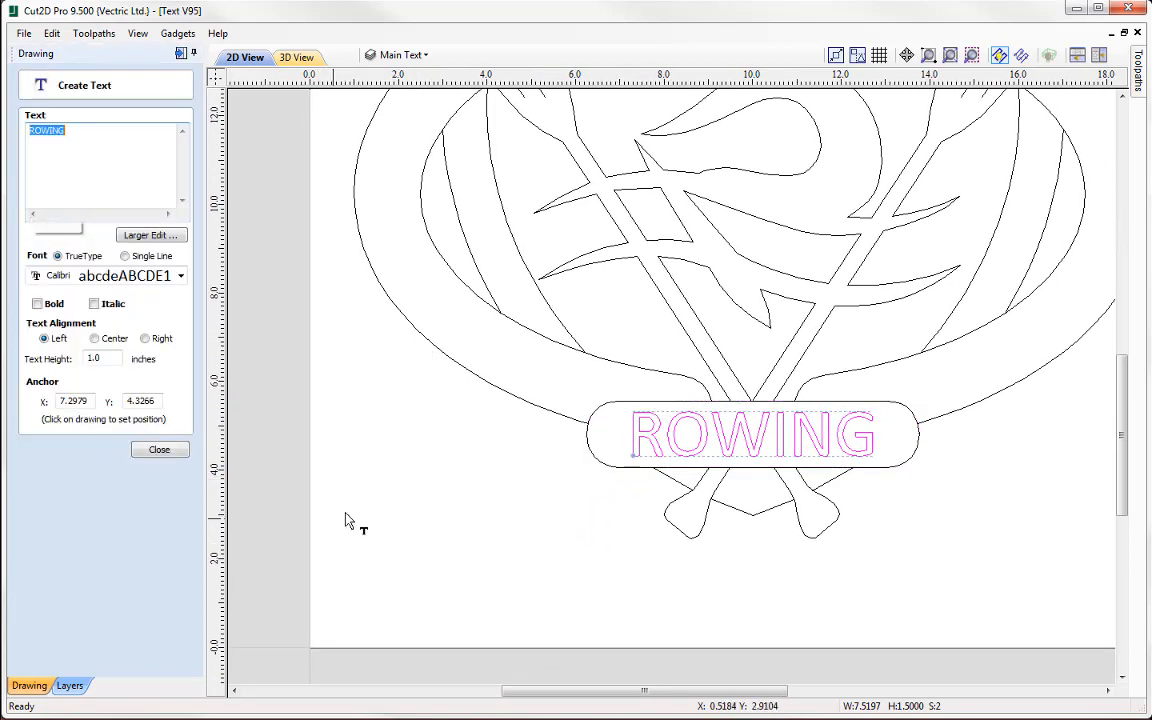
{"action": "left_click", "coordinate": [375, 556]}
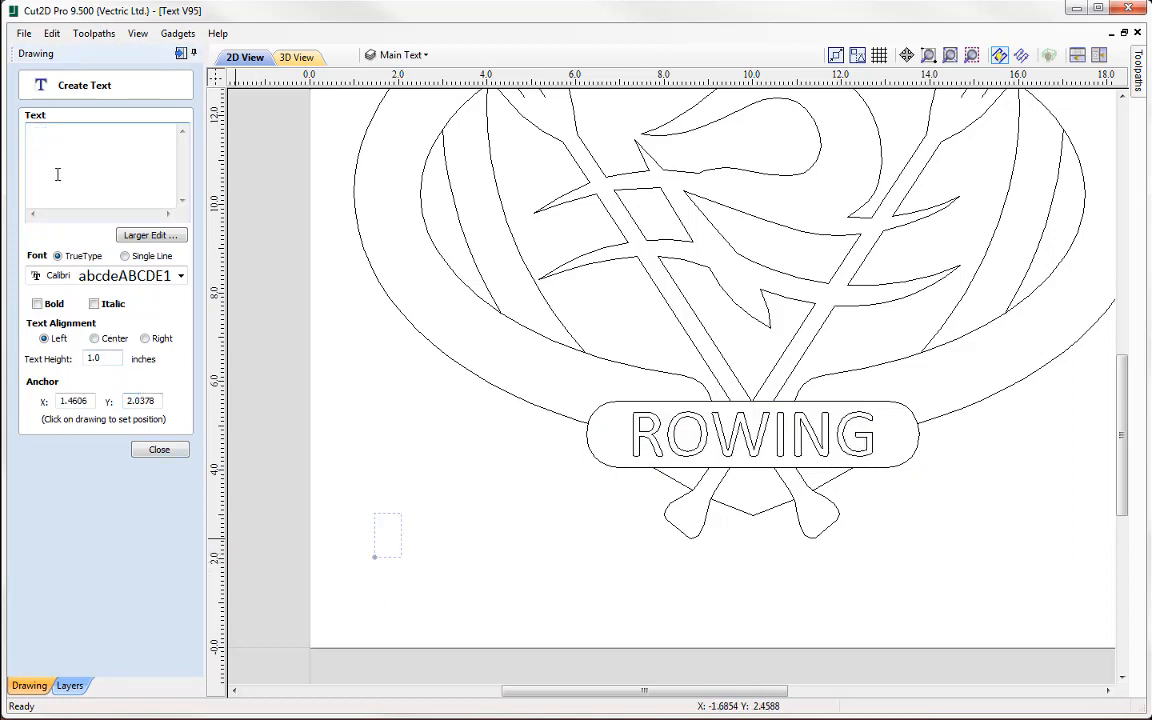
{"action": "type", "text": "SALL"}
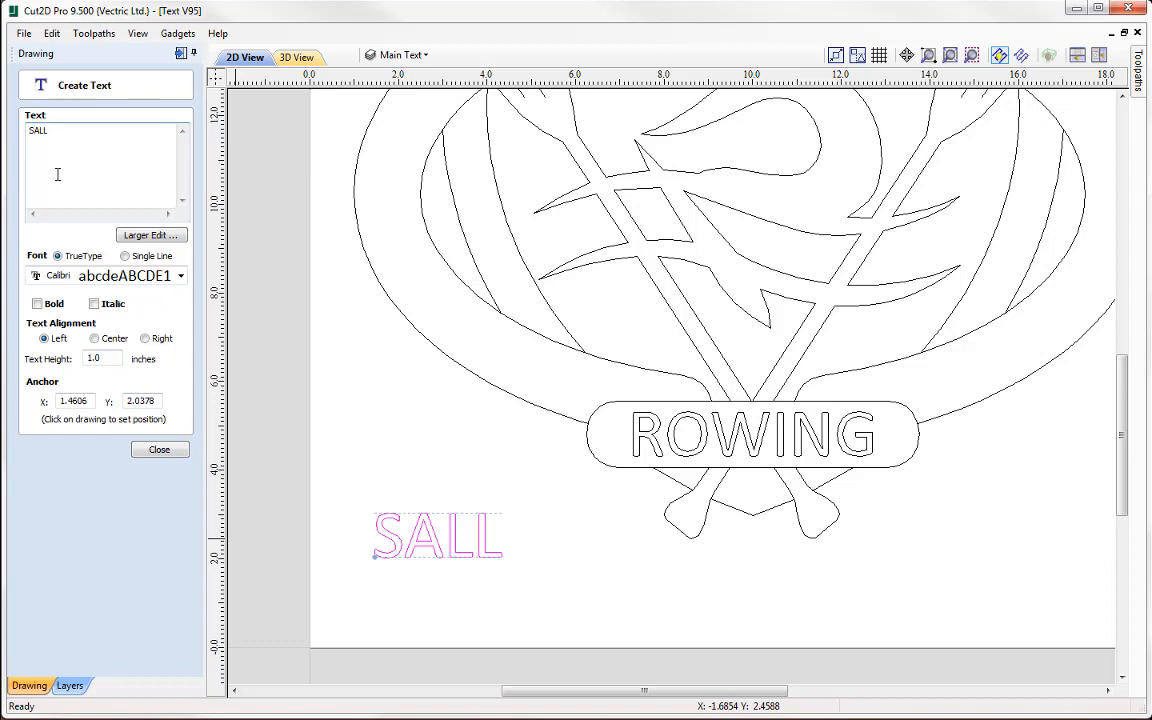
{"action": "type", "text": "SBURY"}
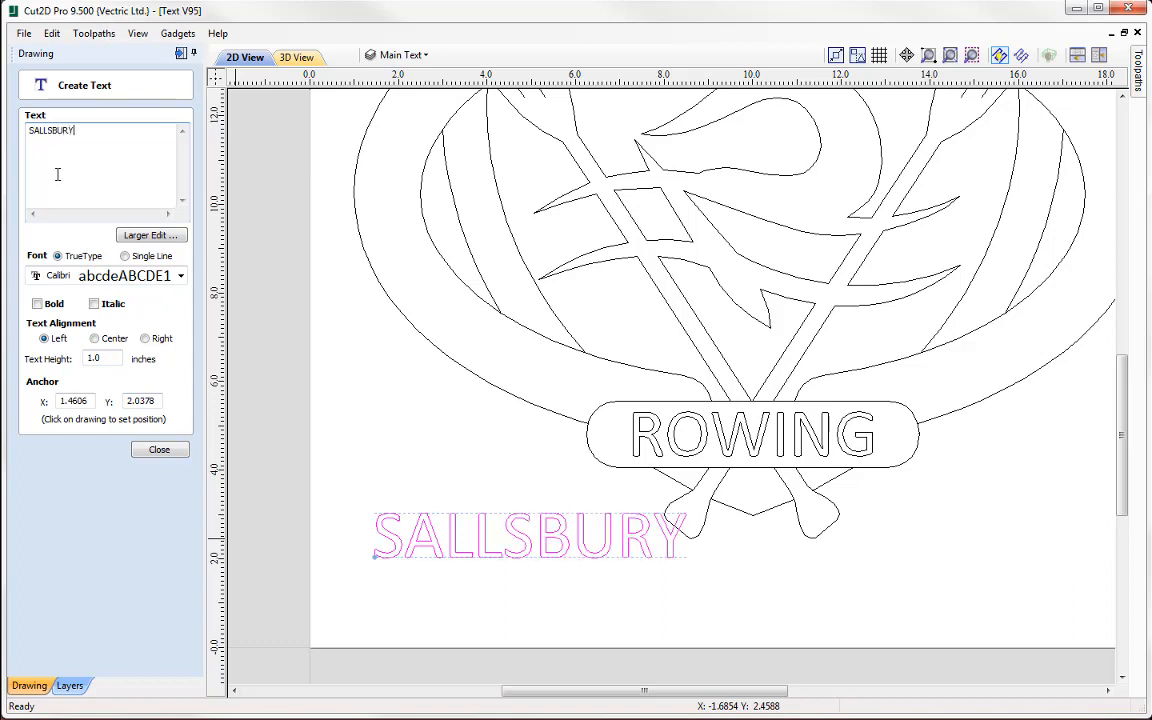
{"action": "left_click", "coordinate": [155, 449]}
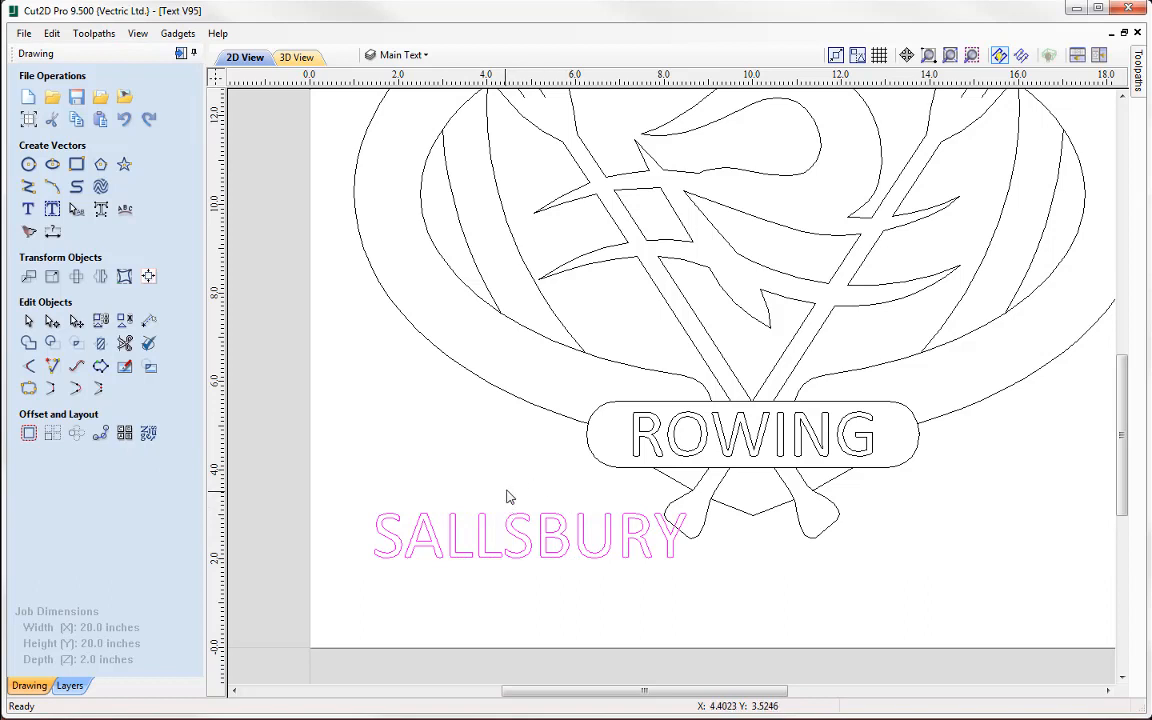
Step: Wrap SALLSBURY onto the crest's lower-left outer curve, with letters aligned to the curve and text on the other side
{"action": "left_click", "coordinate": [494, 386], "text": "shift"}
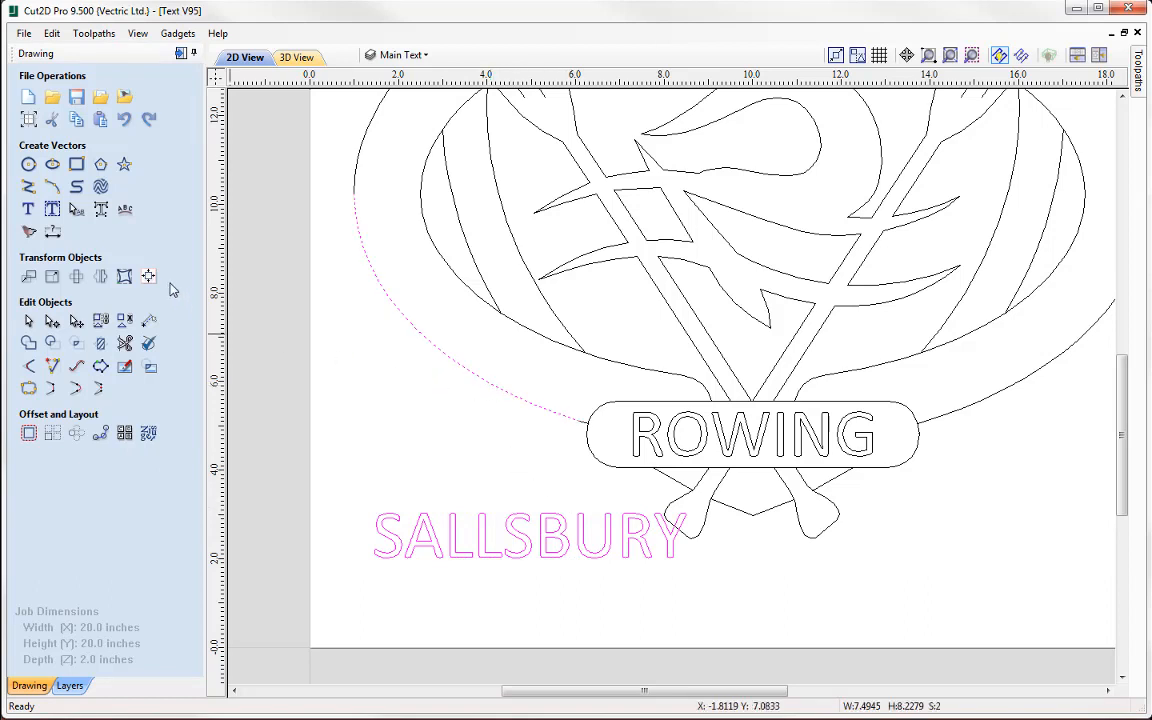
{"action": "left_click", "coordinate": [124, 211]}
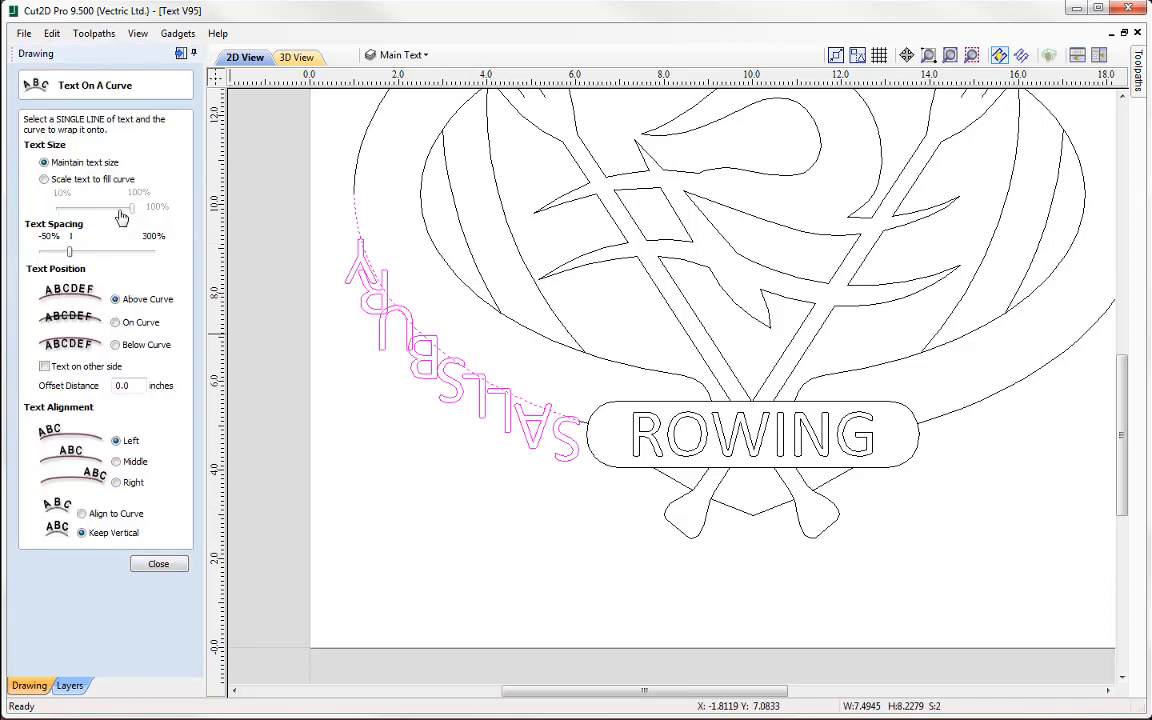
{"action": "left_click", "coordinate": [88, 514]}
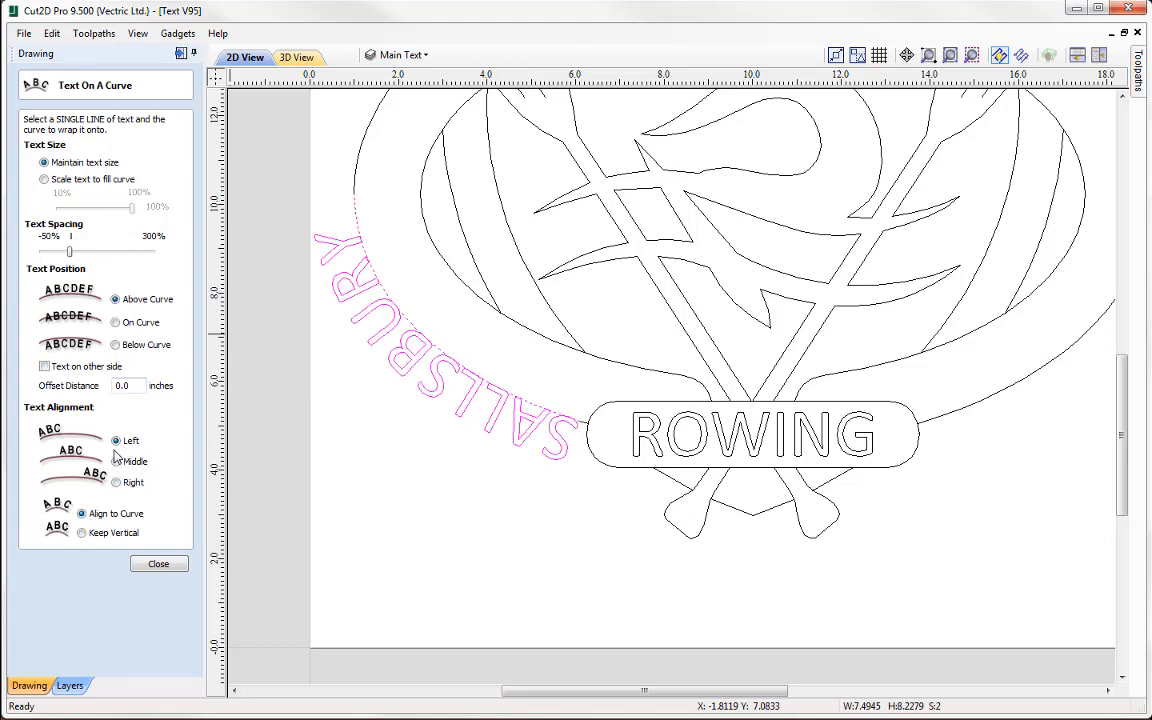
{"action": "left_click", "coordinate": [44, 366]}
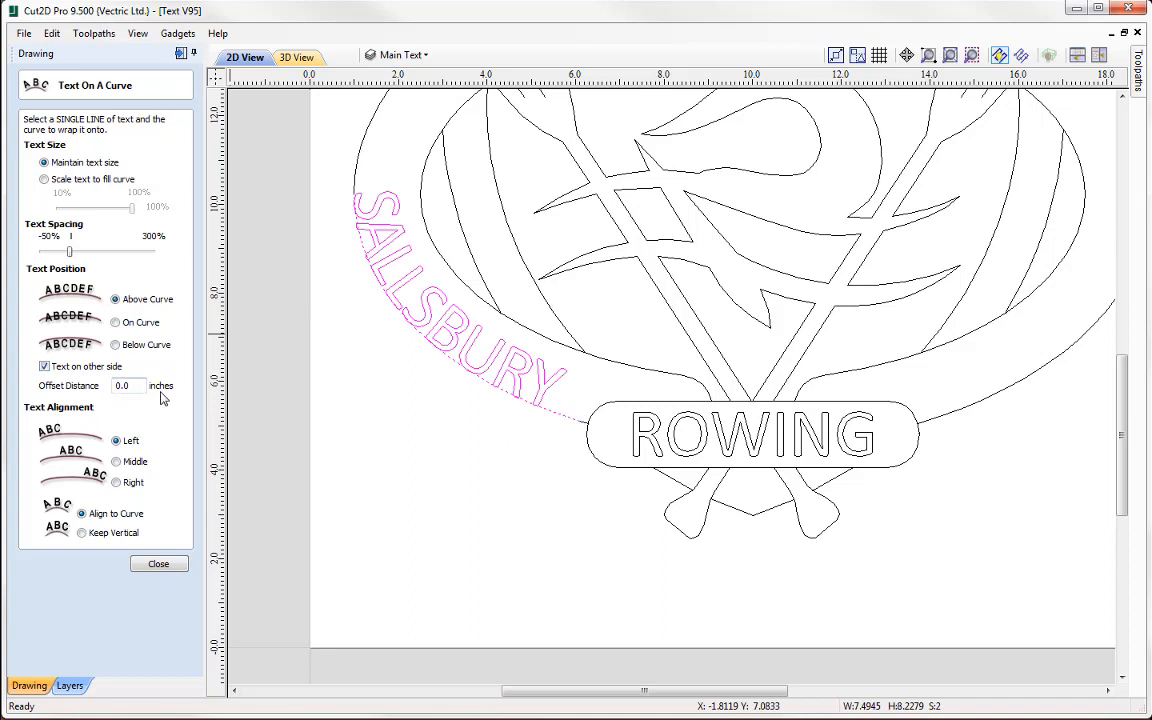
Step: Offset the curved SALLSBURY text .25 inches from the curve and widen its letter spacing
{"action": "double_click", "coordinate": [122, 385]}
{"action": "type", "text": ".25"}
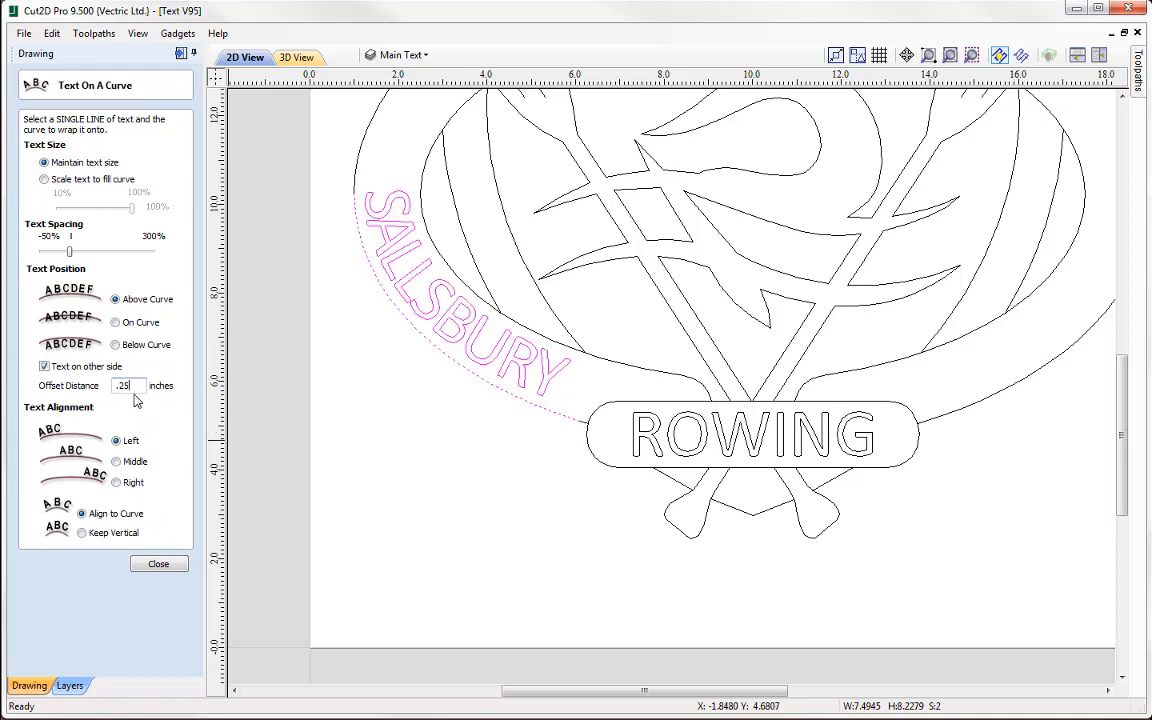
{"action": "middle_click_drag", "start_coordinate": [449, 389], "coordinate": [525, 479]}
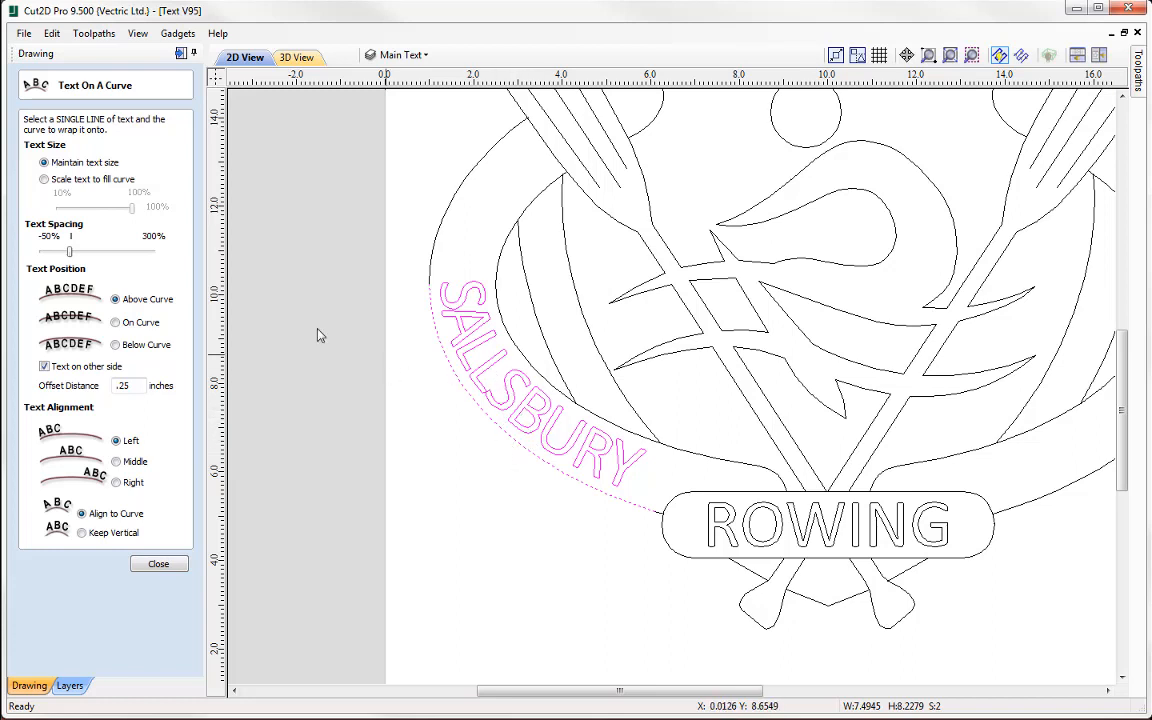
{"action": "left_click_drag", "start_coordinate": [69, 251], "coordinate": [141, 255]}
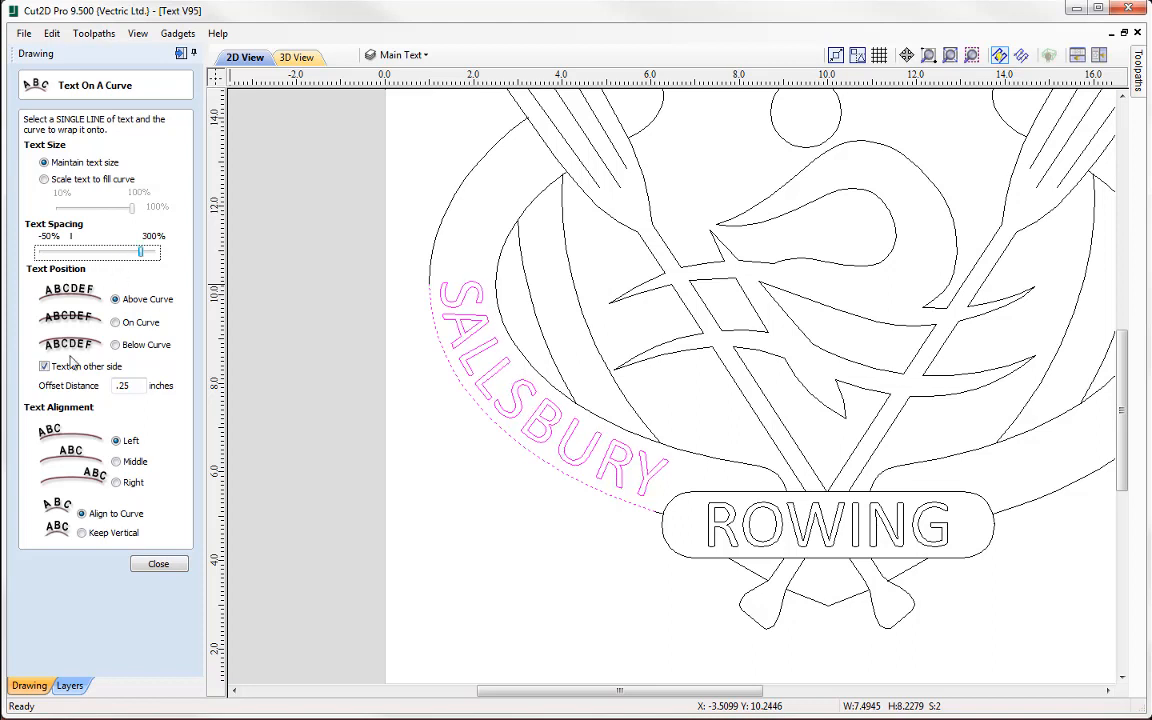
{"action": "left_click", "coordinate": [159, 562]}
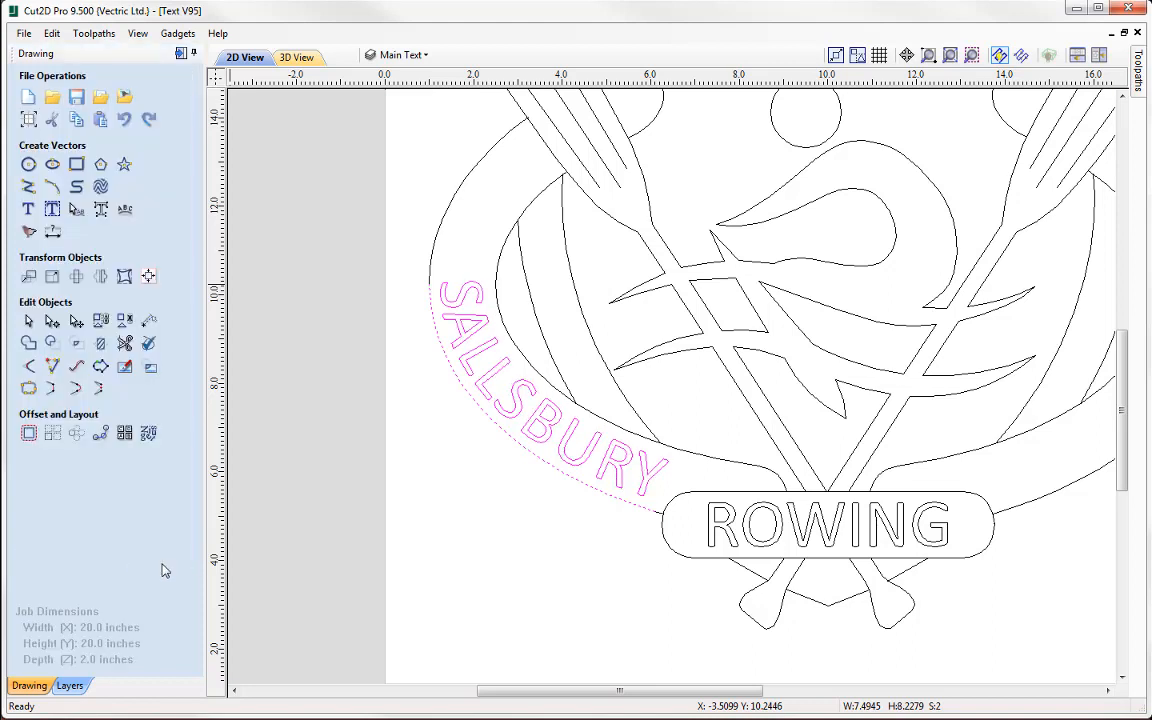
{"action": "left_click", "coordinate": [506, 542]}
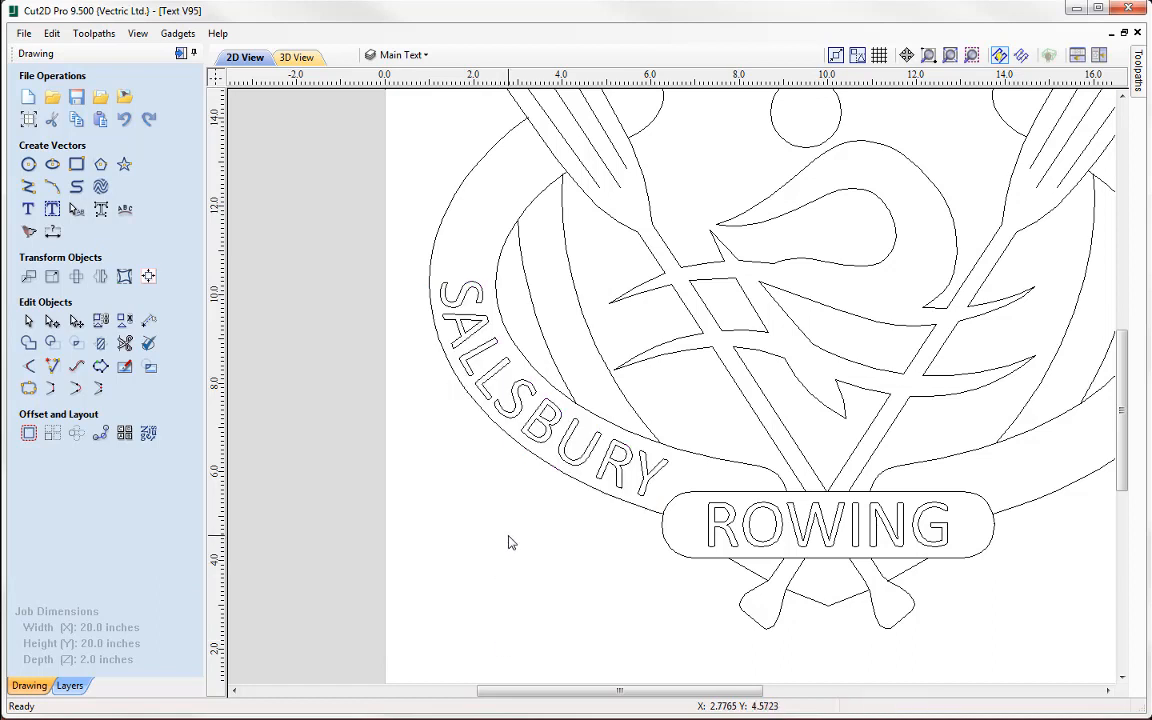
Step: Correct the wording of the curved SALLSBURY text to SALISBURY
{"action": "left_click", "coordinate": [519, 422]}
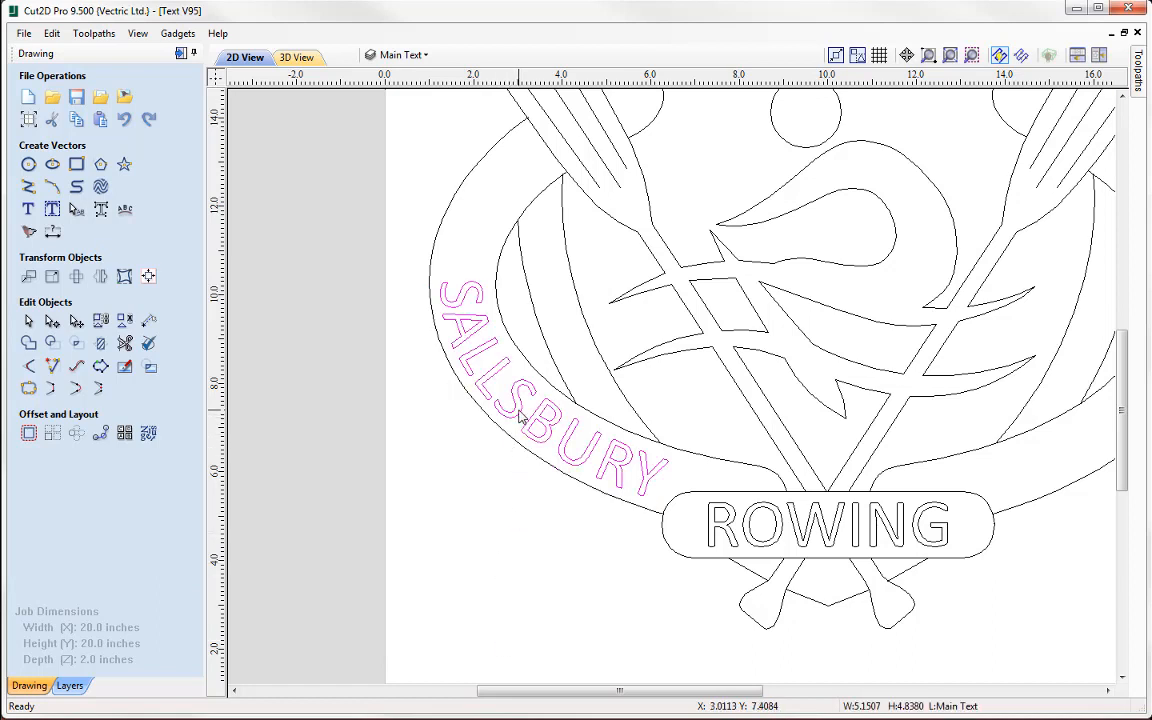
{"action": "left_click", "coordinate": [521, 419]}
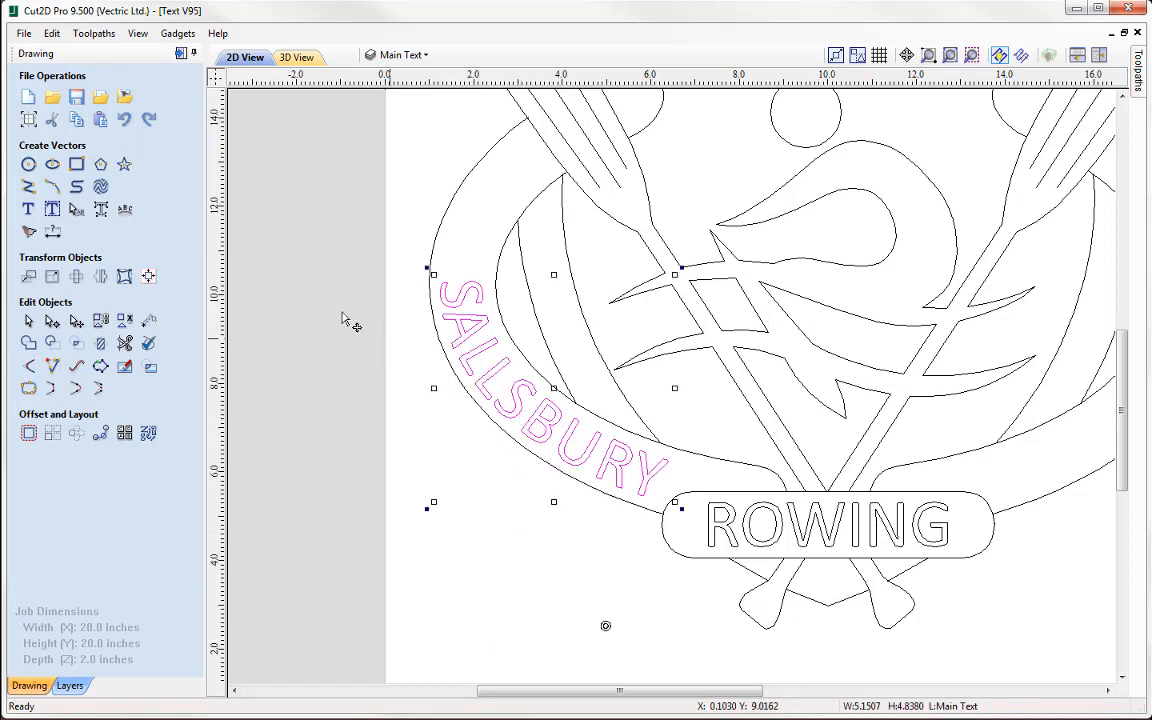
{"action": "left_click", "coordinate": [28, 208]}
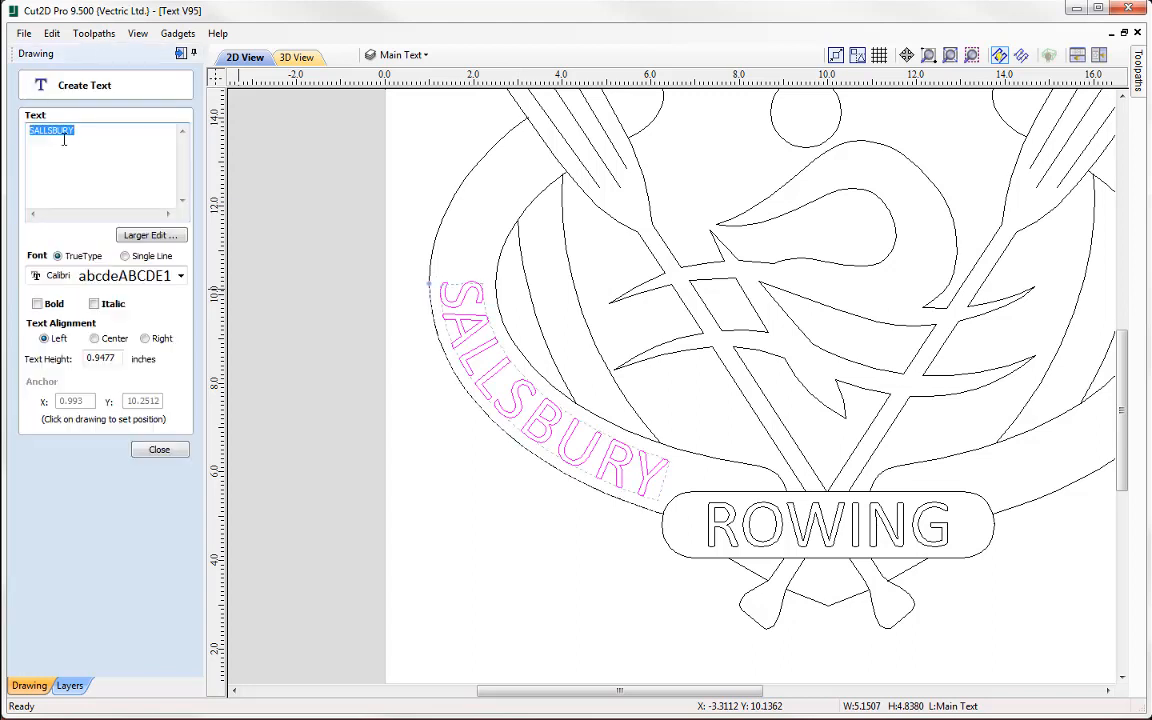
{"action": "left_click", "coordinate": [52, 135]}
{"action": "key", "text": "BackSpace"}
{"action": "type", "text": "I"}
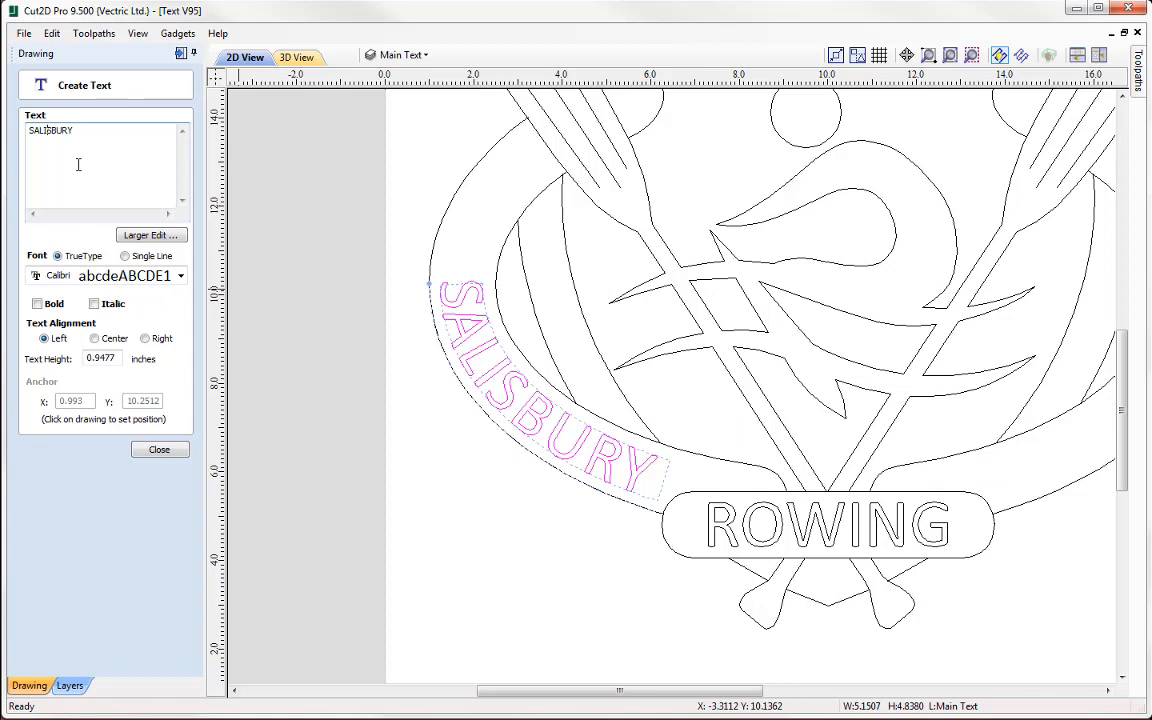
{"action": "left_click", "coordinate": [160, 452]}
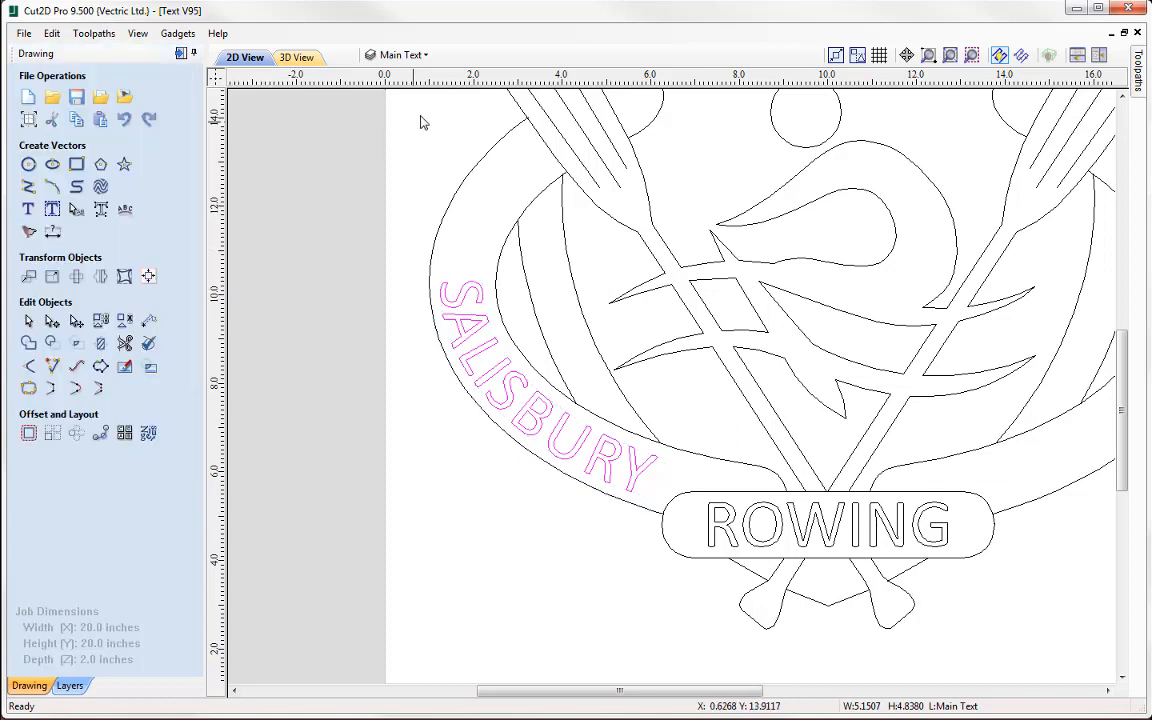
Step: Turn on the visibility of the Extra Text layer
{"action": "left_click", "coordinate": [400, 55]}
{"action": "left_click", "coordinate": [391, 97]}
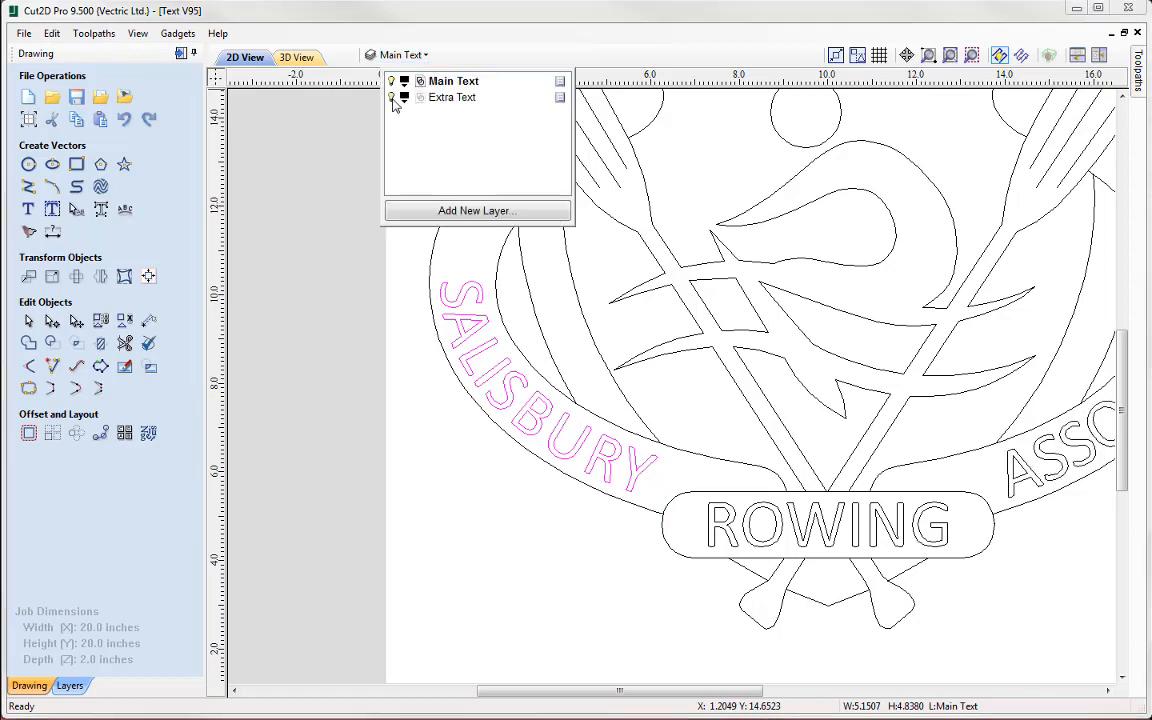
{"action": "left_click", "coordinate": [352, 306]}
Step: Add the text 1934 at the left half of the crest's top band with a text height of .8 inches
{"action": "mouse_move", "coordinate": [627, 338]}
{"action": "middle_mouse_down"}
{"action": "mouse_move", "coordinate": [530, 469]}
{"action": "mouse_move", "coordinate": [525, 505]}
{"action": "middle_mouse_up"}
{"action": "middle_click_drag", "start_coordinate": [601, 360], "coordinate": [601, 525]}
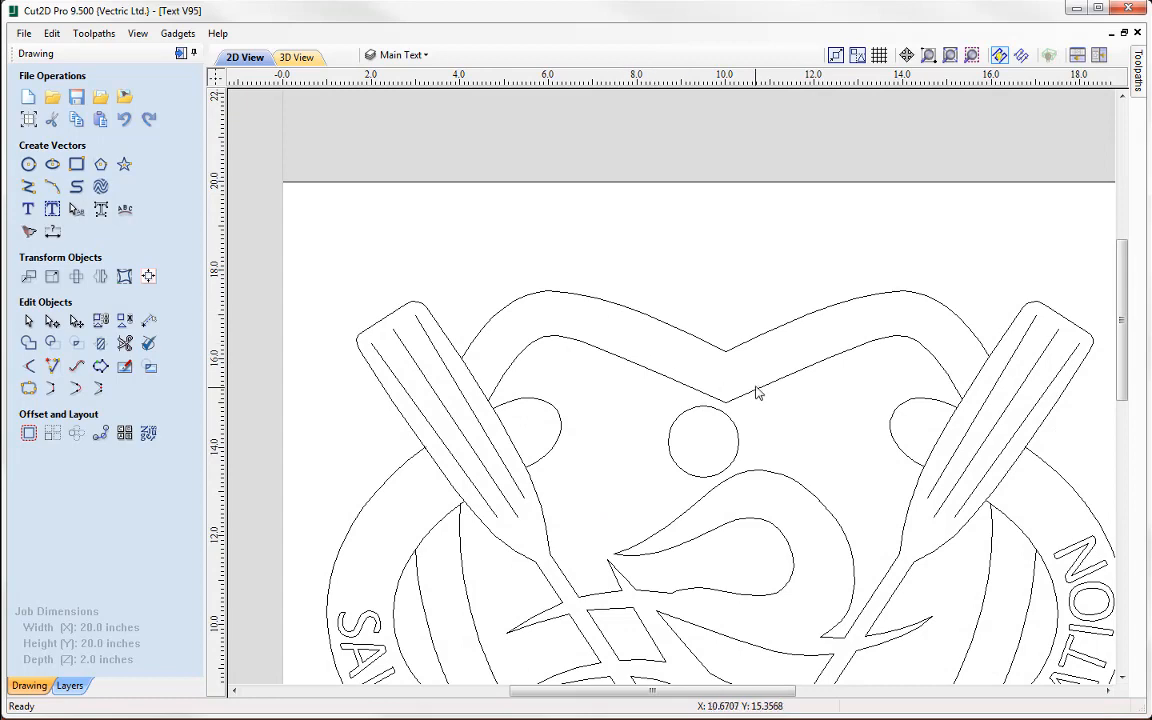
{"action": "scroll", "coordinate": [640, 348], "scroll_direction": "up", "scroll_amount": 2}
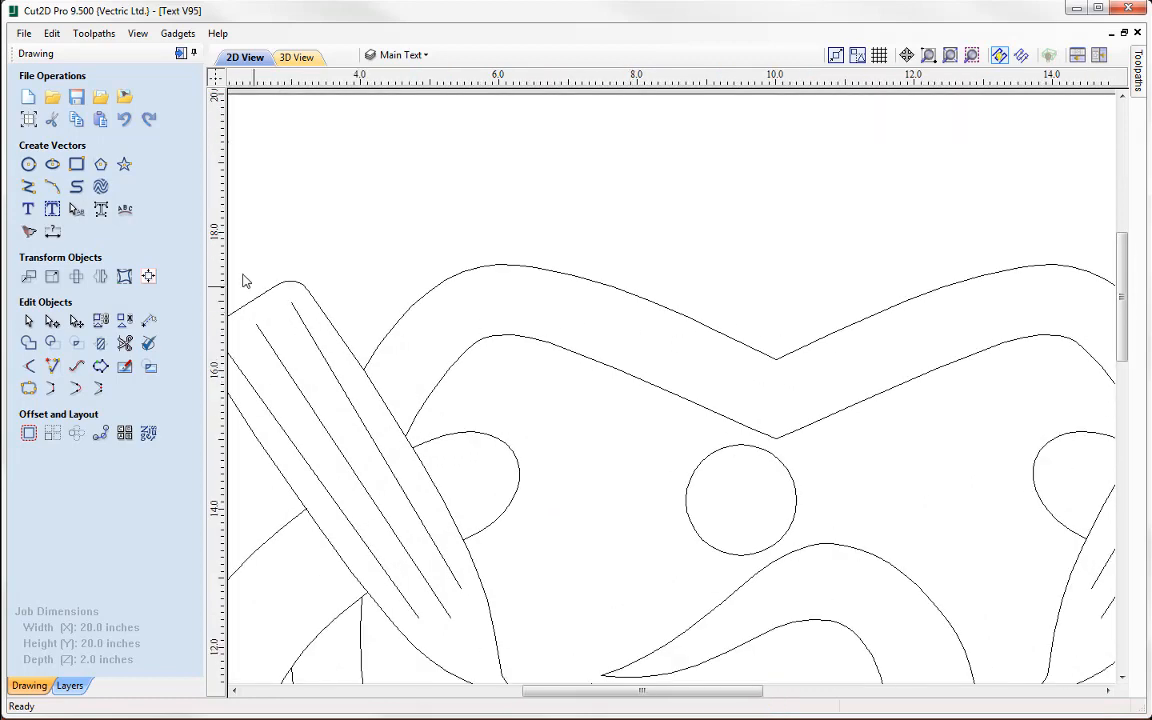
{"action": "left_click", "coordinate": [30, 209]}
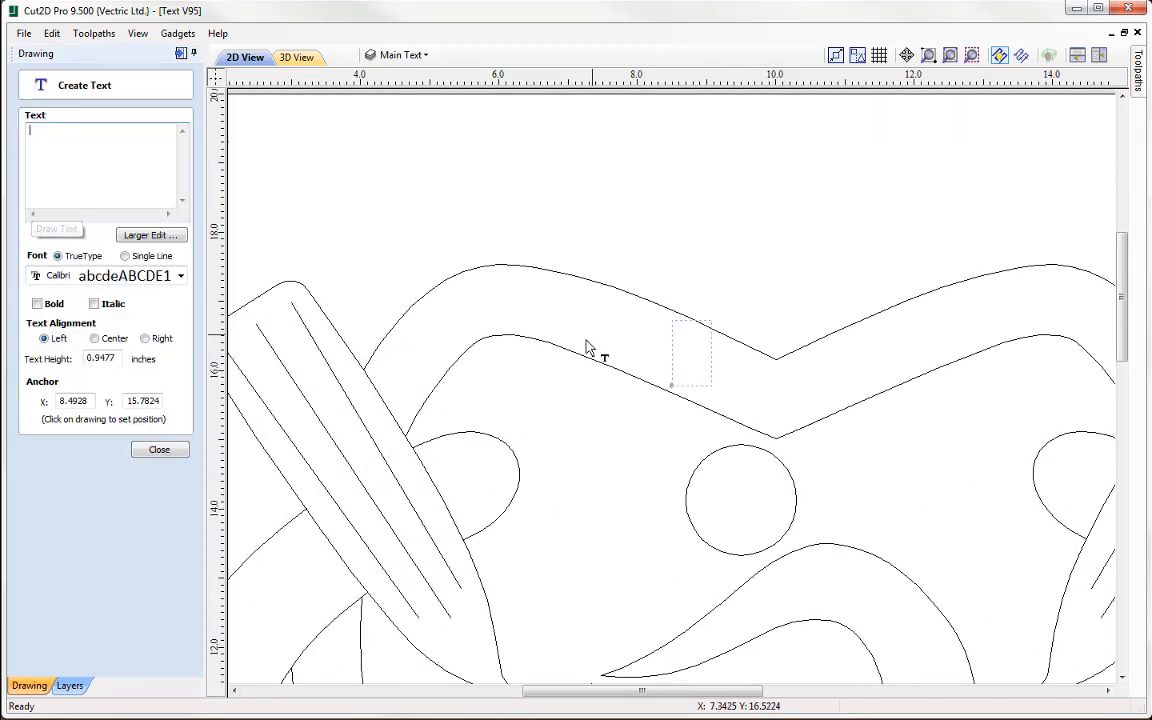
{"action": "left_click", "coordinate": [578, 333]}
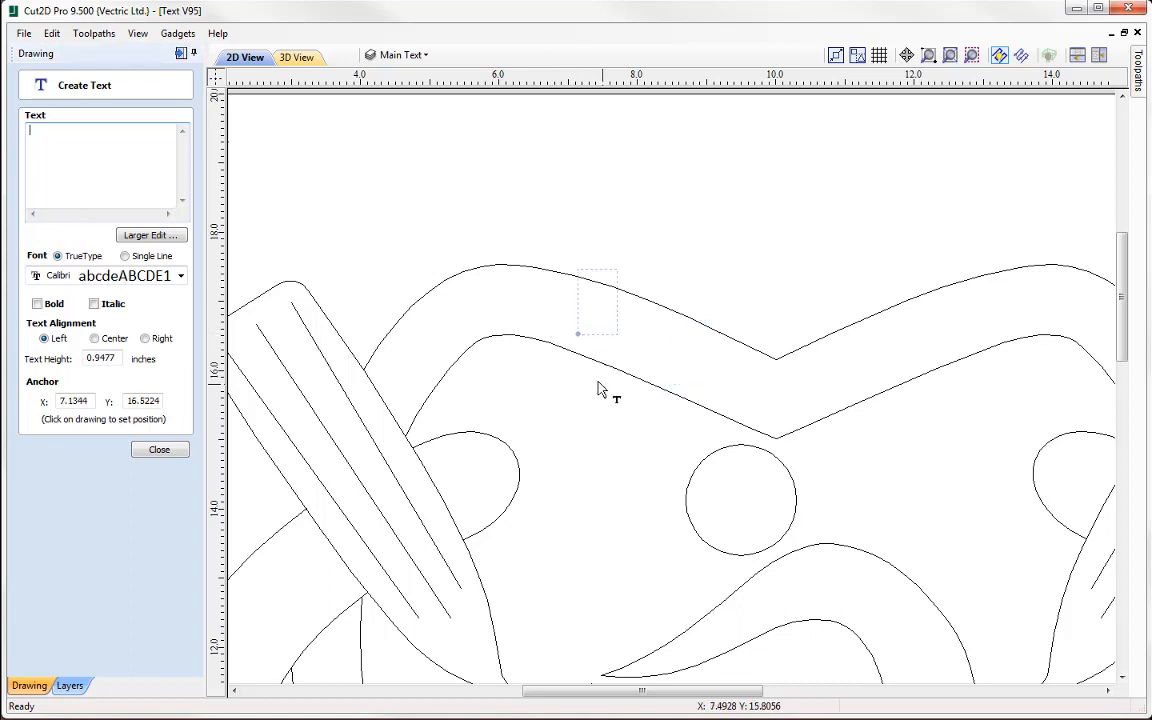
{"action": "type", "text": "1934"}
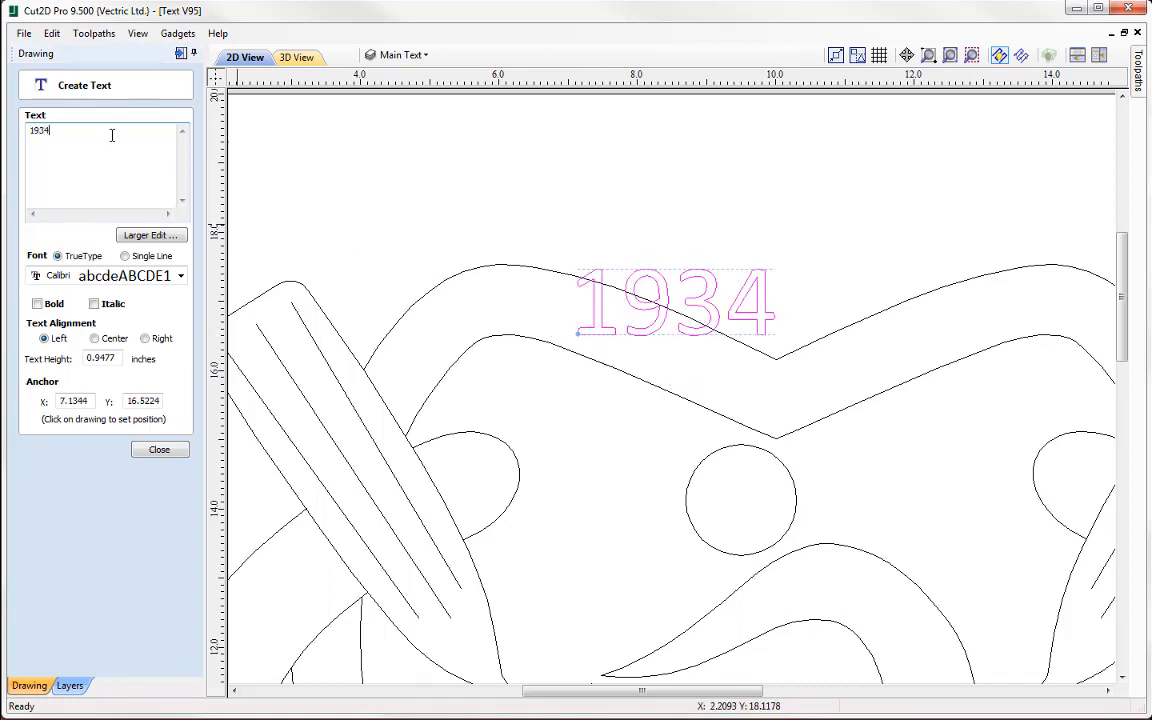
{"action": "left_click_drag", "start_coordinate": [114, 358], "coordinate": [43, 368]}
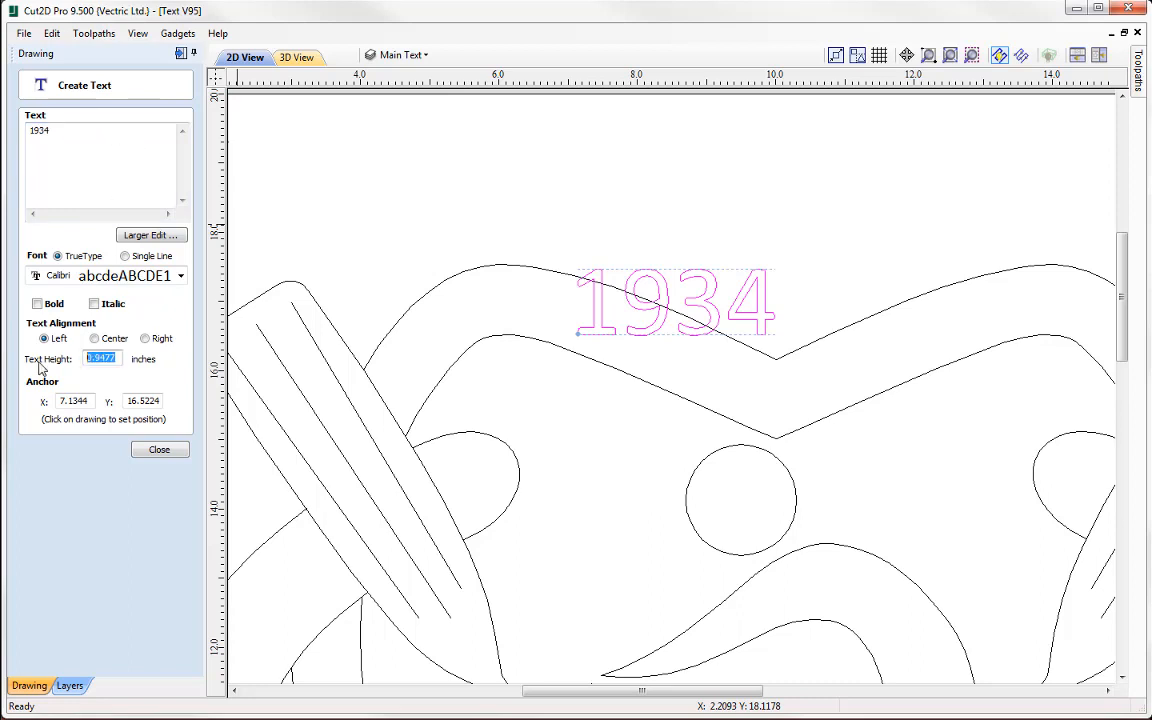
{"action": "type", "text": ".8"}
{"action": "key", "text": "Tab"}
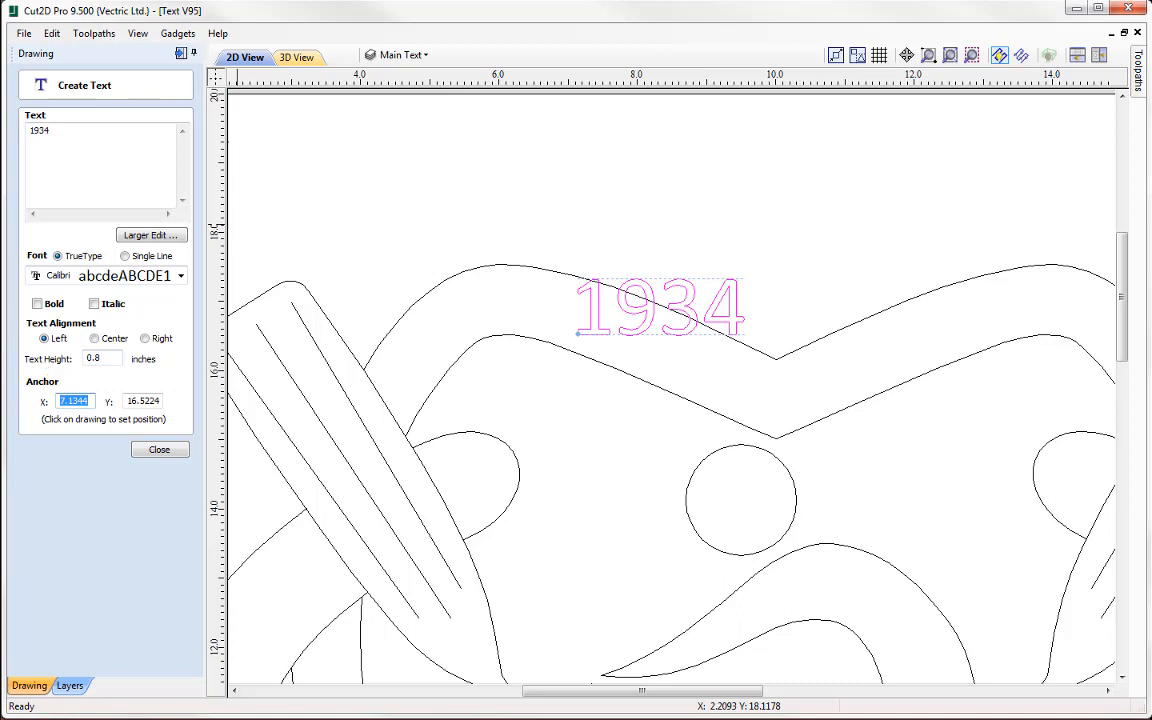
Step: Rotate and move the 1934 text so it sits inside the sloping left half of the crest's top band
{"action": "left_click", "coordinate": [730, 300]}
{"action": "left_click_drag", "start_coordinate": [757, 272], "coordinate": [735, 322]}
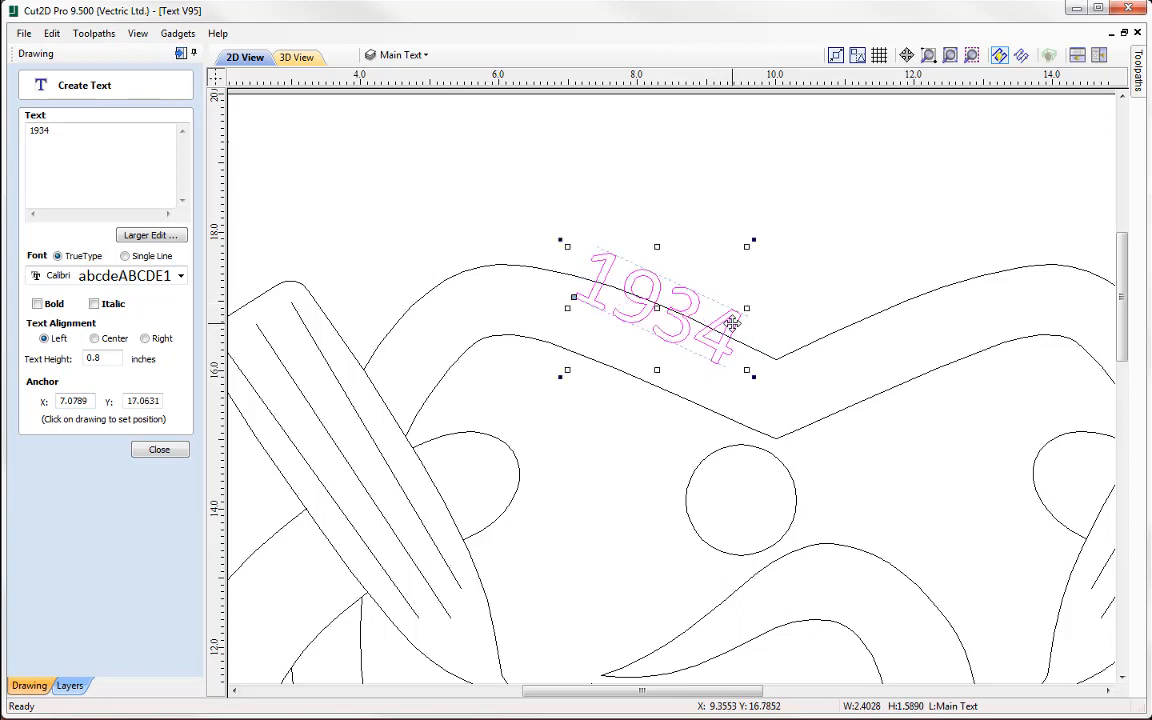
{"action": "left_click", "coordinate": [743, 355]}
{"action": "left_click", "coordinate": [731, 348]}
{"action": "left_click", "coordinate": [731, 344]}
{"action": "left_click_drag", "start_coordinate": [731, 343], "coordinate": [731, 385]}
{"action": "left_click_drag", "start_coordinate": [752, 281], "coordinate": [748, 285]}
{"action": "middle_click_drag", "start_coordinate": [762, 376], "coordinate": [636, 336]}
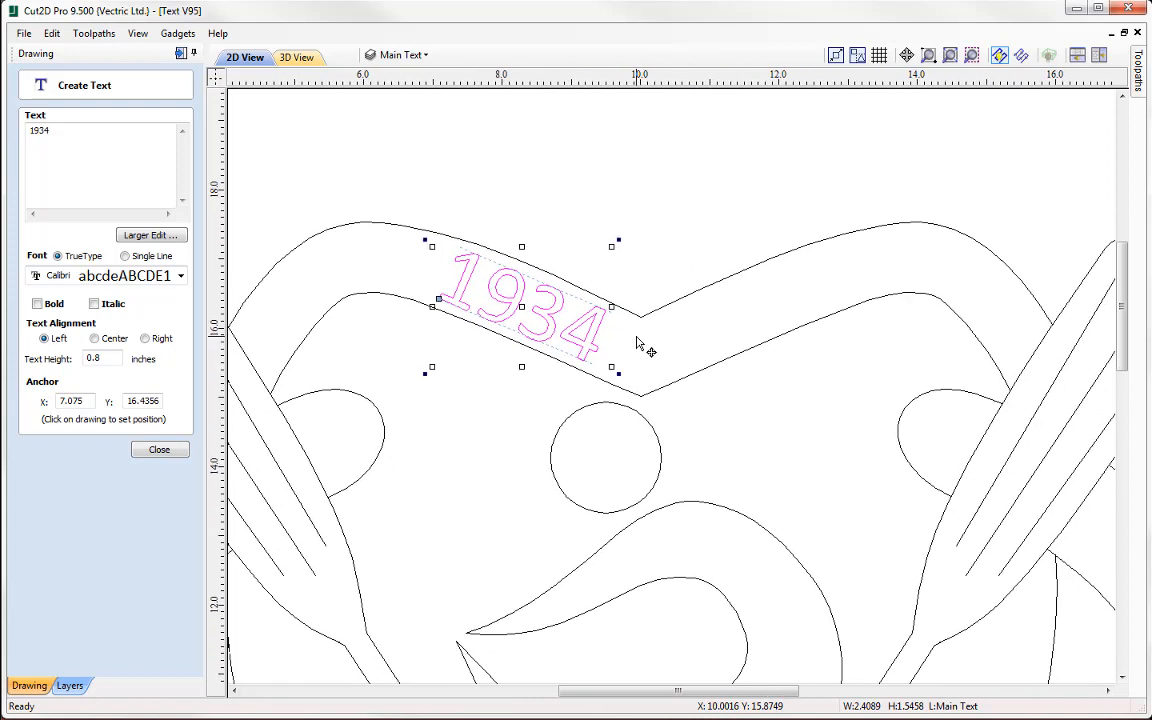
{"action": "left_click", "coordinate": [160, 449]}
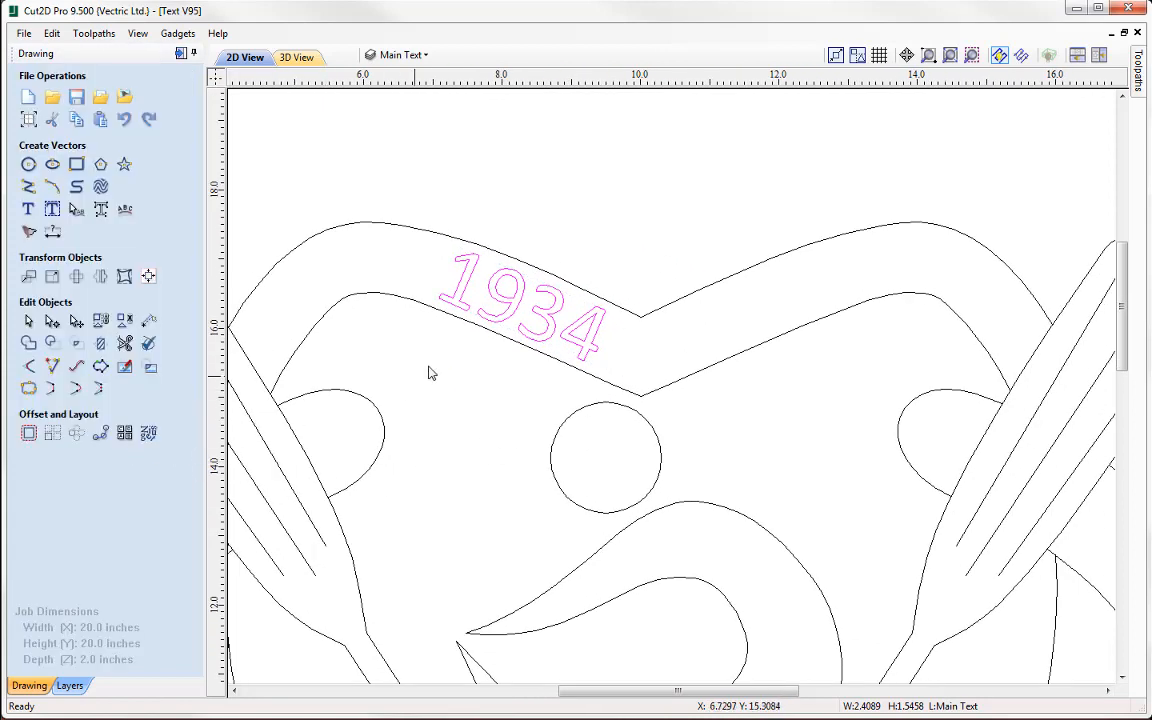
Step: Copy the 1934 text into the right half of the top band, rotated to match its slope, and change the copy's wording to 2018
{"action": "left_click", "coordinate": [557, 340]}
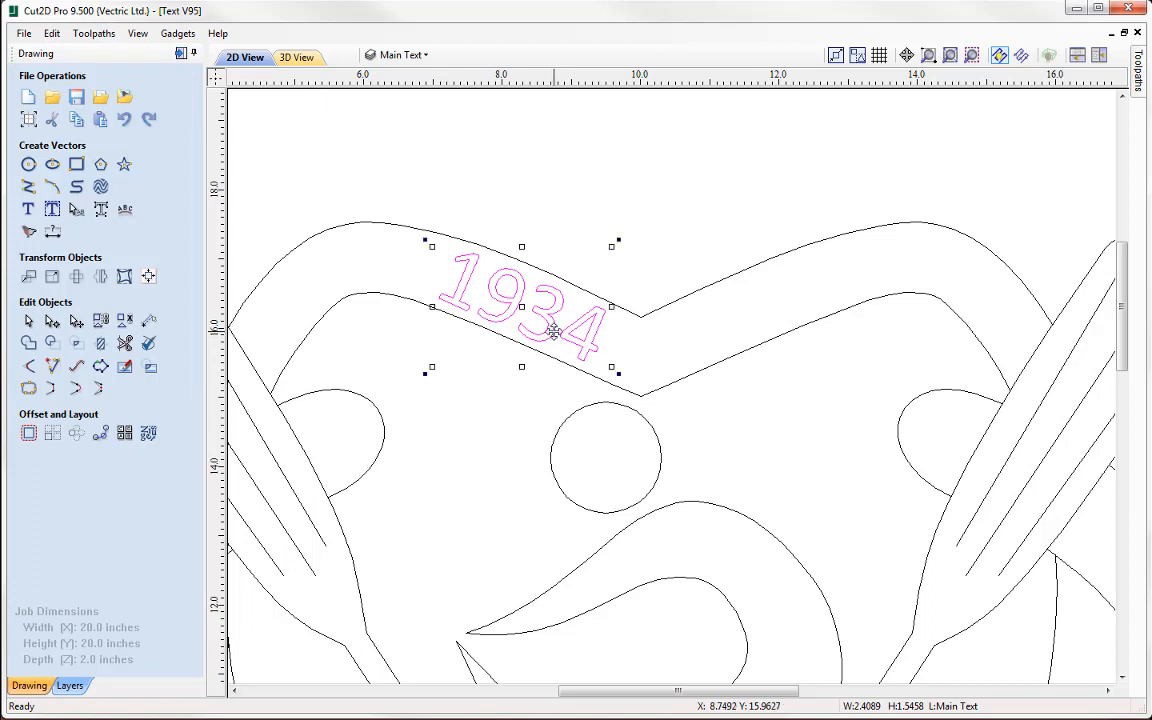
{"action": "mouse_move", "coordinate": [554, 333]}
{"action": "left_mouse_down"}
{"action": "mouse_move", "coordinate": [575, 293]}
{"action": "mouse_move", "coordinate": [812, 298]}
{"action": "left_mouse_up"}
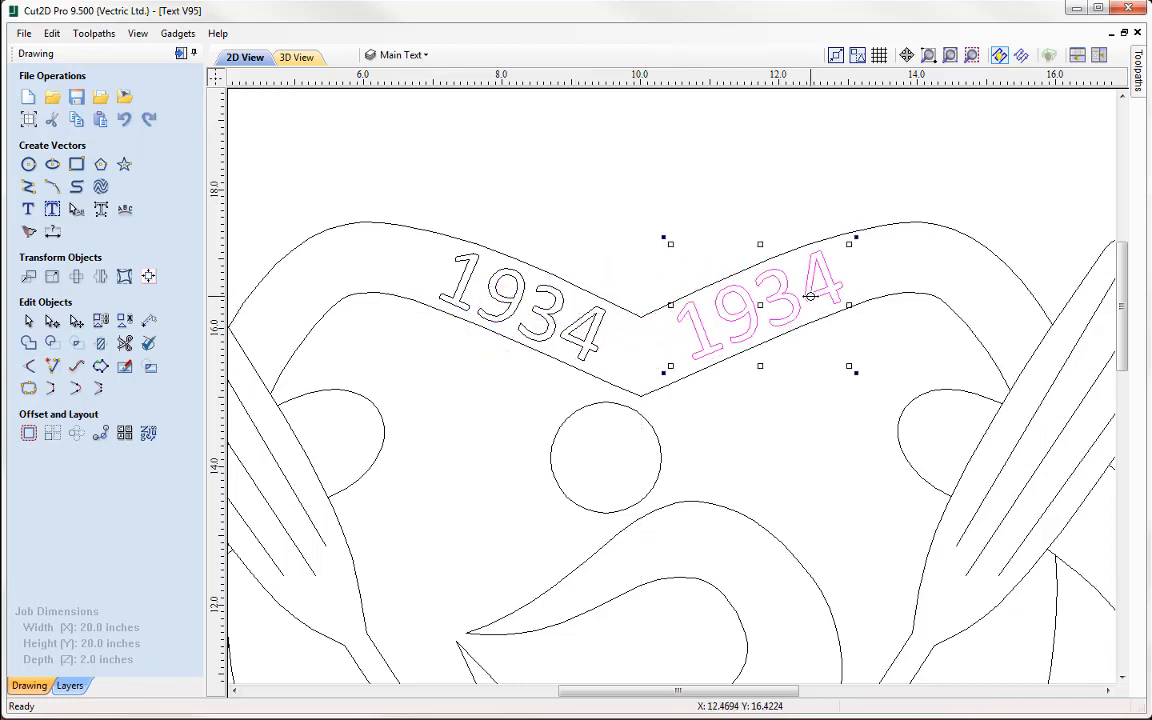
{"action": "left_click", "coordinate": [29, 210]}
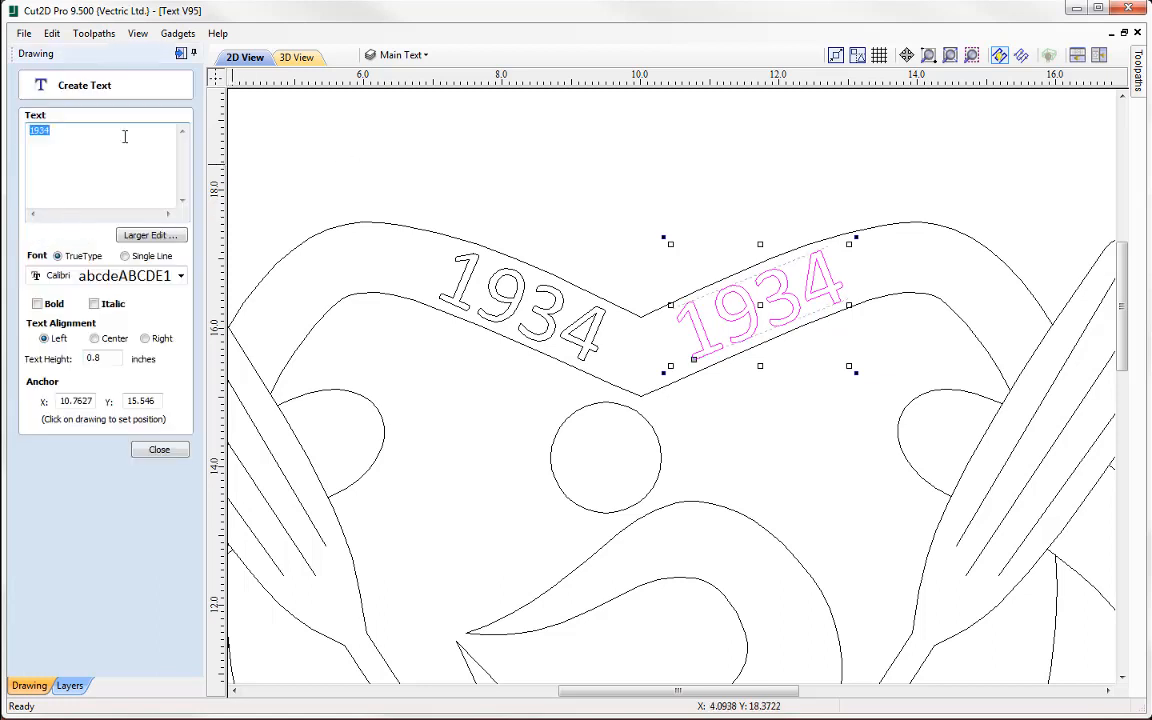
{"action": "type", "text": "2018"}
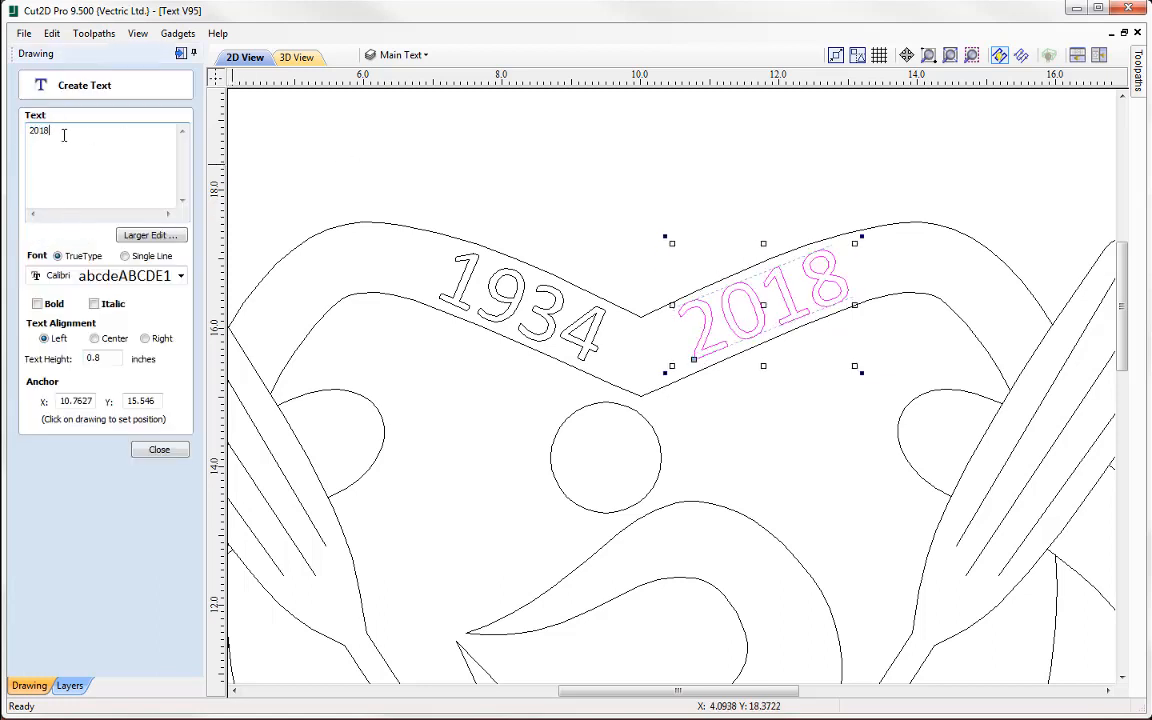
{"action": "left_click", "coordinate": [159, 449]}
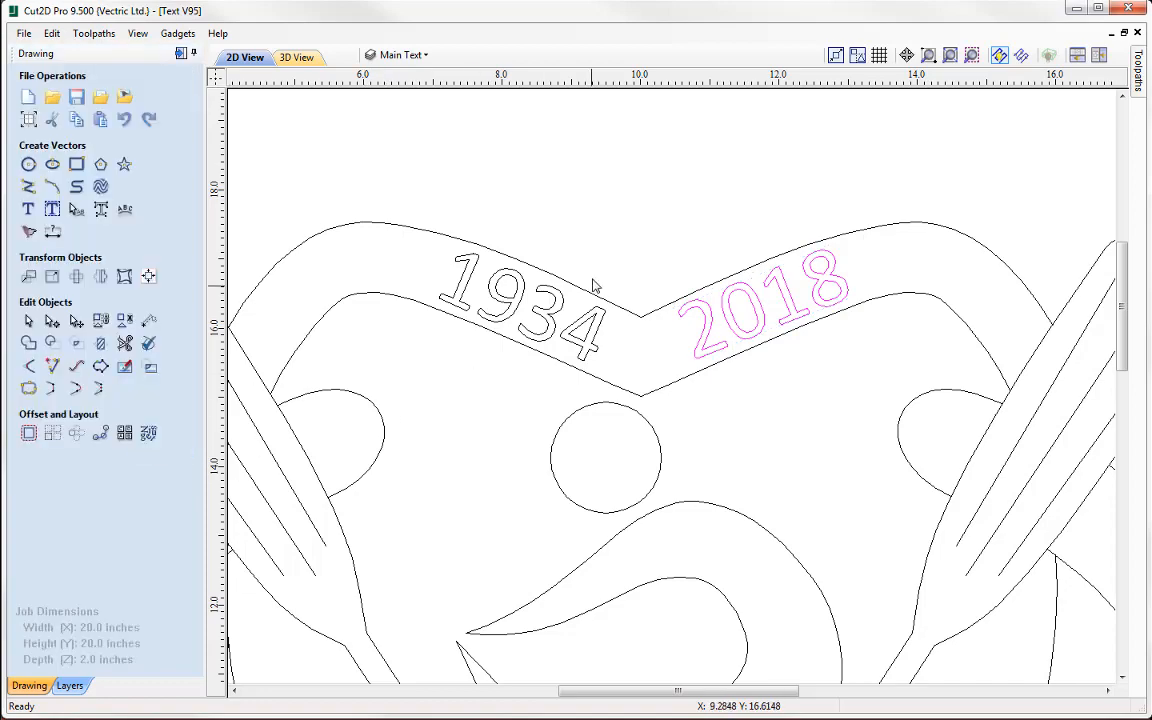
Step: View the whole finished crest and switch back to the PowerPoint slide show
{"action": "scroll", "coordinate": [614, 231], "scroll_direction": "down", "scroll_amount": 6}
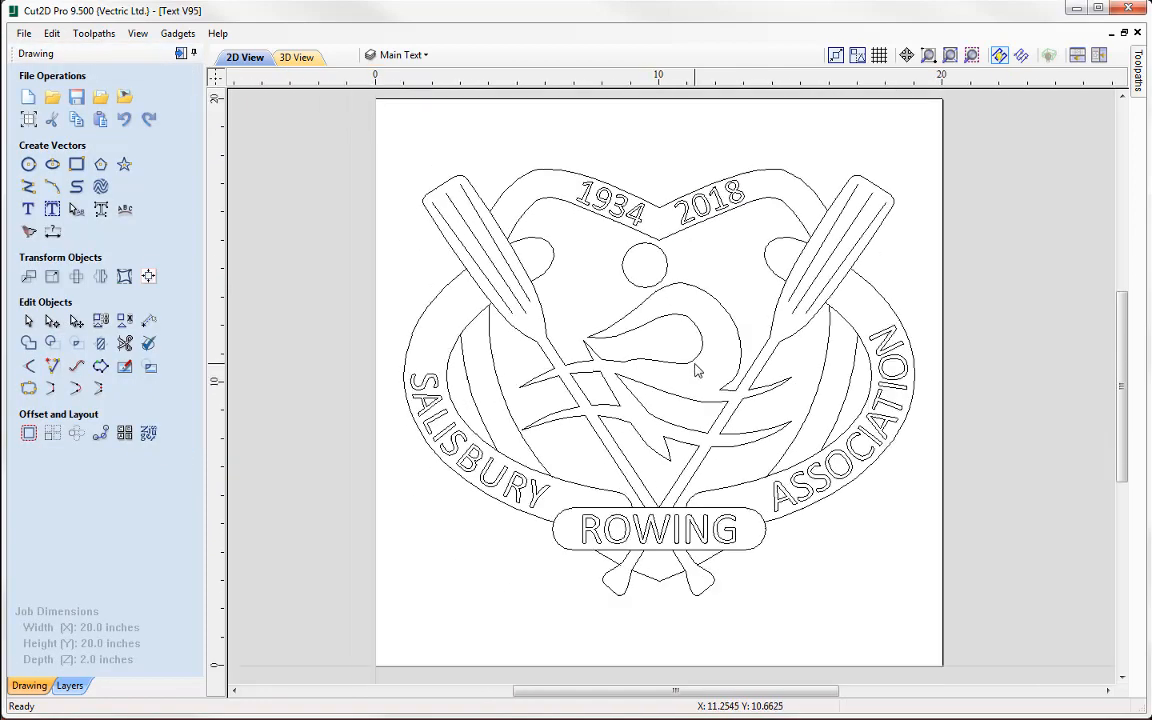
{"action": "middle_click_drag", "start_coordinate": [696, 369], "coordinate": [691, 373]}
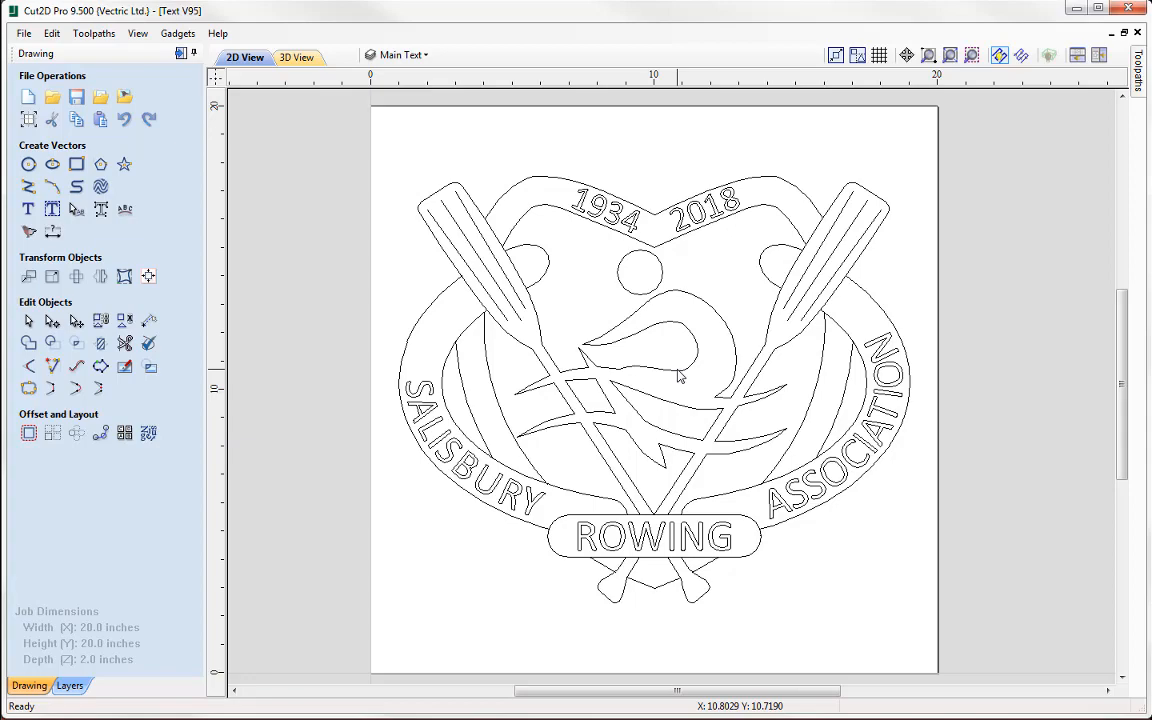
{"action": "left_click", "coordinate": [1076, 8]}
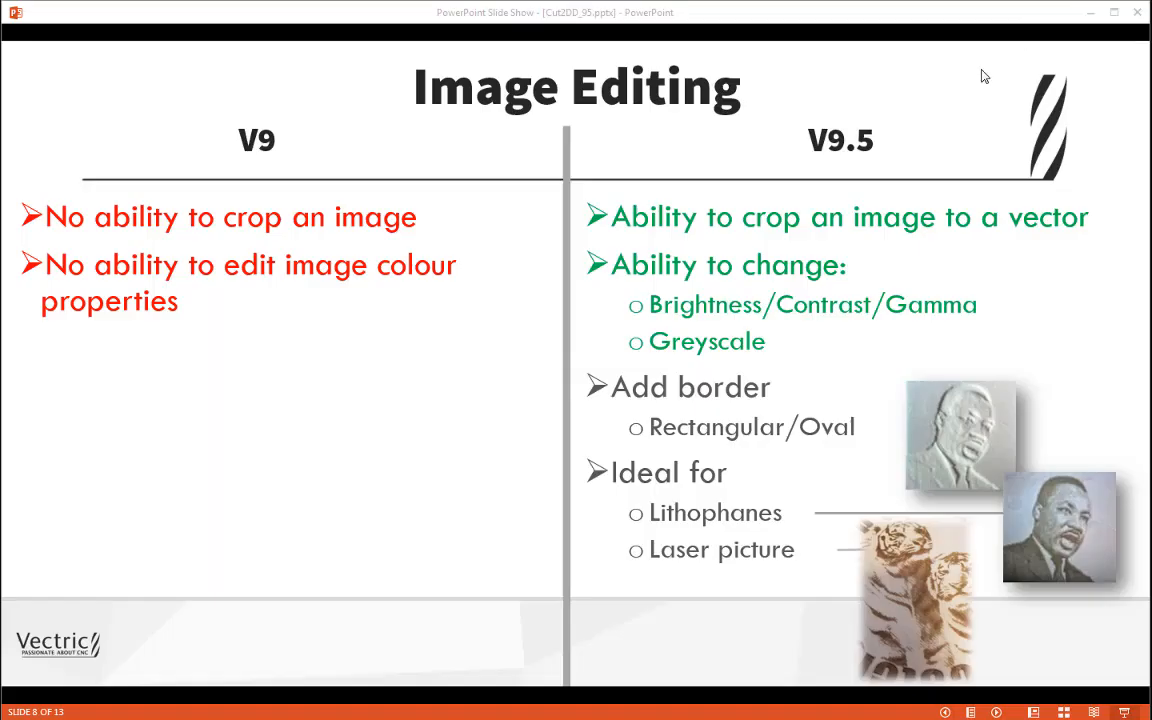
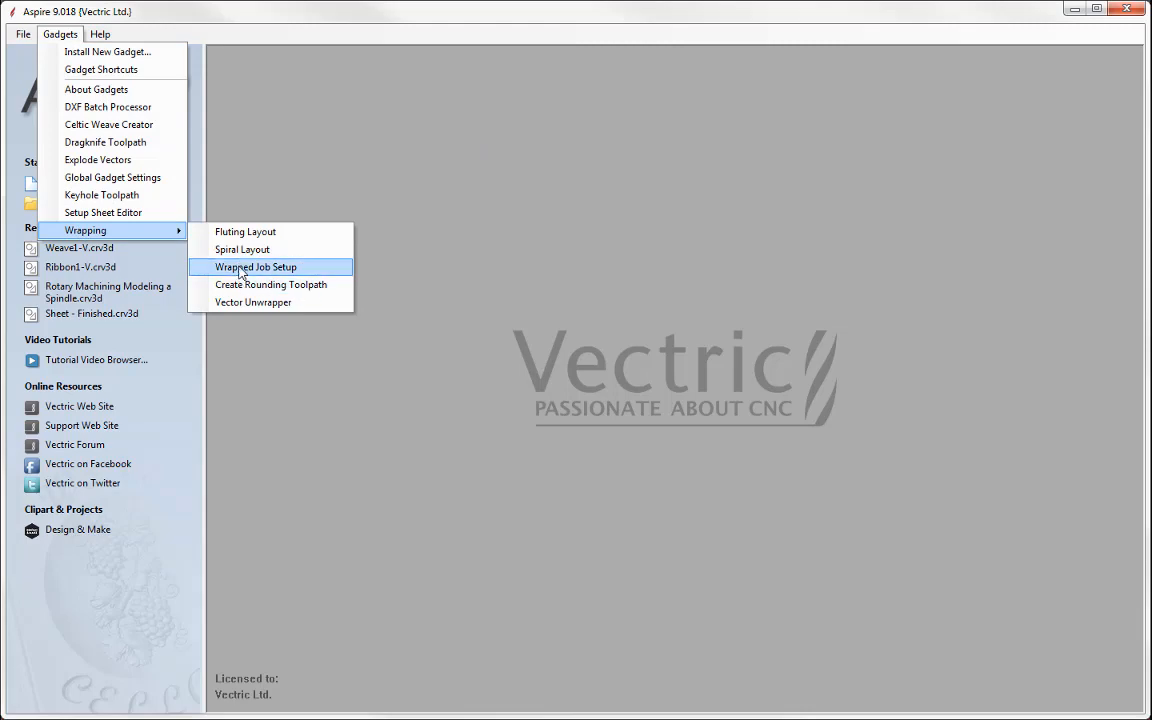
Step: Create a simple cylindrical wrapped job, 25 inches long and 4 inches in diameter, along the Y axis with Z origin on the cylinder axis
{"action": "left_click", "coordinate": [240, 267]}
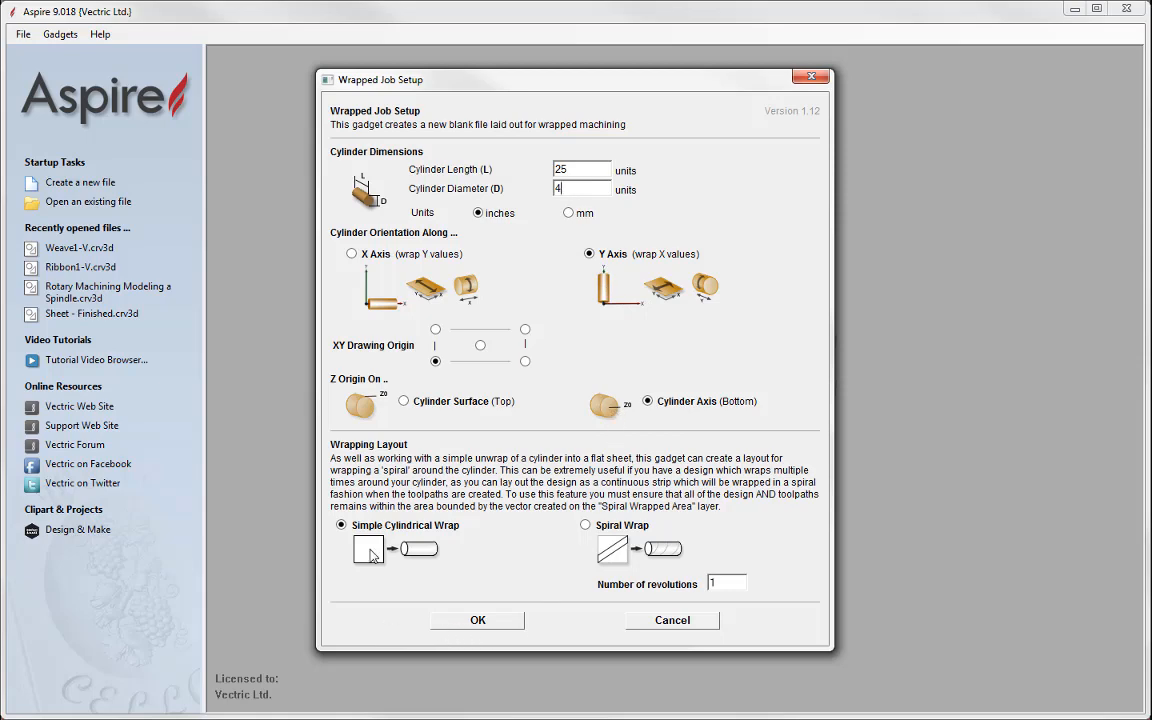
{"action": "left_click", "coordinate": [478, 620]}
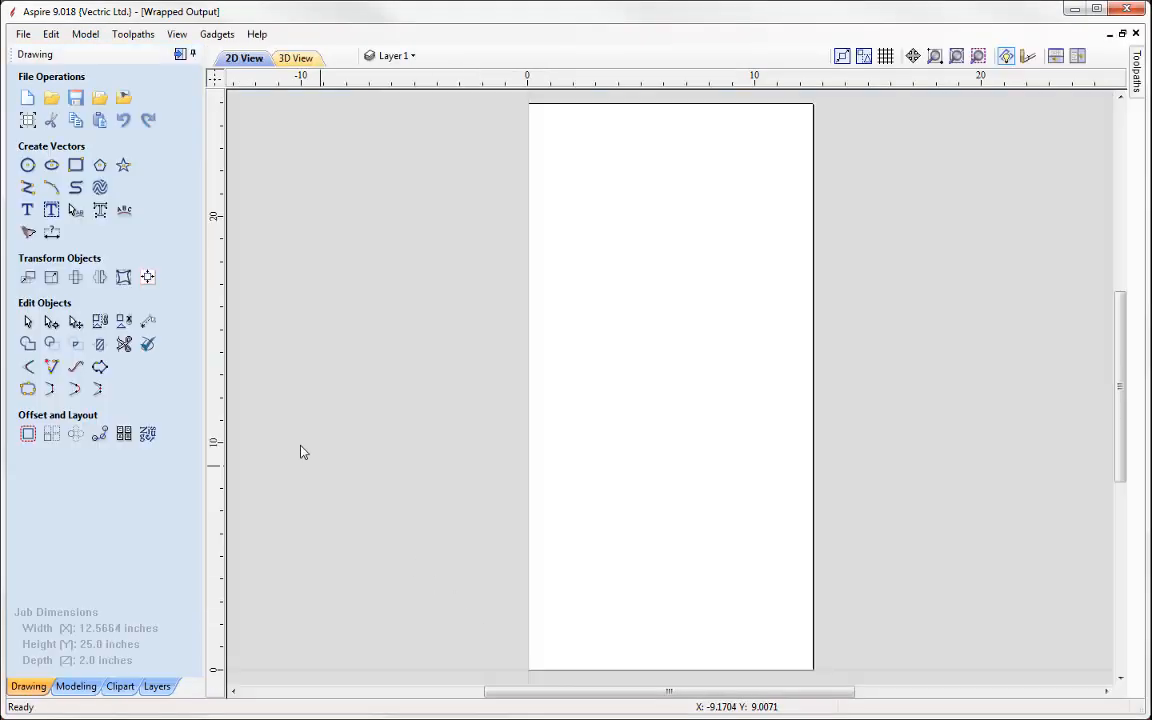
Step: Import the 3D model file table leg.stl into the wrapped job
{"action": "left_click", "coordinate": [76, 688]}
{"action": "left_click", "coordinate": [27, 120]}
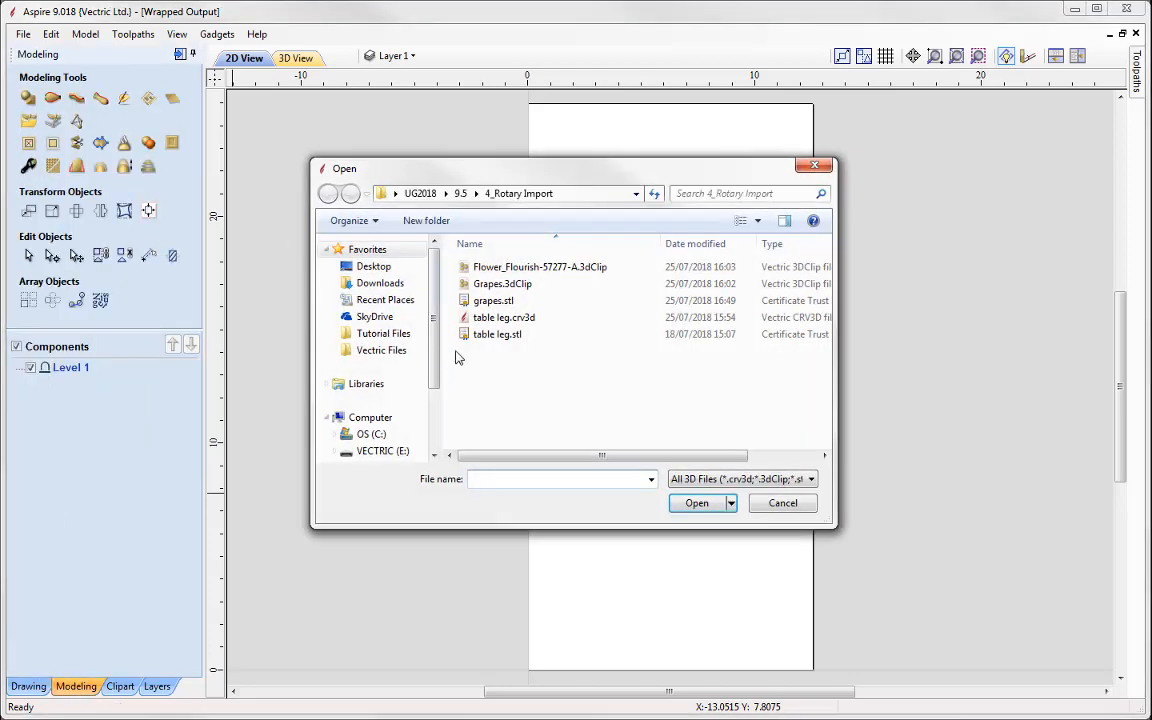
{"action": "left_click", "coordinate": [497, 334]}
{"action": "left_click", "coordinate": [696, 503]}
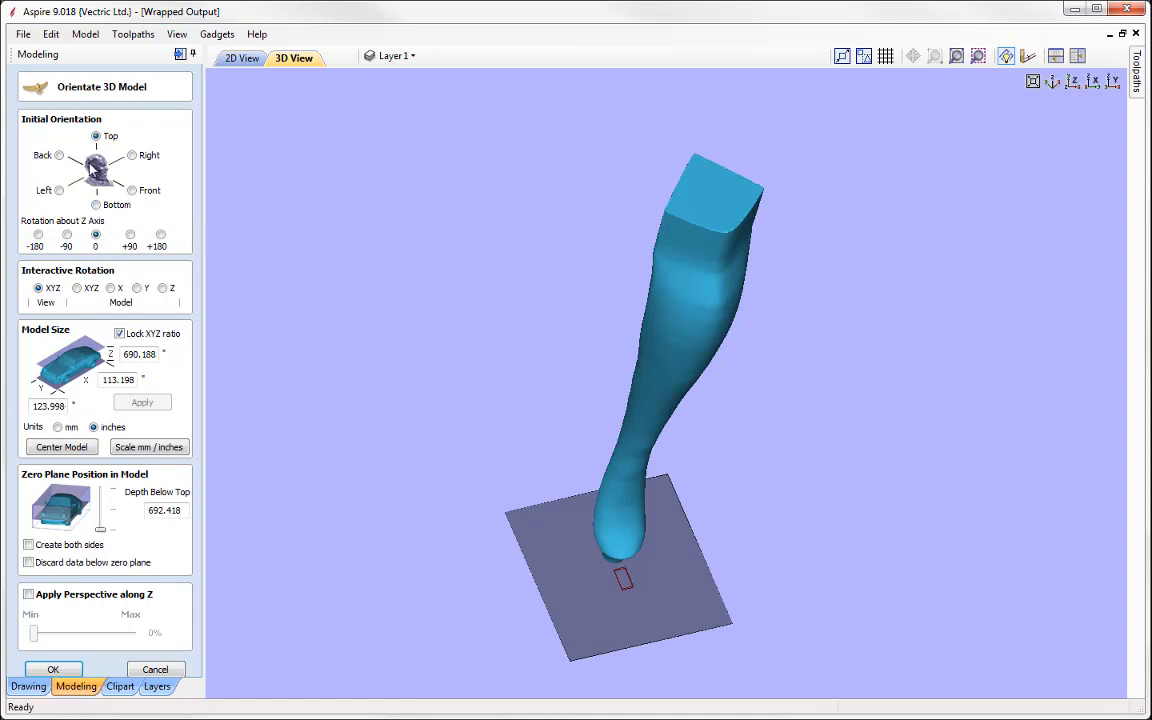
Step: Compare the Back, Front and Left initial orientations for the table leg and settle on Back so it lies along the job
{"action": "left_click", "coordinate": [59, 155]}
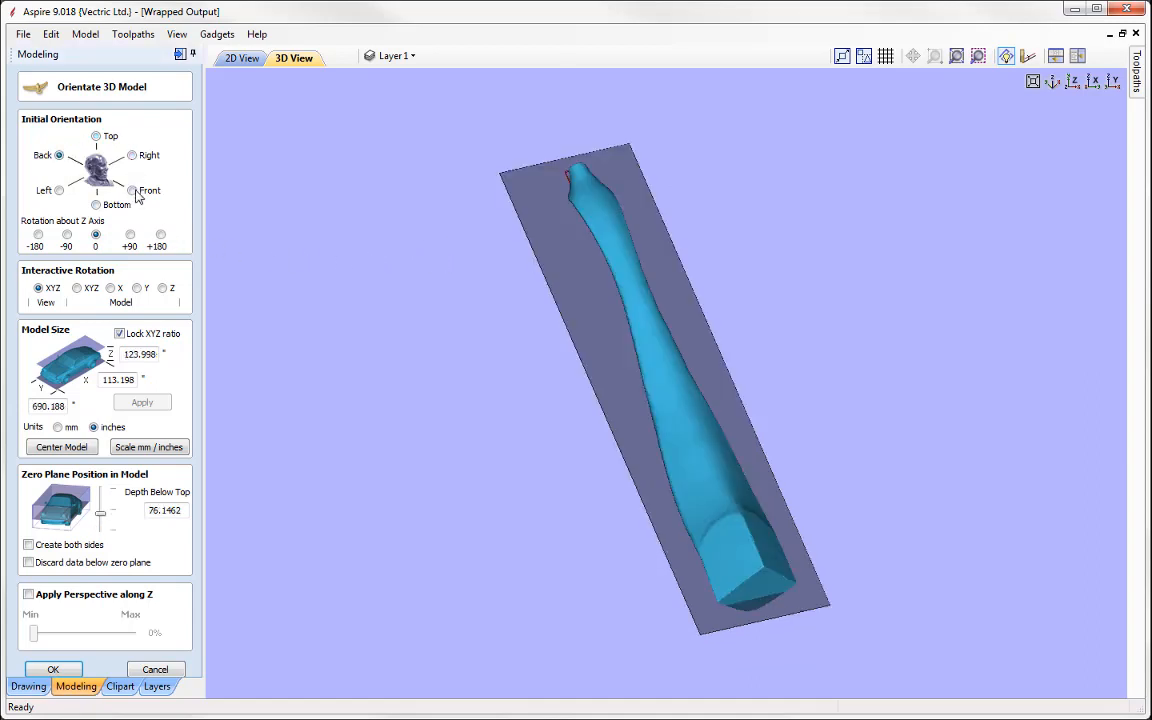
{"action": "left_click", "coordinate": [132, 190]}
{"action": "left_click", "coordinate": [59, 190]}
{"action": "left_click", "coordinate": [59, 156]}
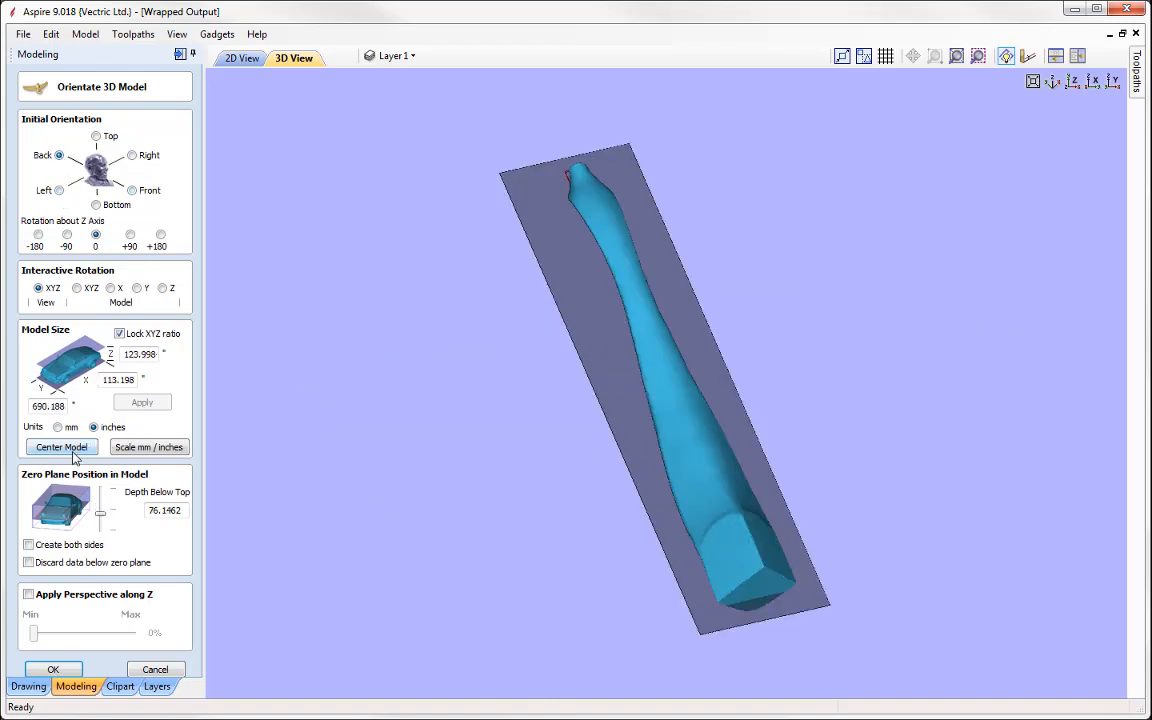
{"action": "left_click_drag", "start_coordinate": [567, 586], "coordinate": [446, 351]}
{"action": "scroll", "coordinate": [418, 320], "scroll_direction": "up", "scroll_amount": 2}
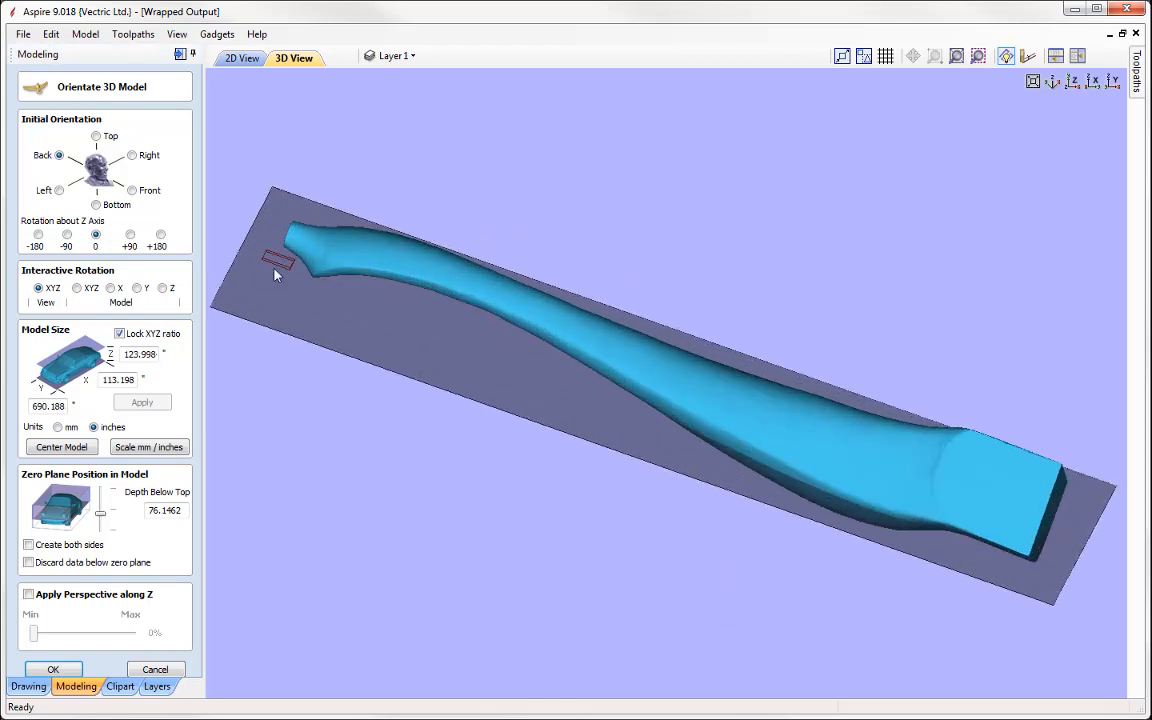
{"action": "scroll", "coordinate": [396, 355], "scroll_direction": "down", "scroll_amount": 2}
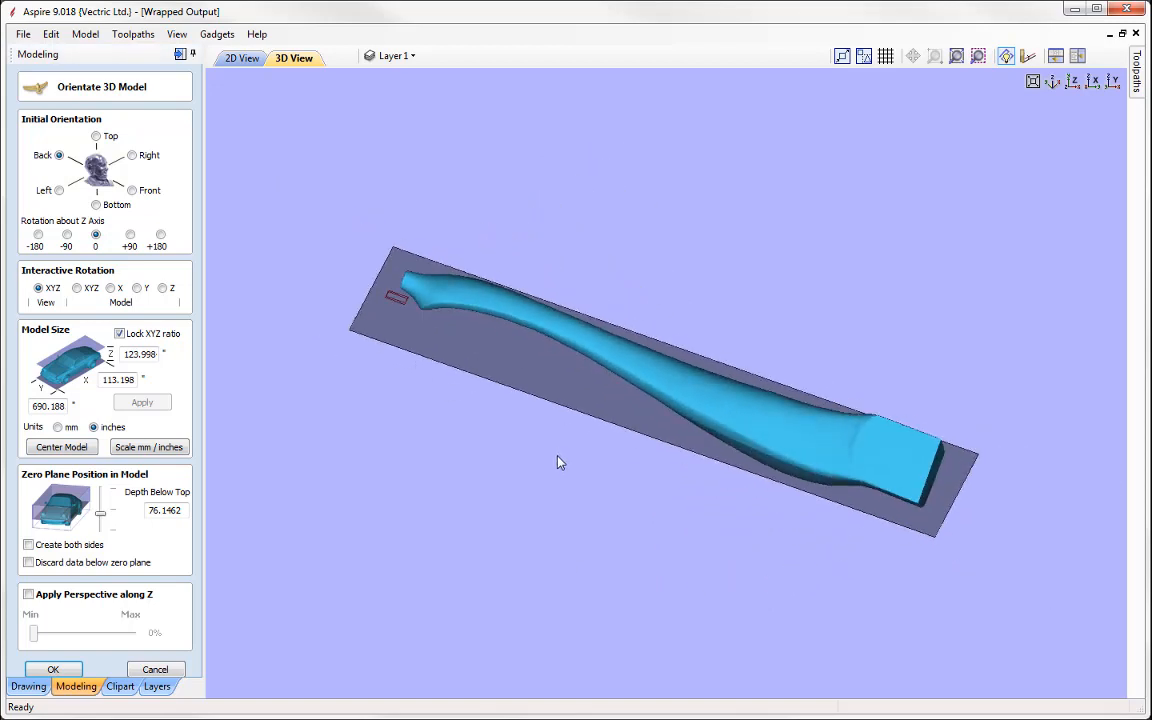
Step: Rescale the table leg from millimetres to inches and center it in the job
{"action": "left_click", "coordinate": [160, 452]}
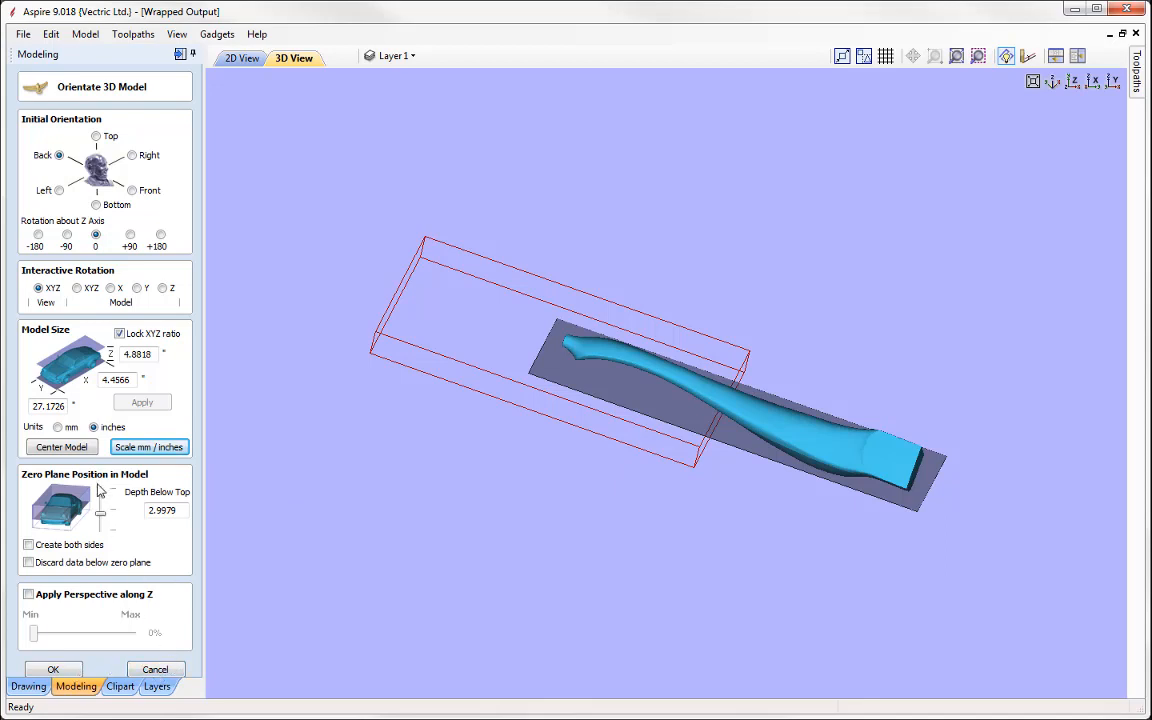
{"action": "left_click", "coordinate": [61, 447]}
{"action": "middle_click_drag", "start_coordinate": [431, 408], "coordinate": [386, 434]}
Step: Resize the table leg to 16 inches in Y with the XYZ ratio locked
{"action": "double_click", "coordinate": [60, 405]}
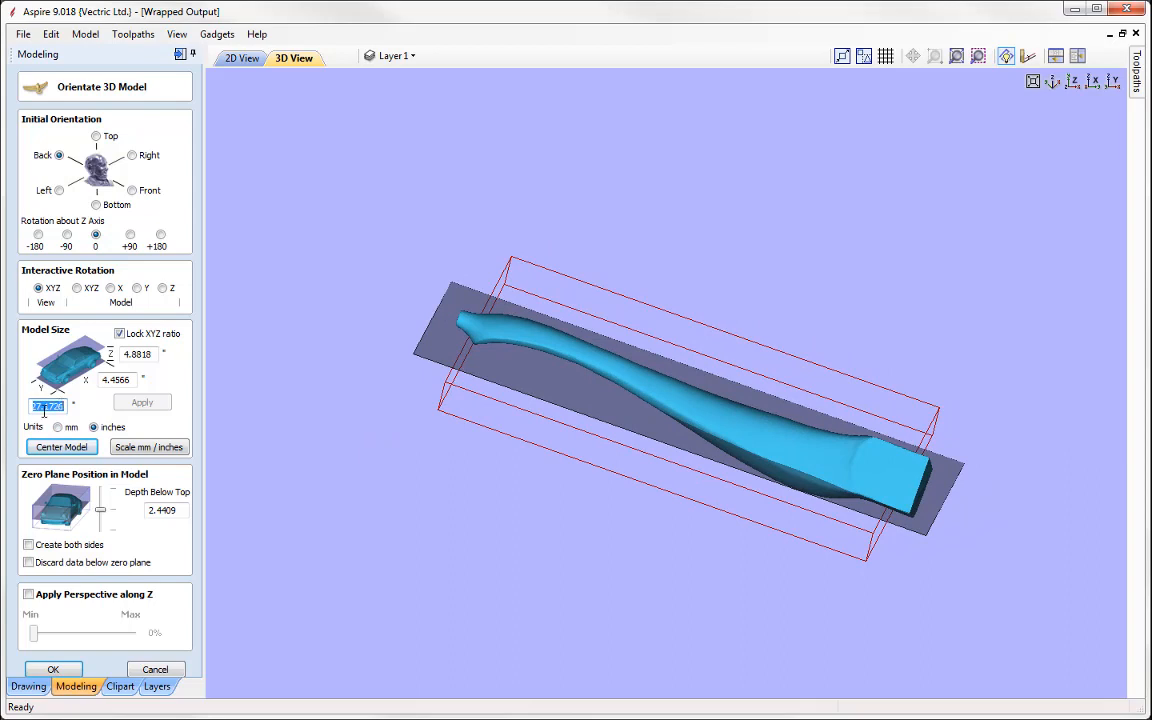
{"action": "type", "text": "16"}
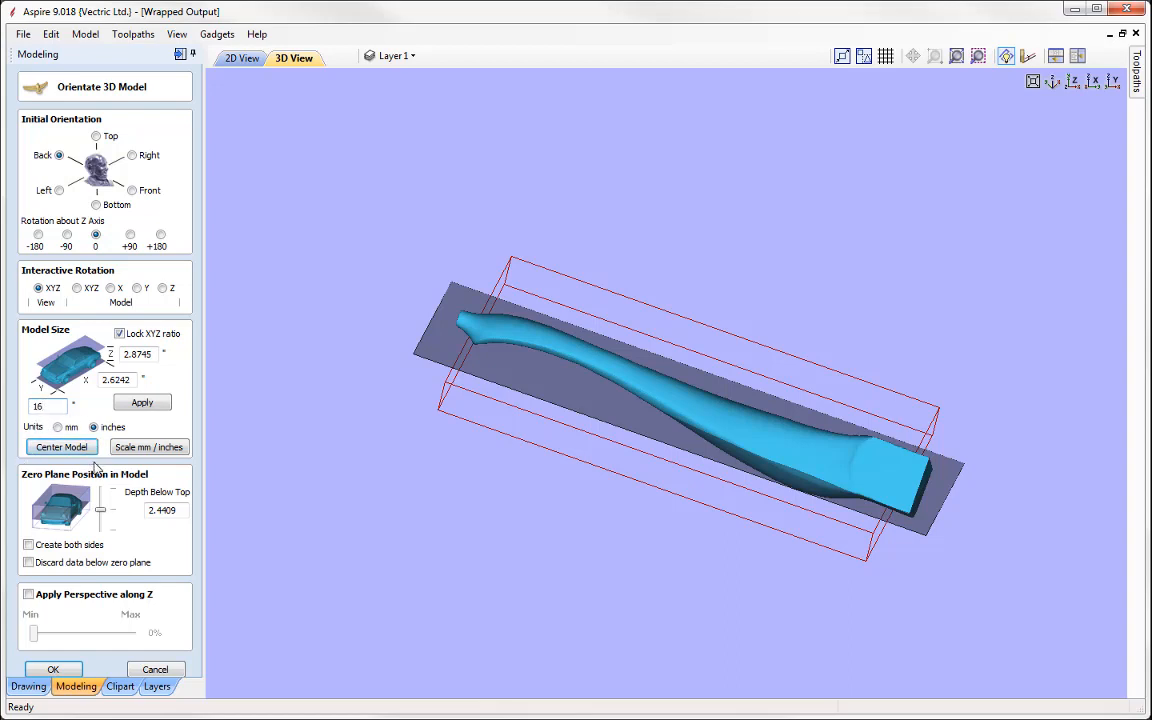
{"action": "left_click", "coordinate": [141, 404]}
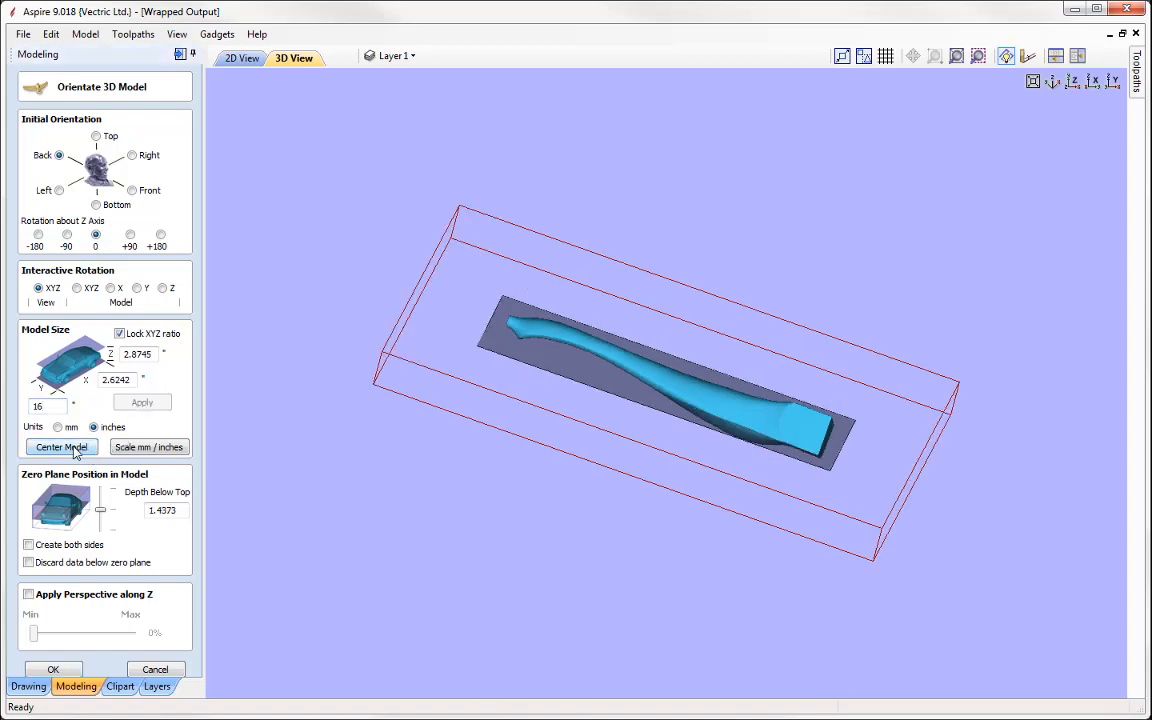
Step: In the side view, set the zero plane 0.9486 inches below the model's top and create the component with the model unwrapped
{"action": "left_click", "coordinate": [1092, 82]}
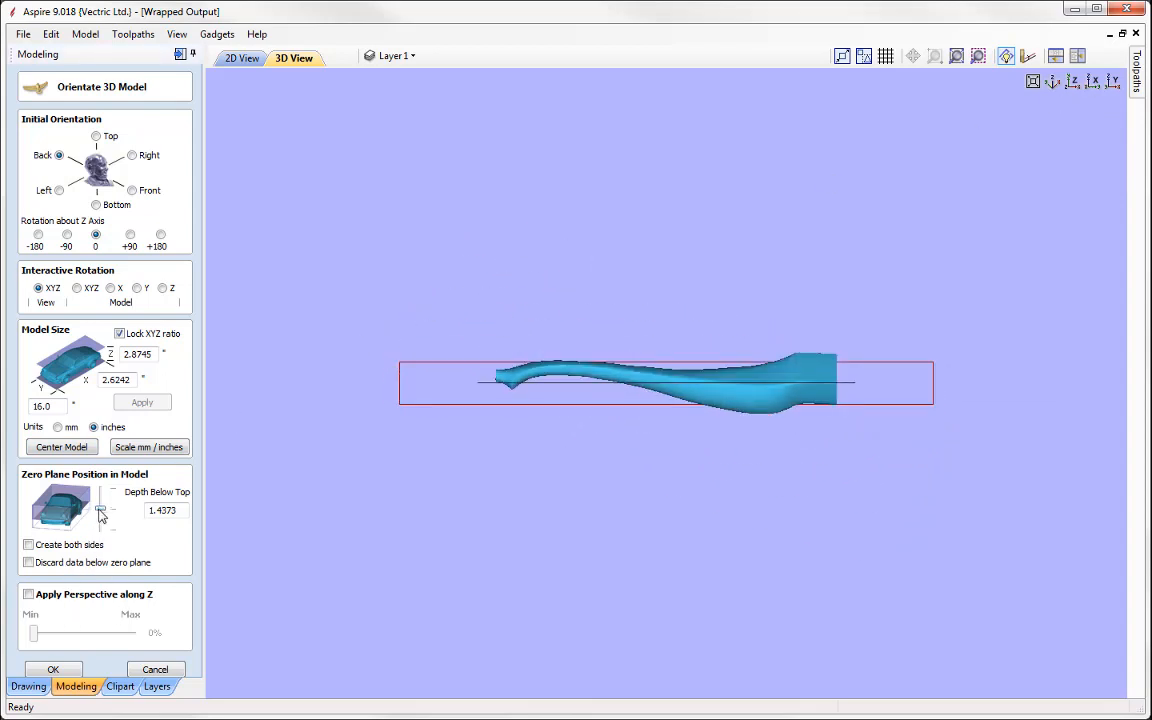
{"action": "left_click_drag", "start_coordinate": [100, 513], "coordinate": [101, 510]}
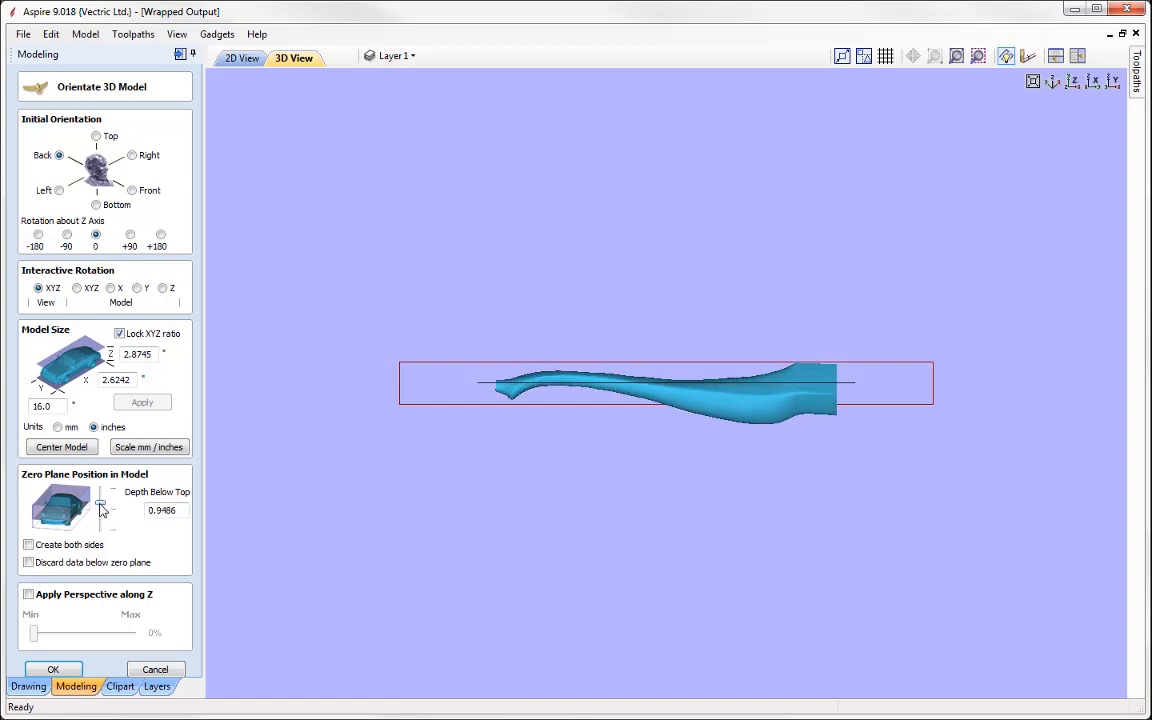
{"action": "left_click", "coordinate": [54, 669]}
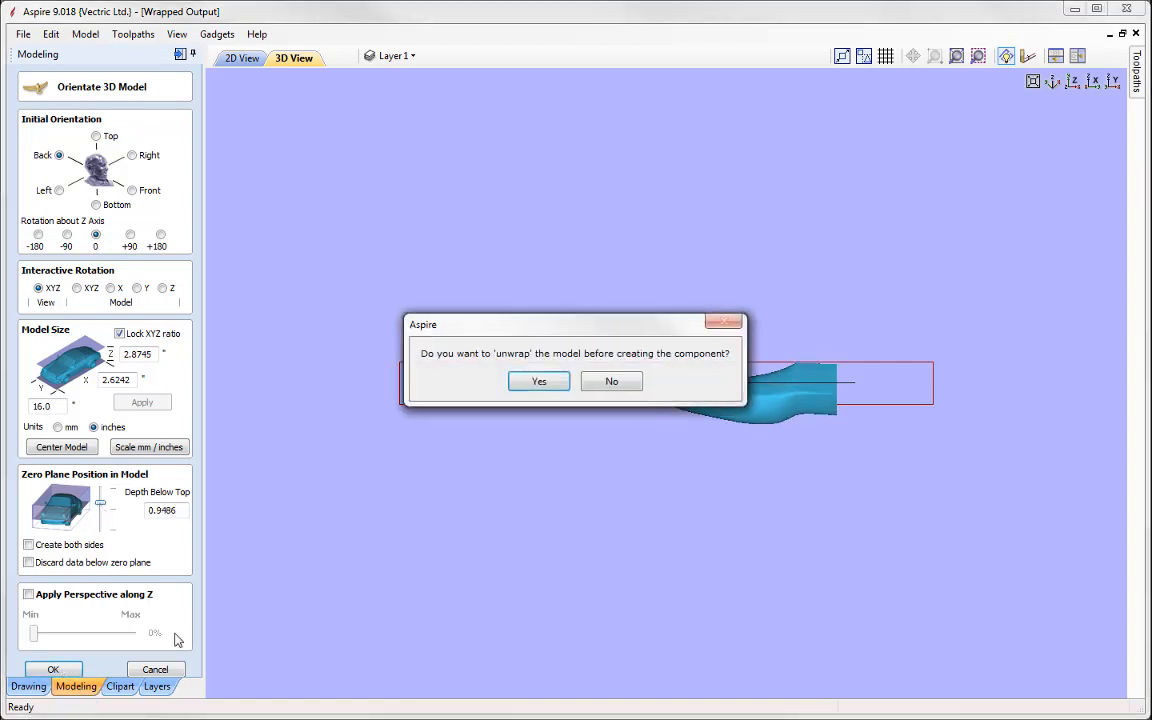
{"action": "left_click", "coordinate": [539, 382]}
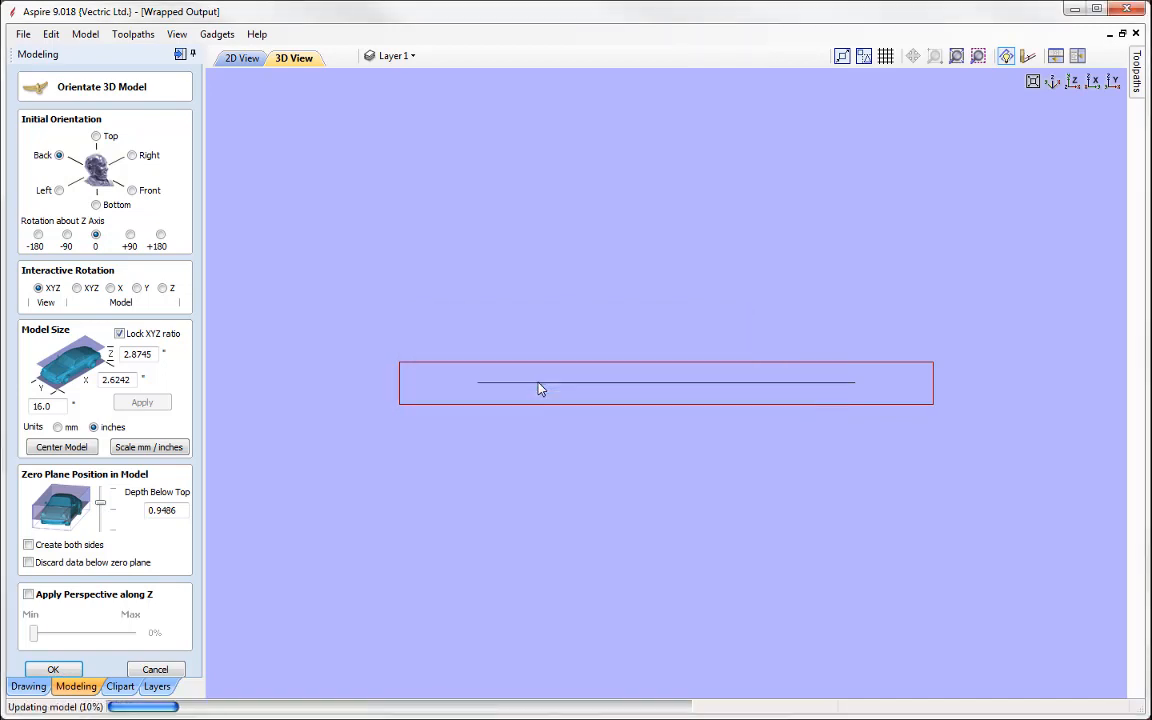
Step: Change the job's material appearance from a solid color to Beech Light in the job setup
{"action": "left_click_drag", "start_coordinate": [540, 391], "coordinate": [710, 504]}
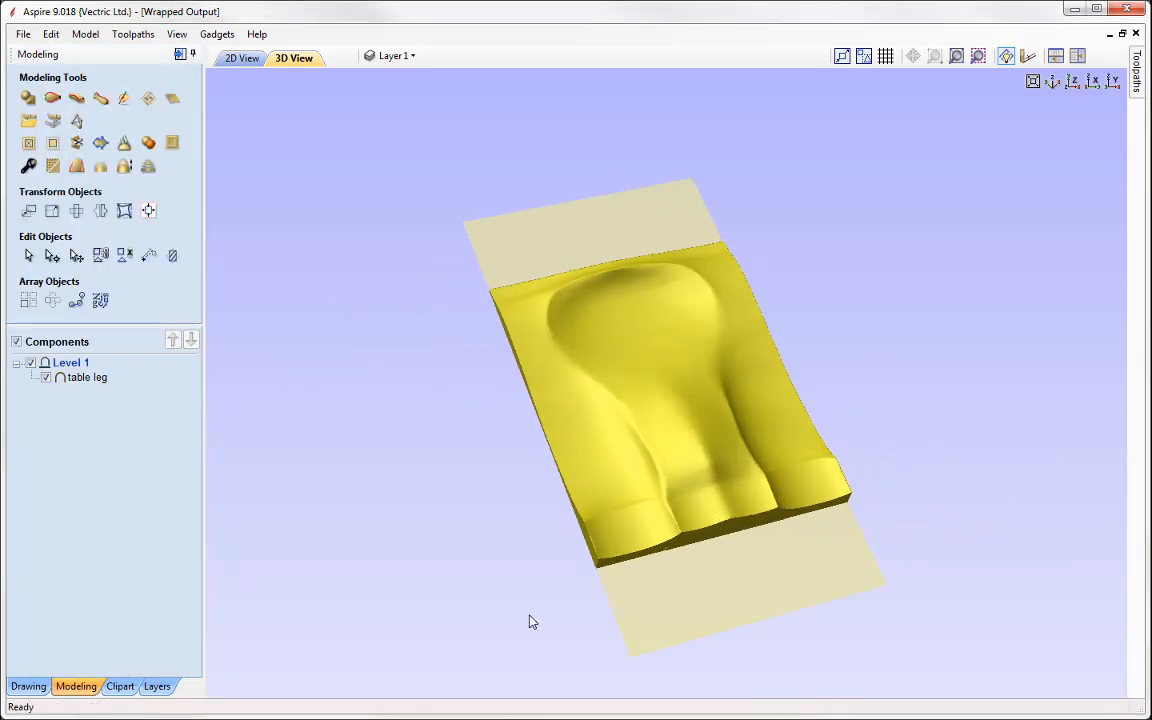
{"action": "left_click_drag", "start_coordinate": [530, 620], "coordinate": [409, 517]}
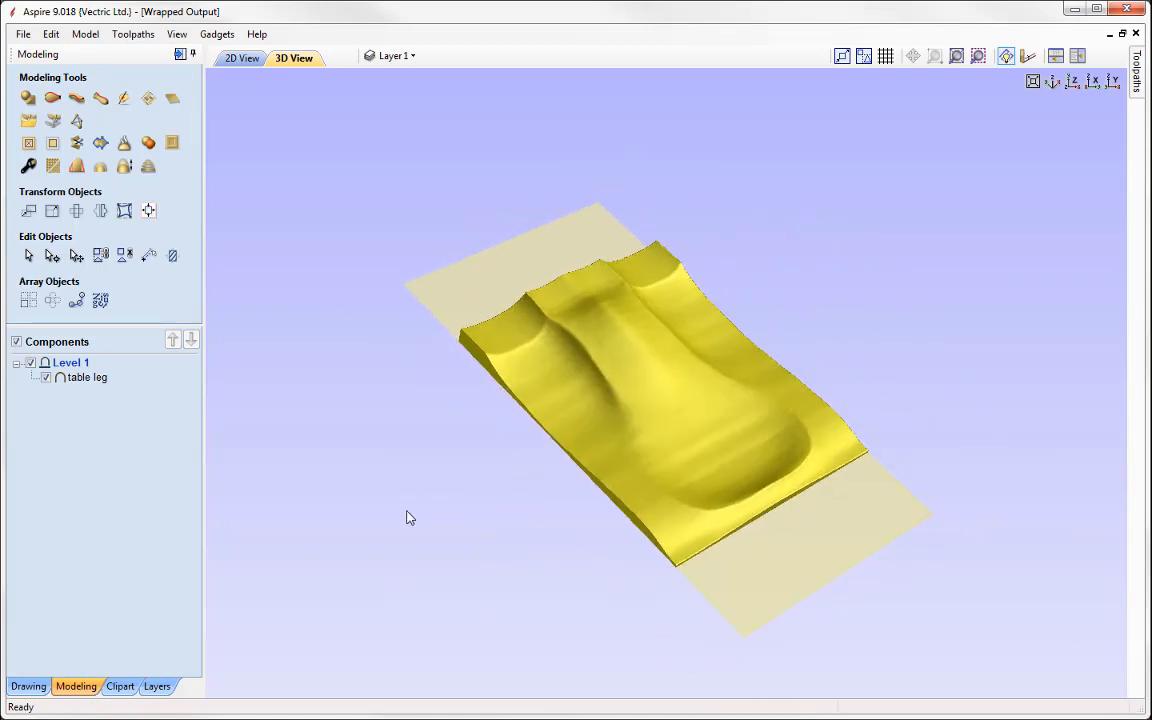
{"action": "left_click", "coordinate": [30, 686]}
{"action": "left_click", "coordinate": [26, 117]}
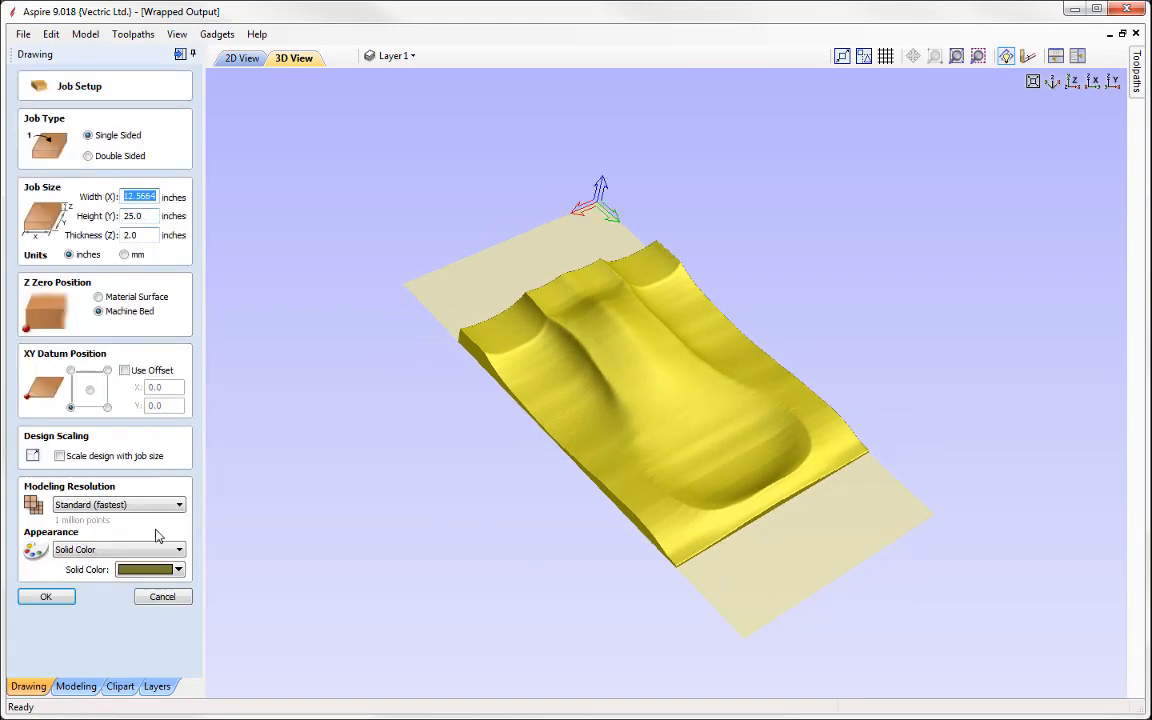
{"action": "left_click", "coordinate": [177, 551]}
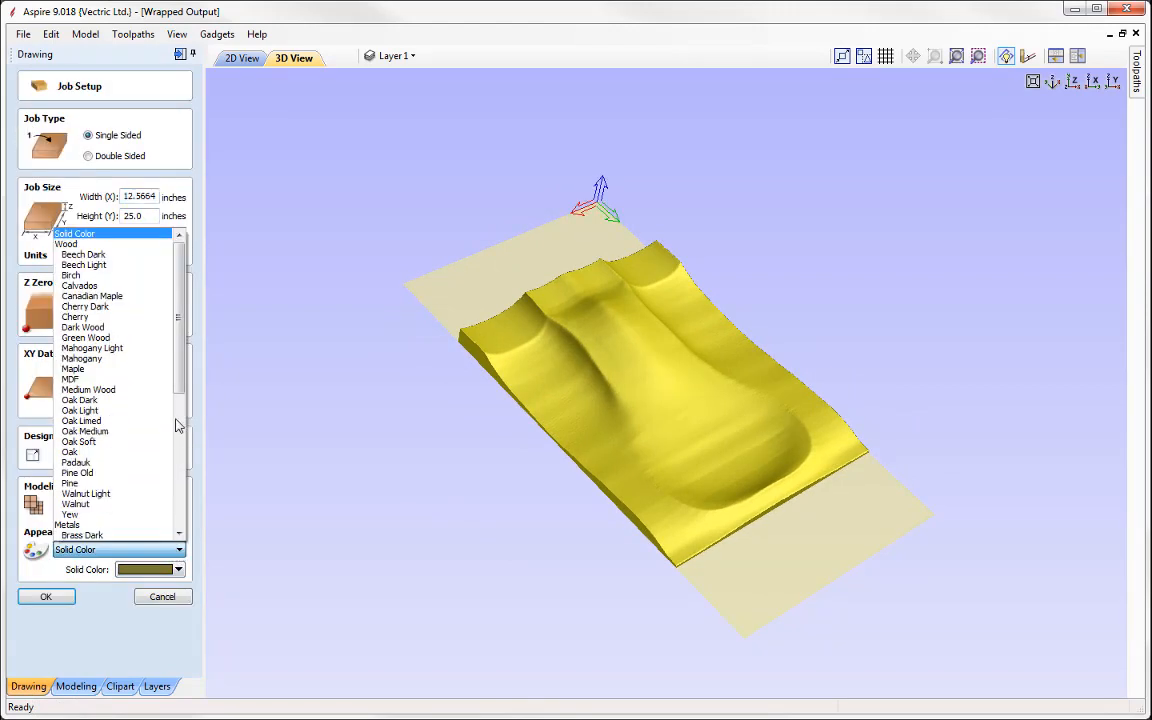
{"action": "left_click", "coordinate": [100, 260]}
{"action": "left_click", "coordinate": [45, 597]}
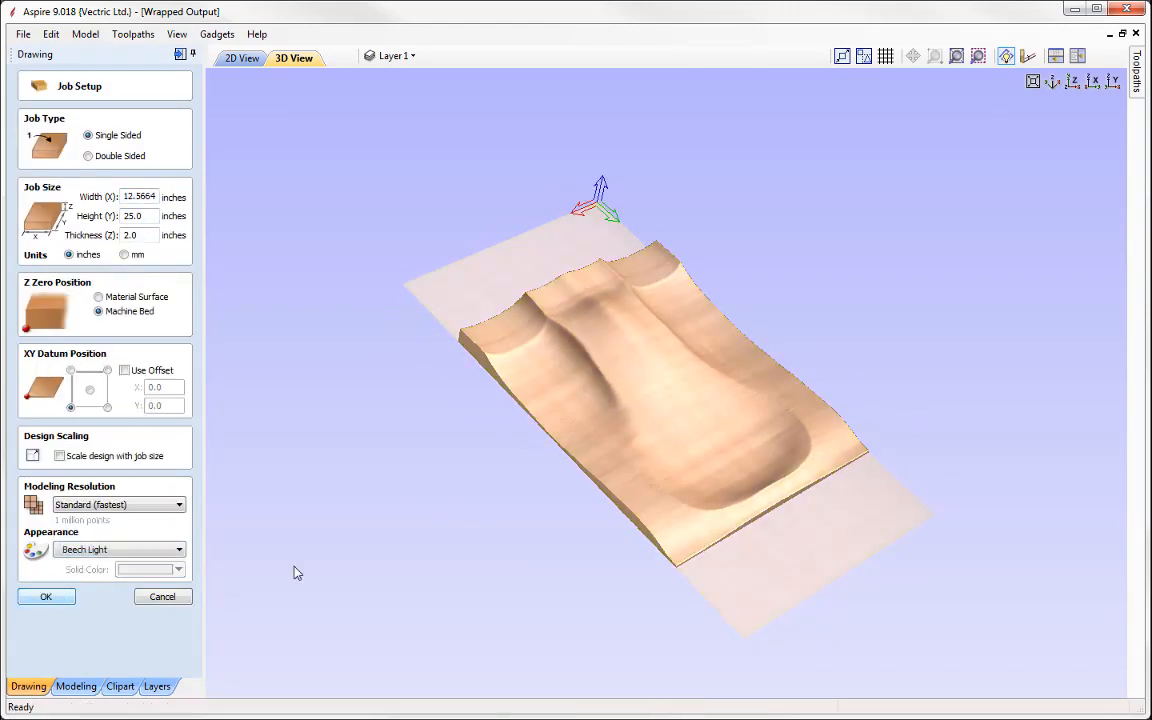
Step: Wrap the model's X values around the Y axis and inspect the table leg in its rotary form
{"action": "mouse_move", "coordinate": [566, 360]}
{"action": "left_mouse_down"}
{"action": "mouse_move", "coordinate": [506, 386]}
{"action": "mouse_move", "coordinate": [505, 365]}
{"action": "left_mouse_up"}
{"action": "scroll", "coordinate": [505, 364], "scroll_direction": "up", "scroll_amount": 2}
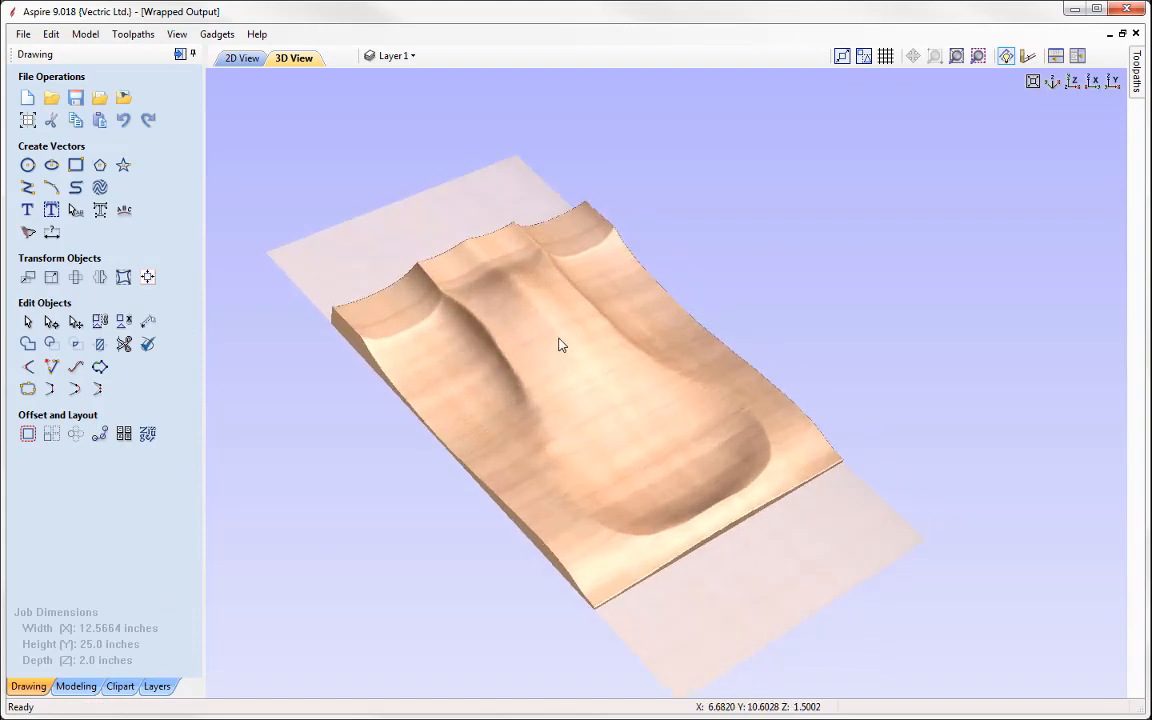
{"action": "left_click_drag", "start_coordinate": [576, 386], "coordinate": [568, 404]}
{"action": "left_click_drag", "start_coordinate": [471, 240], "coordinate": [193, 165]}
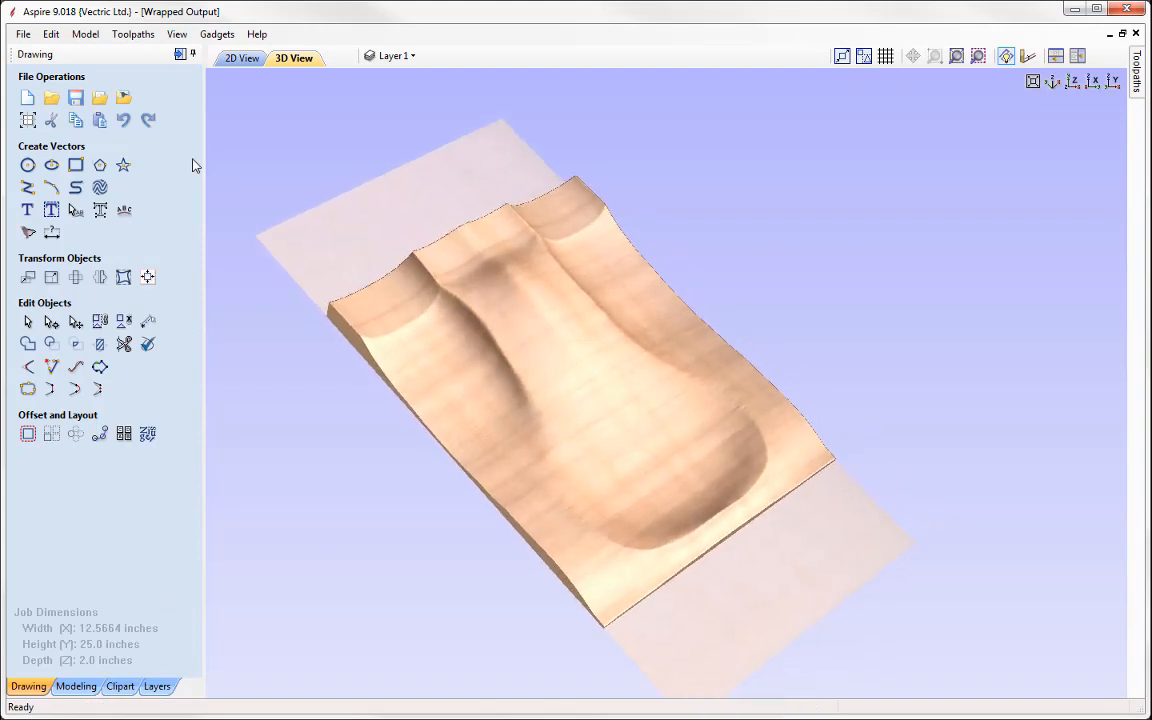
{"action": "left_click", "coordinate": [133, 34]}
{"action": "mouse_move", "coordinate": [145, 104]}
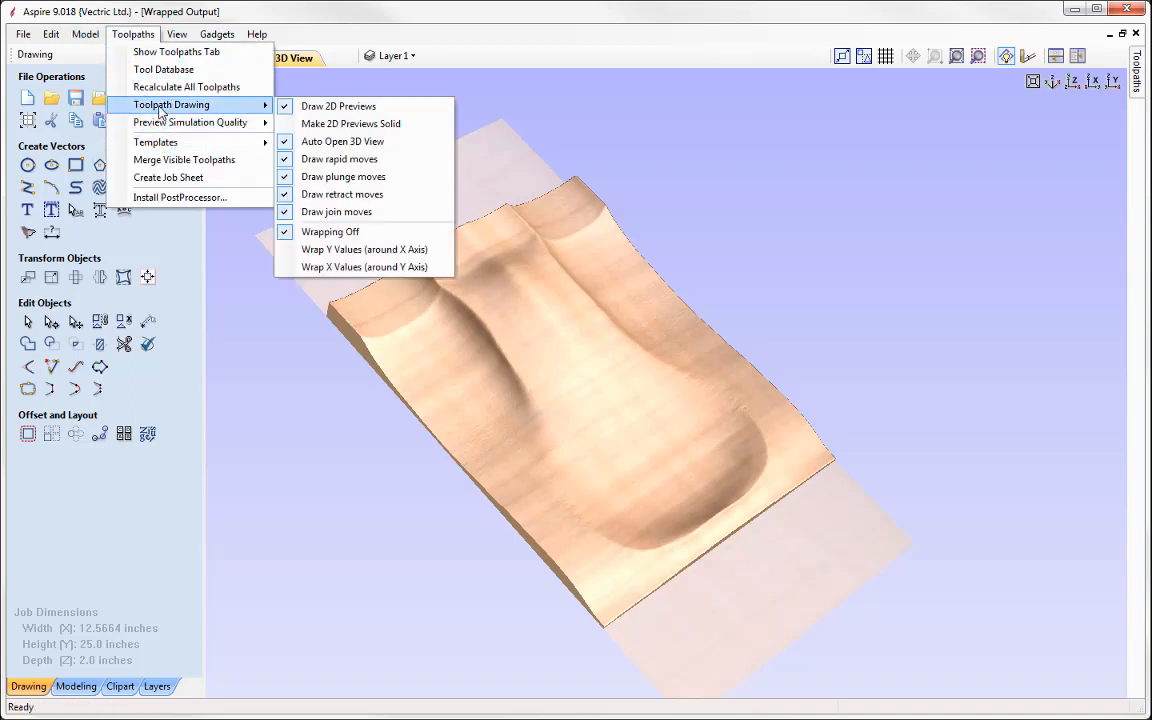
{"action": "left_click", "coordinate": [413, 268]}
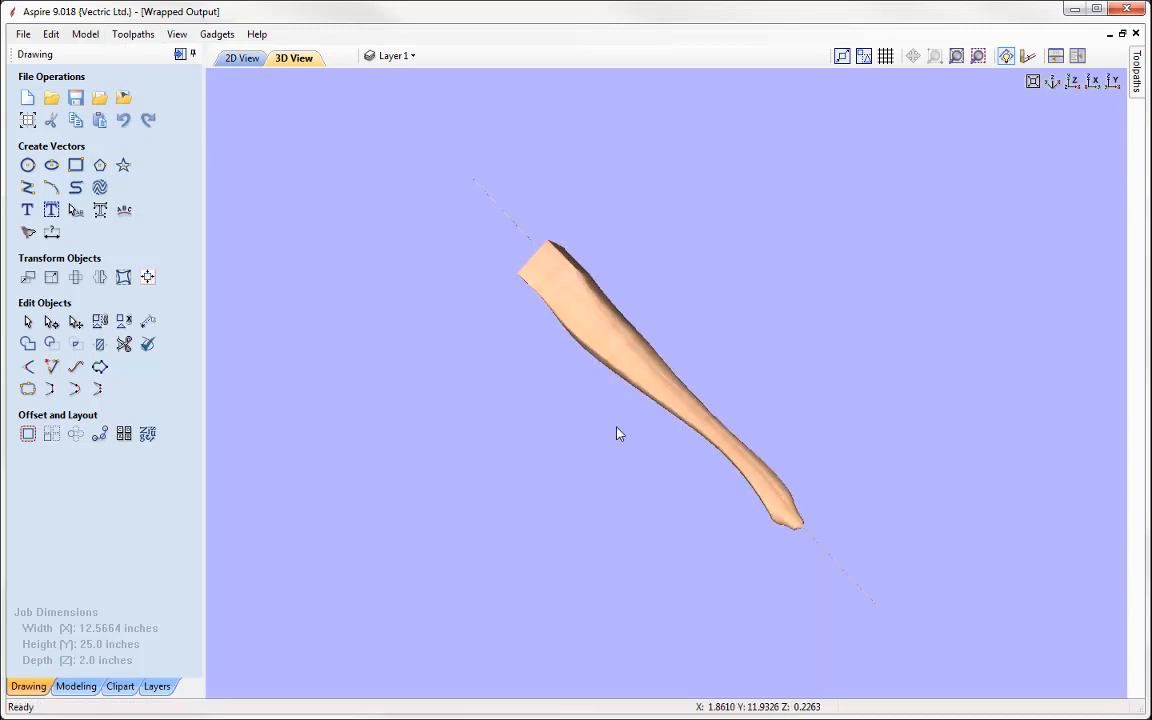
{"action": "left_click_drag", "start_coordinate": [672, 345], "coordinate": [631, 455]}
{"action": "left_click_drag", "start_coordinate": [650, 400], "coordinate": [599, 357]}
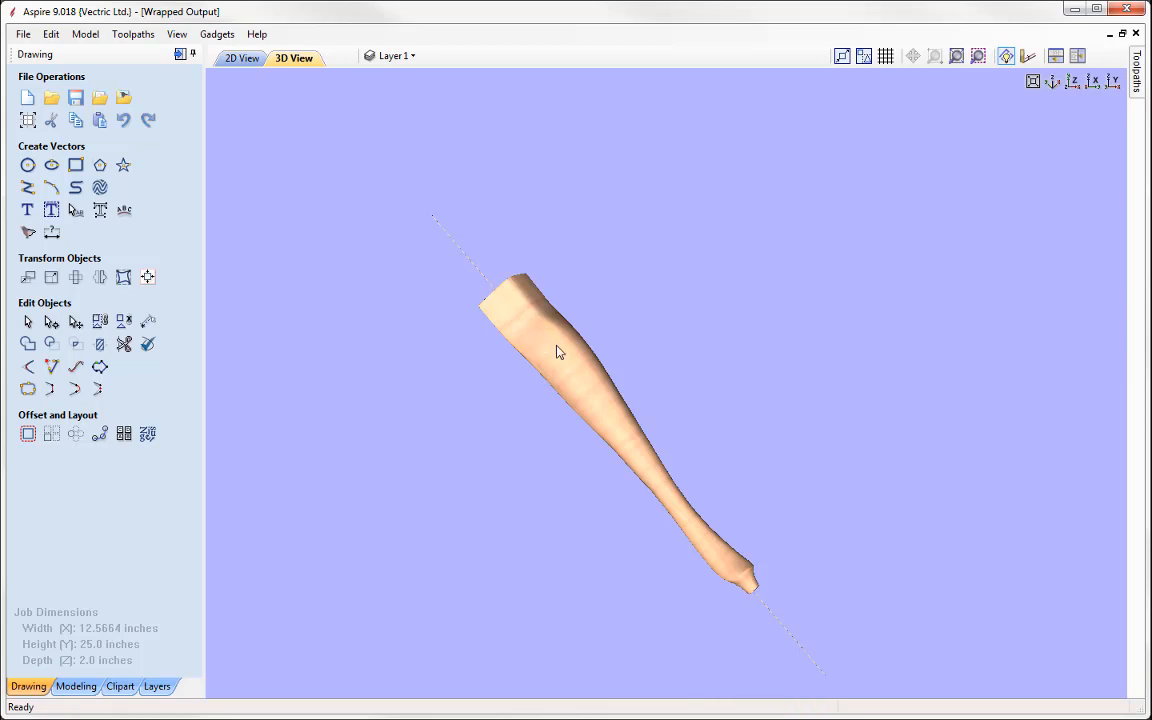
Step: Turn wrapping off to return to the flat, unwrapped view of the table leg
{"action": "left_click", "coordinate": [133, 34]}
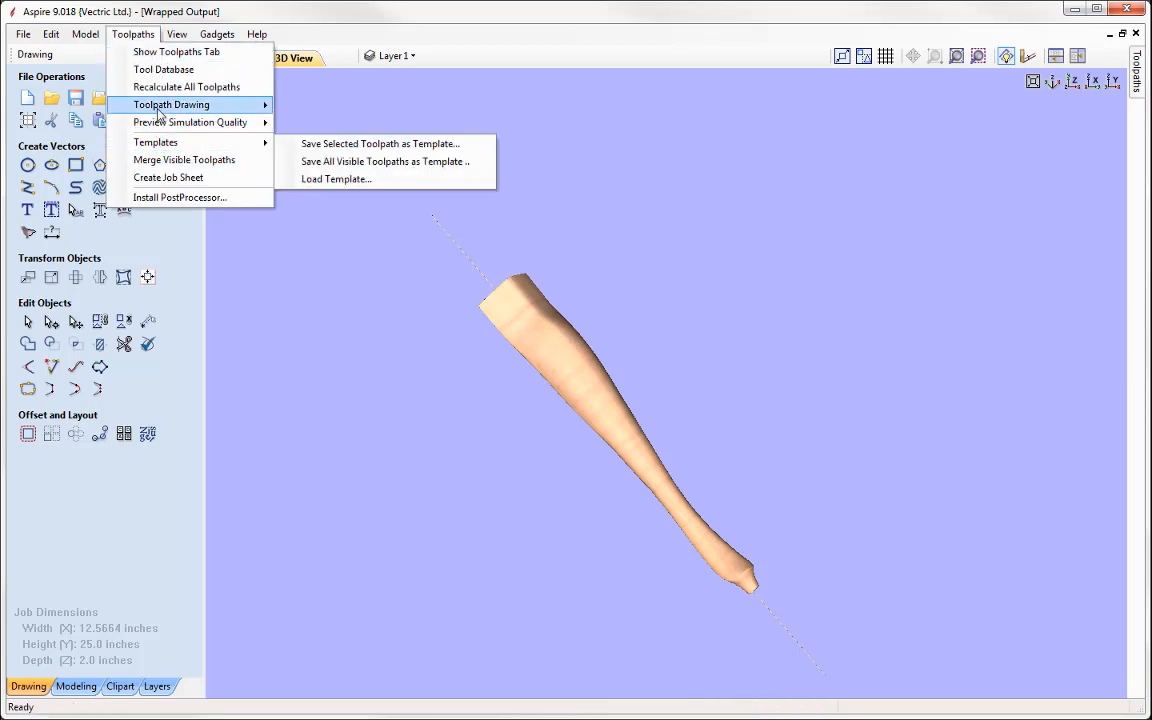
{"action": "mouse_move", "coordinate": [200, 104]}
{"action": "left_click", "coordinate": [323, 237]}
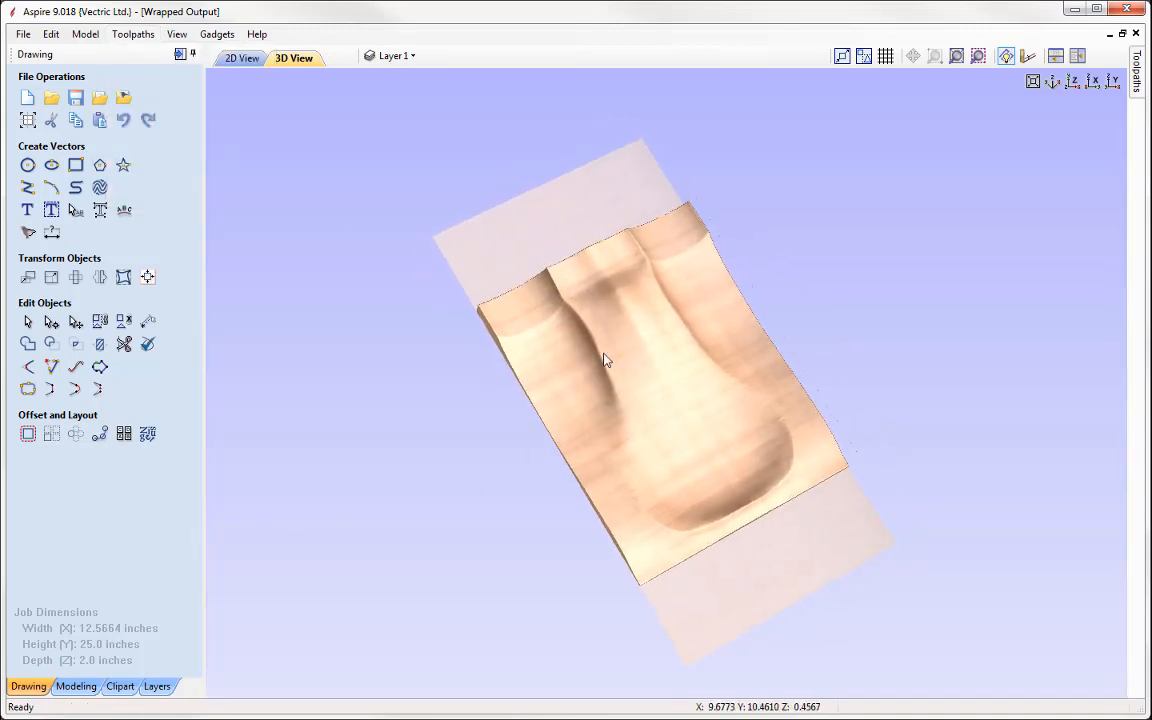
{"action": "scroll", "coordinate": [600, 300], "scroll_direction": "up", "scroll_amount": 2}
{"action": "scroll", "coordinate": [580, 320], "scroll_direction": "up", "scroll_amount": 3}
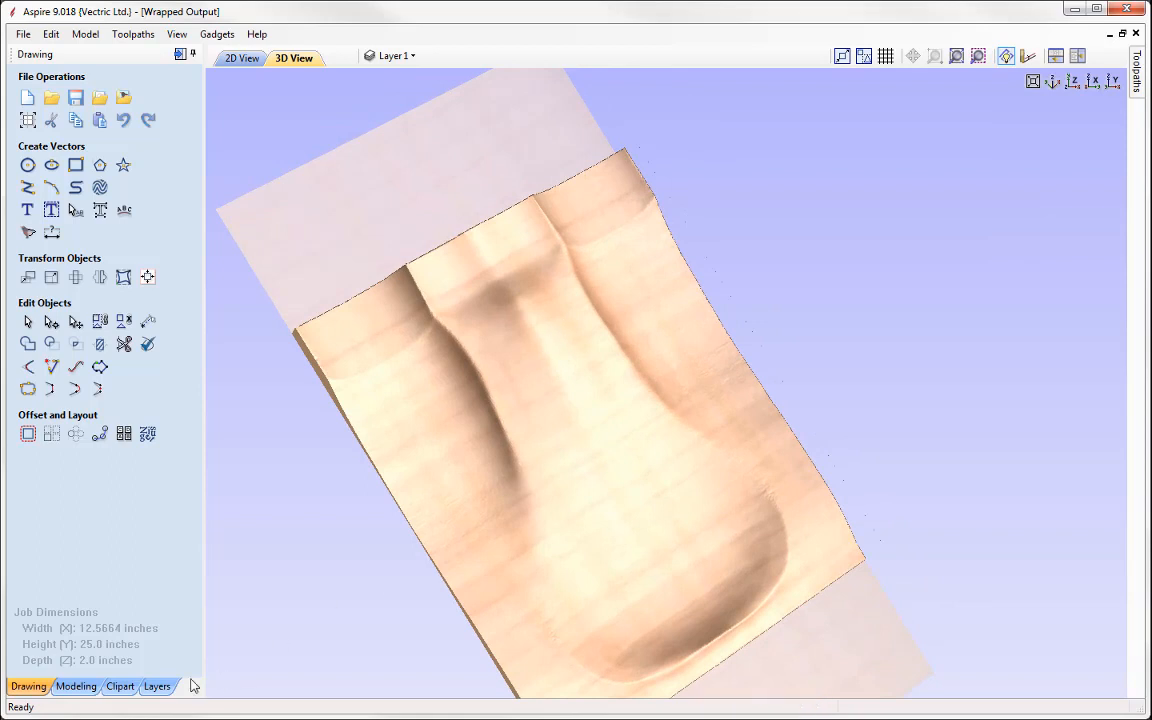
Step: Import the grapes.stl model from the 4_Rotary Import folder
{"action": "left_click", "coordinate": [120, 687]}
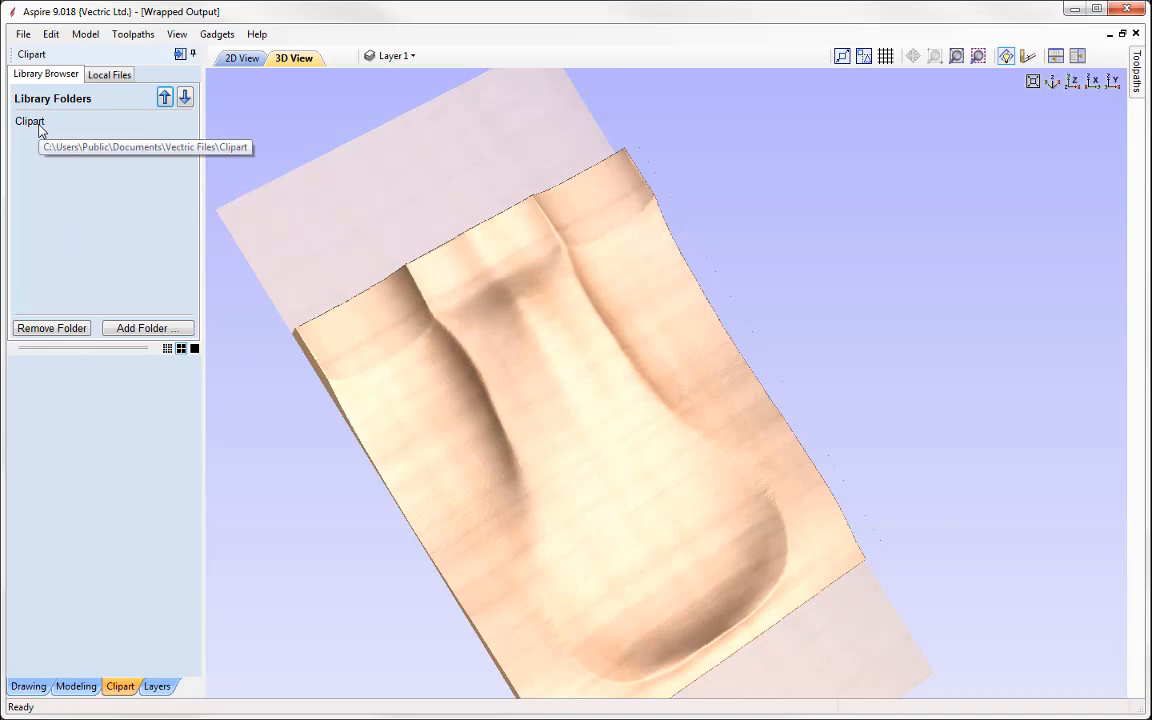
{"action": "left_click", "coordinate": [76, 687]}
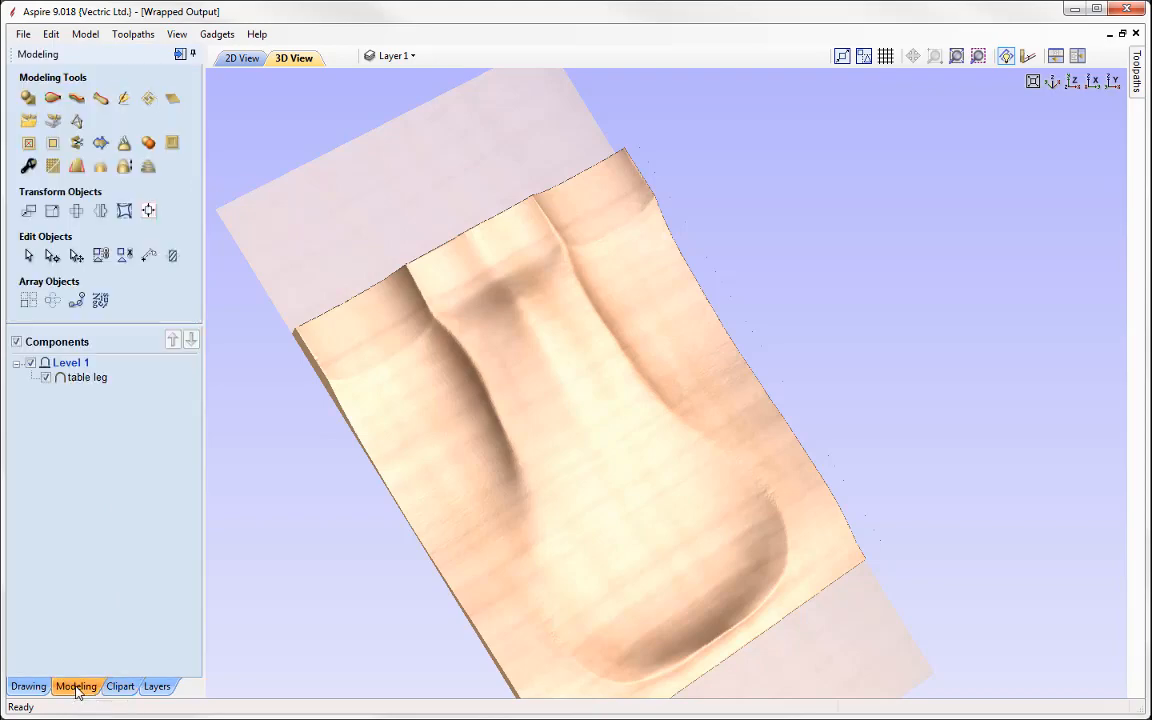
{"action": "left_click", "coordinate": [29, 122]}
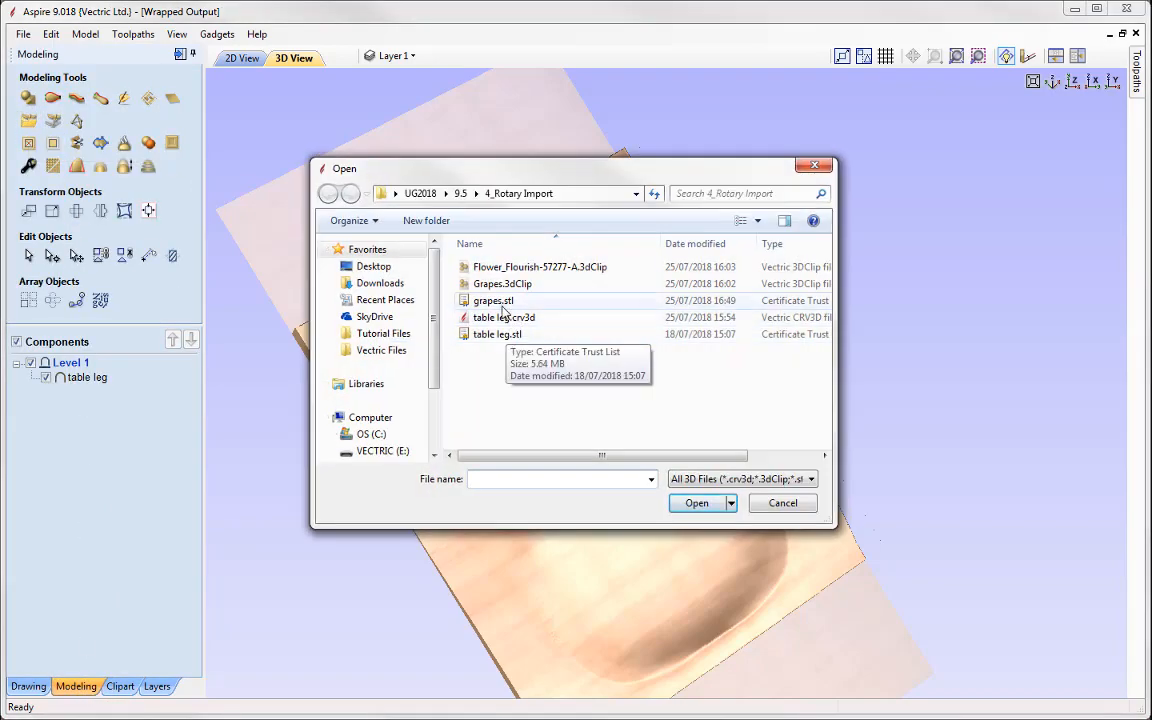
{"action": "left_click", "coordinate": [494, 301]}
{"action": "left_click", "coordinate": [695, 503]}
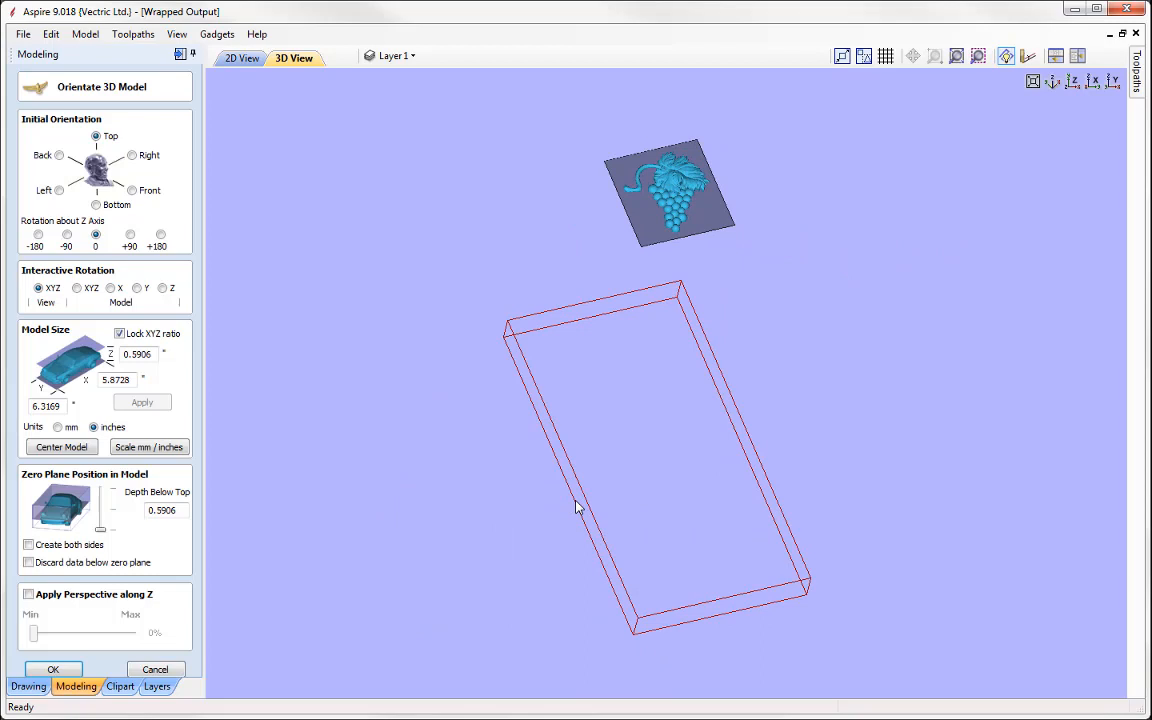
Step: Center the grapes model in the job, set its zero plane 0.5906 inches below the top, and create the component without unwrapping
{"action": "left_click", "coordinate": [71, 447]}
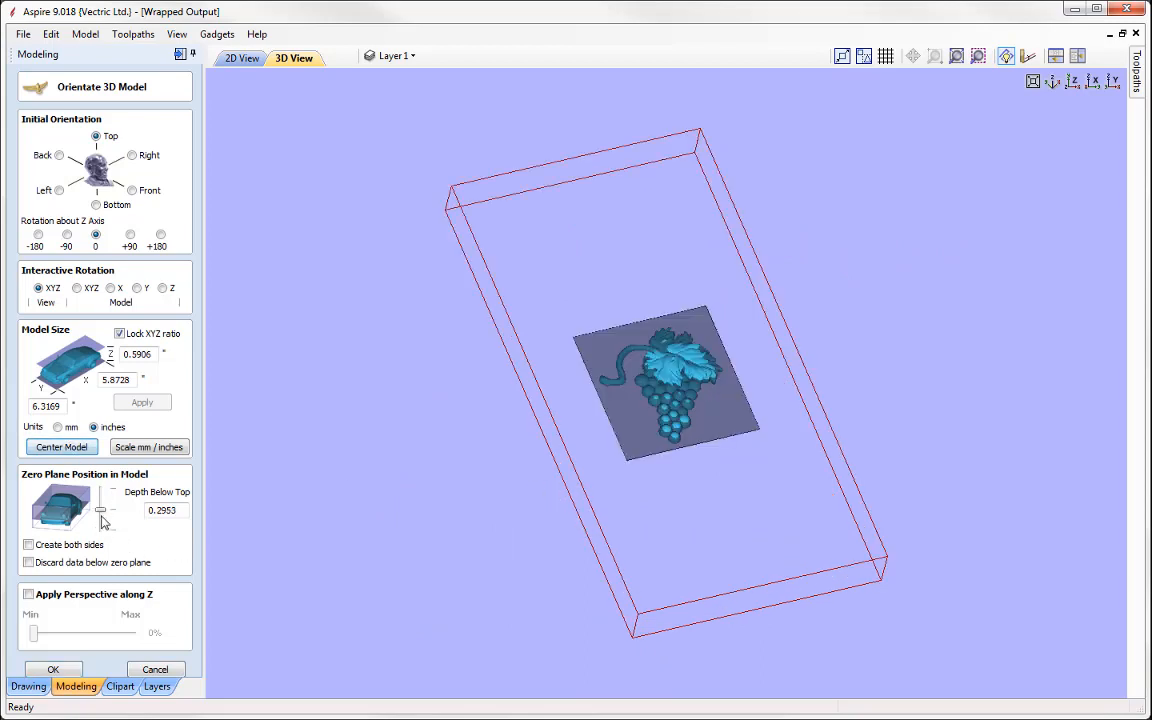
{"action": "left_click_drag", "start_coordinate": [101, 513], "coordinate": [102, 548]}
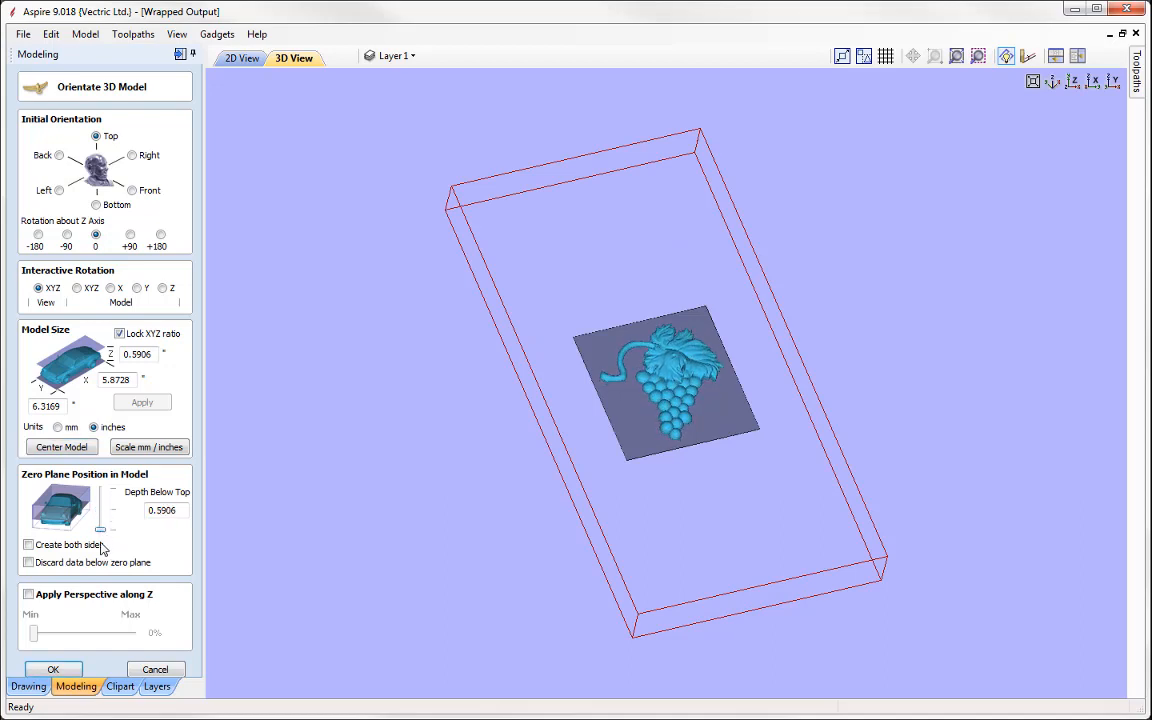
{"action": "middle_click_drag", "start_coordinate": [272, 576], "coordinate": [279, 554]}
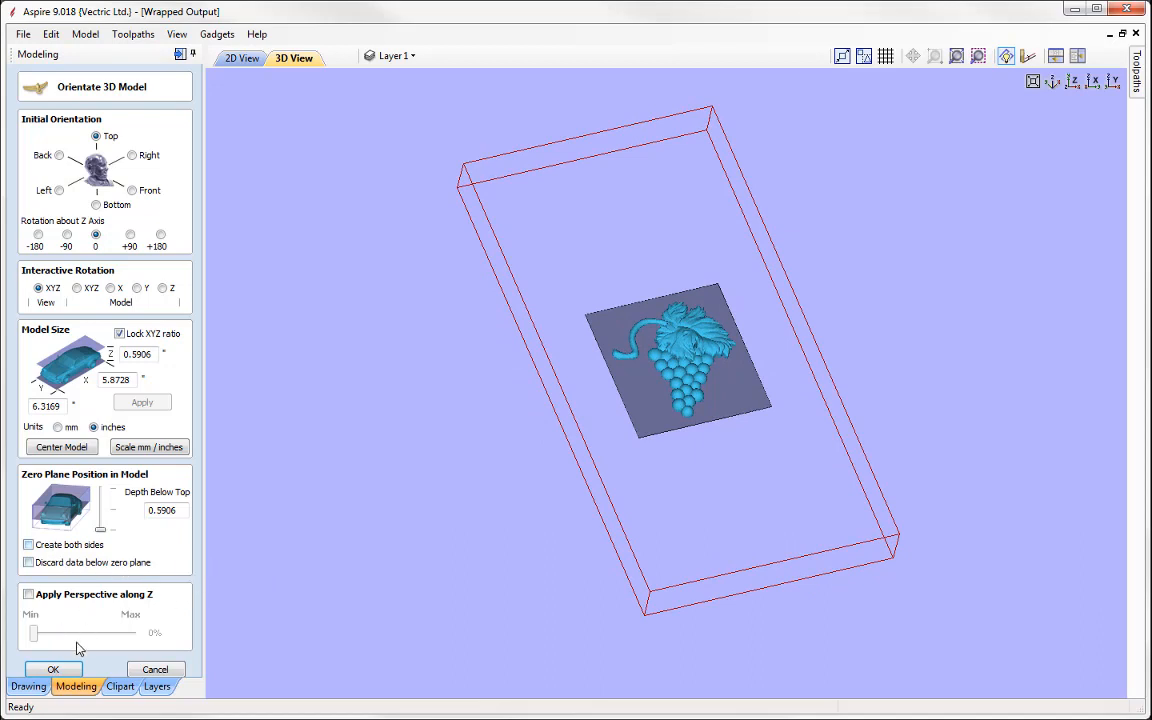
{"action": "left_click", "coordinate": [53, 670]}
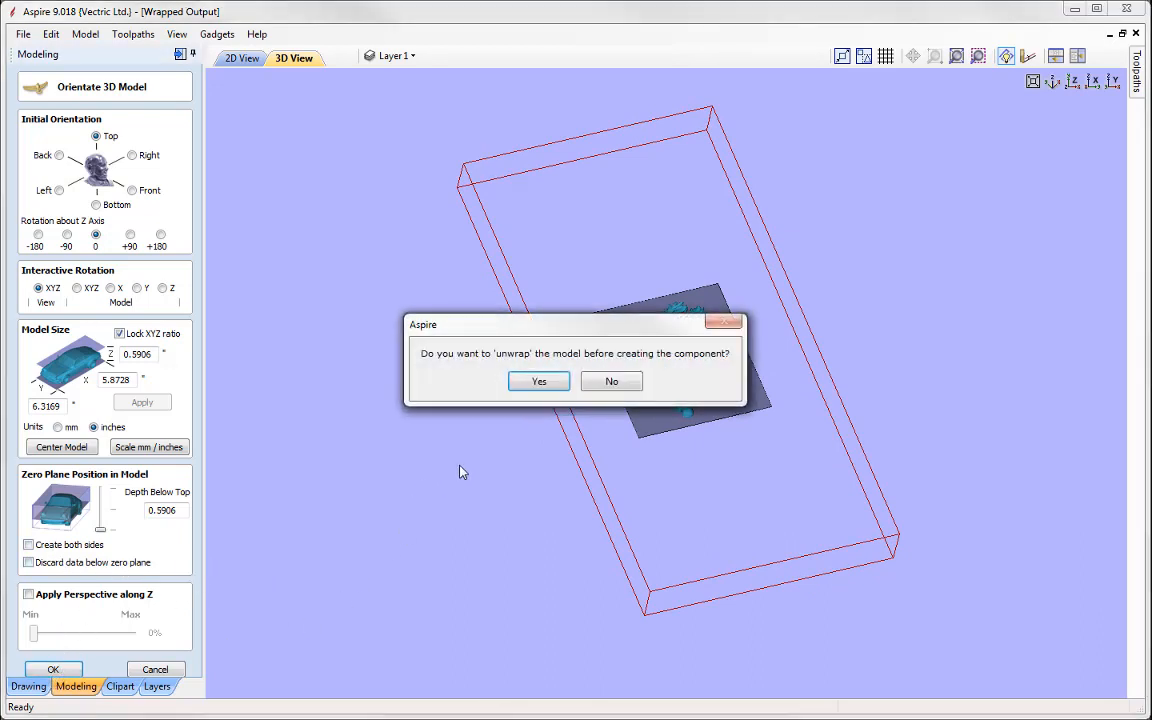
{"action": "left_click", "coordinate": [609, 382]}
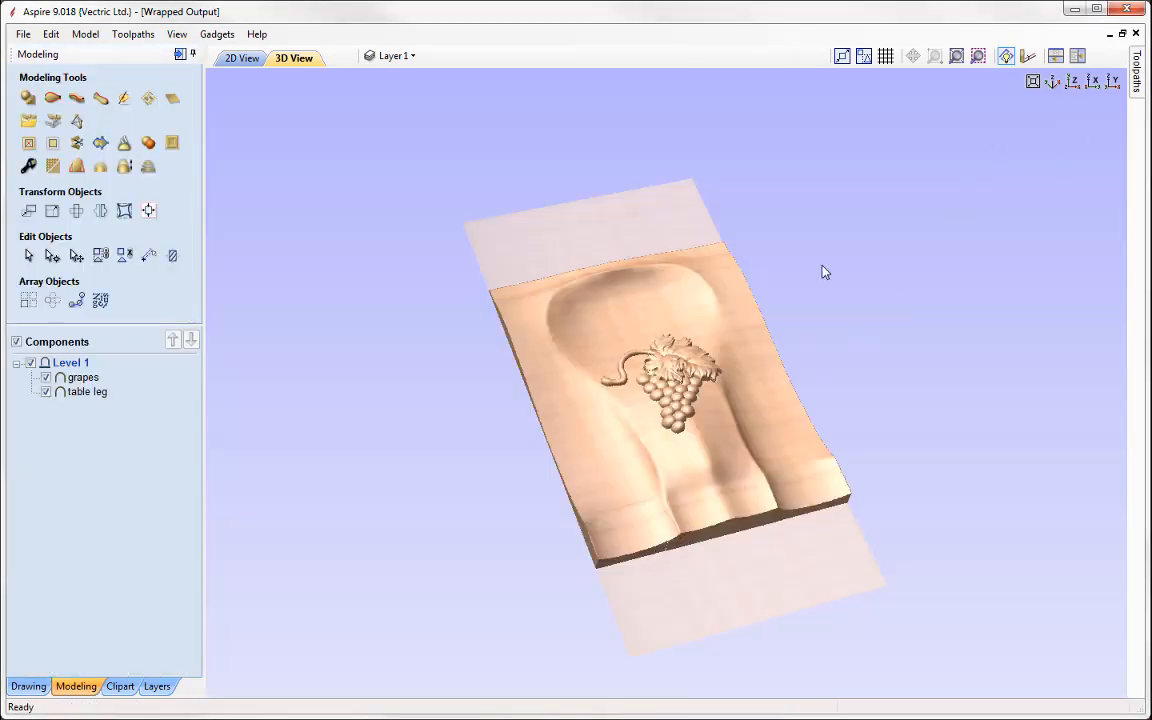
Step: Insert a new component level above Level 1 and move the grapes component into it
{"action": "left_click_drag", "start_coordinate": [824, 272], "coordinate": [686, 334]}
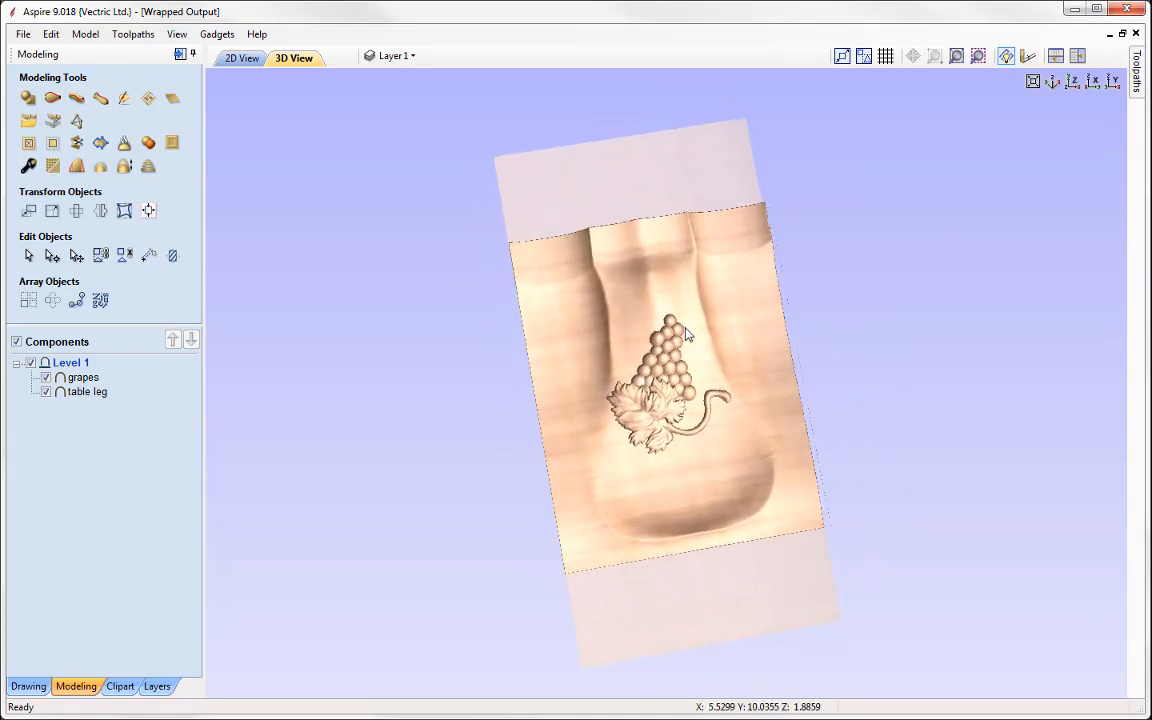
{"action": "middle_click_drag", "start_coordinate": [686, 328], "coordinate": [540, 358]}
{"action": "scroll", "coordinate": [530, 366], "scroll_direction": "up", "scroll_amount": 3}
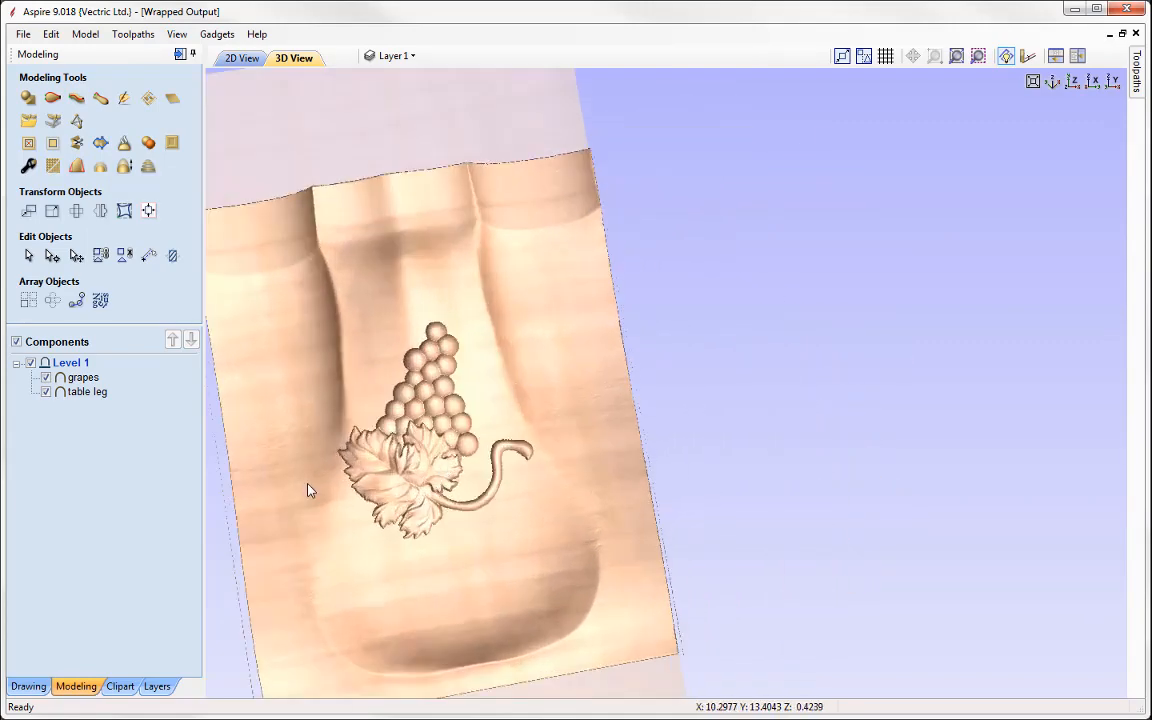
{"action": "left_click", "coordinate": [77, 380]}
{"action": "left_click", "coordinate": [68, 379]}
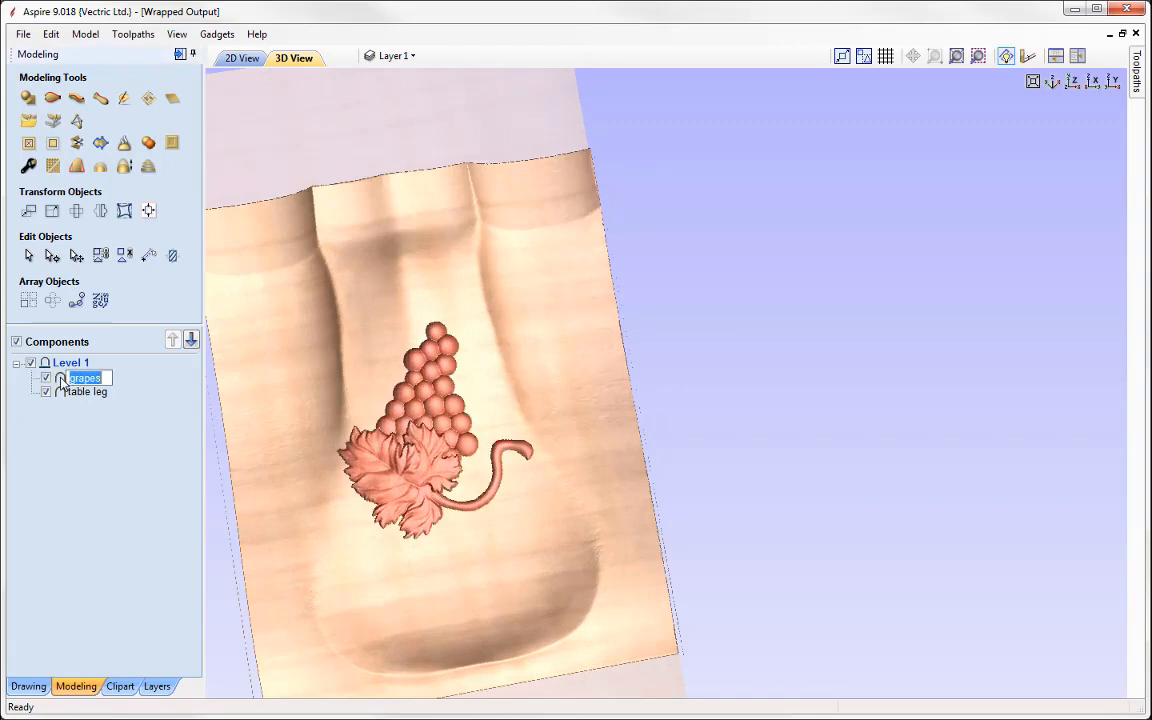
{"action": "left_click", "coordinate": [64, 365]}
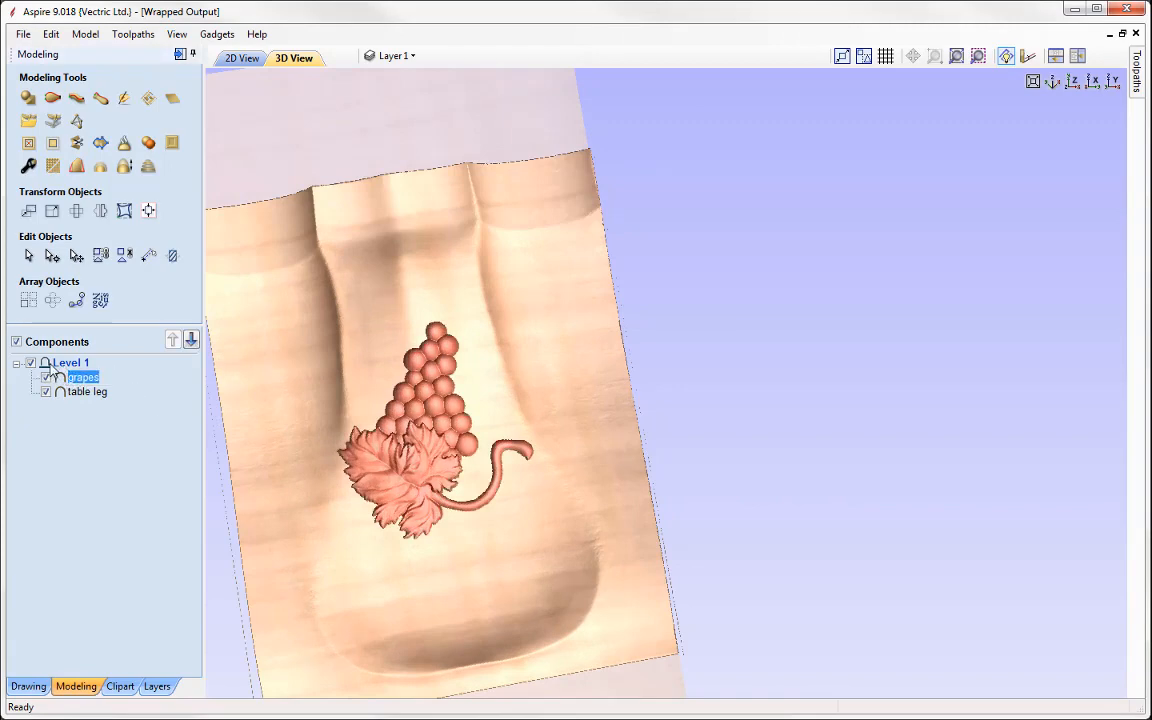
{"action": "left_click", "coordinate": [66, 363]}
{"action": "right_click", "coordinate": [66, 365]}
{"action": "left_click", "coordinate": [112, 469]}
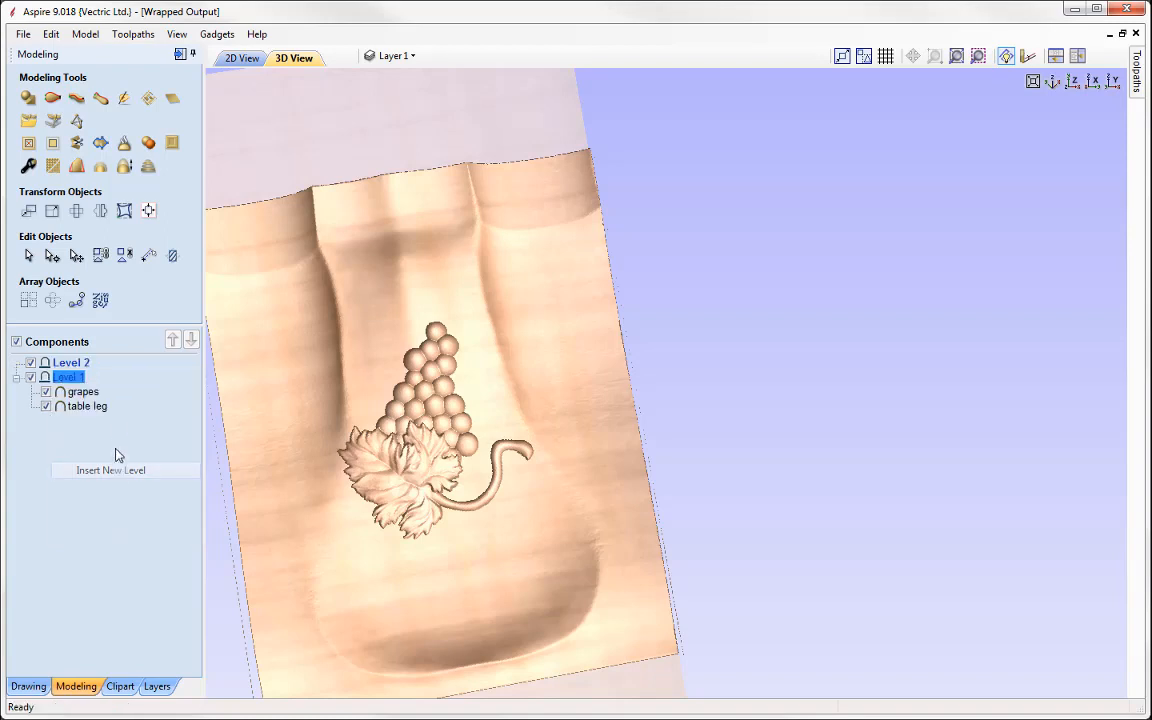
{"action": "left_click", "coordinate": [66, 362]}
{"action": "left_click", "coordinate": [62, 393]}
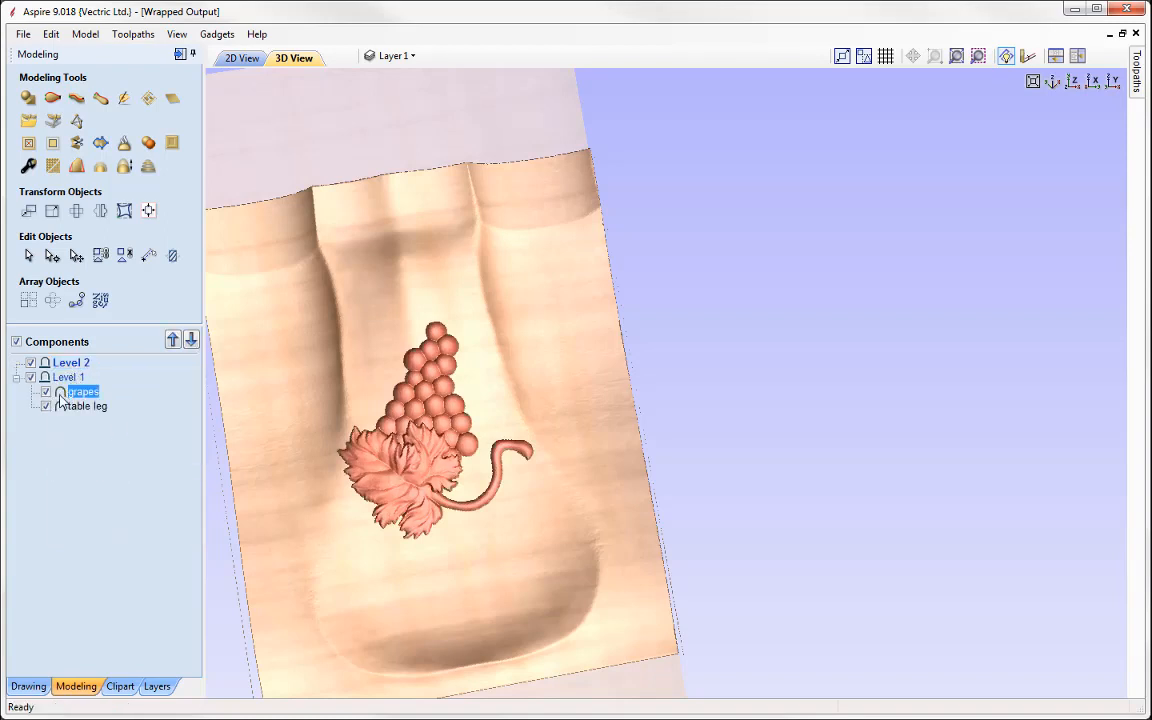
{"action": "left_click_drag", "start_coordinate": [70, 381], "coordinate": [73, 364]}
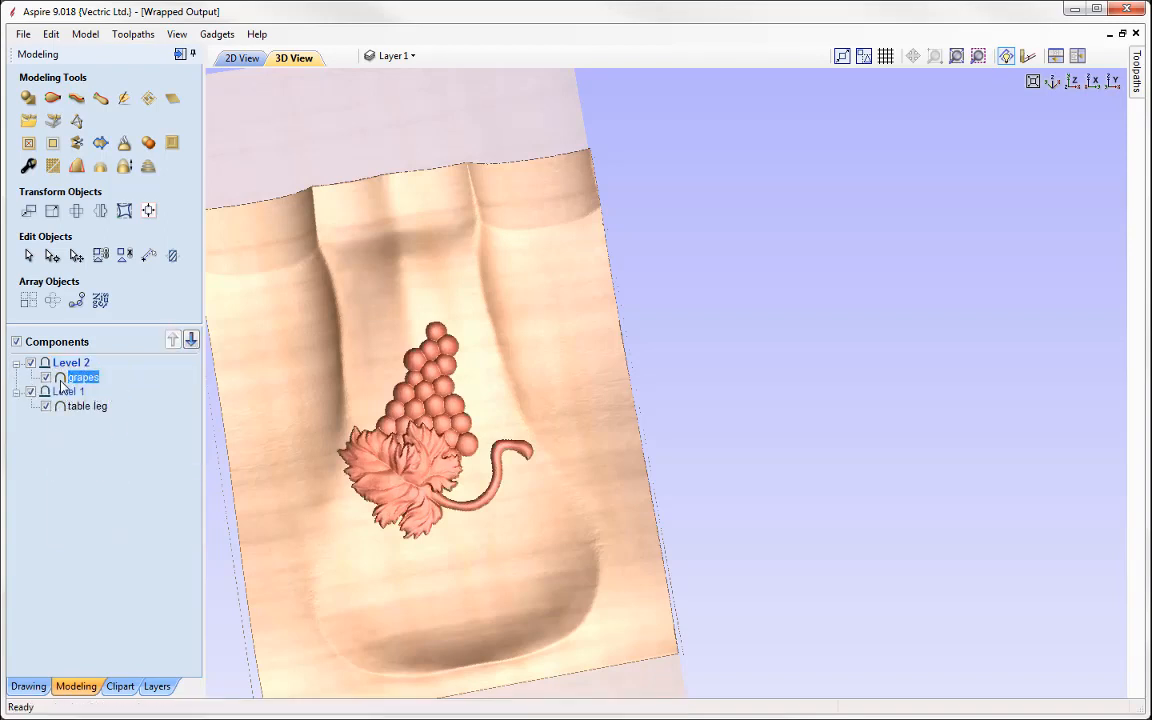
Step: Set the grapes component's shape height to 0.2 inches
{"action": "double_click", "coordinate": [62, 380]}
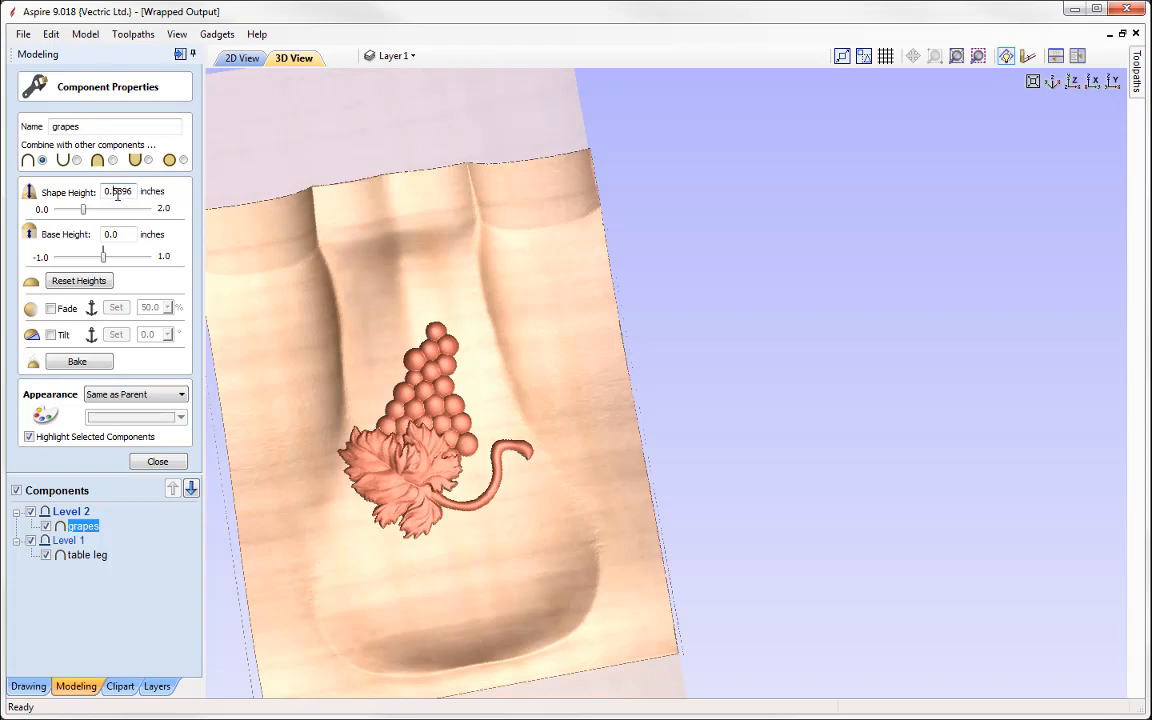
{"action": "left_click_drag", "start_coordinate": [117, 194], "coordinate": [260, 204]}
{"action": "type", "text": "2"}
{"action": "left_click", "coordinate": [152, 461]}
Step: Rotate the grapes about half a turn and move them toward the leg's square end, over the ridge beside the central face
{"action": "left_click", "coordinate": [438, 441]}
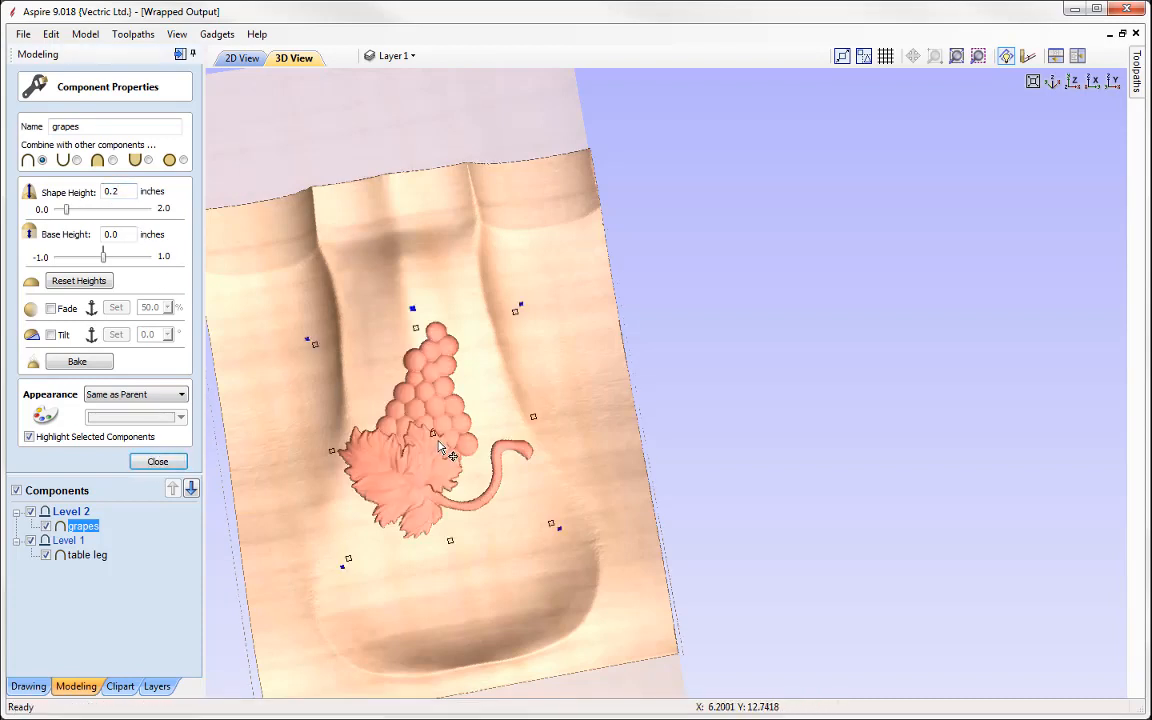
{"action": "left_click_drag", "start_coordinate": [557, 529], "coordinate": [303, 421]}
{"action": "left_click_drag", "start_coordinate": [447, 426], "coordinate": [485, 358]}
{"action": "left_click_drag", "start_coordinate": [484, 352], "coordinate": [480, 352]}
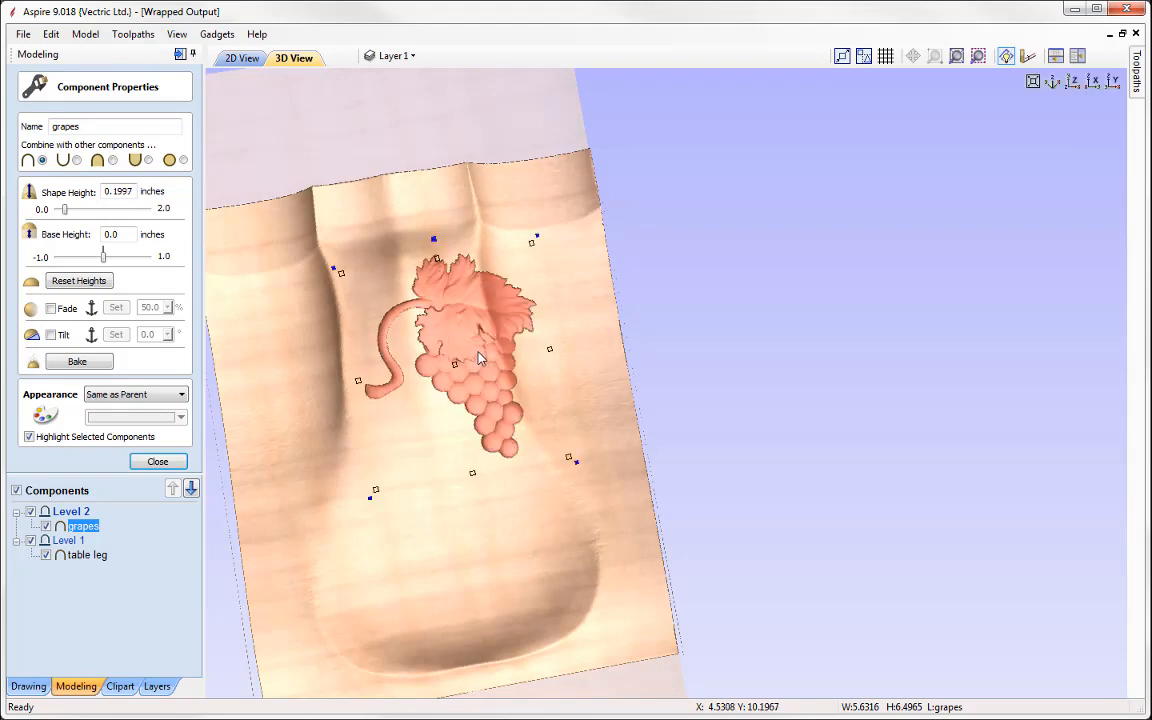
{"action": "left_click", "coordinate": [160, 462]}
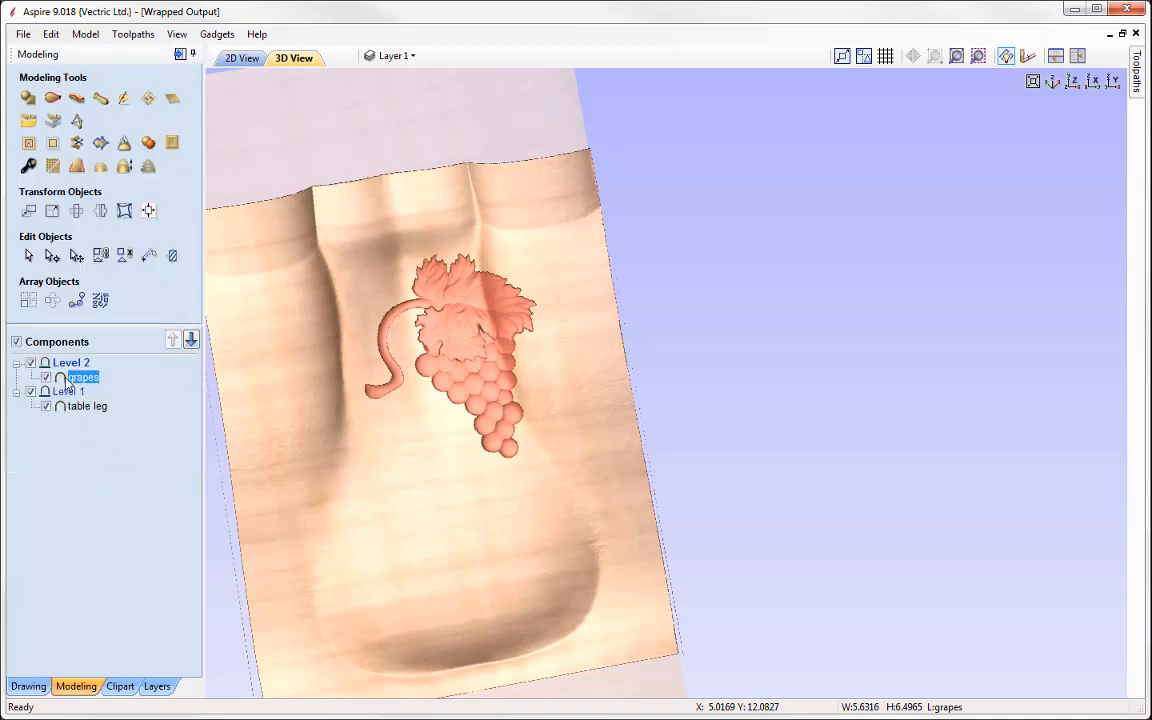
Step: Try mirroring Level 2, which holds the grapes, from Right to Left
{"action": "mouse_move", "coordinate": [66, 381]}
{"action": "left_click", "coordinate": [64, 366]}
{"action": "right_click", "coordinate": [64, 366]}
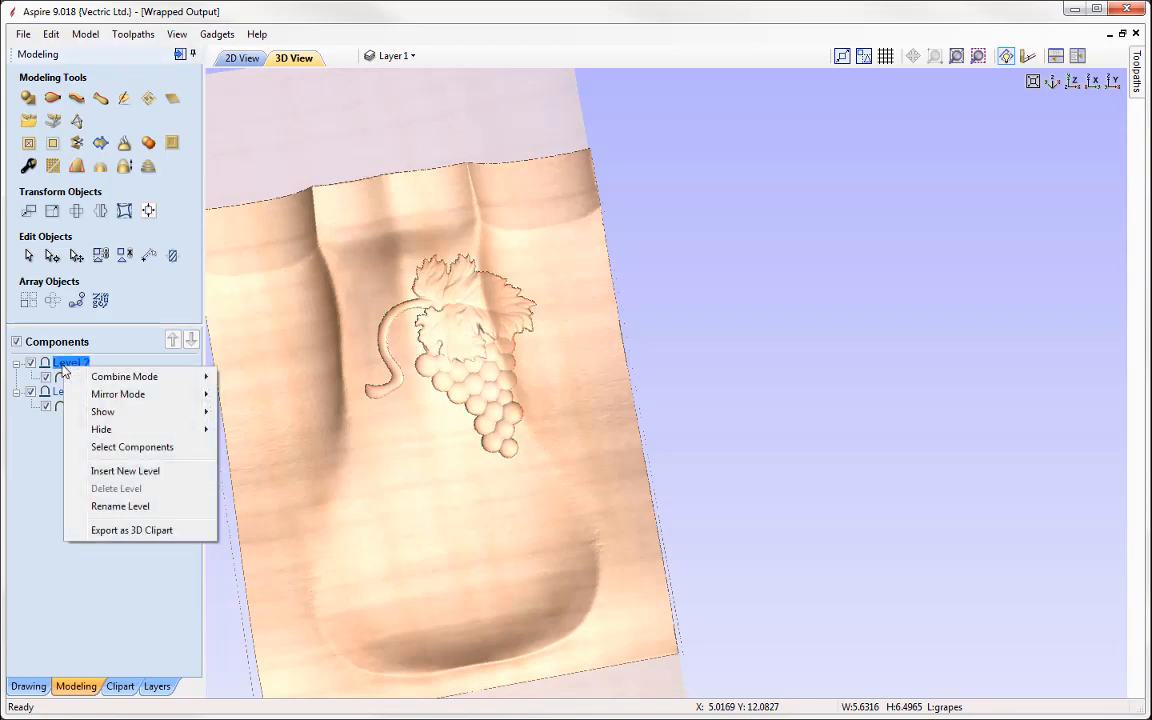
{"action": "mouse_move", "coordinate": [127, 383]}
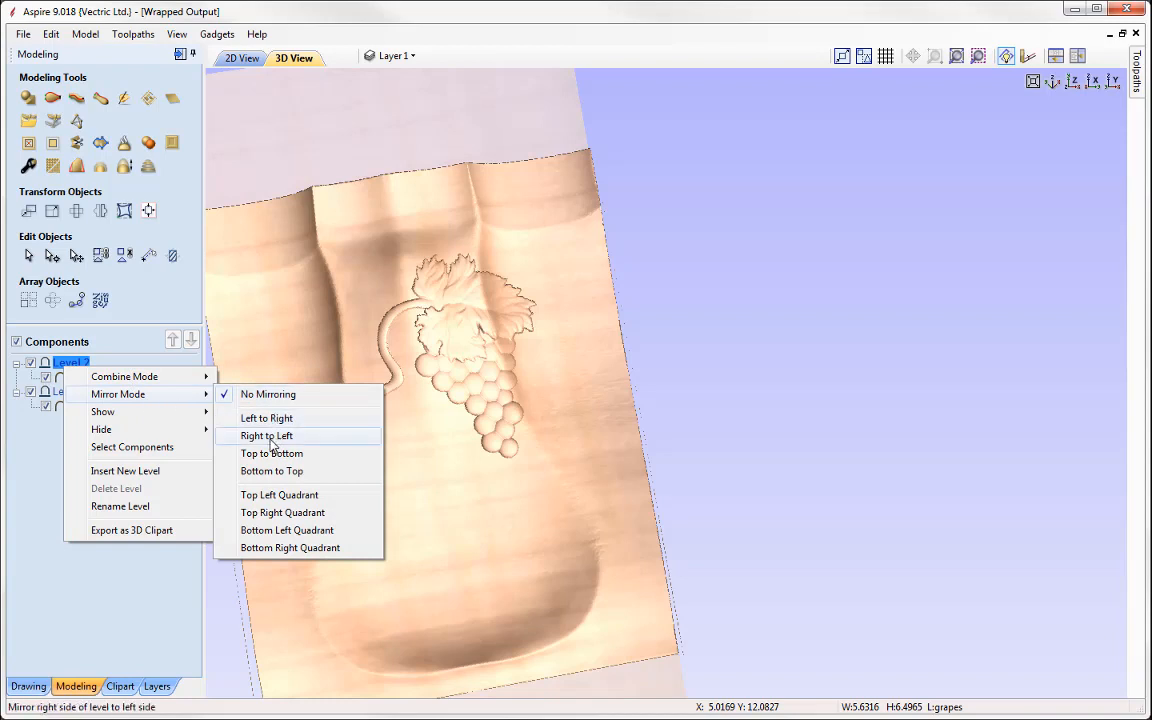
{"action": "left_click", "coordinate": [270, 440]}
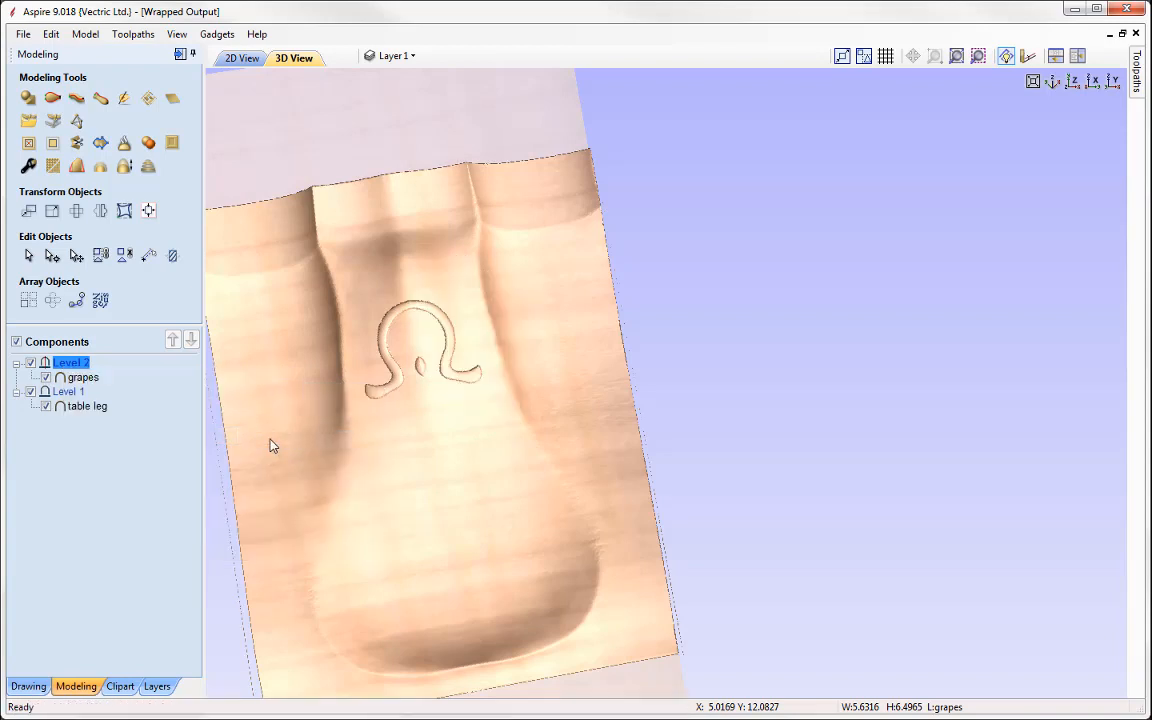
Step: Set the mirror mode of the grapes' level, Level 2, to Left to Right
{"action": "left_click", "coordinate": [82, 377]}
{"action": "right_click", "coordinate": [80, 380]}
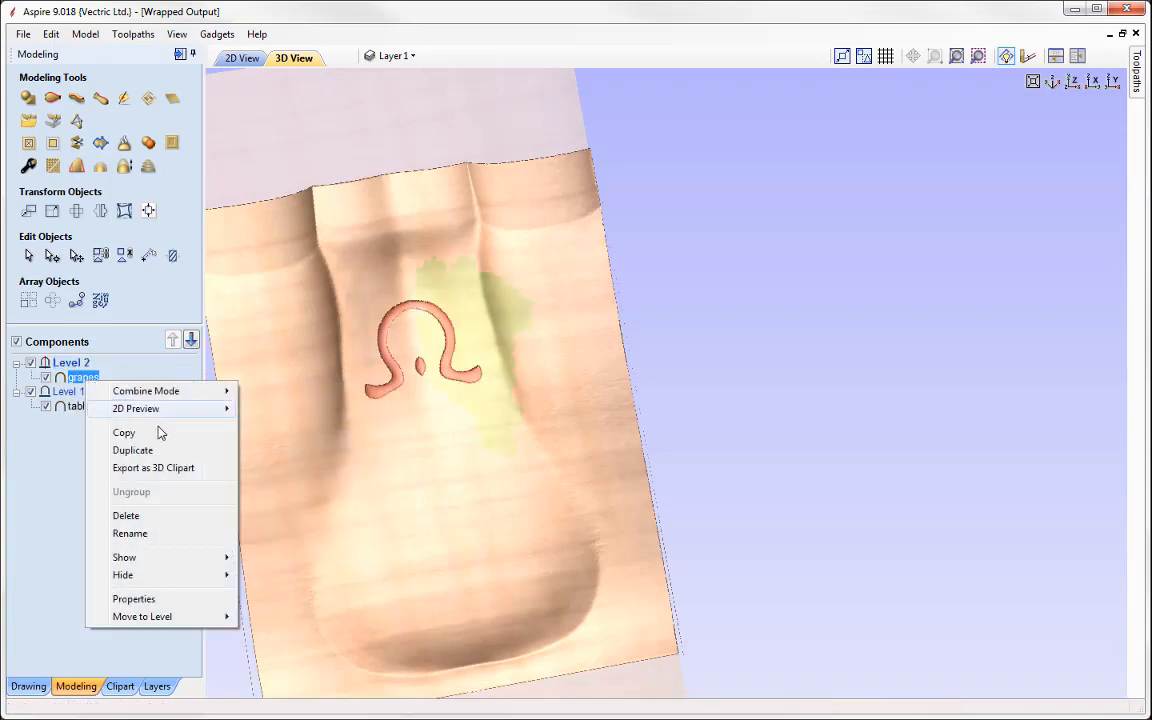
{"action": "left_click", "coordinate": [70, 363]}
{"action": "right_click", "coordinate": [67, 364]}
{"action": "mouse_move", "coordinate": [141, 393]}
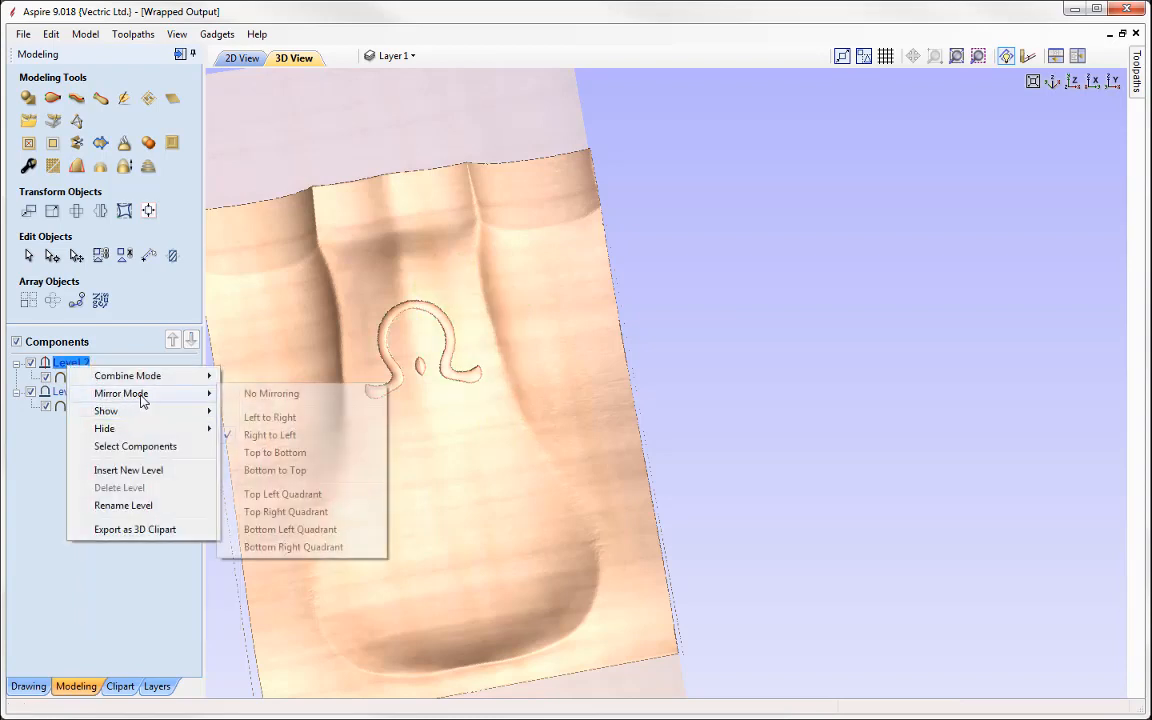
{"action": "left_click", "coordinate": [268, 419]}
{"action": "mouse_move", "coordinate": [491, 381]}
{"action": "left_mouse_down"}
{"action": "mouse_move", "coordinate": [528, 400]}
{"action": "mouse_move", "coordinate": [508, 351]}
{"action": "mouse_move", "coordinate": [492, 360]}
{"action": "left_mouse_up"}
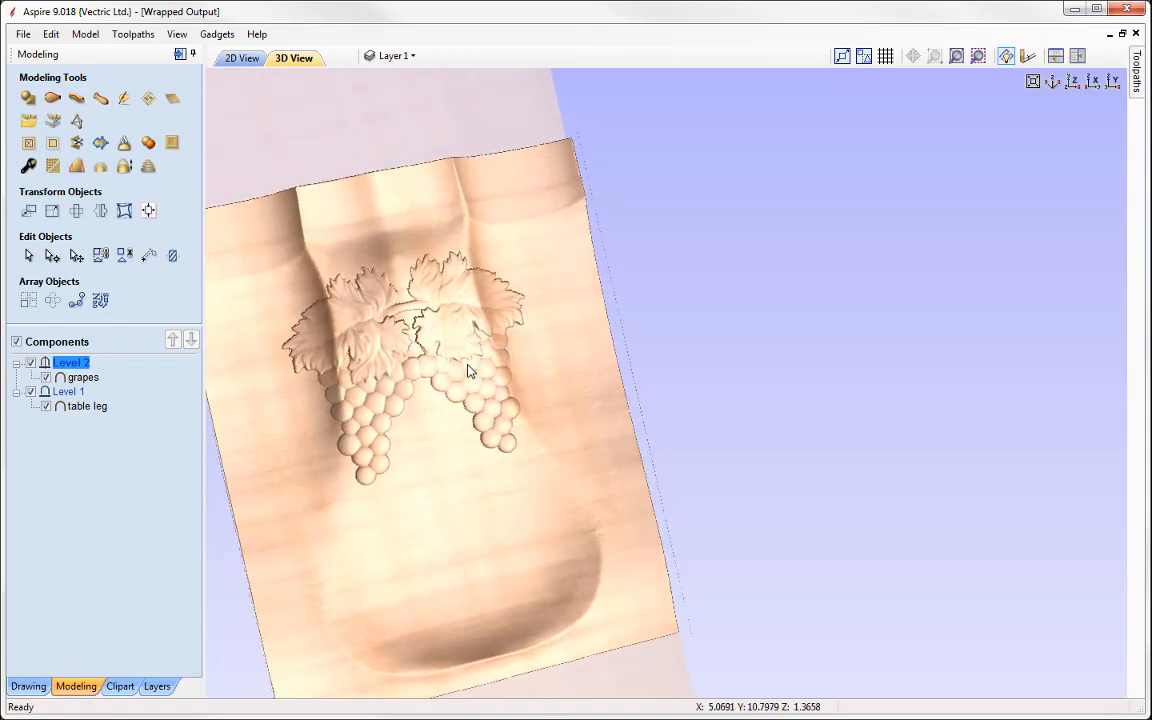
Step: Nudge the grapes component slightly away from the leg's centerline and a little toward the narrow end so the mirrored stems meet
{"action": "left_click", "coordinate": [74, 382]}
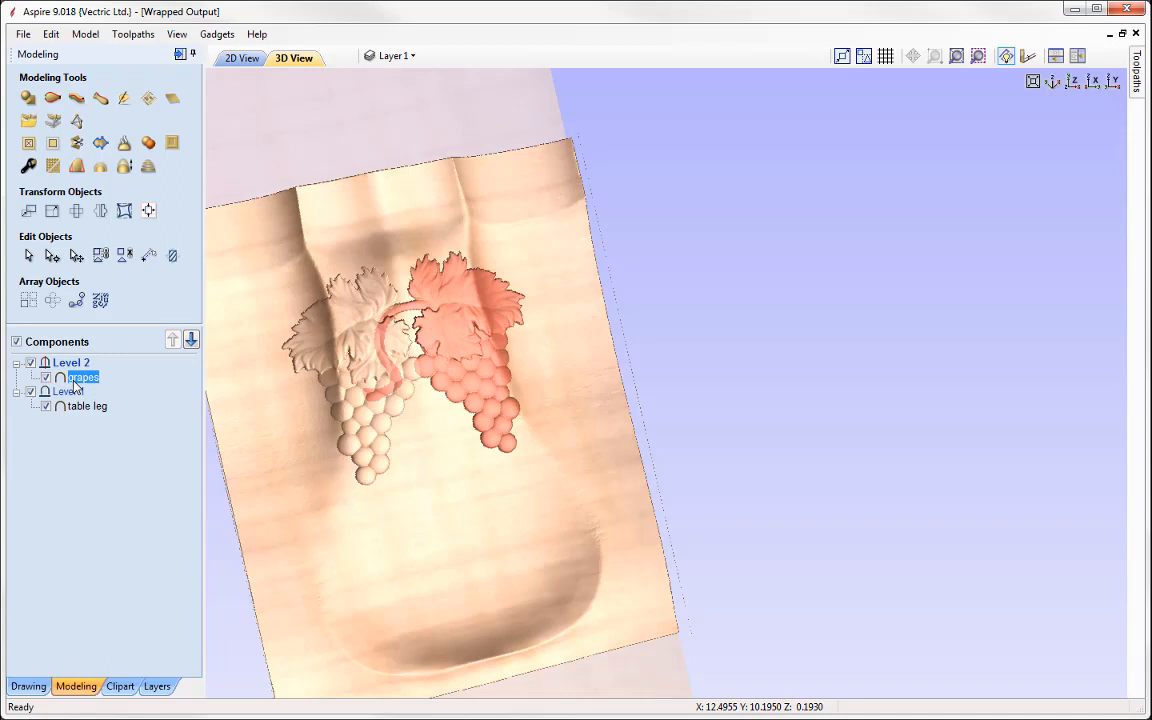
{"action": "left_click", "coordinate": [484, 377]}
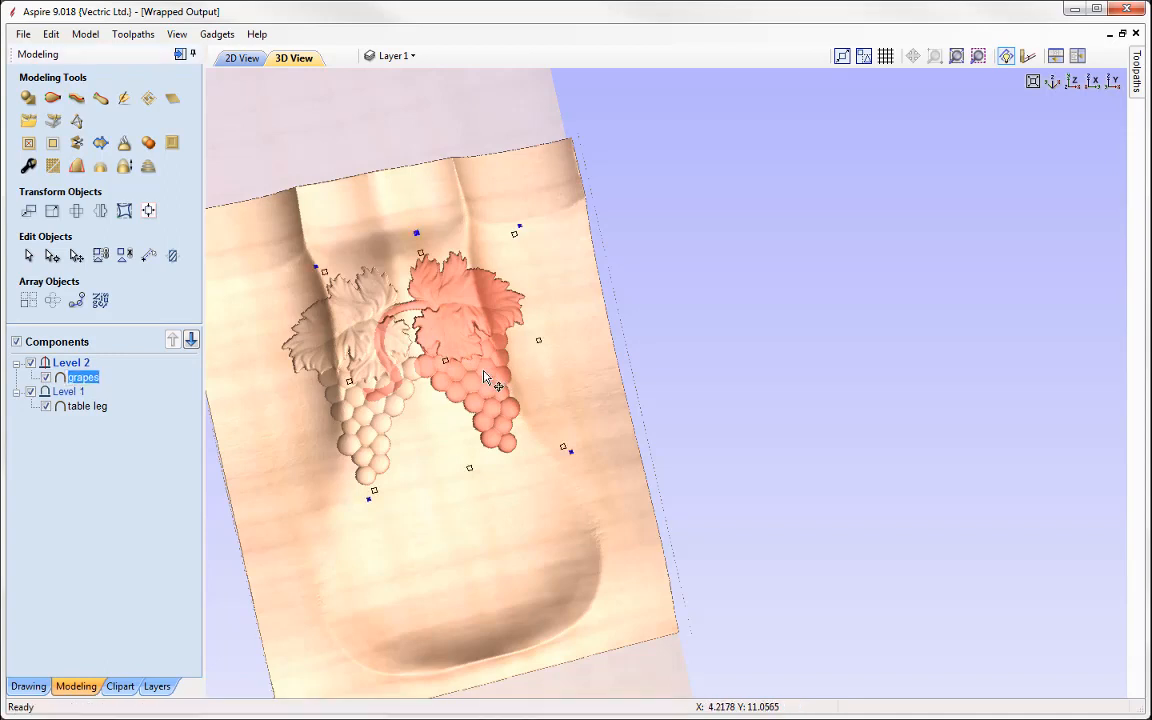
{"action": "key", "text": "Left"}
{"action": "key", "text": "Right"}
{"action": "key", "text": "Right"}
{"action": "key", "text": "Right"}
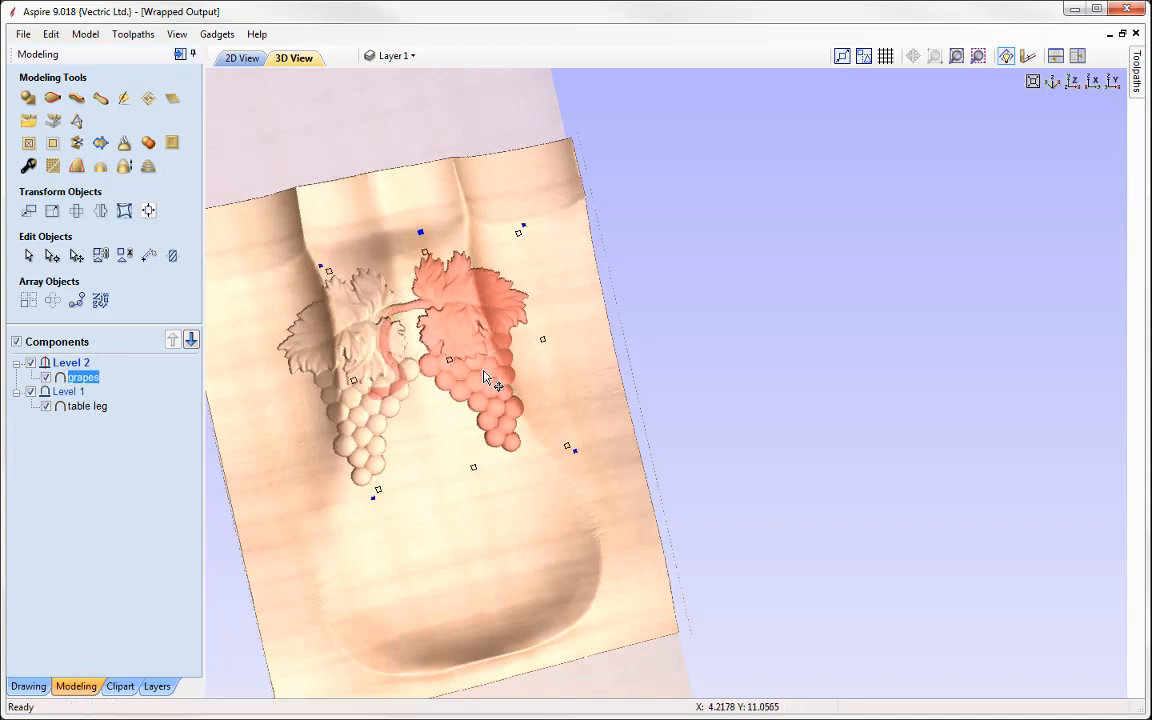
{"action": "key", "text": "Up"}
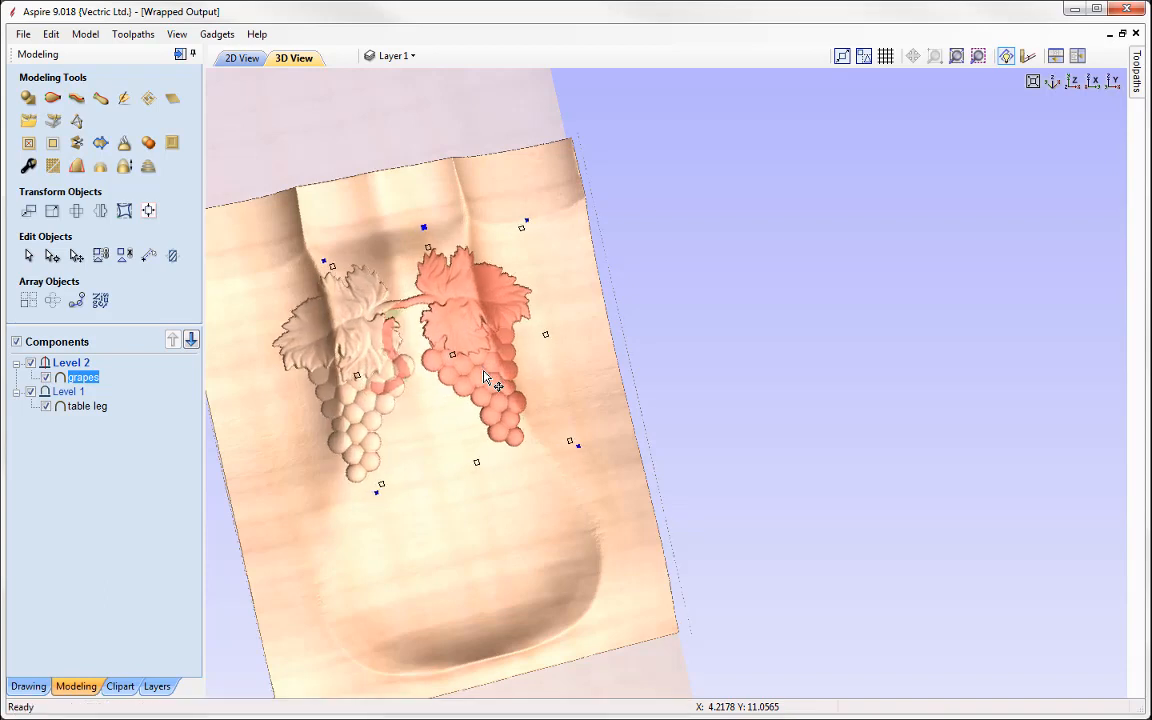
{"action": "key", "text": "Down"}
{"action": "key", "text": "Down"}
{"action": "key", "text": "Down"}
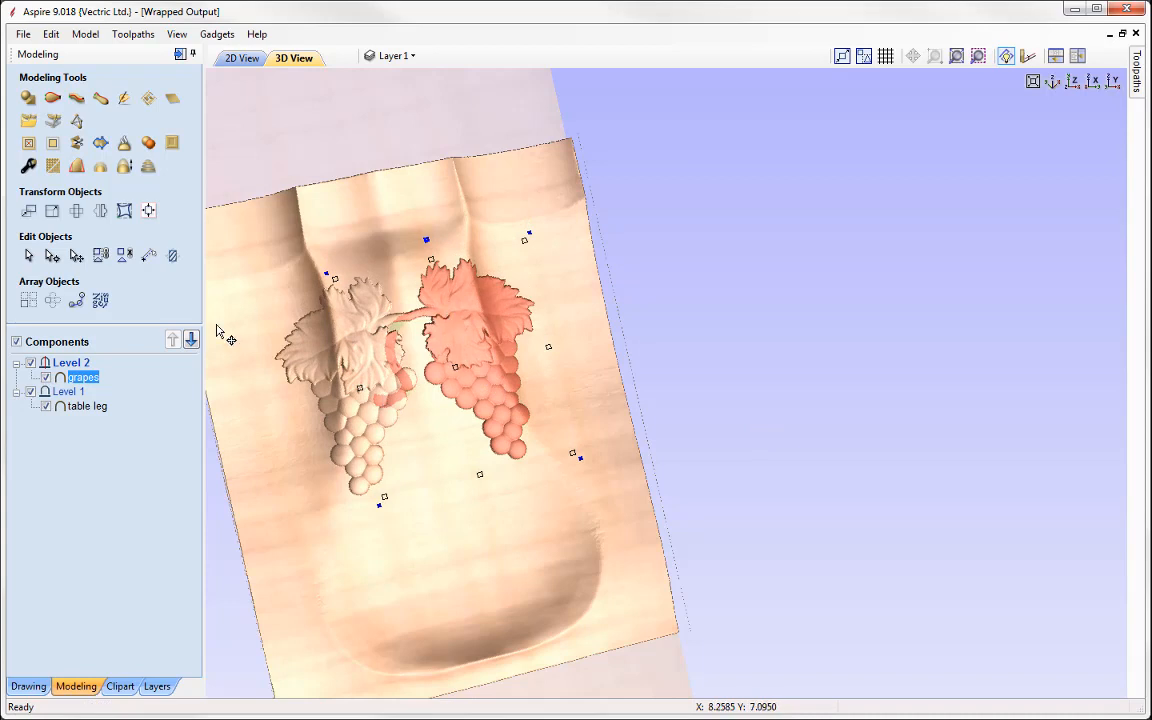
Step: Display the model with X values wrapped around the Y axis and examine the mirrored grapes on the rounded leg
{"action": "middle_click_drag", "start_coordinate": [361, 408], "coordinate": [513, 378]}
{"action": "scroll", "coordinate": [513, 378], "scroll_direction": "down", "scroll_amount": 1}
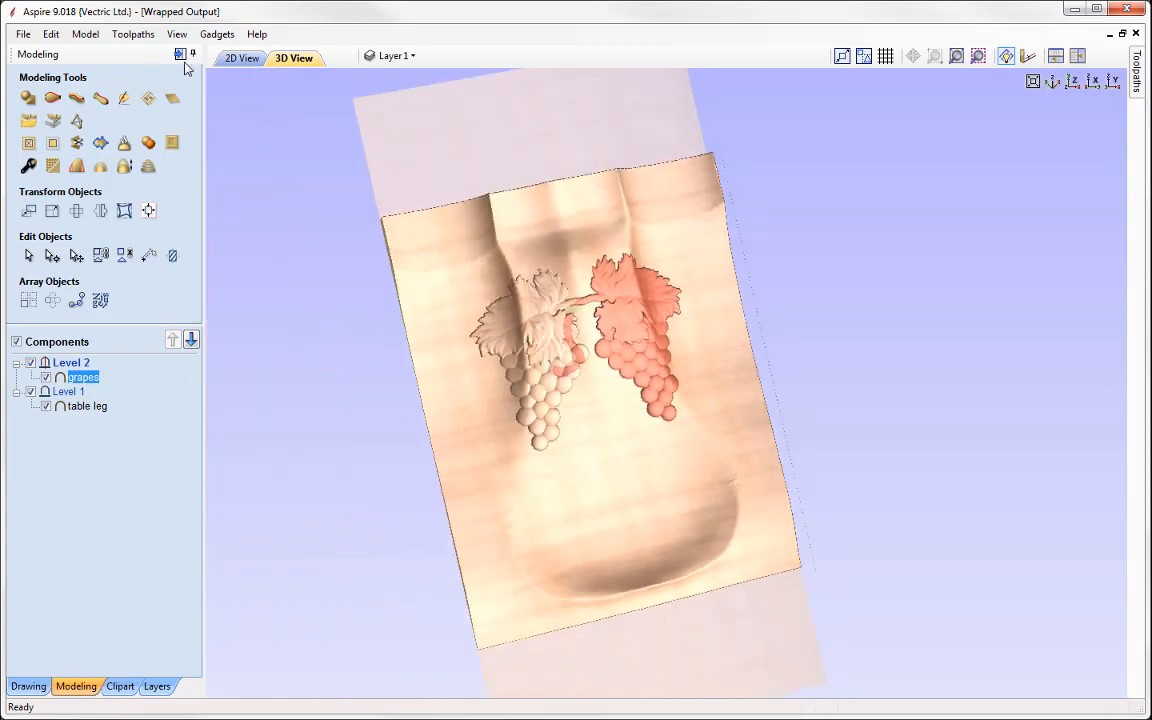
{"action": "left_click", "coordinate": [135, 36]}
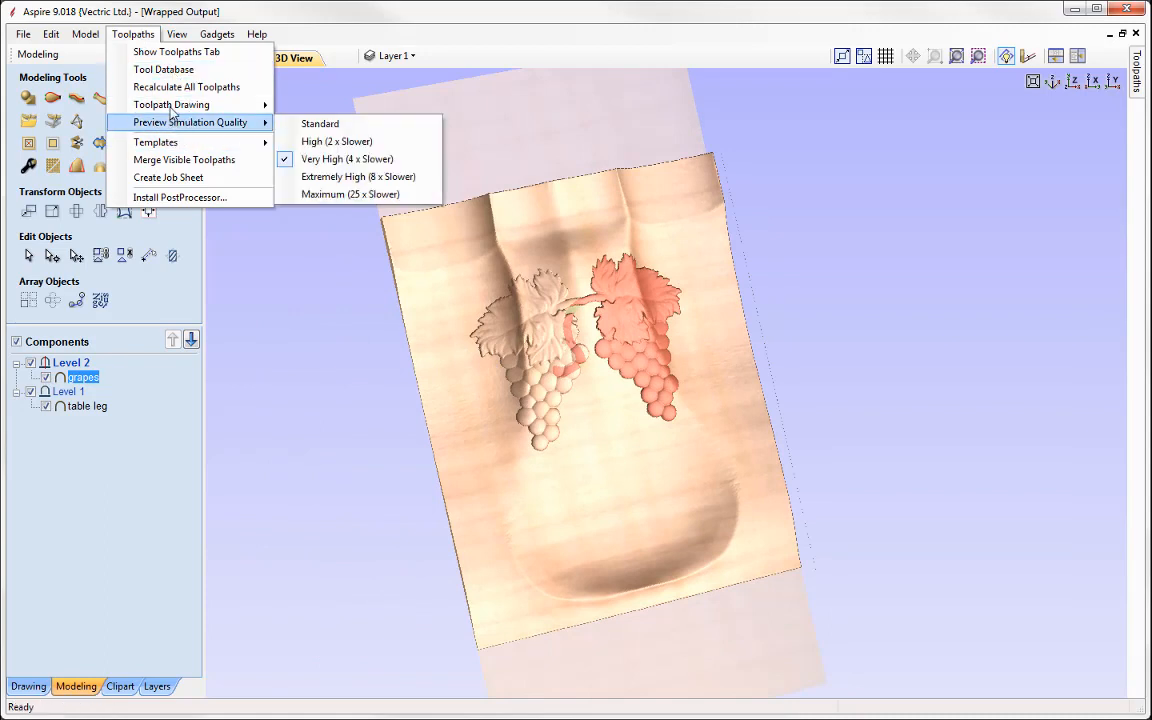
{"action": "mouse_move", "coordinate": [172, 108]}
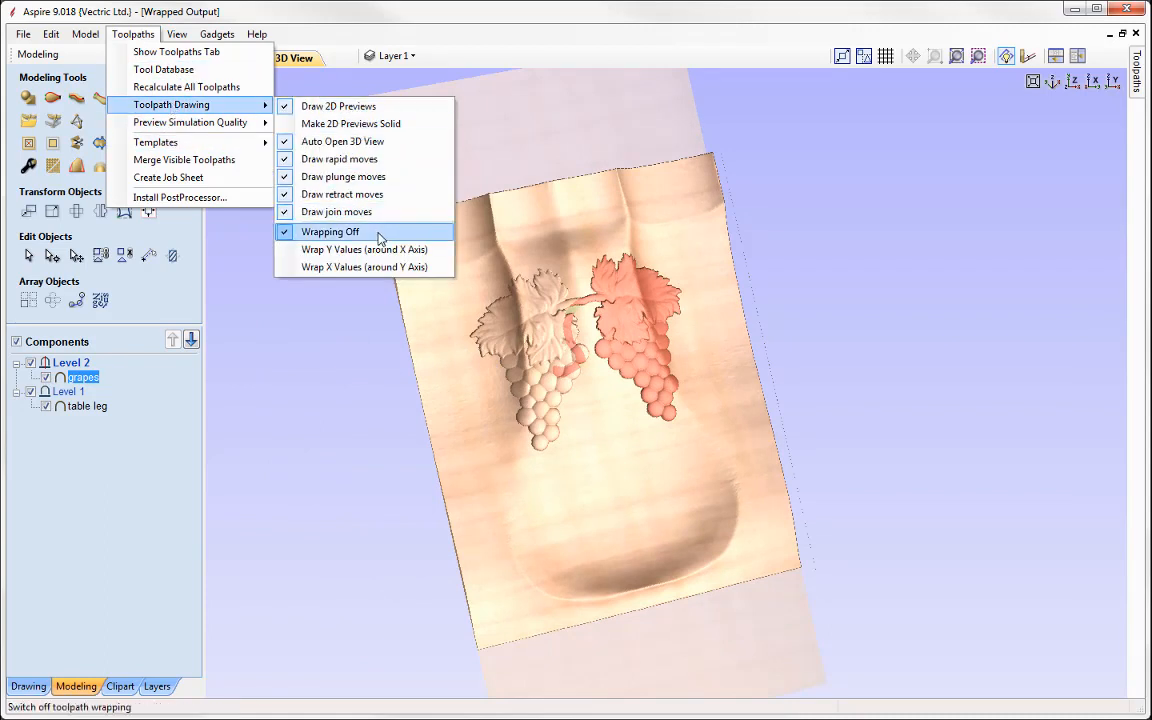
{"action": "left_click", "coordinate": [380, 267]}
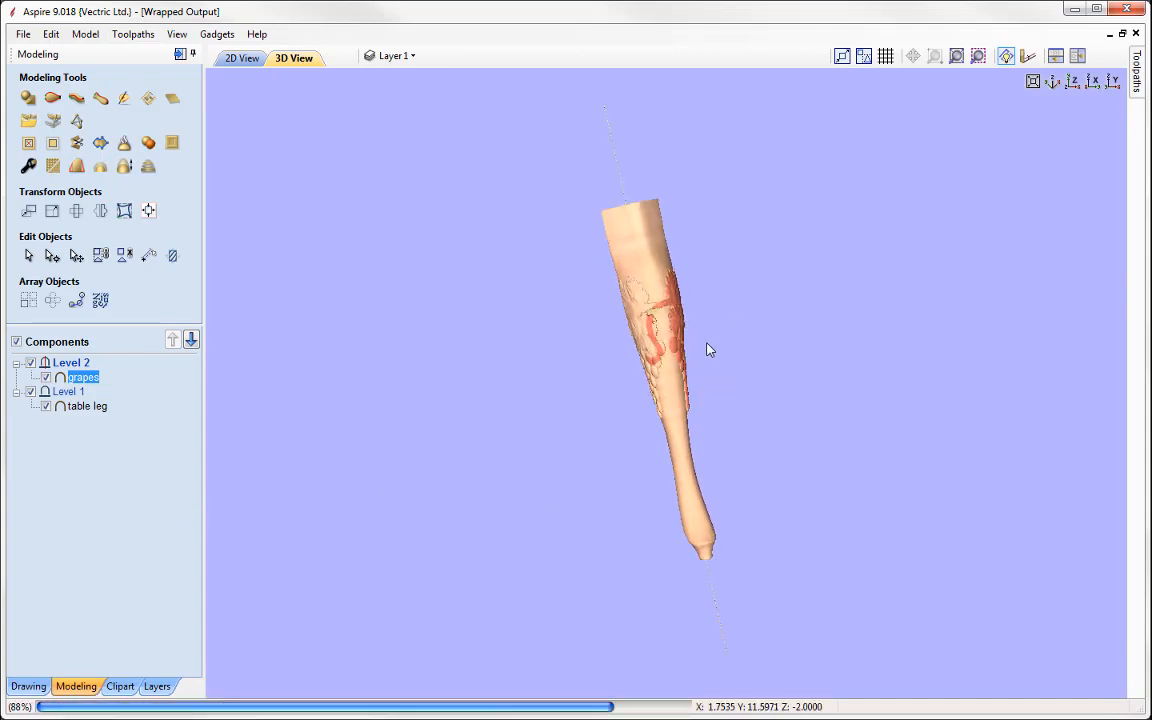
{"action": "scroll", "coordinate": [707, 342], "scroll_direction": "up", "scroll_amount": 2}
{"action": "middle_click_drag", "start_coordinate": [707, 342], "coordinate": [600, 398]}
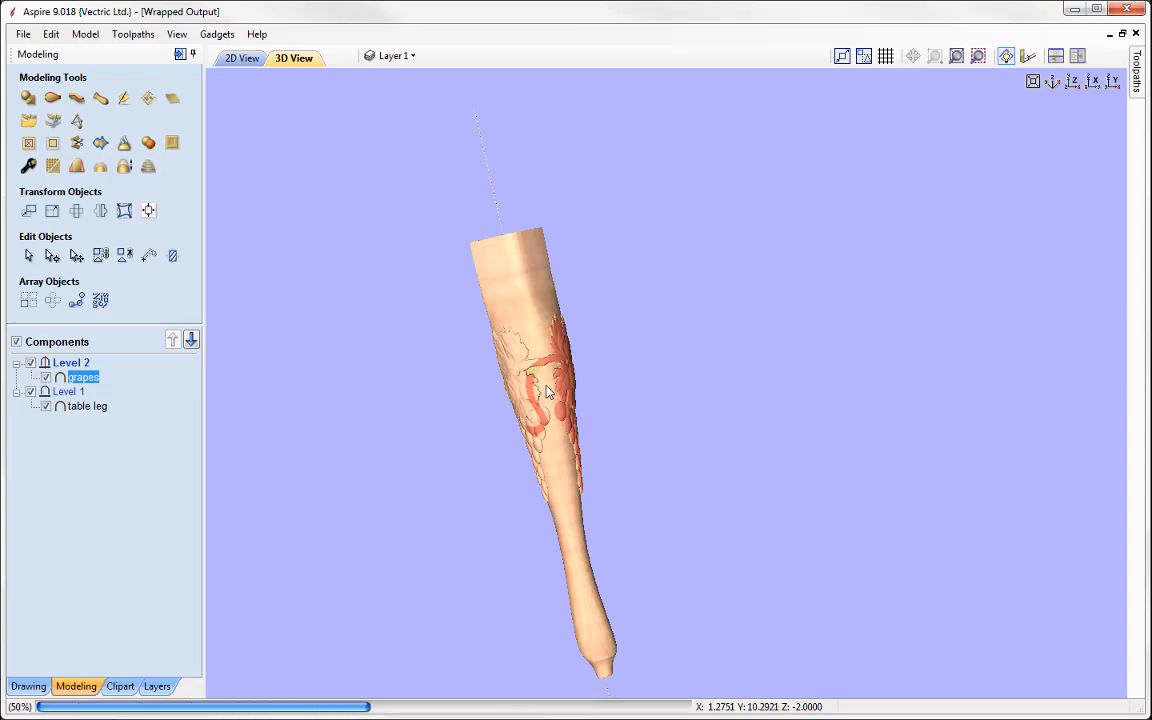
{"action": "left_click", "coordinate": [78, 365]}
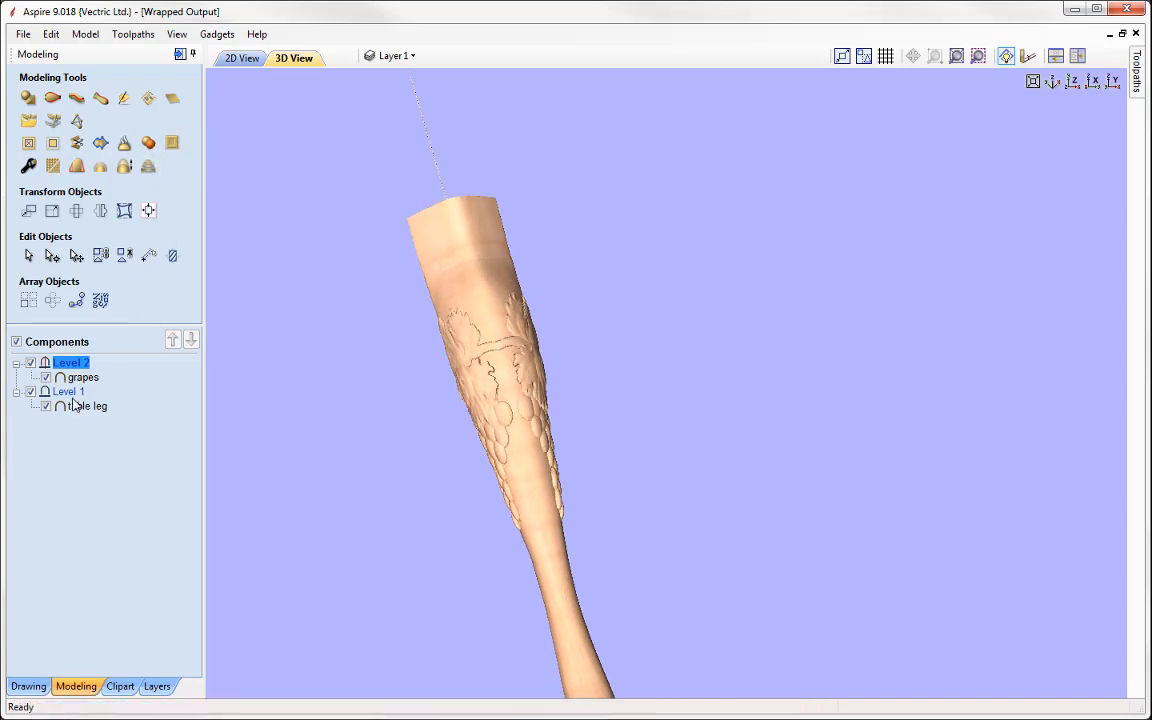
Step: Turn wrapping off and return to the front of the flat grape-decorated model
{"action": "left_click", "coordinate": [133, 34]}
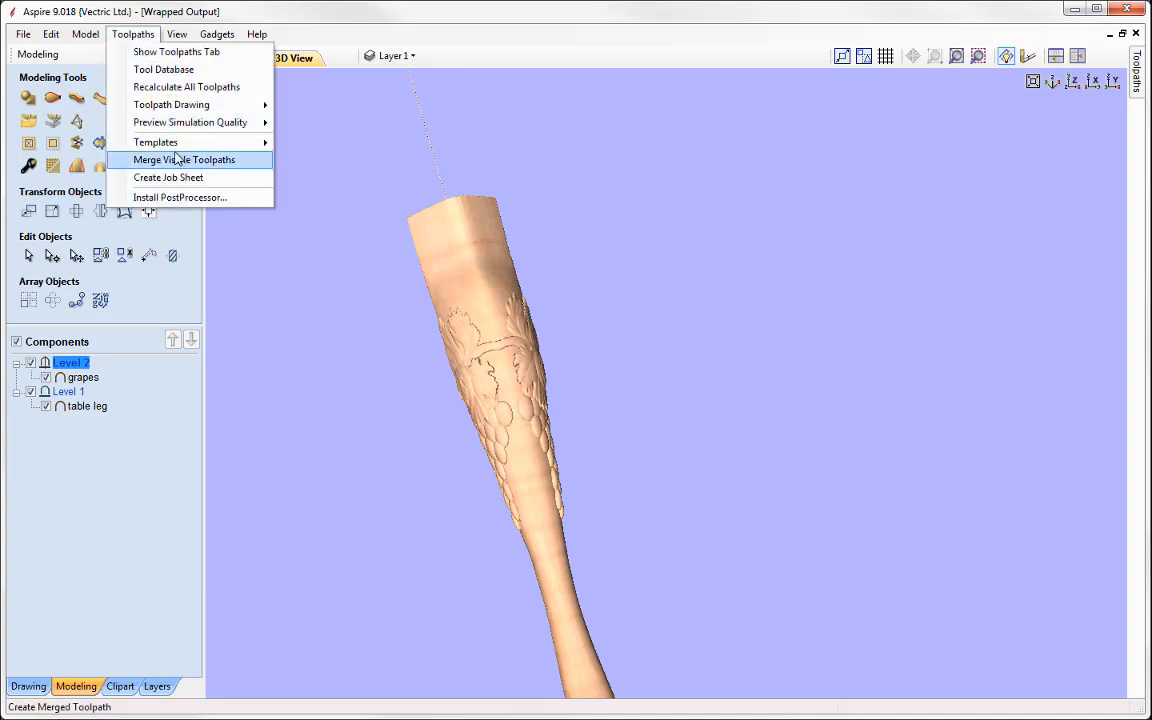
{"action": "mouse_move", "coordinate": [276, 107]}
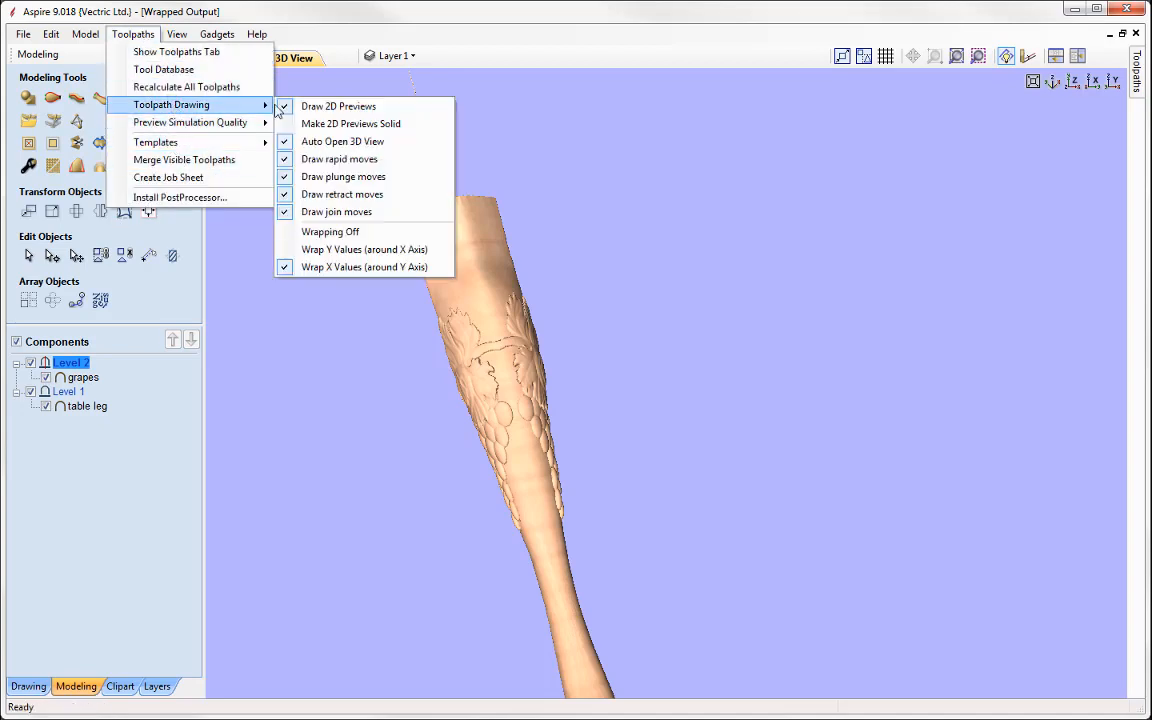
{"action": "left_click", "coordinate": [292, 231]}
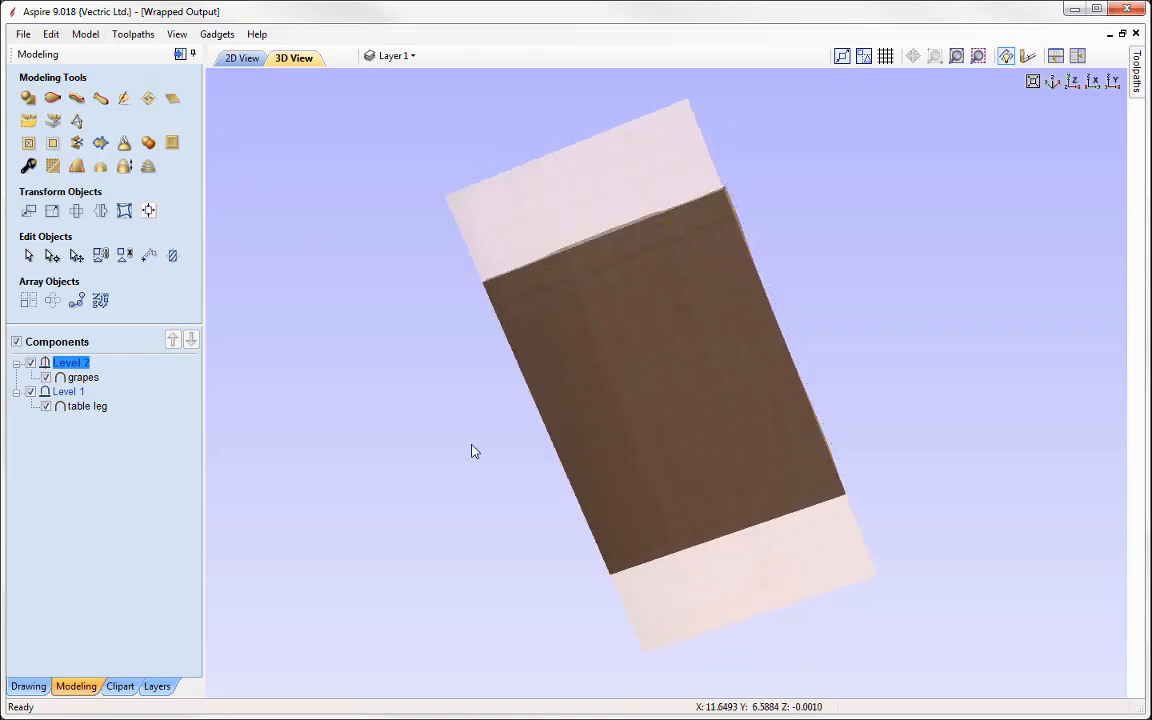
{"action": "left_click_drag", "start_coordinate": [471, 453], "coordinate": [357, 595]}
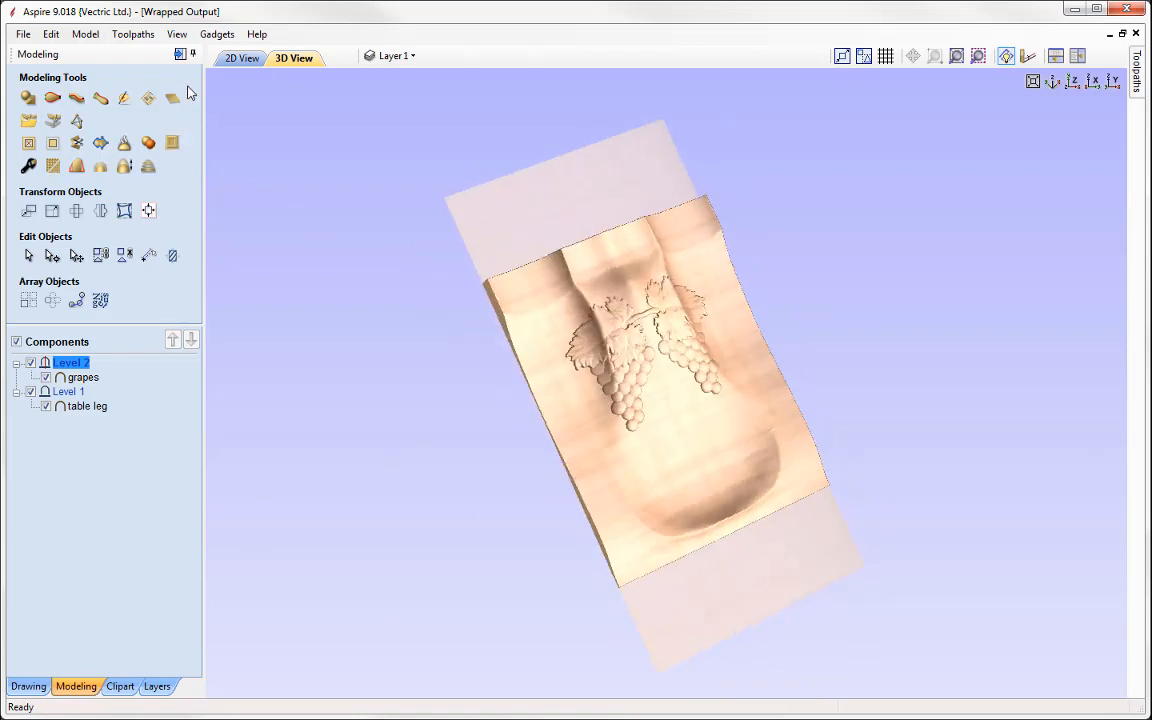
Step: Calculate a 3D finish toolpath with the 0.25 inch Ball Nose, the Model Boundary limit and a Raster strategy at 90 degrees
{"action": "left_click", "coordinate": [181, 54]}
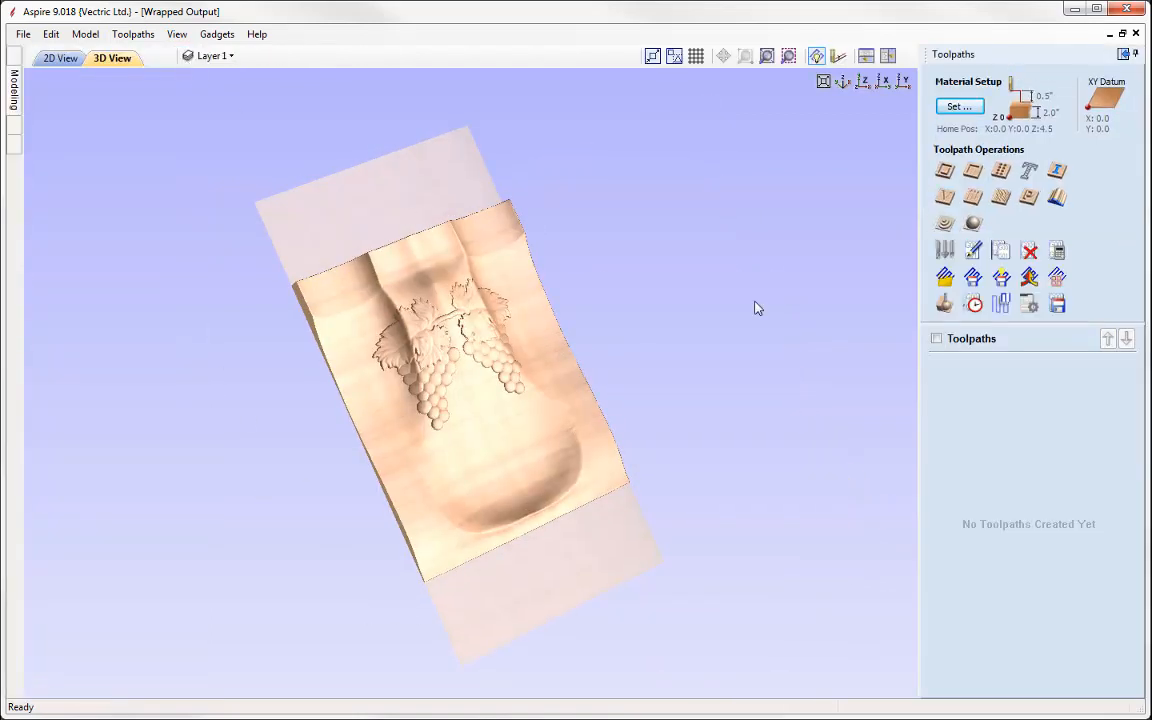
{"action": "left_click", "coordinate": [973, 224]}
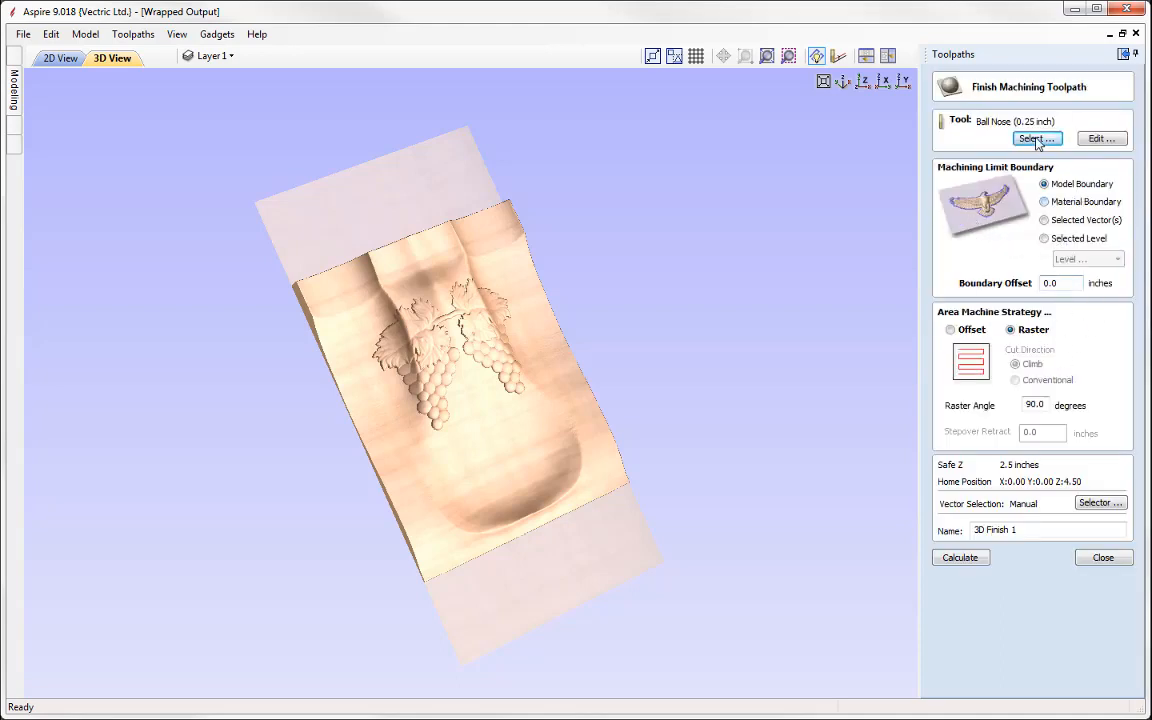
{"action": "left_click", "coordinate": [955, 559]}
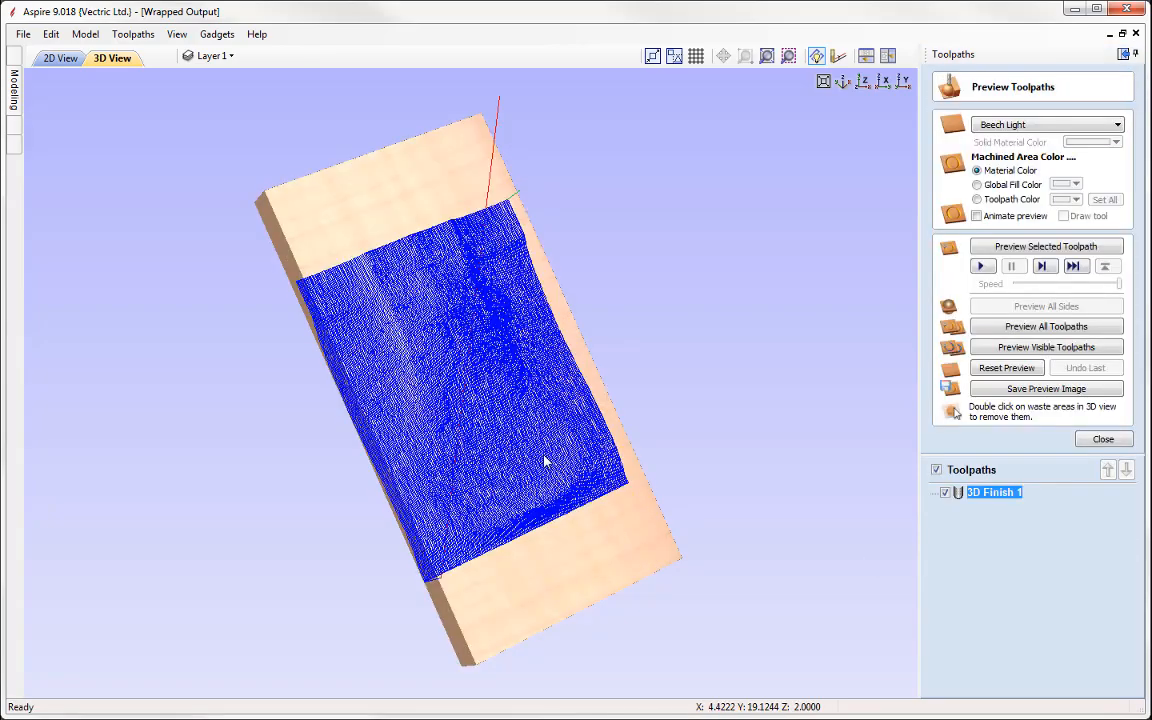
Step: Inspect the finish toolpath's passes on the flat block and simulate its cut in Beech Light material
{"action": "left_click_drag", "start_coordinate": [548, 458], "coordinate": [517, 338]}
{"action": "scroll", "coordinate": [453, 362], "scroll_direction": "up", "scroll_amount": 5}
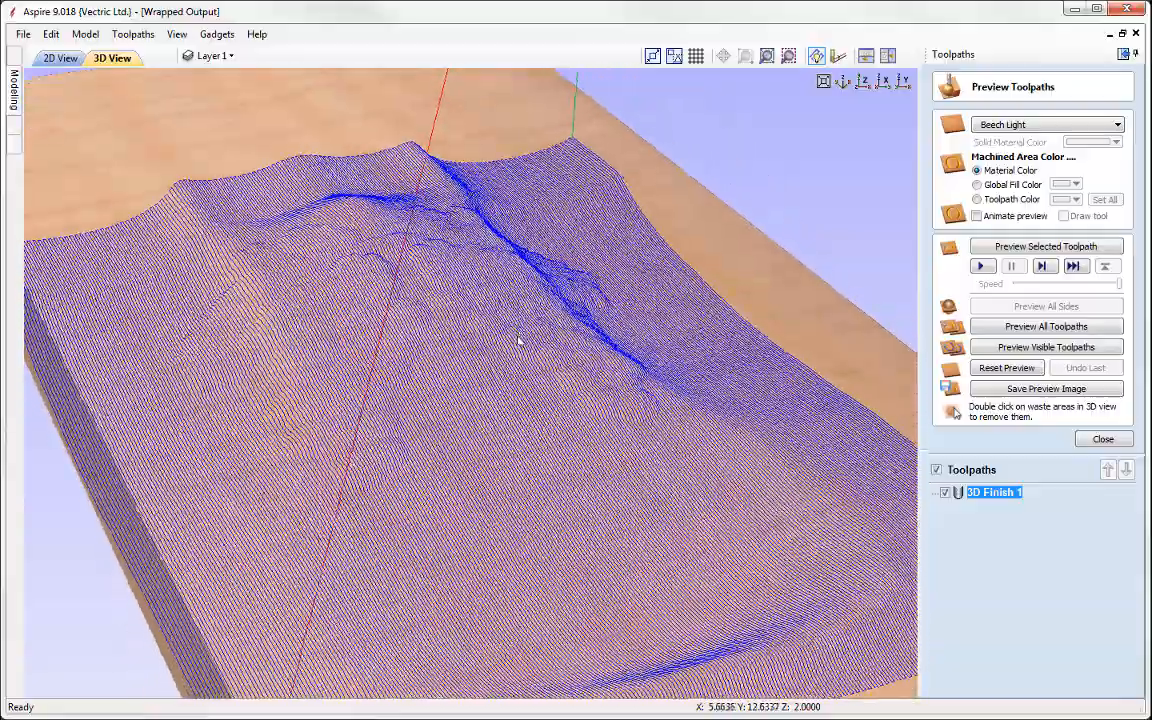
{"action": "scroll", "coordinate": [517, 338], "scroll_direction": "down", "scroll_amount": 3}
{"action": "left_click", "coordinate": [980, 267]}
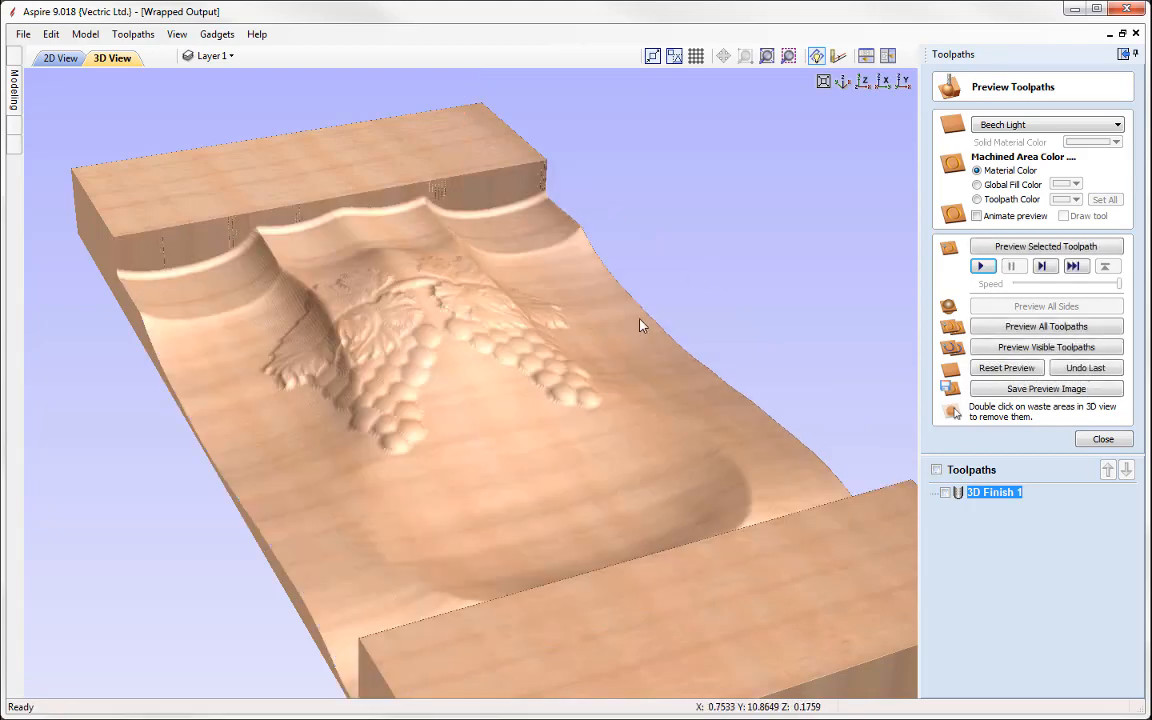
{"action": "scroll", "coordinate": [641, 402], "scroll_direction": "up", "scroll_amount": 3}
Step: Wrap the simulated carving's X values around the Y axis, examine the rounded leg, and turn on the finish toolpath's display
{"action": "left_click", "coordinate": [122, 34]}
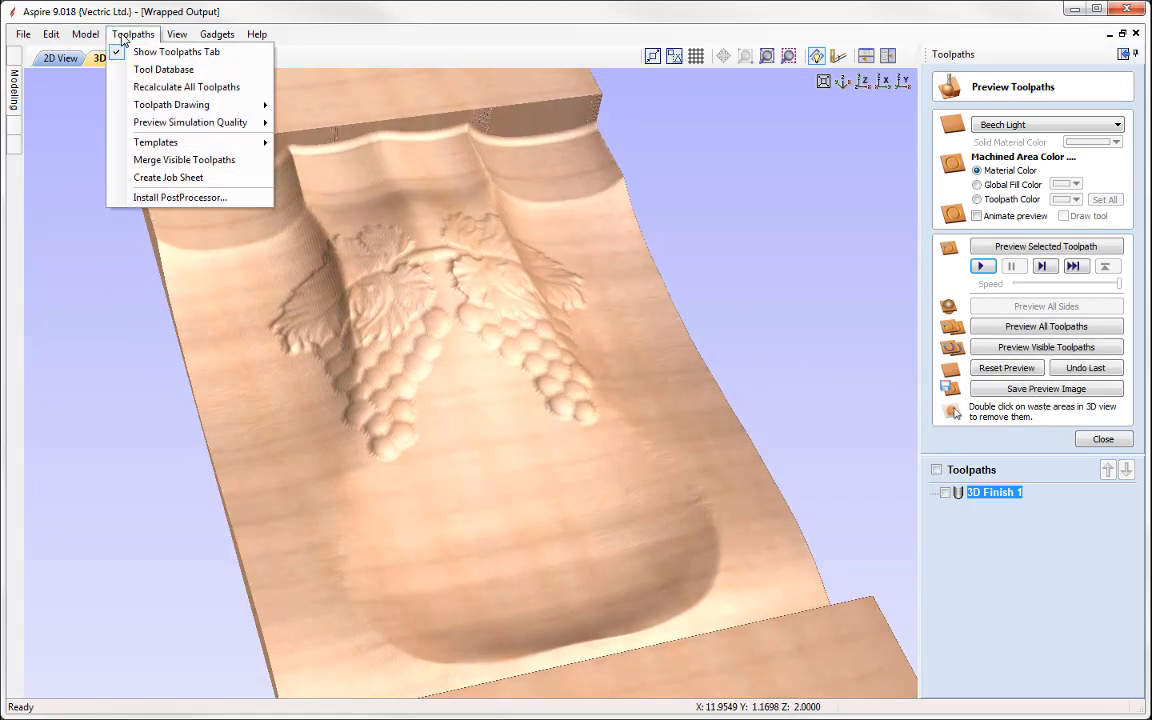
{"action": "mouse_move", "coordinate": [230, 104]}
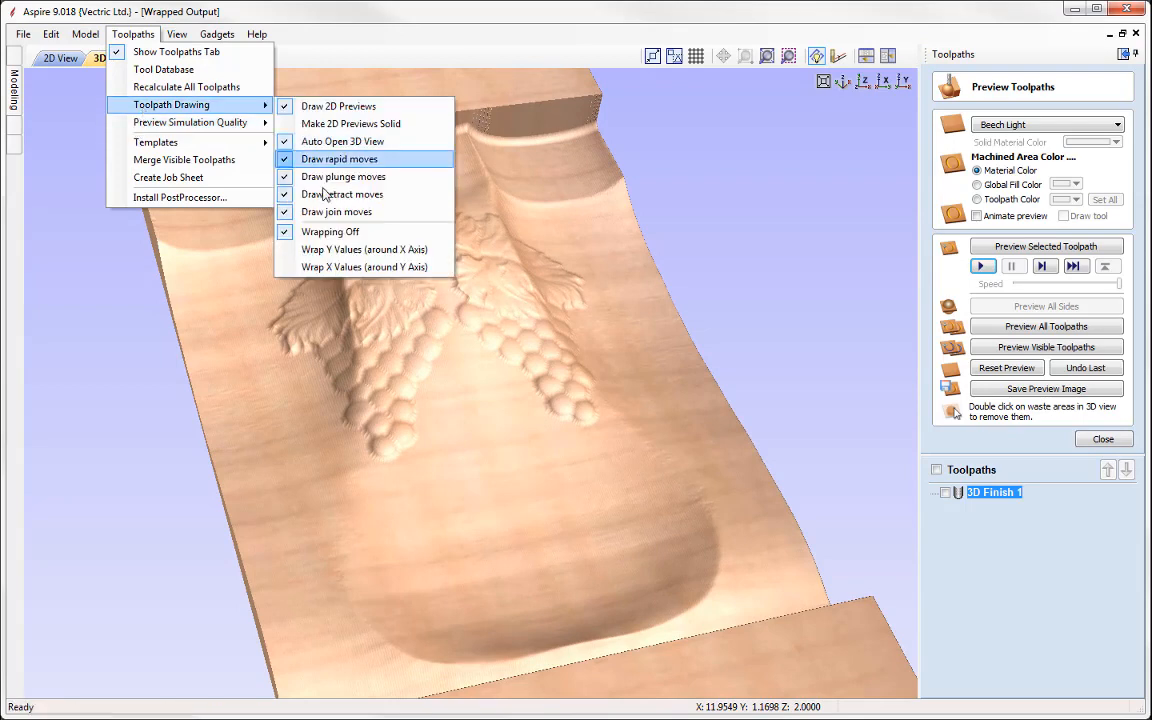
{"action": "left_click", "coordinate": [337, 268]}
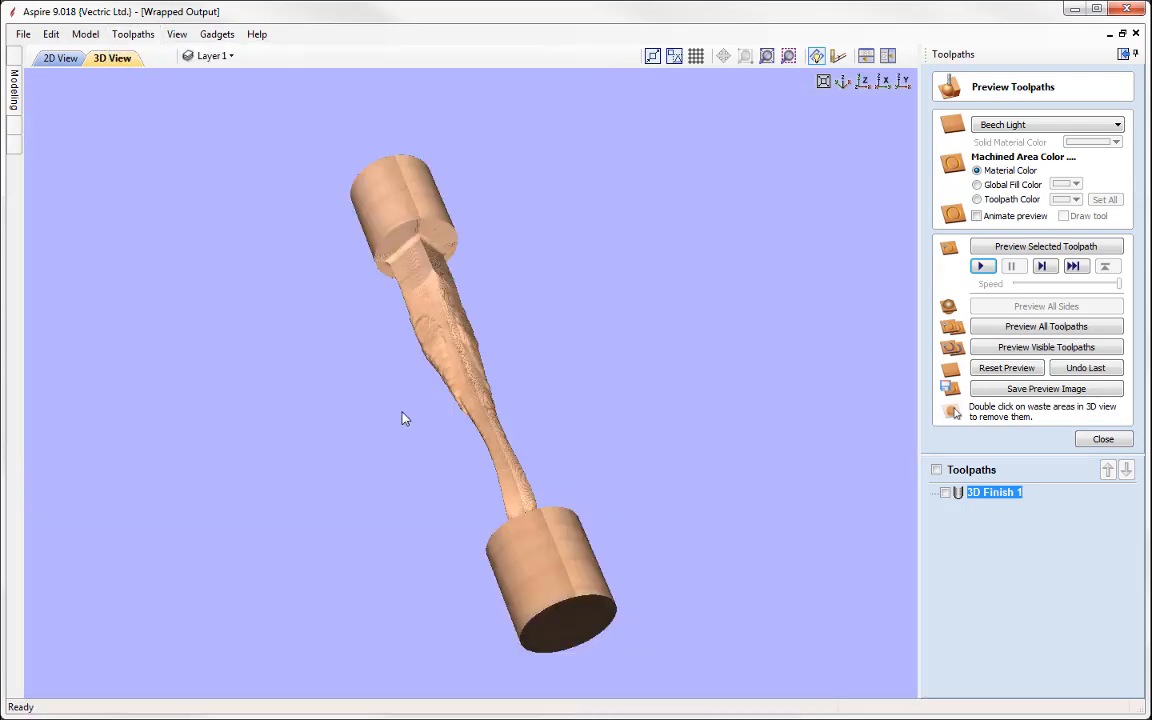
{"action": "left_click_drag", "start_coordinate": [404, 417], "coordinate": [417, 337]}
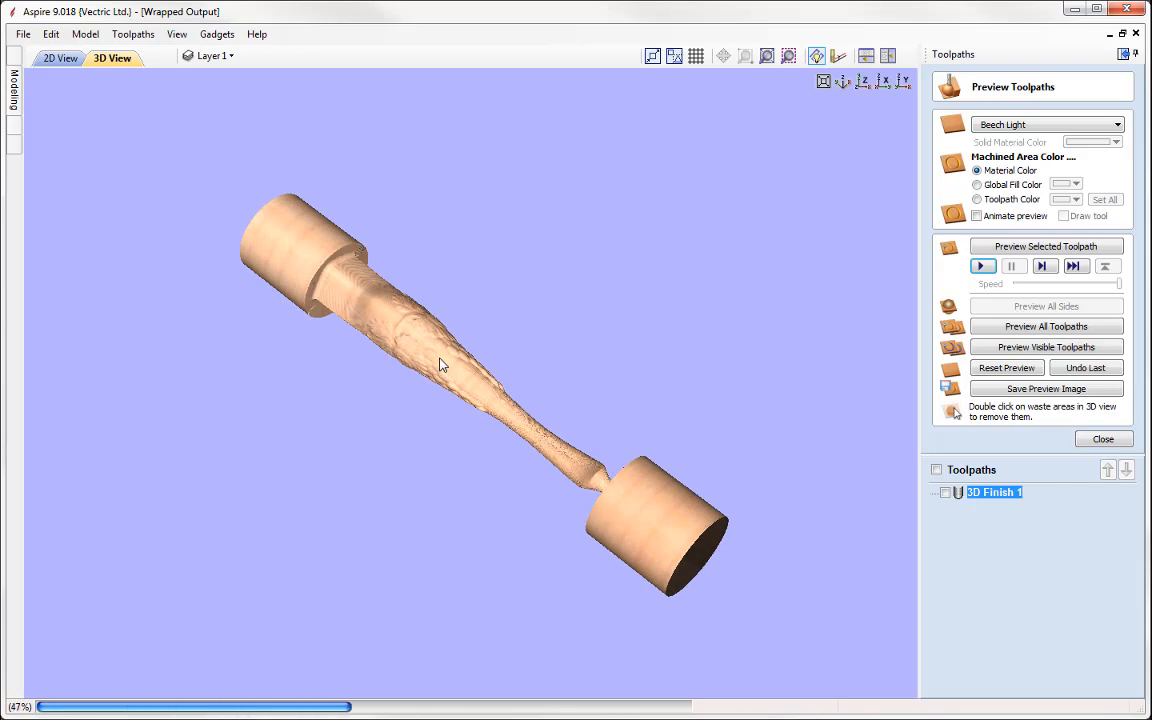
{"action": "scroll", "coordinate": [440, 368], "scroll_direction": "up", "scroll_amount": 2}
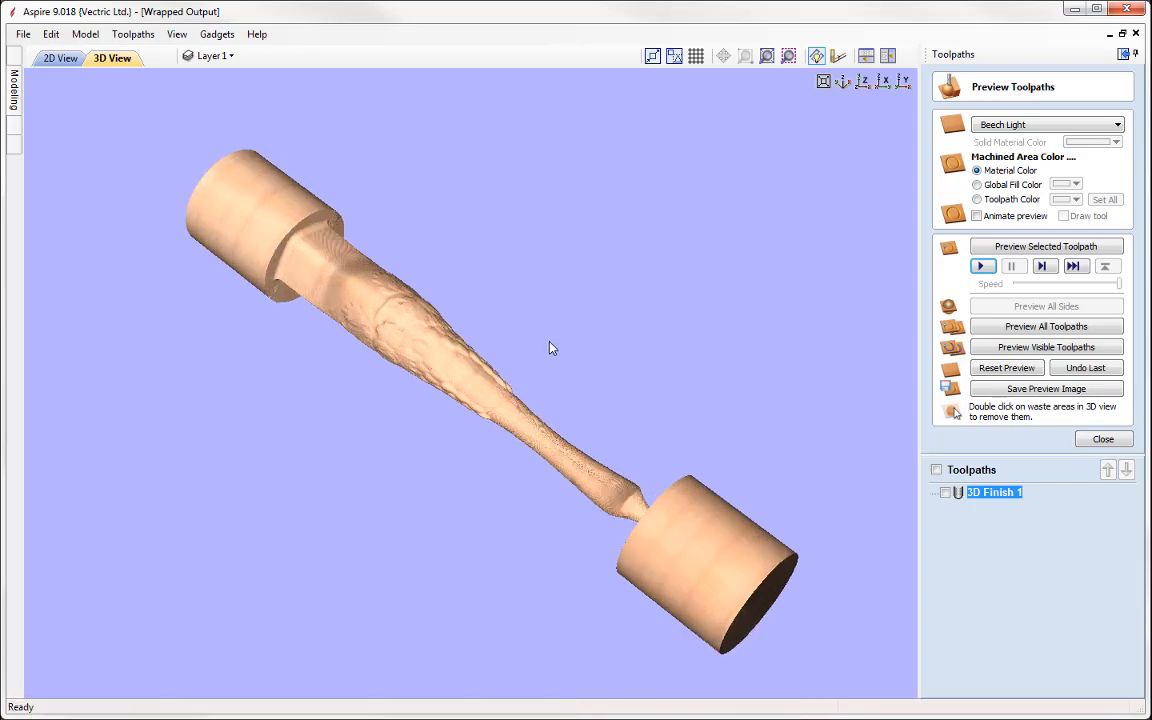
{"action": "left_click", "coordinate": [945, 492]}
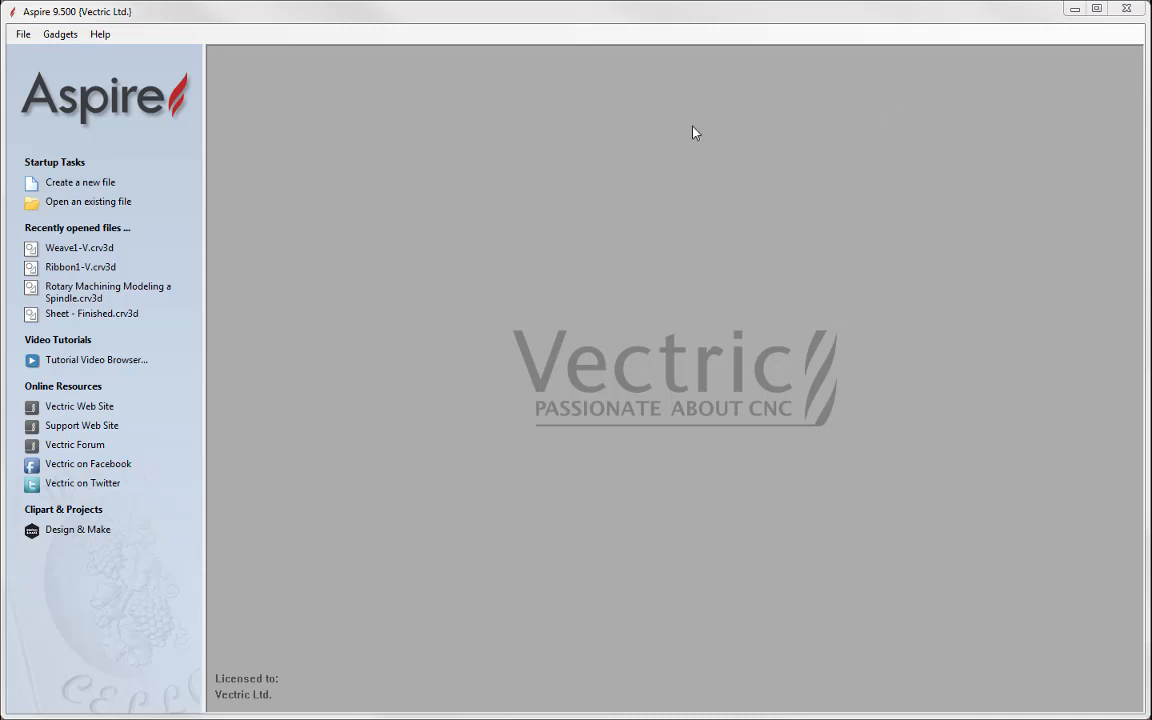
Step: In Aspire 9.5, create a rotary job 25 inches long and 4 inches in diameter, zeroed on the cylinder axis along Y, and open the modeling tools
{"action": "left_click", "coordinate": [75, 182]}
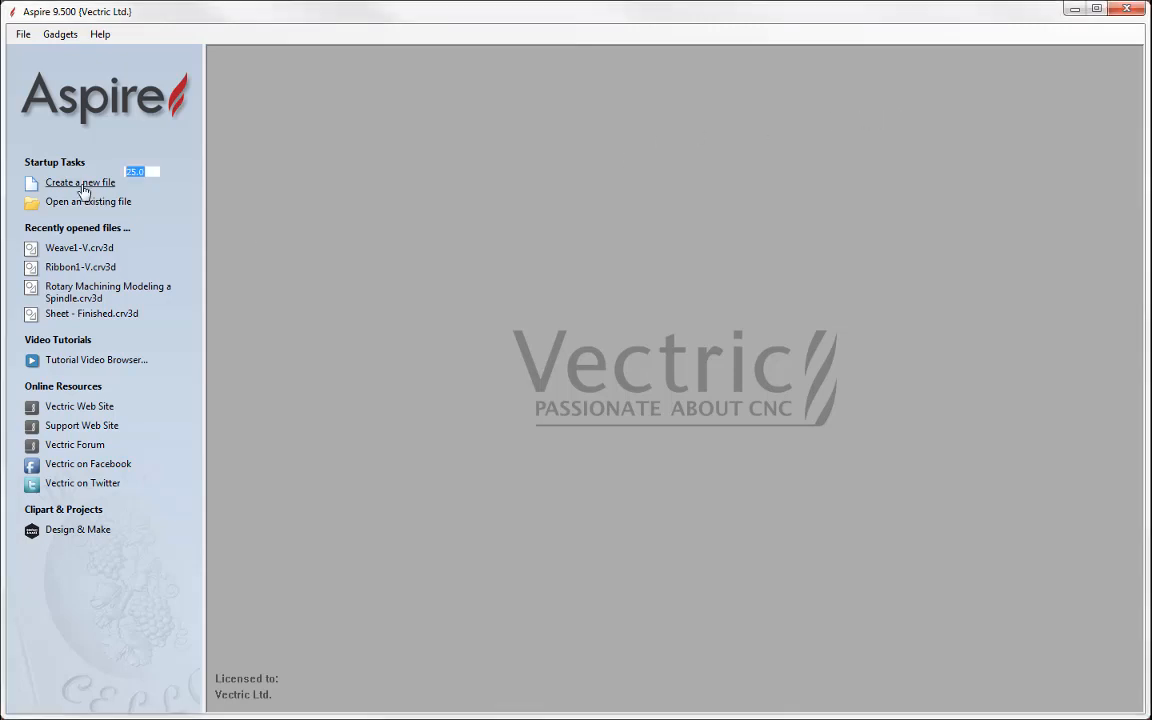
{"action": "left_click", "coordinate": [45, 605]}
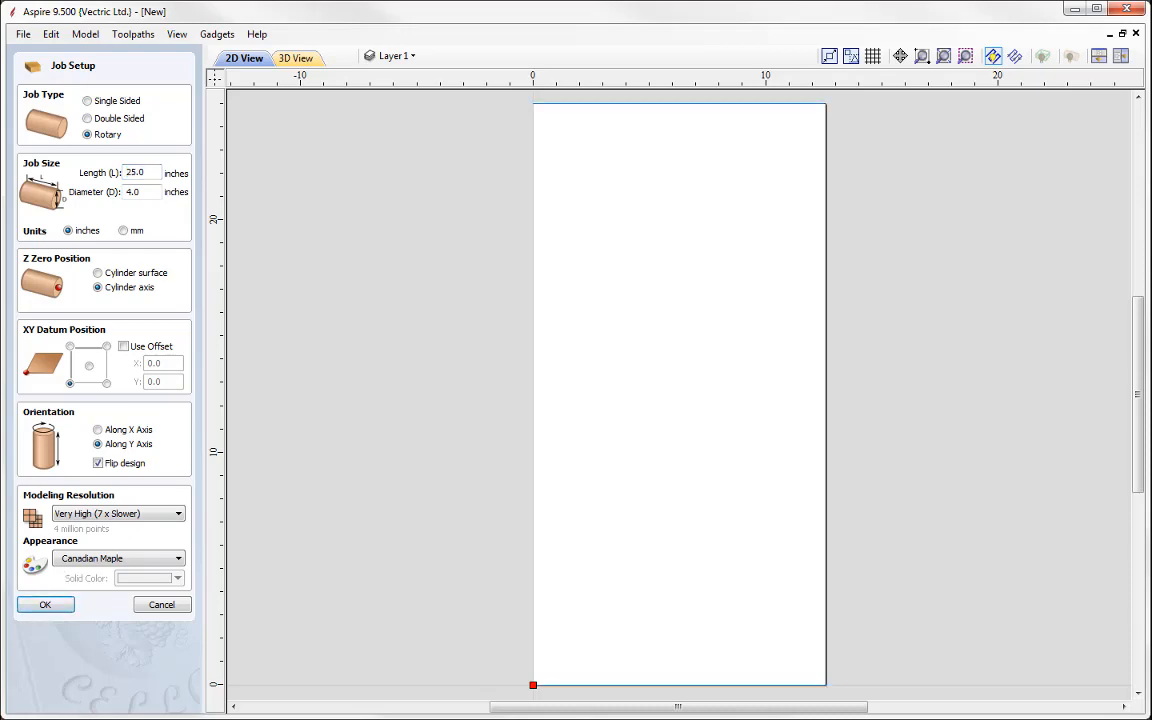
{"action": "left_click", "coordinate": [76, 686]}
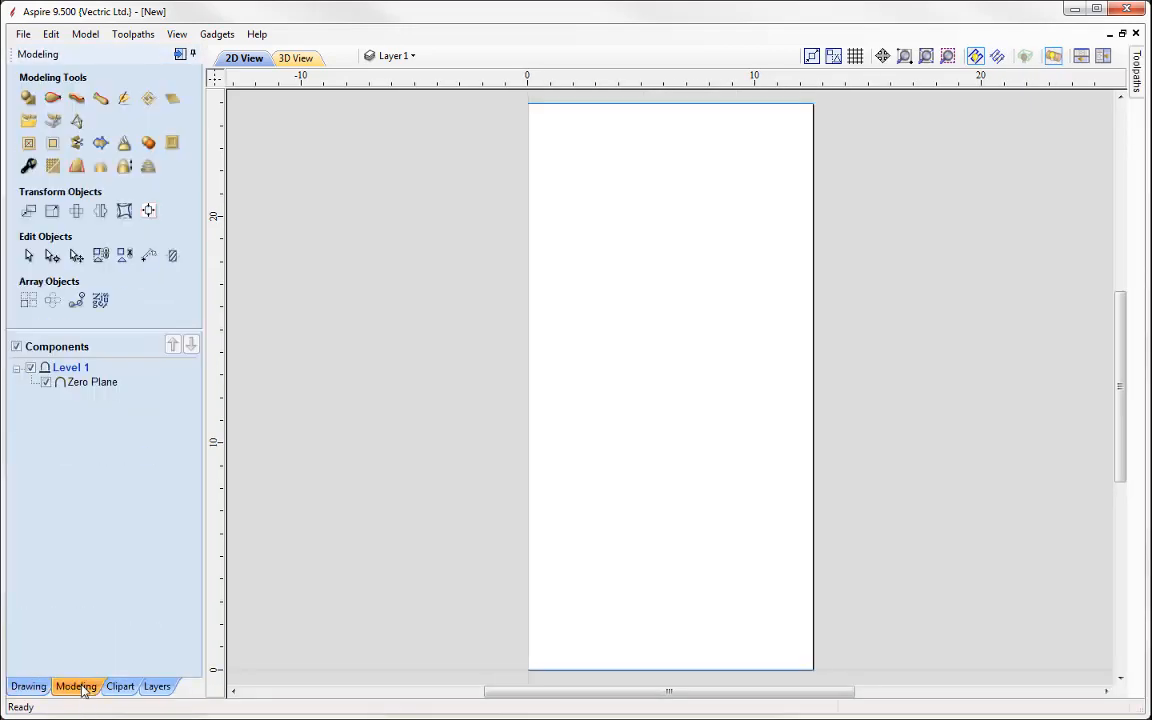
Step: Import the 3D model table leg.stl into the rotary job
{"action": "left_click", "coordinate": [28, 122]}
{"action": "left_click", "coordinate": [488, 335]}
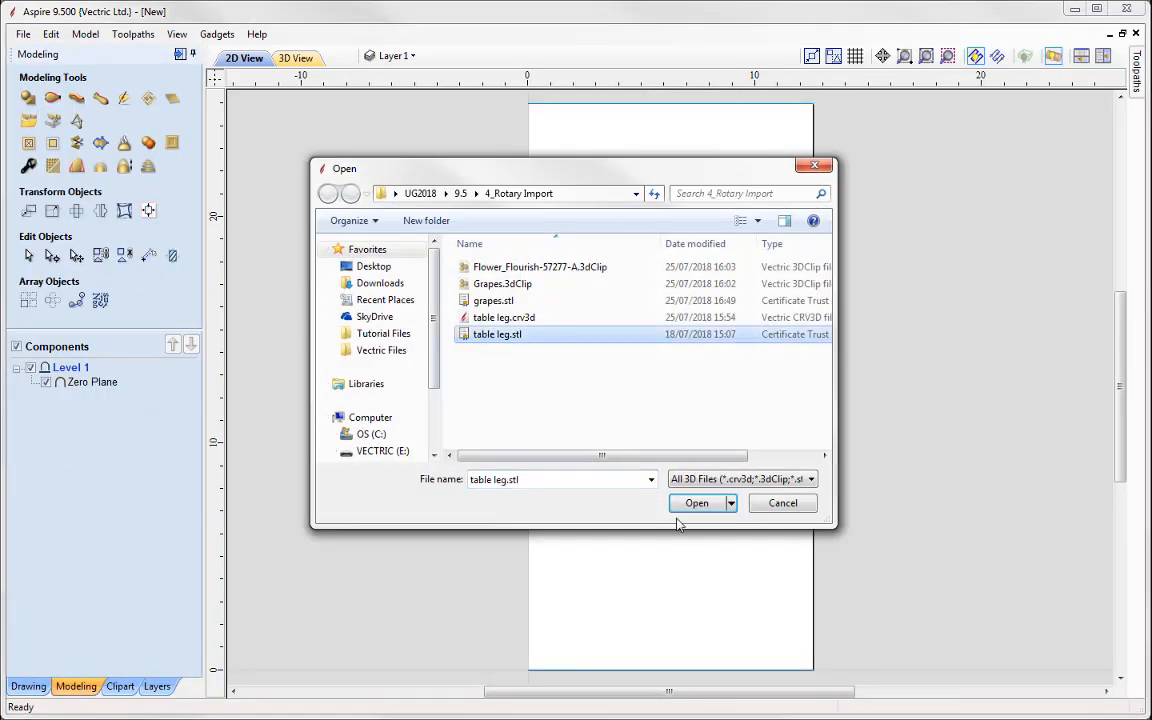
{"action": "left_click", "coordinate": [696, 503]}
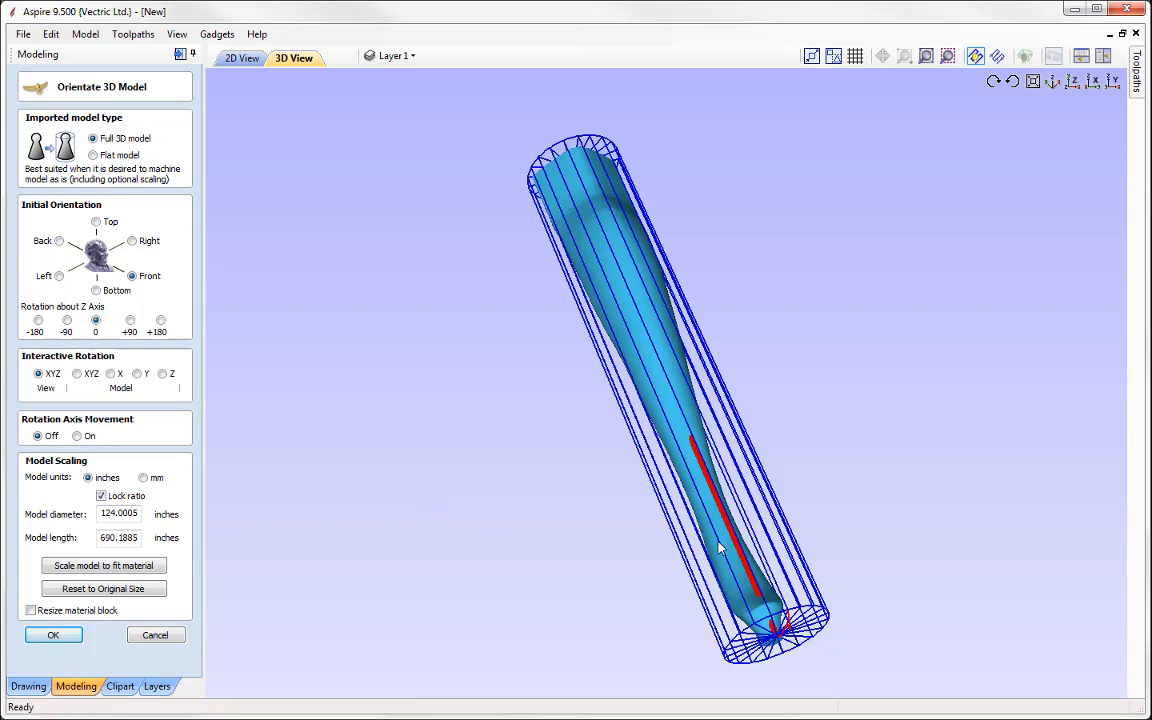
Step: Turn on rotation axis movement, shift the axis down to about the centre of the leg's foot end, and turn the movement off
{"action": "left_click_drag", "start_coordinate": [901, 575], "coordinate": [441, 407]}
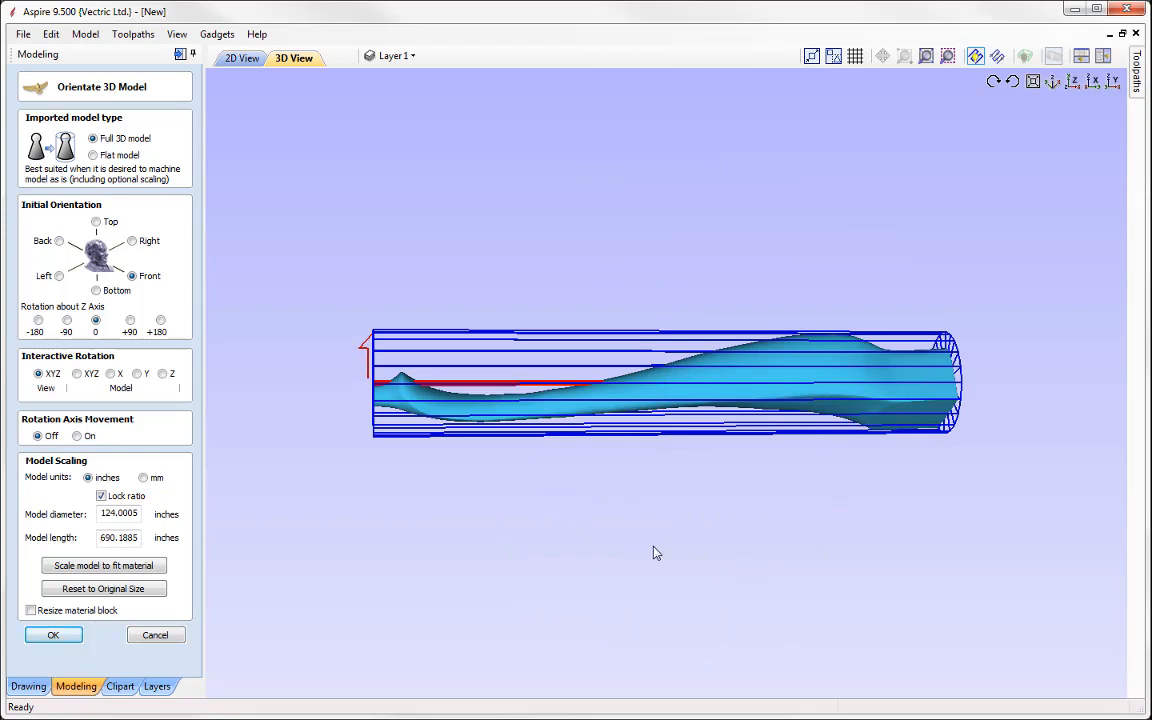
{"action": "left_click", "coordinate": [77, 436]}
{"action": "left_click", "coordinate": [988, 79]}
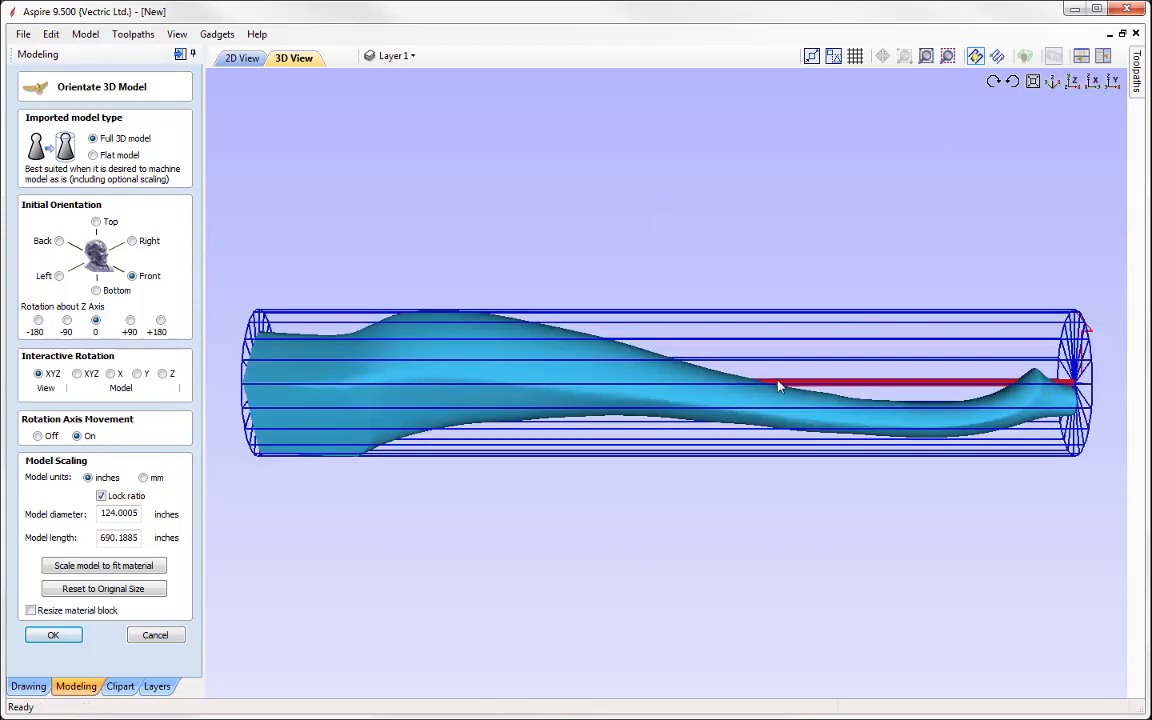
{"action": "left_click_drag", "start_coordinate": [779, 386], "coordinate": [779, 415]}
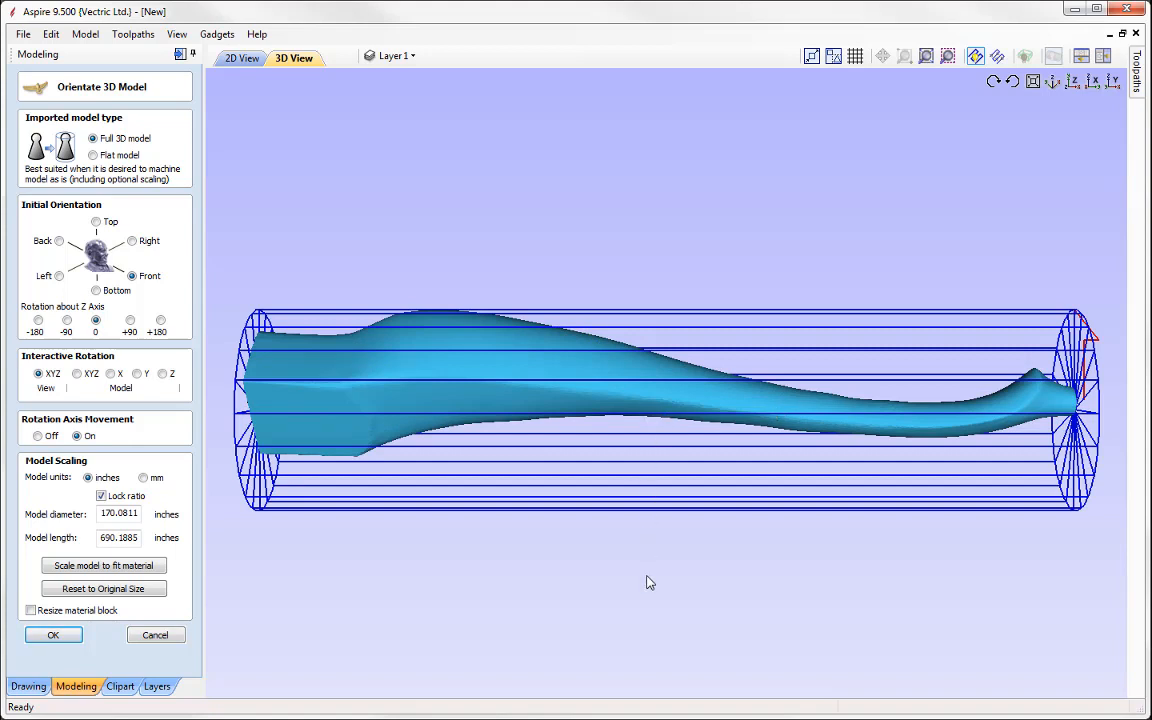
{"action": "left_click", "coordinate": [37, 436]}
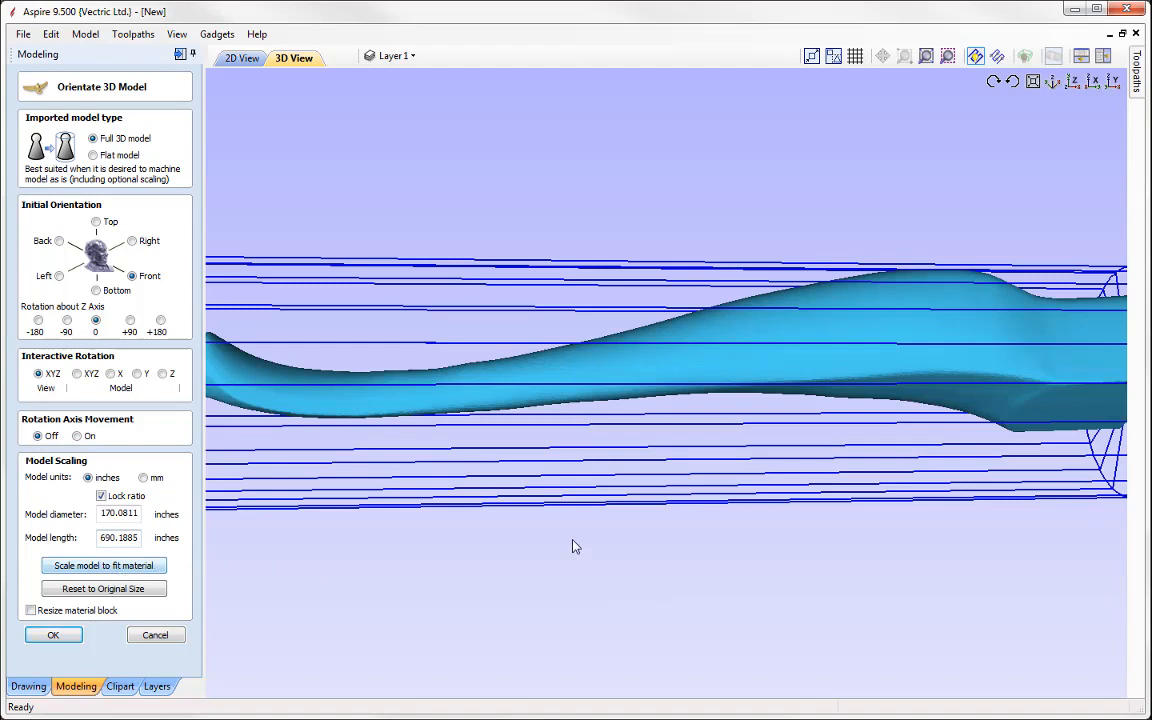
Step: Scale the leg to fit the material at 4.0 inches diameter and 16.232 inches long, resize the material block, and complete the import
{"action": "scroll", "coordinate": [575, 546], "scroll_direction": "down", "scroll_amount": 10}
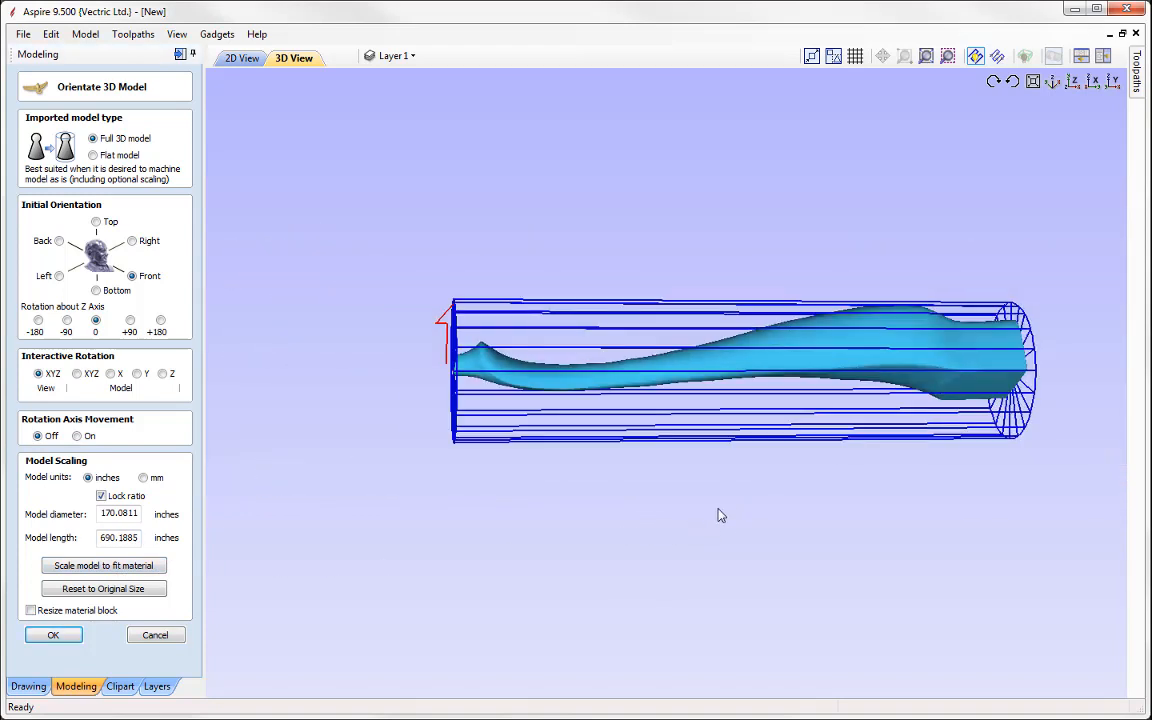
{"action": "middle_click_drag", "start_coordinate": [718, 508], "coordinate": [597, 525]}
{"action": "left_click", "coordinate": [132, 566]}
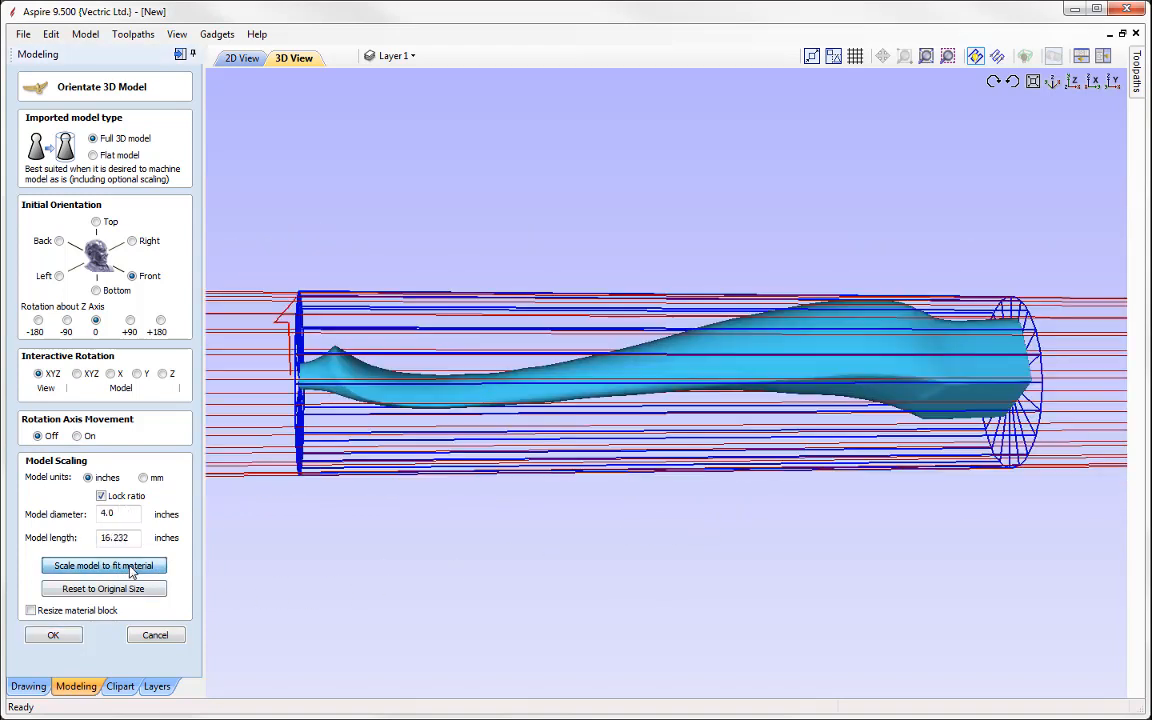
{"action": "left_click_drag", "start_coordinate": [505, 548], "coordinate": [572, 582]}
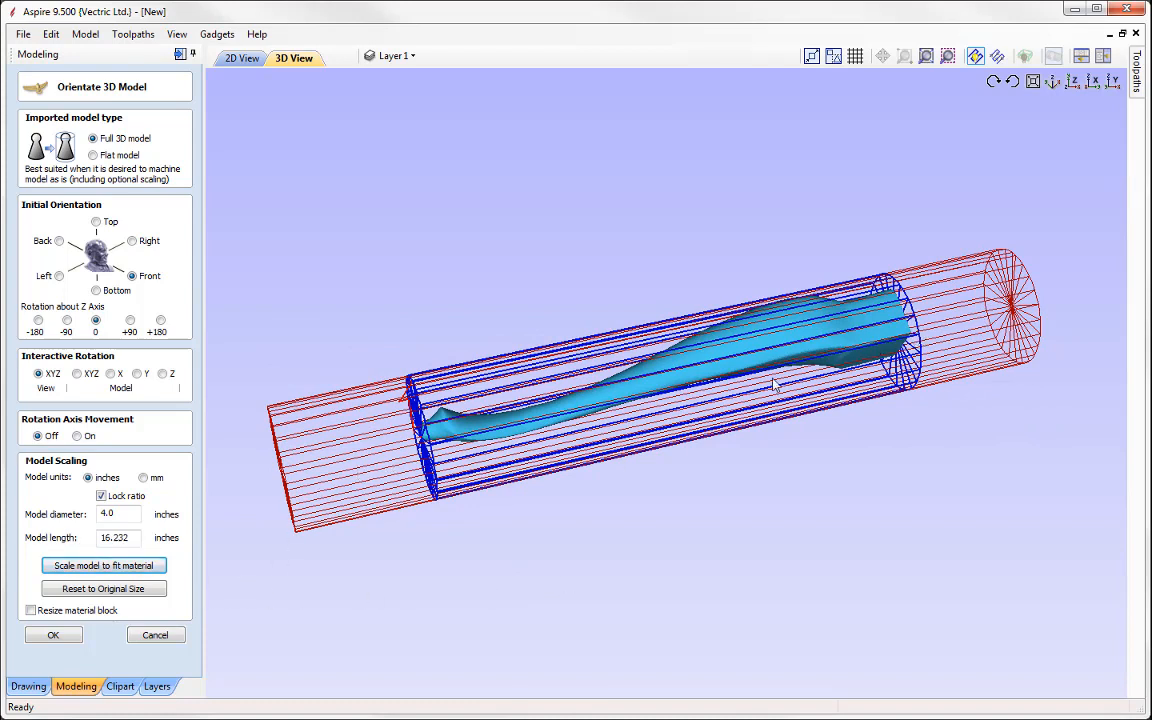
{"action": "left_click", "coordinate": [31, 611]}
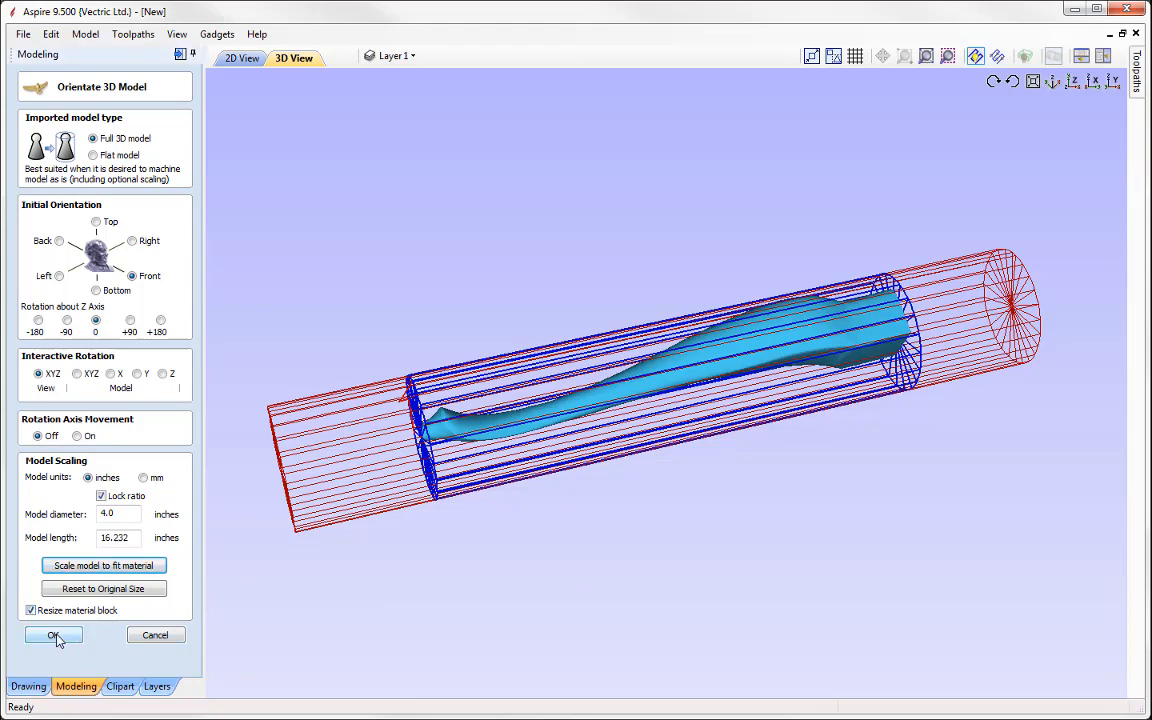
{"action": "left_click", "coordinate": [55, 637]}
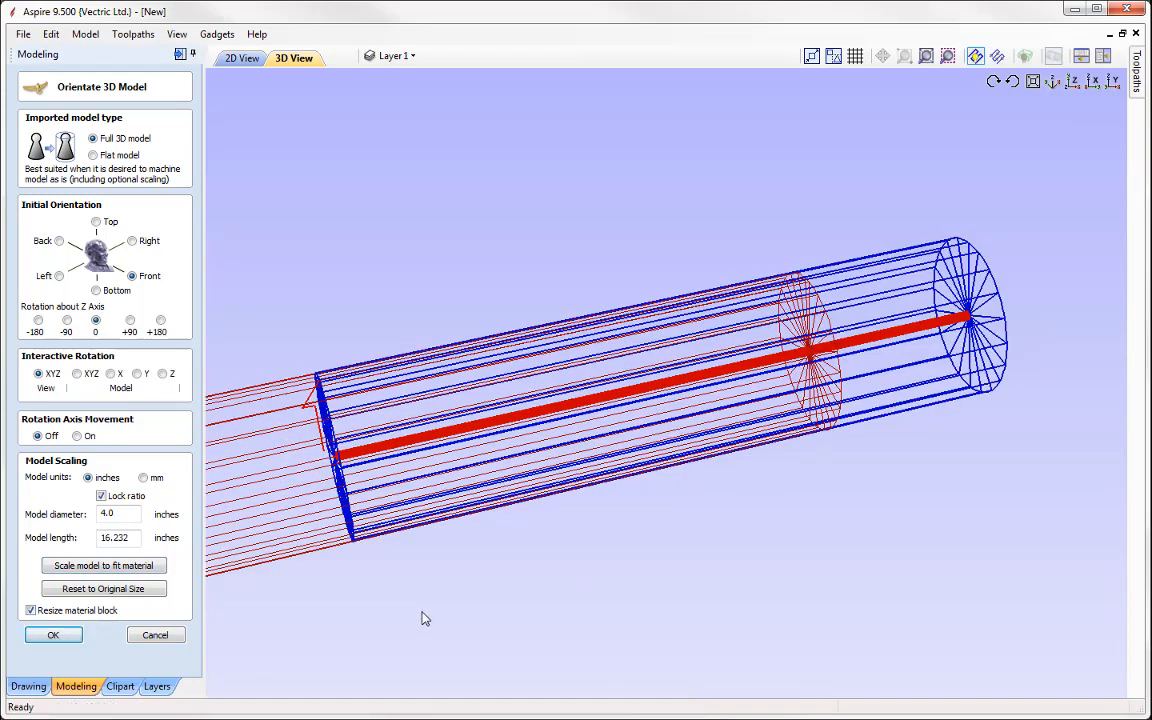
Step: Examine the wrapped table leg from several sides and switch its display to the flat, unwrapped model
{"action": "left_click_drag", "start_coordinate": [418, 622], "coordinate": [503, 579]}
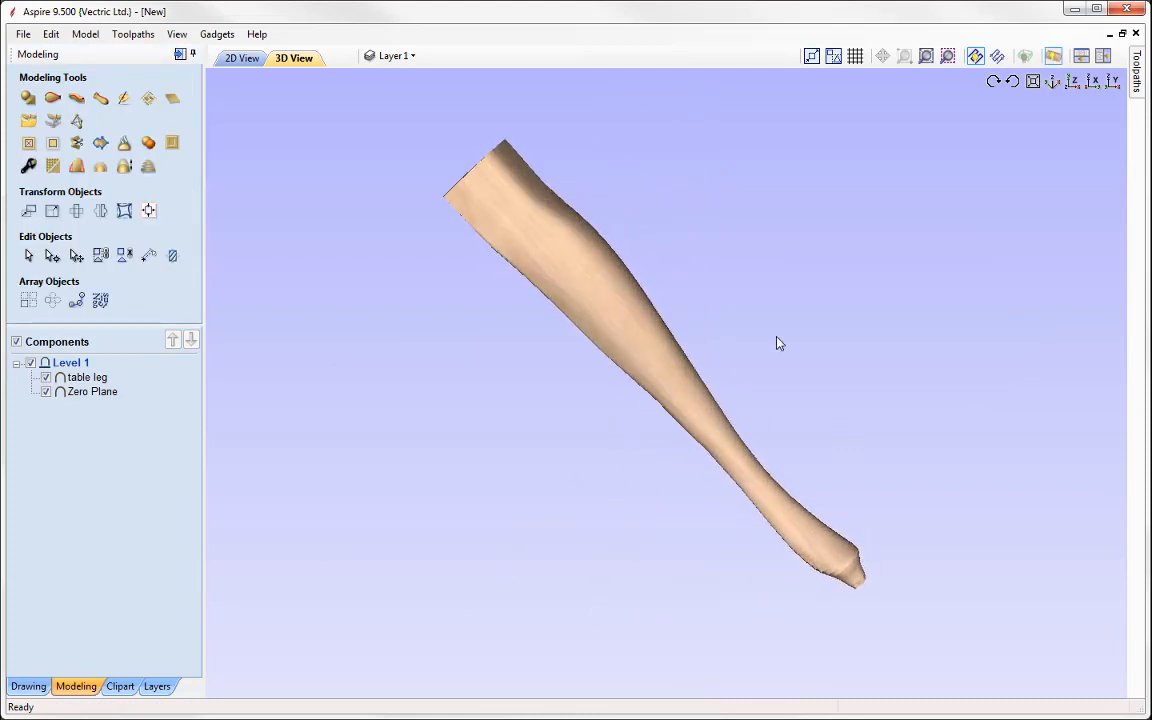
{"action": "left_click_drag", "start_coordinate": [698, 302], "coordinate": [936, 129]}
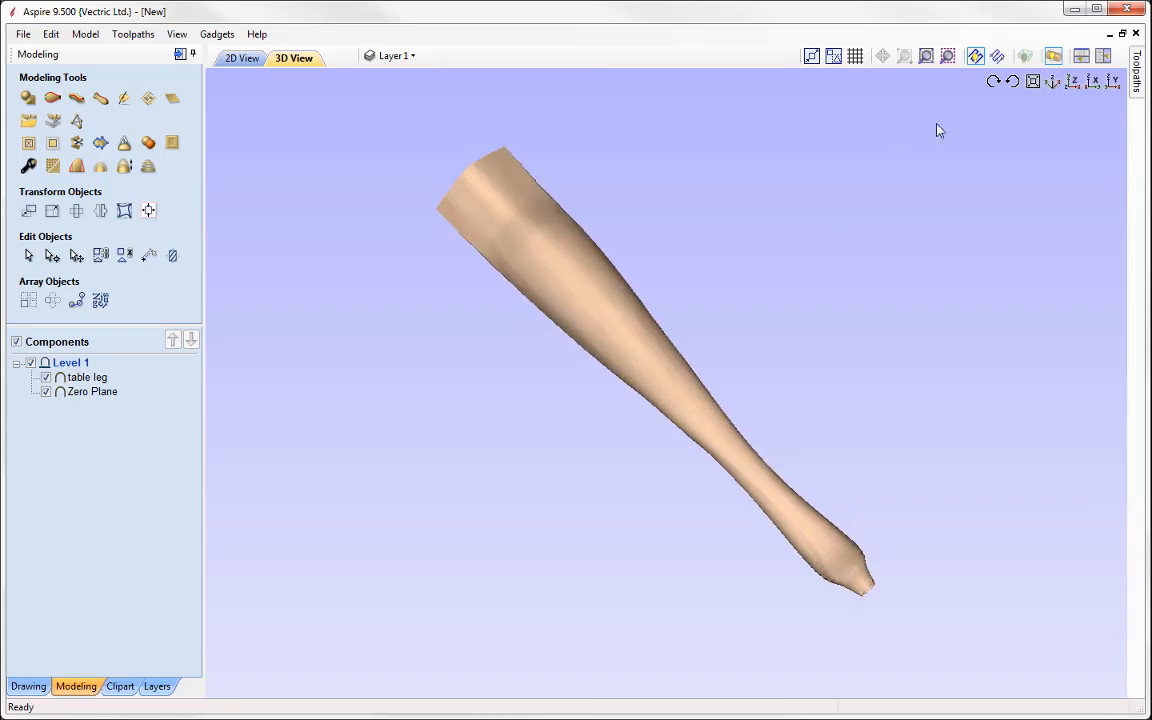
{"action": "left_click", "coordinate": [1055, 60]}
{"action": "left_click_drag", "start_coordinate": [717, 375], "coordinate": [562, 293]}
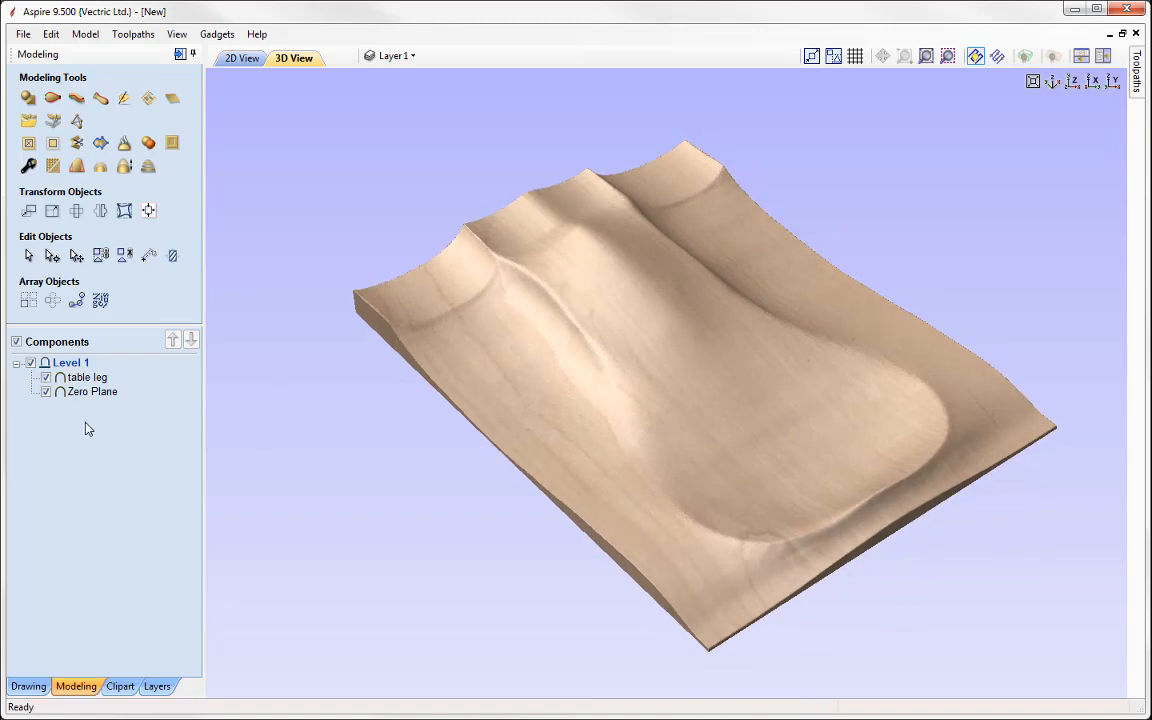
Step: Check the table leg component's shape height and base height properties
{"action": "mouse_move", "coordinate": [60, 383]}
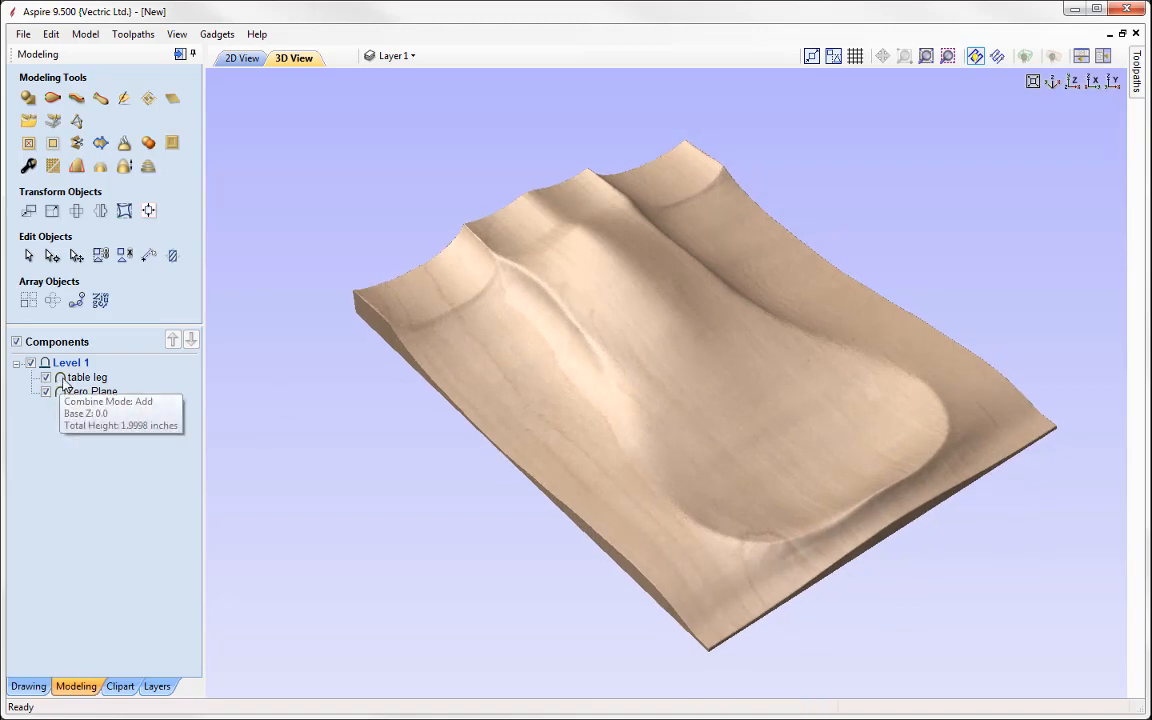
{"action": "double_click", "coordinate": [61, 382]}
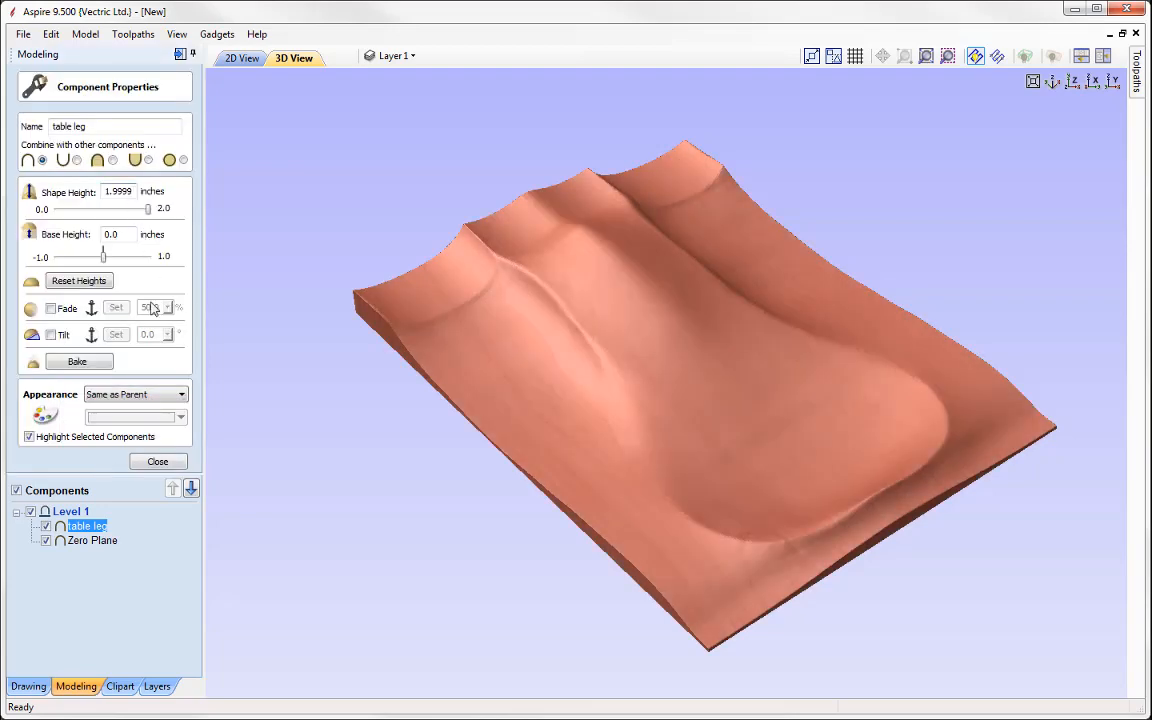
{"action": "left_click", "coordinate": [160, 462]}
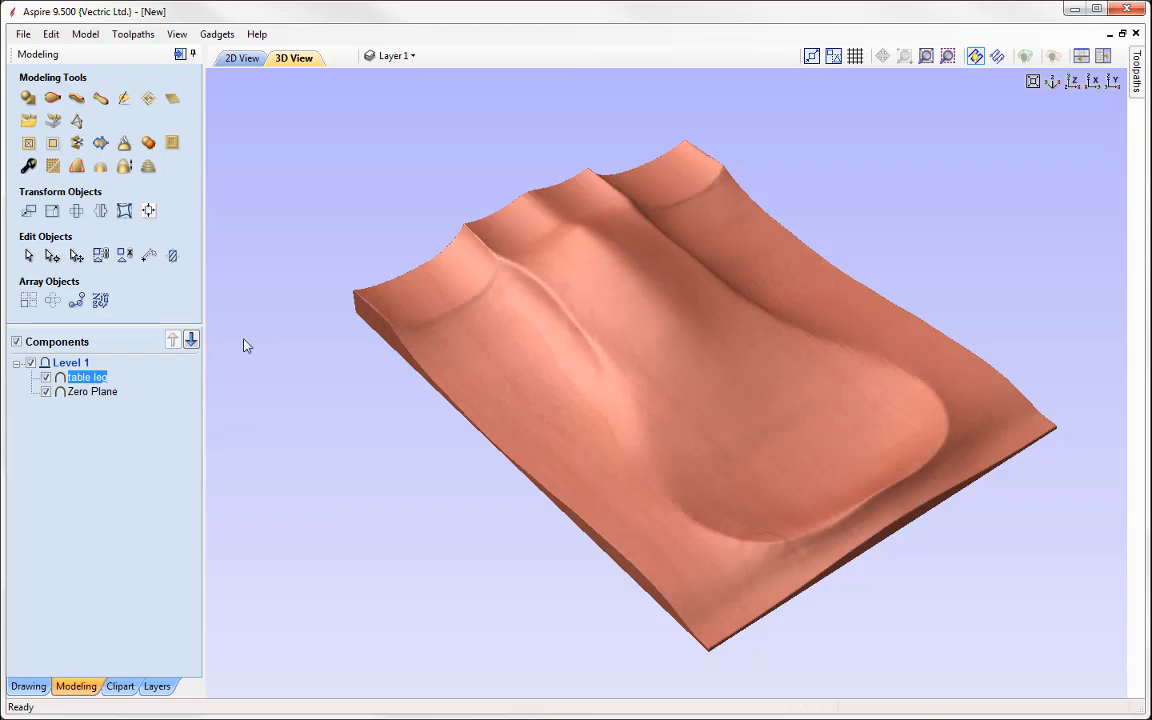
Step: Insert a new component level above Level 1 and make it the active level
{"action": "left_click", "coordinate": [56, 363]}
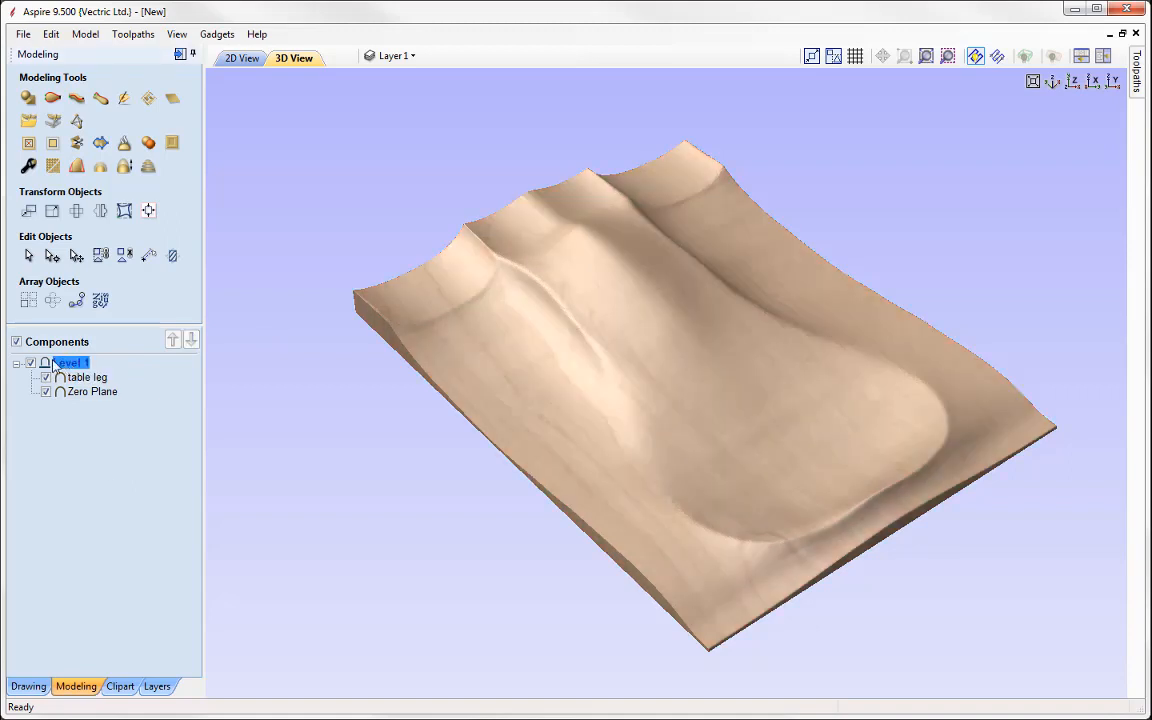
{"action": "right_click", "coordinate": [53, 365]}
{"action": "left_click", "coordinate": [115, 487]}
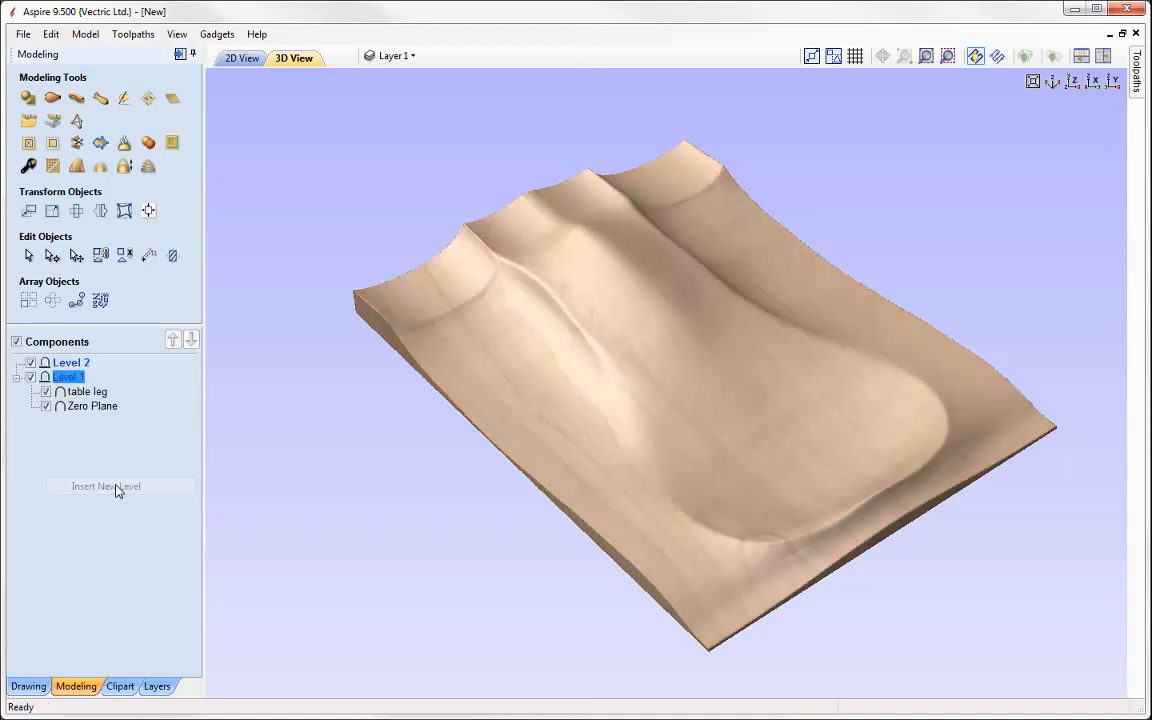
{"action": "left_click", "coordinate": [70, 362]}
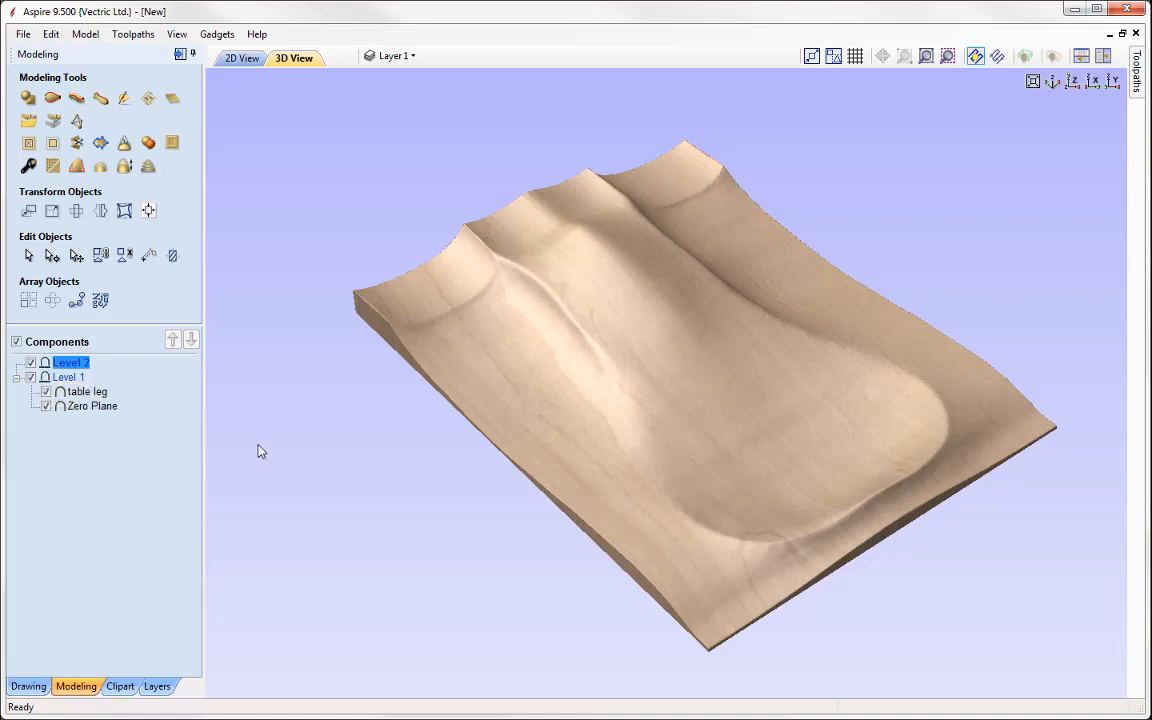
{"action": "left_click", "coordinate": [120, 686]}
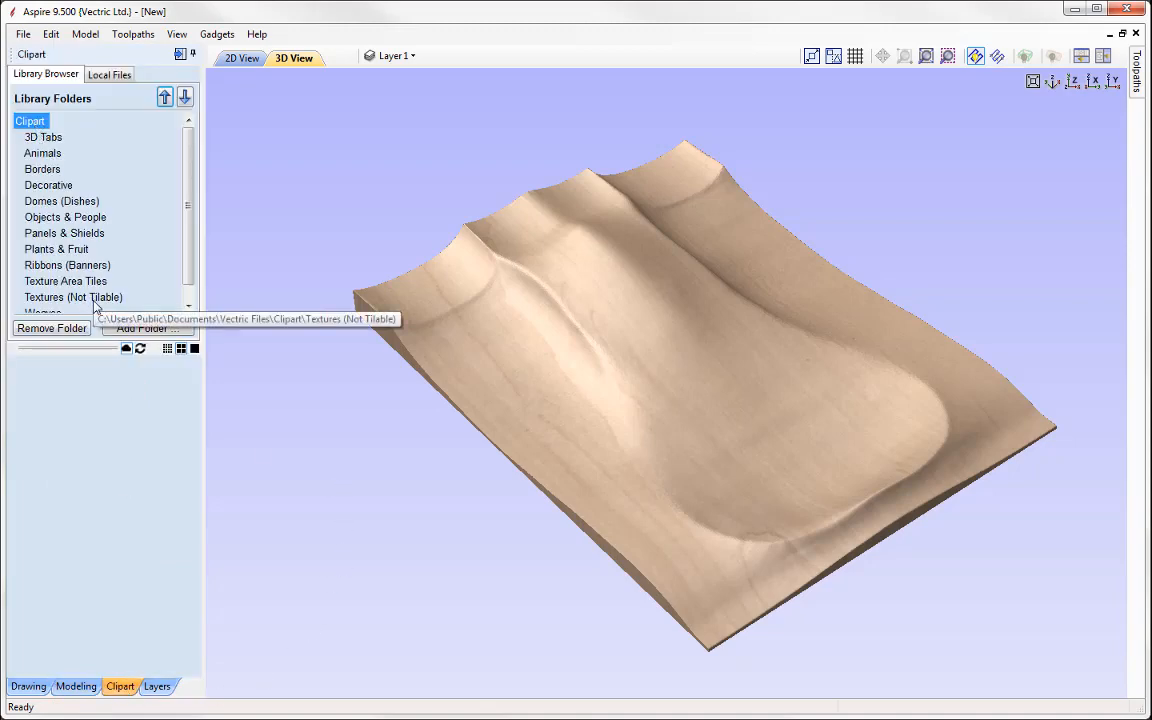
{"action": "left_click", "coordinate": [75, 686]}
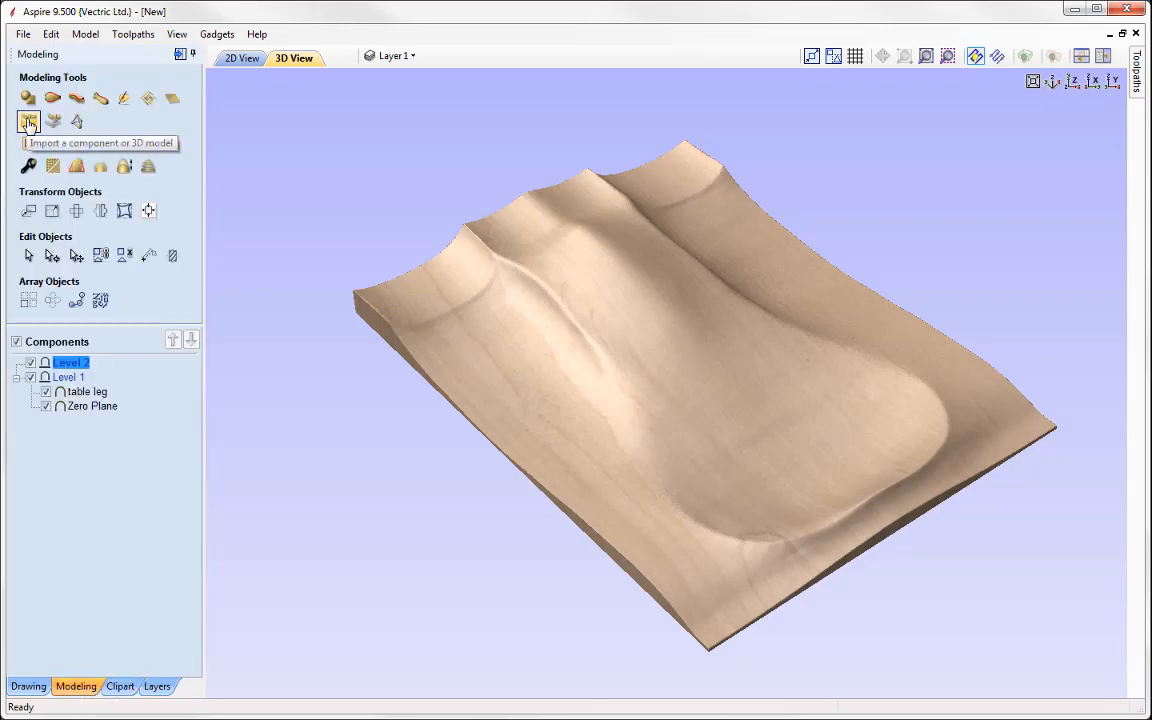
Step: Import grapes.stl into the new level as a flat model, keeping its original size and orientation
{"action": "left_click", "coordinate": [1072, 84]}
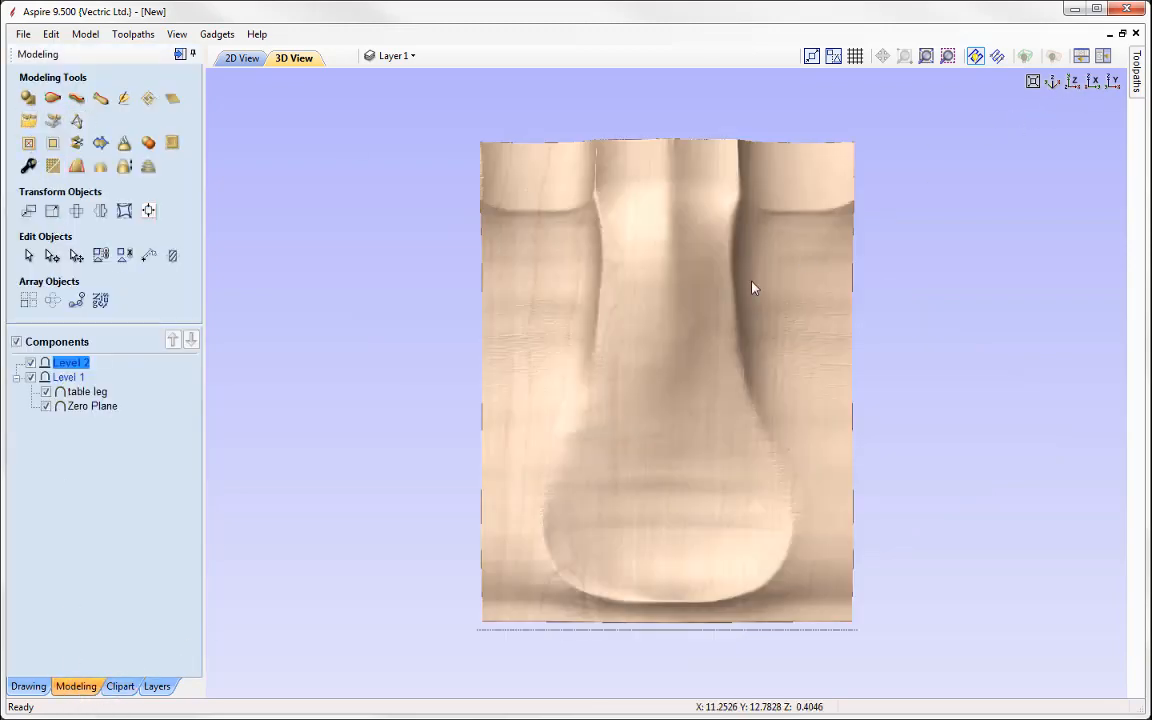
{"action": "left_click", "coordinate": [28, 120]}
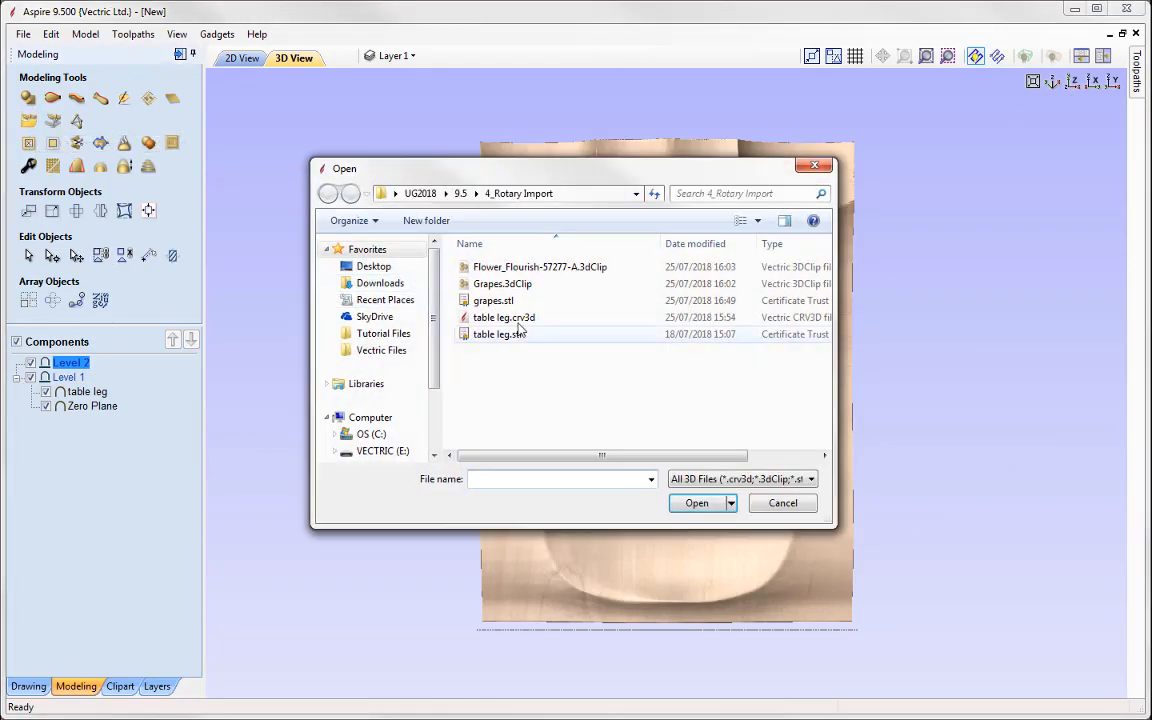
{"action": "left_click", "coordinate": [493, 300]}
{"action": "left_click", "coordinate": [697, 503]}
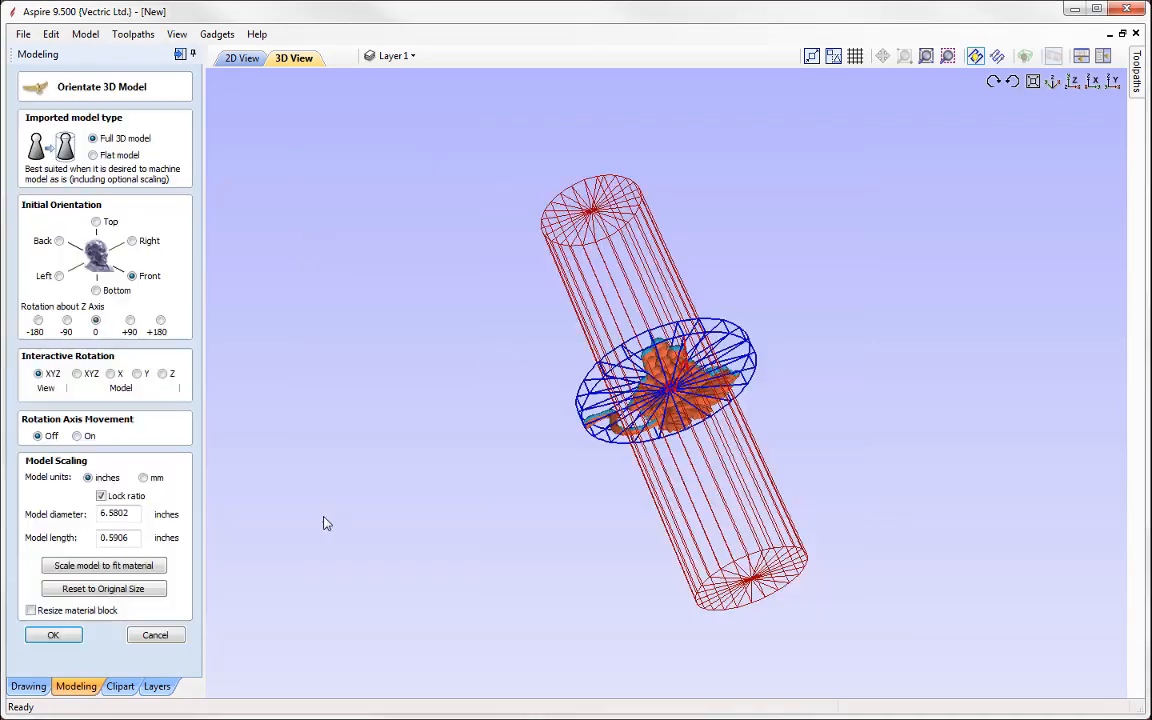
{"action": "left_click", "coordinate": [92, 155]}
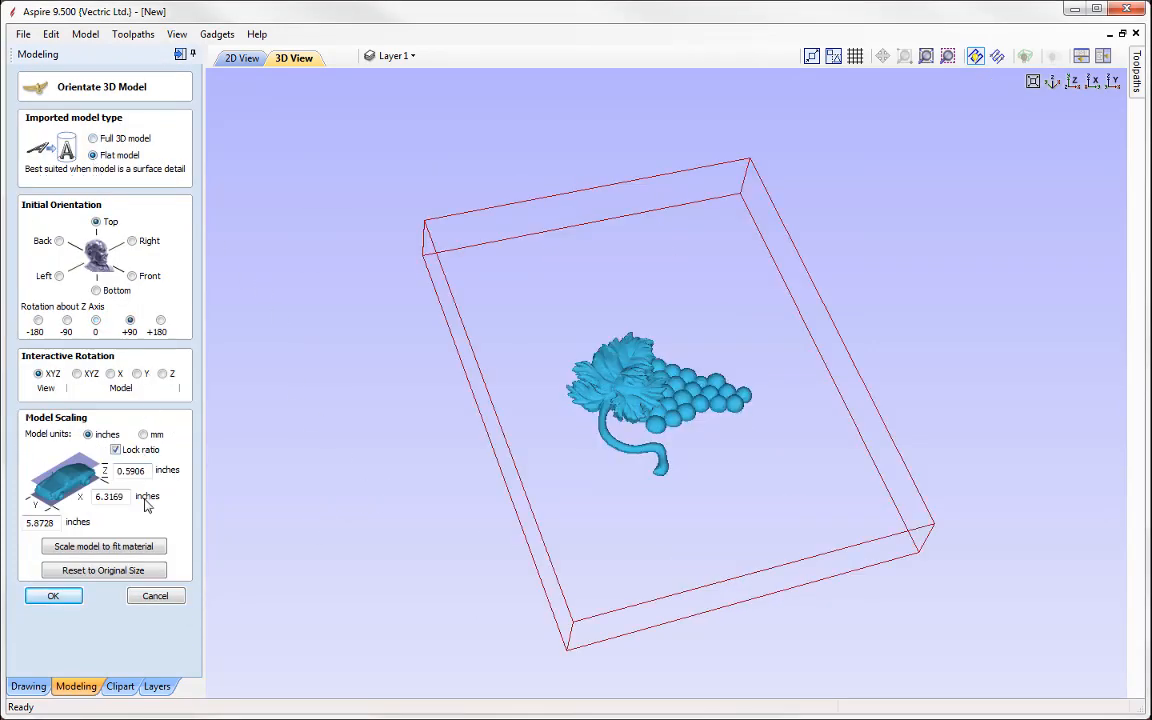
{"action": "left_click", "coordinate": [53, 597]}
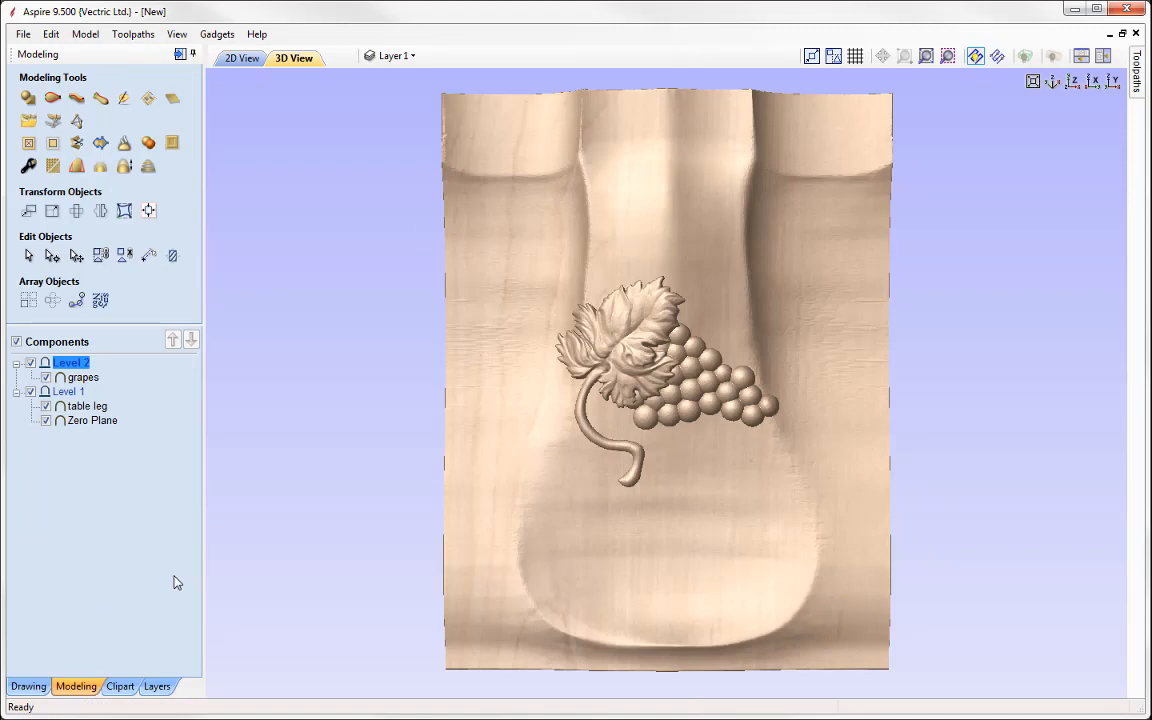
Step: Set the grapes component's shape height to 0.2 inches
{"action": "left_click", "coordinate": [62, 379]}
{"action": "double_click", "coordinate": [62, 380]}
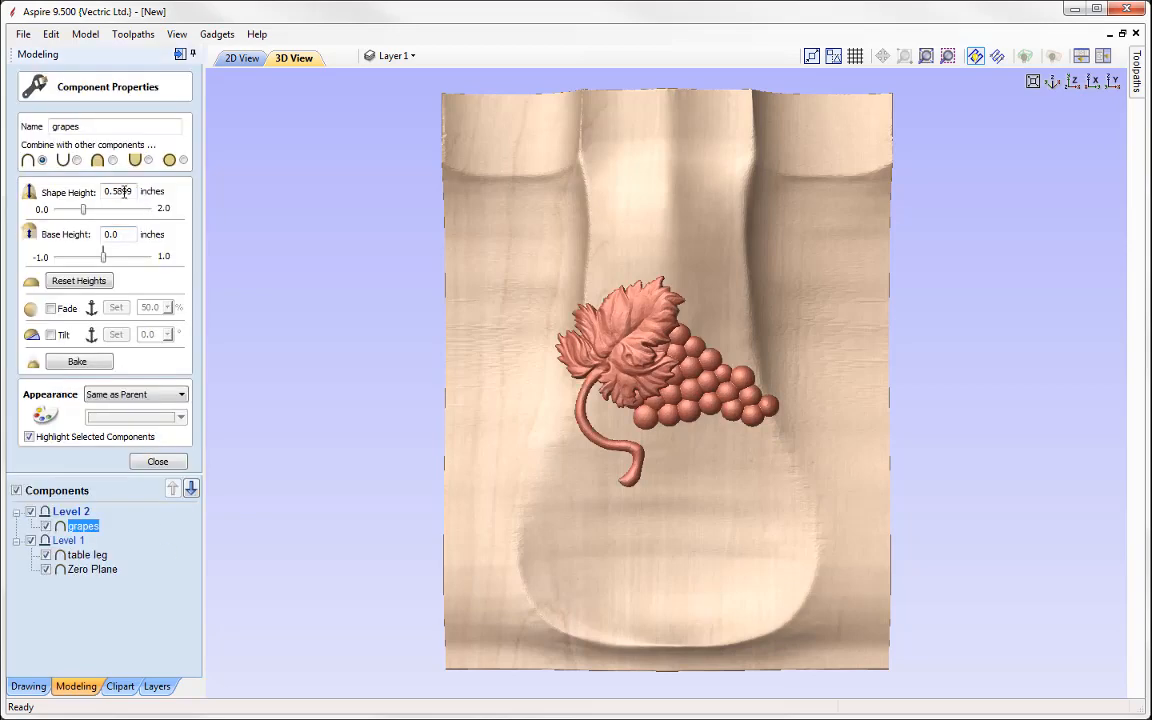
{"action": "left_click_drag", "start_coordinate": [124, 191], "coordinate": [295, 221]}
{"action": "type", "text": "2"}
{"action": "key", "text": "Return"}
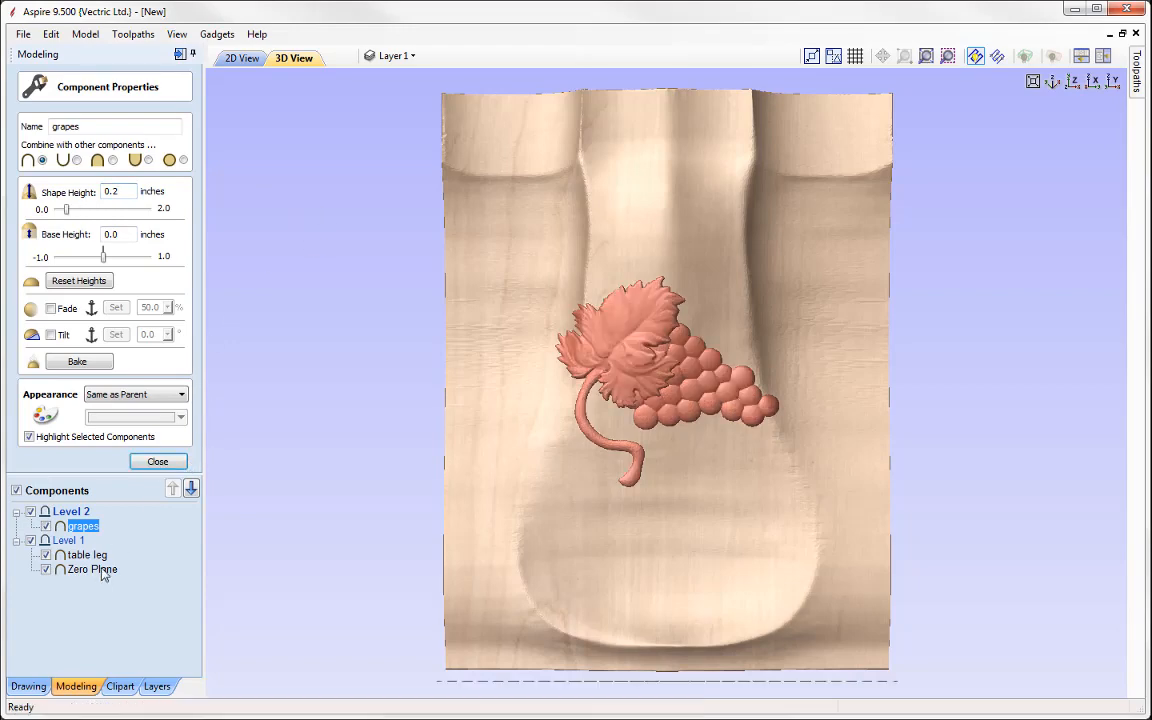
Step: Set the table leg component's shape height to 1.9 inches
{"action": "mouse_move", "coordinate": [62, 562]}
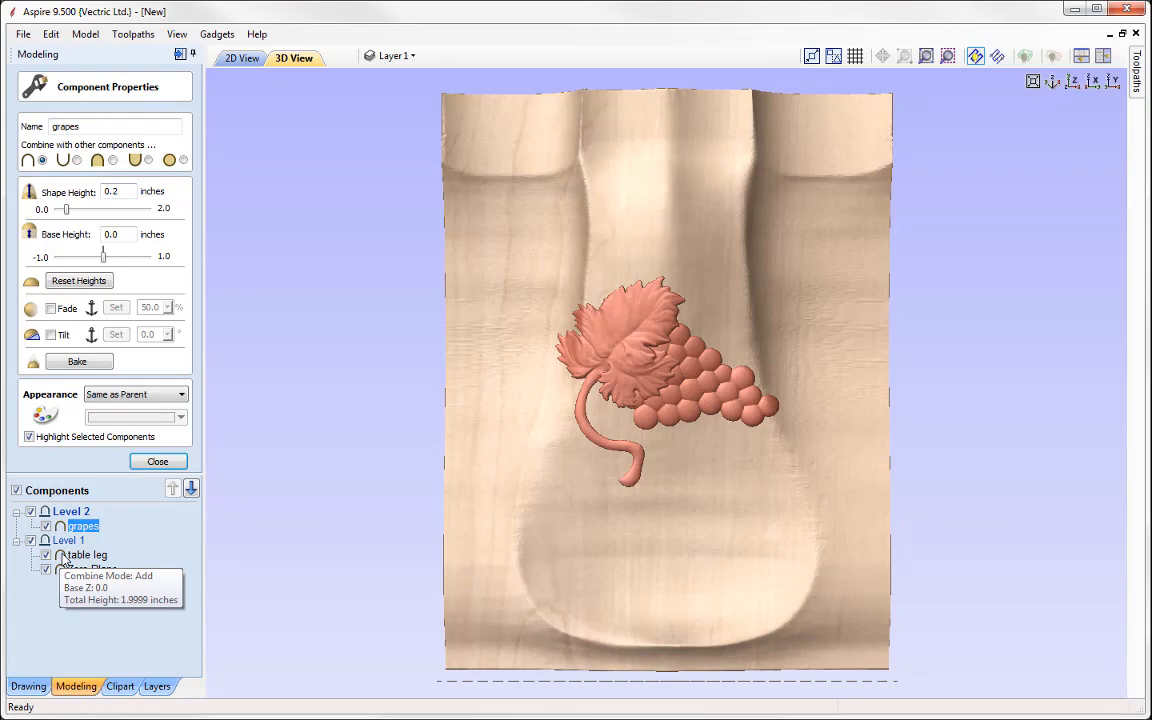
{"action": "left_click", "coordinate": [64, 564]}
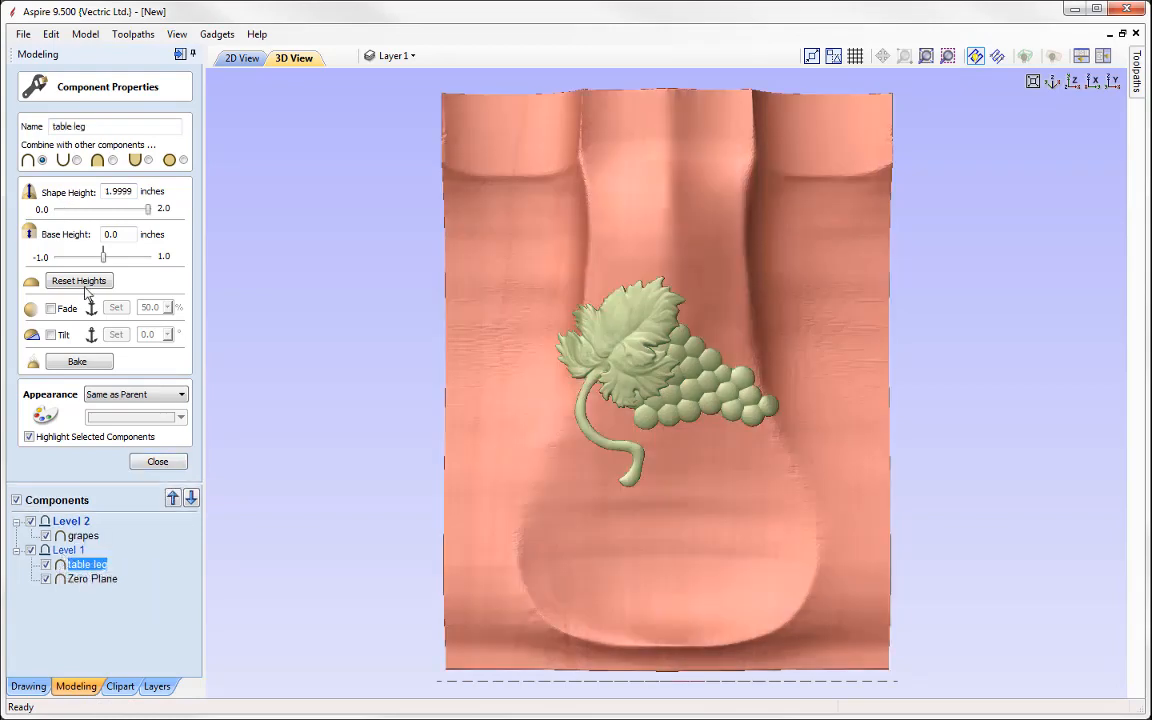
{"action": "left_click_drag", "start_coordinate": [115, 192], "coordinate": [236, 192]}
{"action": "type", "text": "9"}
{"action": "left_click", "coordinate": [165, 462]}
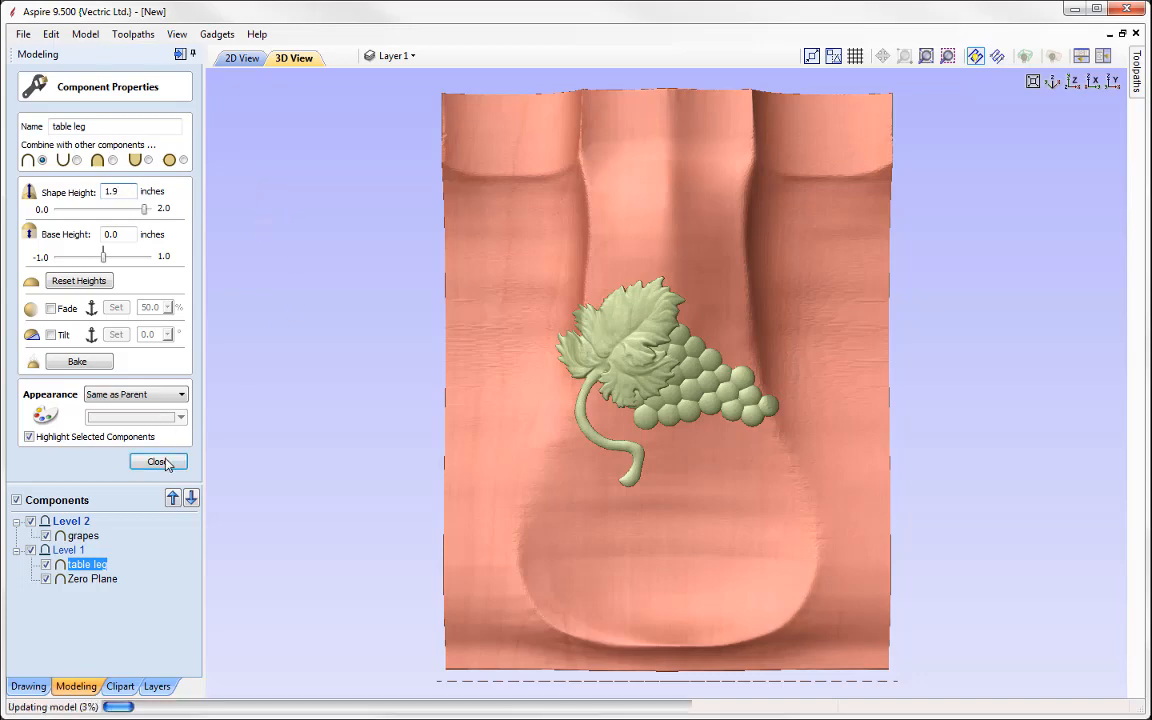
Step: Rotate the grapes component clockwise on the leg so that the bunch hangs downward below the leaf
{"action": "left_click", "coordinate": [72, 537]}
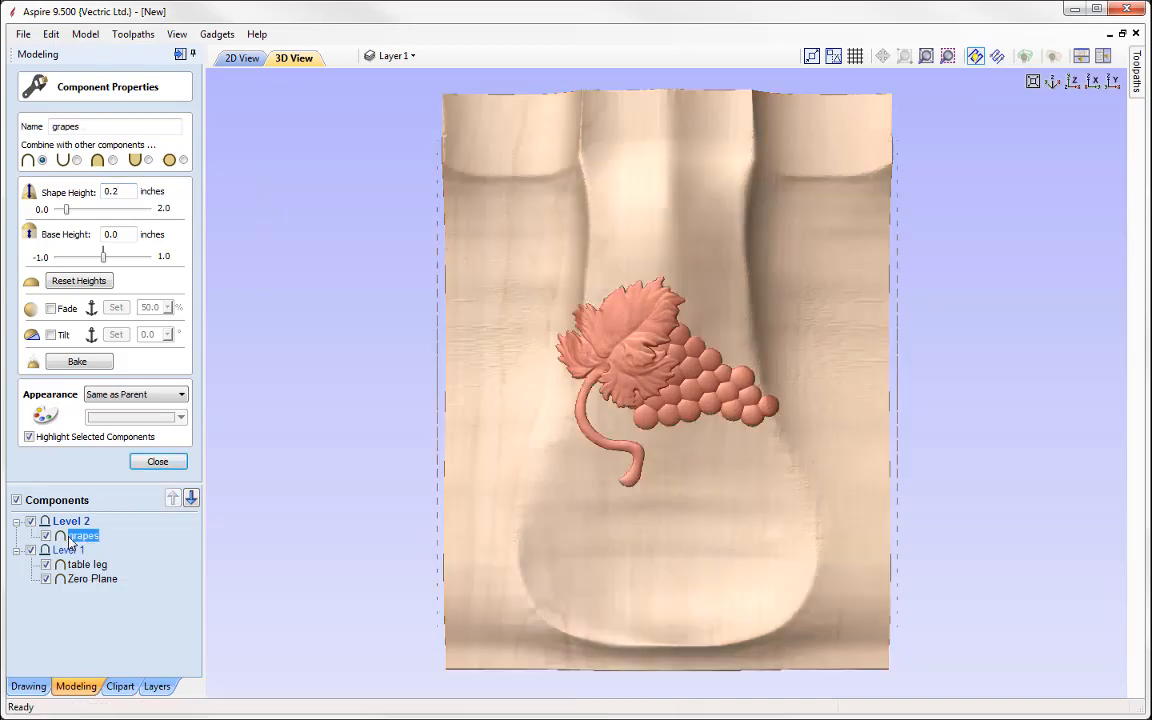
{"action": "left_click", "coordinate": [648, 391]}
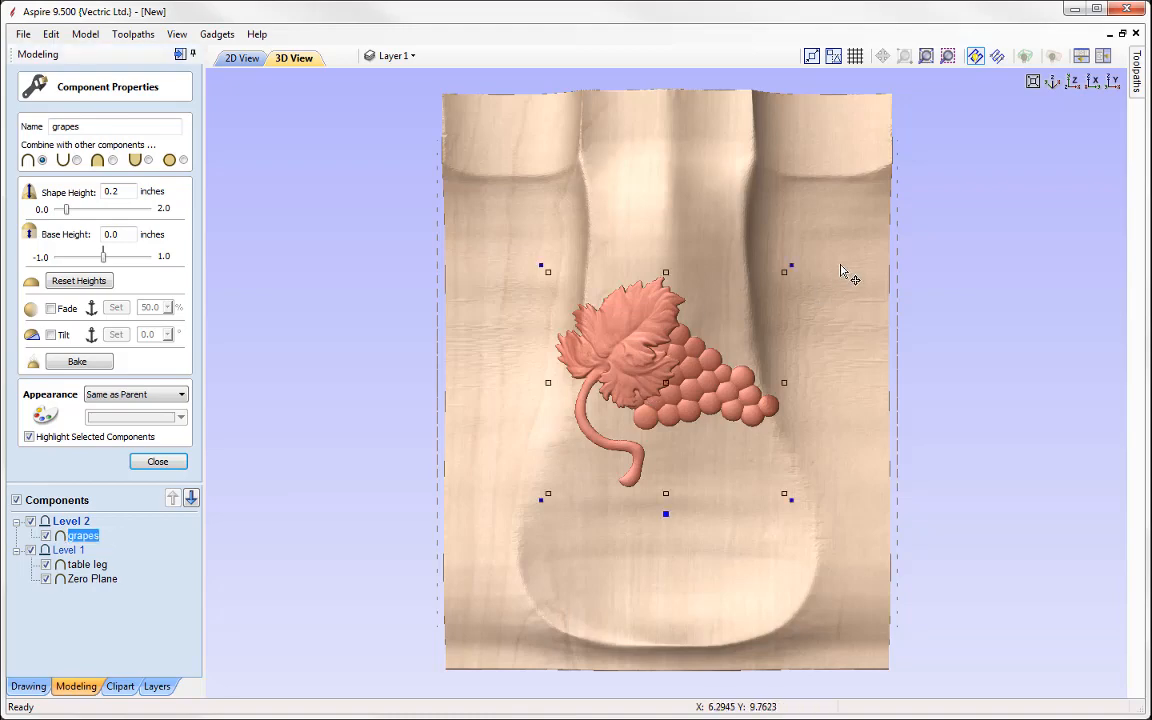
{"action": "left_click_drag", "start_coordinate": [789, 496], "coordinate": [633, 581]}
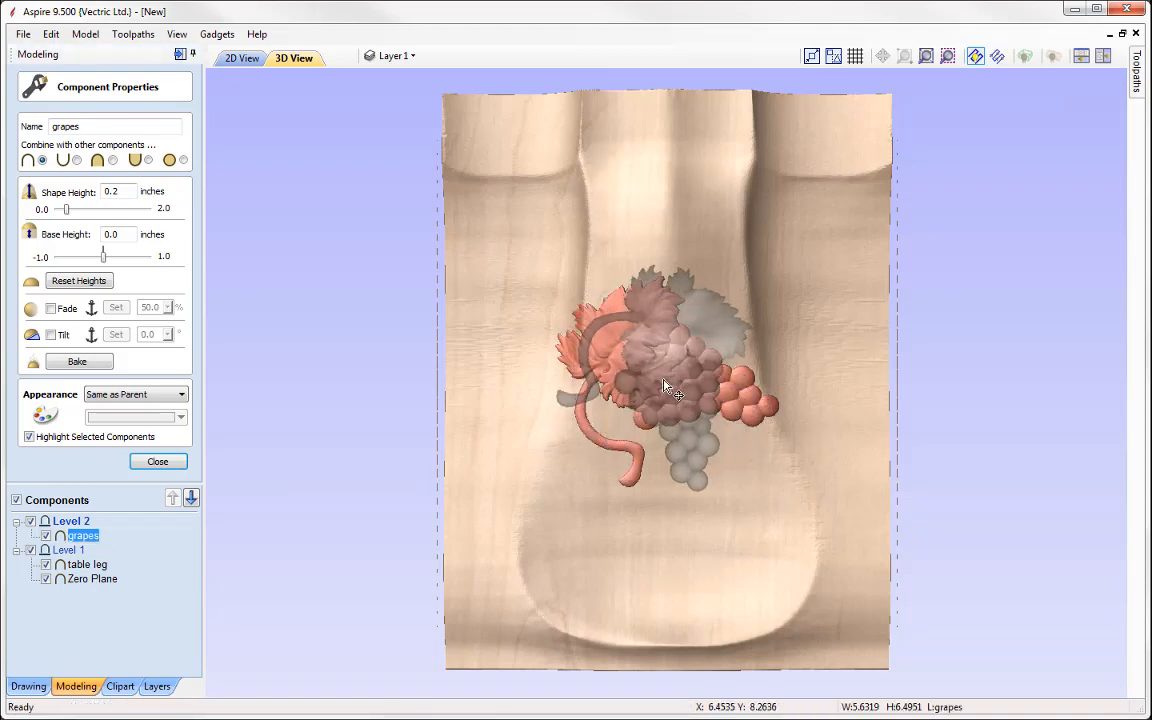
Step: Move the grapes up onto the right half of the leg and mirror Level 2 from right to left
{"action": "left_click_drag", "start_coordinate": [616, 362], "coordinate": [736, 317]}
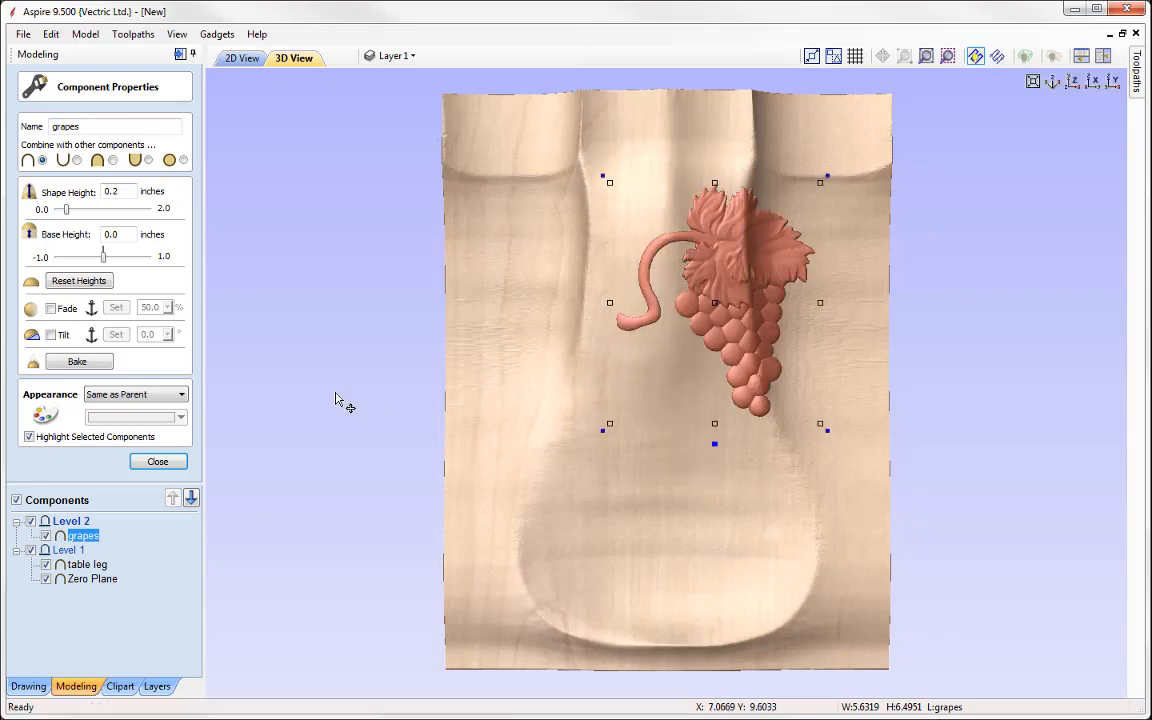
{"action": "left_click", "coordinate": [157, 463]}
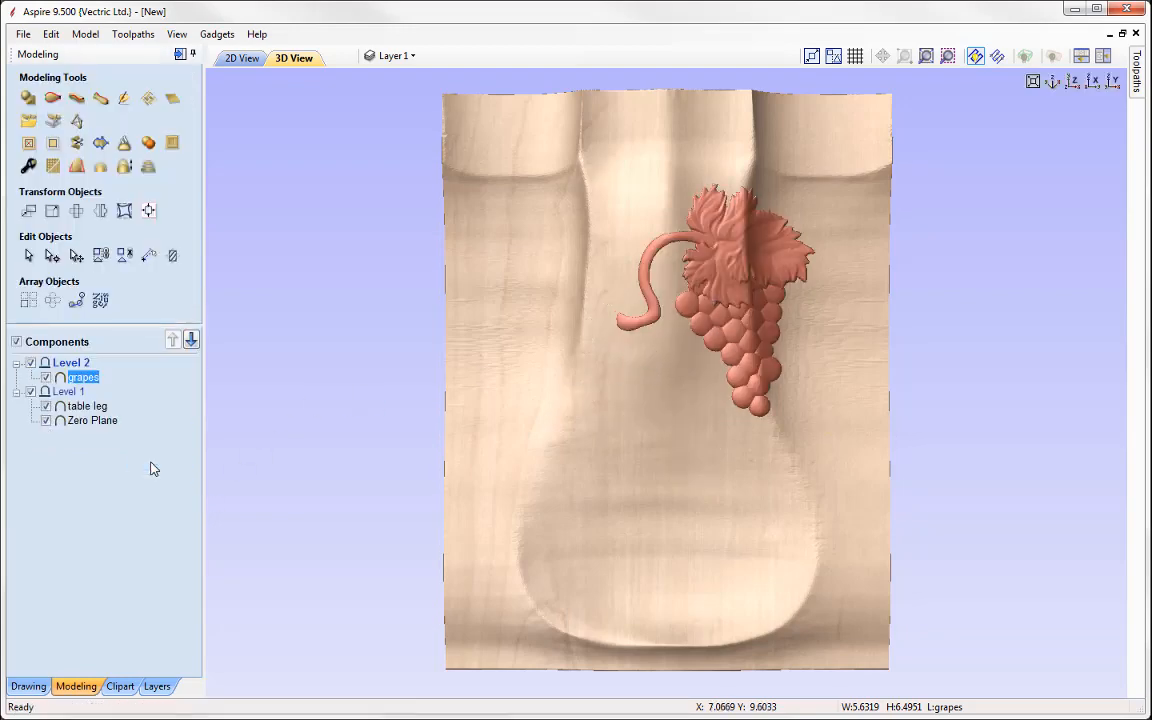
{"action": "left_click", "coordinate": [72, 364]}
{"action": "right_click", "coordinate": [72, 366]}
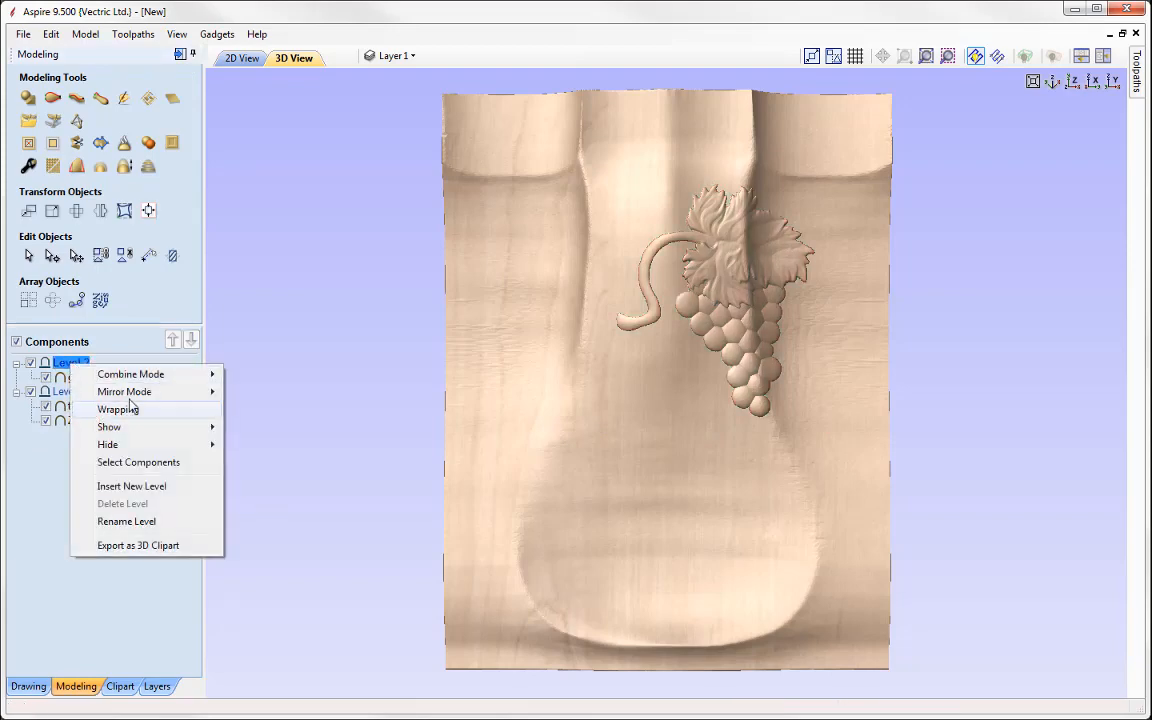
{"action": "mouse_move", "coordinate": [124, 391]}
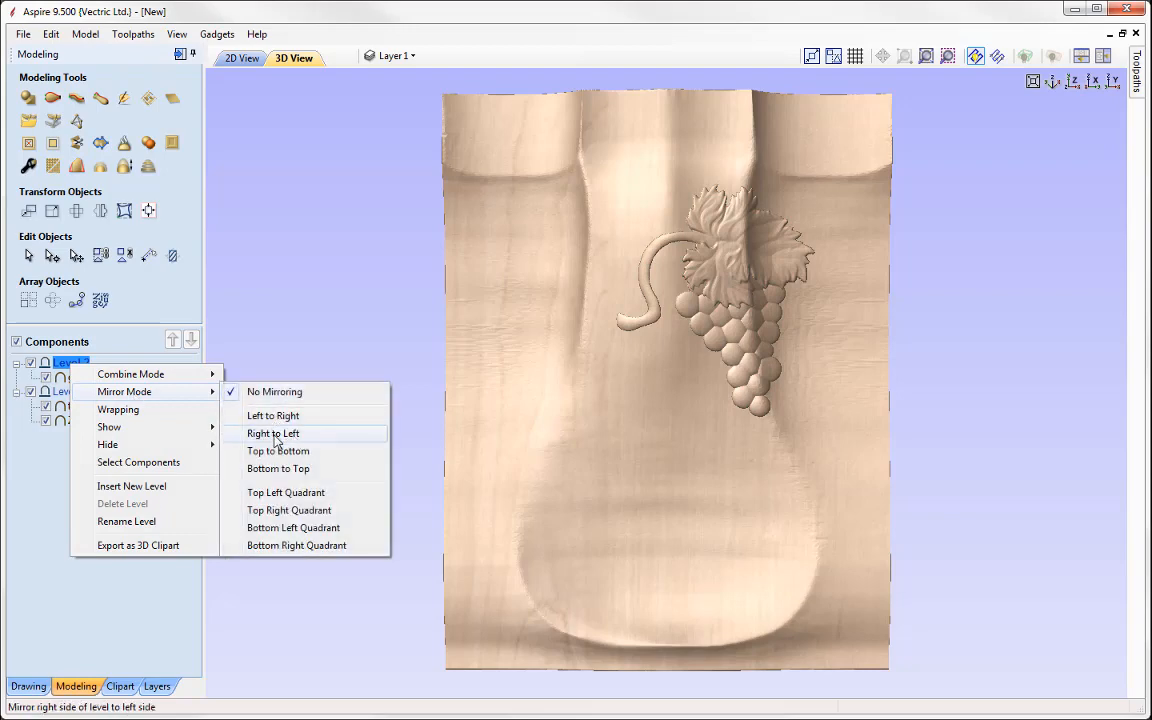
{"action": "left_click", "coordinate": [276, 436]}
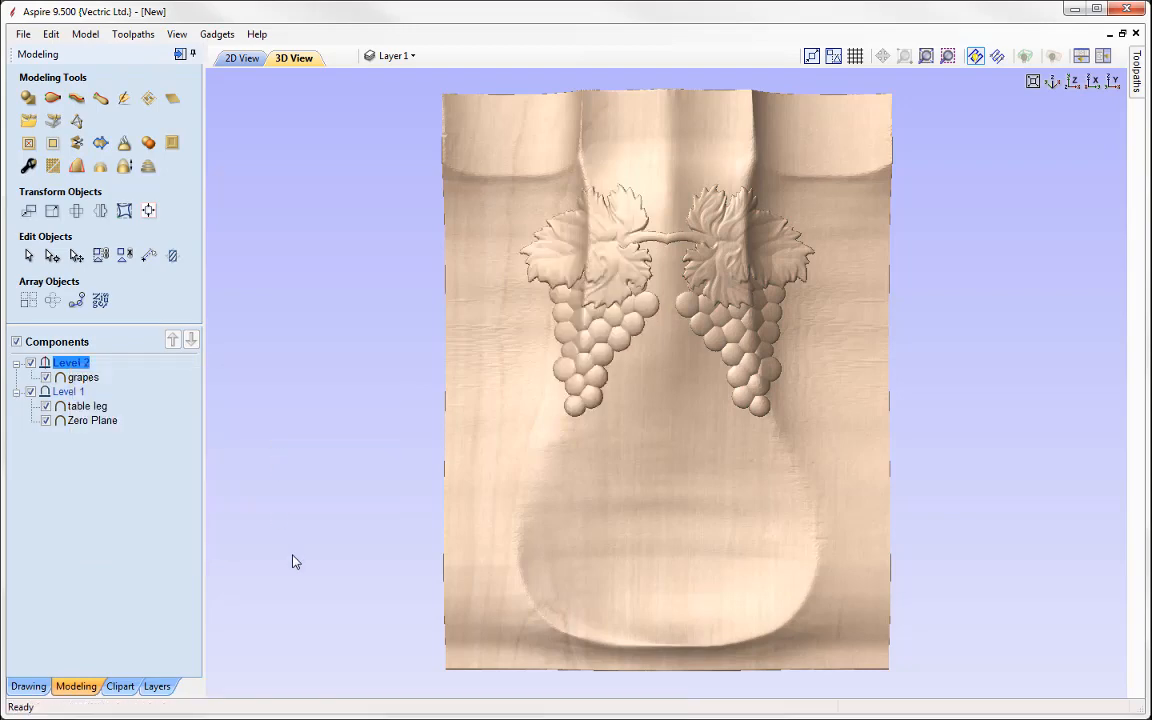
Step: Display the leg as a wrapped rotary model and examine the mirrored grapes up close
{"action": "left_click", "coordinate": [1051, 57]}
{"action": "left_click_drag", "start_coordinate": [712, 319], "coordinate": [667, 301]}
{"action": "scroll", "coordinate": [660, 295], "scroll_direction": "up", "scroll_amount": 3}
{"action": "middle_click_drag", "start_coordinate": [658, 293], "coordinate": [679, 513]}
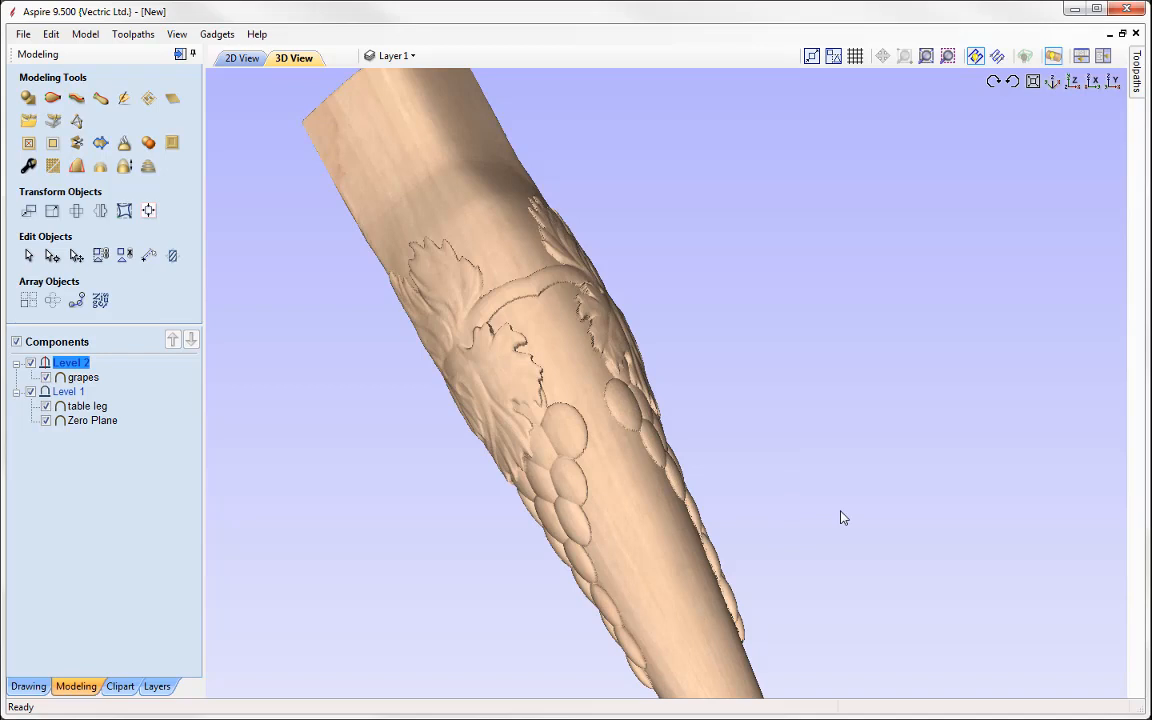
Step: Review the rotary material setup for the leg and accept its settings unchanged
{"action": "left_click", "coordinate": [180, 54]}
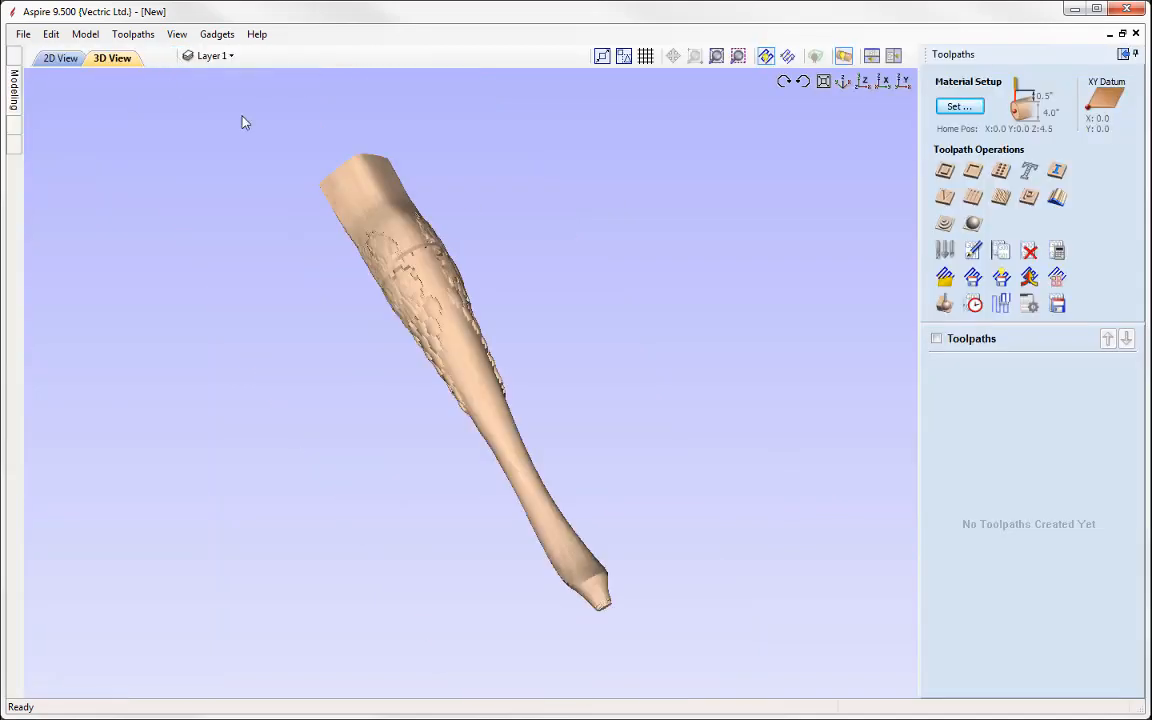
{"action": "left_click", "coordinate": [960, 106]}
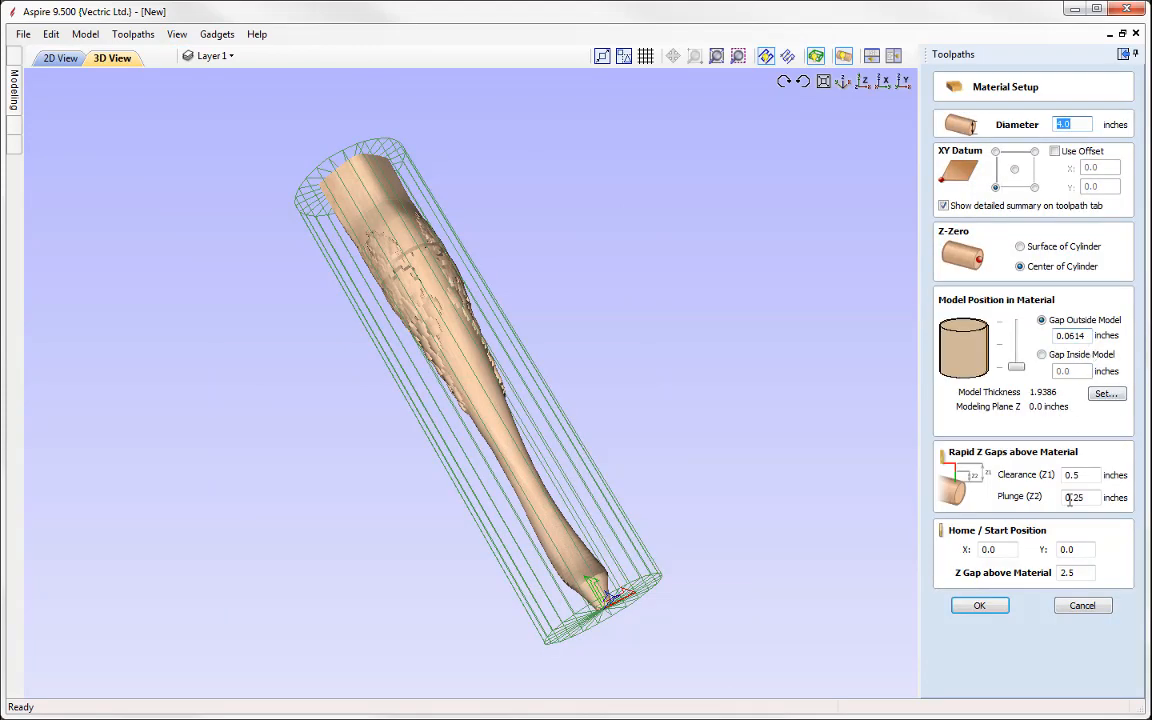
{"action": "left_click", "coordinate": [980, 606]}
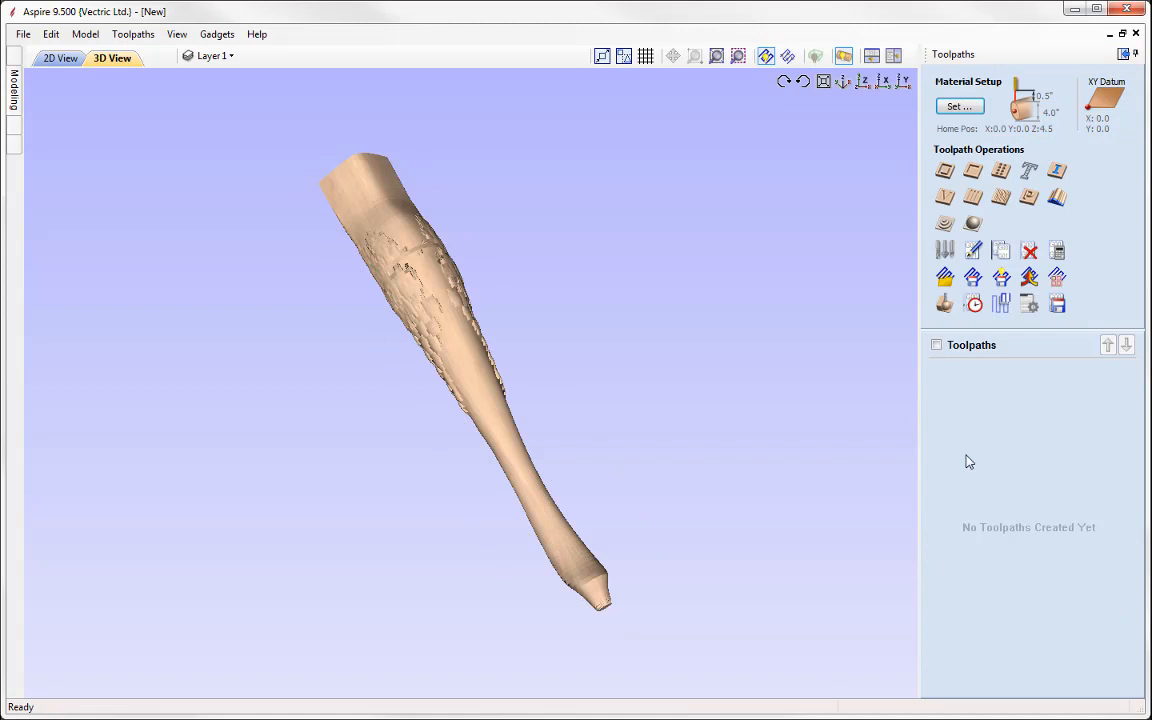
Step: Calculate a 3D finish toolpath with the 0.25 inch ball nose, model boundary and raster at 90 degrees, and preview all toolpaths
{"action": "left_click", "coordinate": [973, 223]}
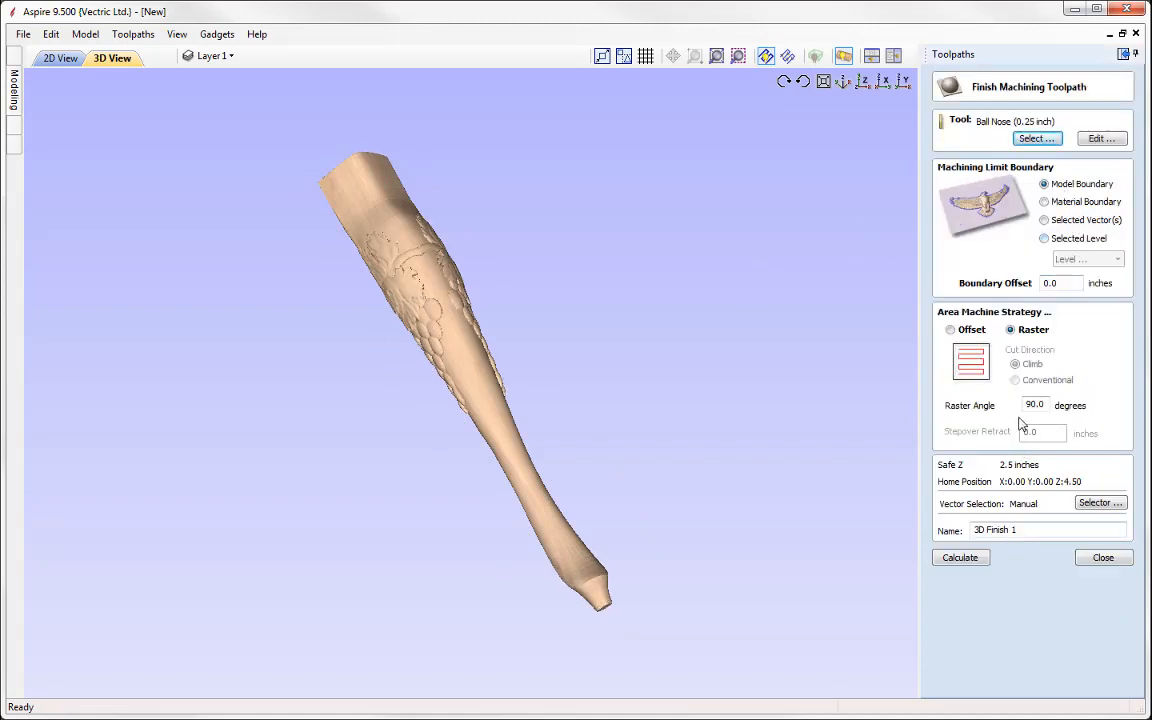
{"action": "left_click", "coordinate": [960, 558]}
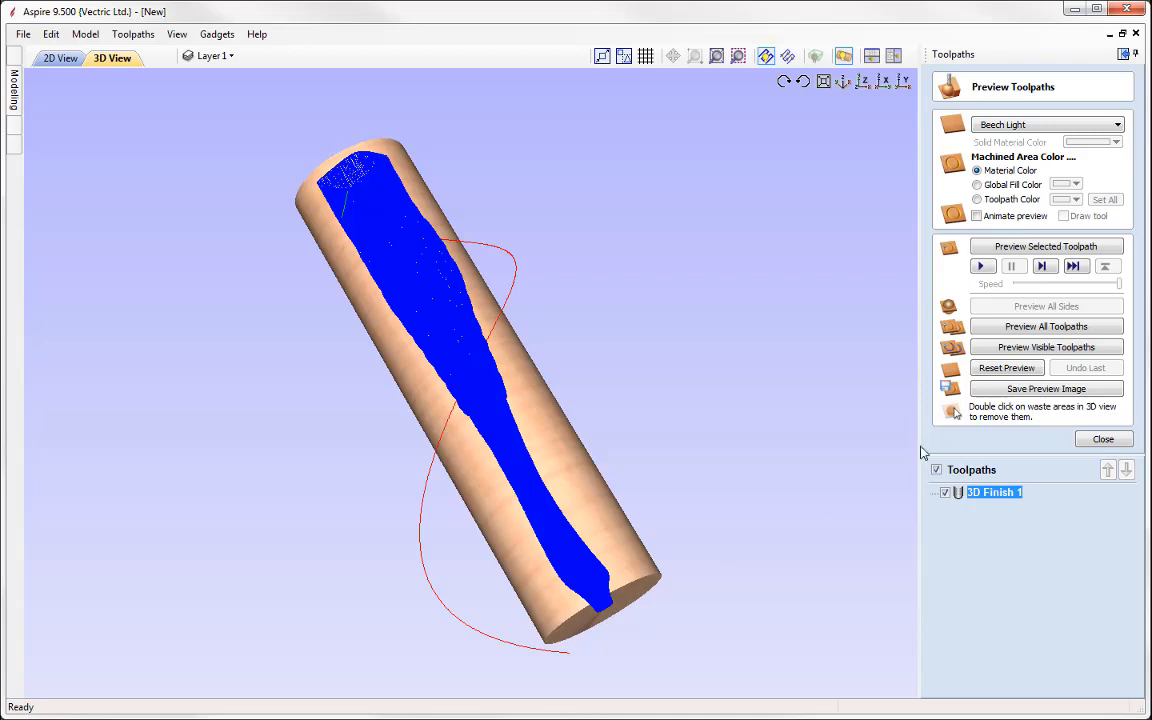
{"action": "left_click", "coordinate": [1007, 330]}
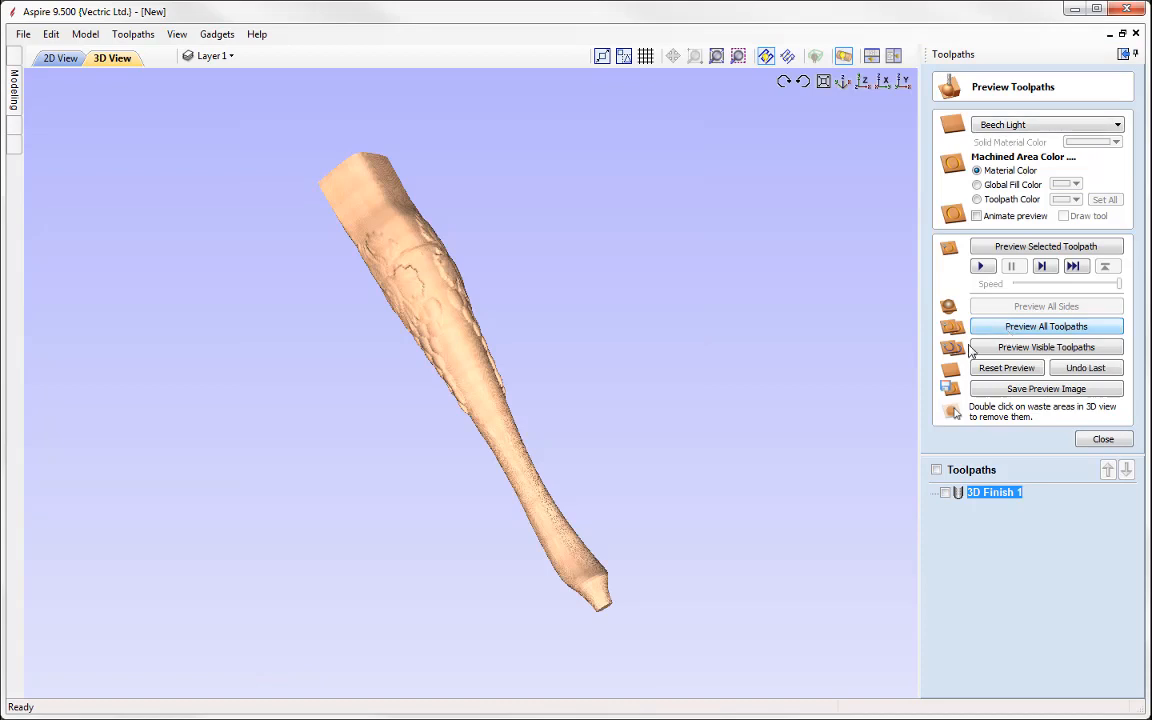
Step: Examine the machined grapes in the preview up close and display the finish toolpath over them
{"action": "left_click_drag", "start_coordinate": [433, 387], "coordinate": [505, 450]}
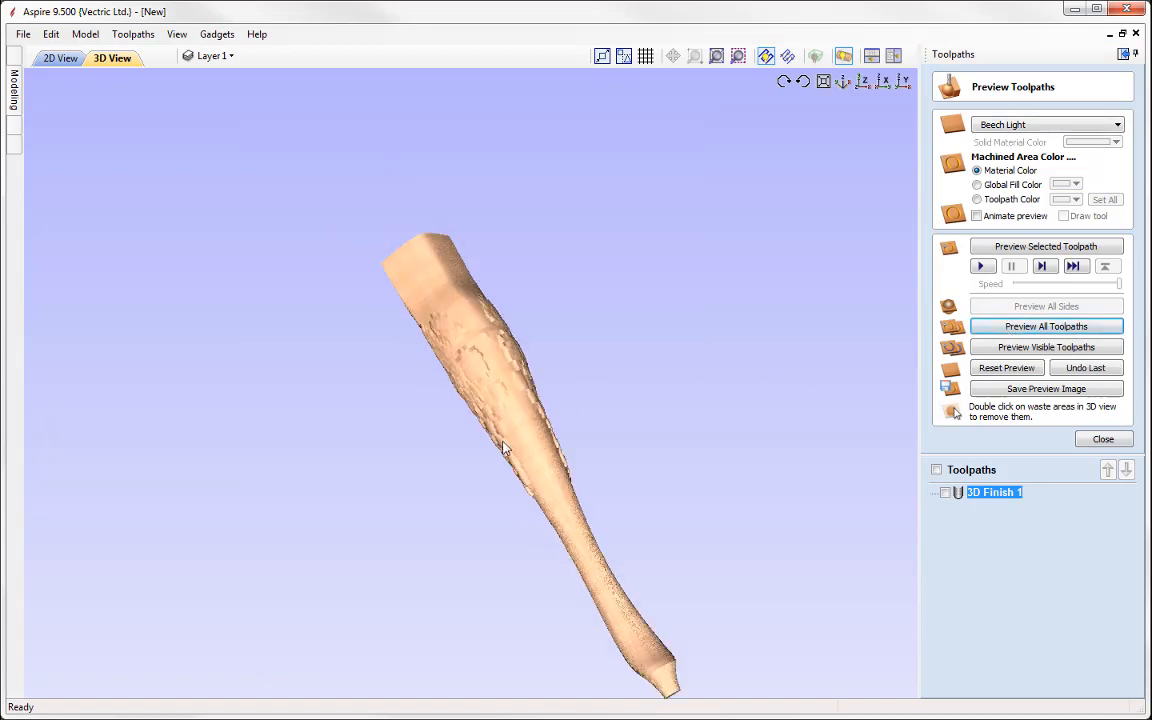
{"action": "scroll", "coordinate": [505, 450], "scroll_direction": "up", "scroll_amount": 5}
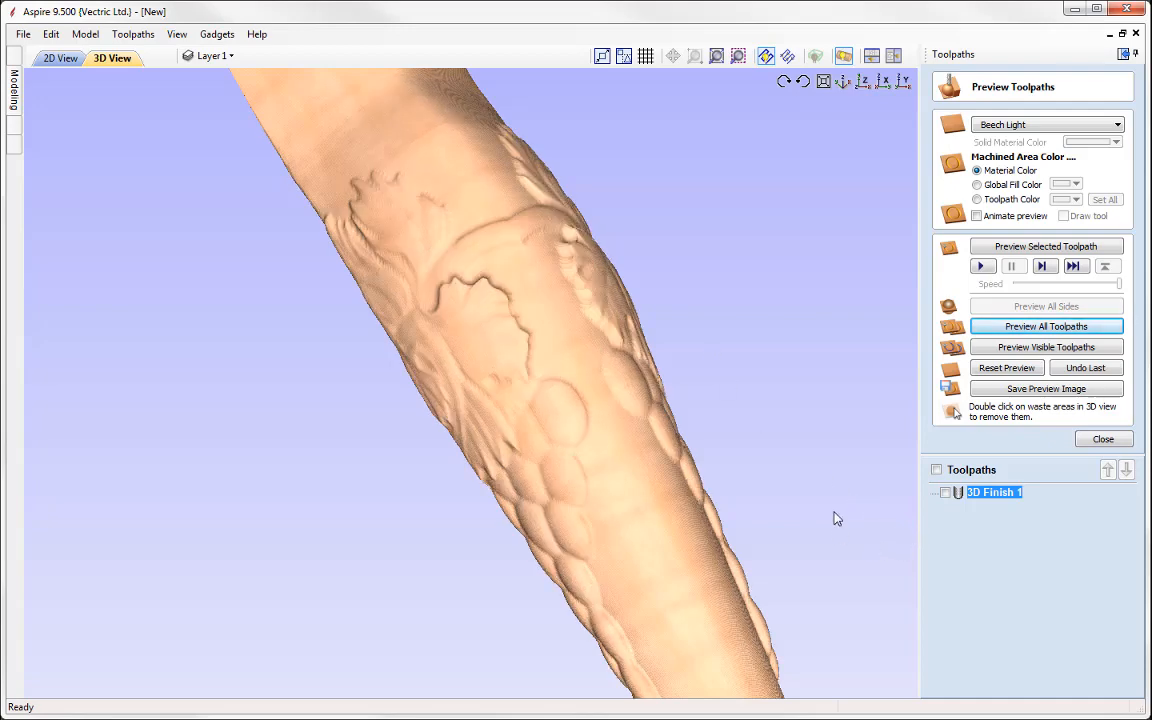
{"action": "left_click", "coordinate": [945, 493]}
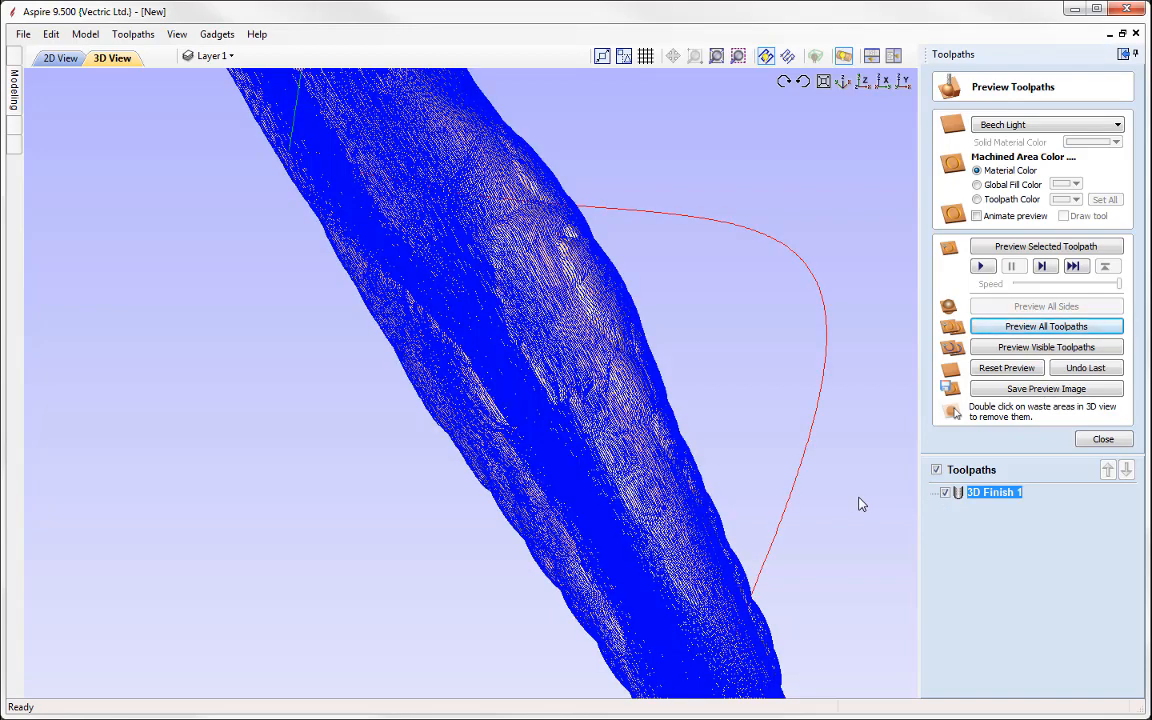